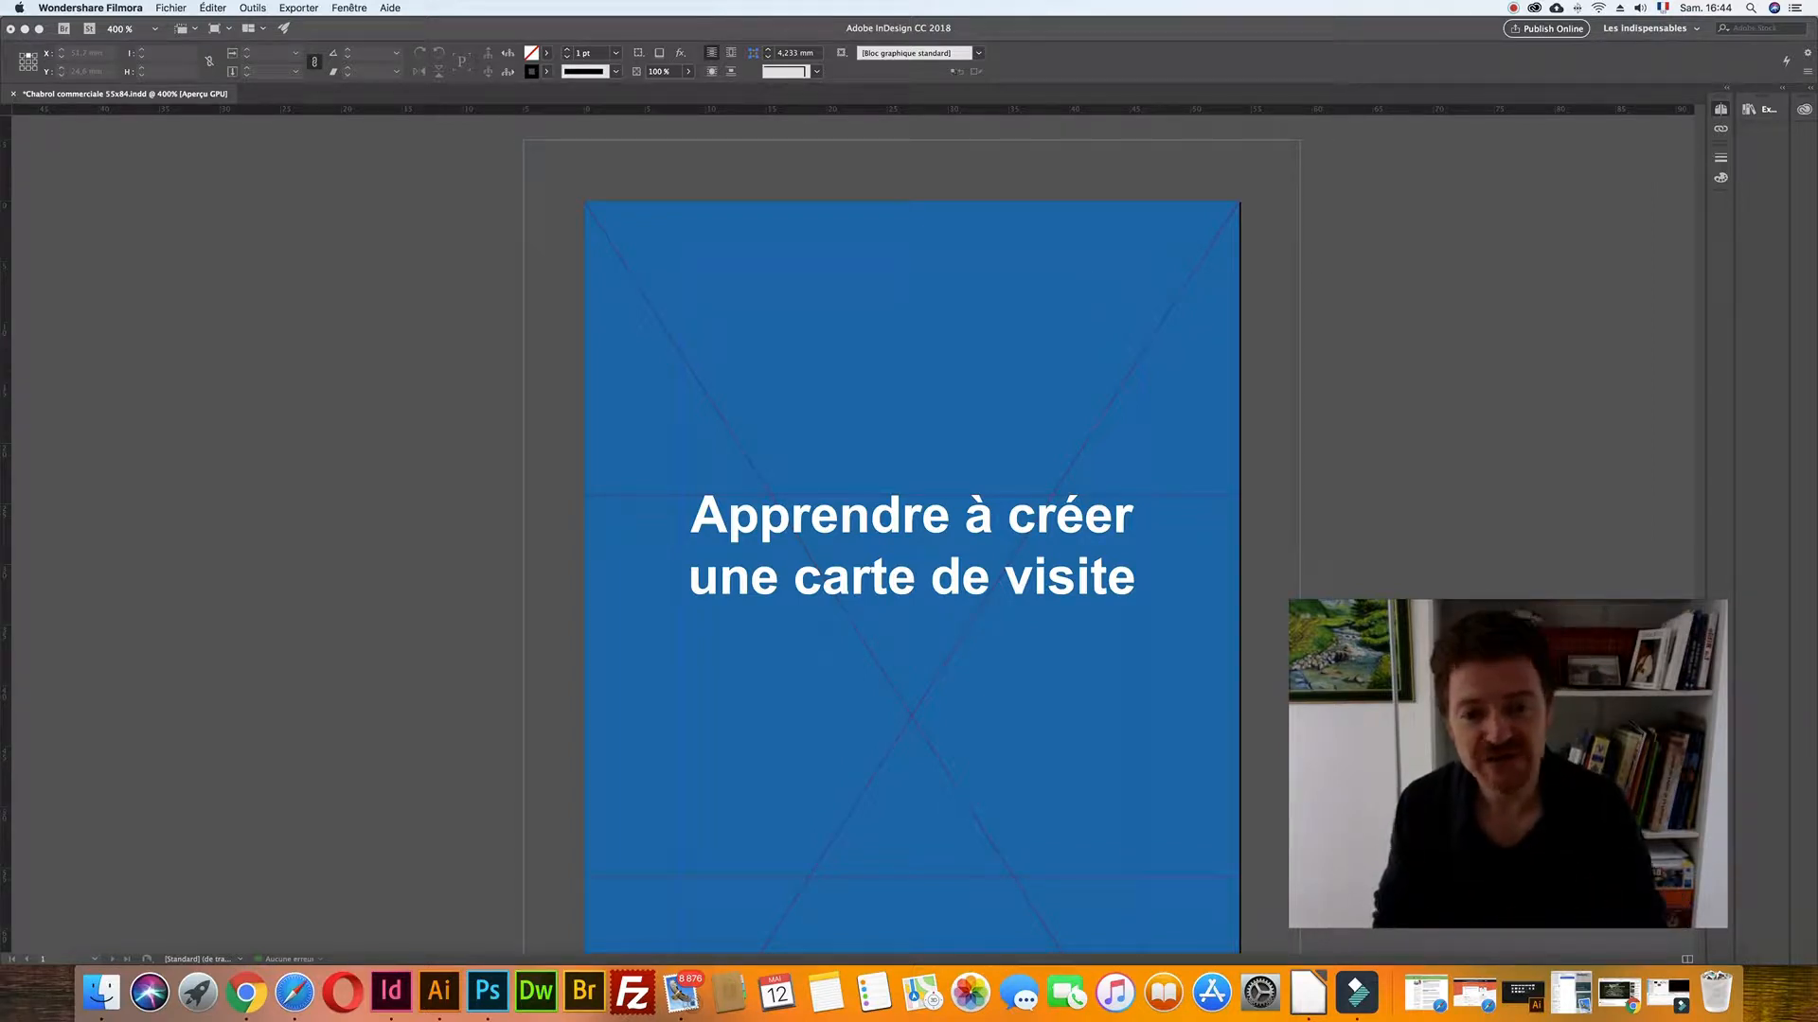
- Switch to the InDesign business card and hide Calque 2, the blue title layer
{"action": "left_click", "coordinate": [1330, 287]}
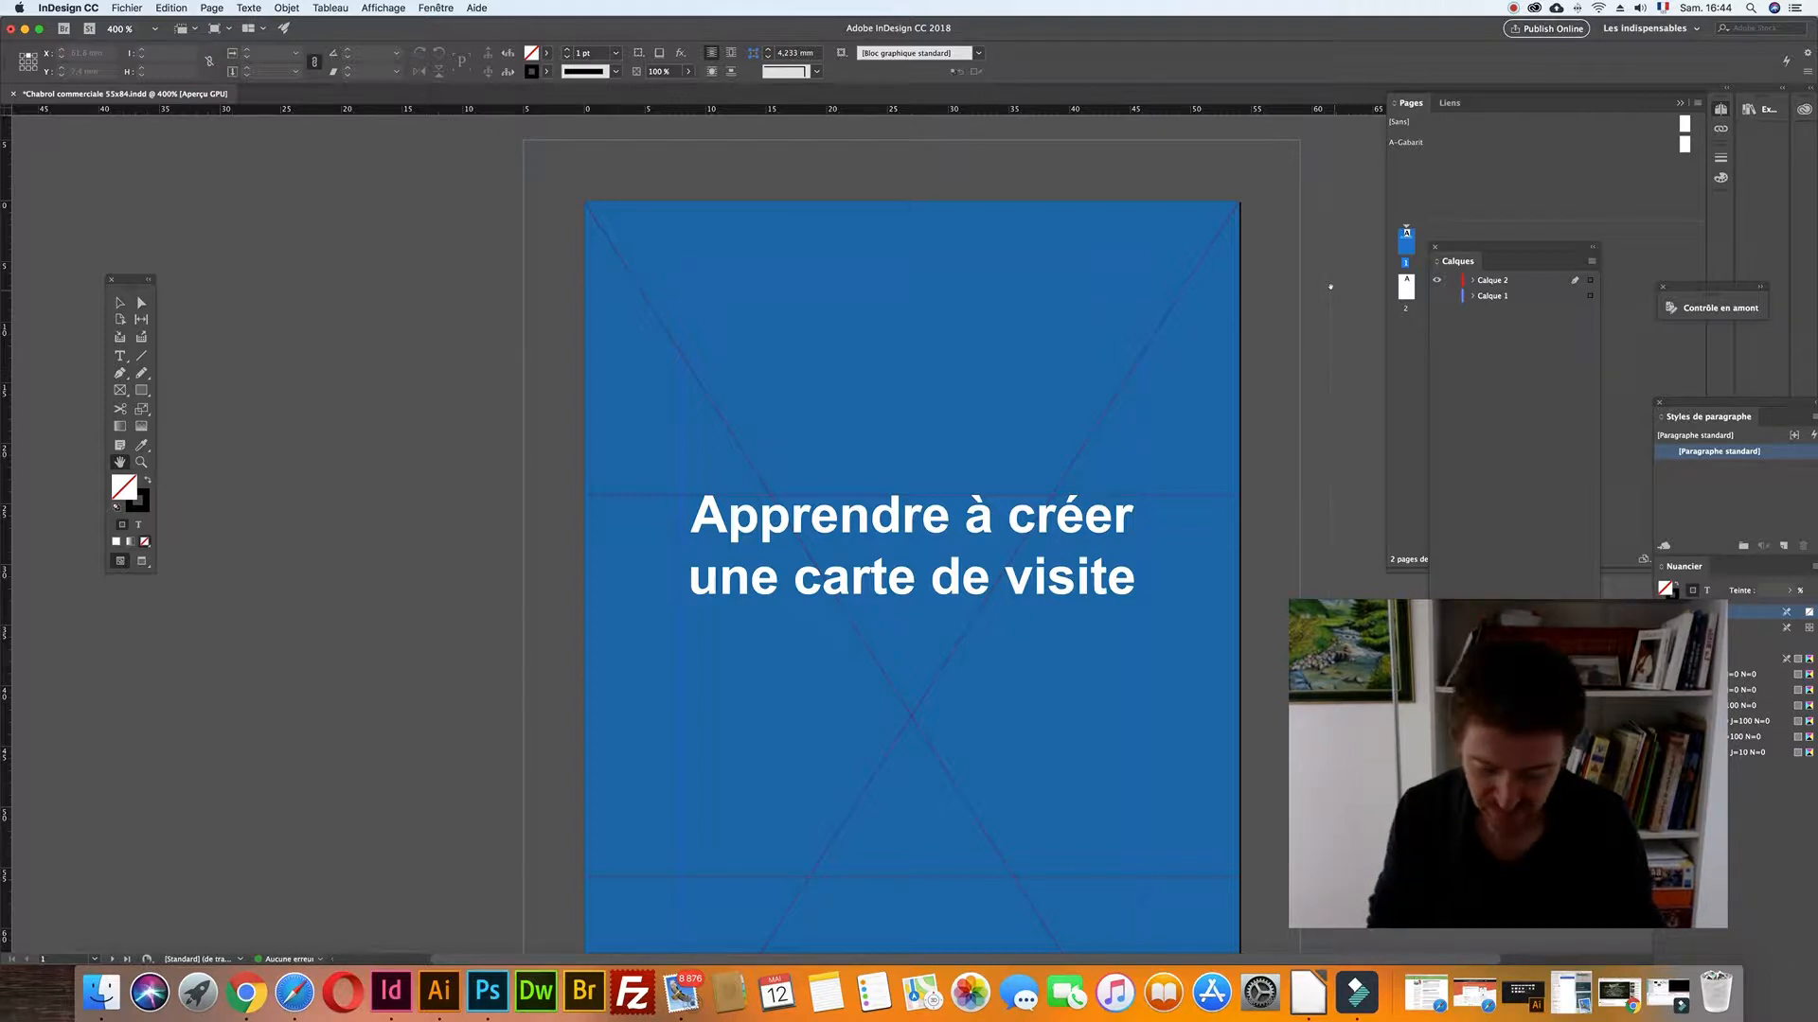
{"action": "scroll", "coordinate": [1231, 314], "scroll_direction": "right", "scroll_amount": 5}
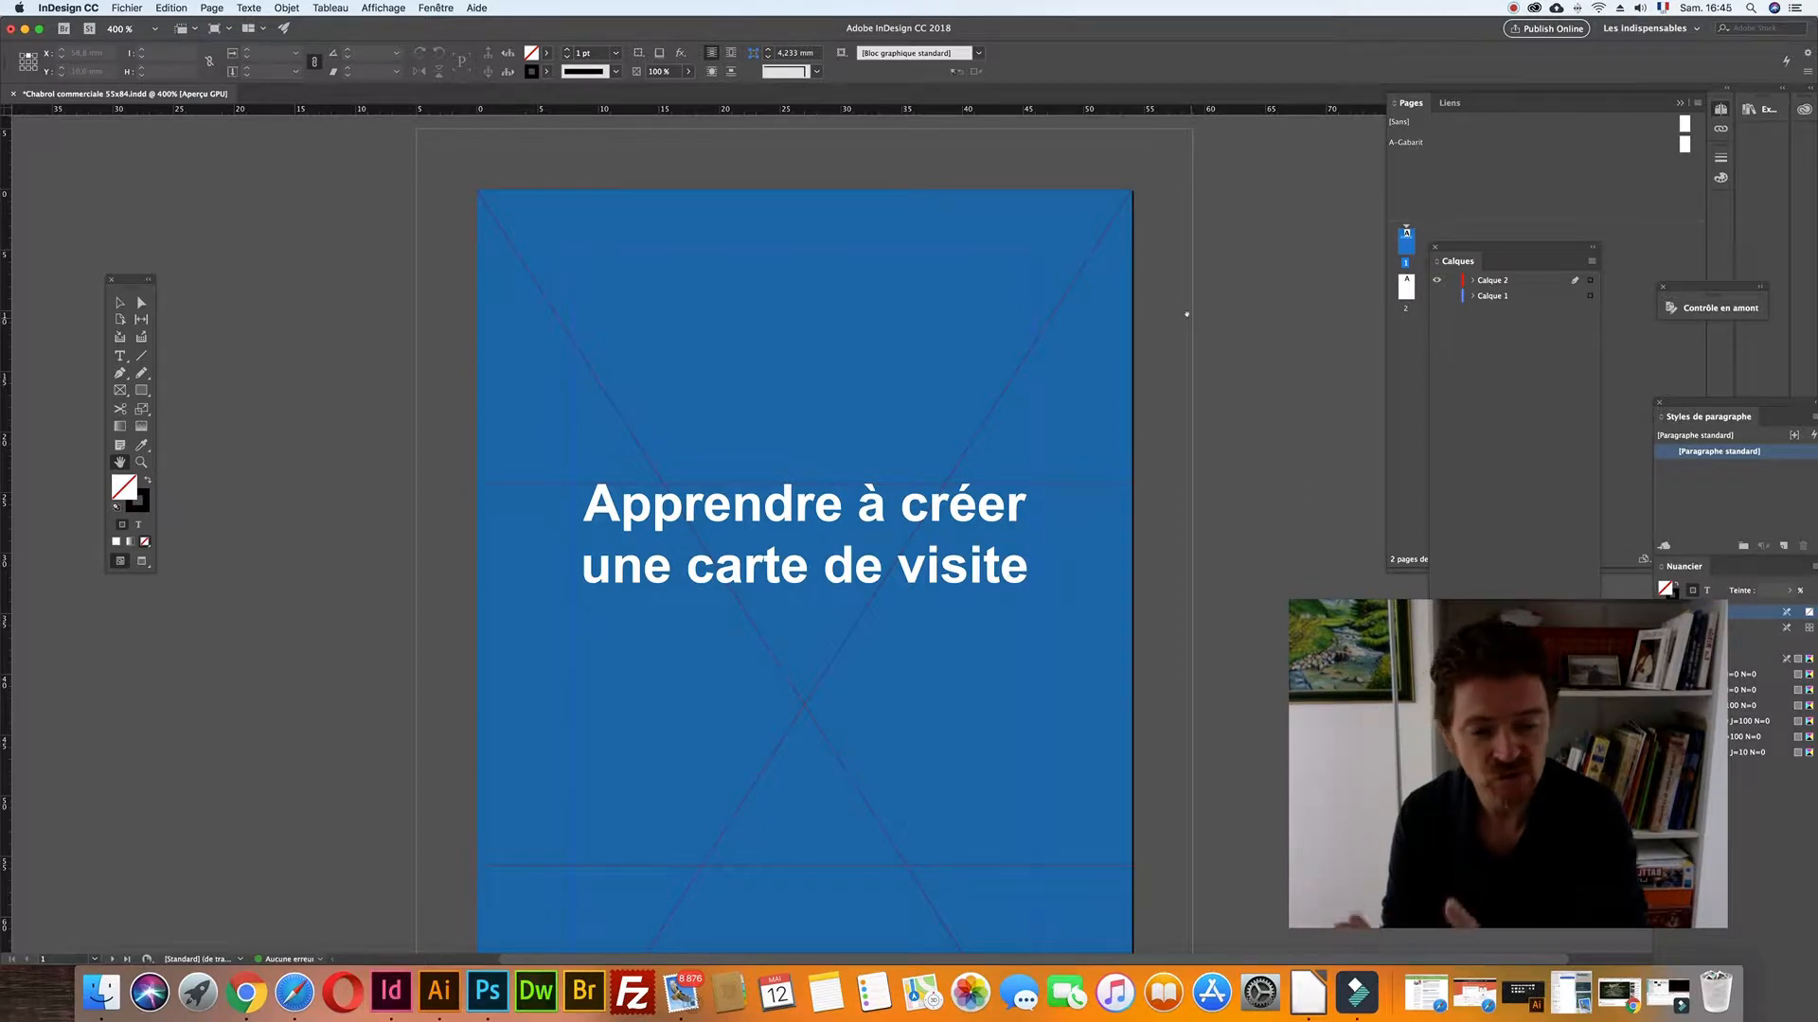
{"action": "scroll", "coordinate": [1186, 314], "scroll_direction": "down", "scroll_amount": 1}
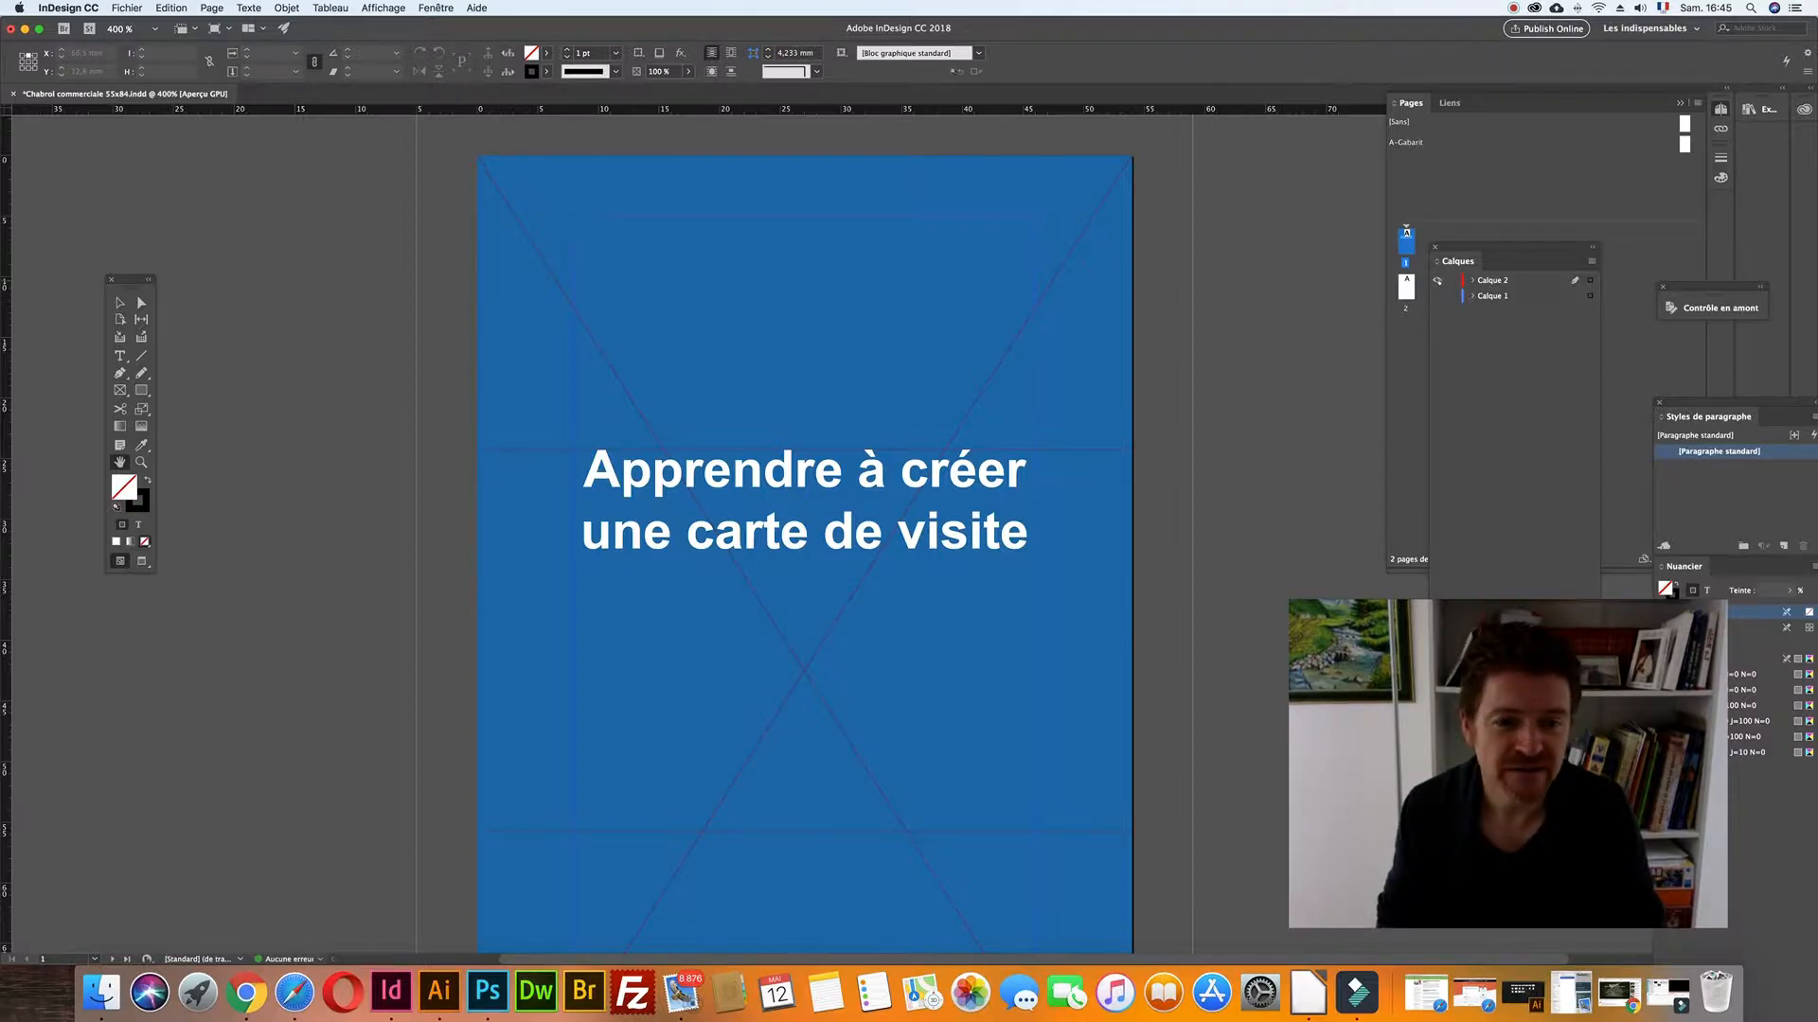
{"action": "left_click", "coordinate": [1438, 281]}
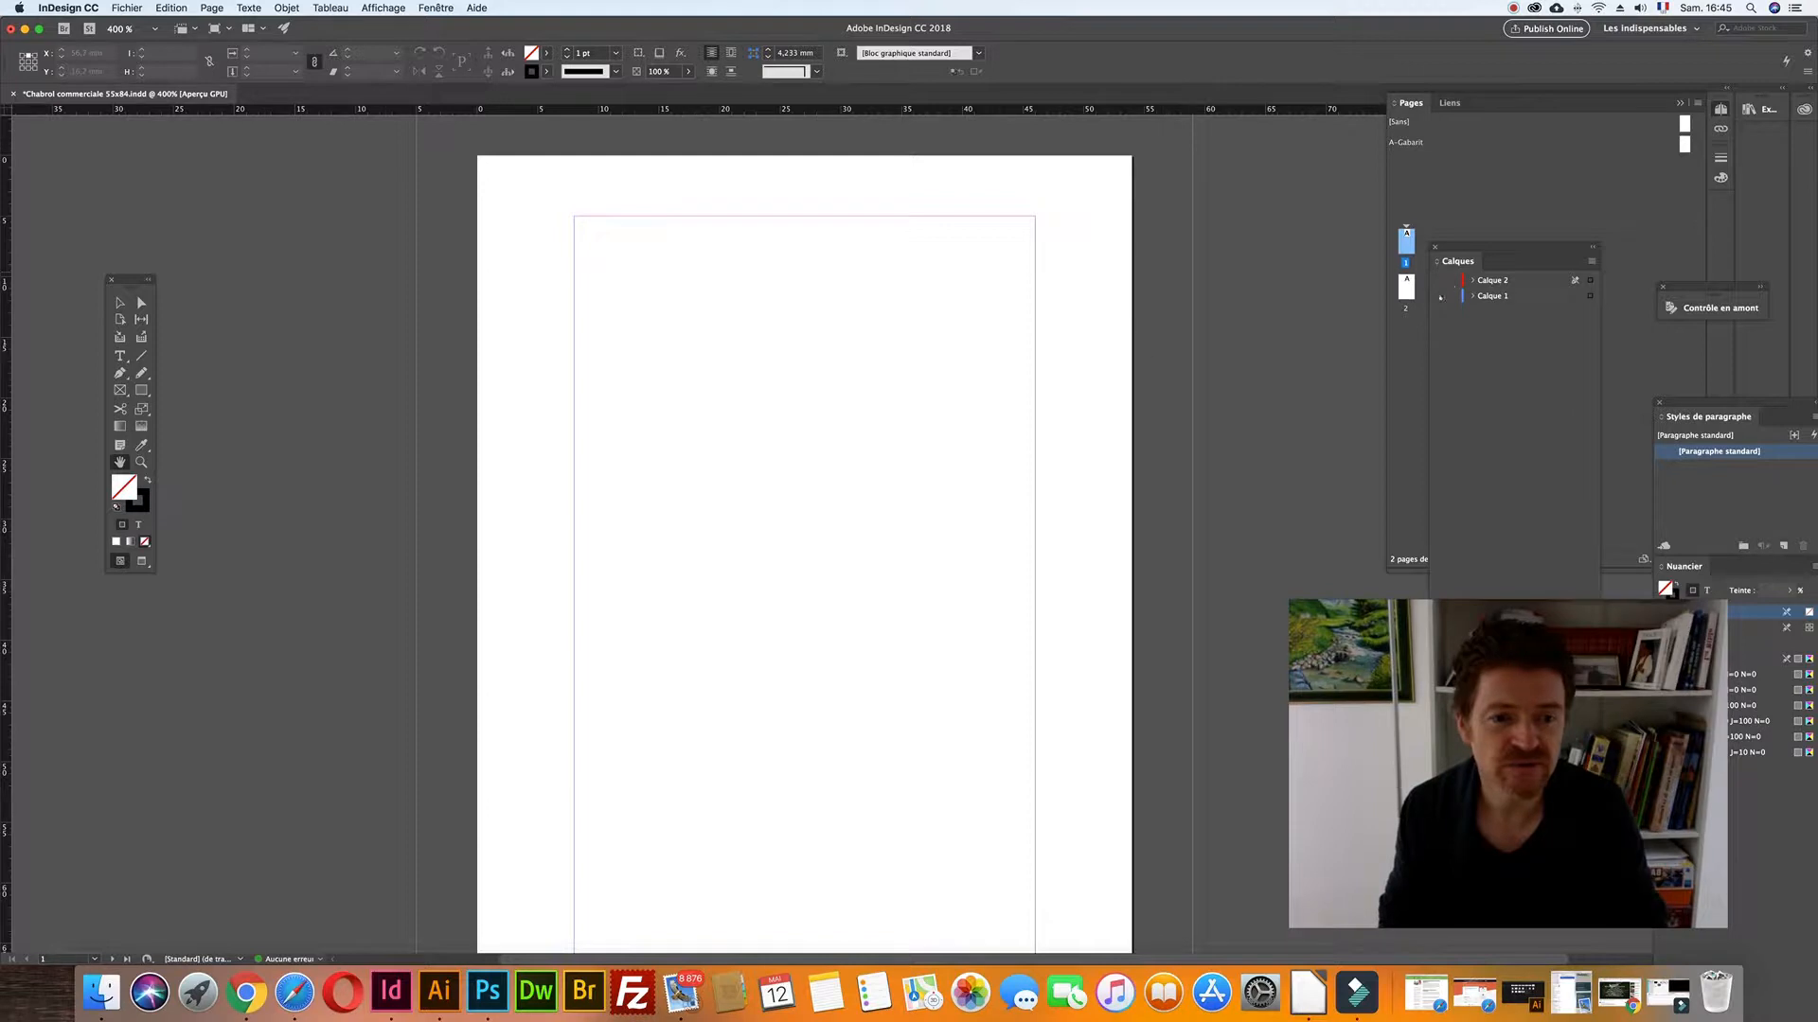
- Show Calque 1 to reveal the scanned Chabrol immobilier card, then look over both pages
{"action": "left_click", "coordinate": [1436, 295]}
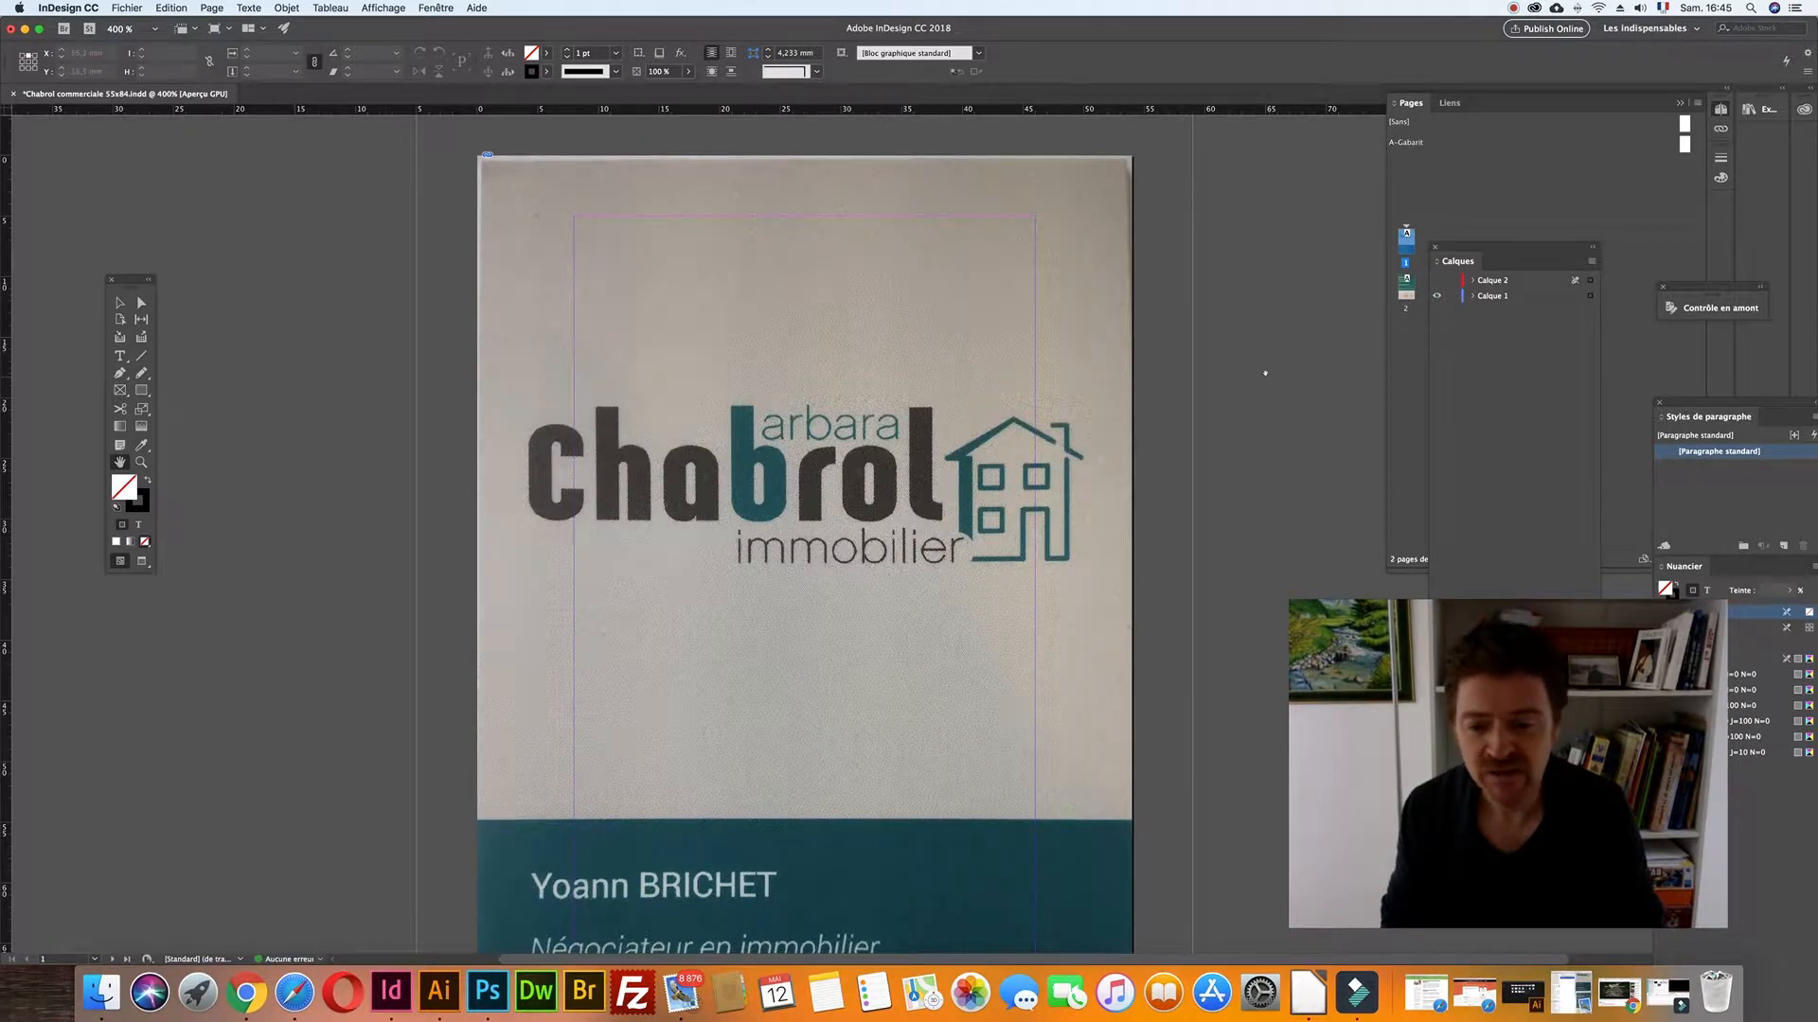
{"action": "scroll", "coordinate": [1265, 373], "scroll_direction": "down", "scroll_amount": 2}
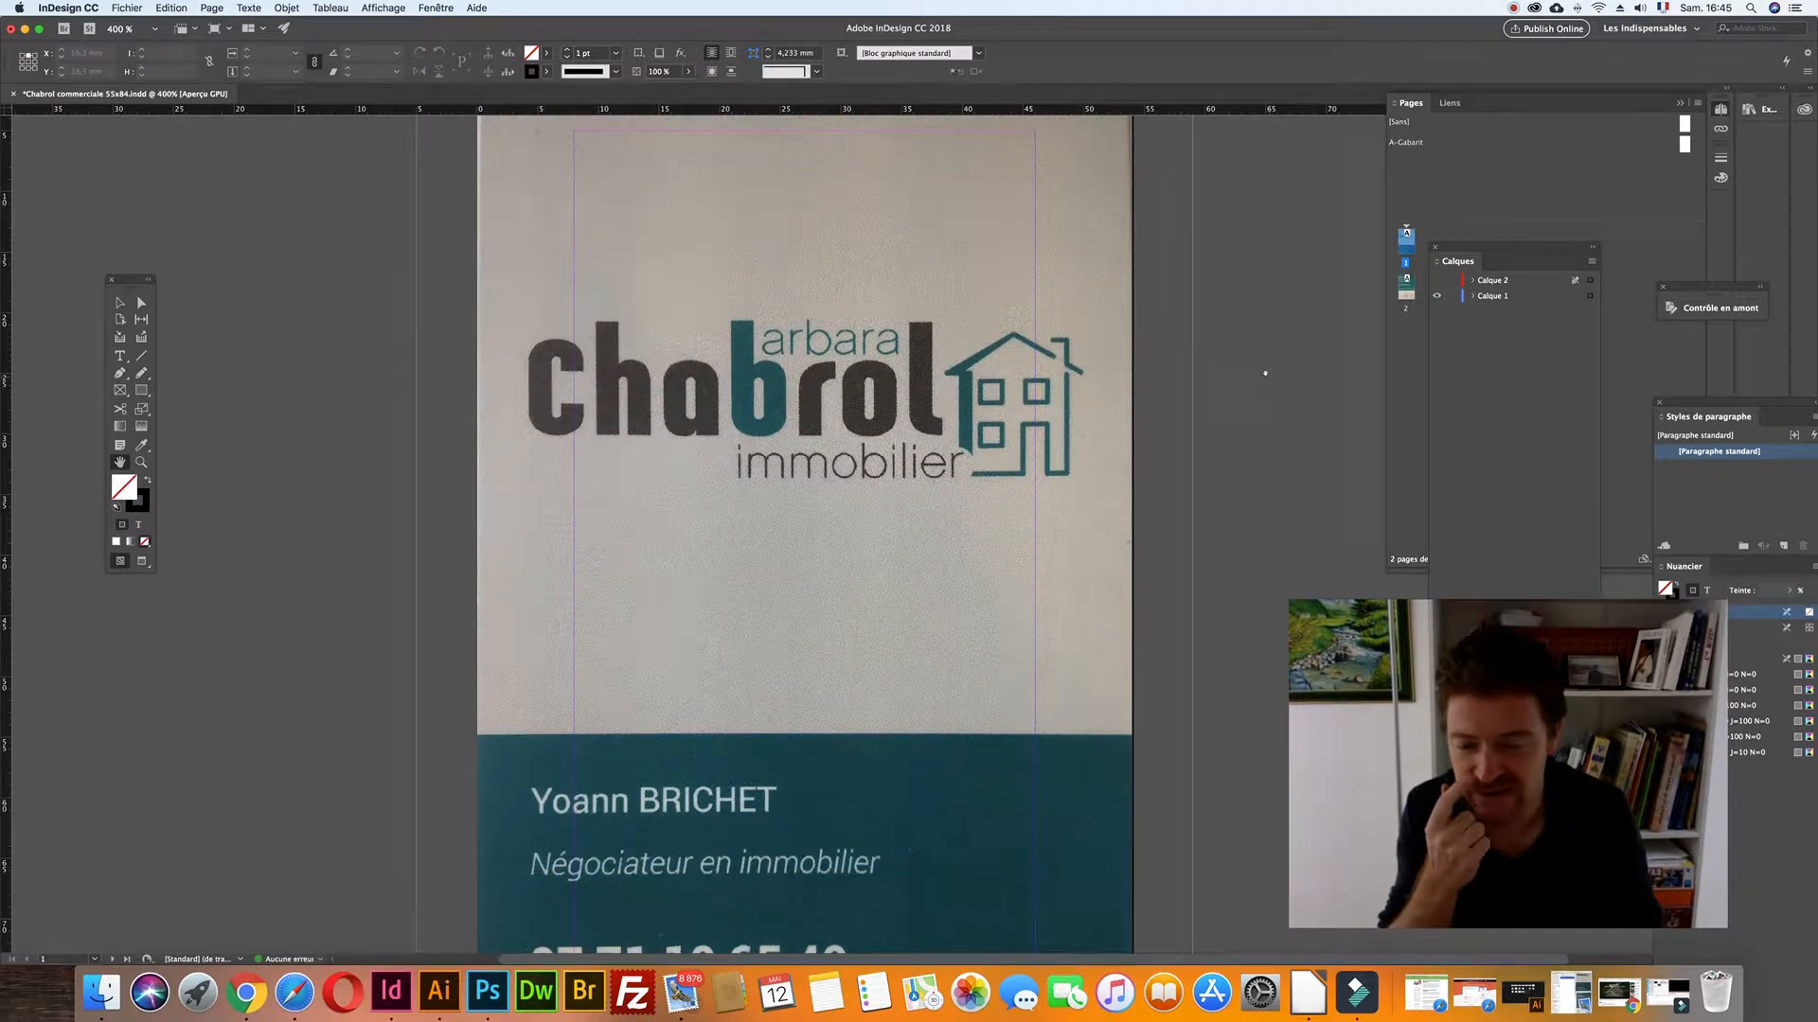
{"action": "scroll", "coordinate": [1265, 373], "scroll_direction": "down", "scroll_amount": 1}
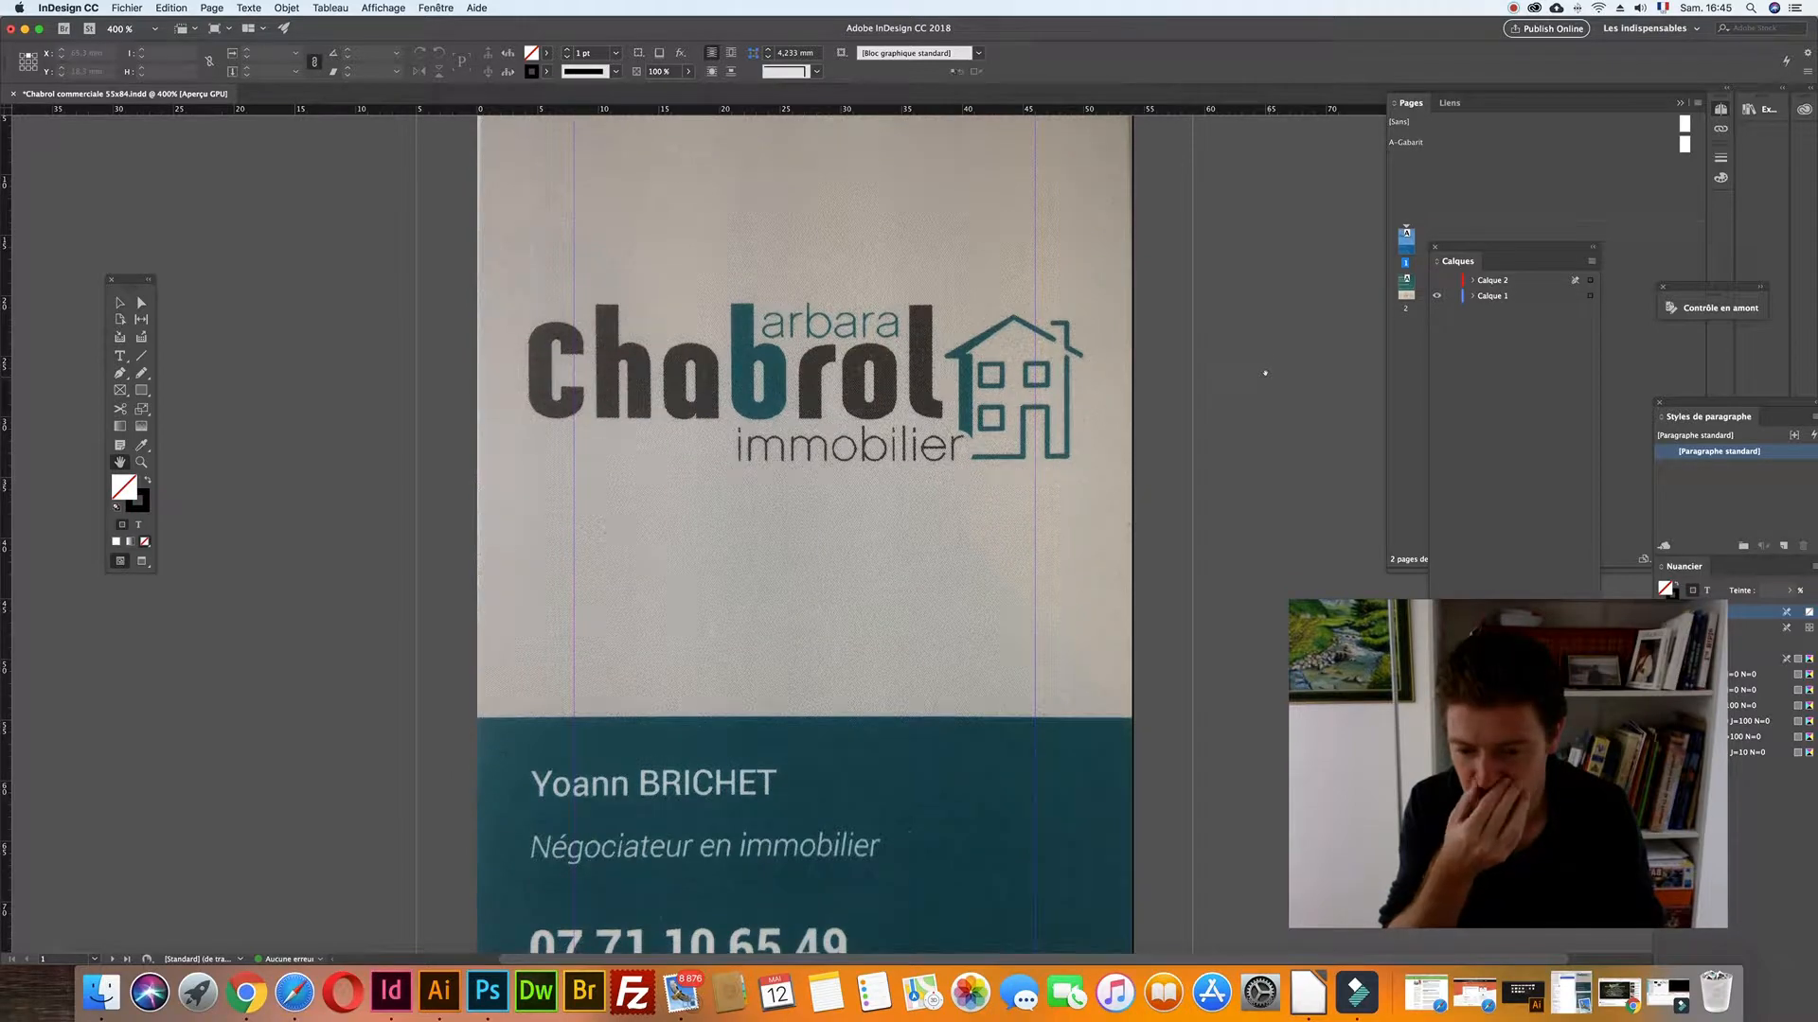
{"action": "scroll", "coordinate": [1265, 373], "scroll_direction": "down", "scroll_amount": 1}
{"action": "scroll", "coordinate": [1265, 373], "scroll_direction": "down", "scroll_amount": 5}
{"action": "scroll", "coordinate": [1264, 373], "scroll_direction": "up", "scroll_amount": 1}
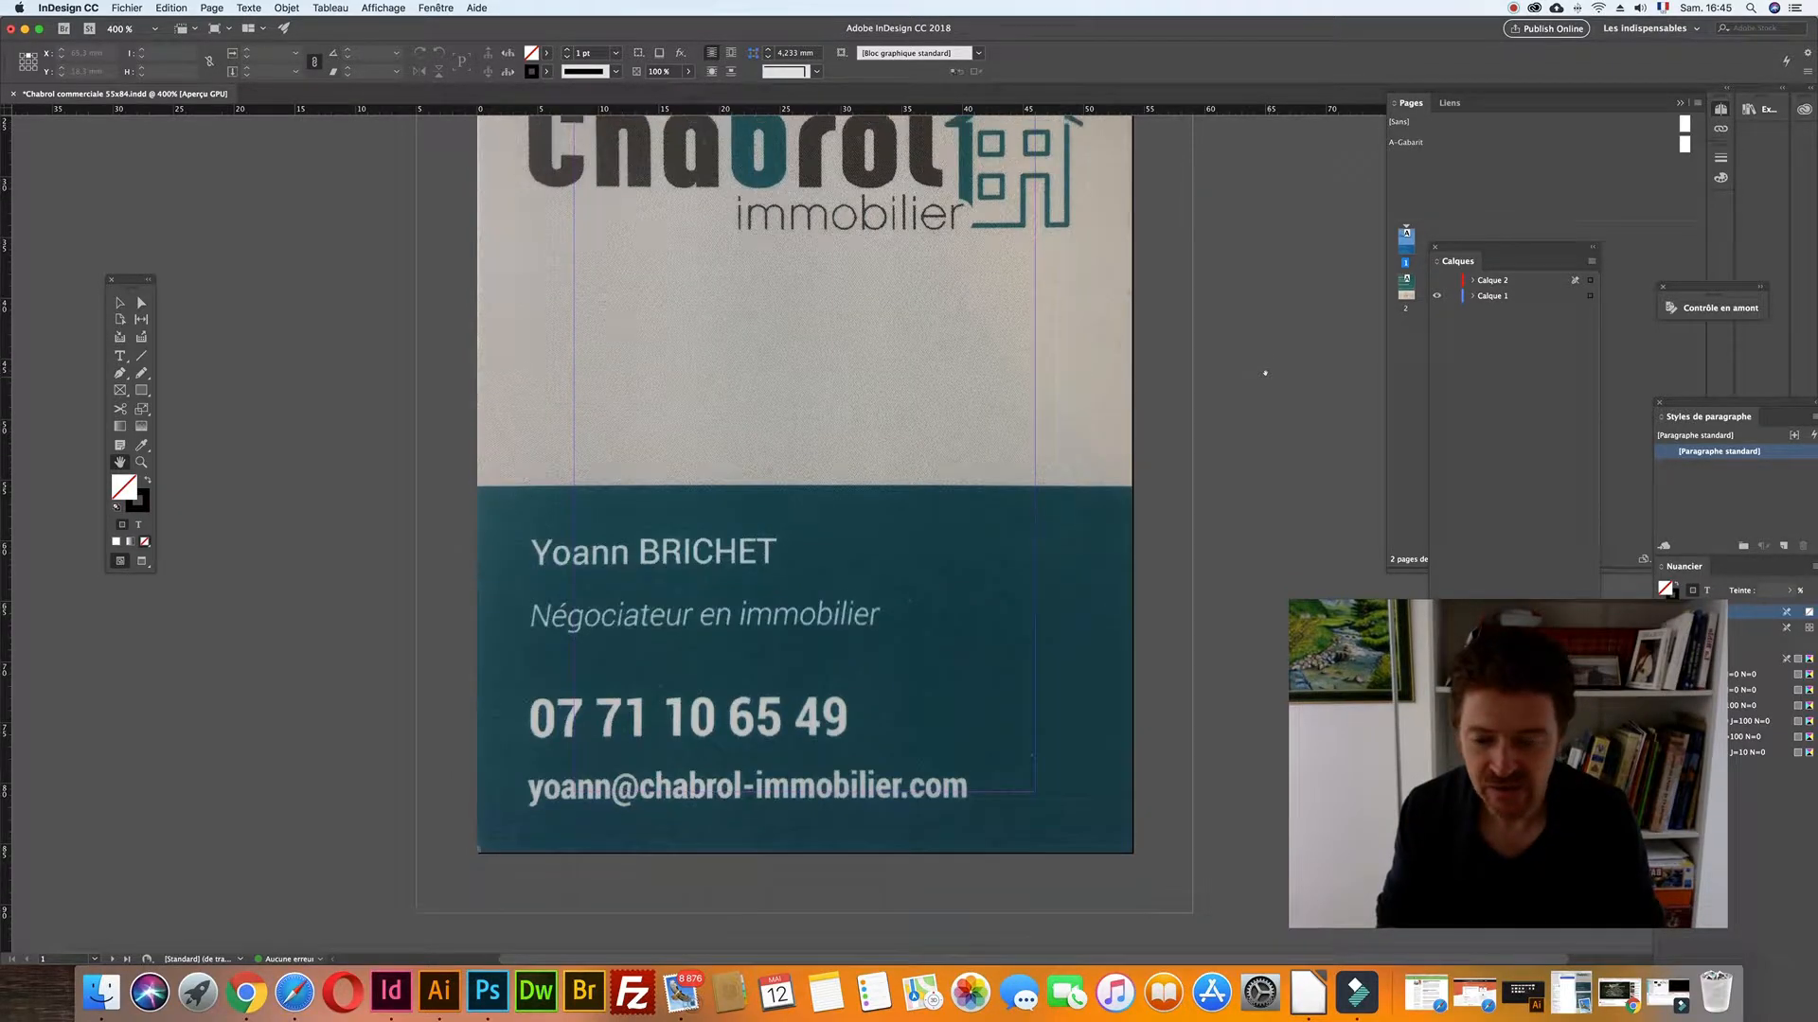
{"action": "scroll", "coordinate": [1265, 373], "scroll_direction": "up", "scroll_amount": 2}
{"action": "scroll", "coordinate": [1265, 373], "scroll_direction": "up", "scroll_amount": 2}
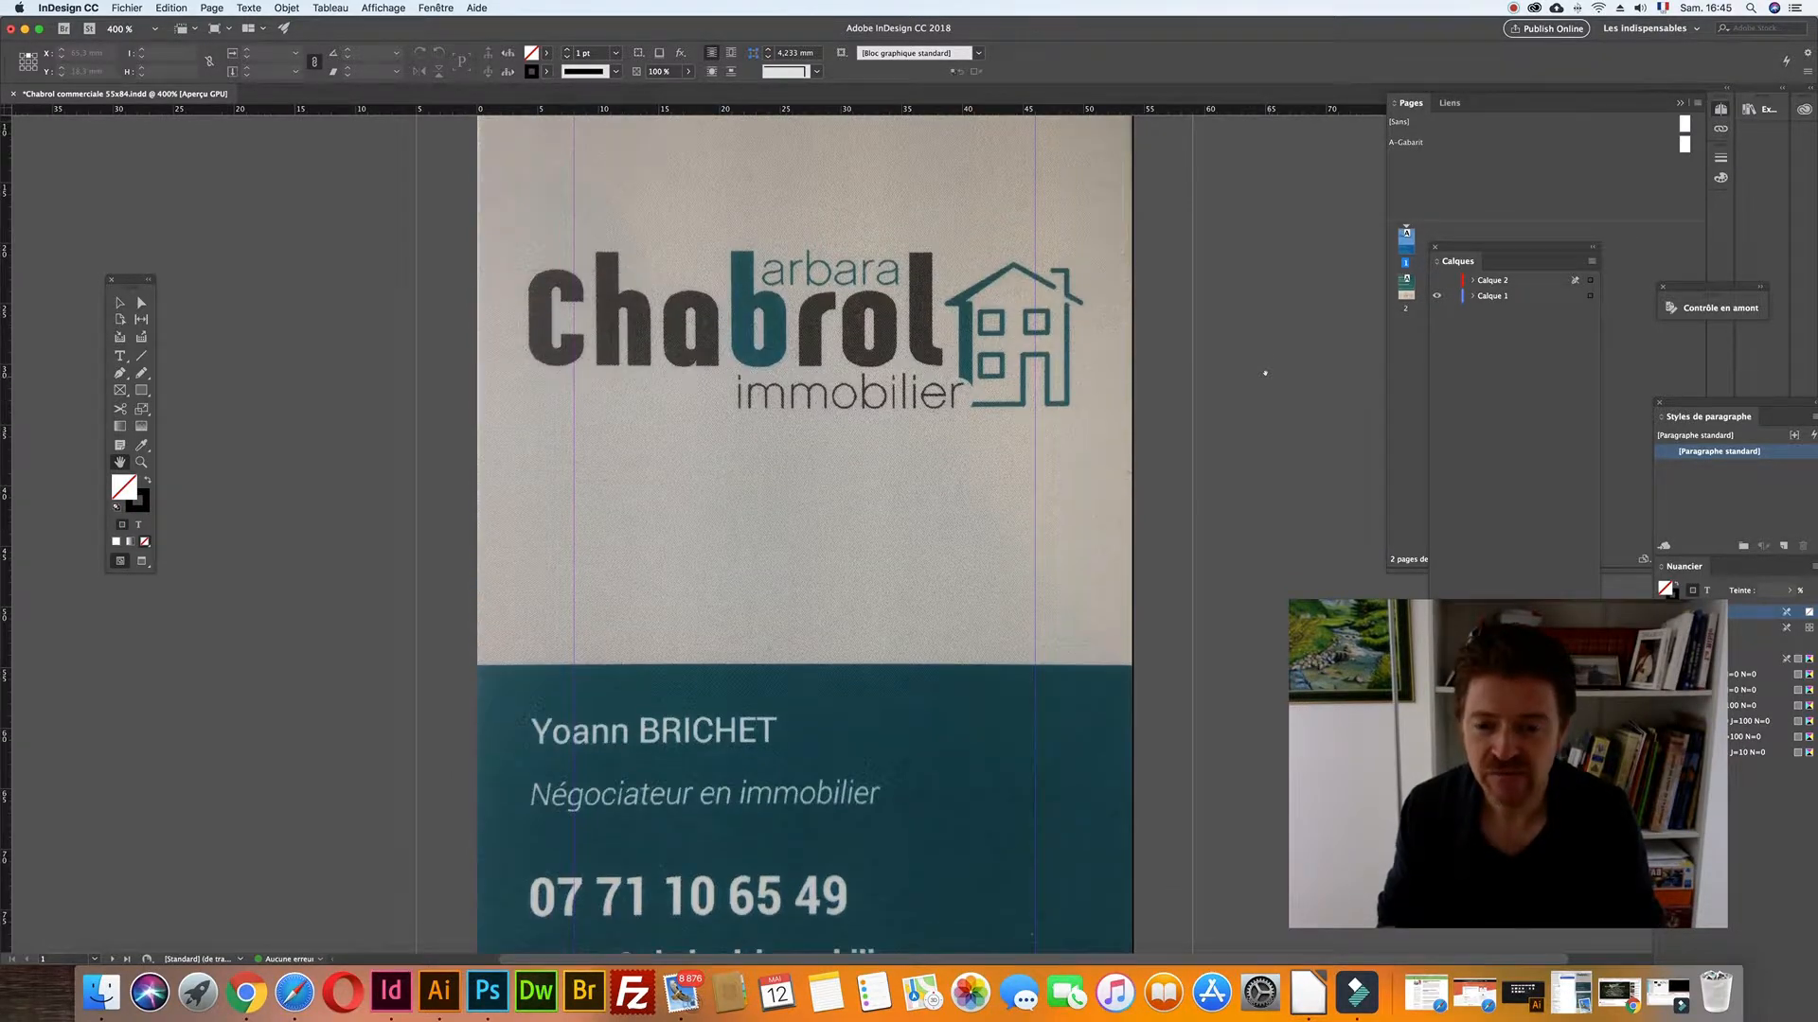
{"action": "scroll", "coordinate": [1265, 373], "scroll_direction": "up", "scroll_amount": 4}
{"action": "scroll", "coordinate": [1265, 373], "scroll_direction": "down", "scroll_amount": 10}
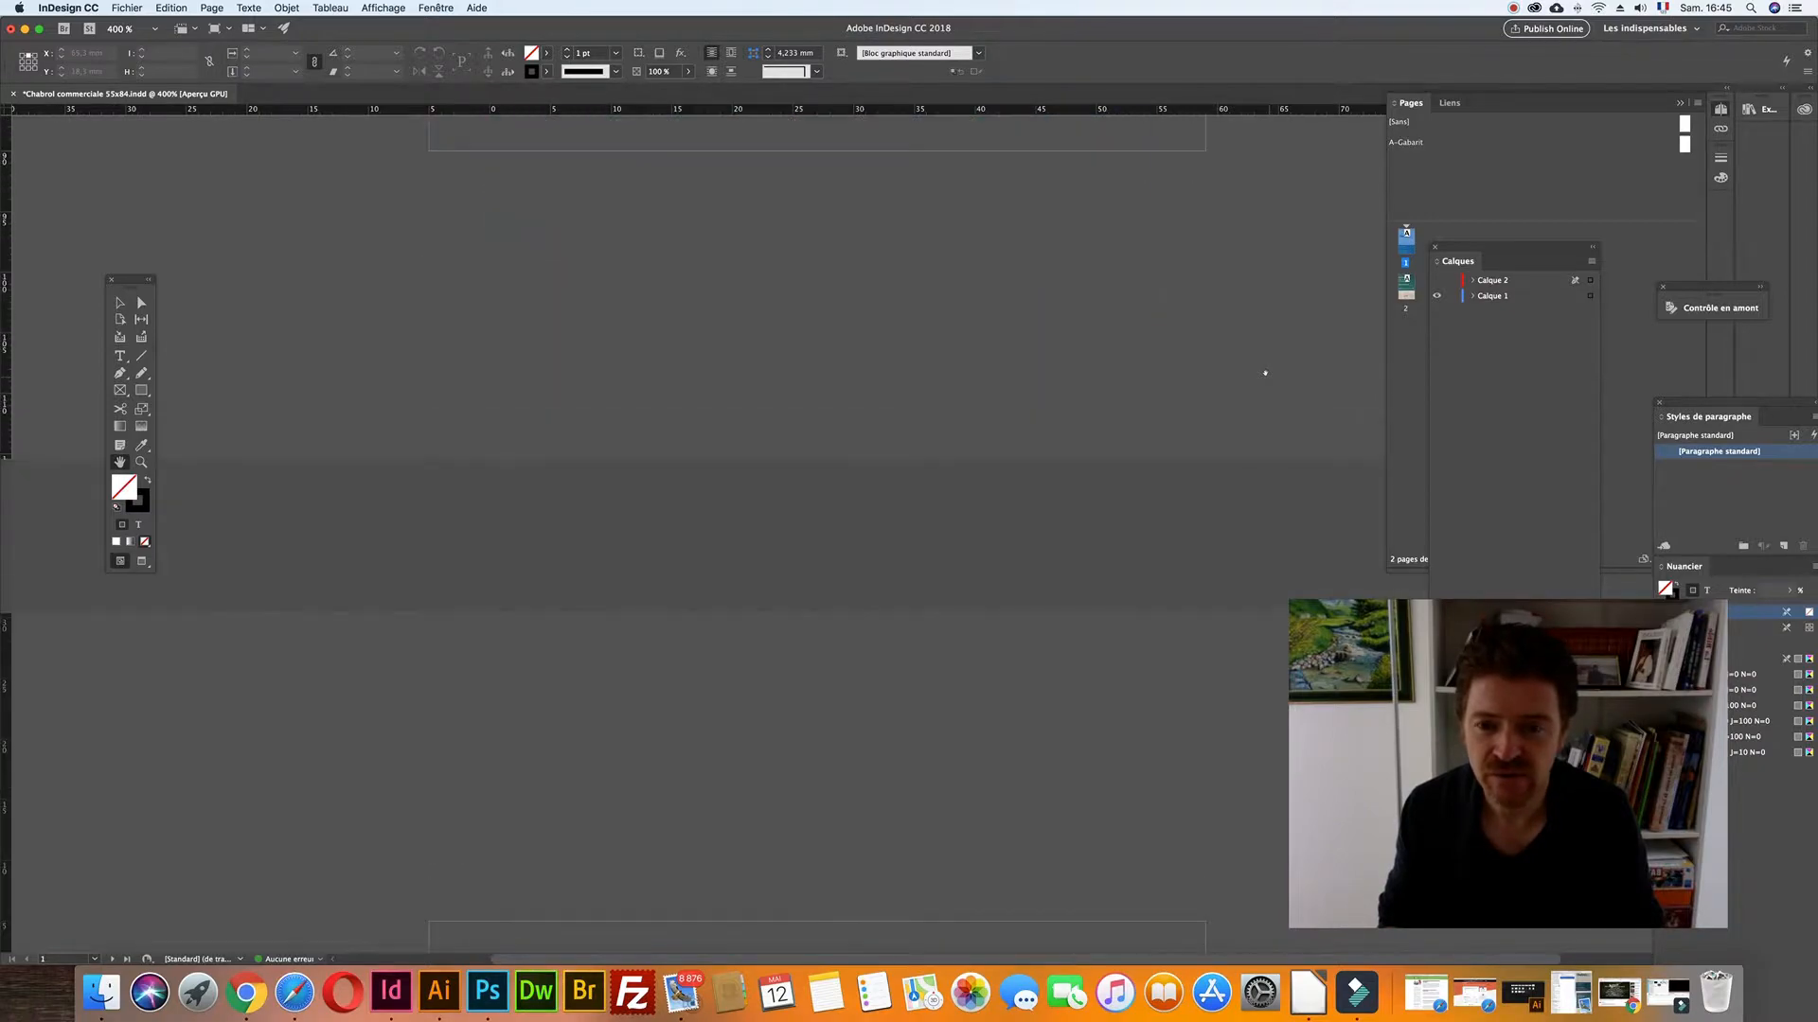
{"action": "scroll", "coordinate": [1265, 373], "scroll_direction": "up", "scroll_amount": 8}
{"action": "scroll", "coordinate": [1264, 373], "scroll_direction": "down", "scroll_amount": 5}
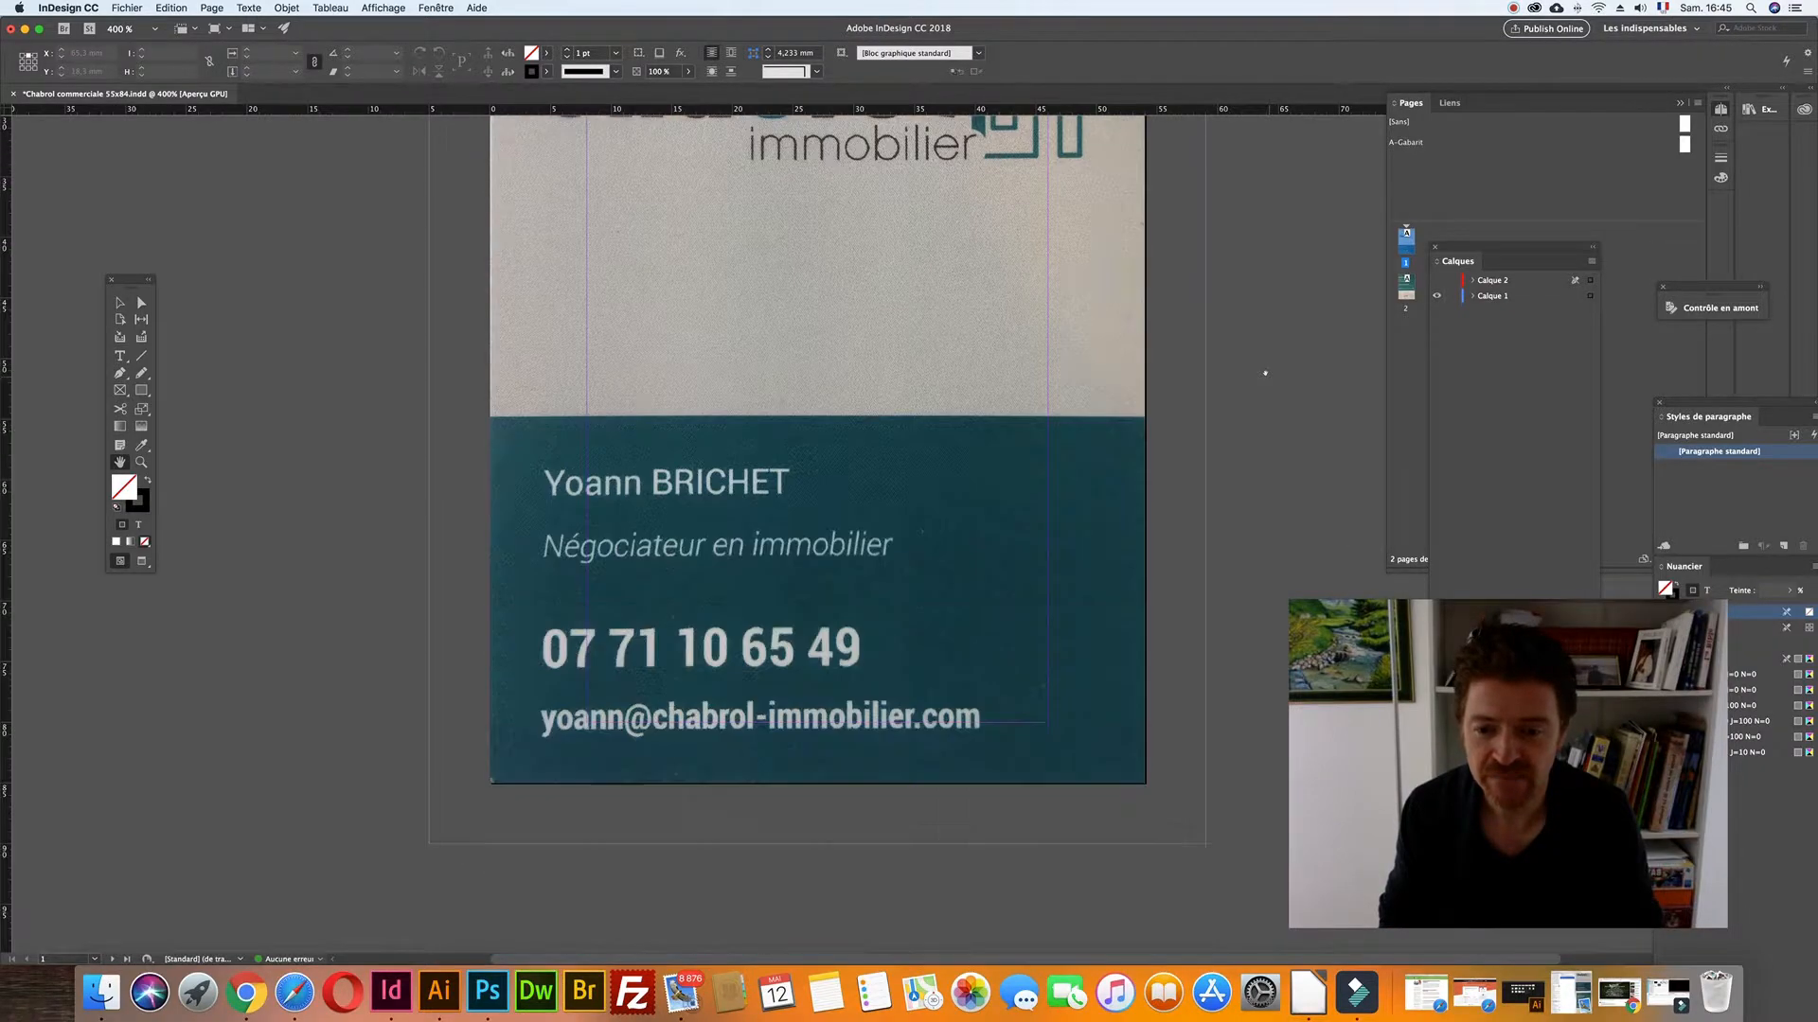
{"action": "scroll", "coordinate": [1265, 373], "scroll_direction": "down", "scroll_amount": 15}
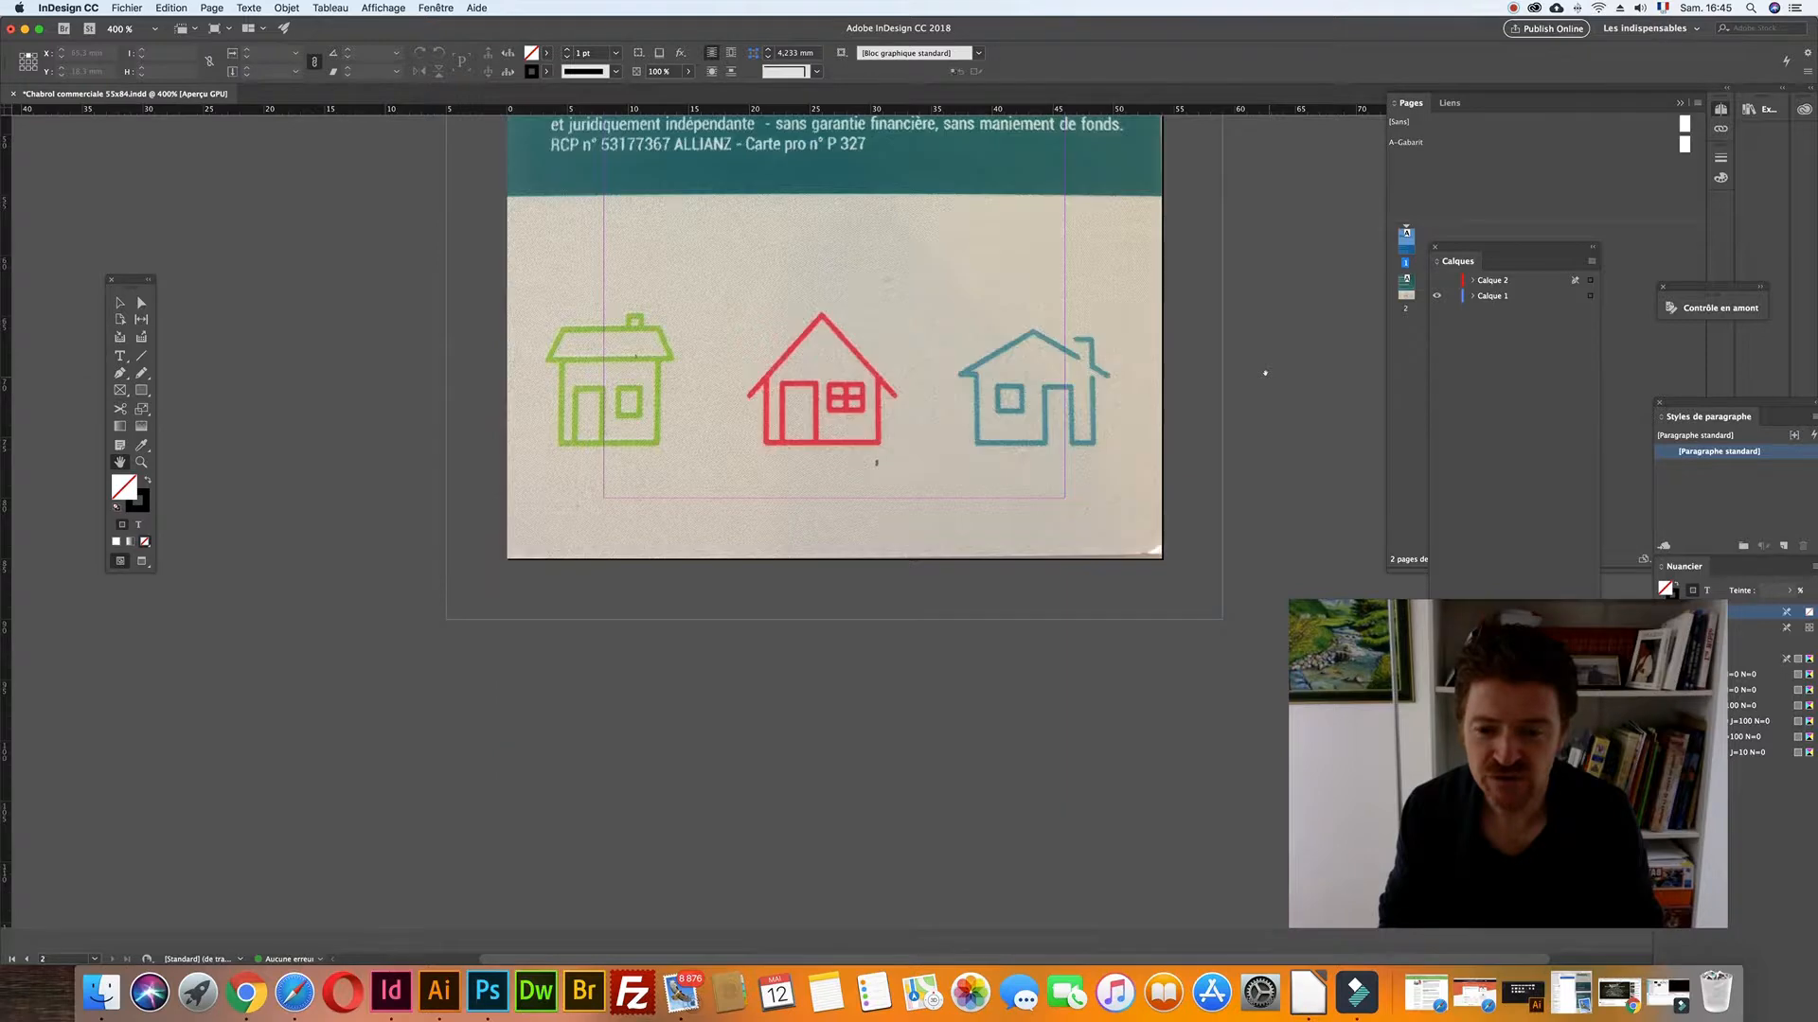
{"action": "scroll", "coordinate": [1264, 373], "scroll_direction": "up", "scroll_amount": 9}
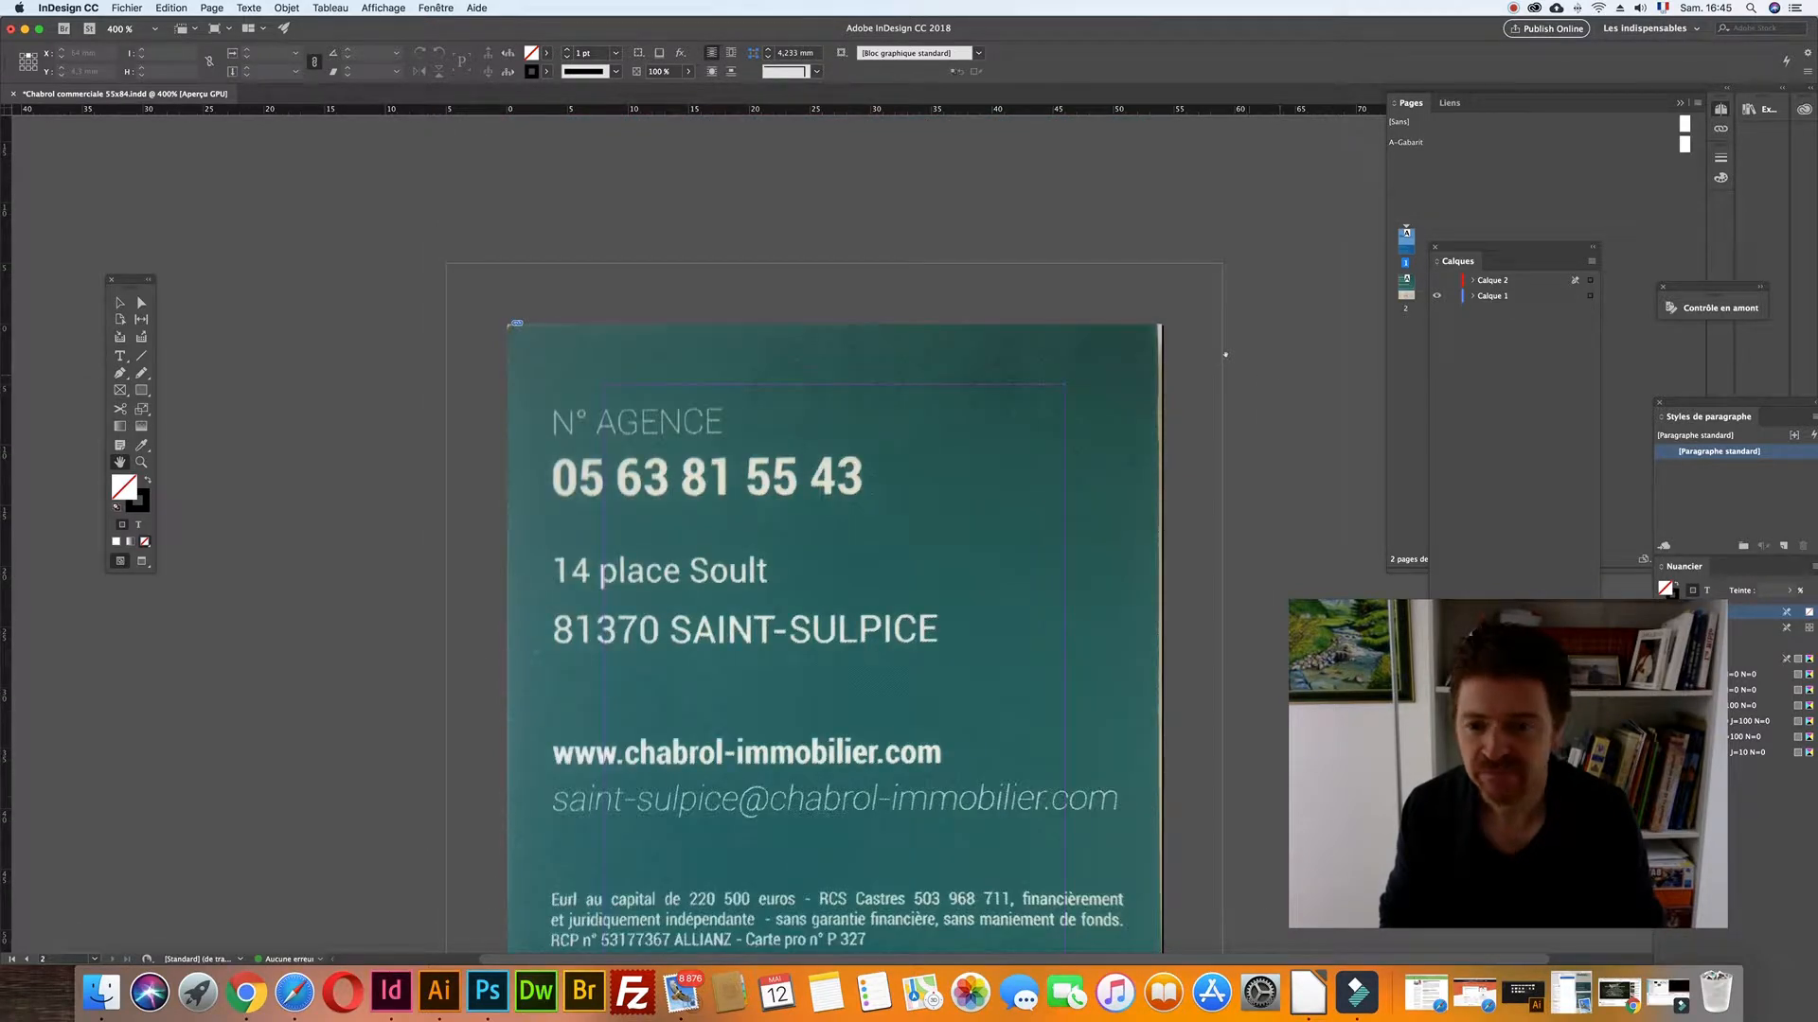
- Zoom the card to 300% and go to Fichier > Nouveau
{"action": "key", "text": "super+minus"}
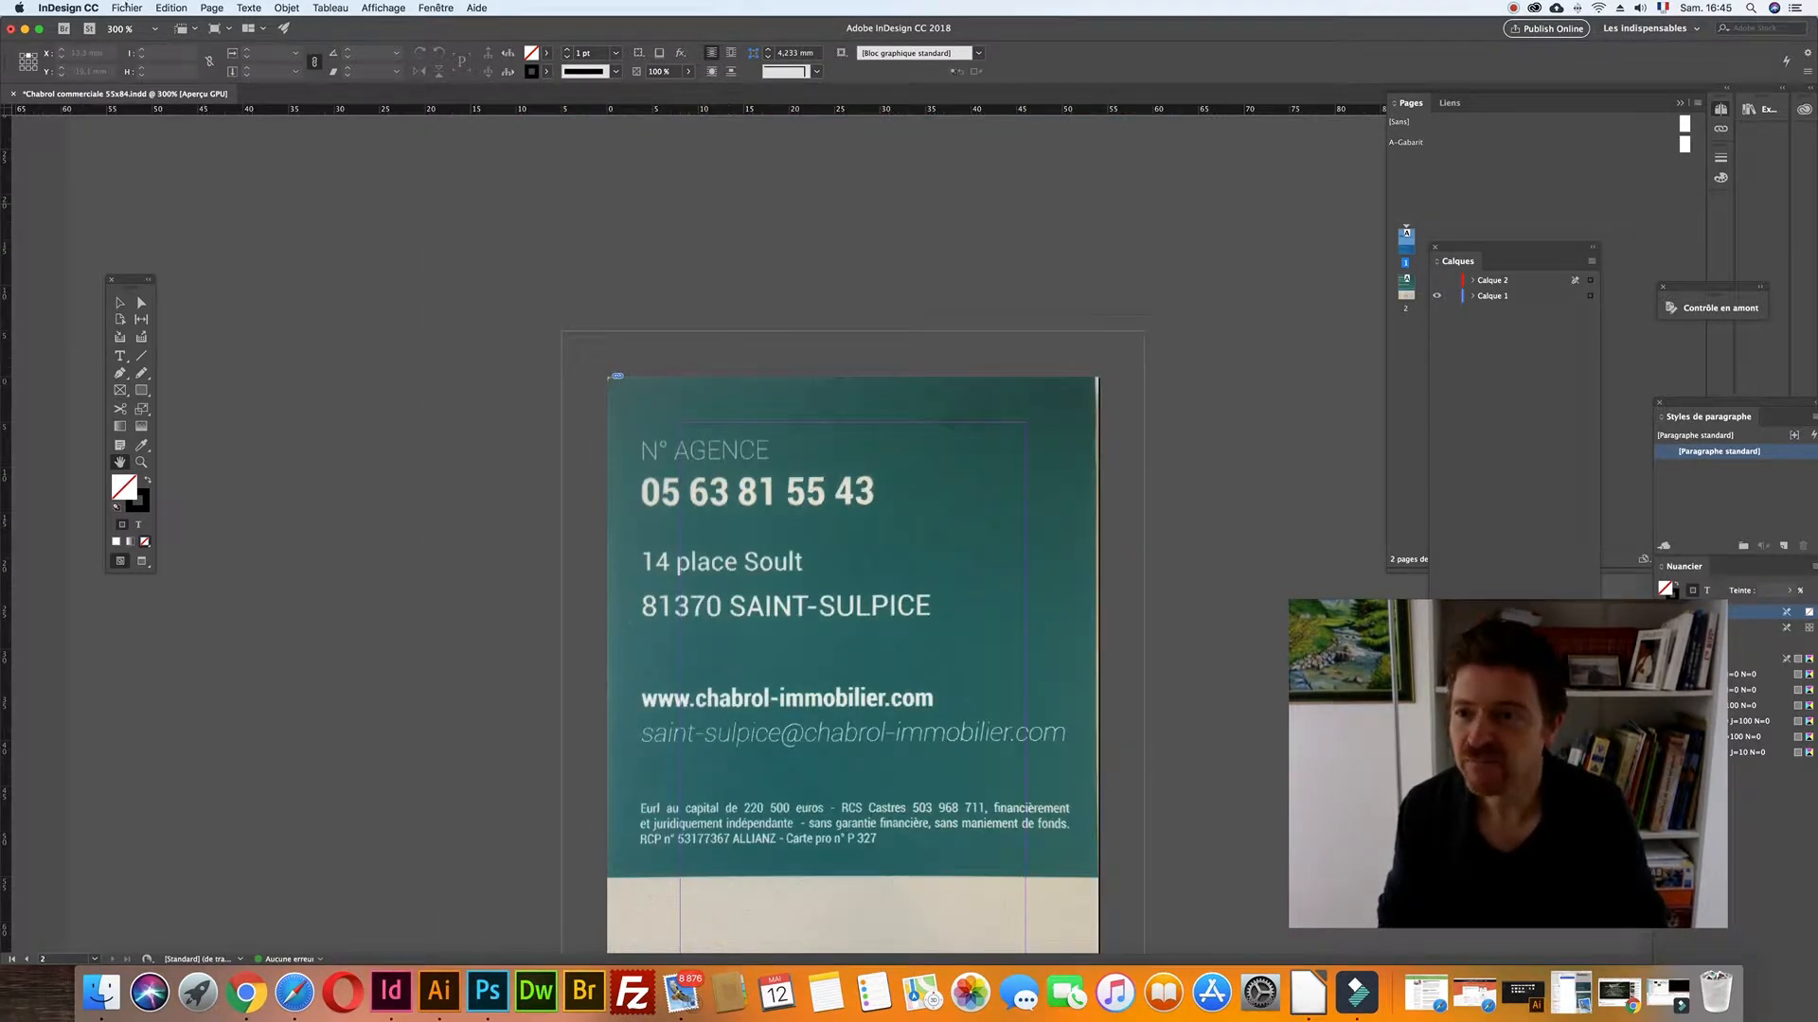
{"action": "left_click", "coordinate": [127, 7]}
{"action": "mouse_move", "coordinate": [127, 25]}
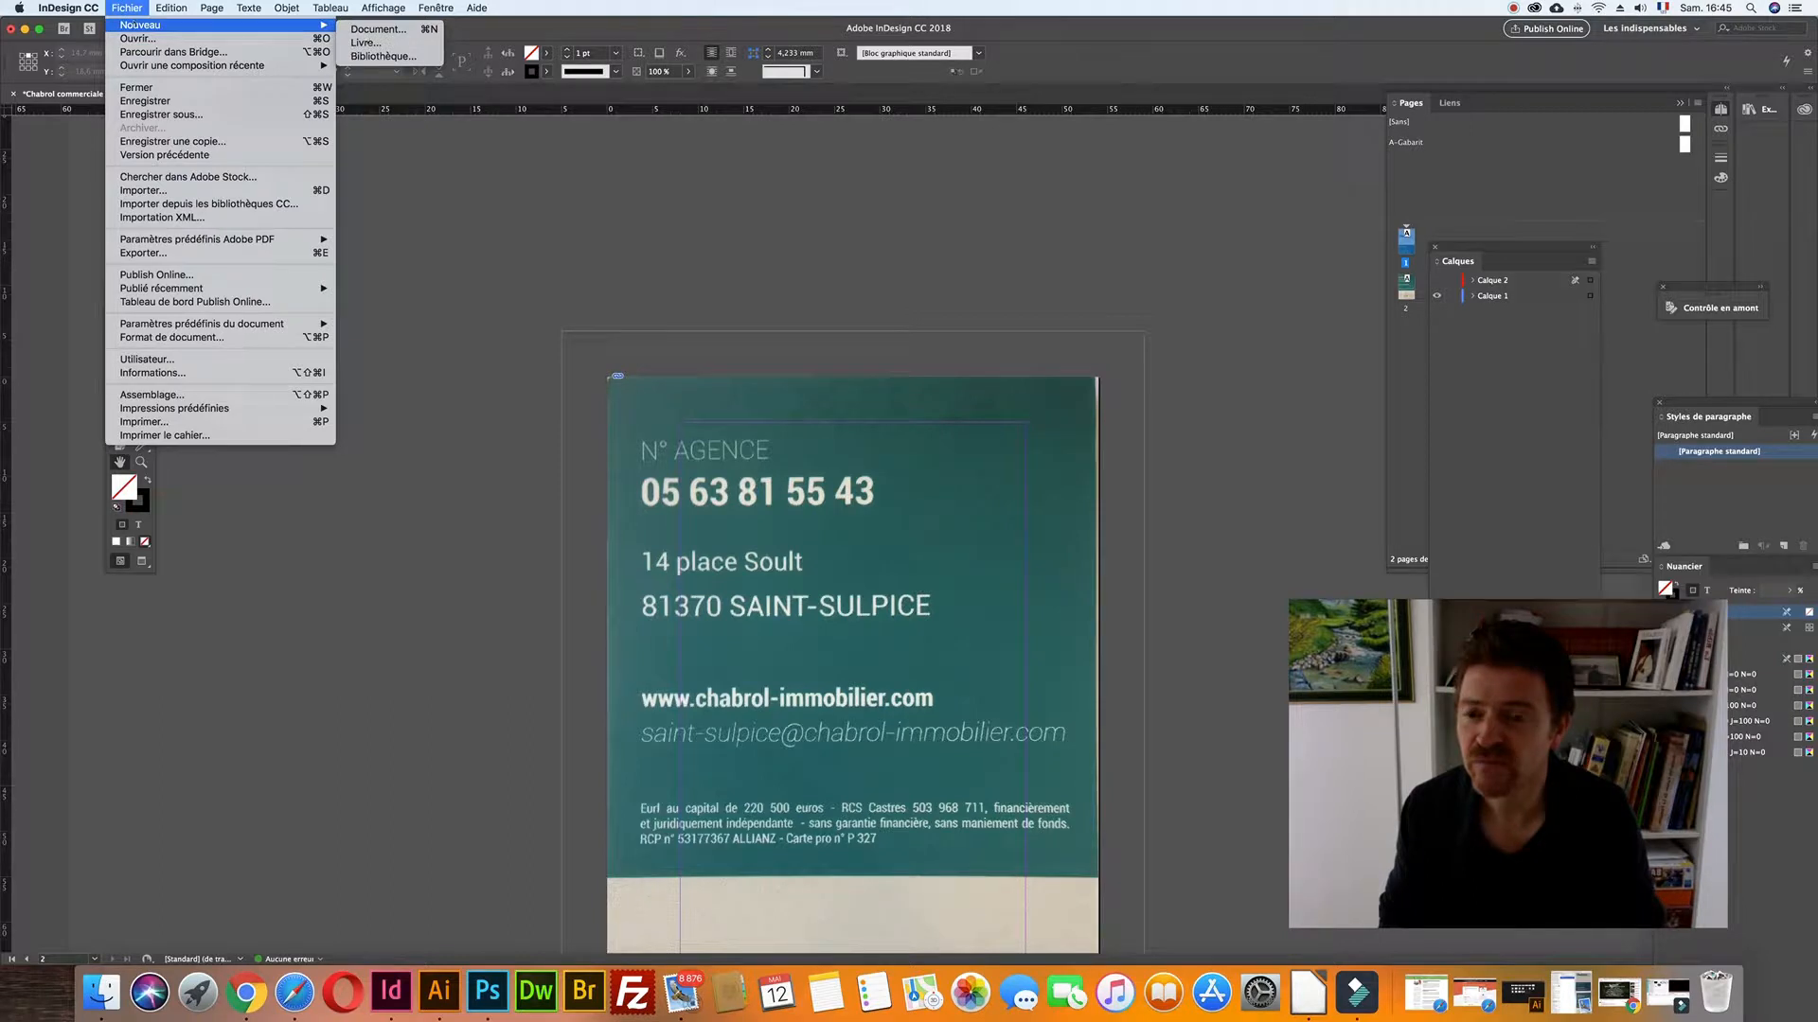
{"action": "left_click", "coordinate": [378, 29]}
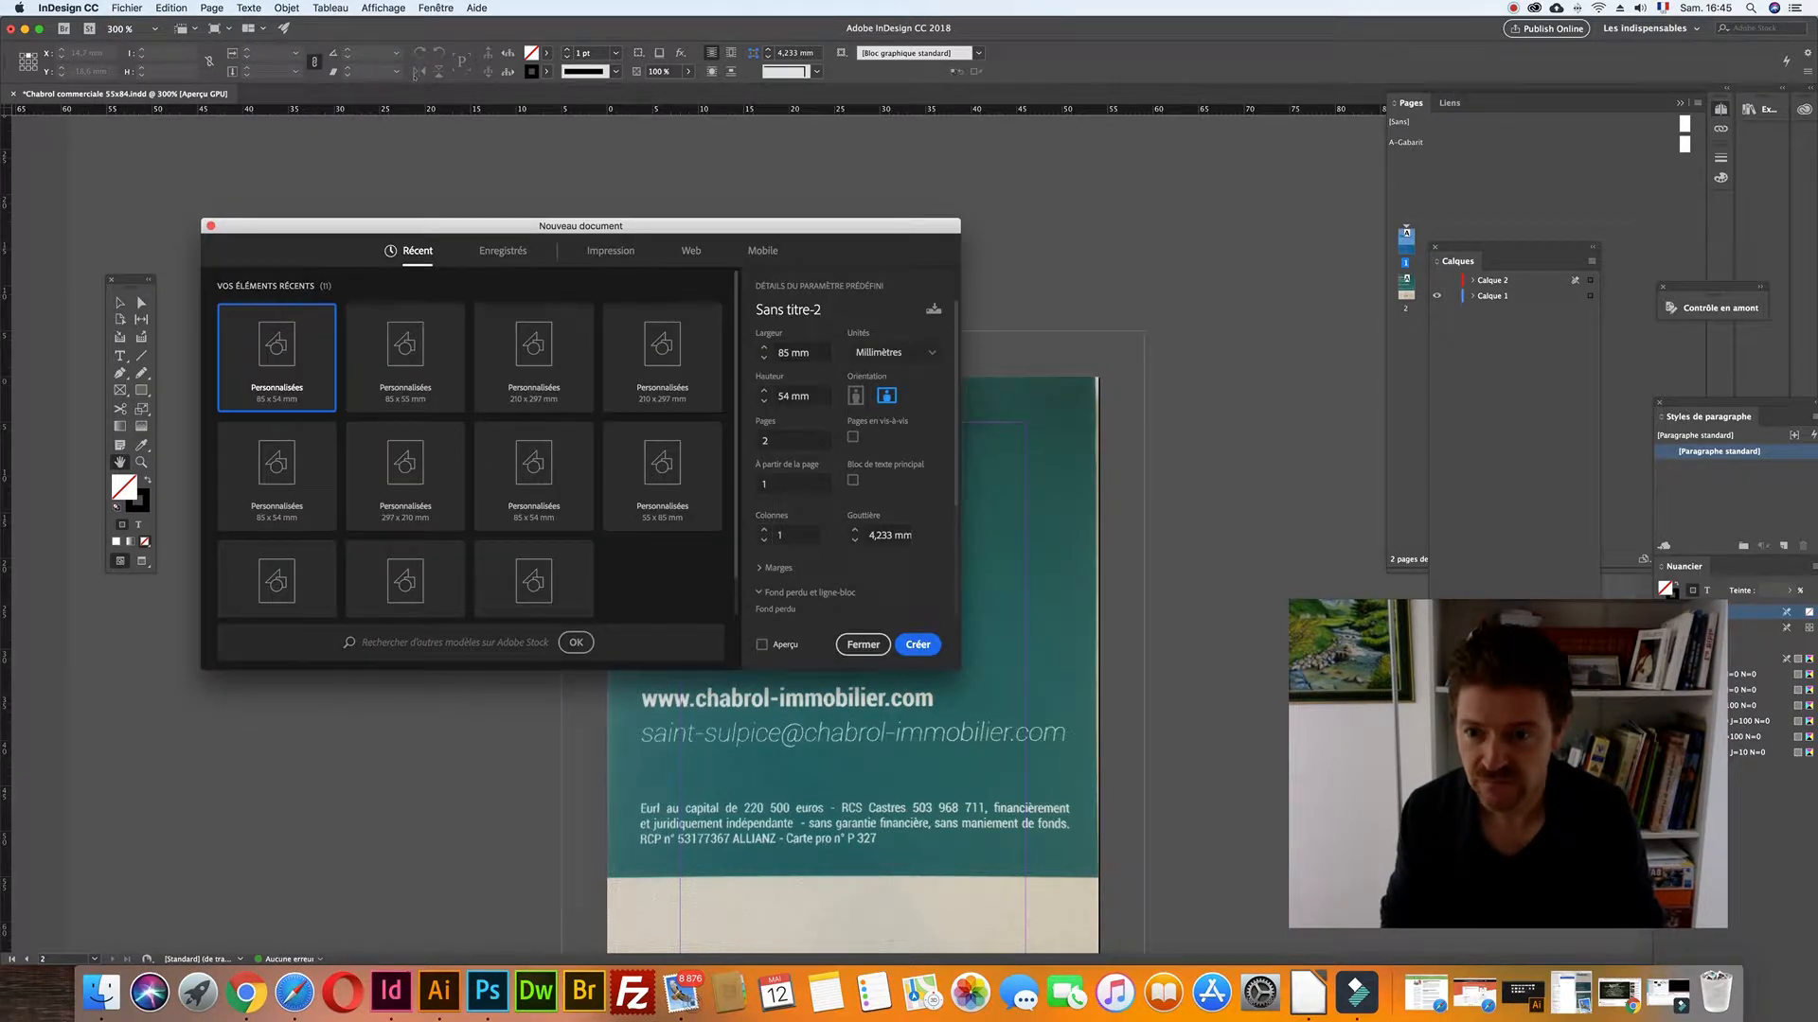
{"action": "left_click", "coordinate": [621, 252]}
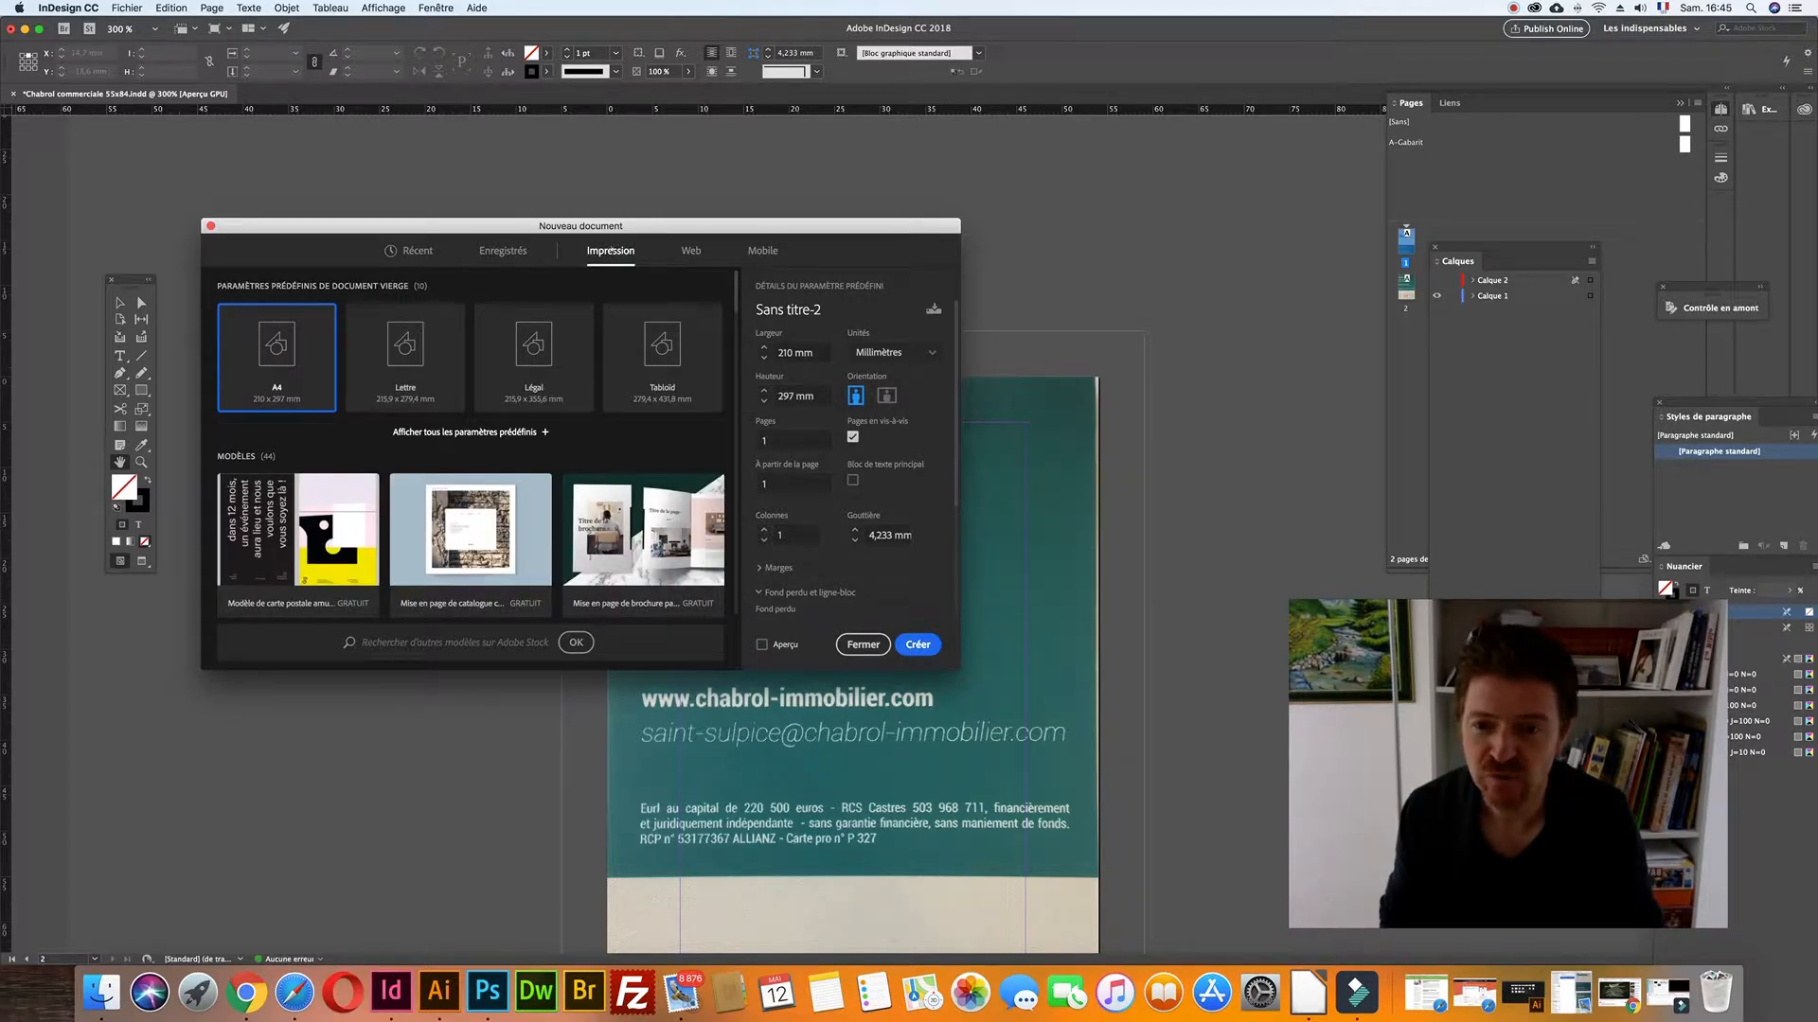
{"action": "left_click", "coordinate": [690, 251]}
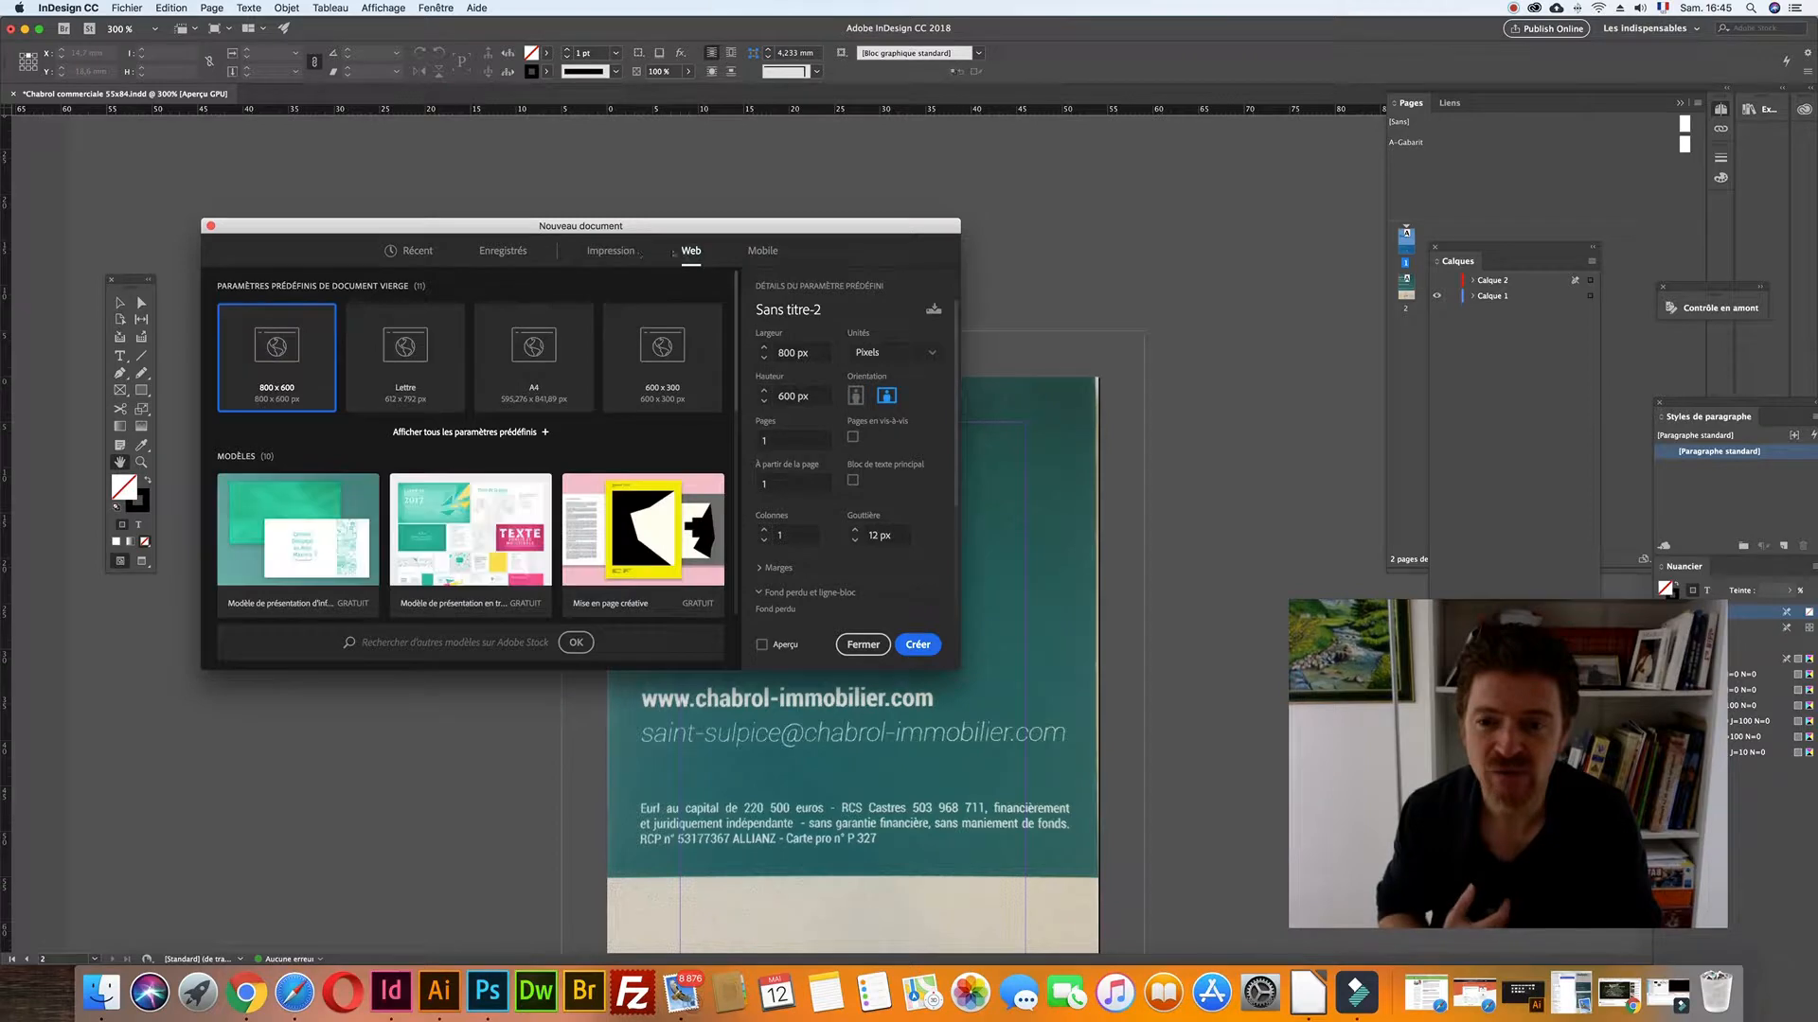
{"action": "left_click", "coordinate": [611, 252]}
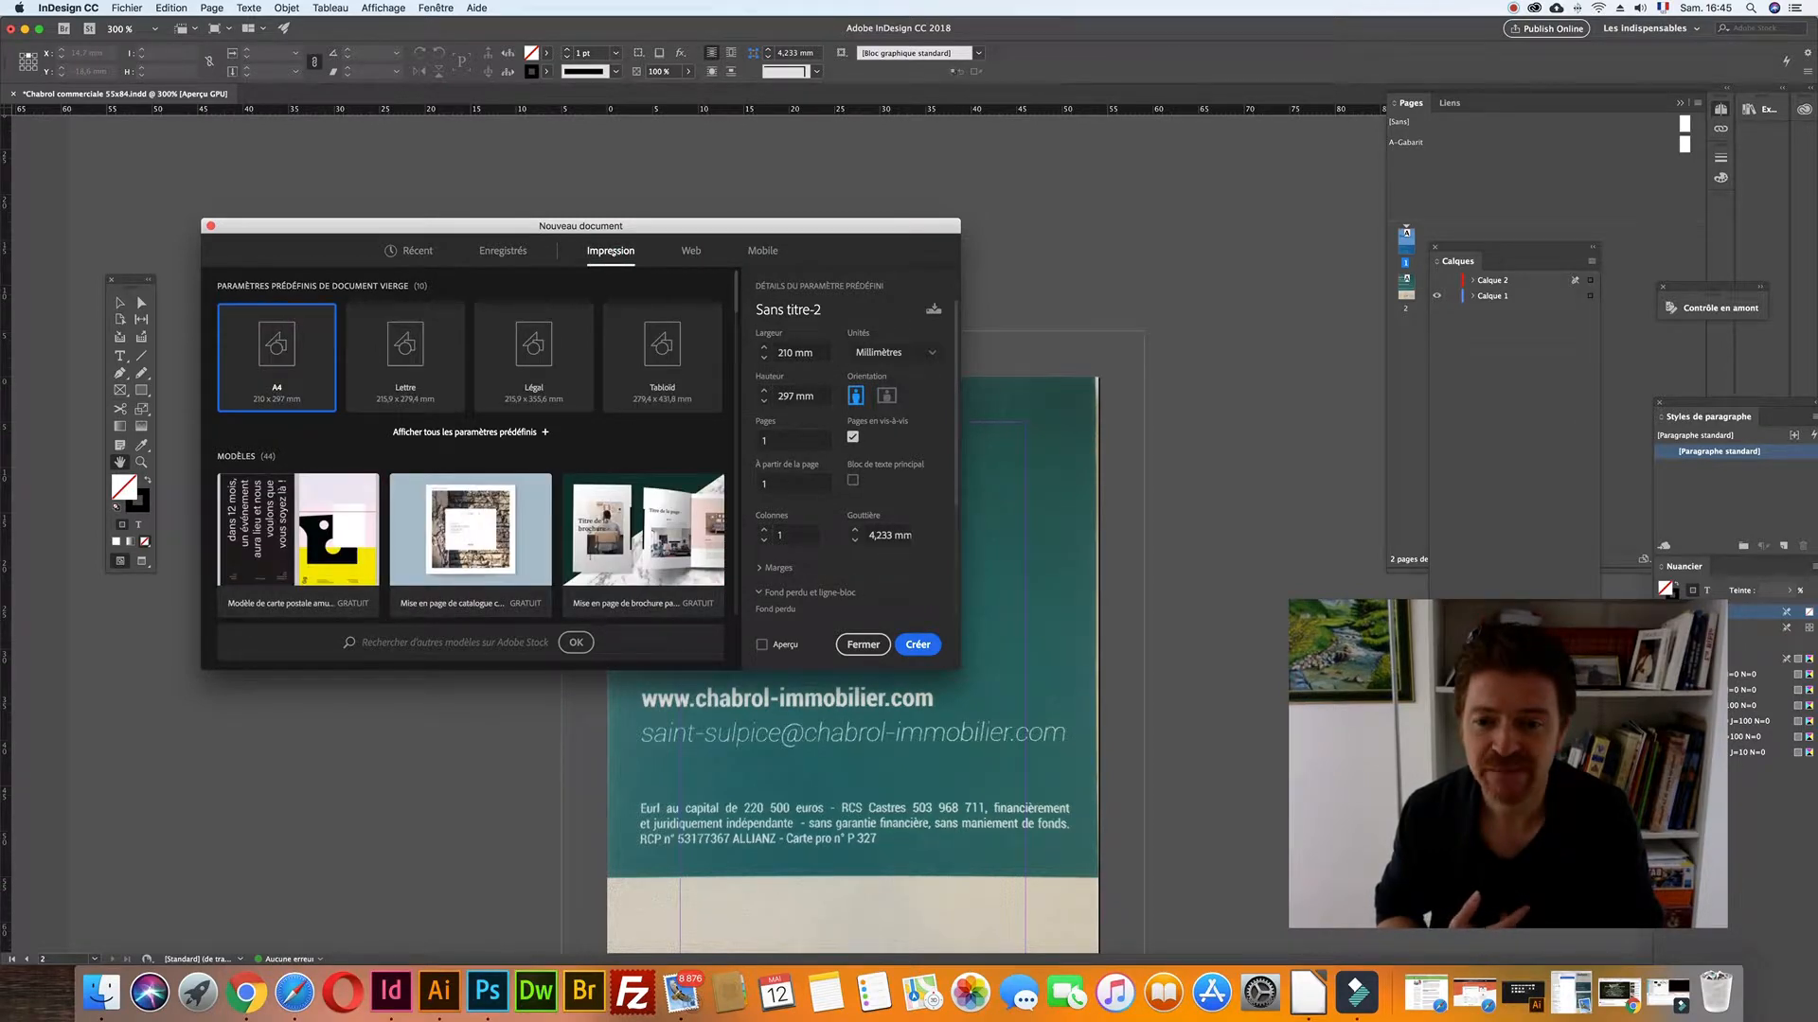
{"action": "key", "text": "Tab"}
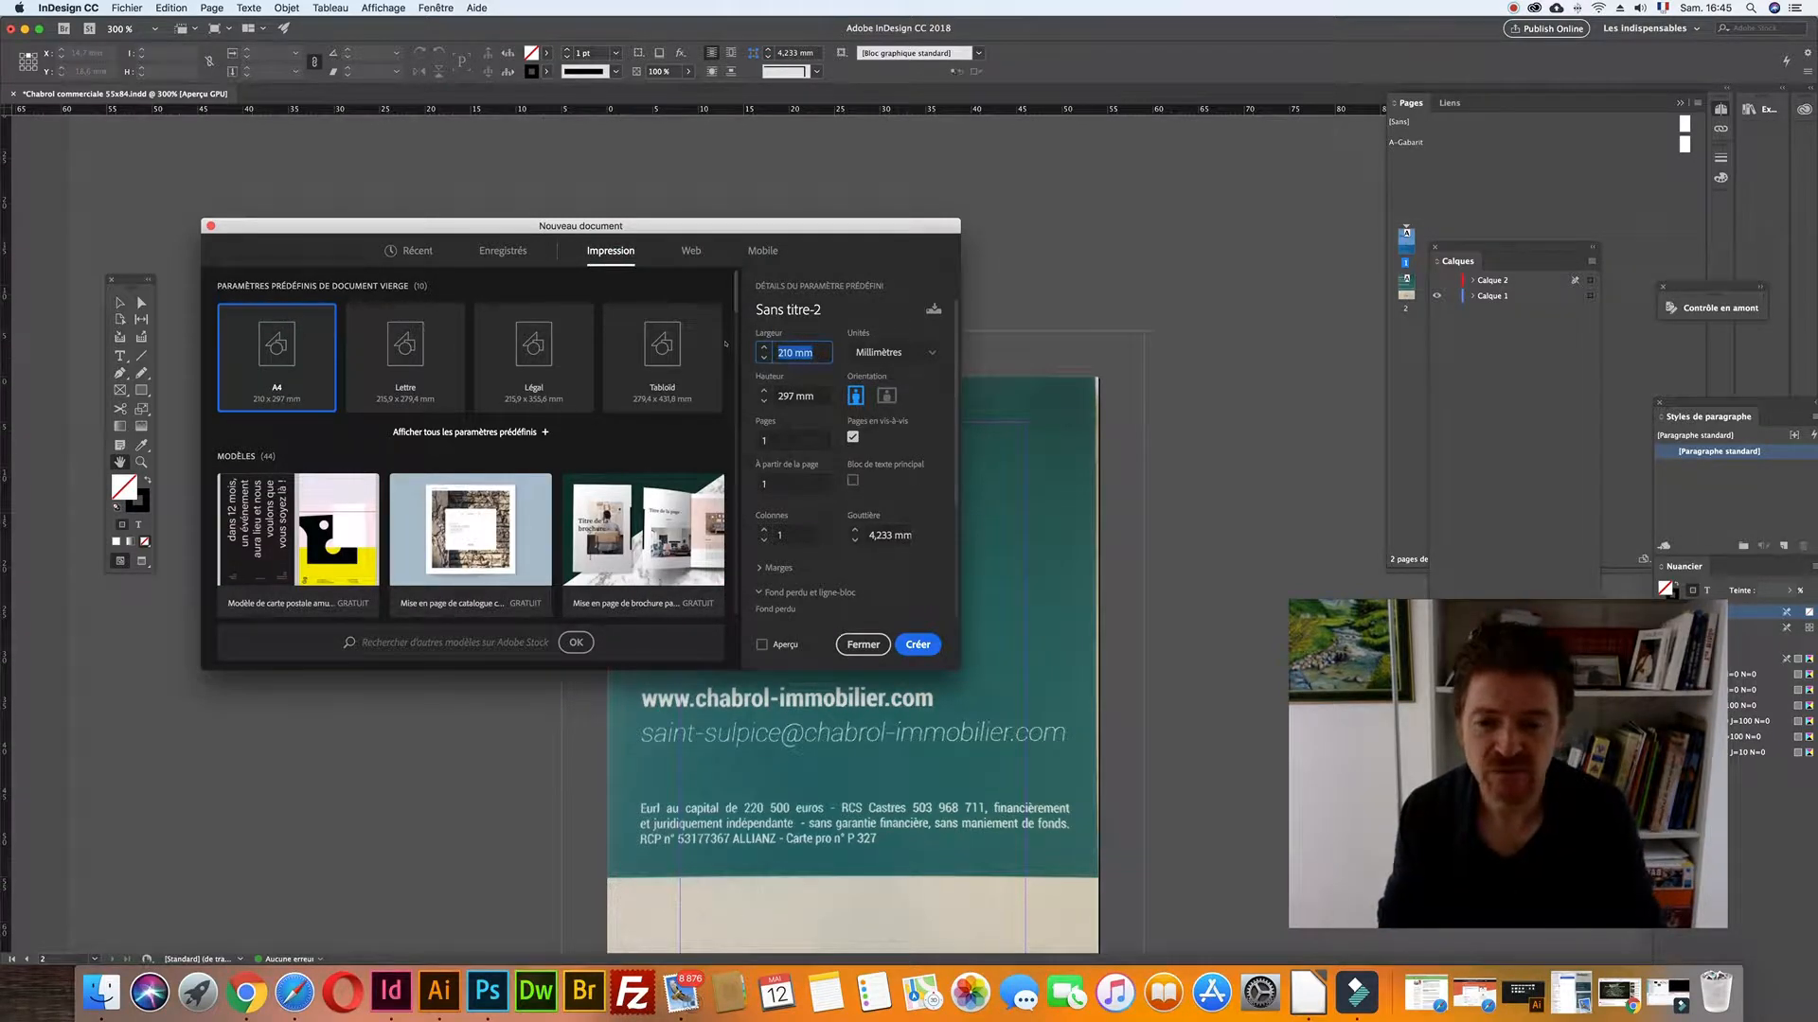
{"action": "type", "text": "54"}
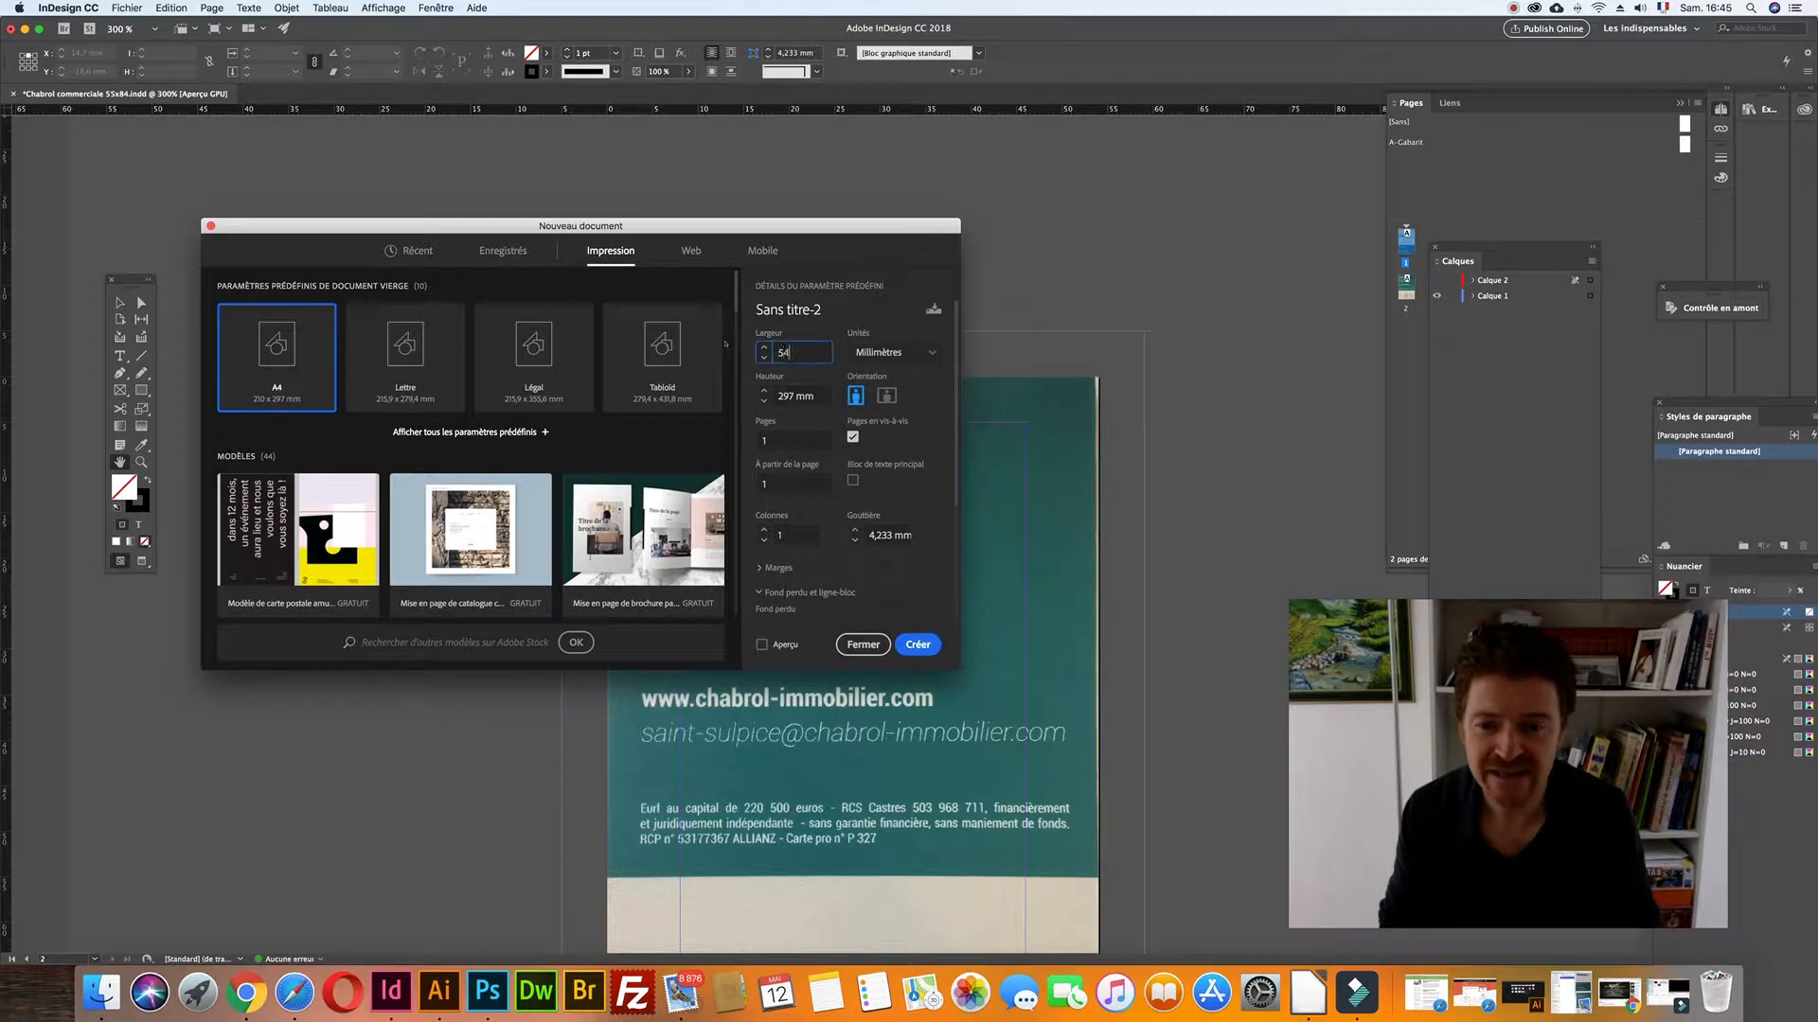
{"action": "key", "text": "Tab"}
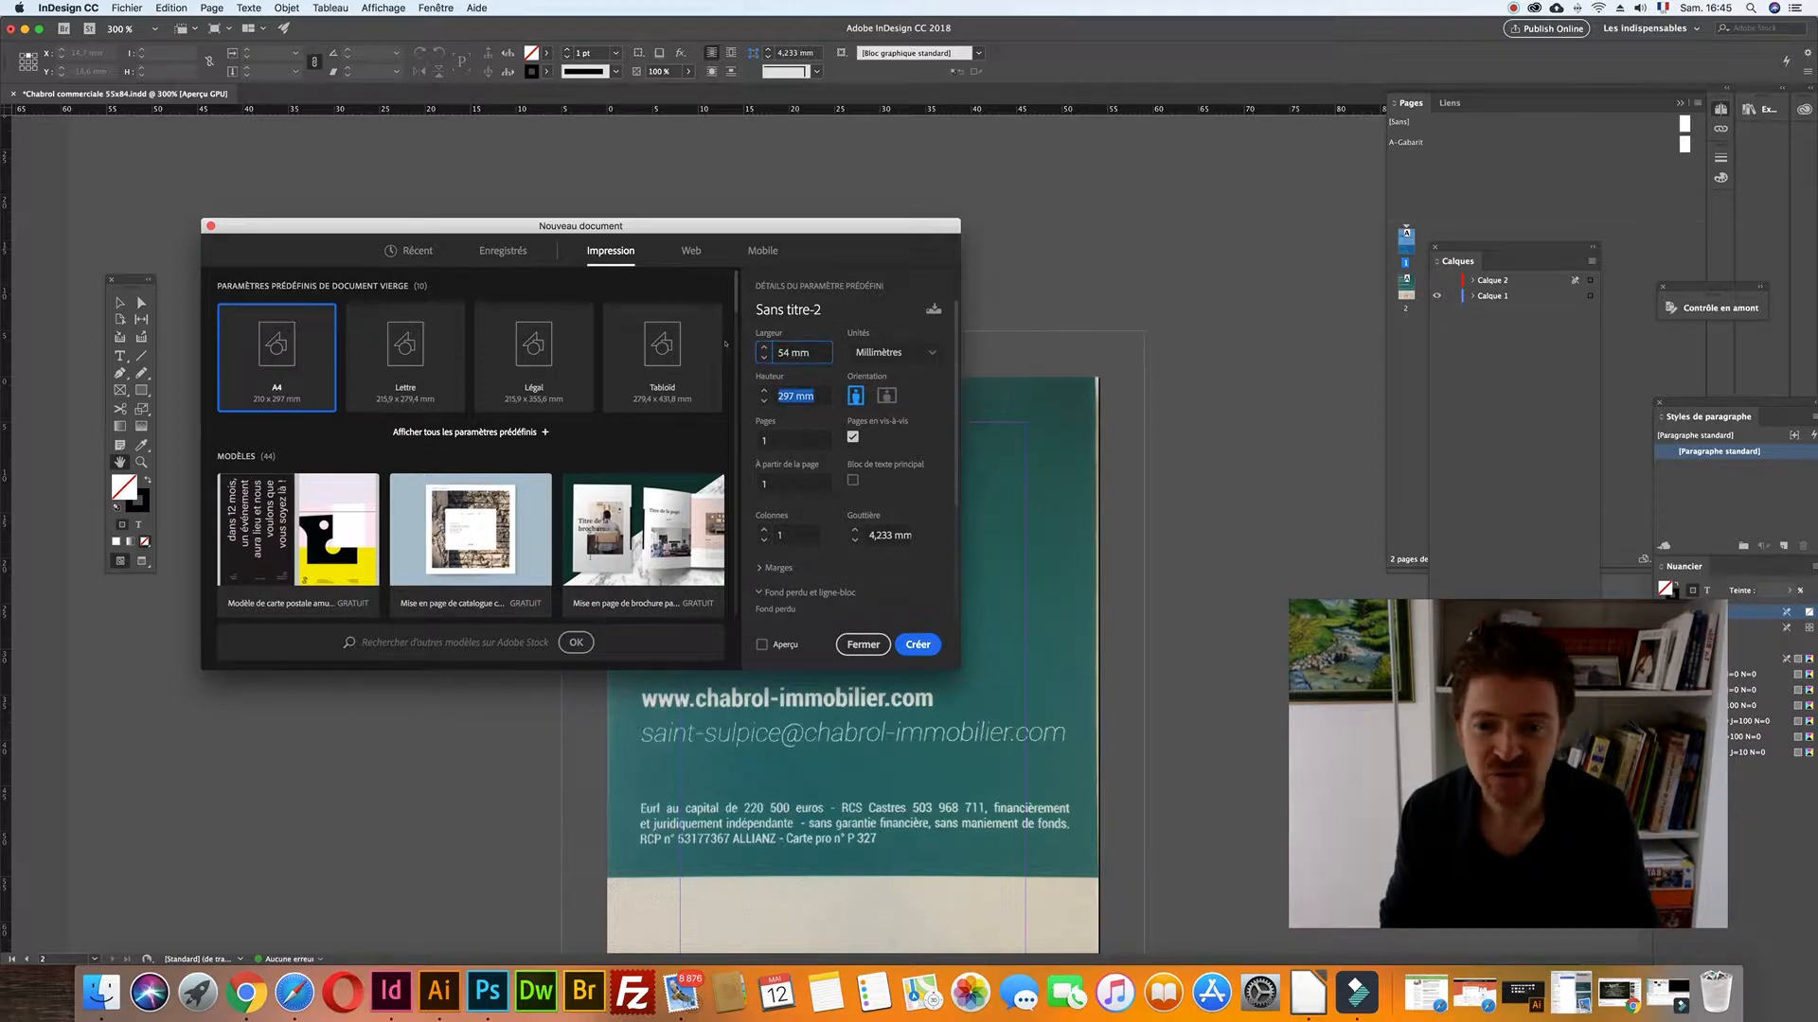
{"action": "type", "text": "85"}
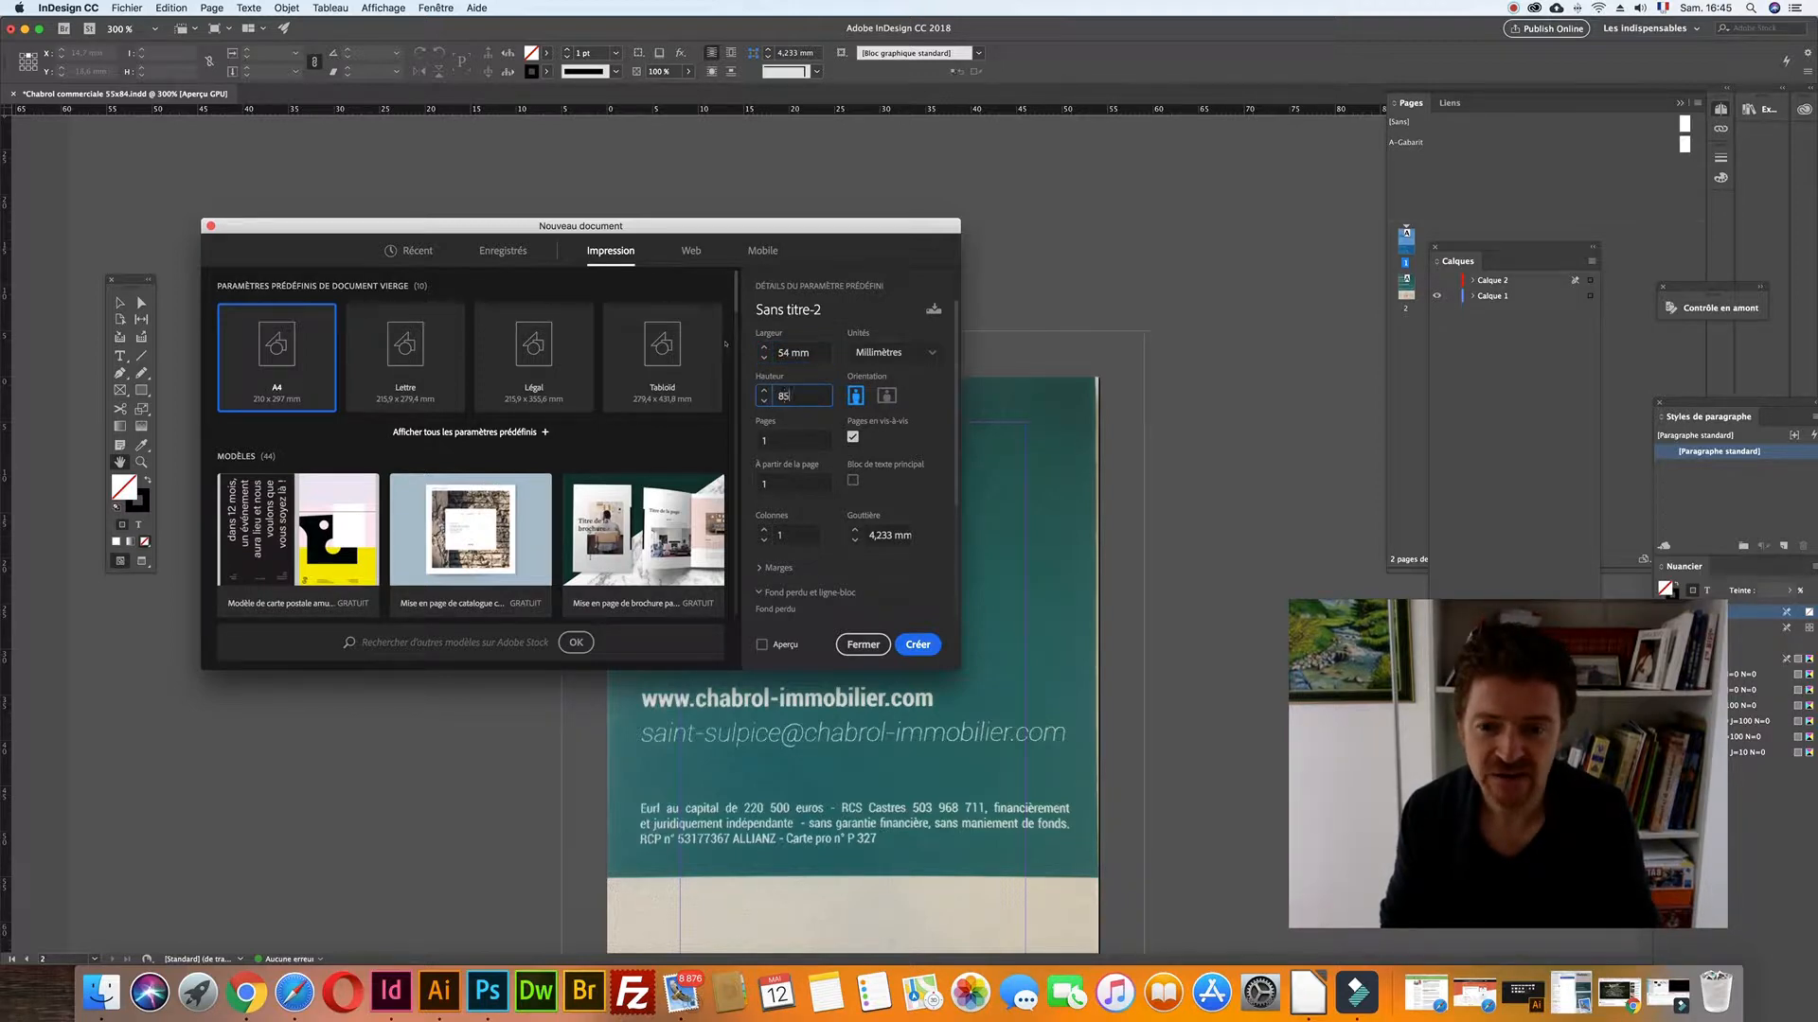
{"action": "left_click", "coordinate": [758, 594]}
{"action": "left_click", "coordinate": [758, 593]}
{"action": "left_click", "coordinate": [758, 592]}
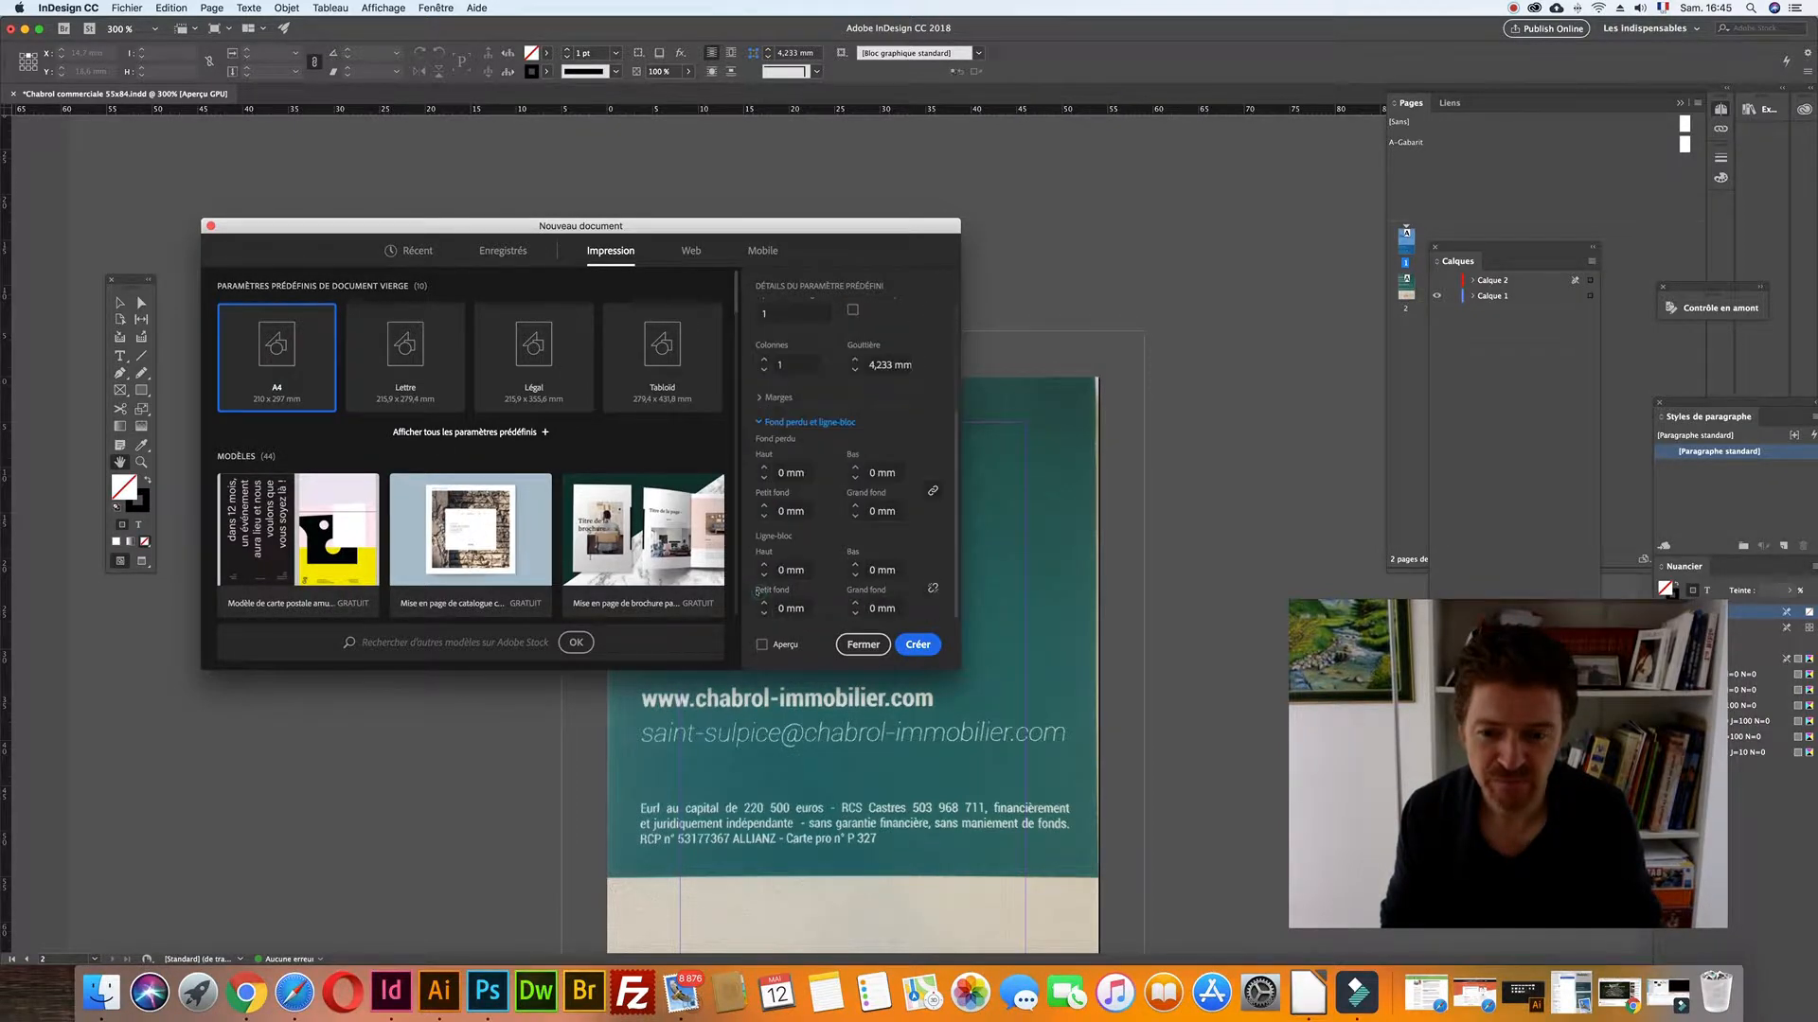
{"action": "left_click", "coordinate": [763, 468]}
{"action": "left_click", "coordinate": [763, 467]}
{"action": "left_click", "coordinate": [763, 468]}
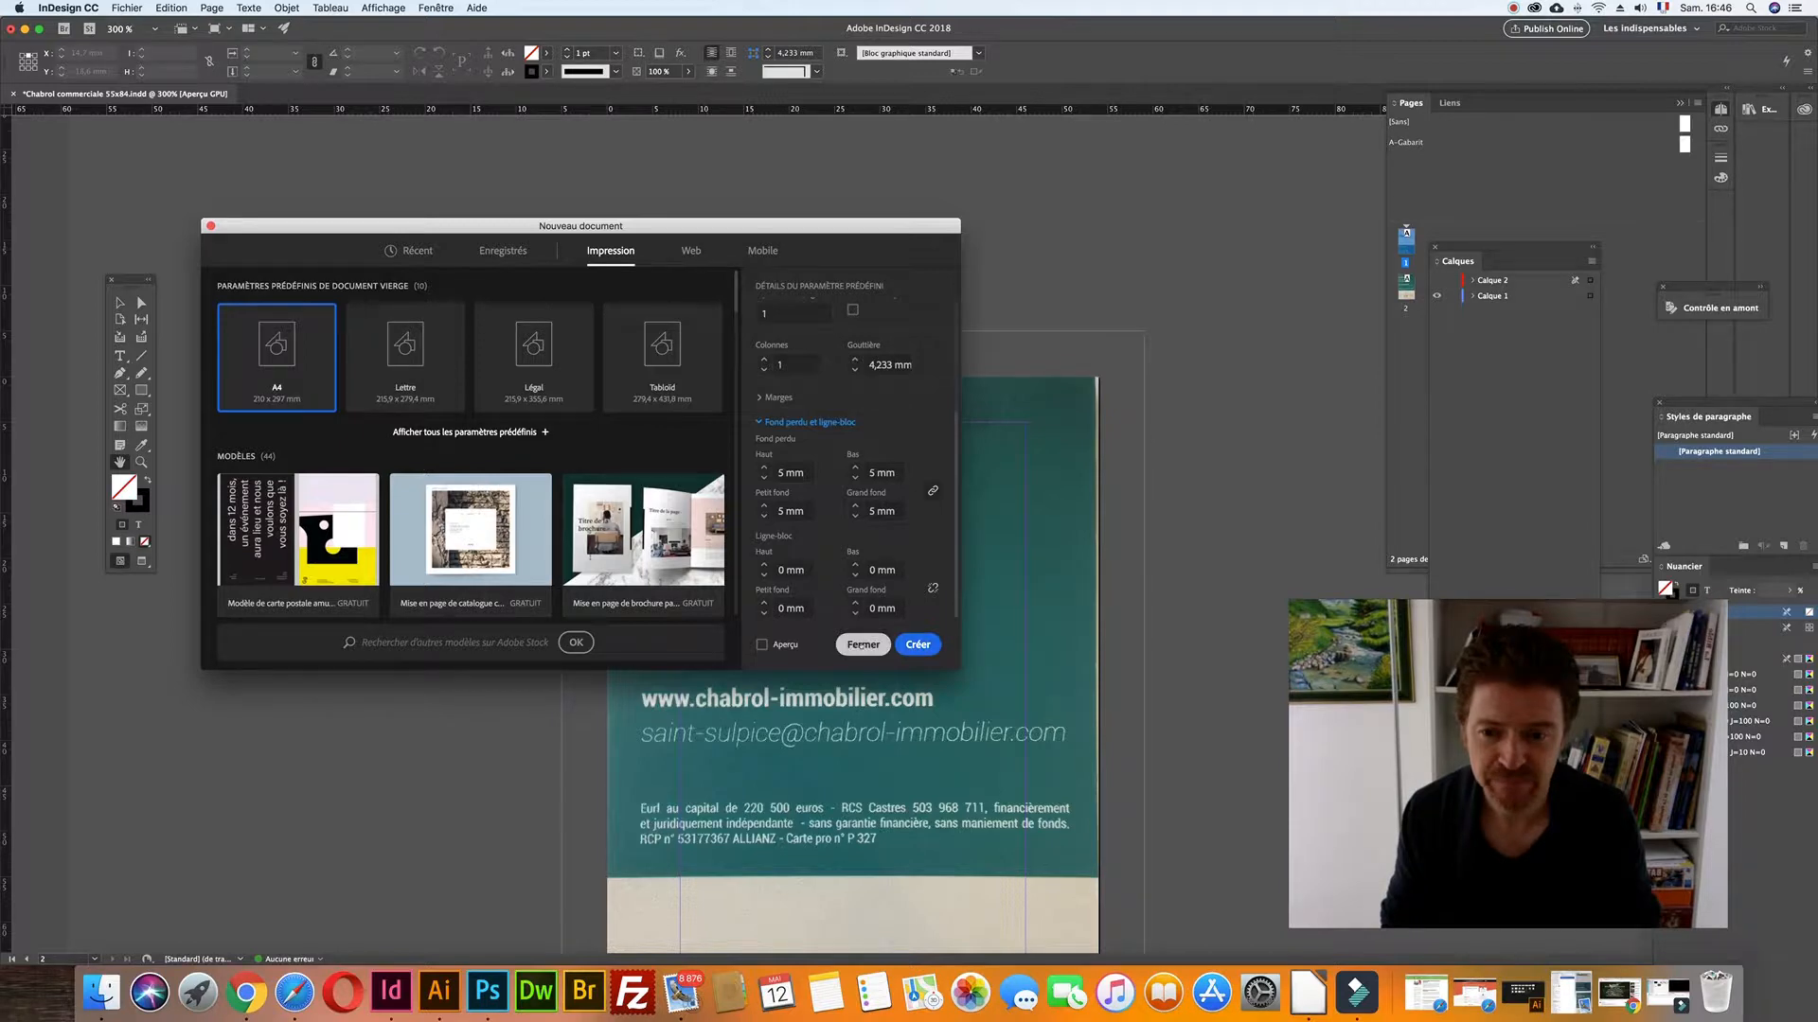
{"action": "left_click", "coordinate": [863, 645]}
- Select Calque 1, the scanned card layer, and toggle its visibility to check its content
{"action": "scroll", "coordinate": [1037, 592], "scroll_direction": "down", "scroll_amount": 5}
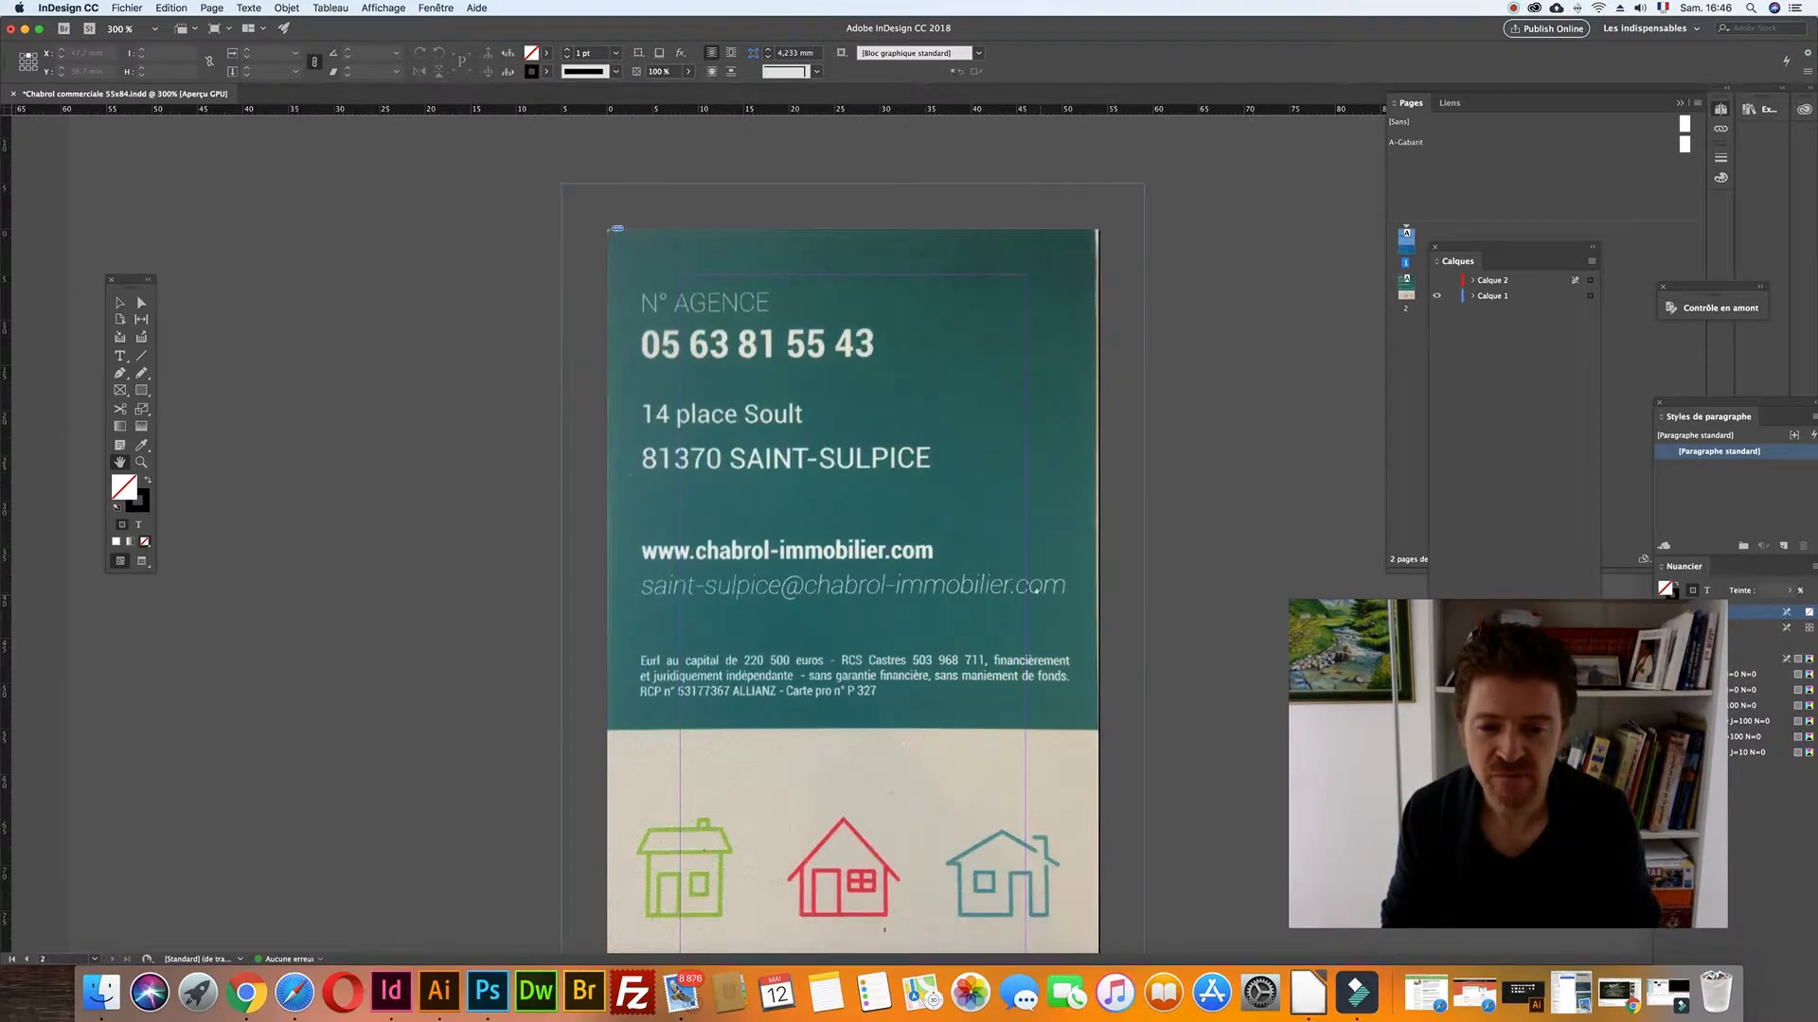
{"action": "scroll", "coordinate": [1036, 592], "scroll_direction": "up", "scroll_amount": 10}
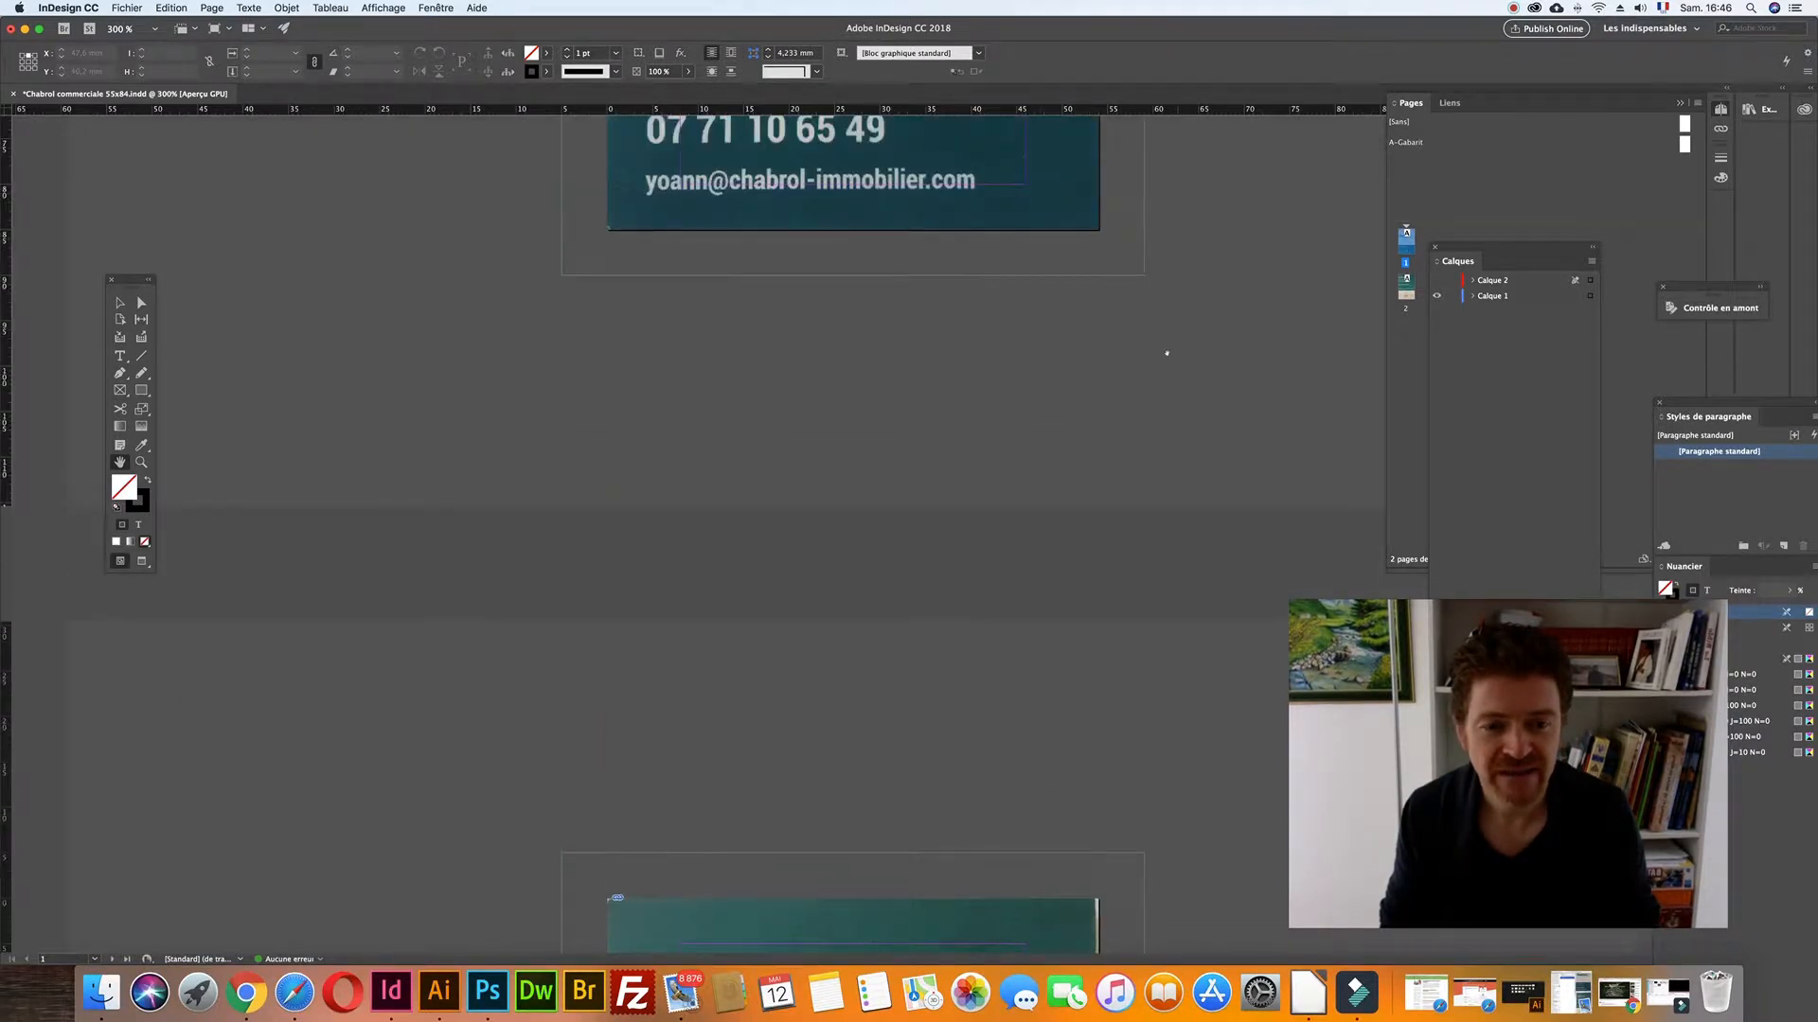
{"action": "scroll", "coordinate": [1167, 353], "scroll_direction": "down", "scroll_amount": 5}
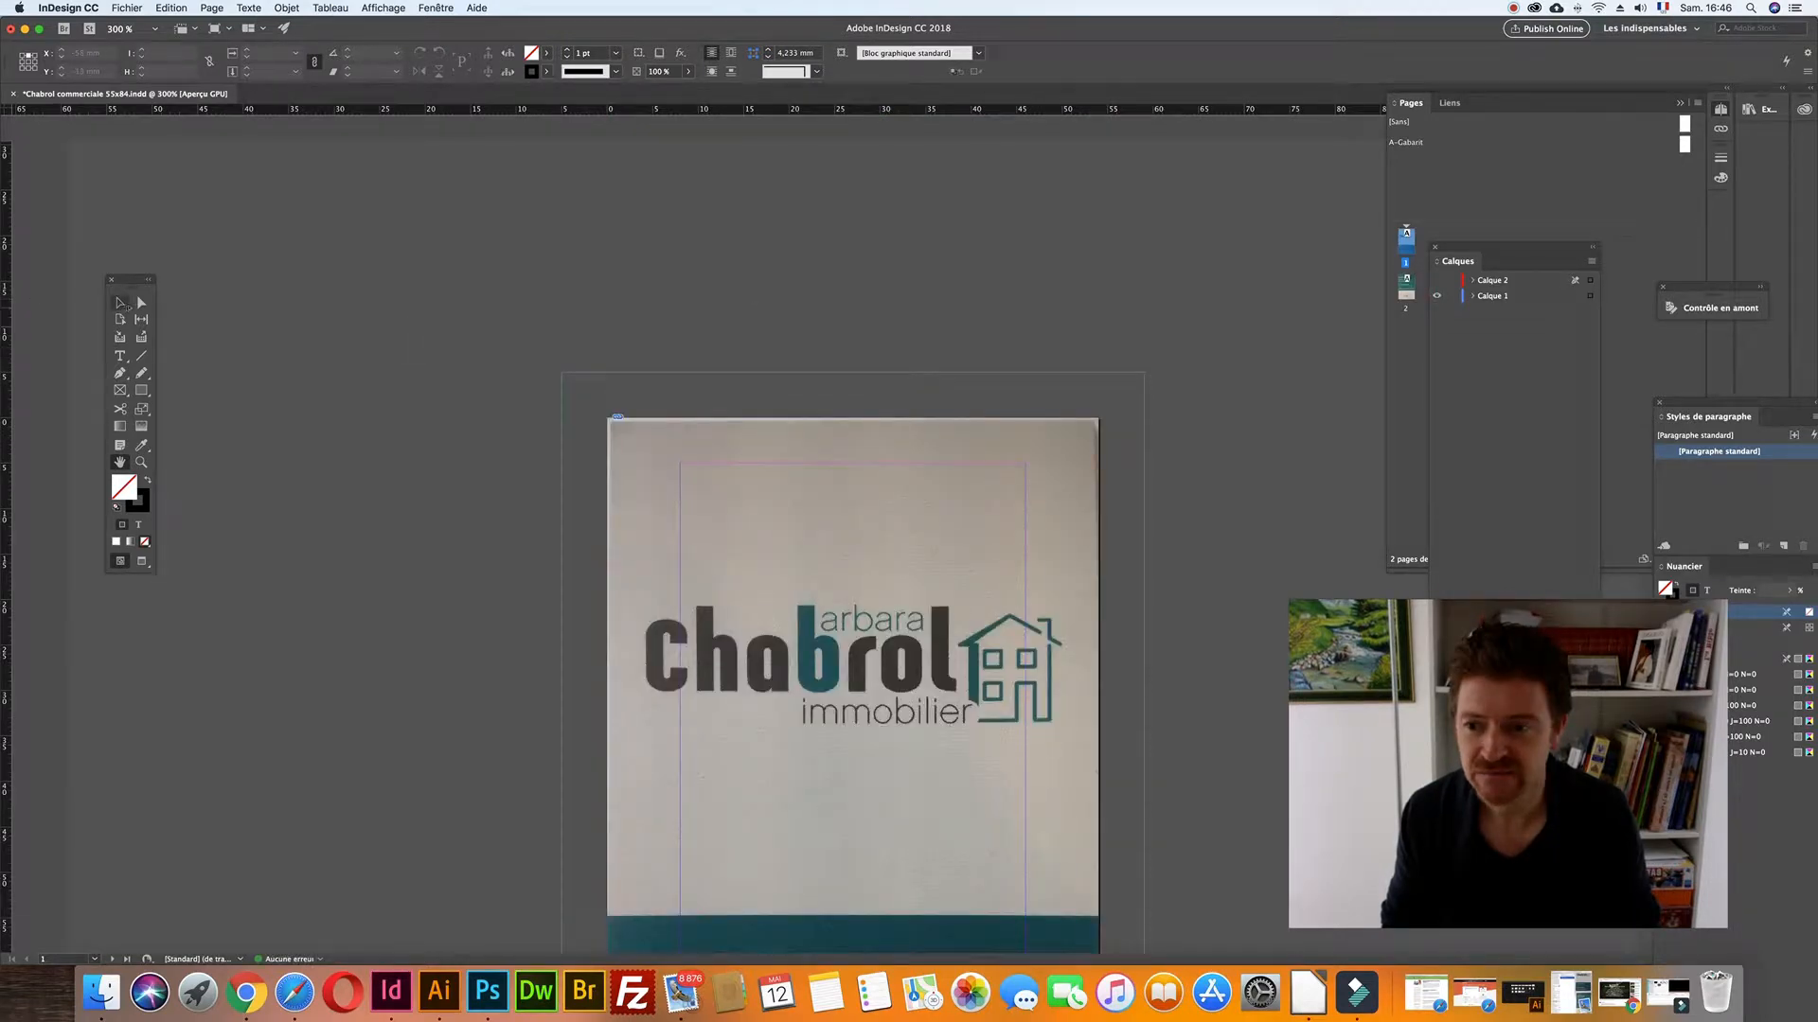
{"action": "scroll", "coordinate": [478, 430], "scroll_direction": "down", "scroll_amount": 3}
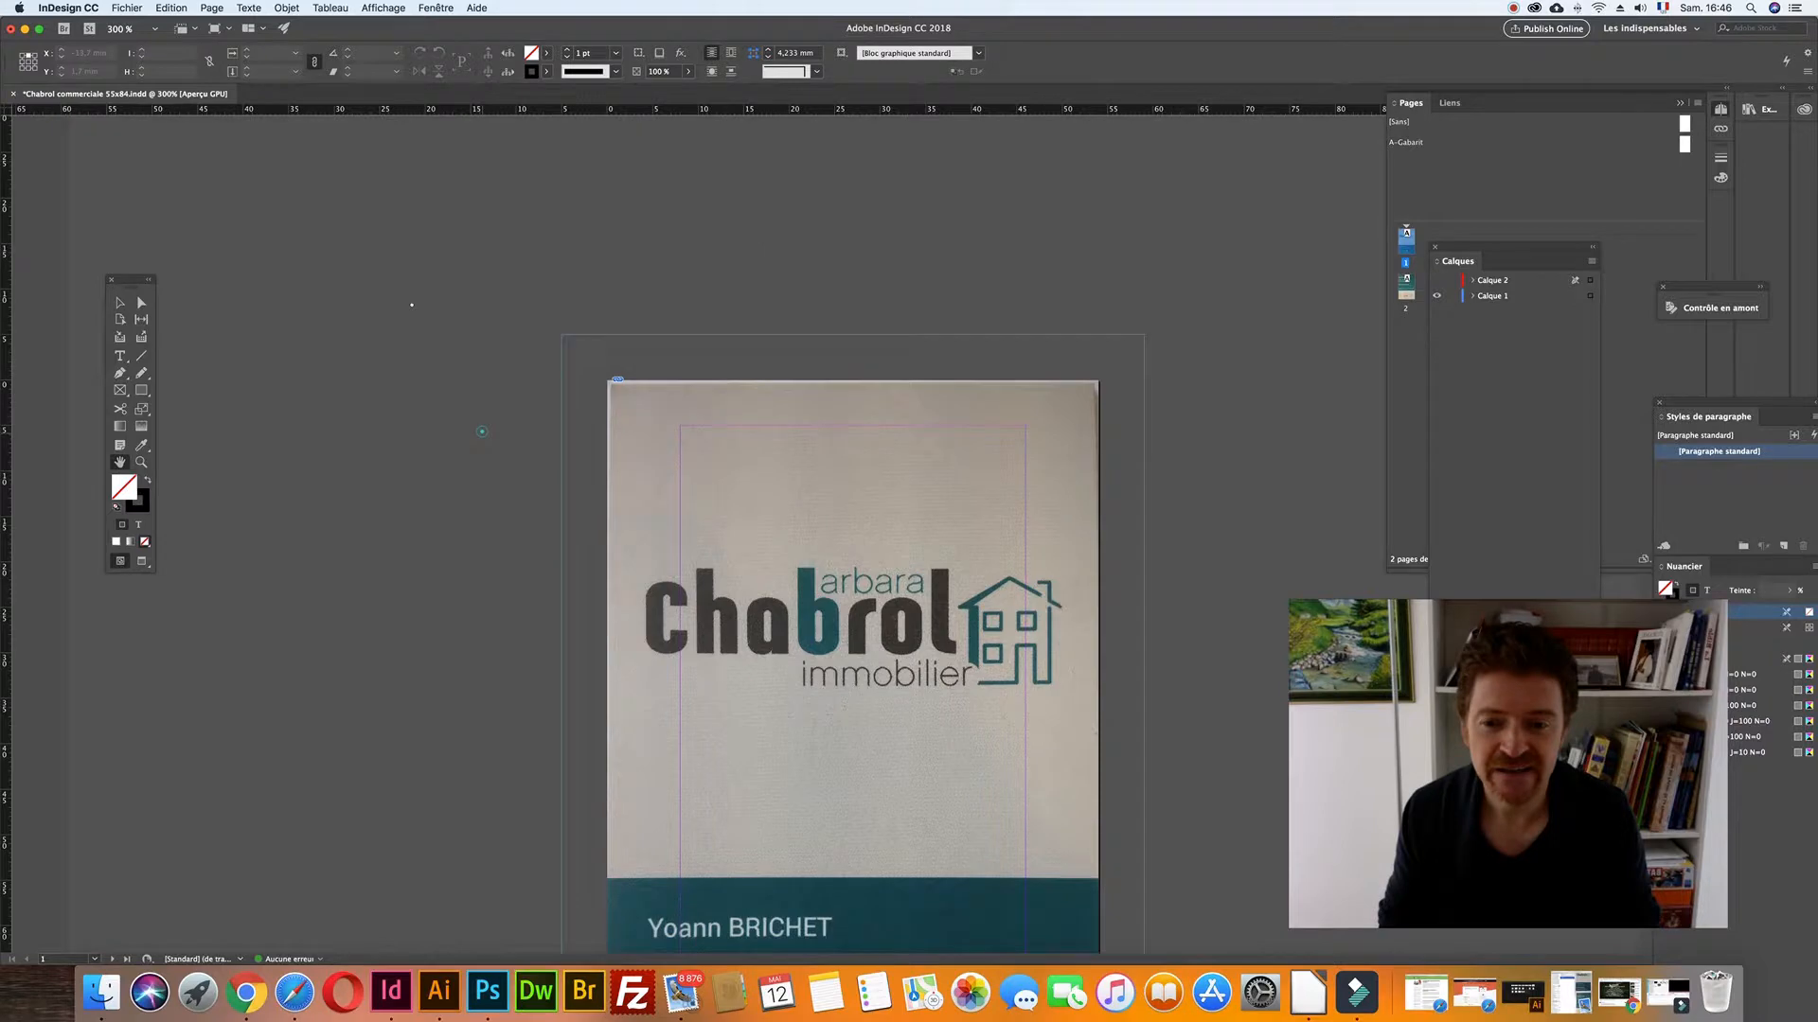
{"action": "scroll", "coordinate": [520, 415], "scroll_direction": "down", "scroll_amount": 2}
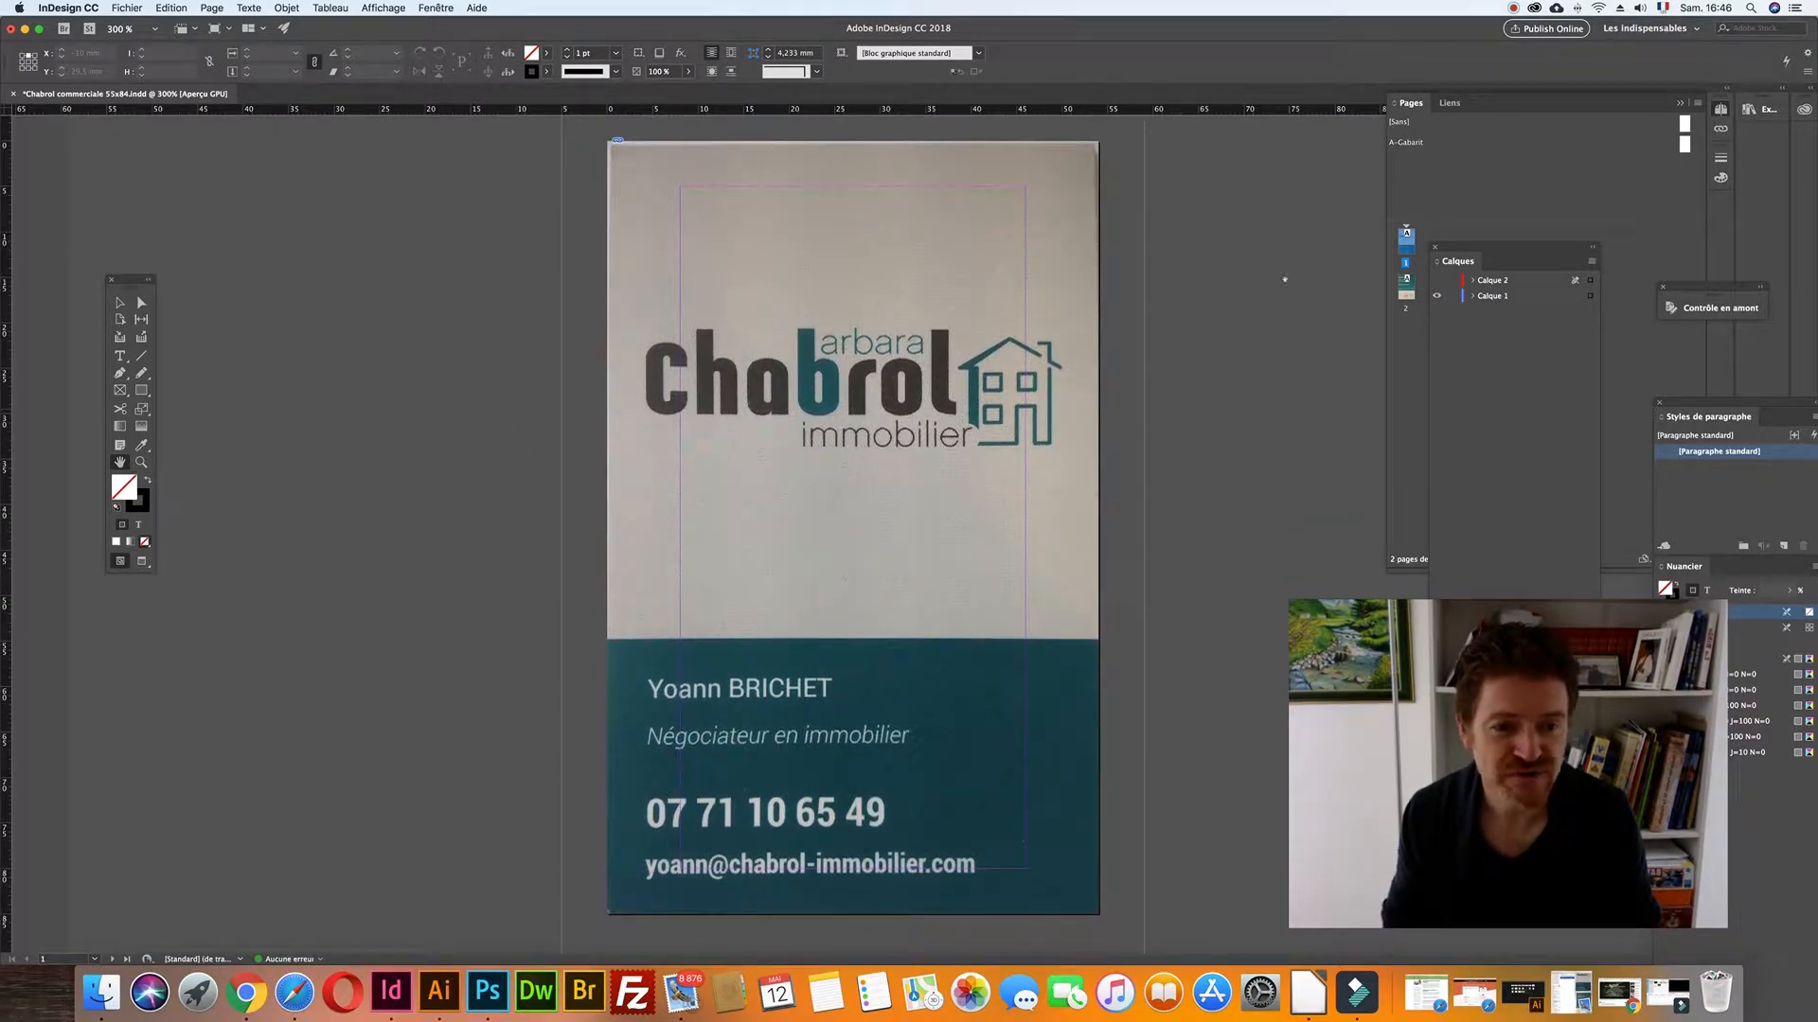
{"action": "left_click", "coordinate": [1482, 298]}
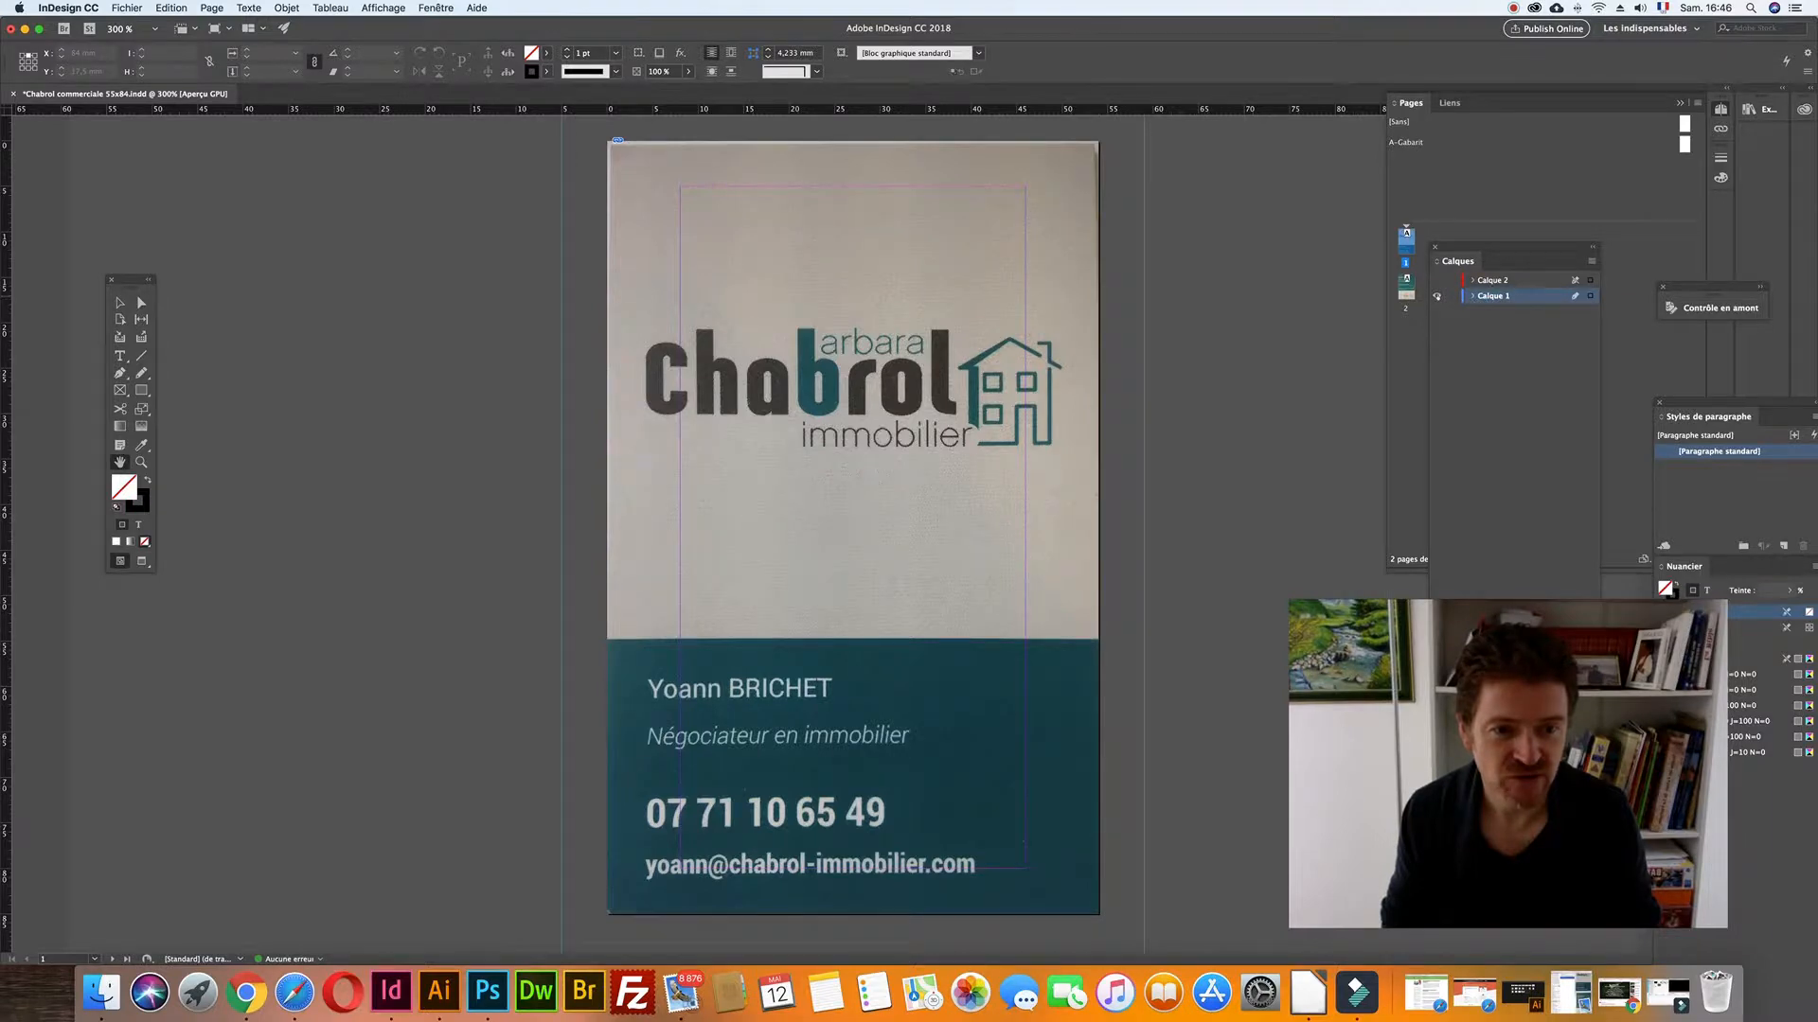
{"action": "left_click", "coordinate": [1436, 296]}
{"action": "left_click", "coordinate": [1436, 296]}
- Rename Calque 1 to Supports/modèles and toggle its visibility to verify
{"action": "double_click", "coordinate": [1498, 295]}
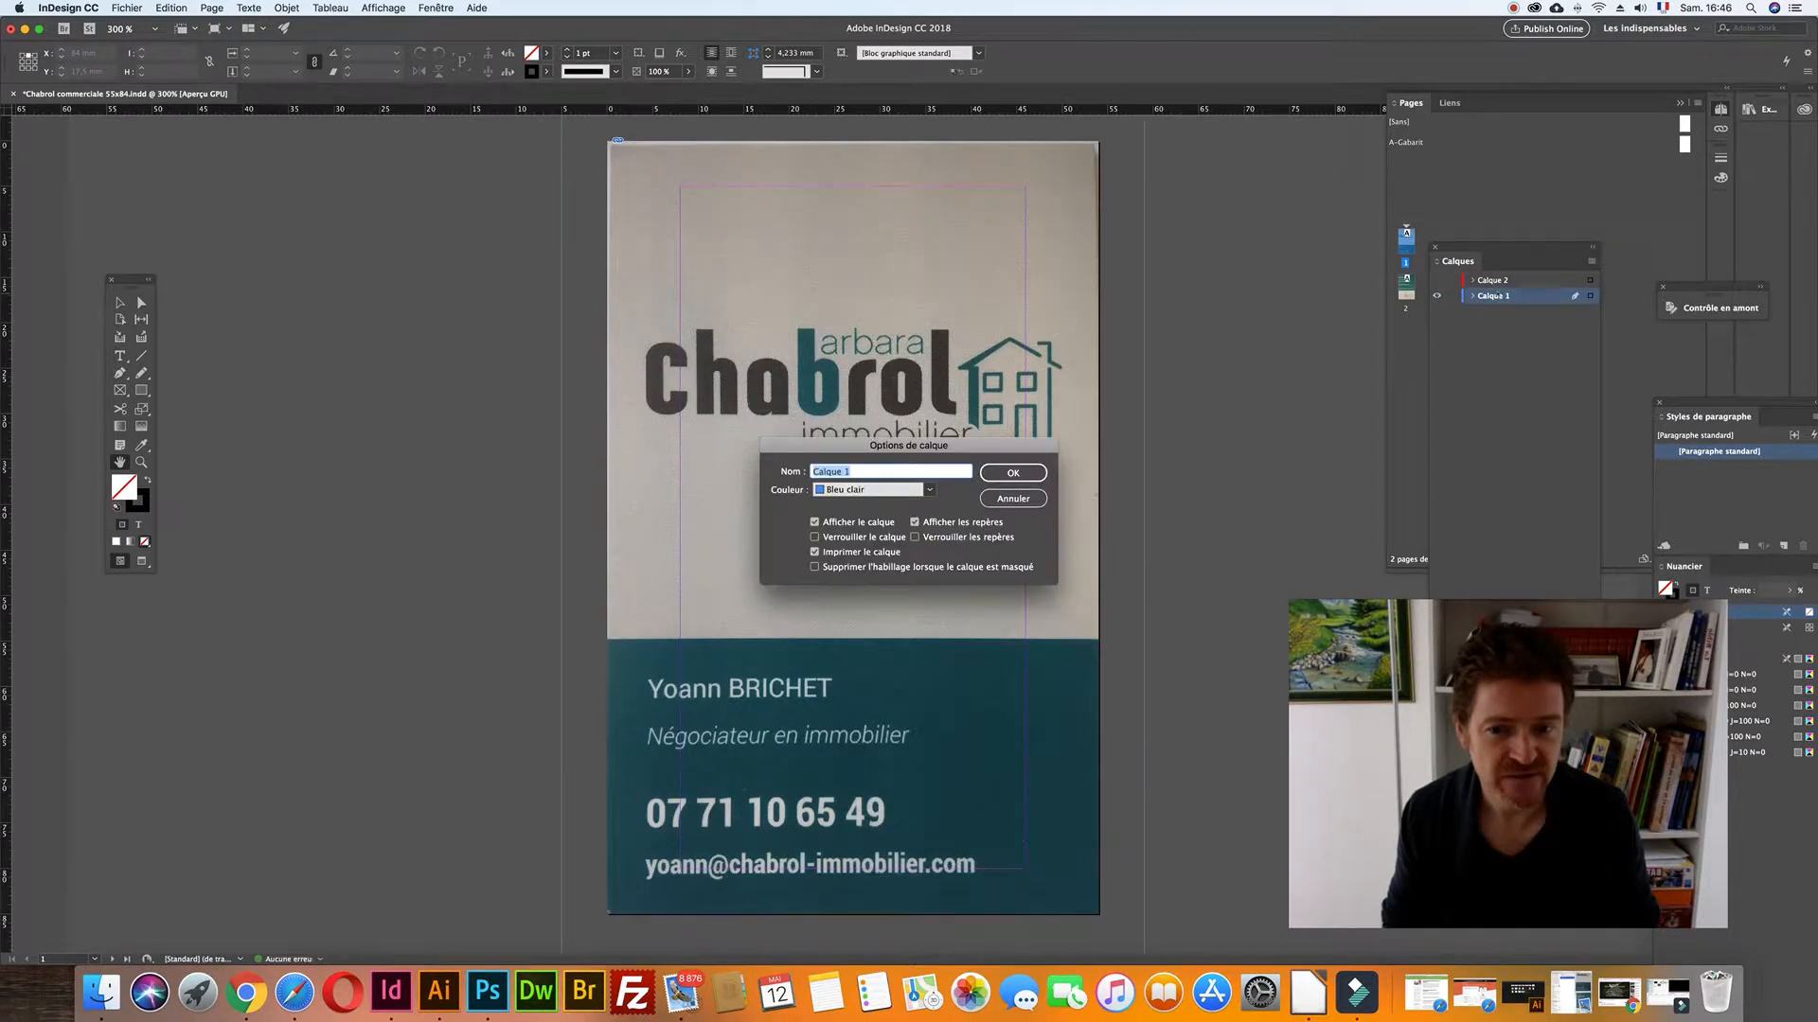
{"action": "type", "text": "Sup"}
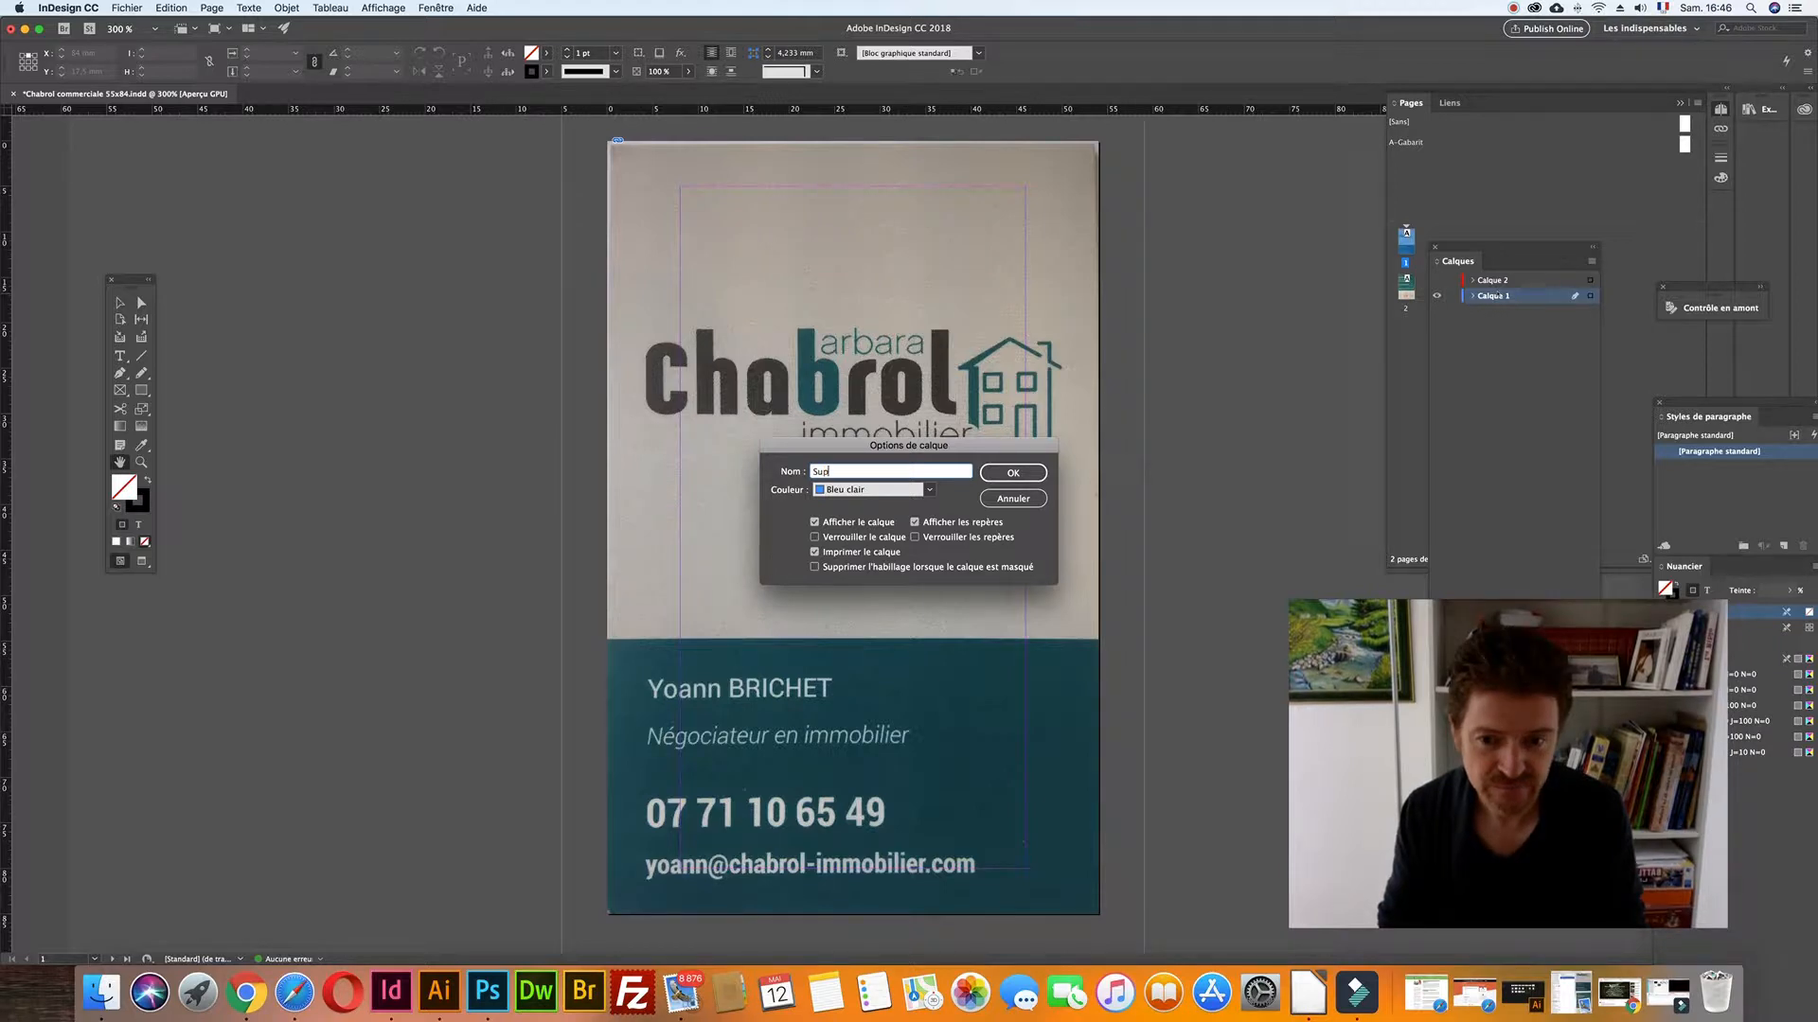
{"action": "type", "text": "ports-"}
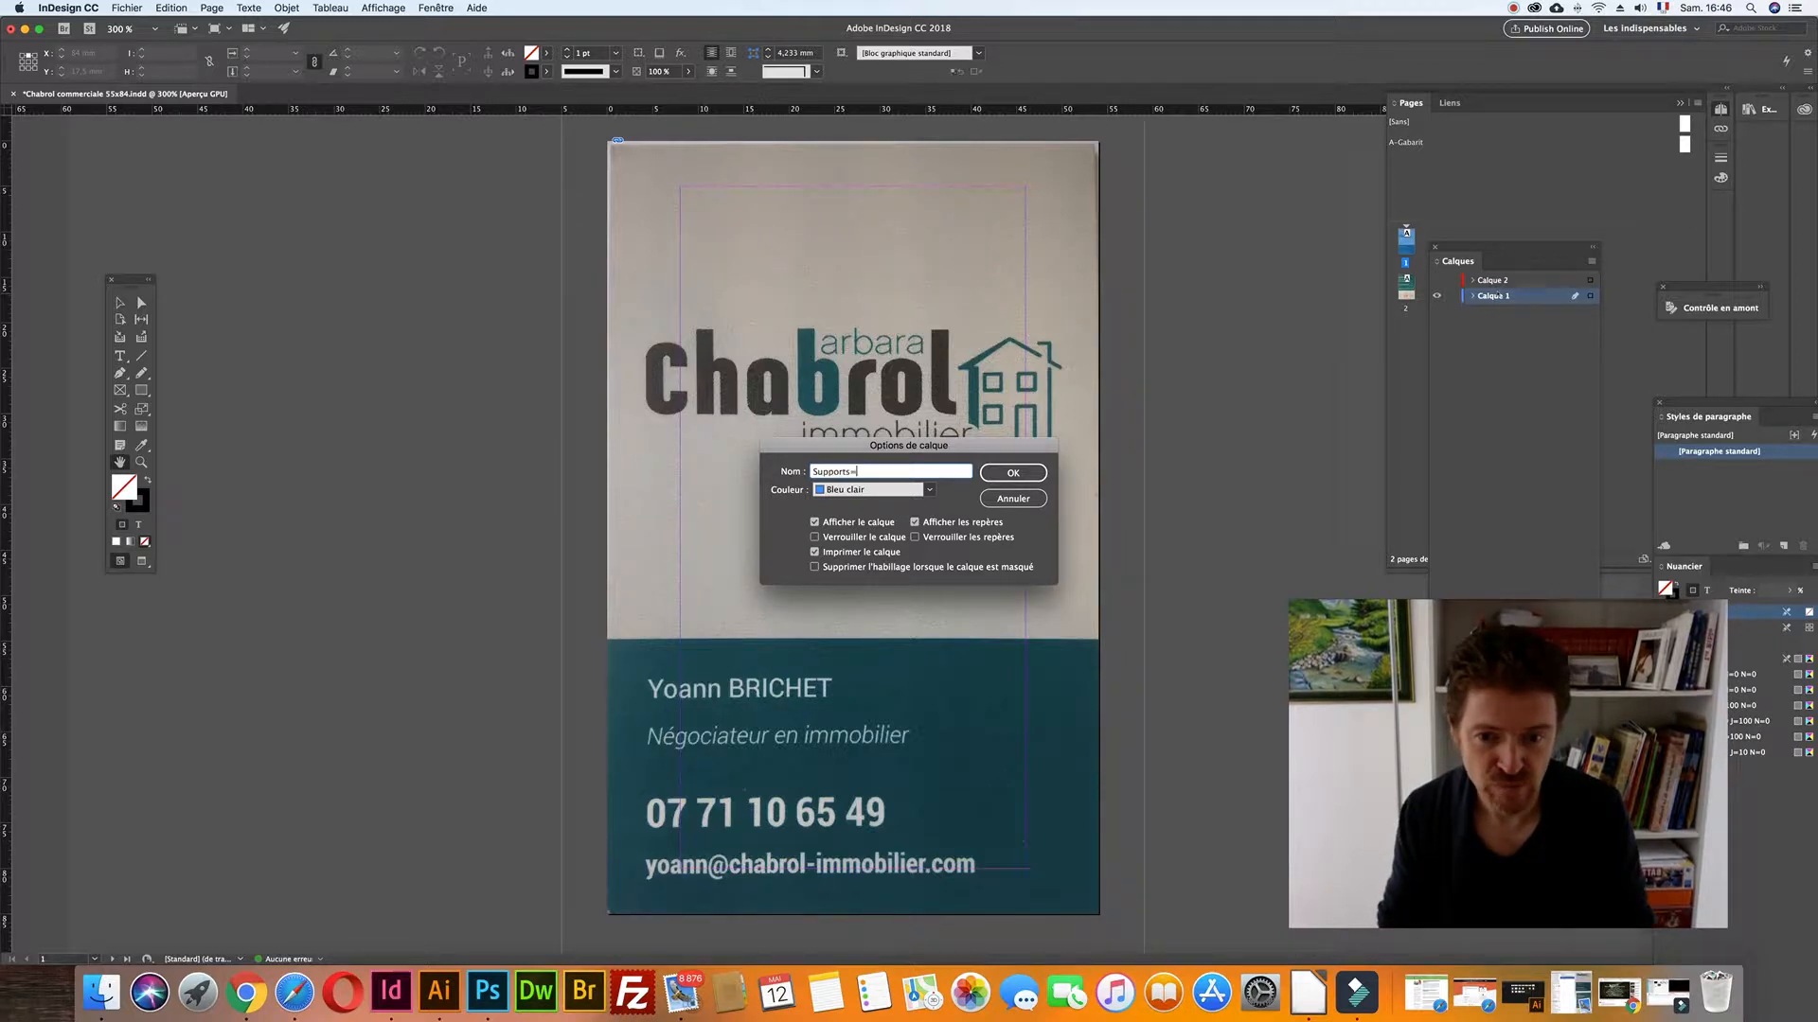
{"action": "key", "text": "BackSpace"}
{"action": "type", "text": "/mod"}
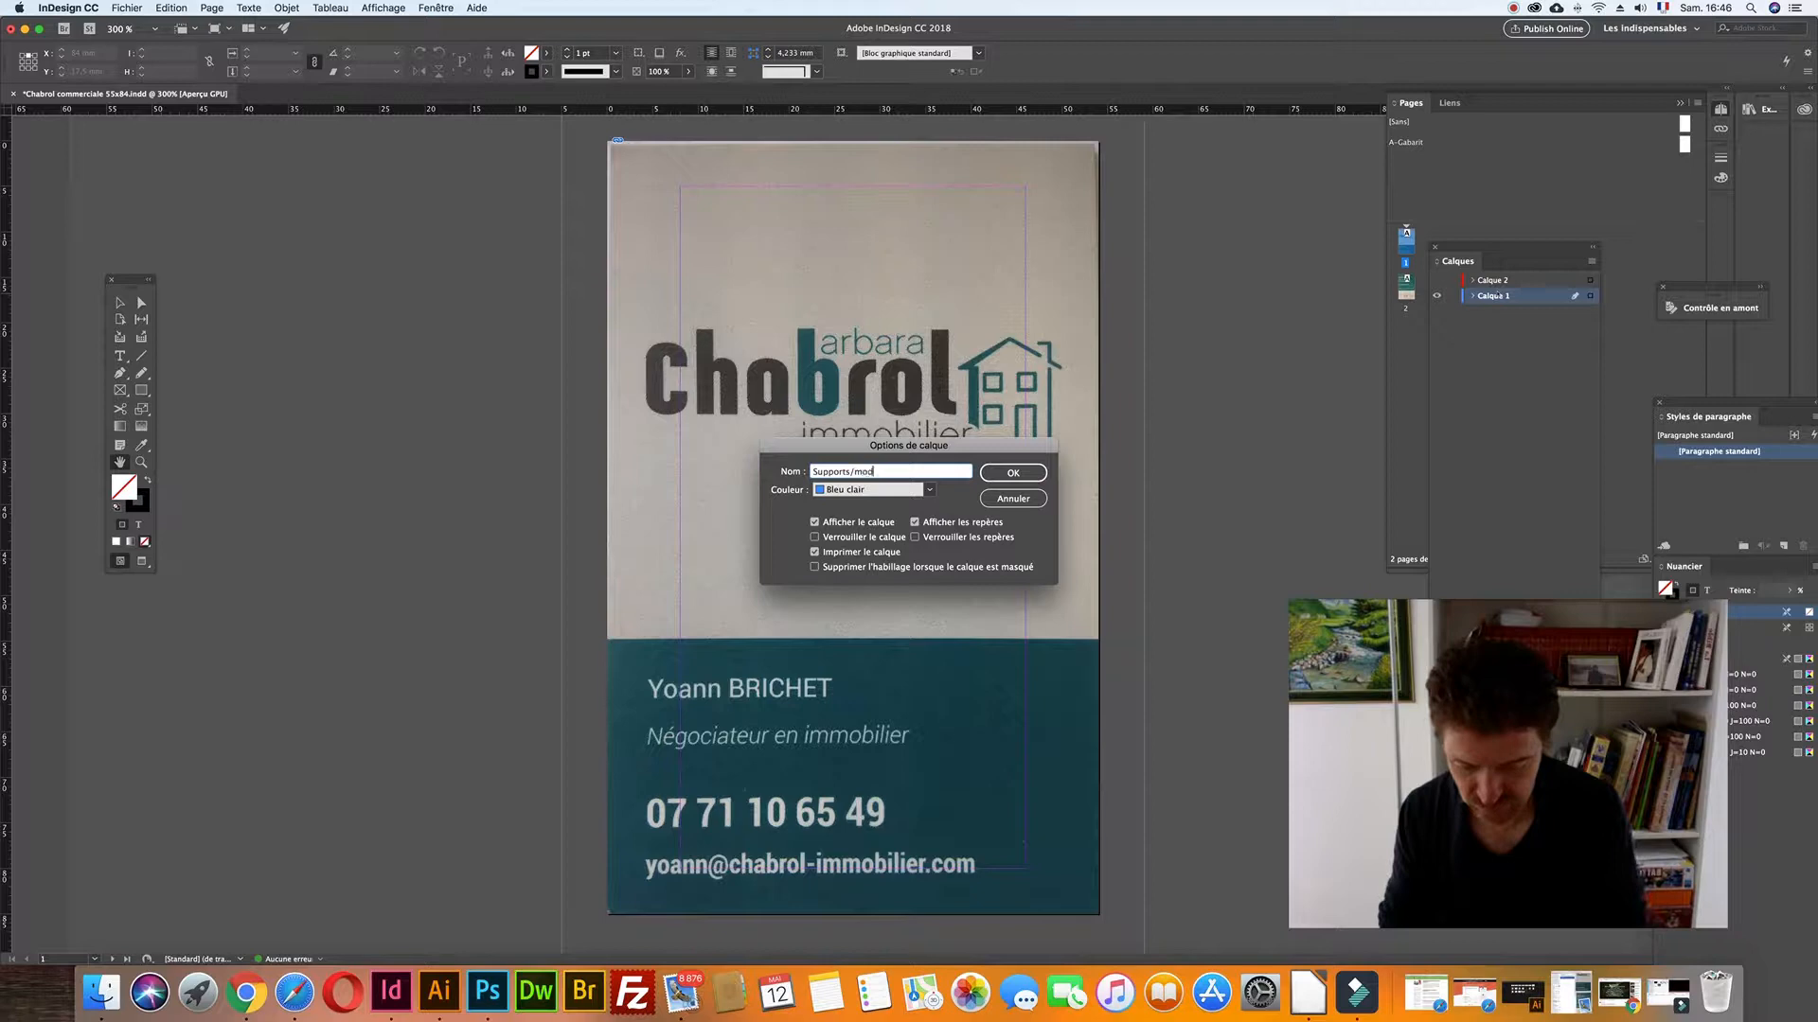
{"action": "type", "text": "èles"}
{"action": "key", "text": "Return"}
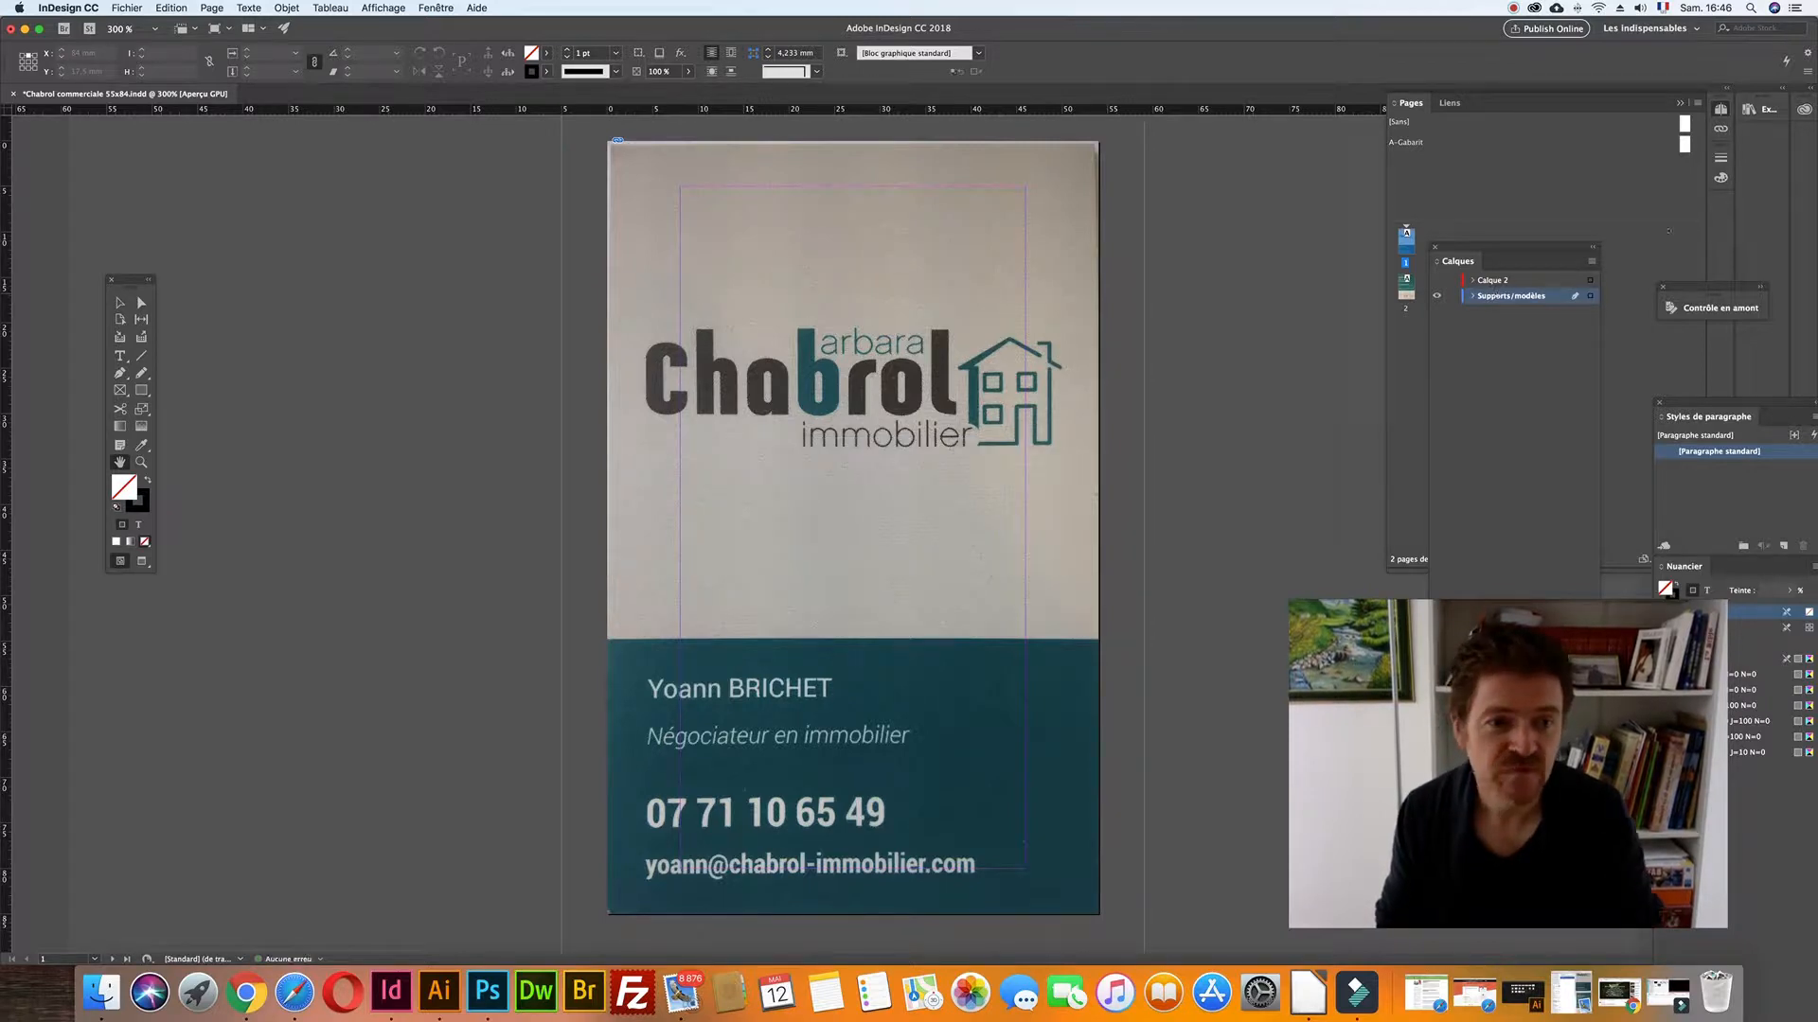
{"action": "left_click", "coordinate": [1437, 296]}
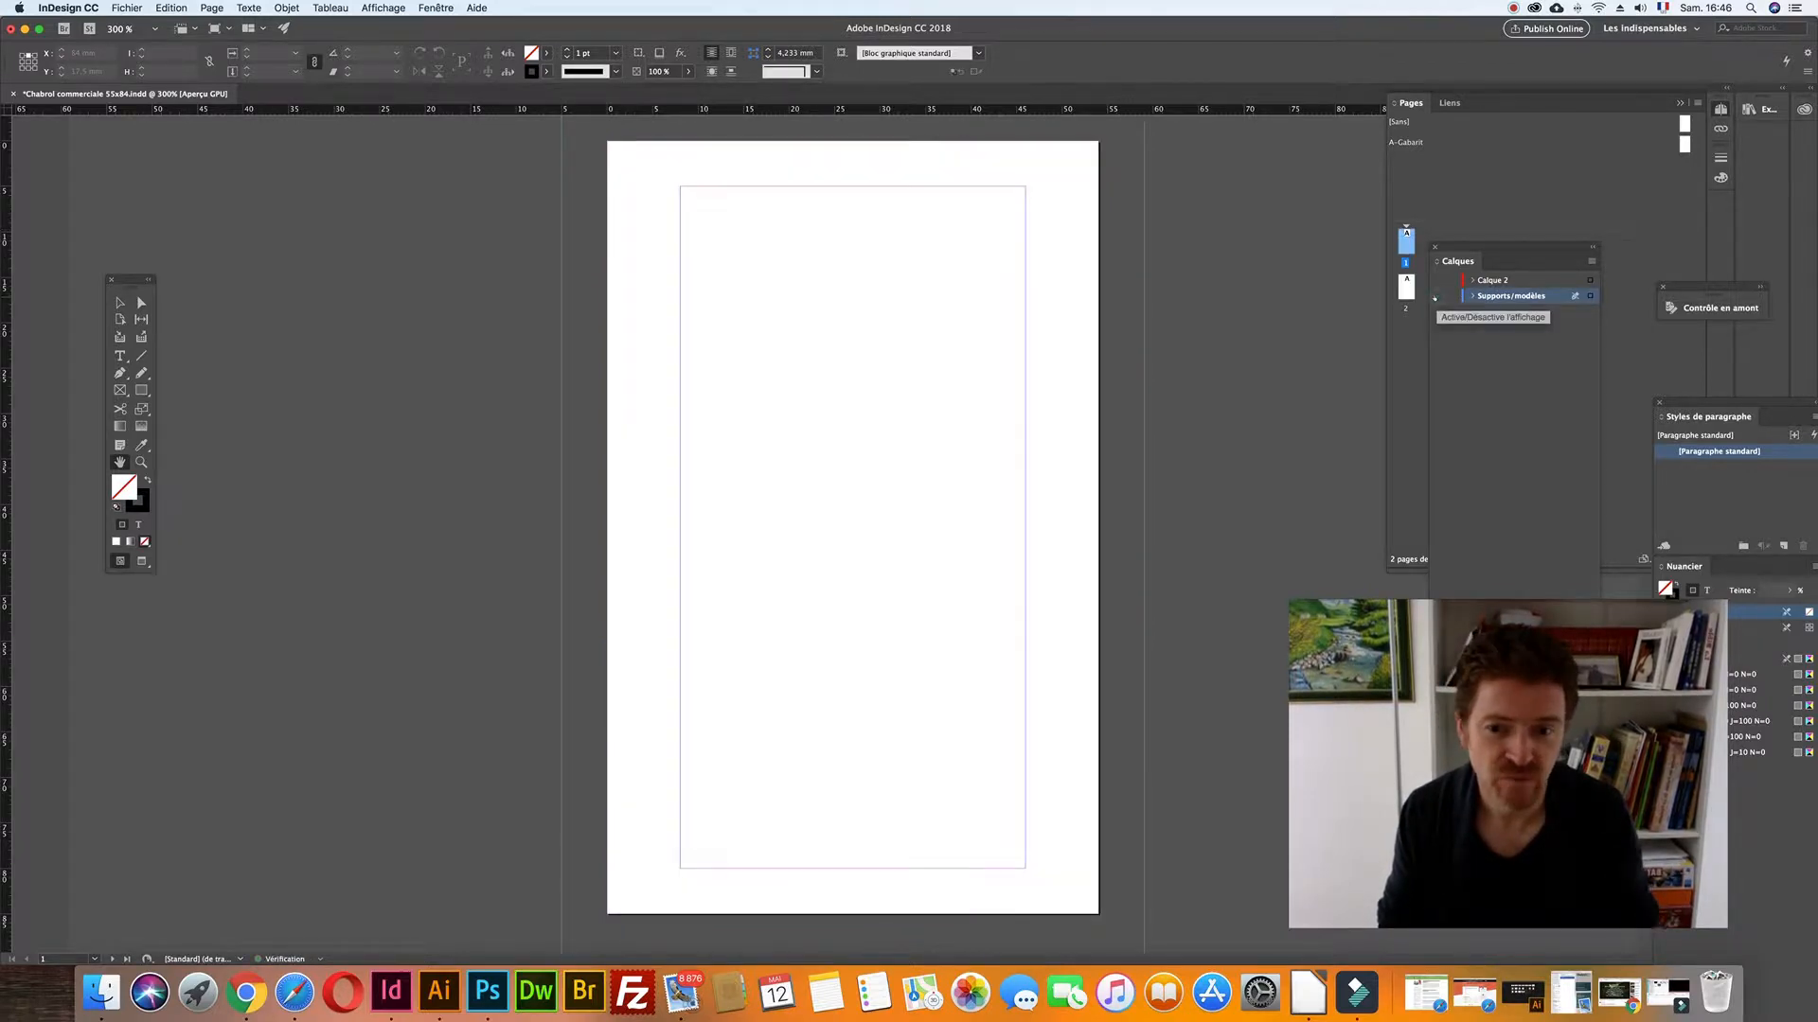
{"action": "left_click", "coordinate": [1436, 297]}
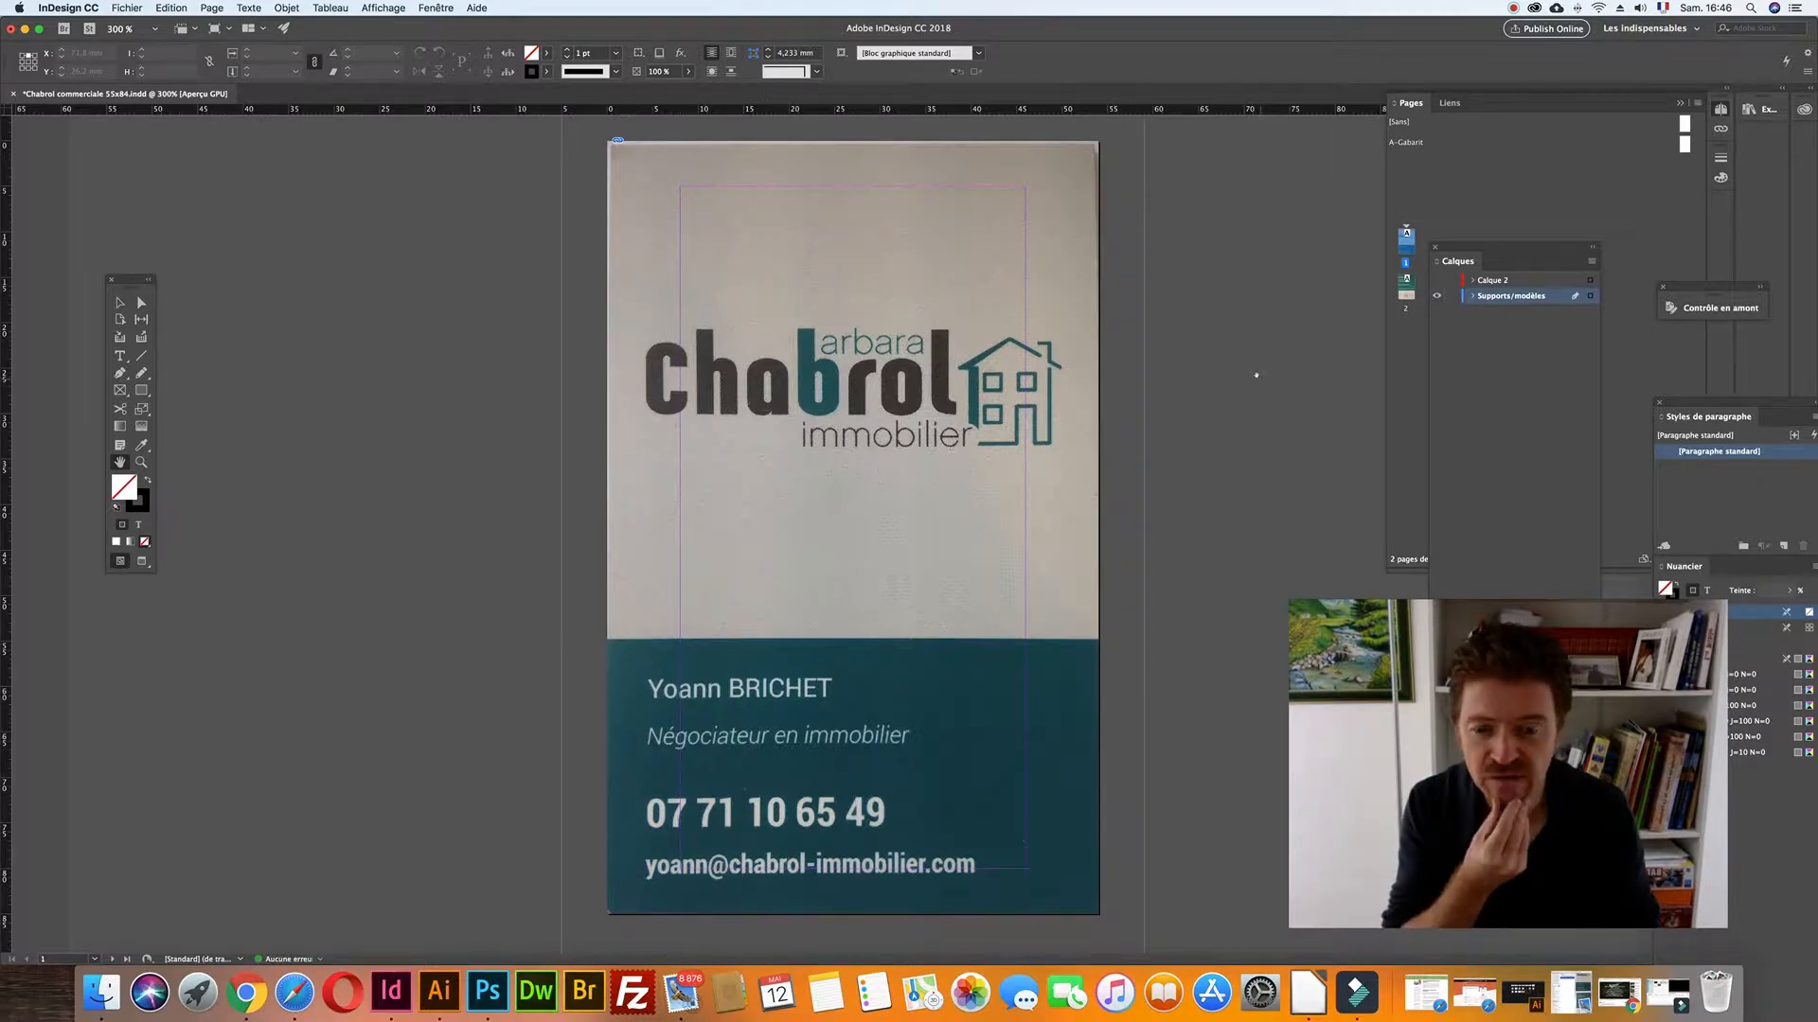
{"action": "scroll", "coordinate": [1256, 375], "scroll_direction": "down", "scroll_amount": 3}
{"action": "scroll", "coordinate": [1256, 375], "scroll_direction": "down", "scroll_amount": 10}
{"action": "scroll", "coordinate": [1256, 374], "scroll_direction": "up", "scroll_amount": 10}
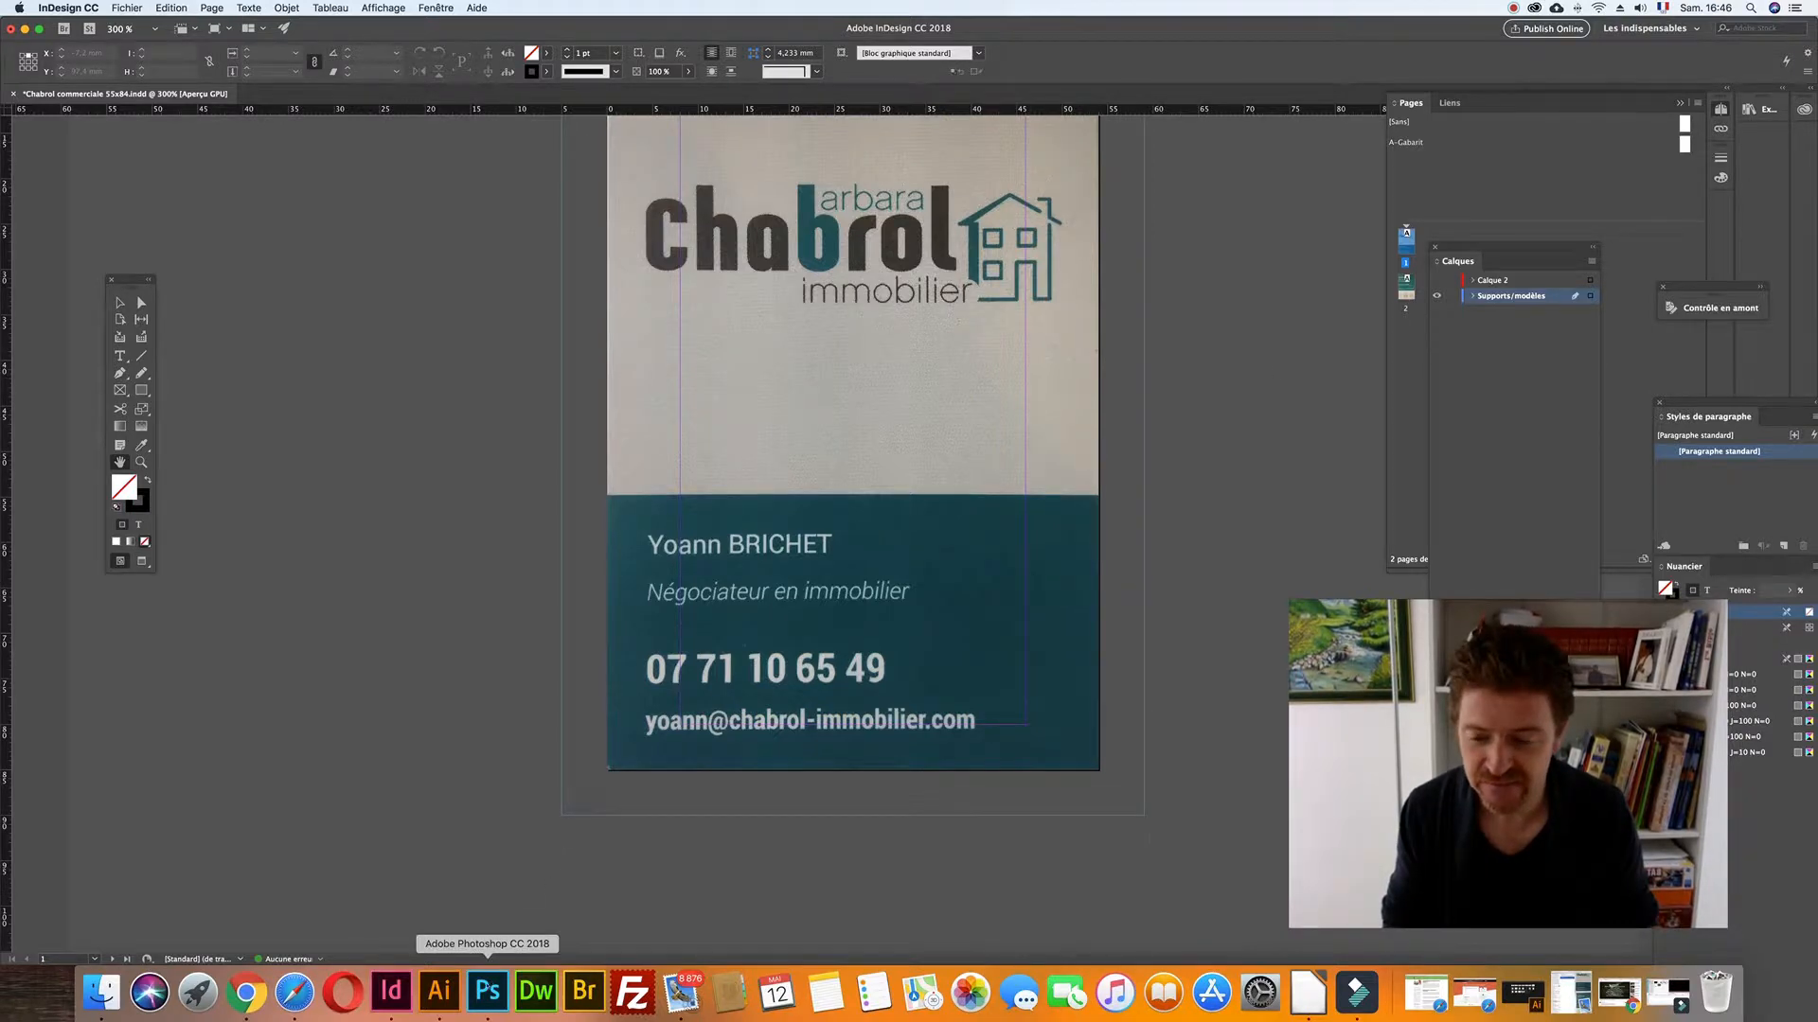
- In Photoshop, open chabrol immobilier logo internet.jpeg from the CHABROL Immobilier folder
{"action": "left_click", "coordinate": [488, 985]}
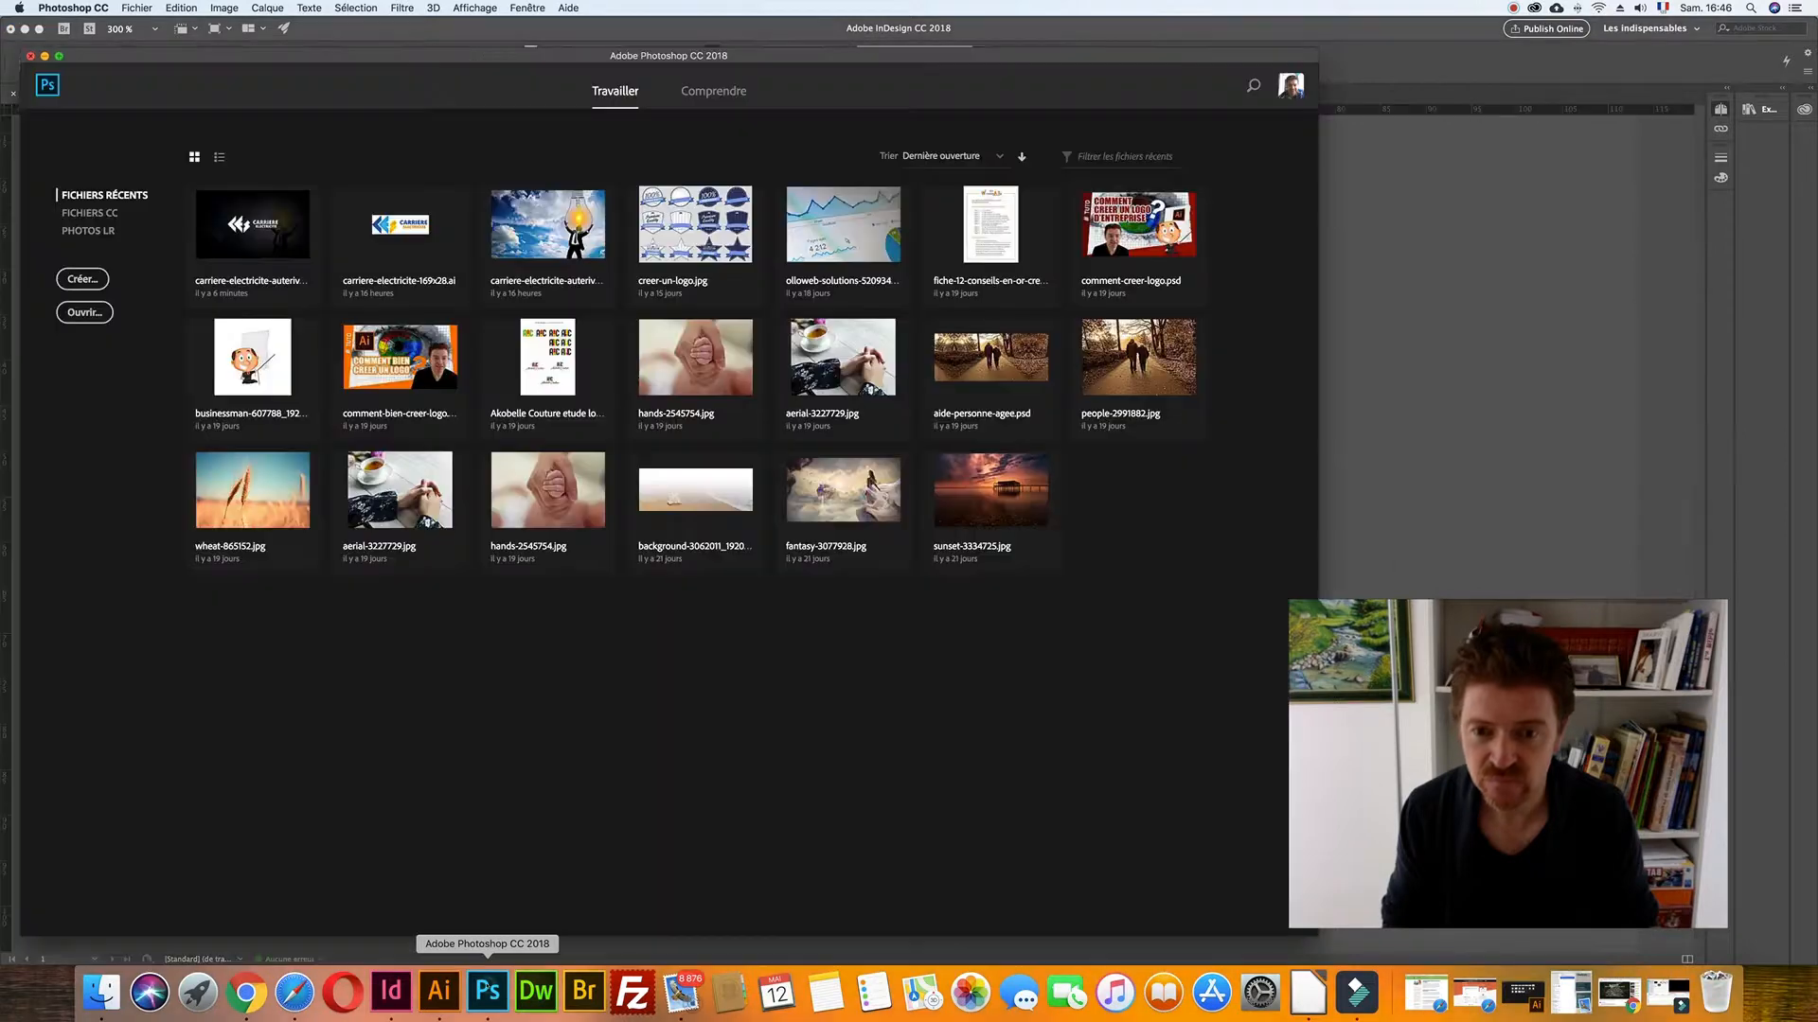
{"action": "left_click", "coordinate": [94, 313]}
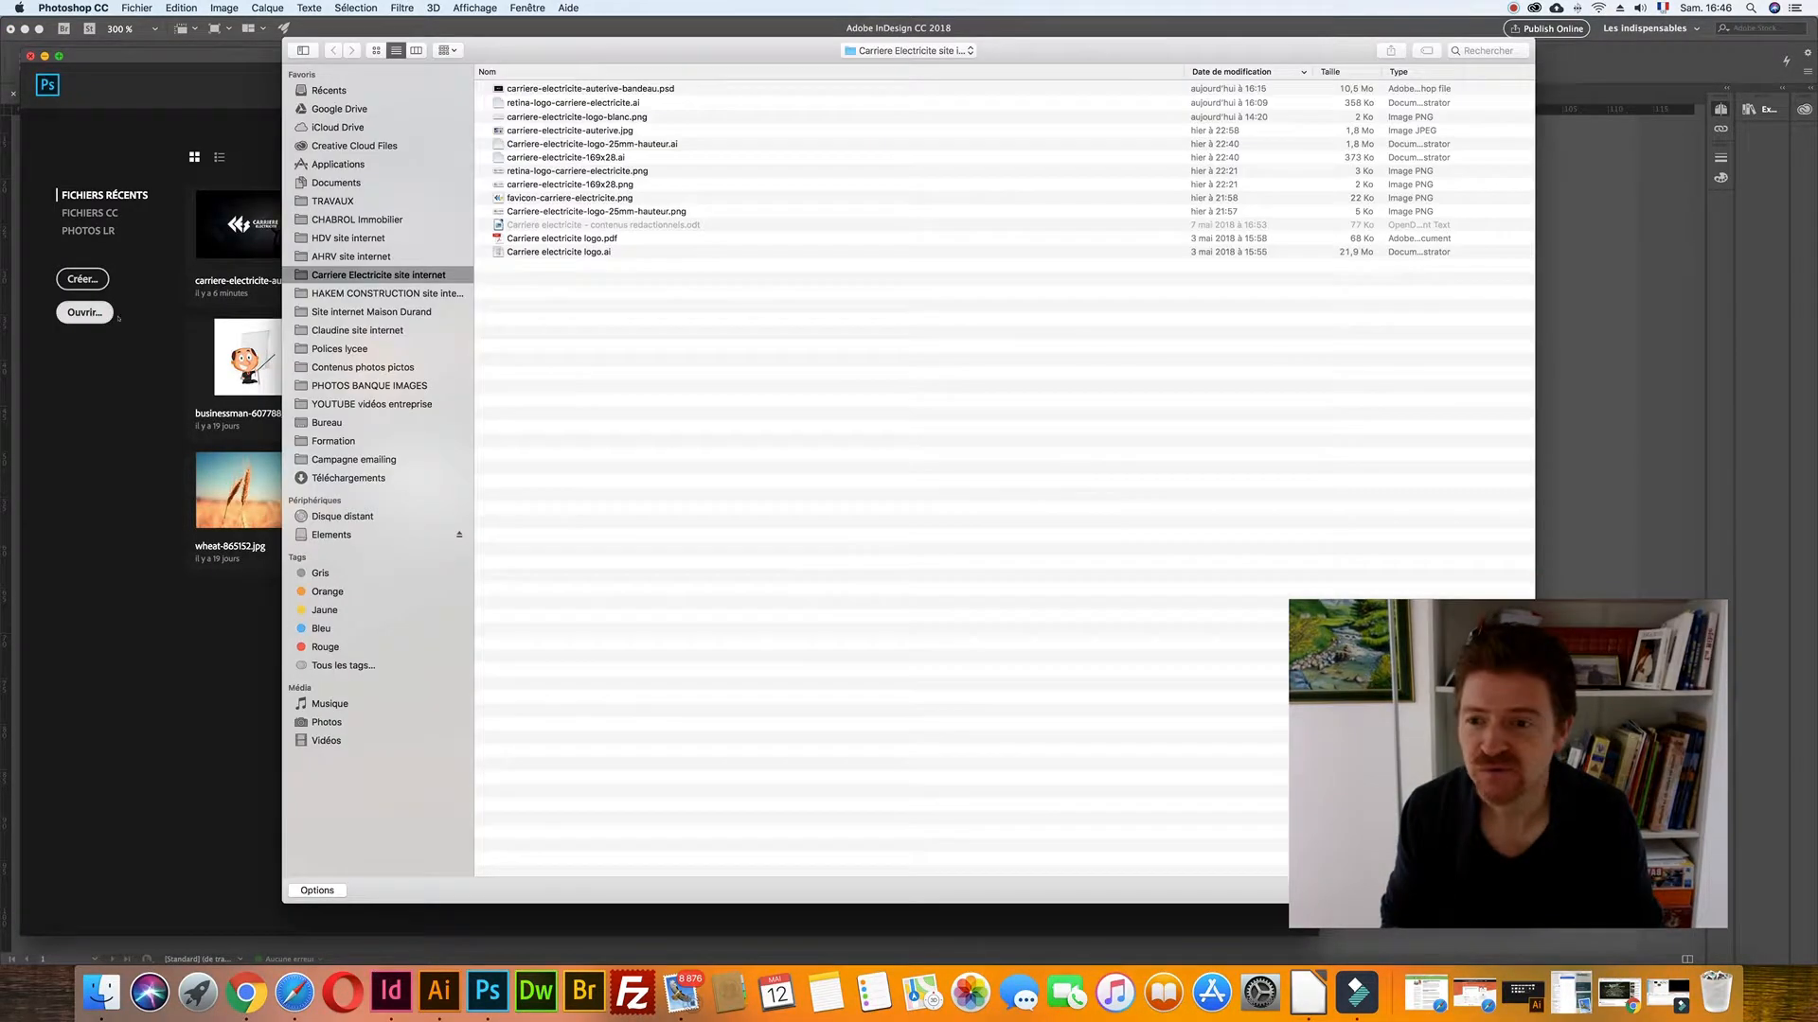
{"action": "left_click", "coordinate": [361, 219]}
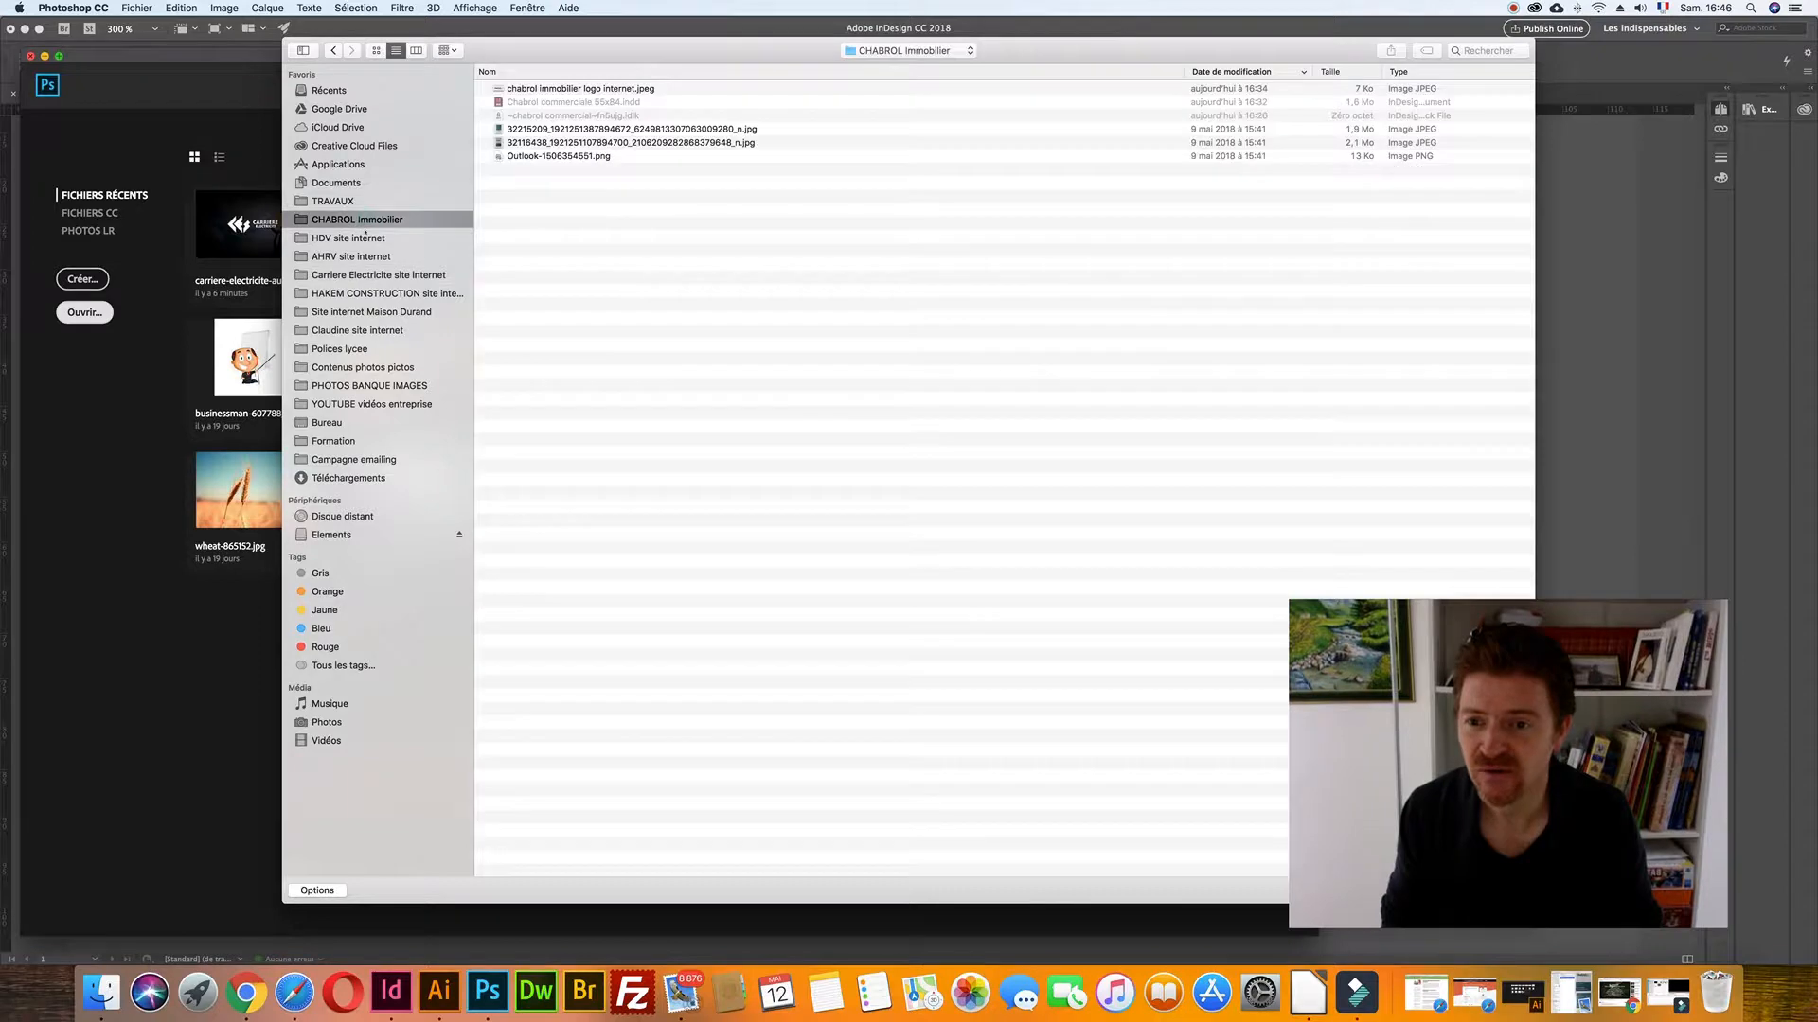
{"action": "left_click", "coordinate": [577, 88]}
{"action": "double_click", "coordinate": [578, 88]}
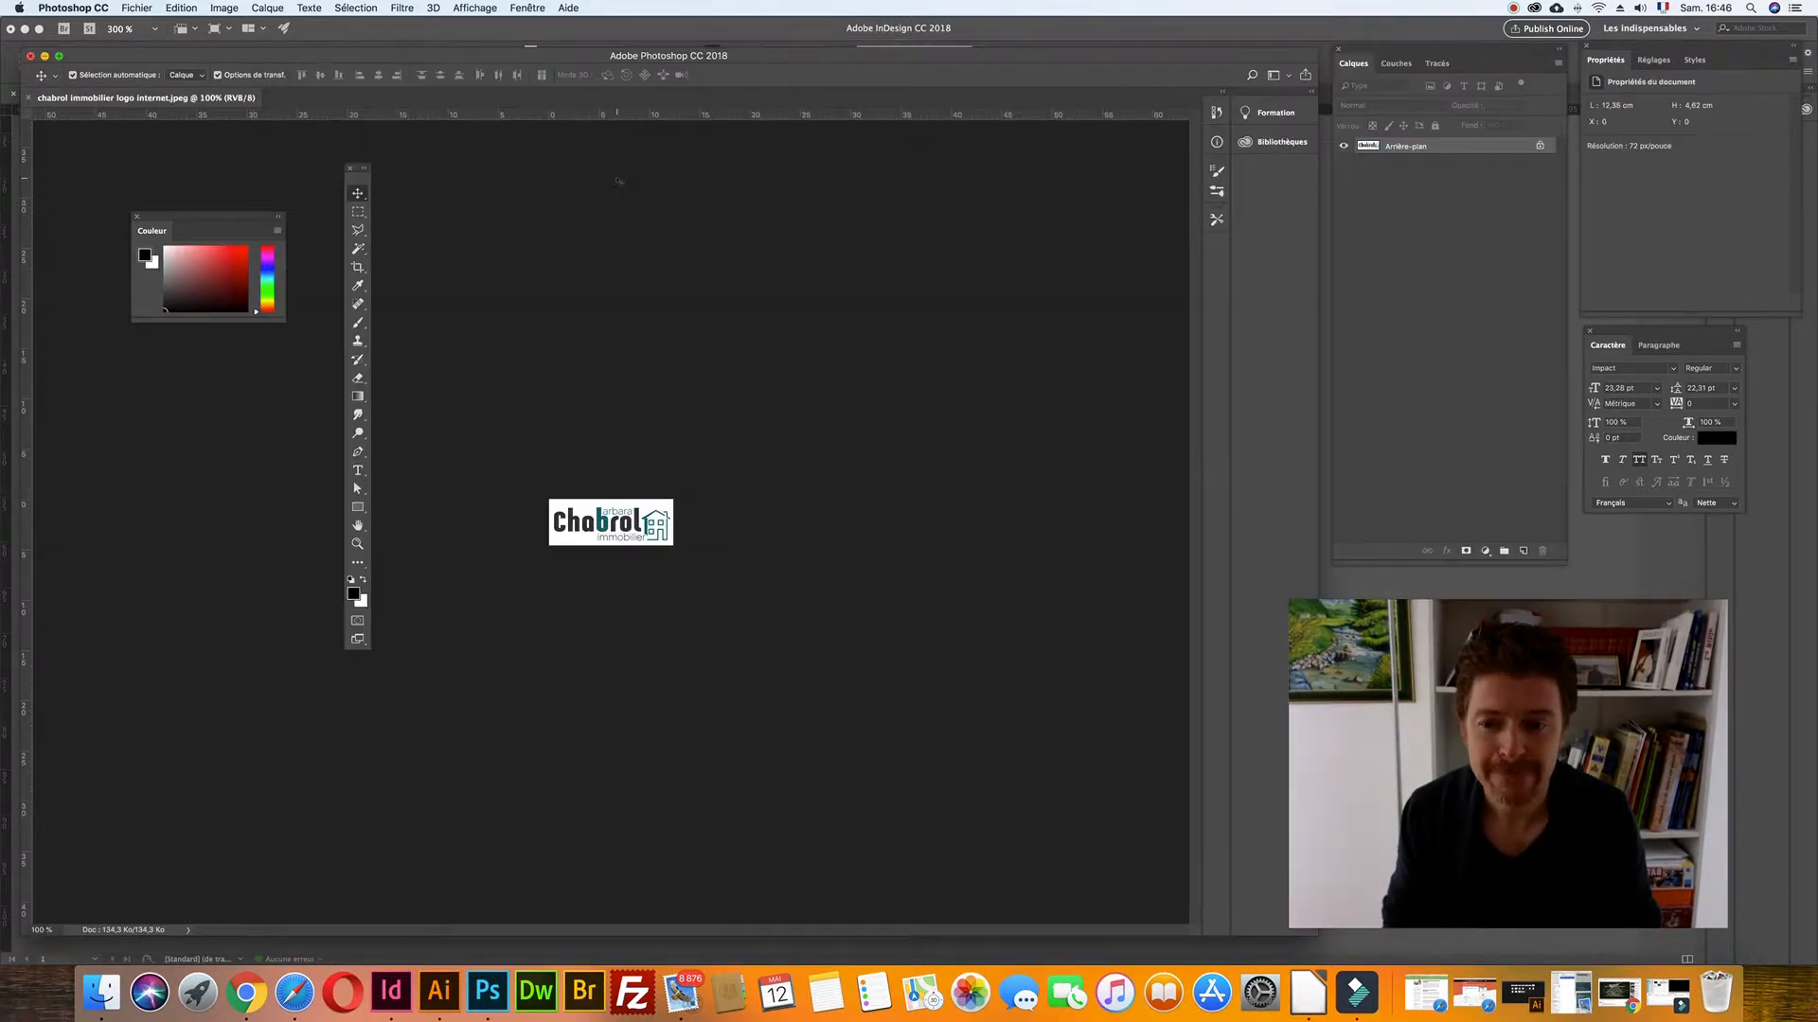
- Zoom the logo to 700%, move the two-column Tools panel aside and pick the Eyedropper
{"action": "key", "text": "super+plus"}
{"action": "key", "text": "super+plus"}
{"action": "key", "text": "super+plus"}
{"action": "key", "text": "super+plus"}
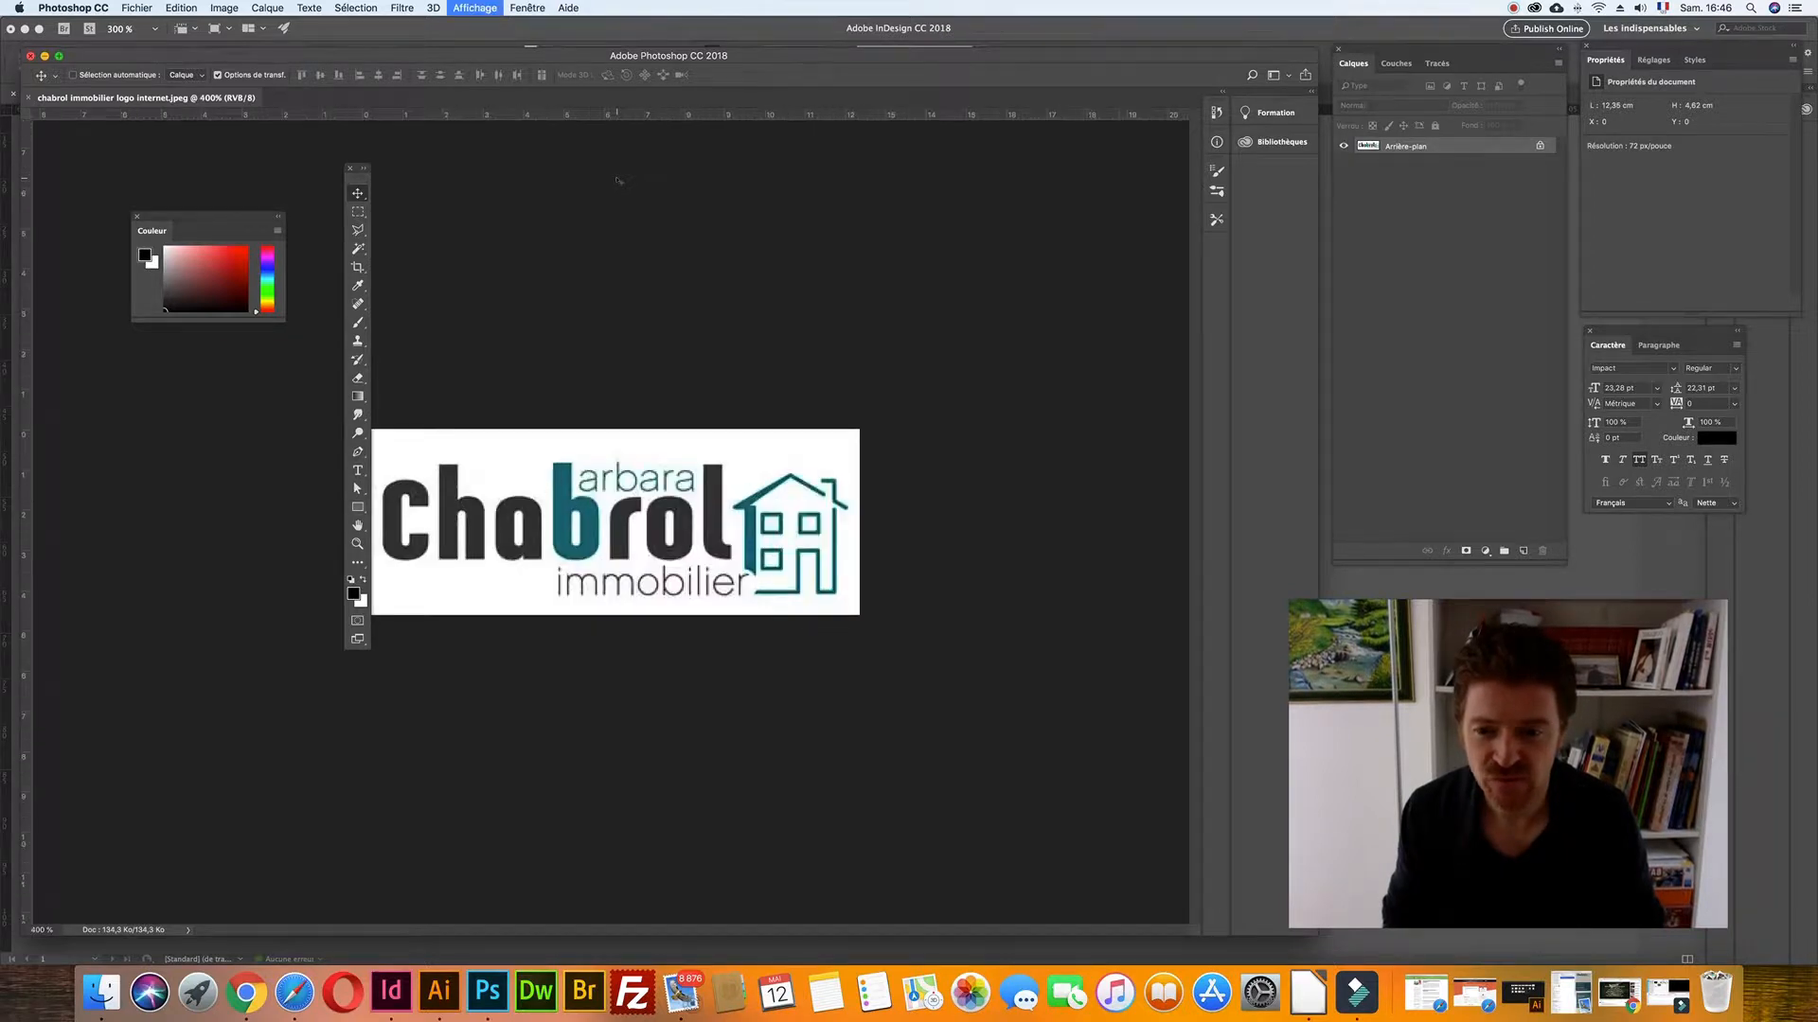
{"action": "key", "text": "super+plus"}
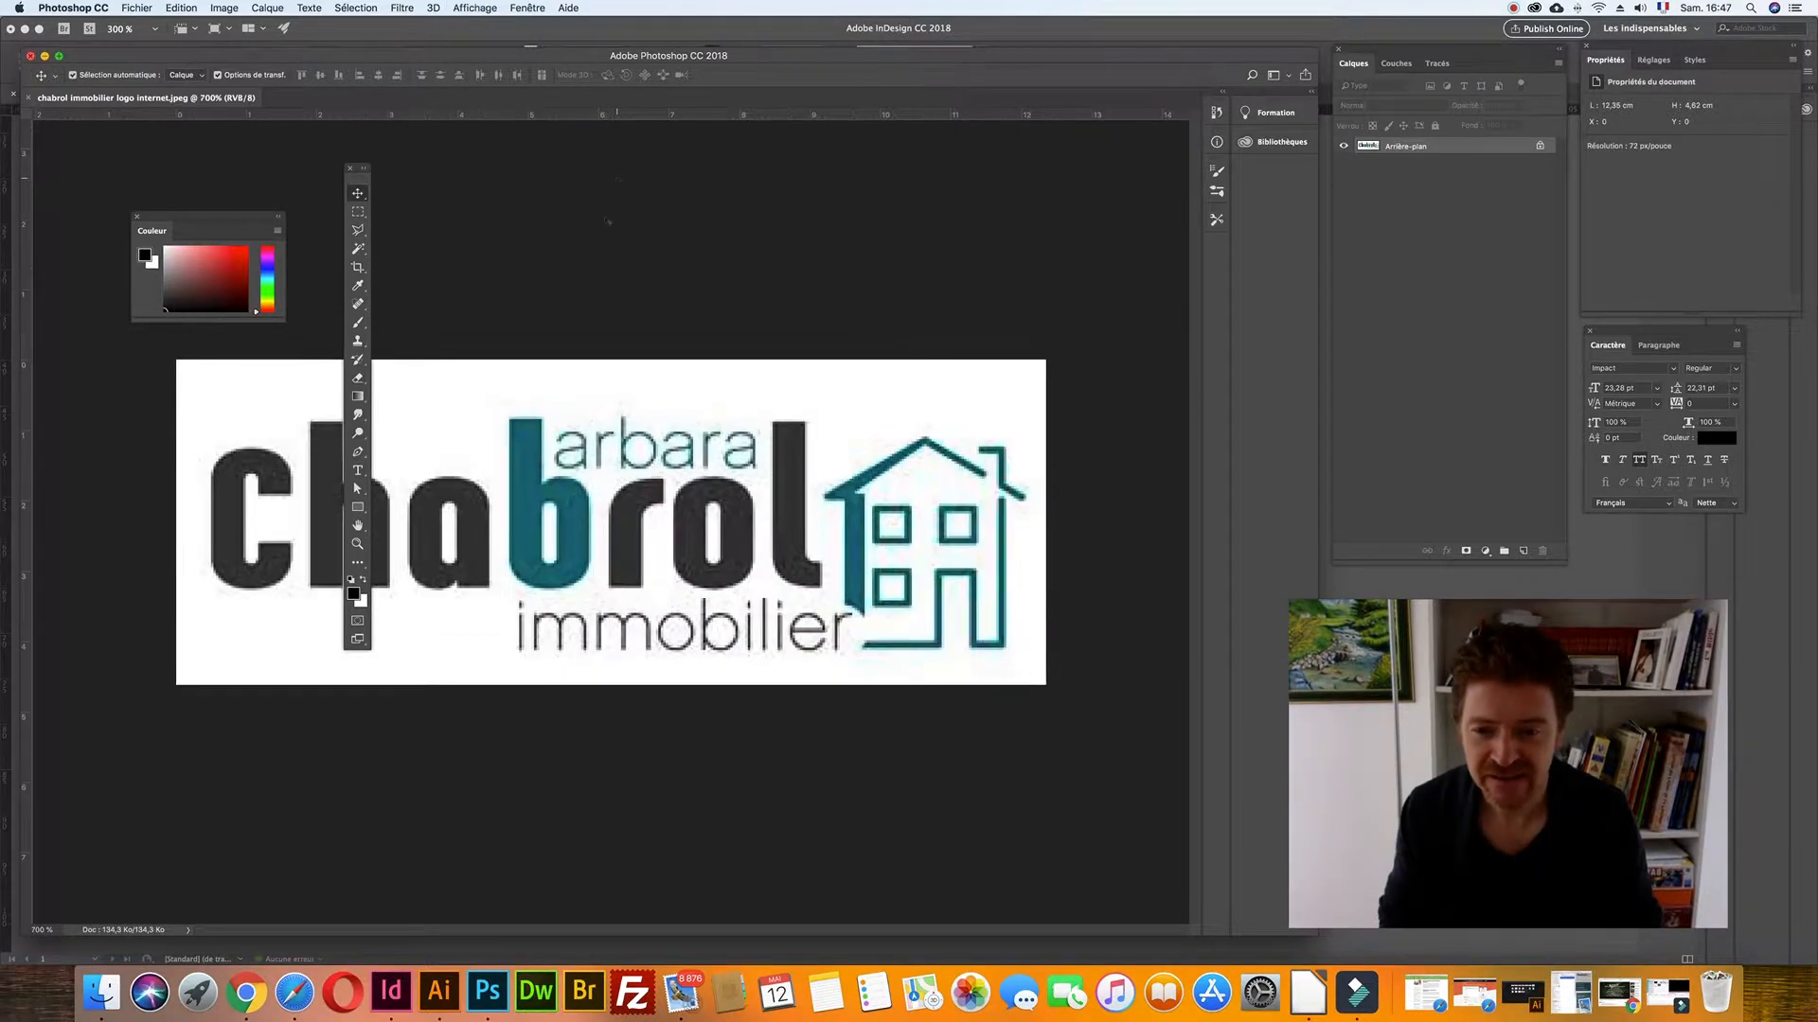
{"action": "key", "text": "space"}
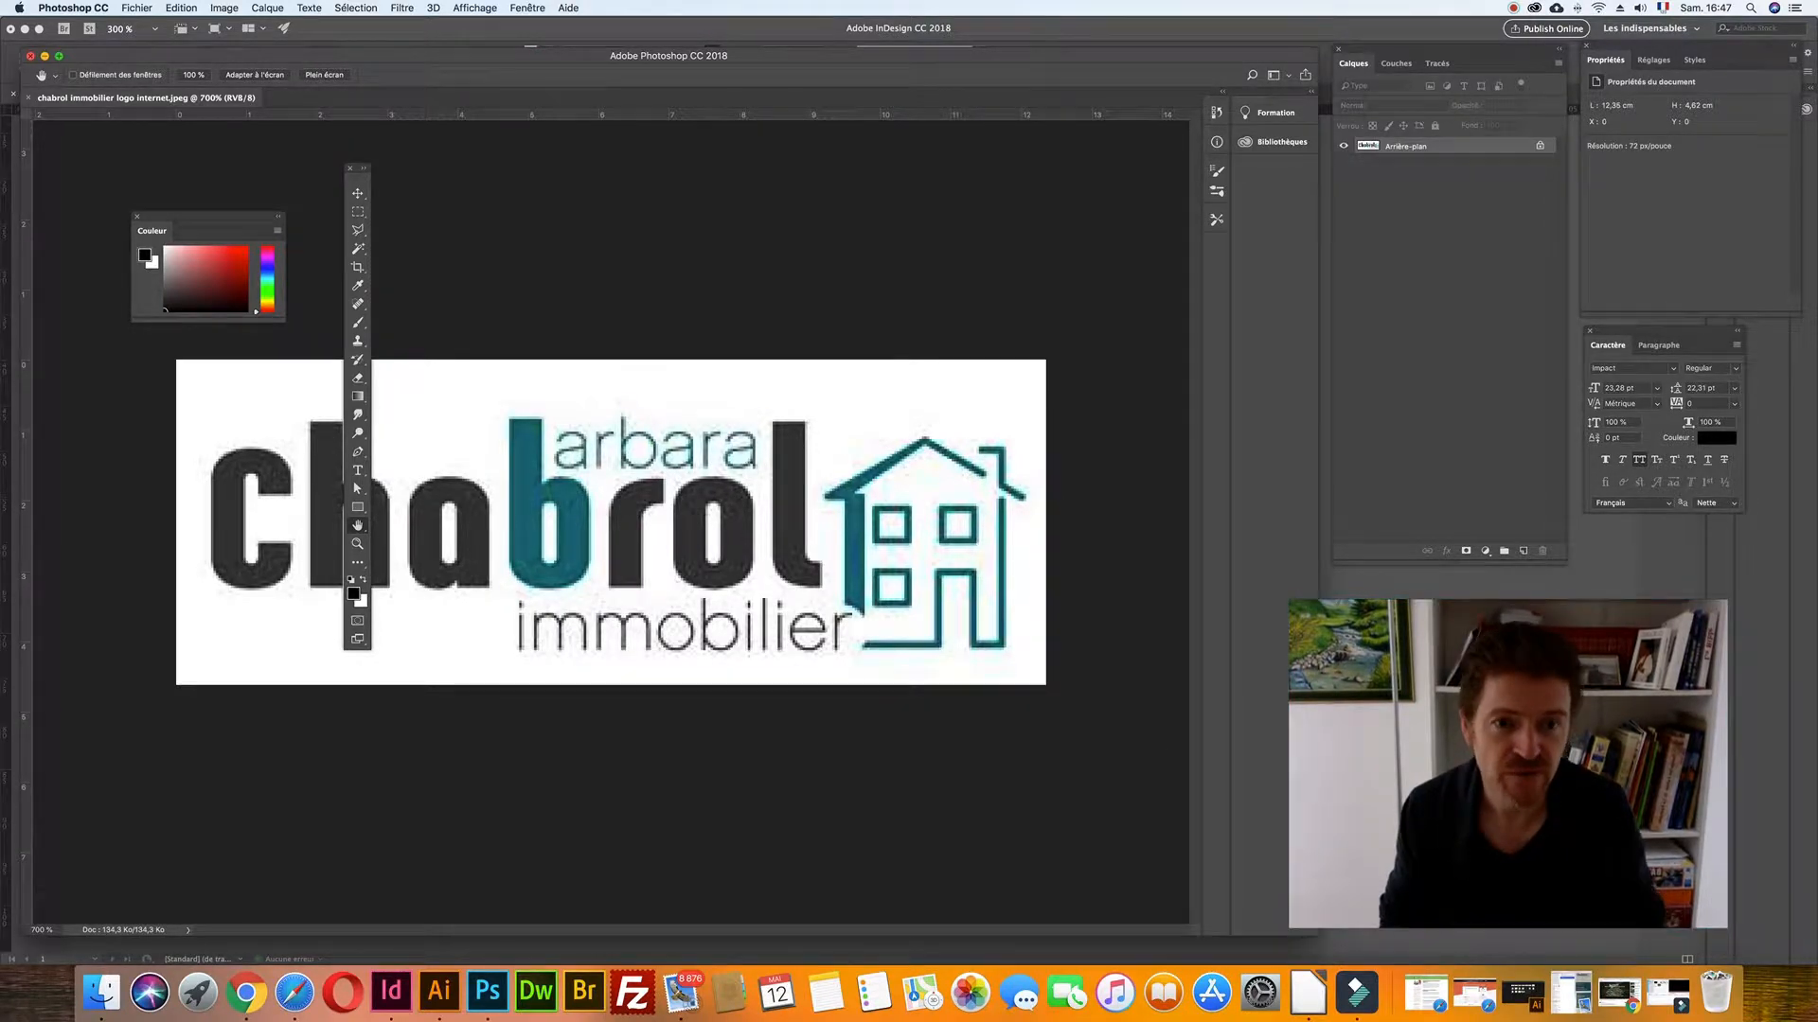
{"action": "left_click_drag", "start_coordinate": [1142, 54], "coordinate": [1170, 53]}
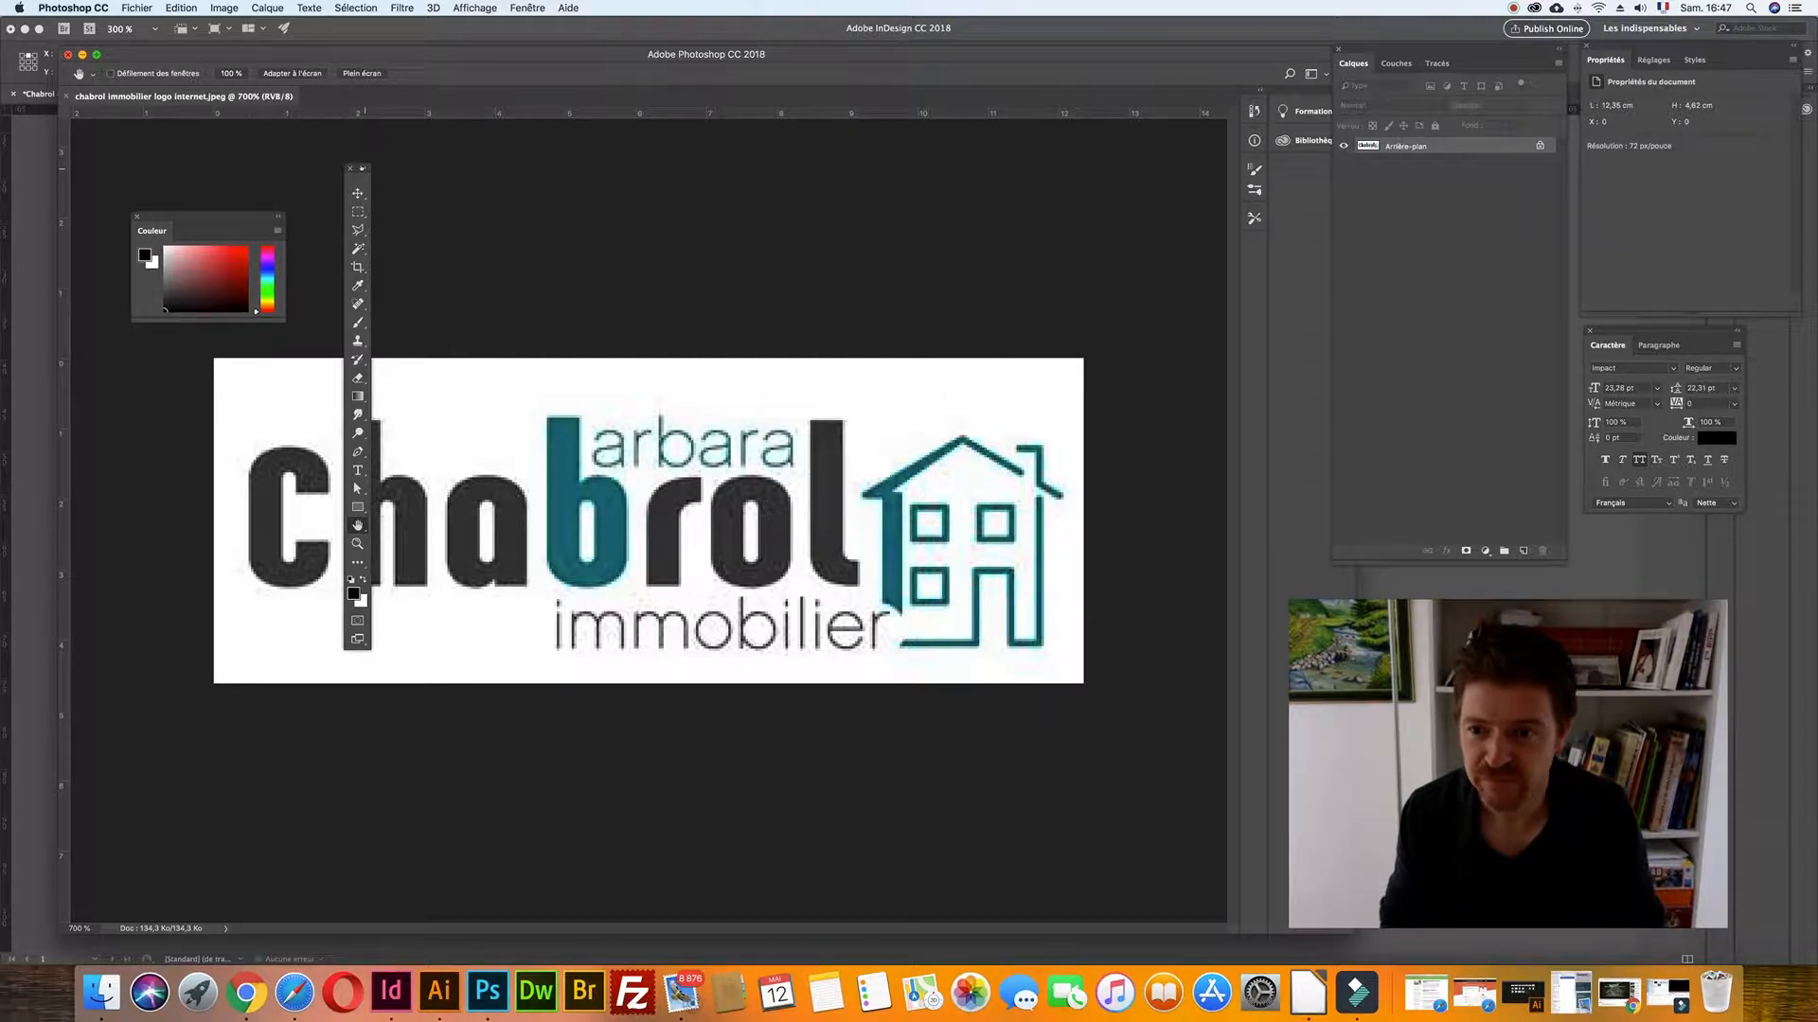
{"action": "left_click", "coordinate": [362, 168]}
{"action": "left_click_drag", "start_coordinate": [365, 170], "coordinate": [149, 447]}
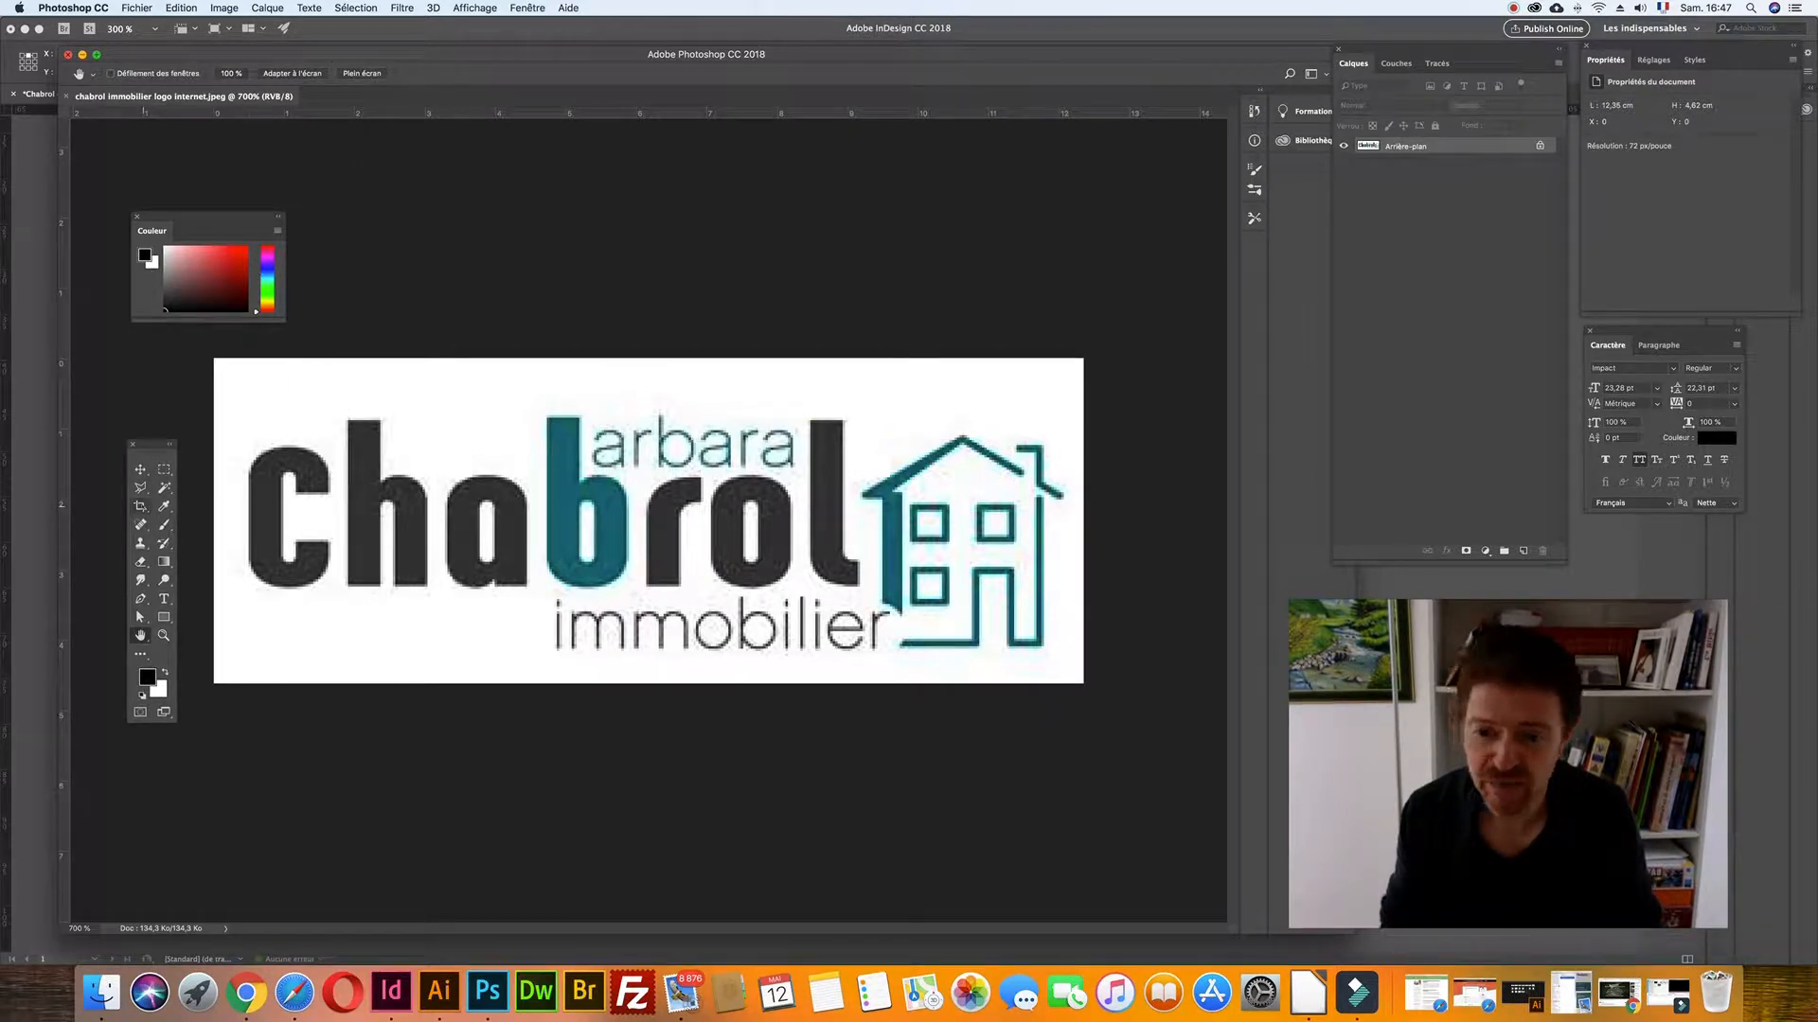
{"action": "left_click", "coordinate": [164, 506]}
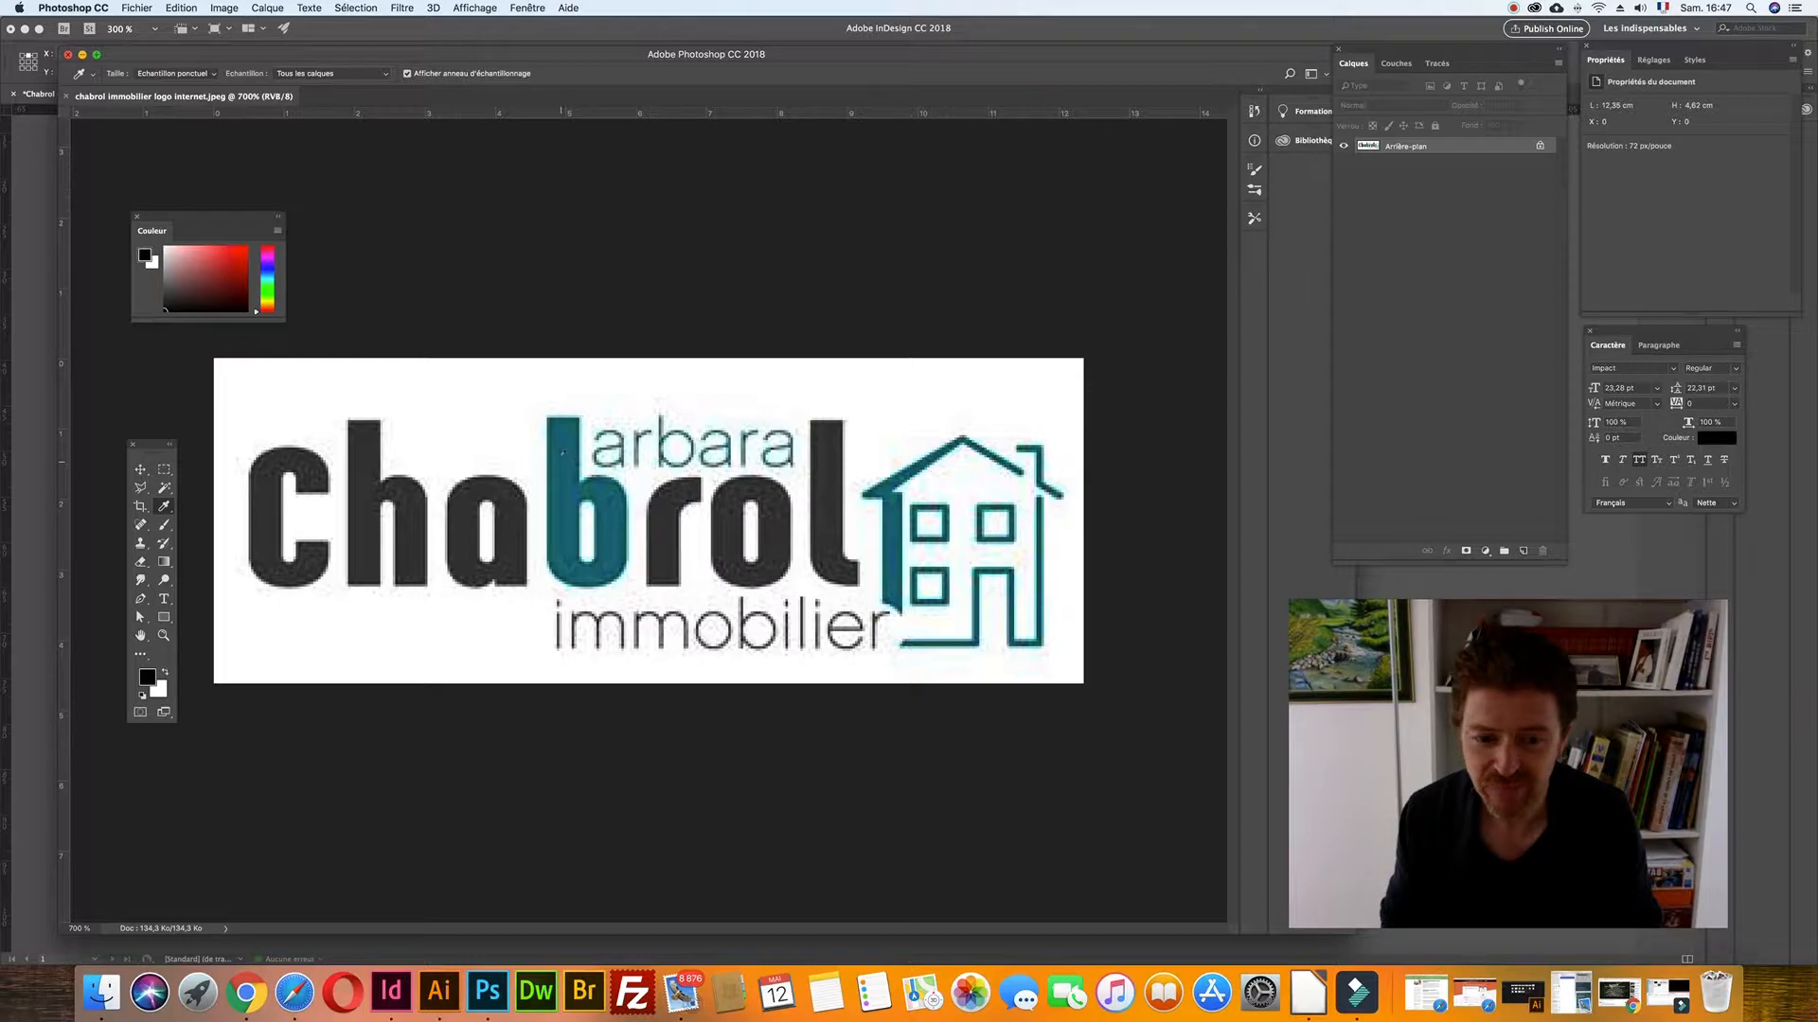
- Sample the teal letter b, then convert the logo image to CMYK mode
{"action": "left_click", "coordinate": [562, 454]}
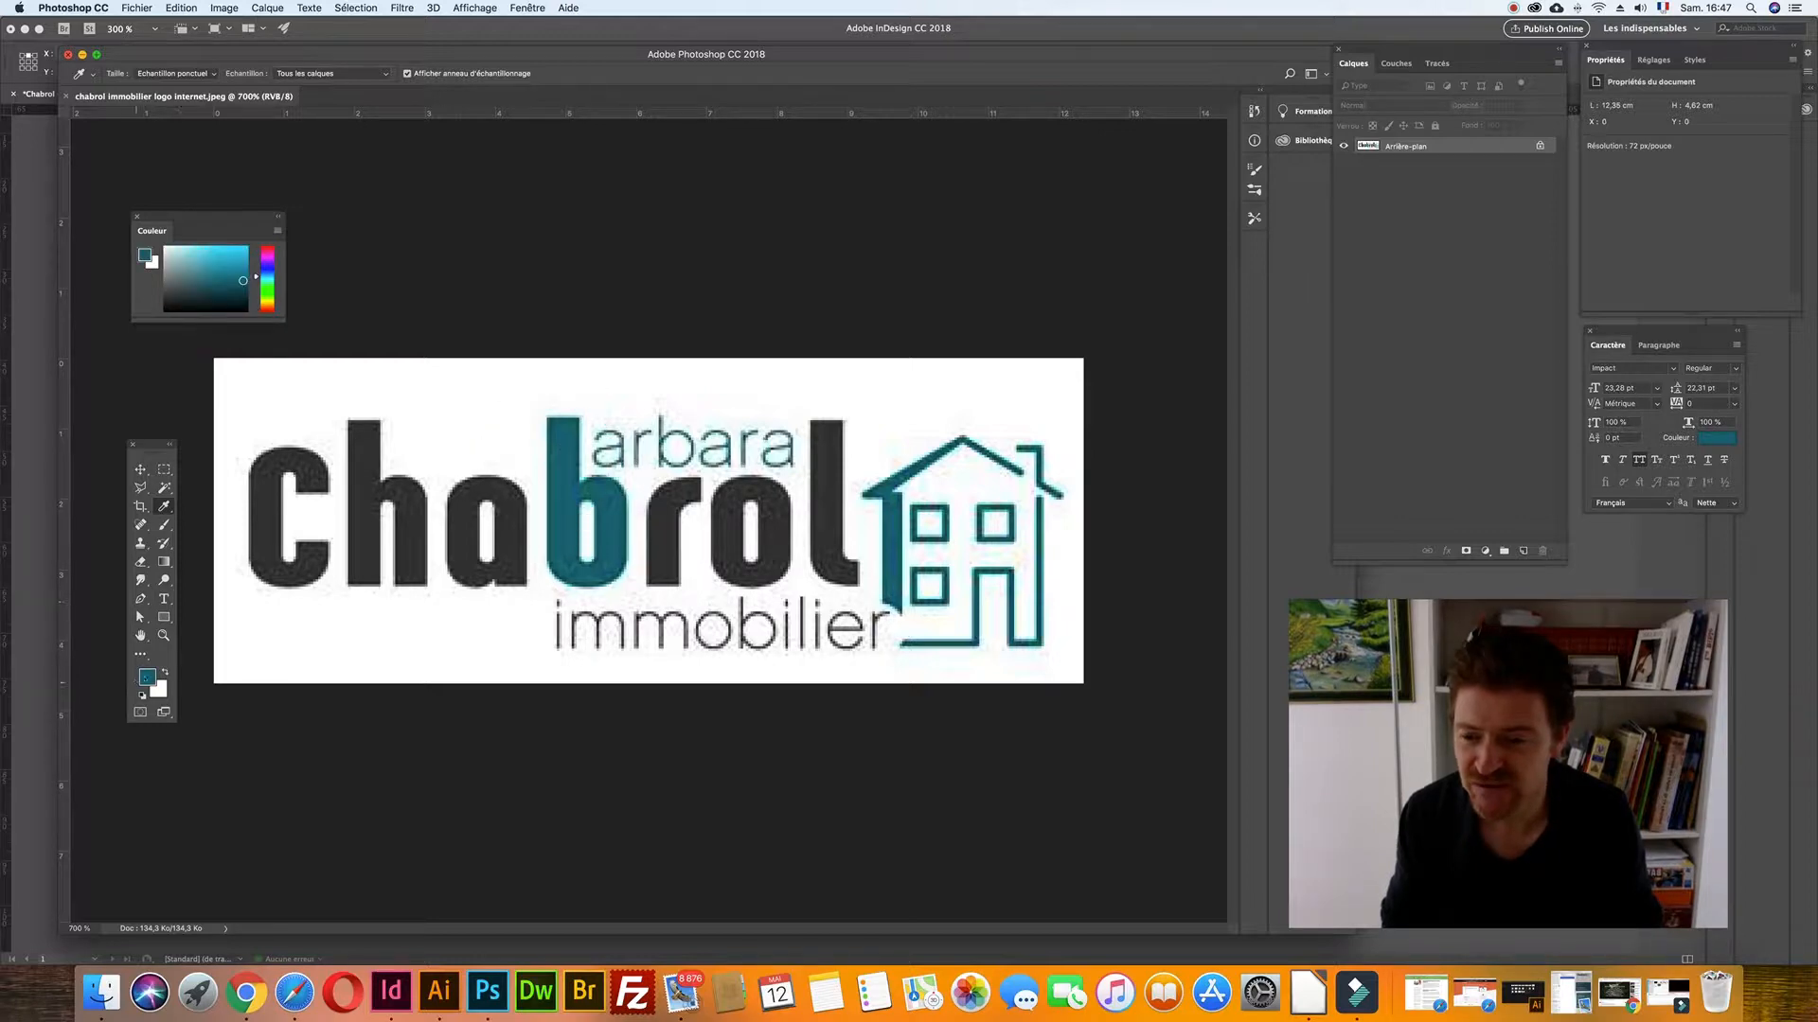
{"action": "left_click", "coordinate": [147, 676]}
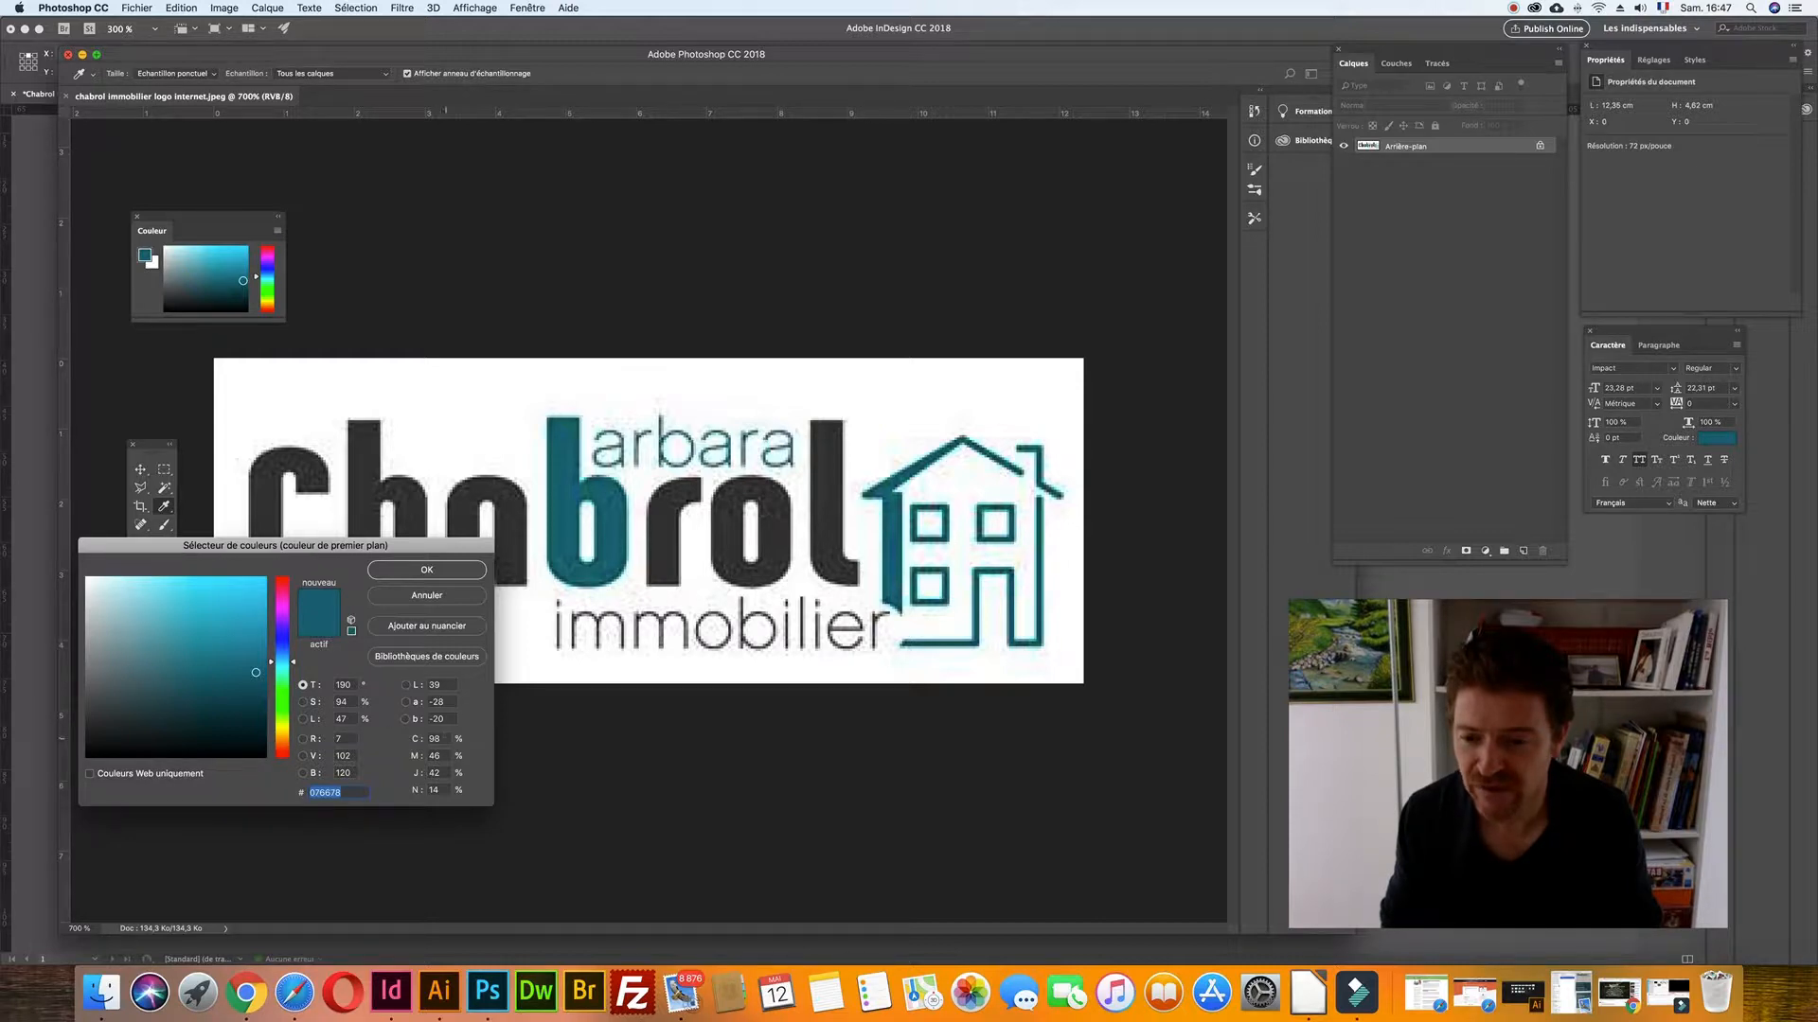
{"action": "left_click", "coordinate": [434, 596]}
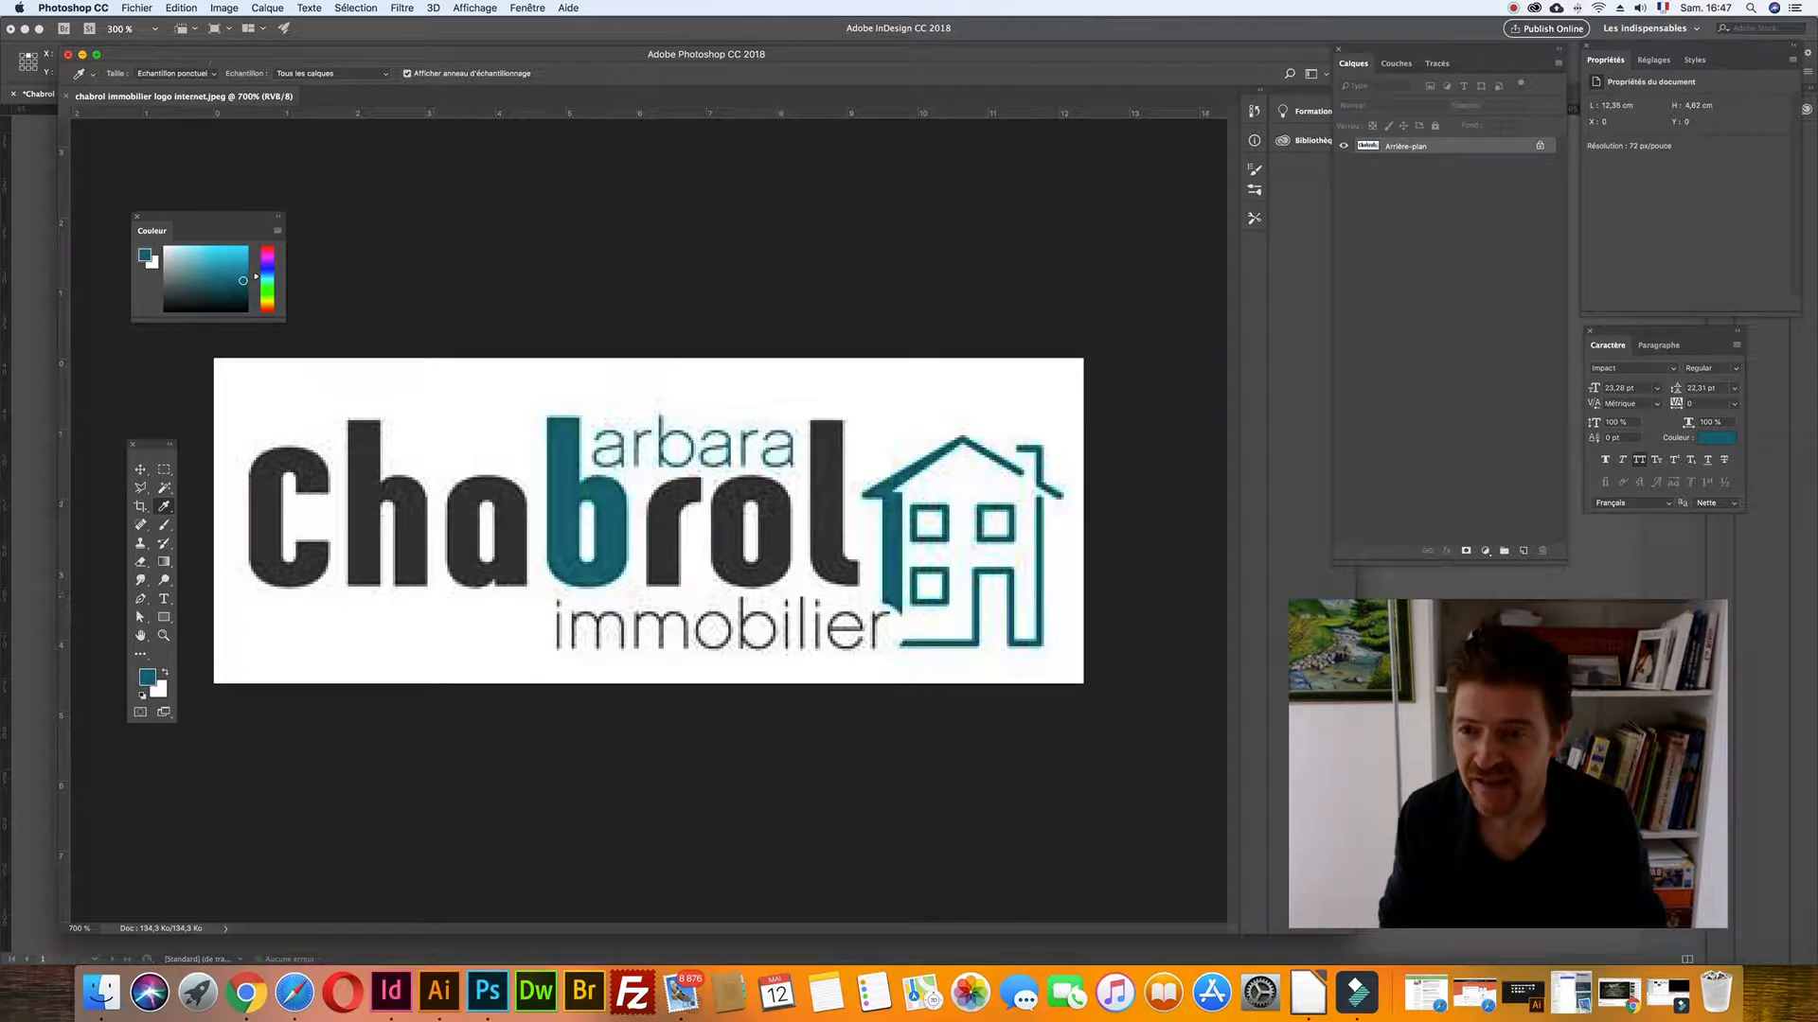
{"action": "left_click", "coordinate": [221, 8]}
{"action": "mouse_move", "coordinate": [248, 25]}
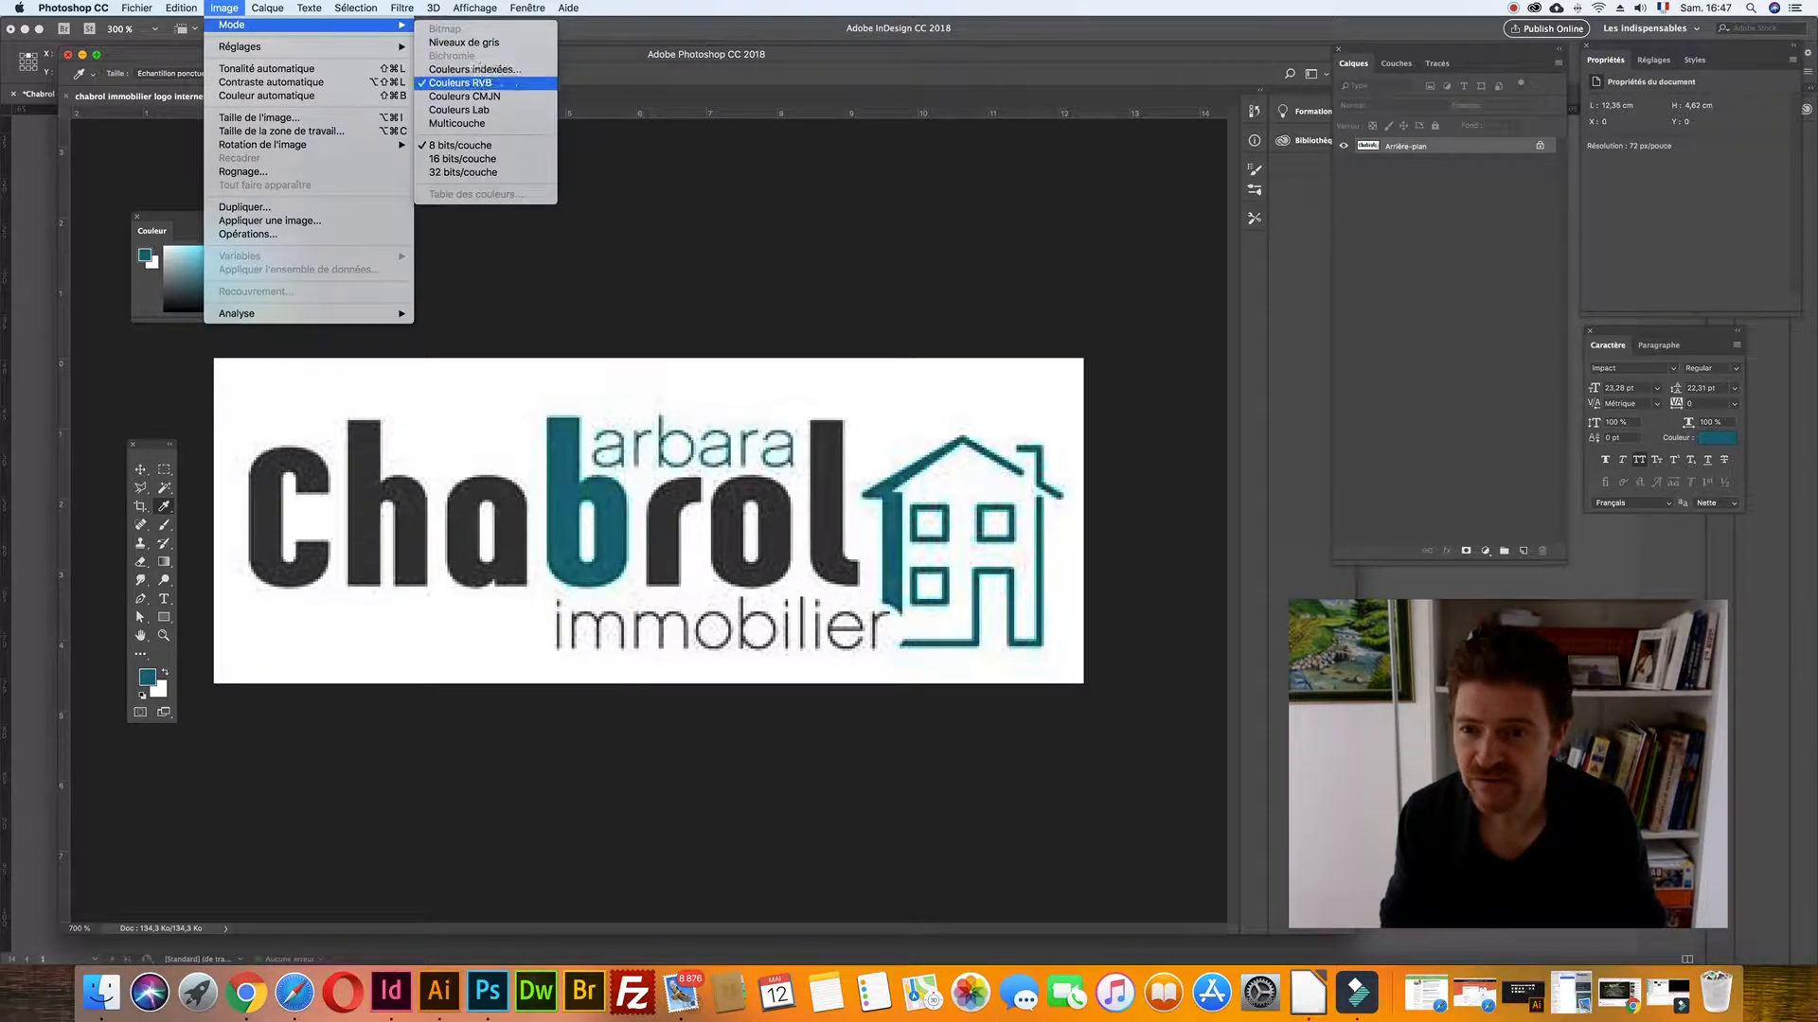
{"action": "left_click", "coordinate": [468, 97]}
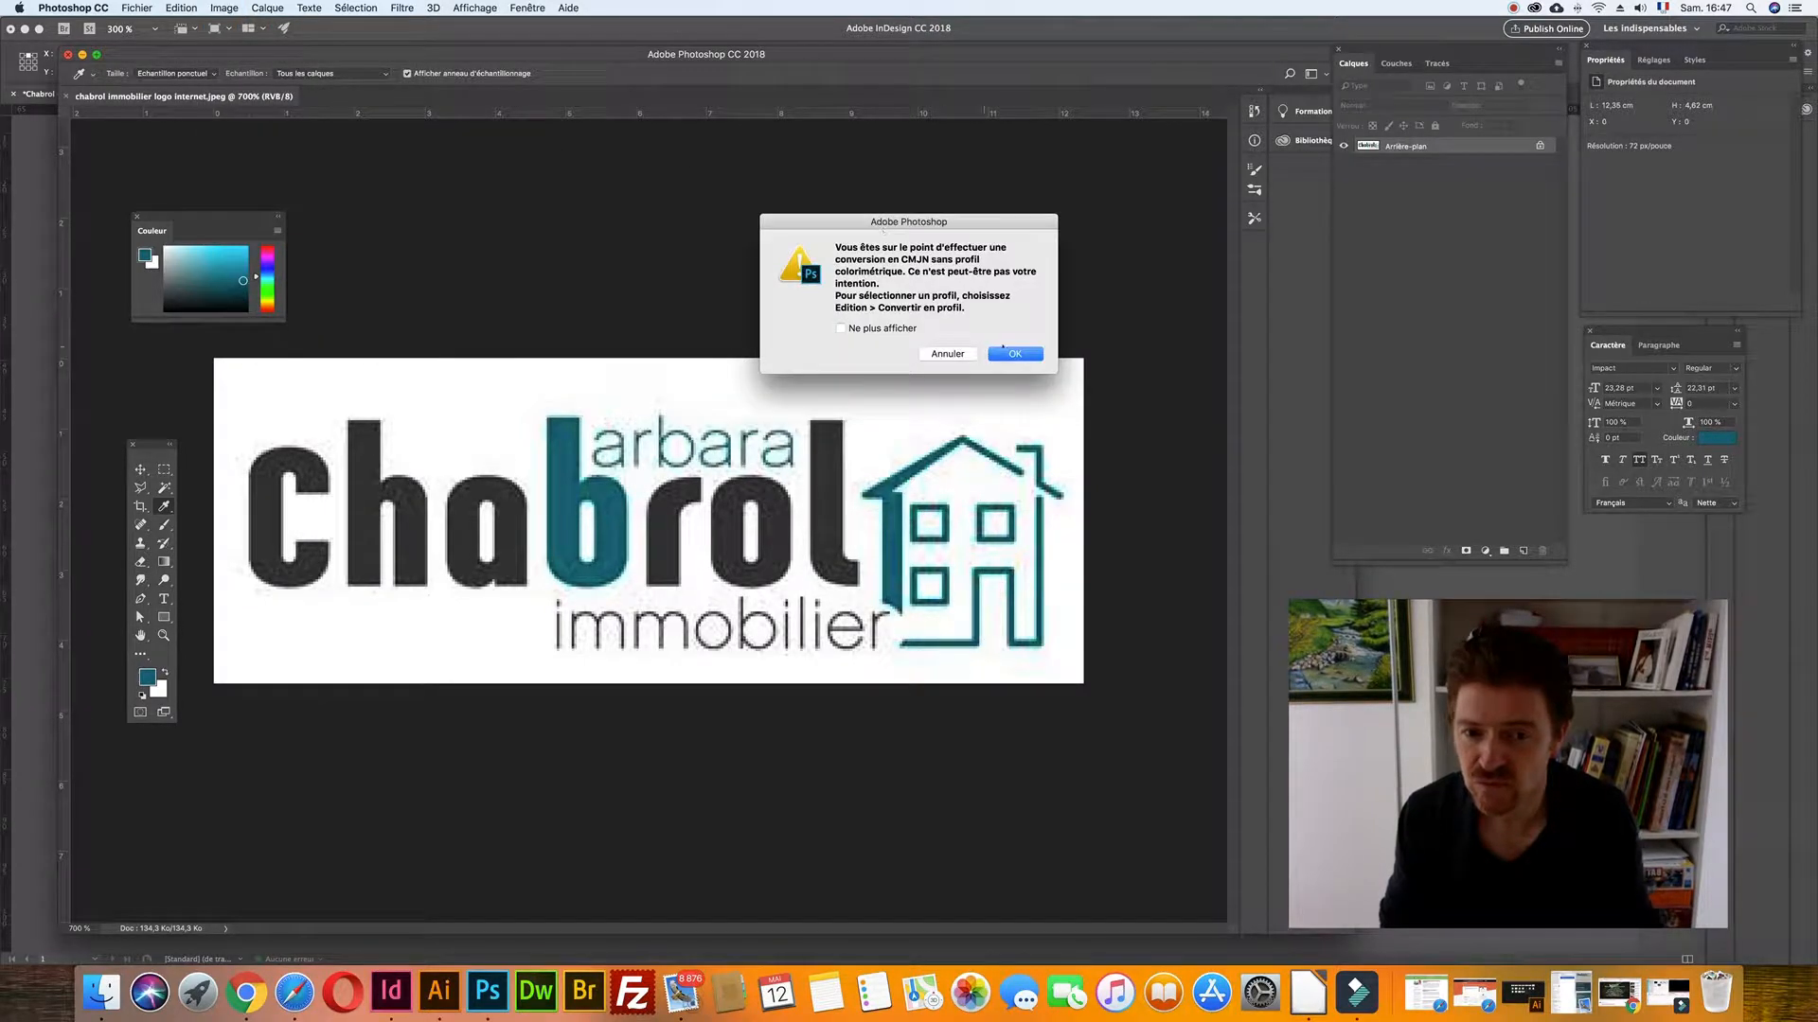
{"action": "left_click", "coordinate": [1006, 353]}
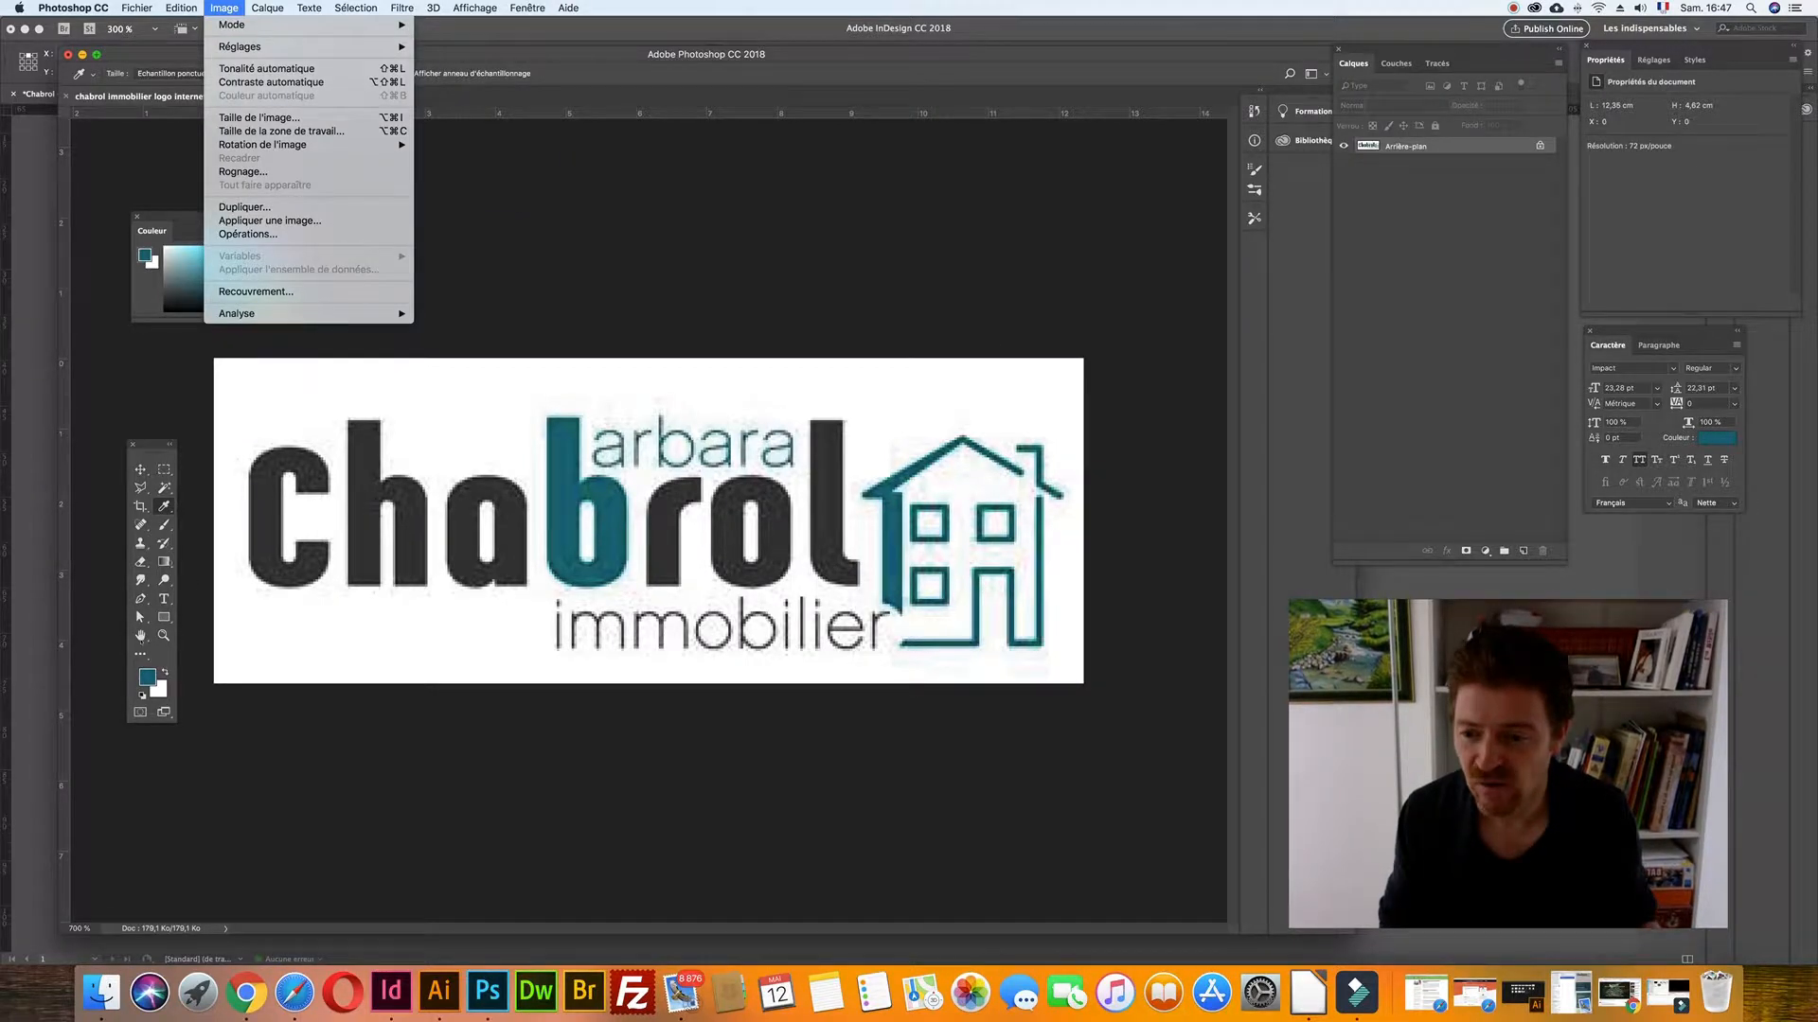
- Resample the teal to read its CMYK values 96/45/42/14, then return to InDesign
{"action": "left_click", "coordinate": [157, 503]}
{"action": "left_click", "coordinate": [565, 500]}
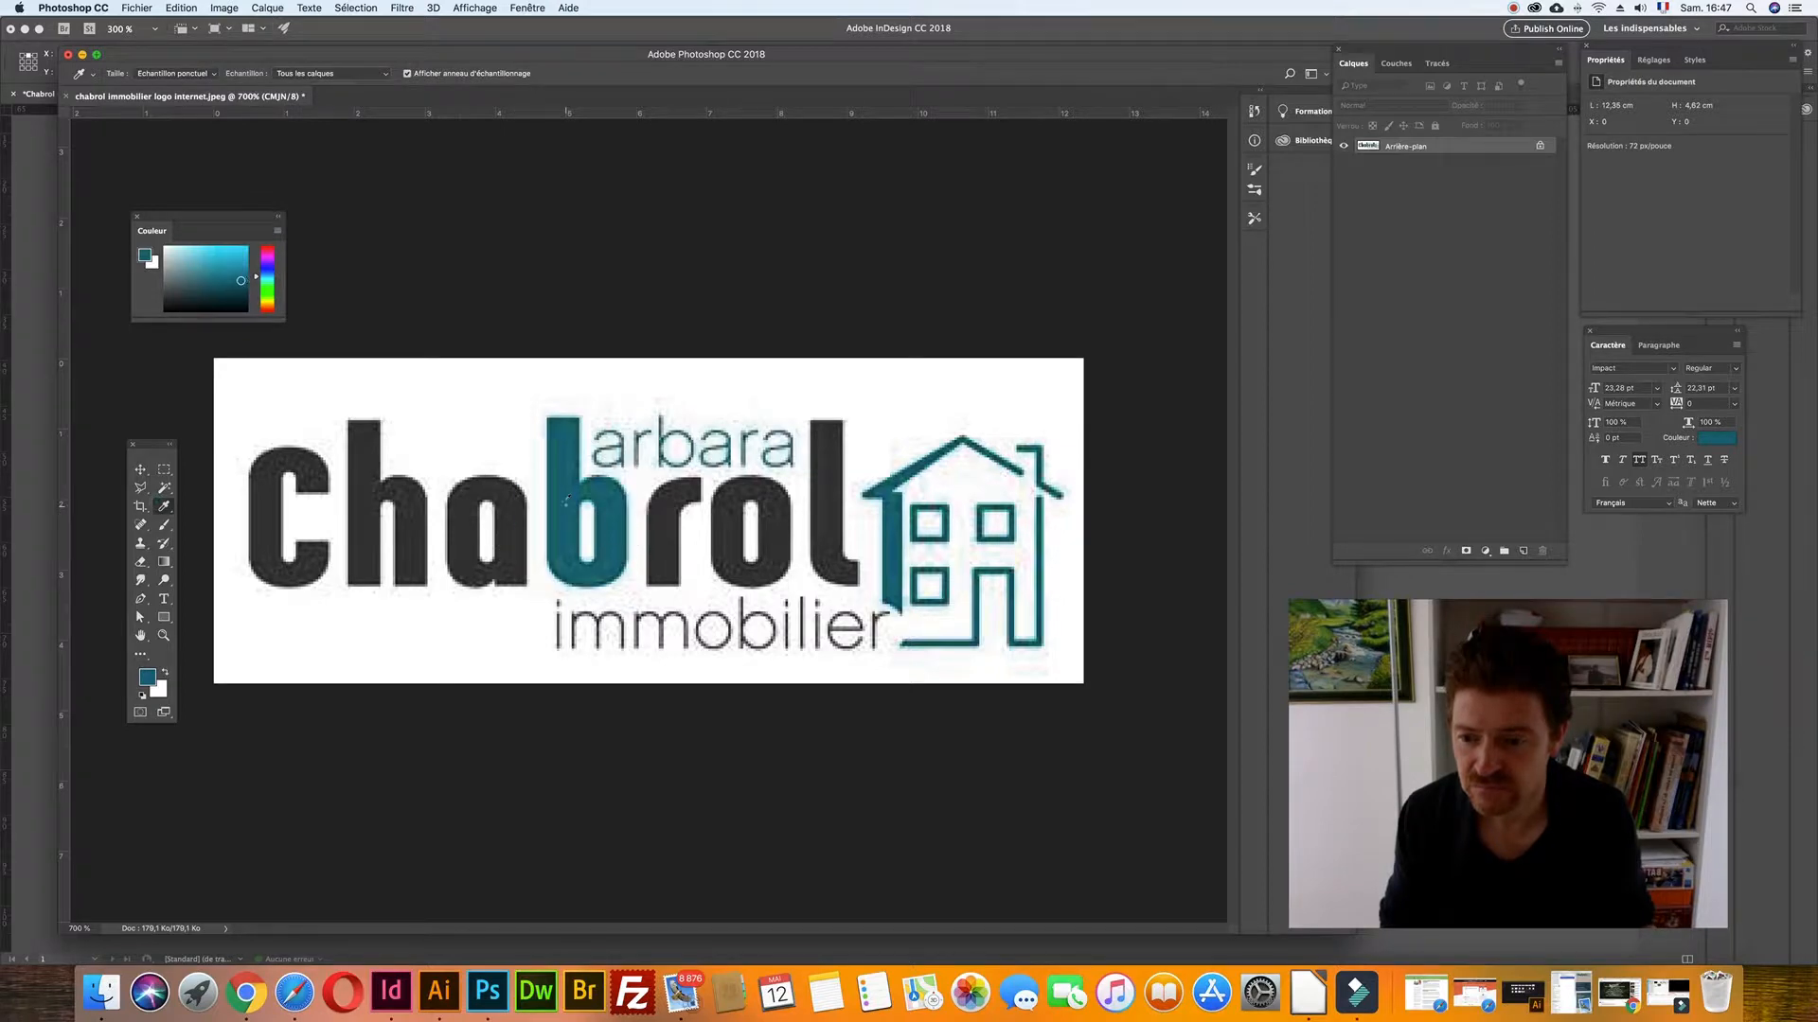
{"action": "left_click", "coordinate": [144, 676]}
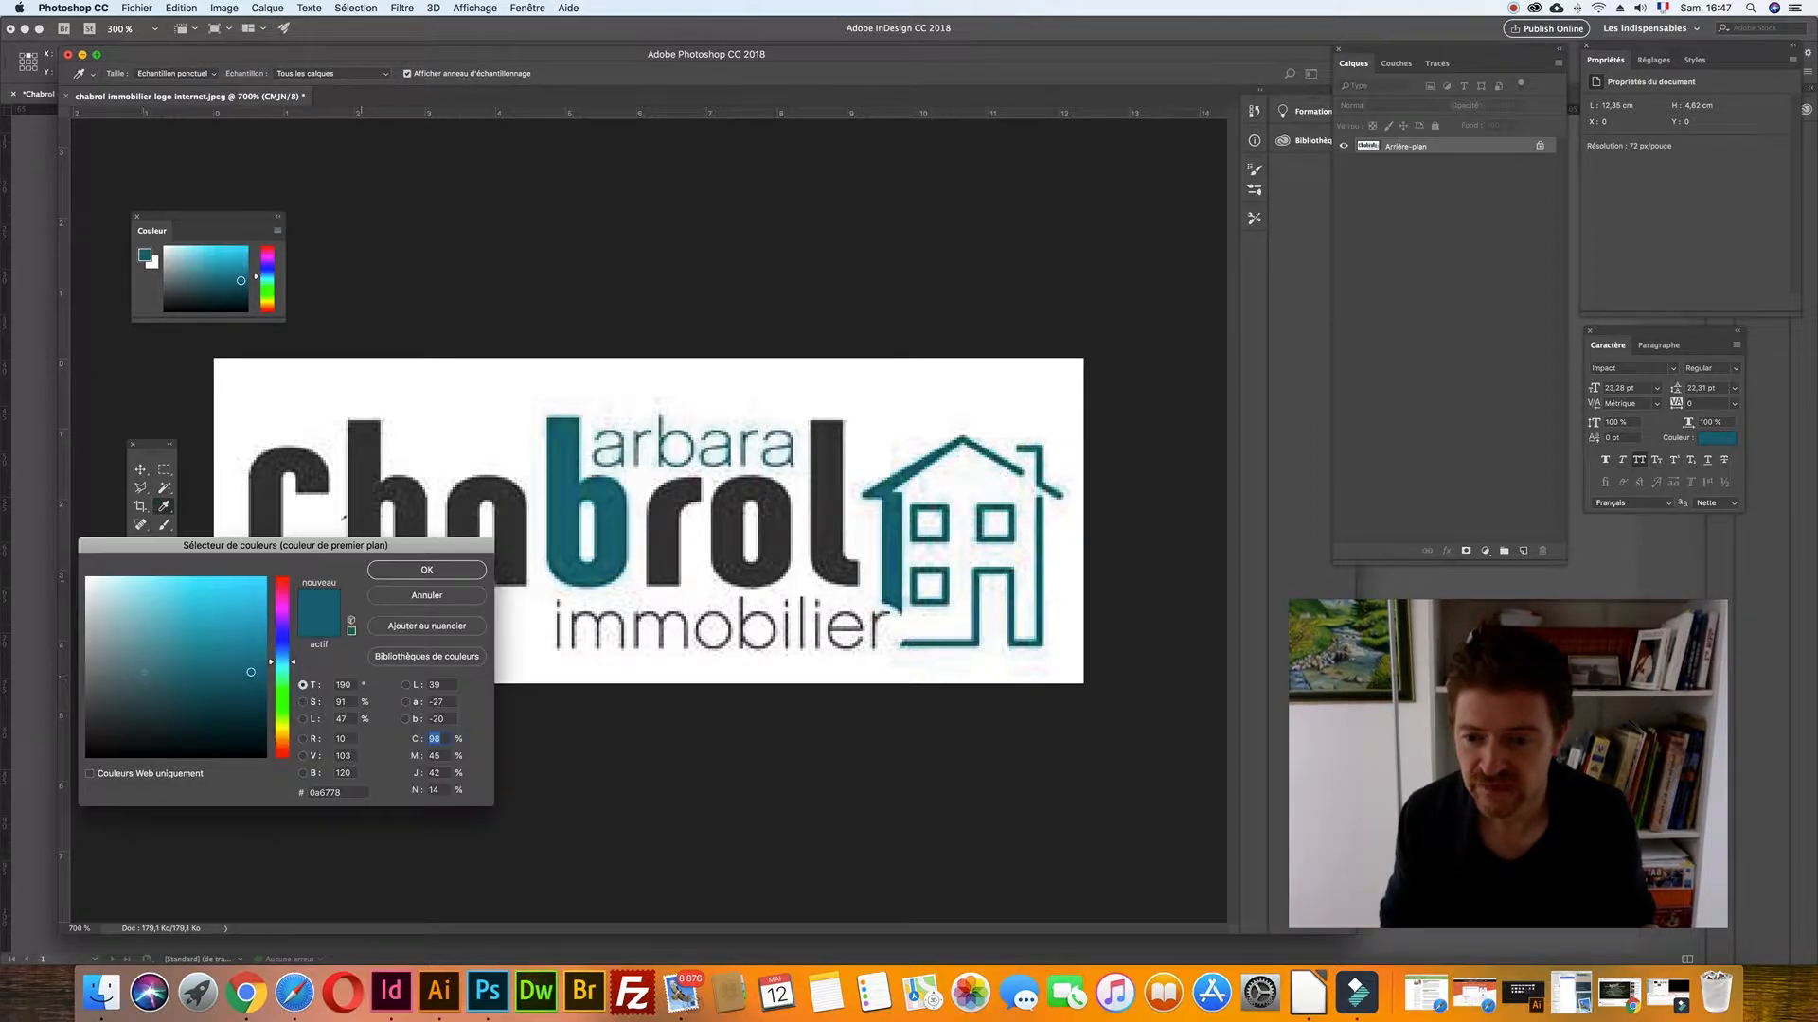
{"action": "left_click_drag", "start_coordinate": [311, 549], "coordinate": [611, 180]}
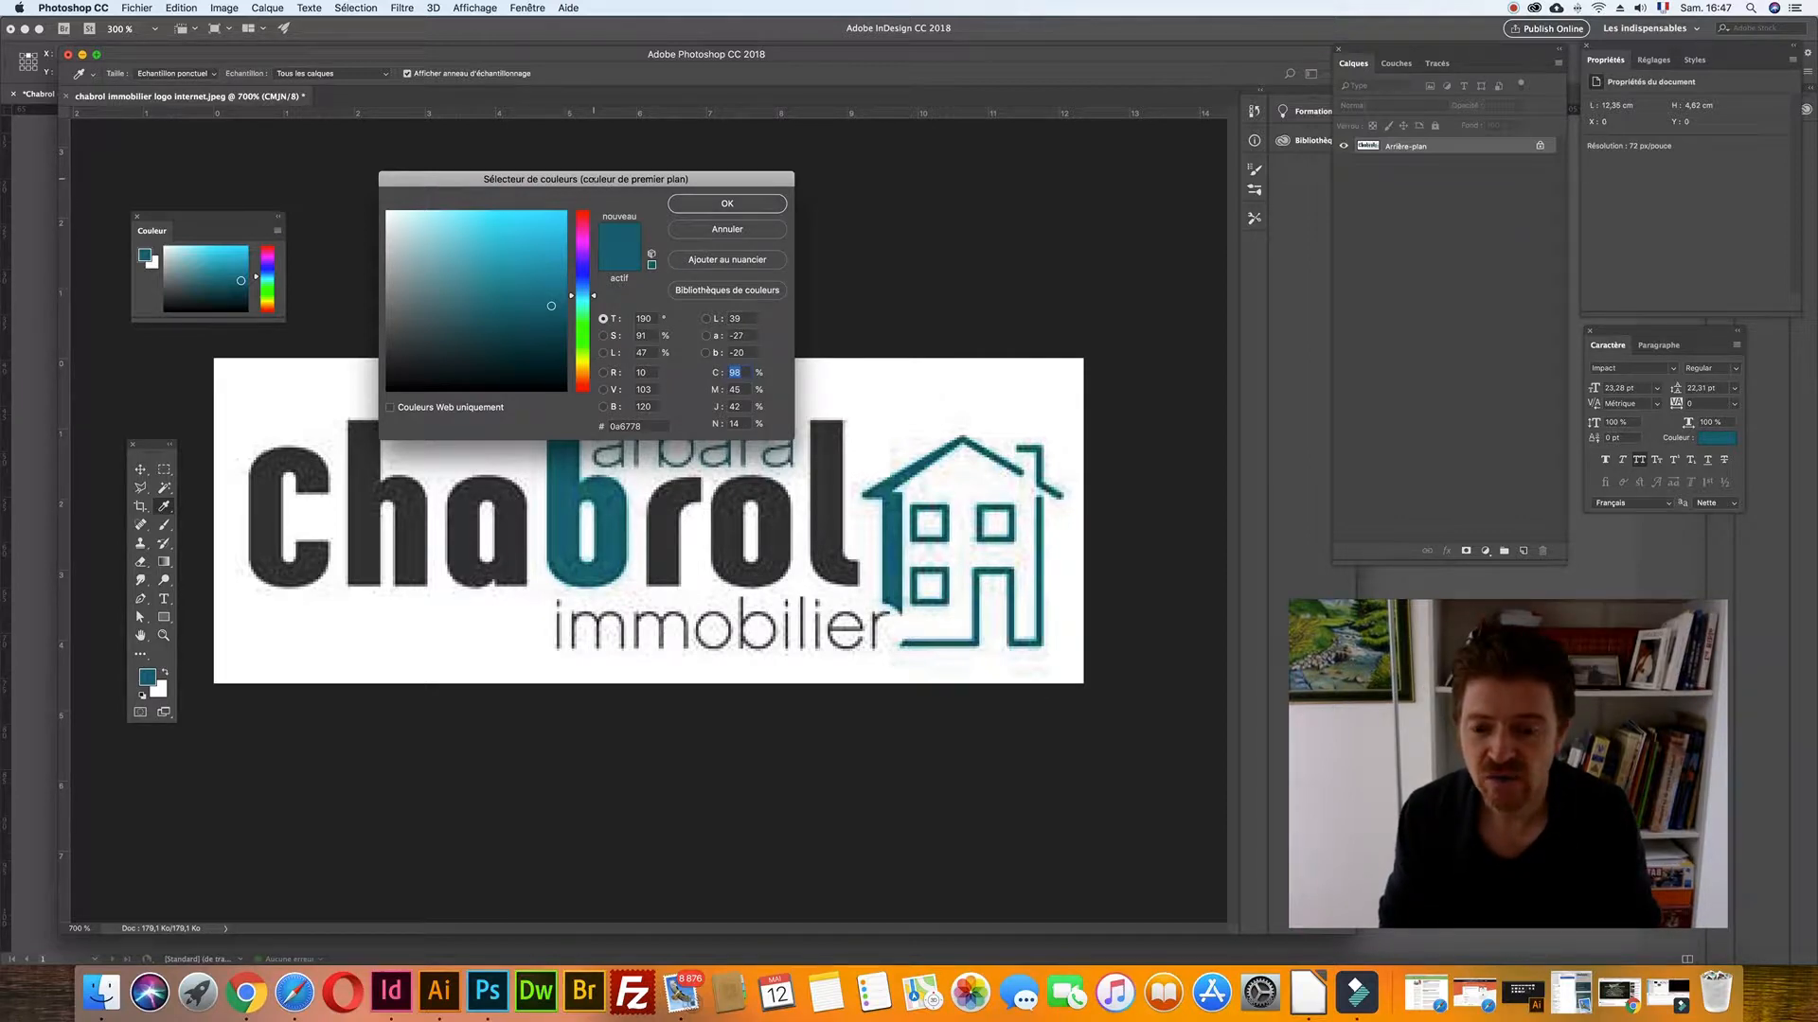
{"action": "left_click", "coordinate": [391, 991]}
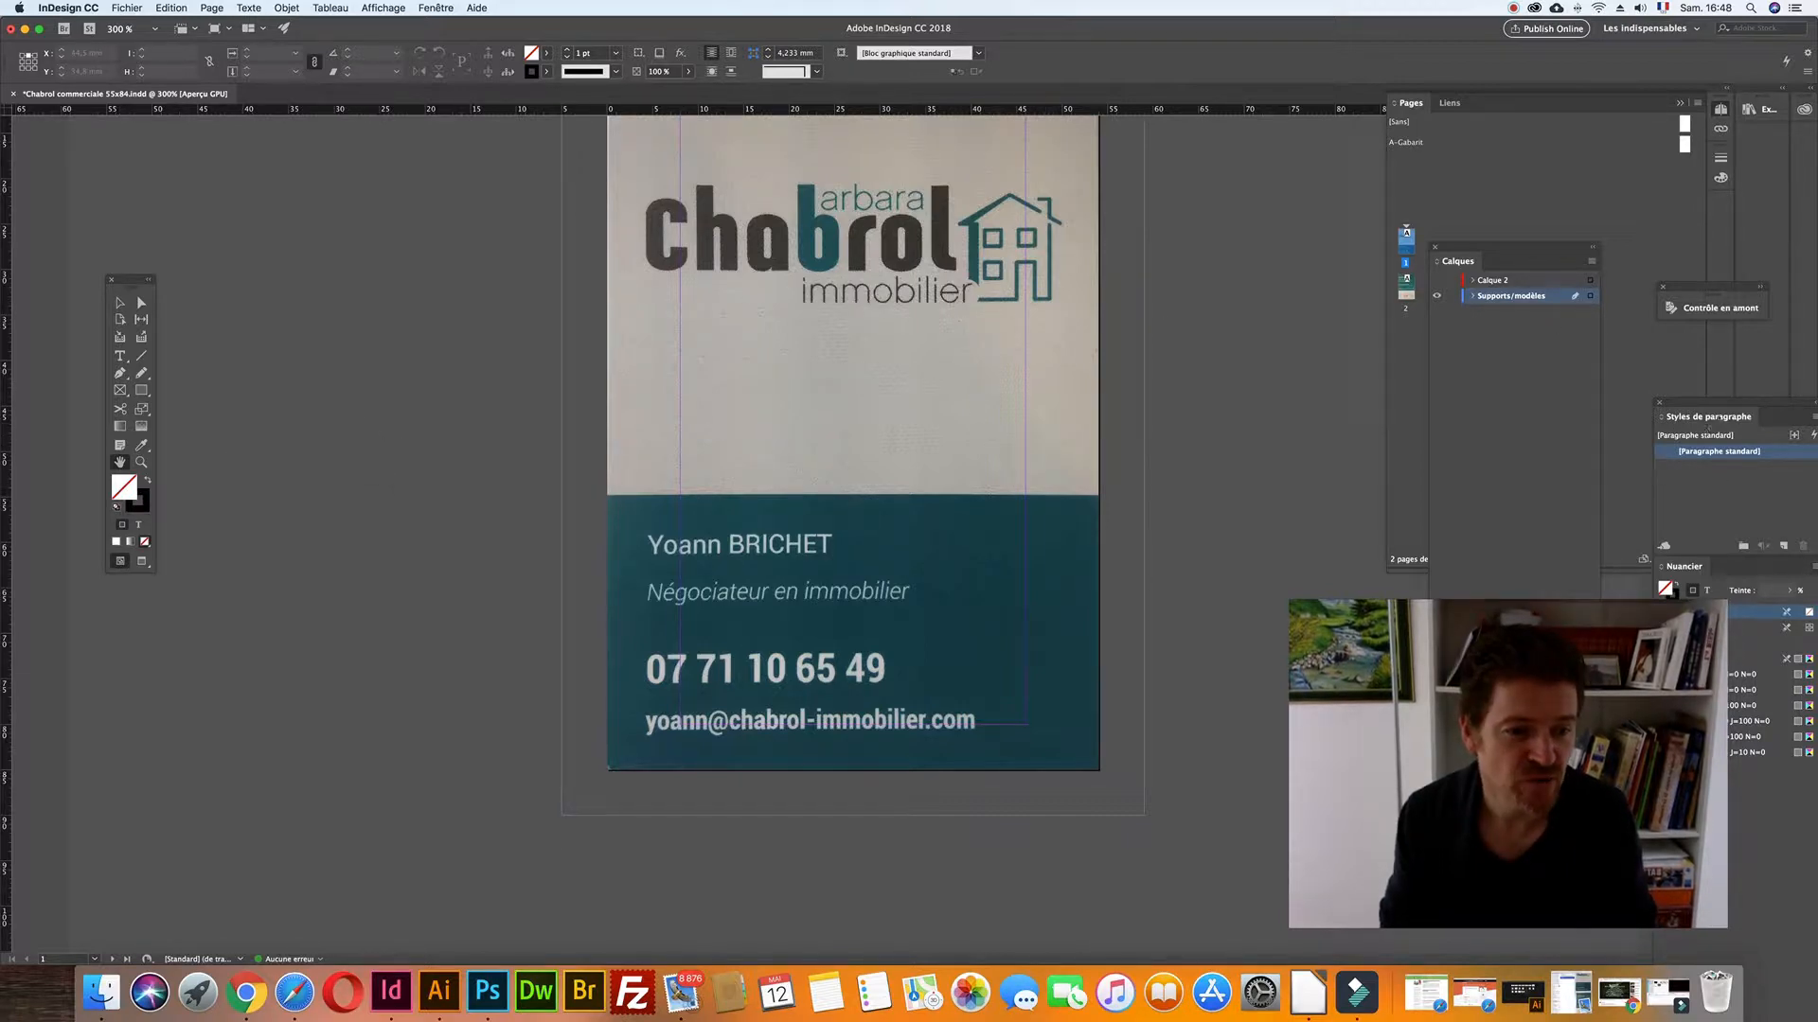
- Create a new colour swatch with values C 98, M 45, J 42, N 14
{"action": "left_click_drag", "start_coordinate": [1722, 404], "coordinate": [1202, 193]}
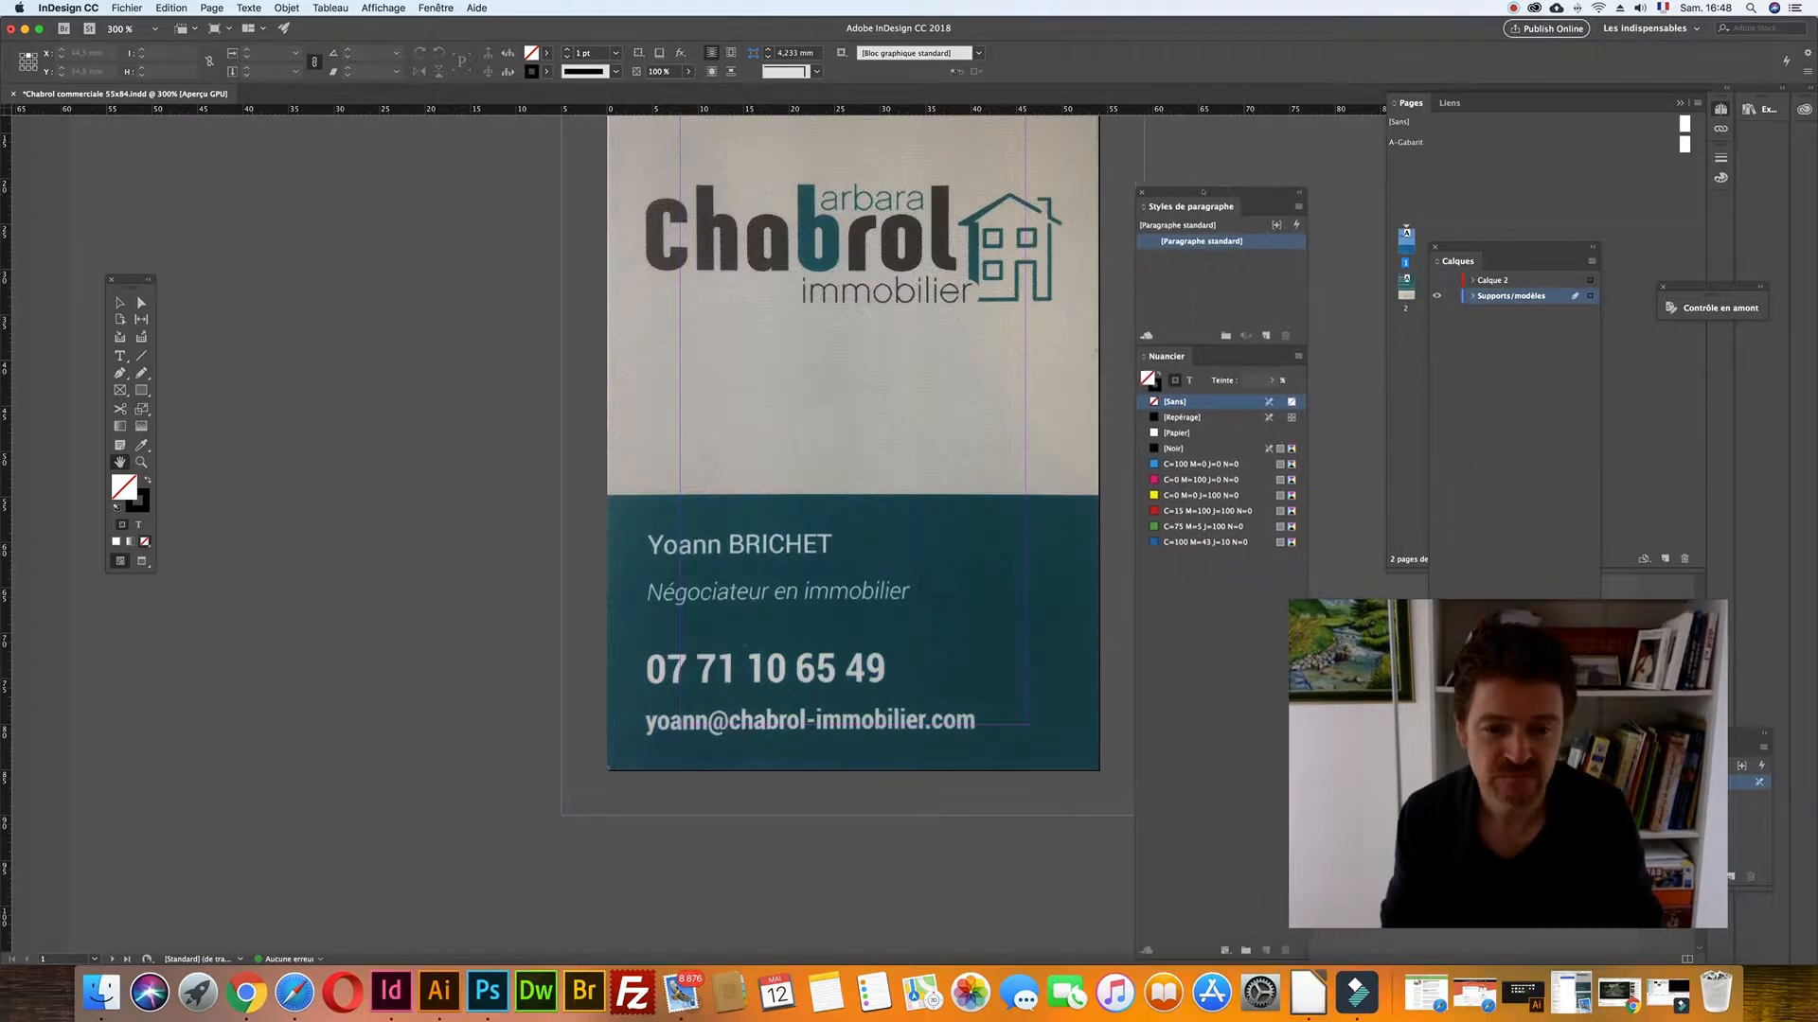
{"action": "left_click", "coordinate": [1293, 357]}
{"action": "left_click", "coordinate": [1340, 361]}
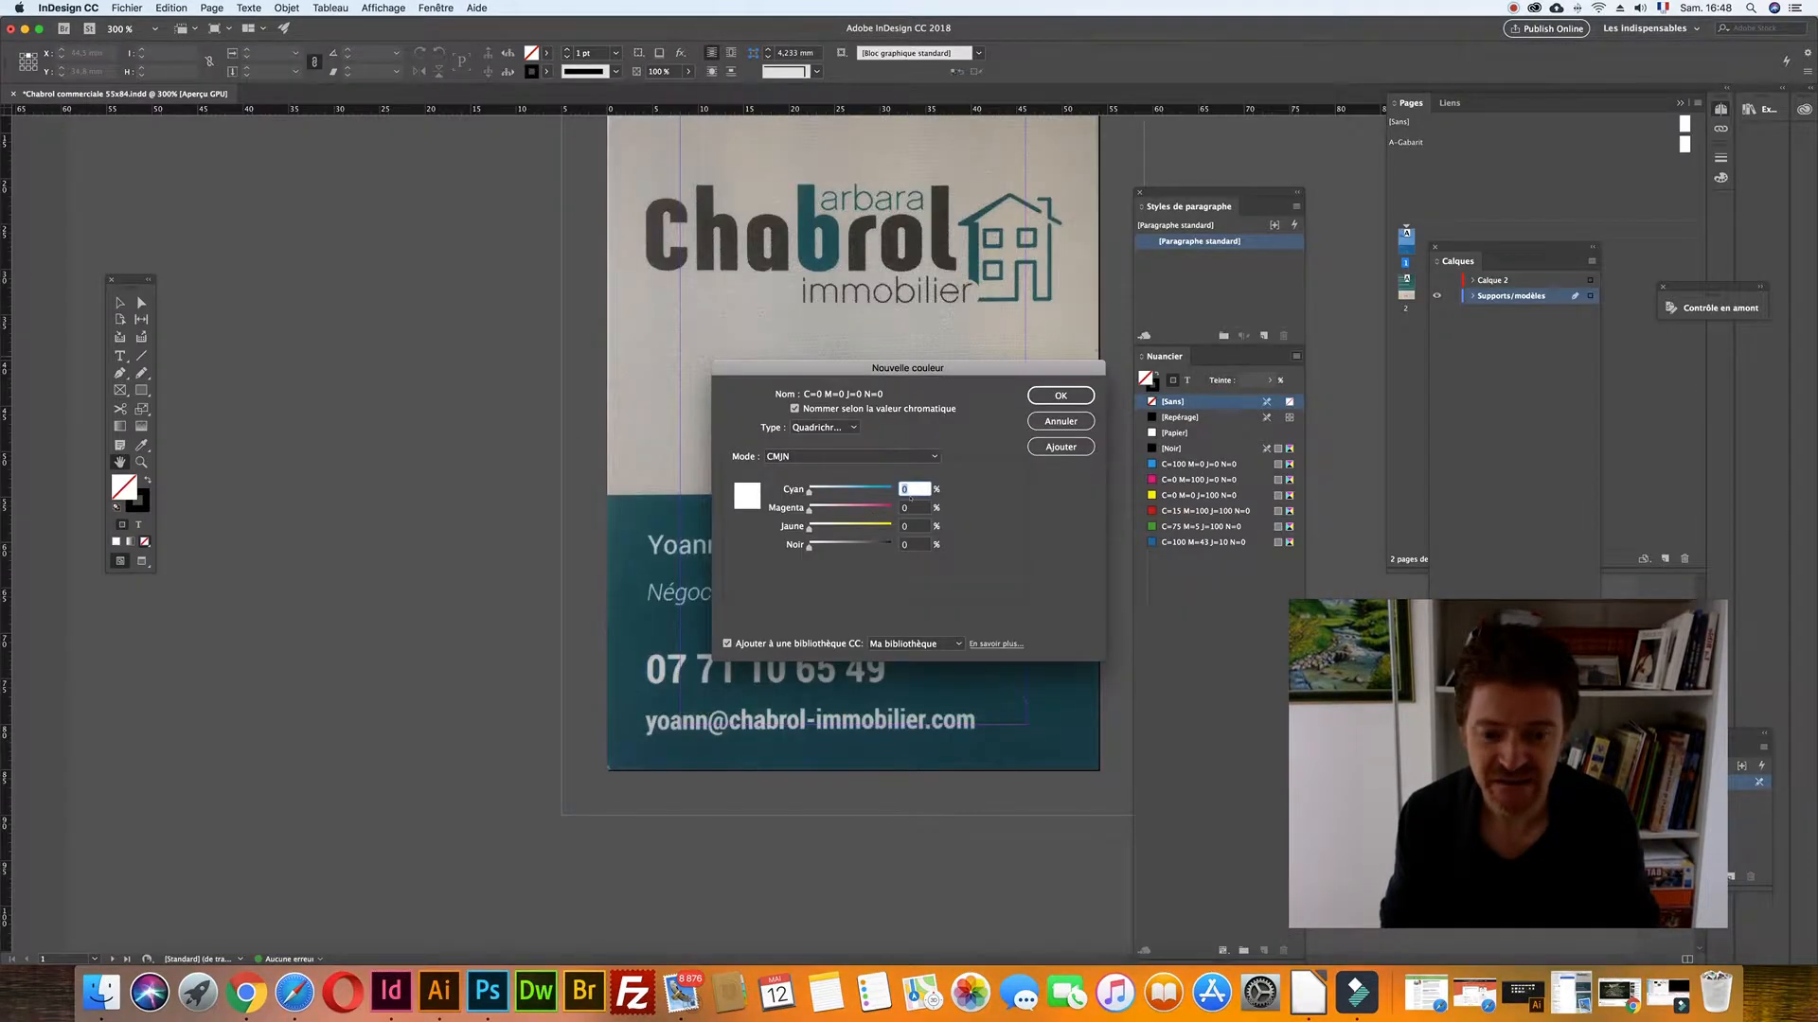
{"action": "type", "text": "98"}
{"action": "key", "text": "Tab"}
{"action": "type", "text": "45"}
{"action": "key", "text": "Tab"}
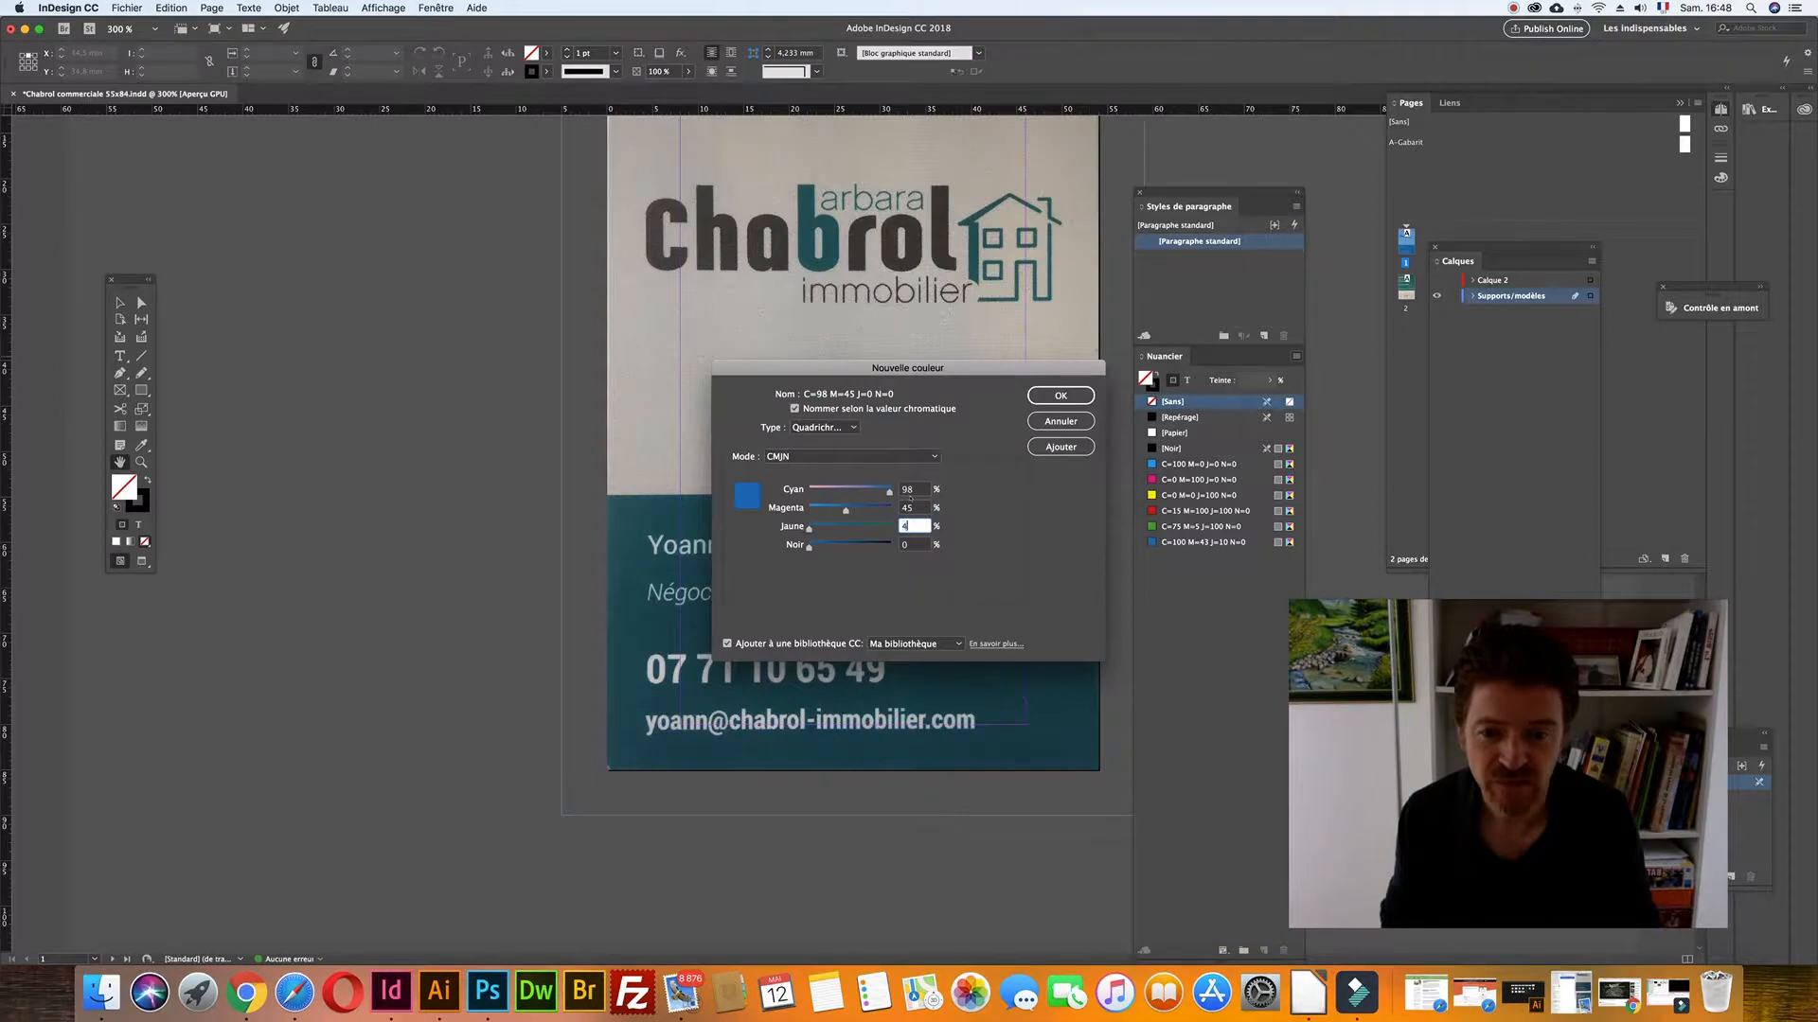
{"action": "type", "text": "42"}
{"action": "key", "text": "Tab"}
{"action": "type", "text": "14"}
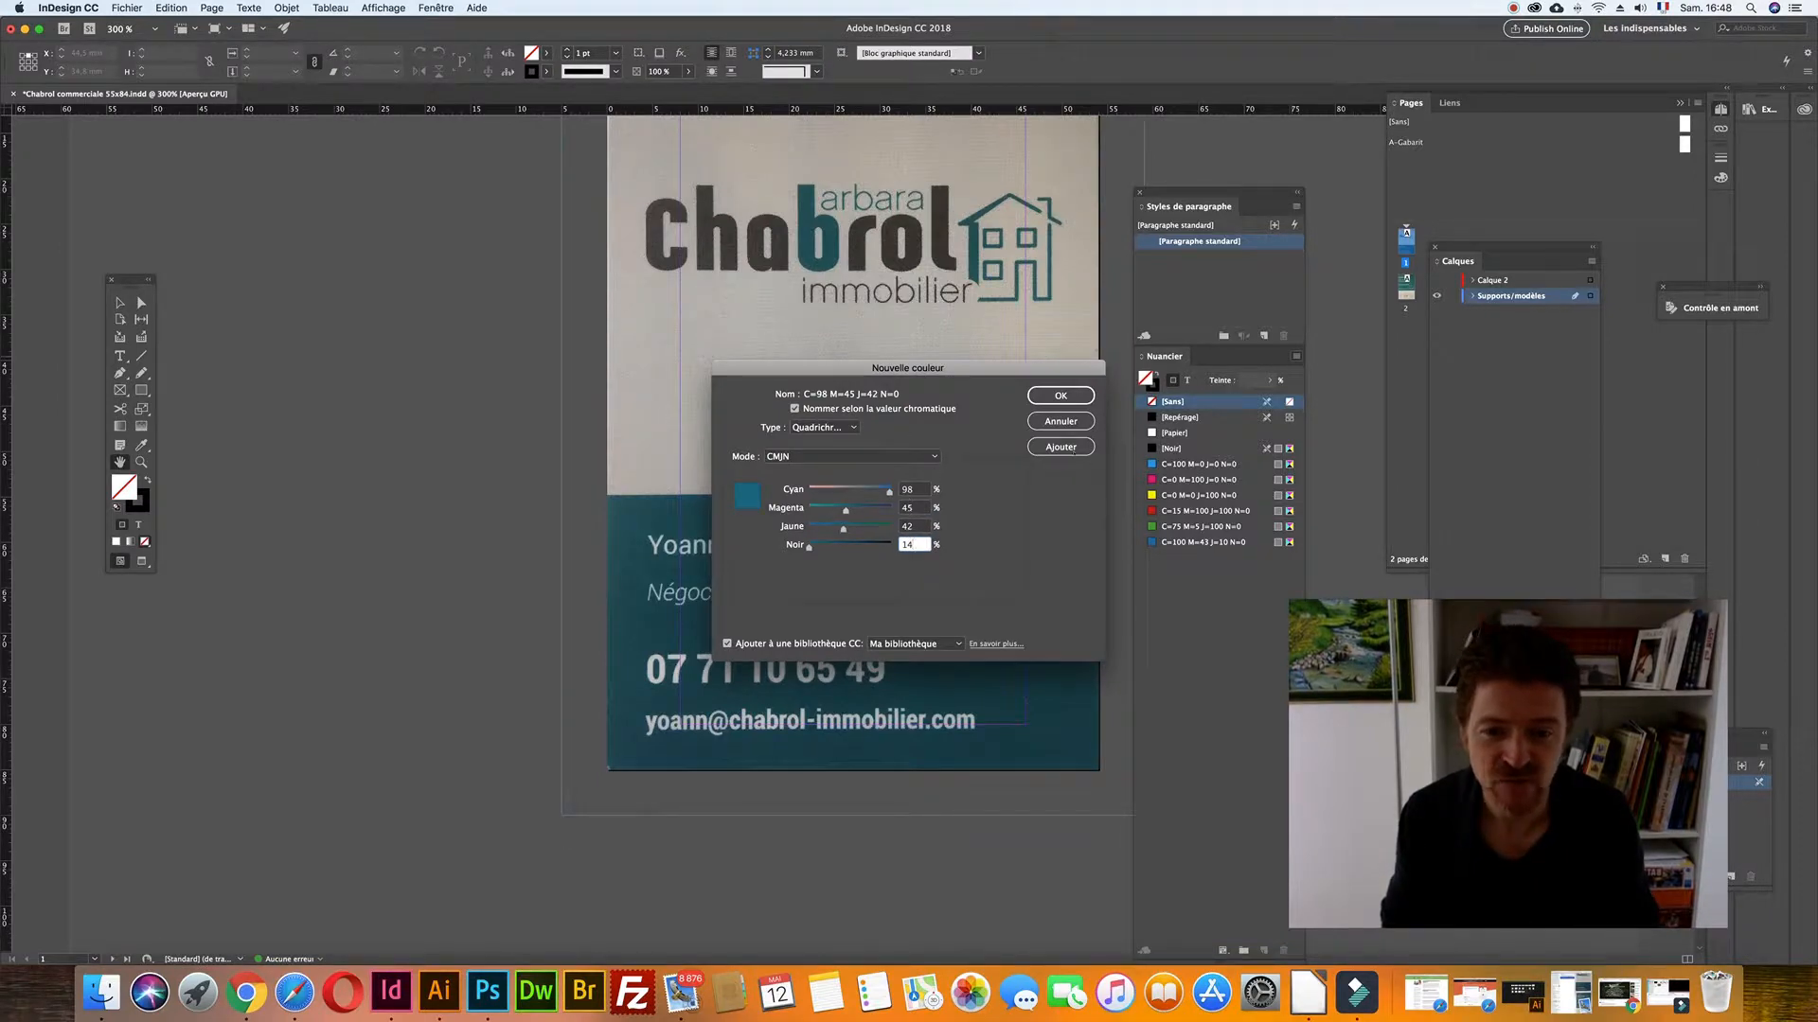
- Name the swatch Chabrol bleu vert instead of its colour values and add it
{"action": "left_click", "coordinate": [794, 409]}
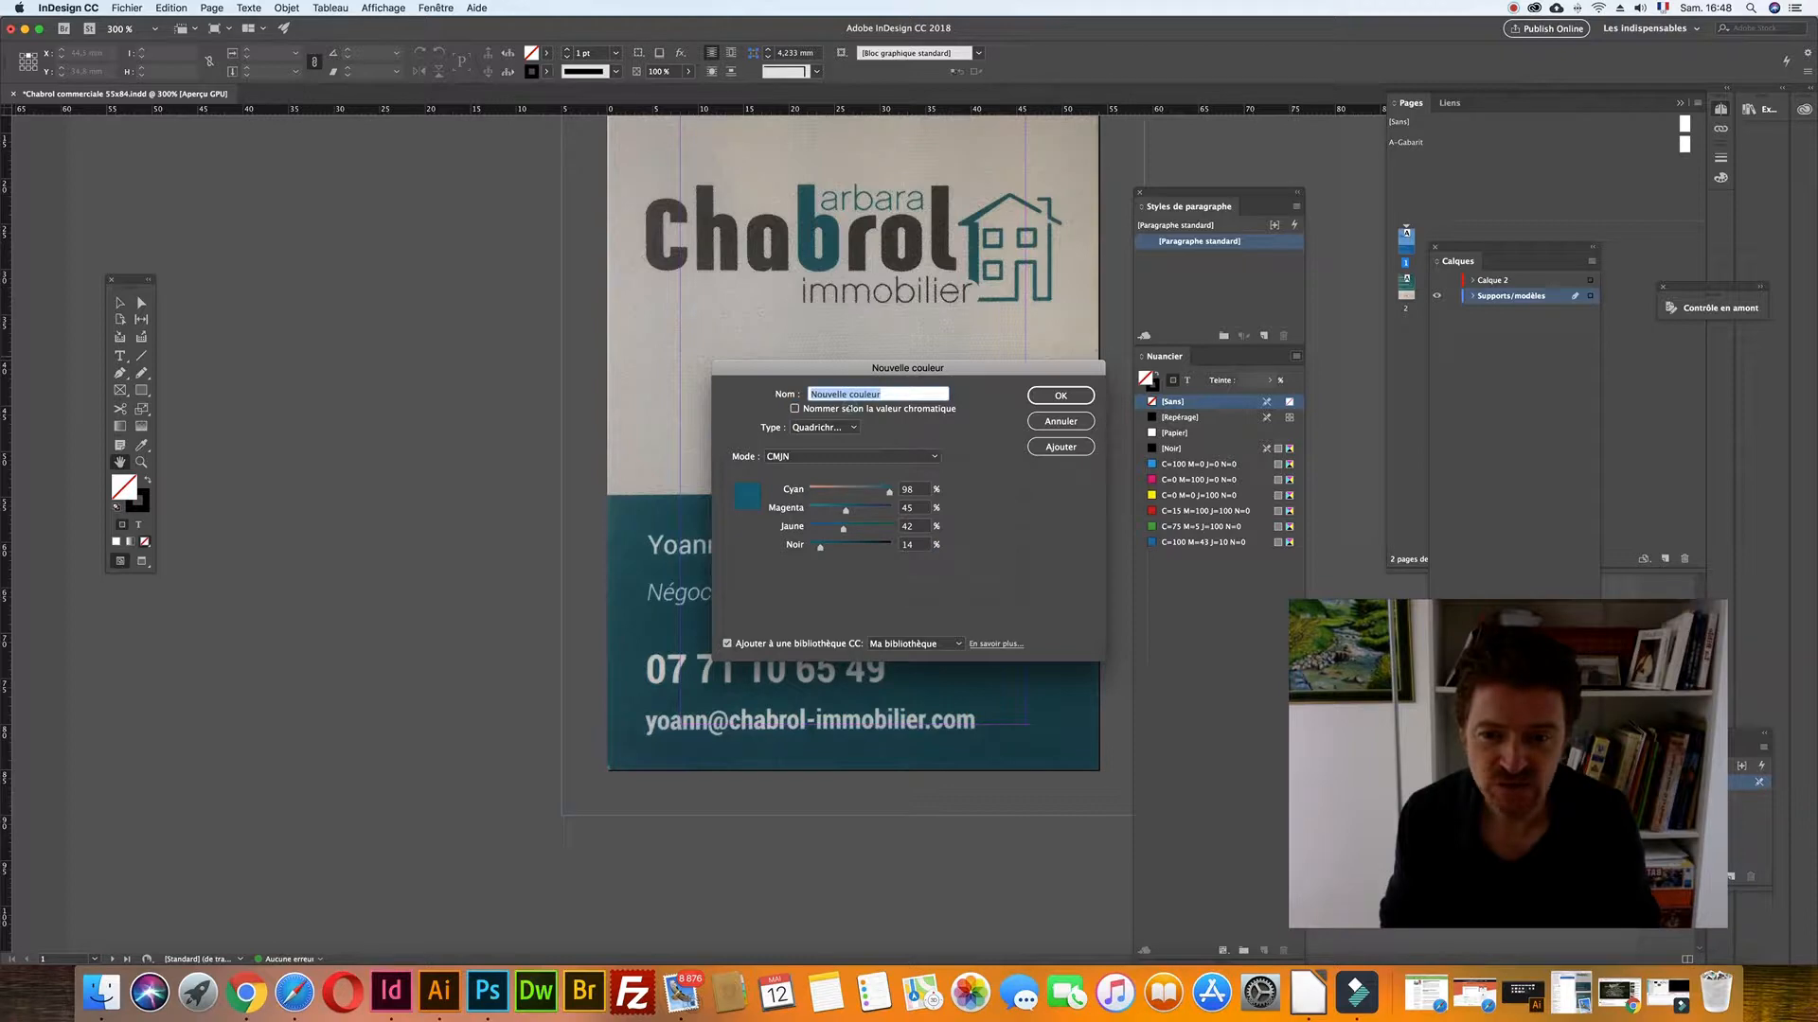
{"action": "left_click", "coordinate": [795, 409]}
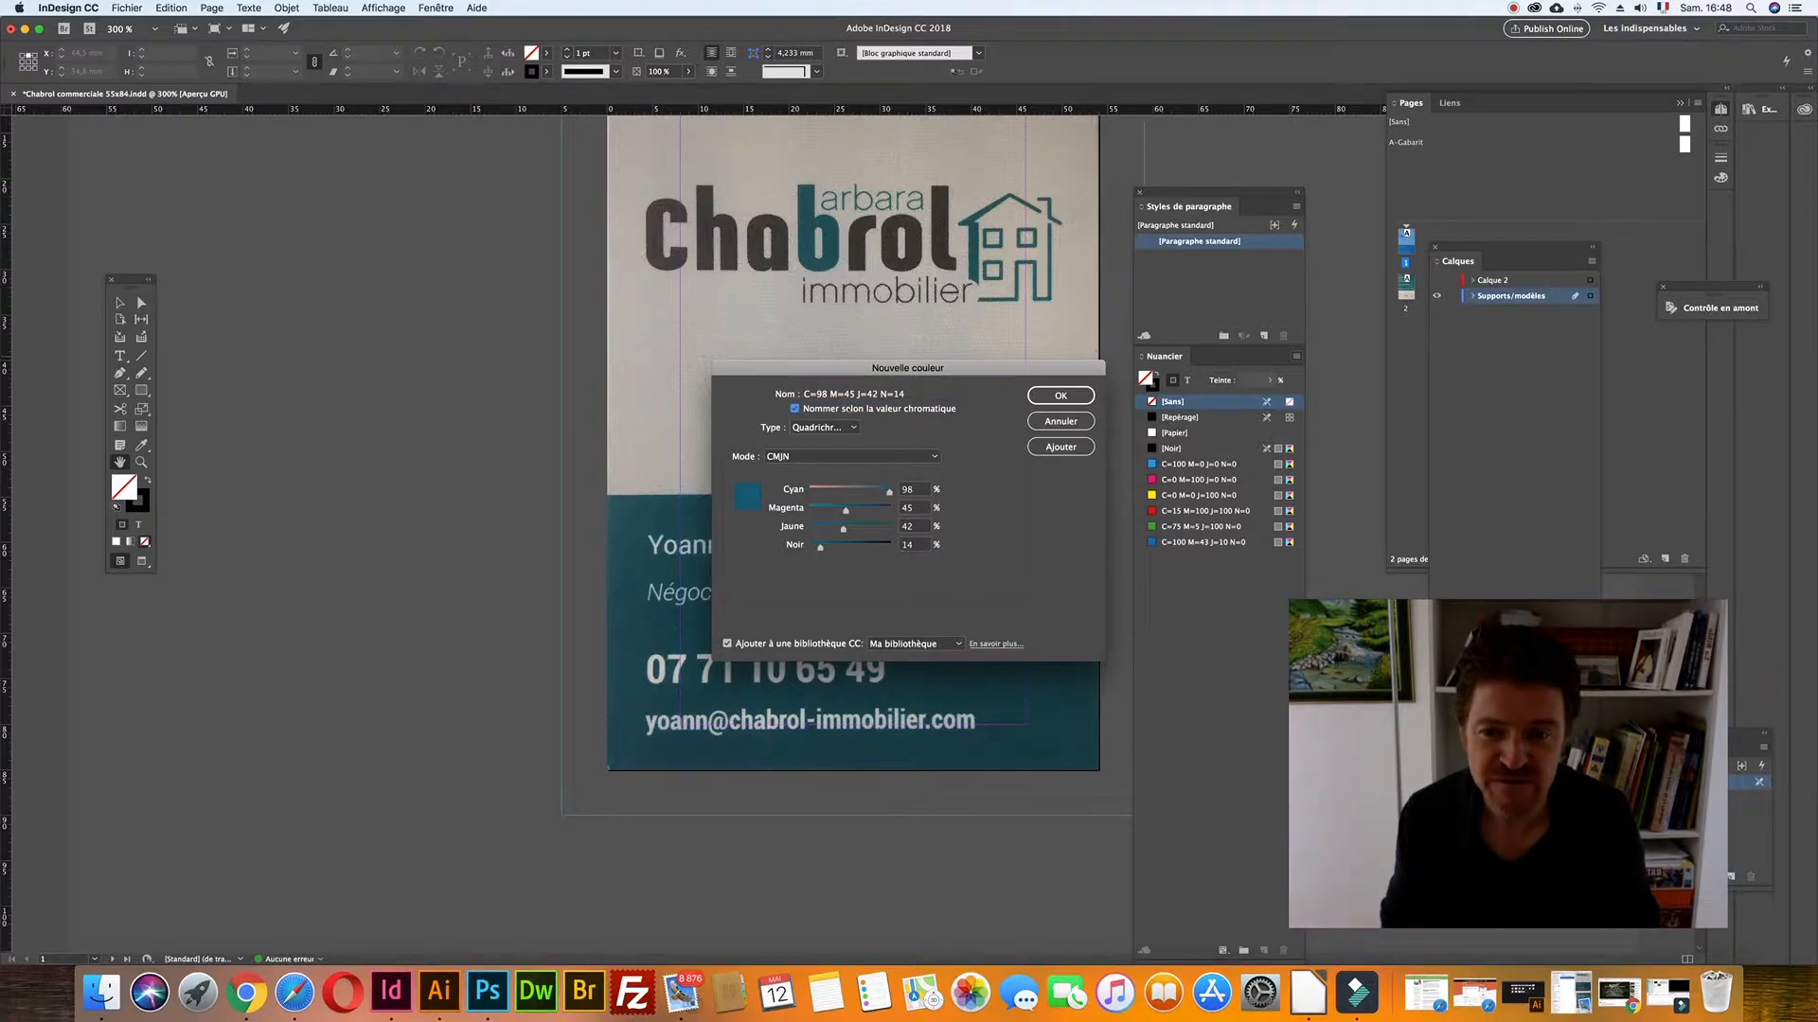
{"action": "left_click", "coordinate": [795, 409]}
{"action": "type", "text": "Cha"}
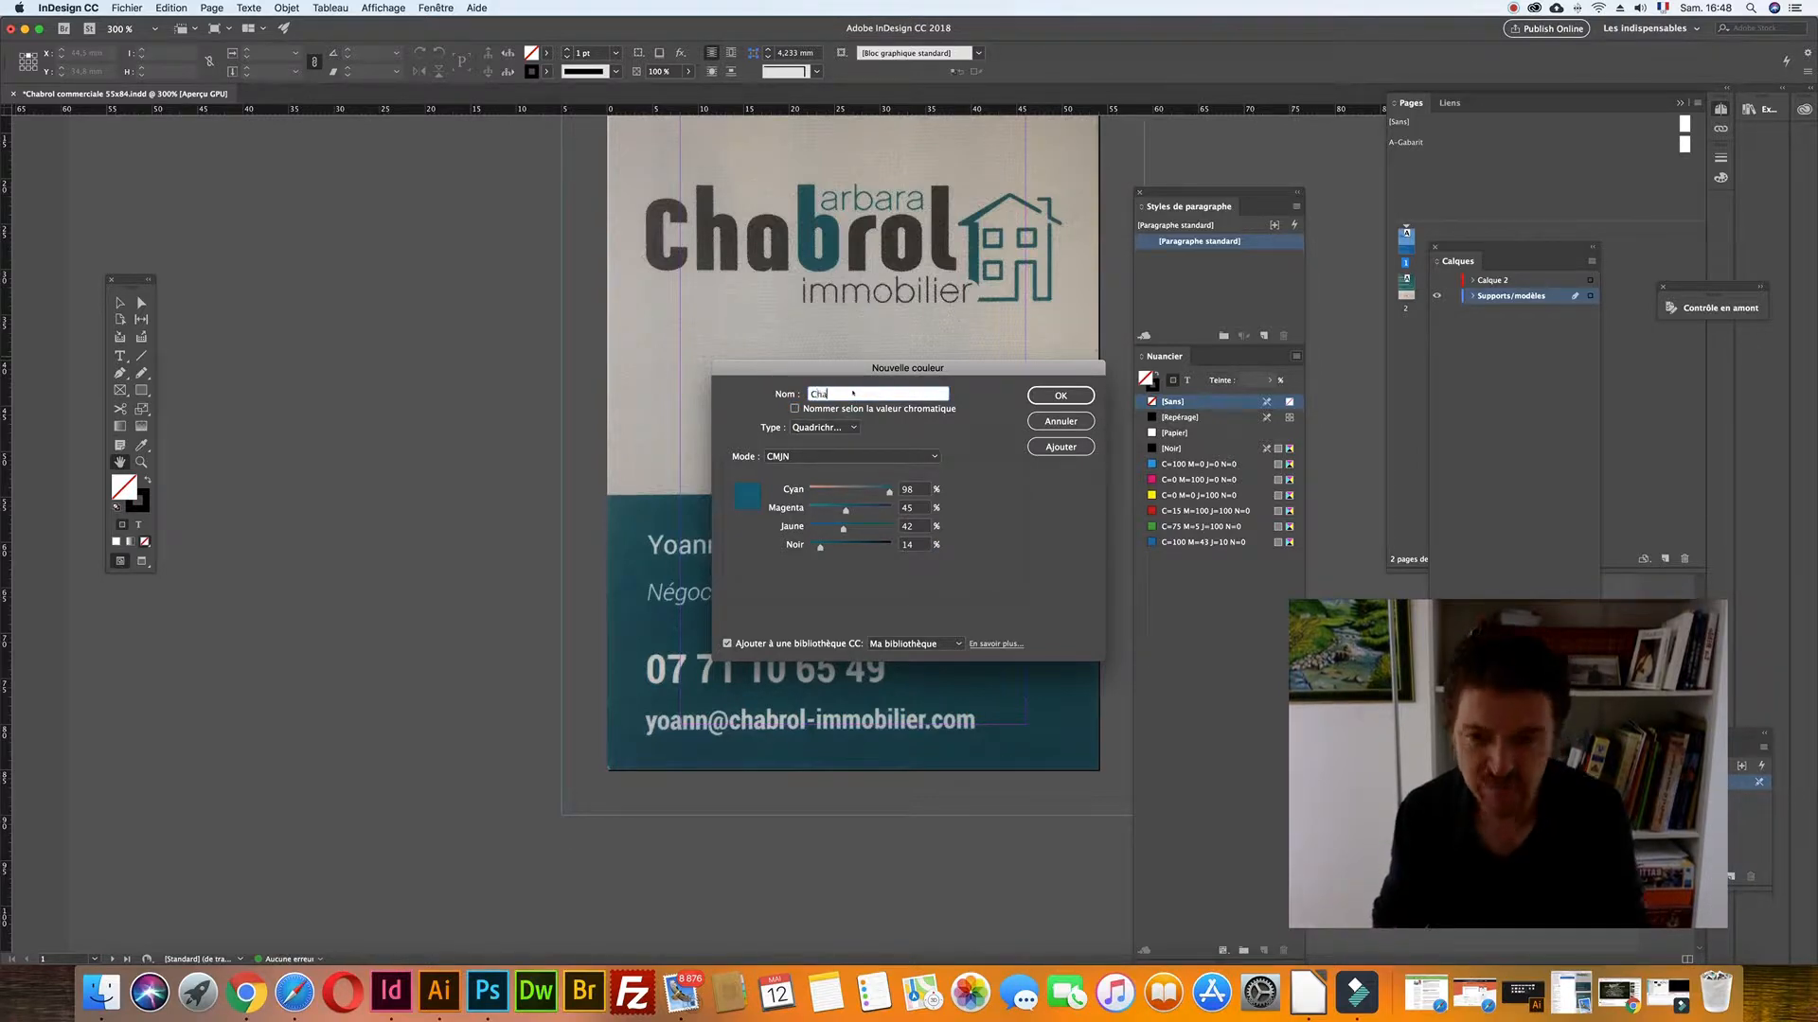
{"action": "type", "text": "brol bleu"}
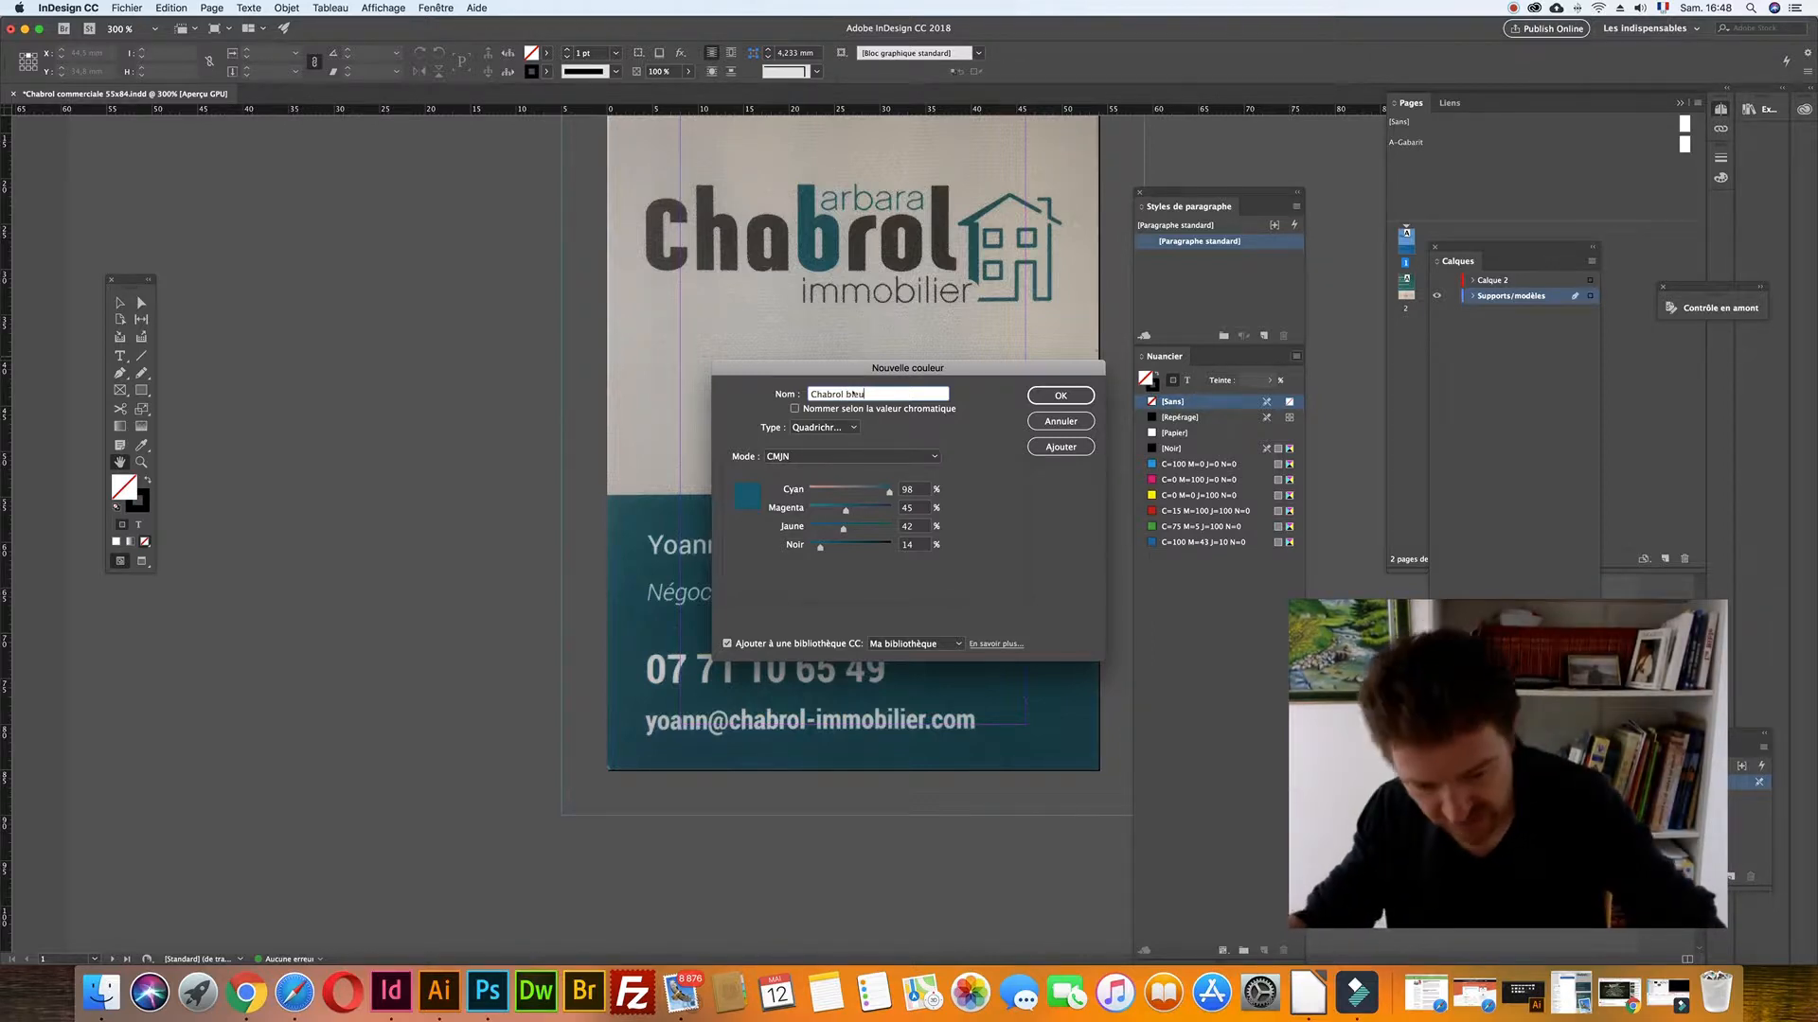
{"action": "type", "text": " vert"}
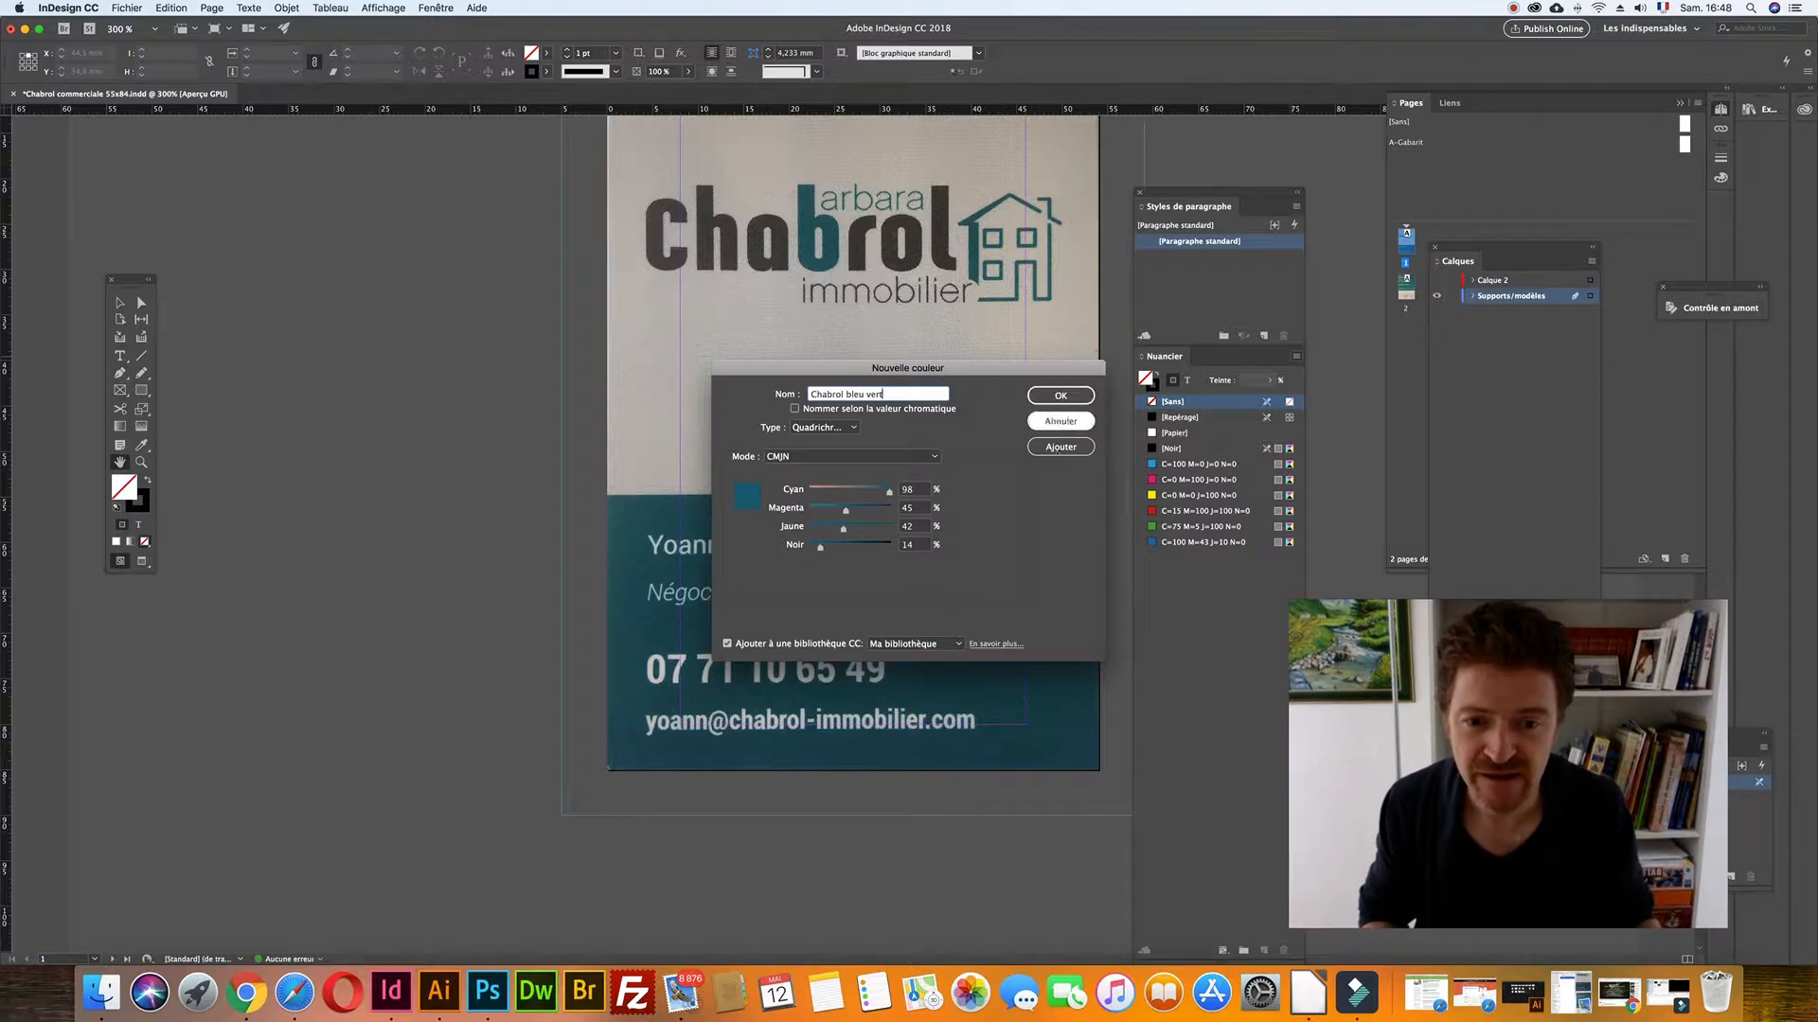
{"action": "left_click", "coordinate": [1054, 446]}
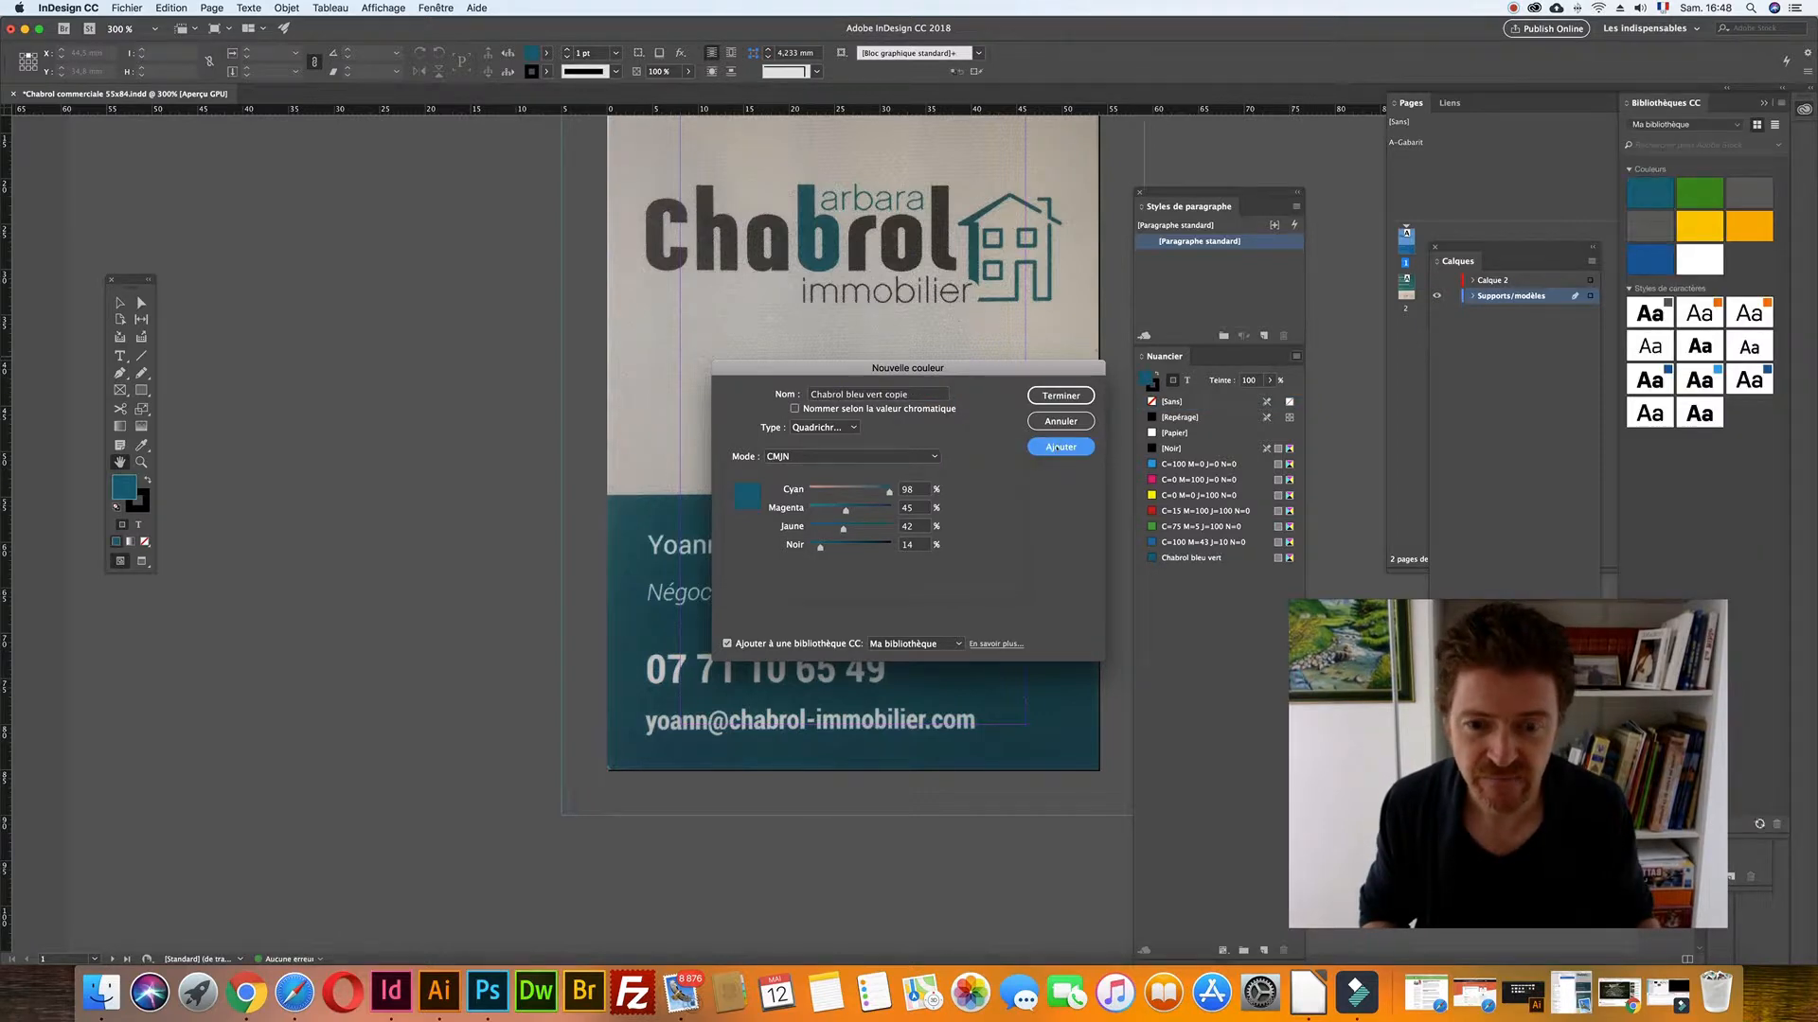
{"action": "key", "text": "super+Tab"}
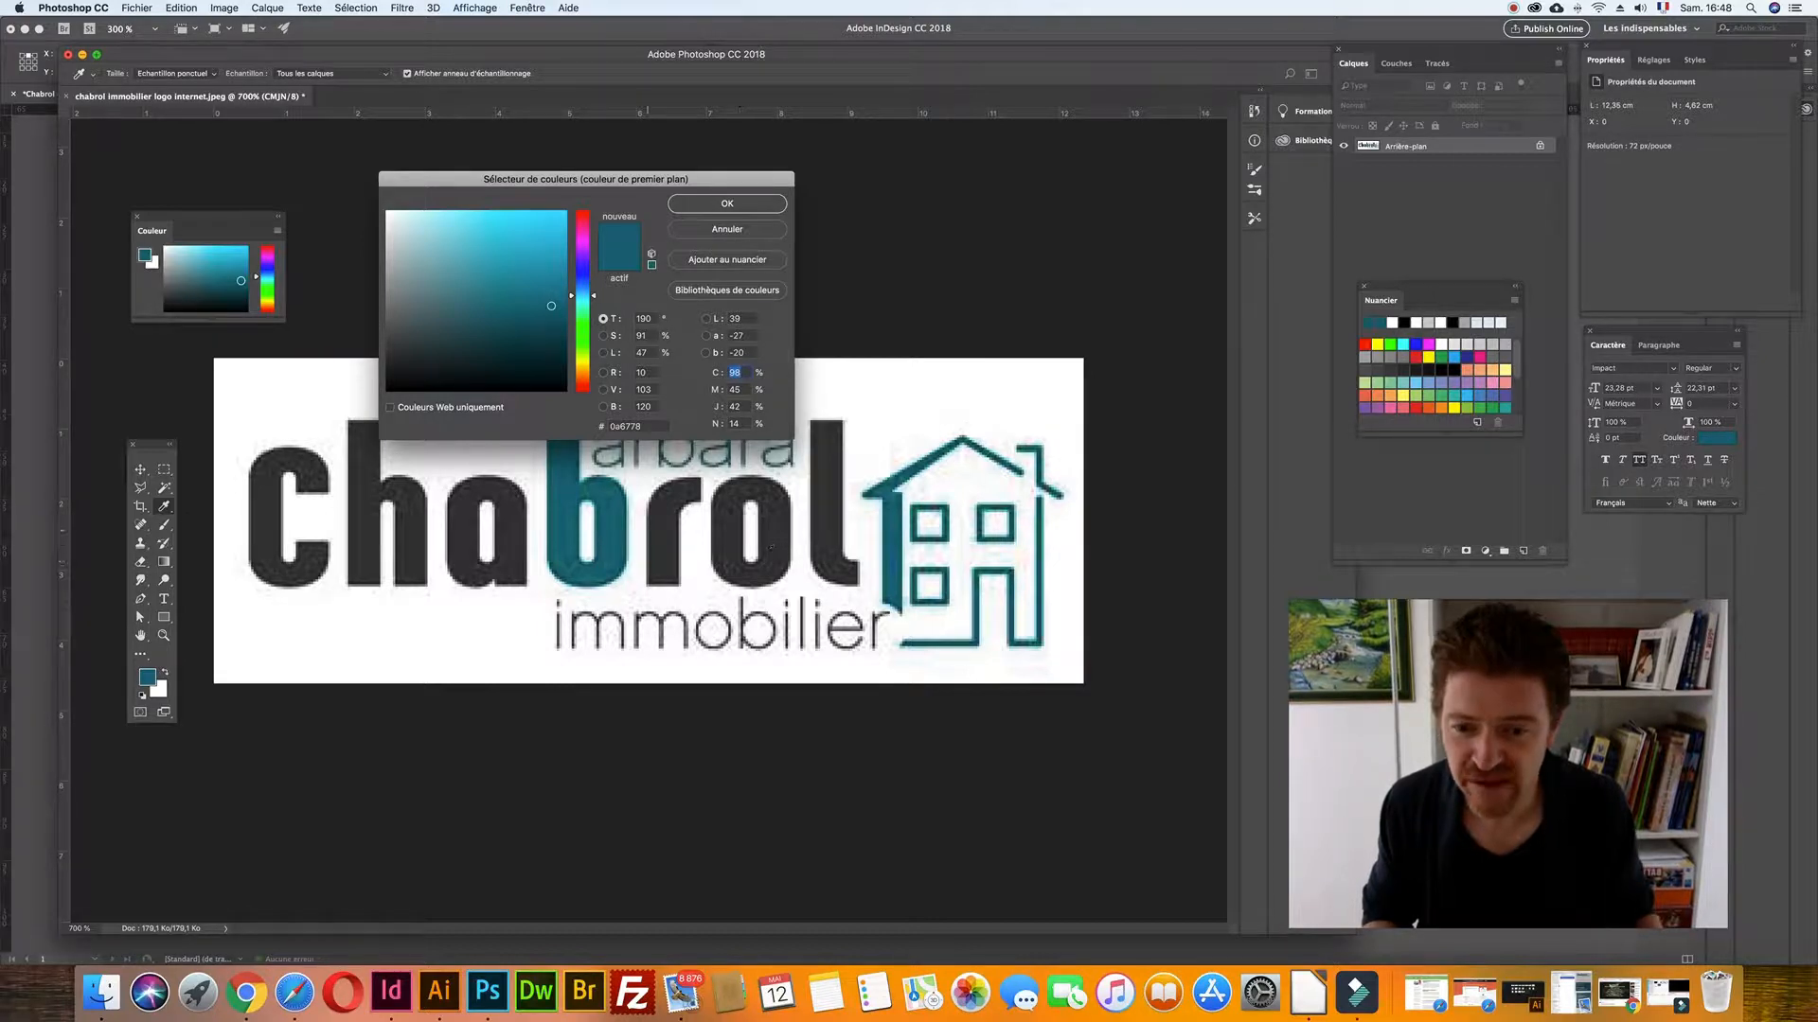
- Sample the logo lettering's dark grey in Photoshop and close InDesign's open colour dialog
{"action": "left_click", "coordinate": [662, 522]}
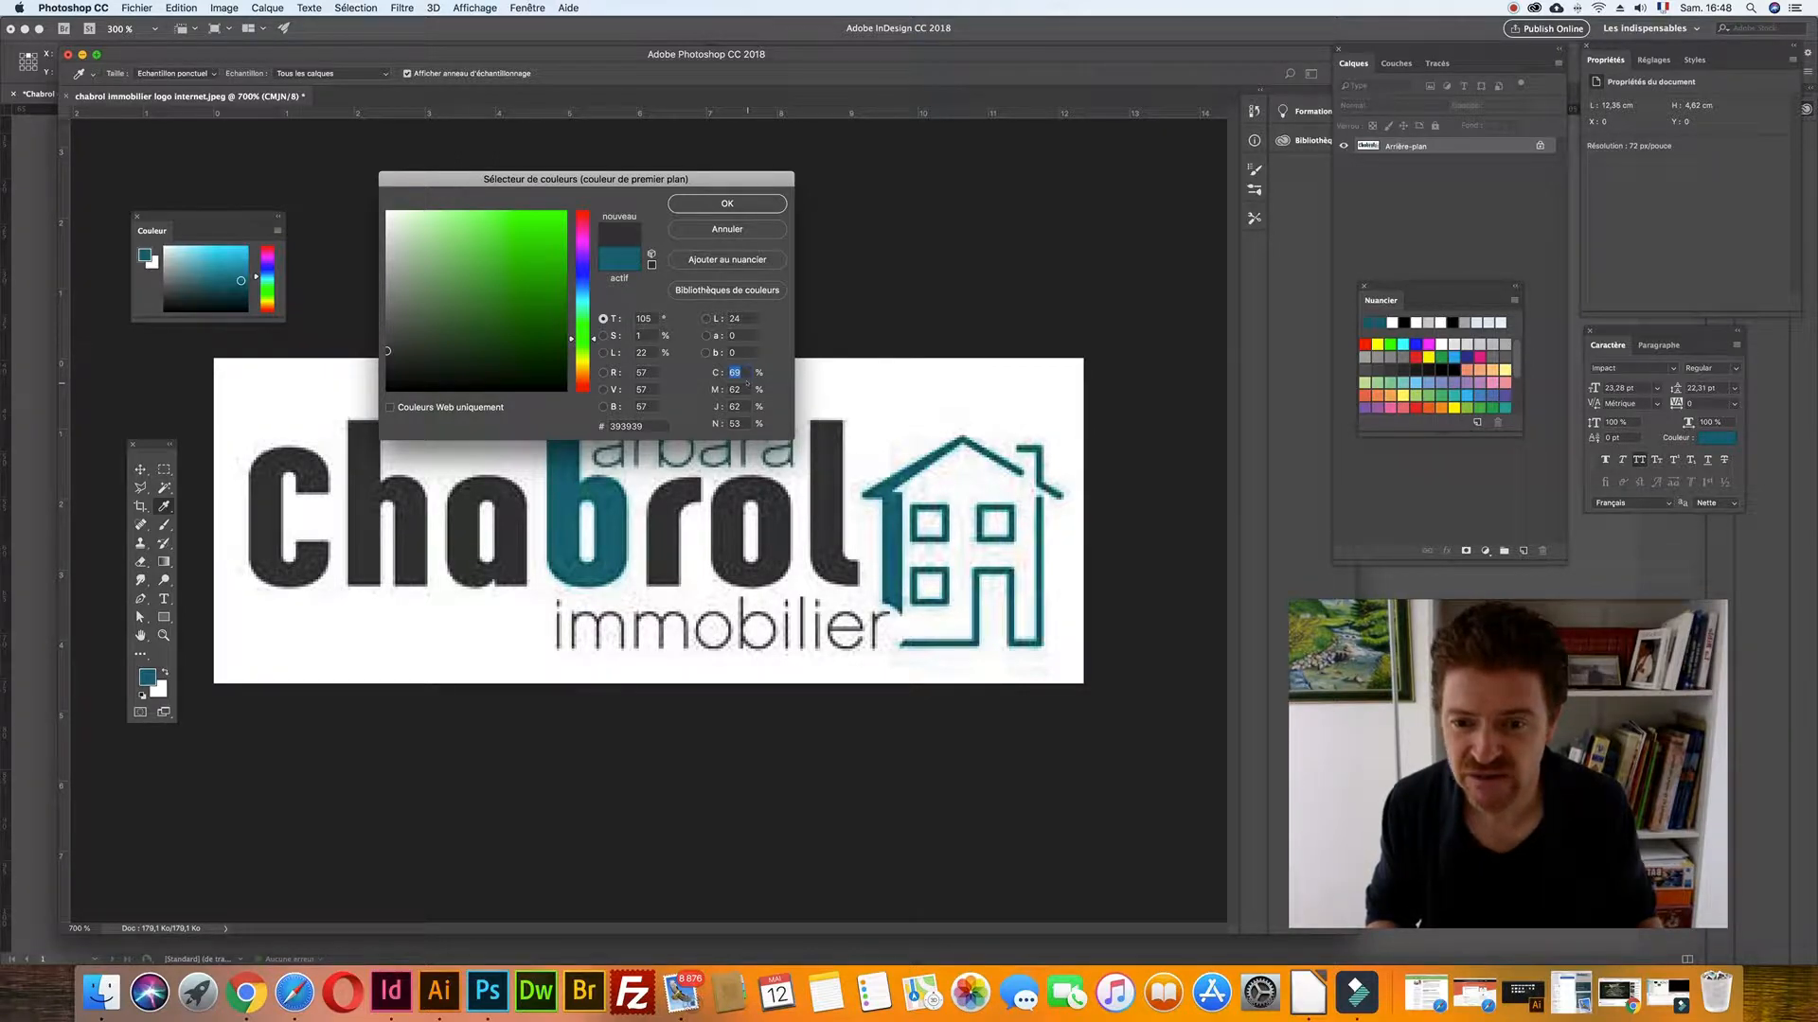
{"action": "key", "text": "super+Tab"}
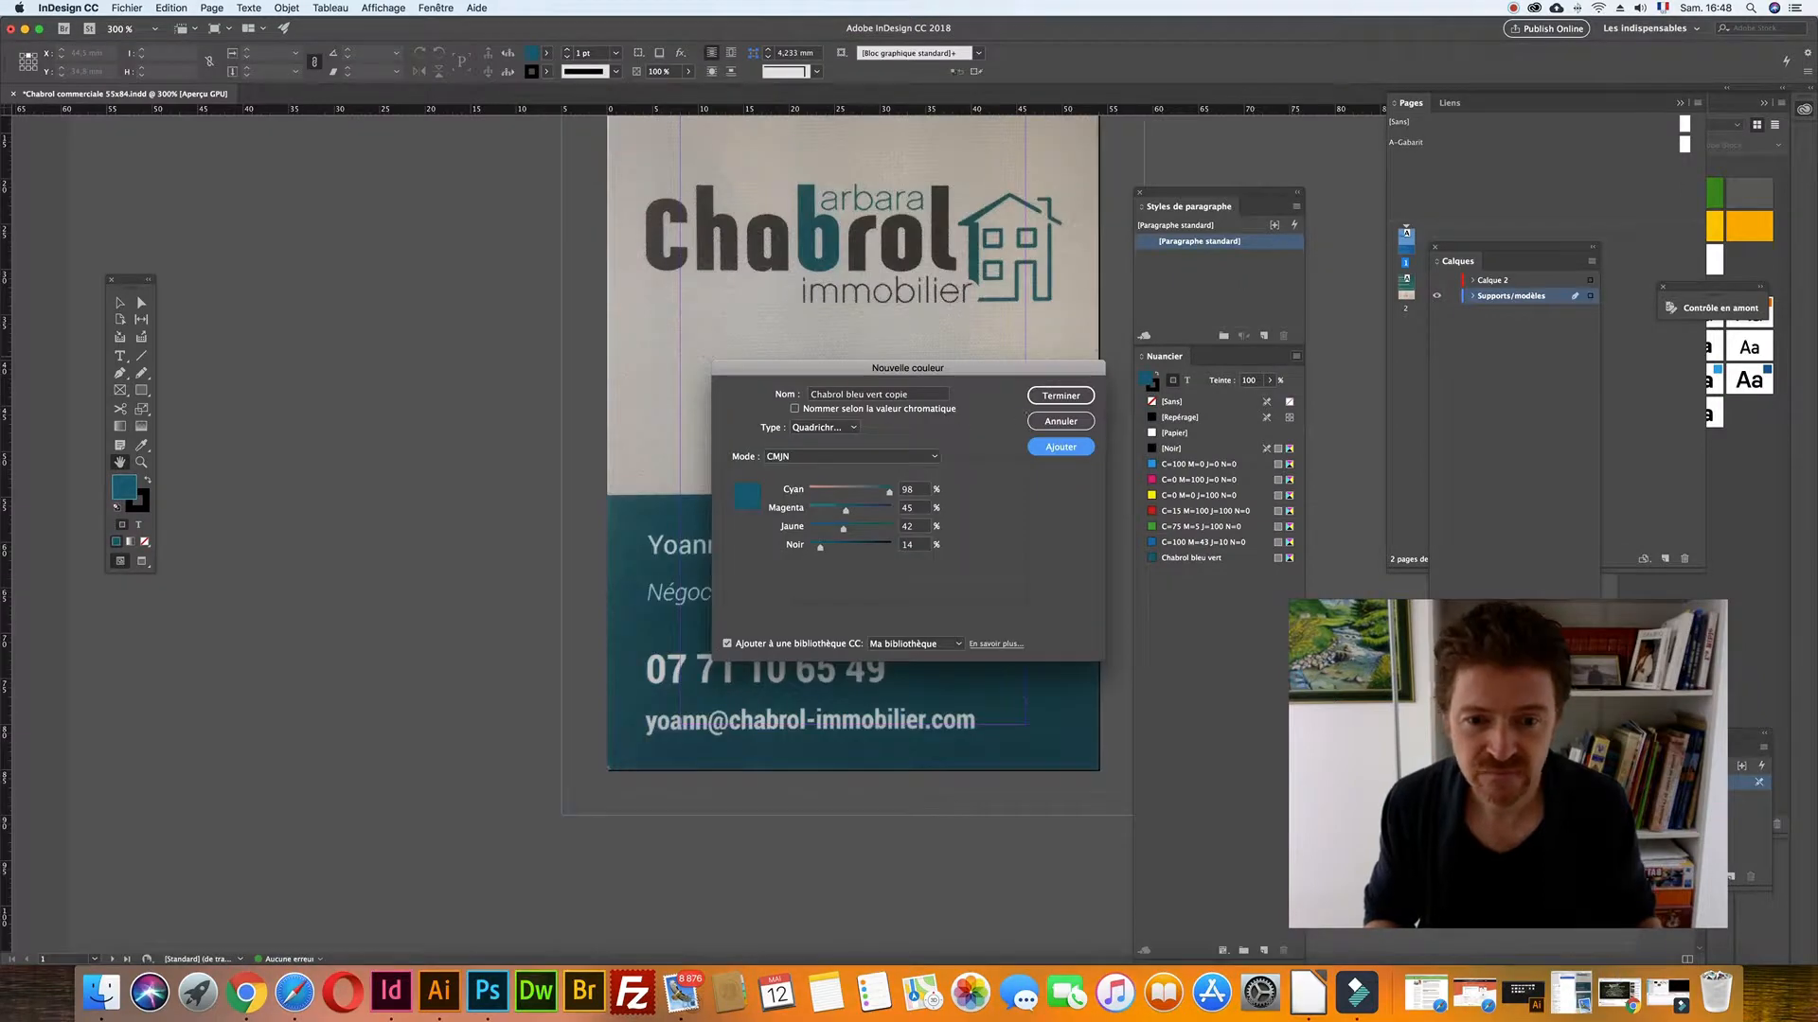
{"action": "left_click", "coordinate": [1043, 398]}
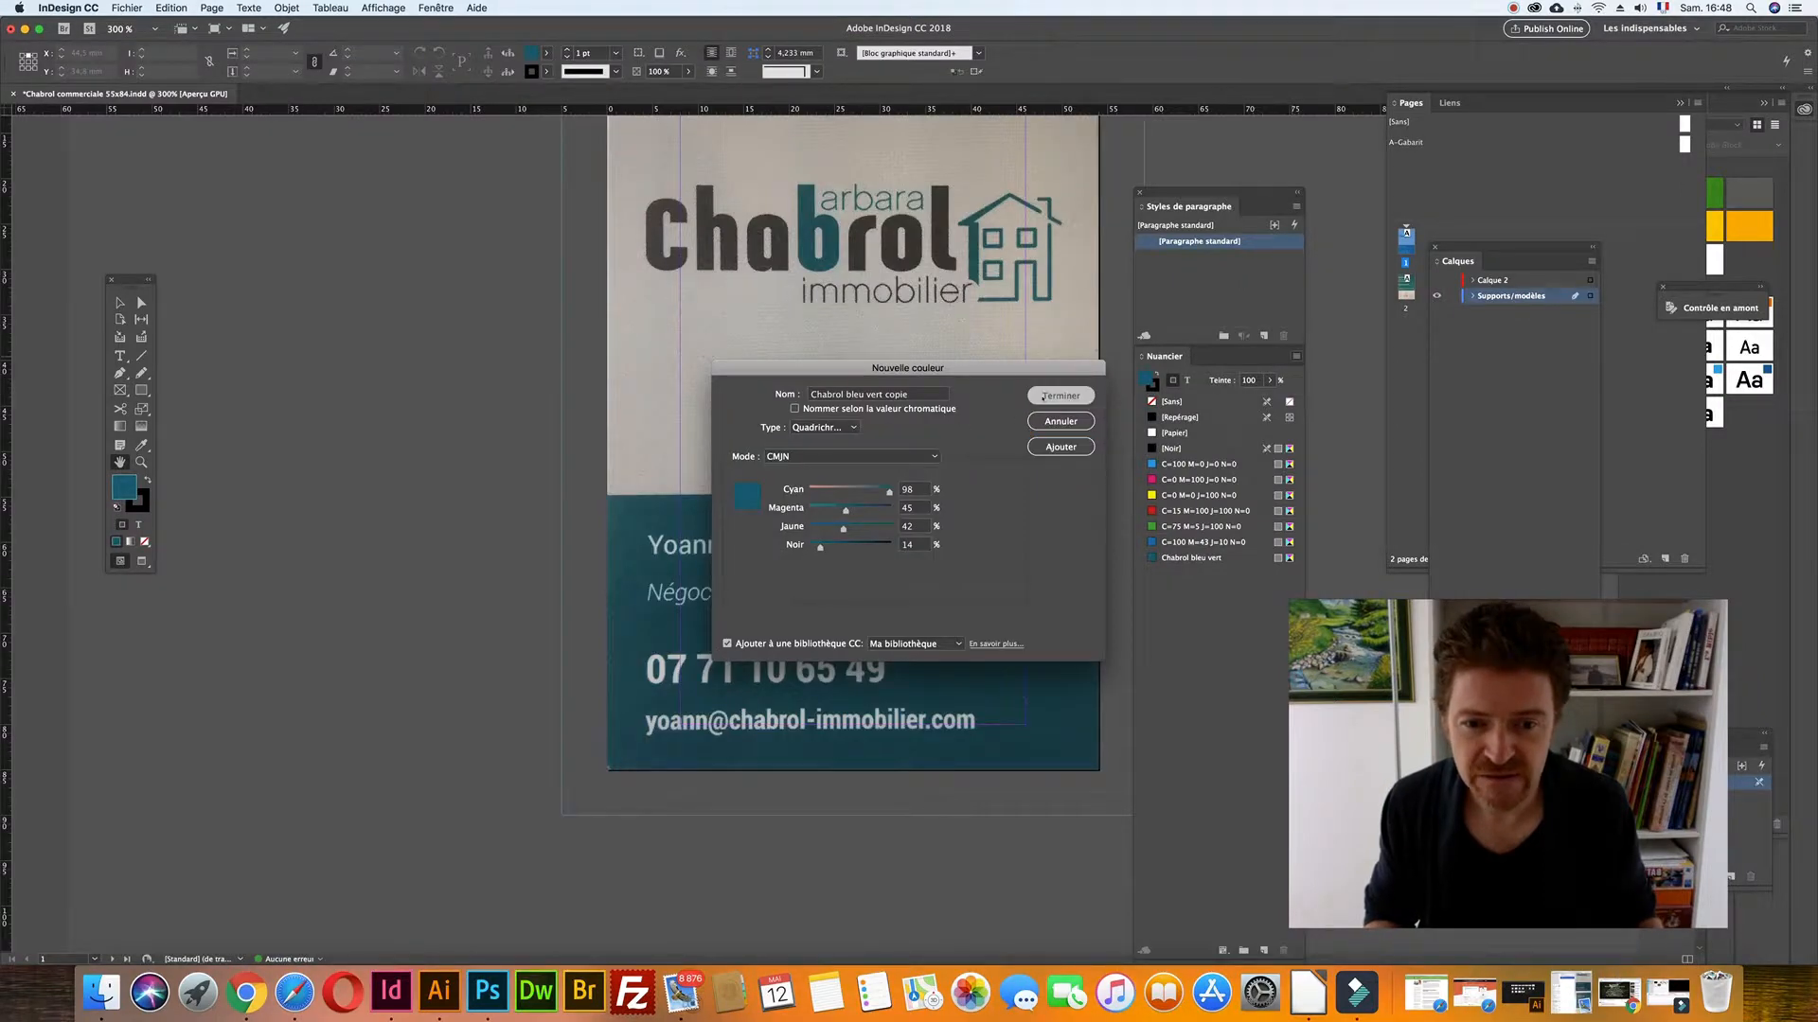
- Start a new colour swatch with C 69, M 62, J 62
{"action": "left_click", "coordinate": [1296, 356]}
{"action": "left_click", "coordinate": [1344, 363]}
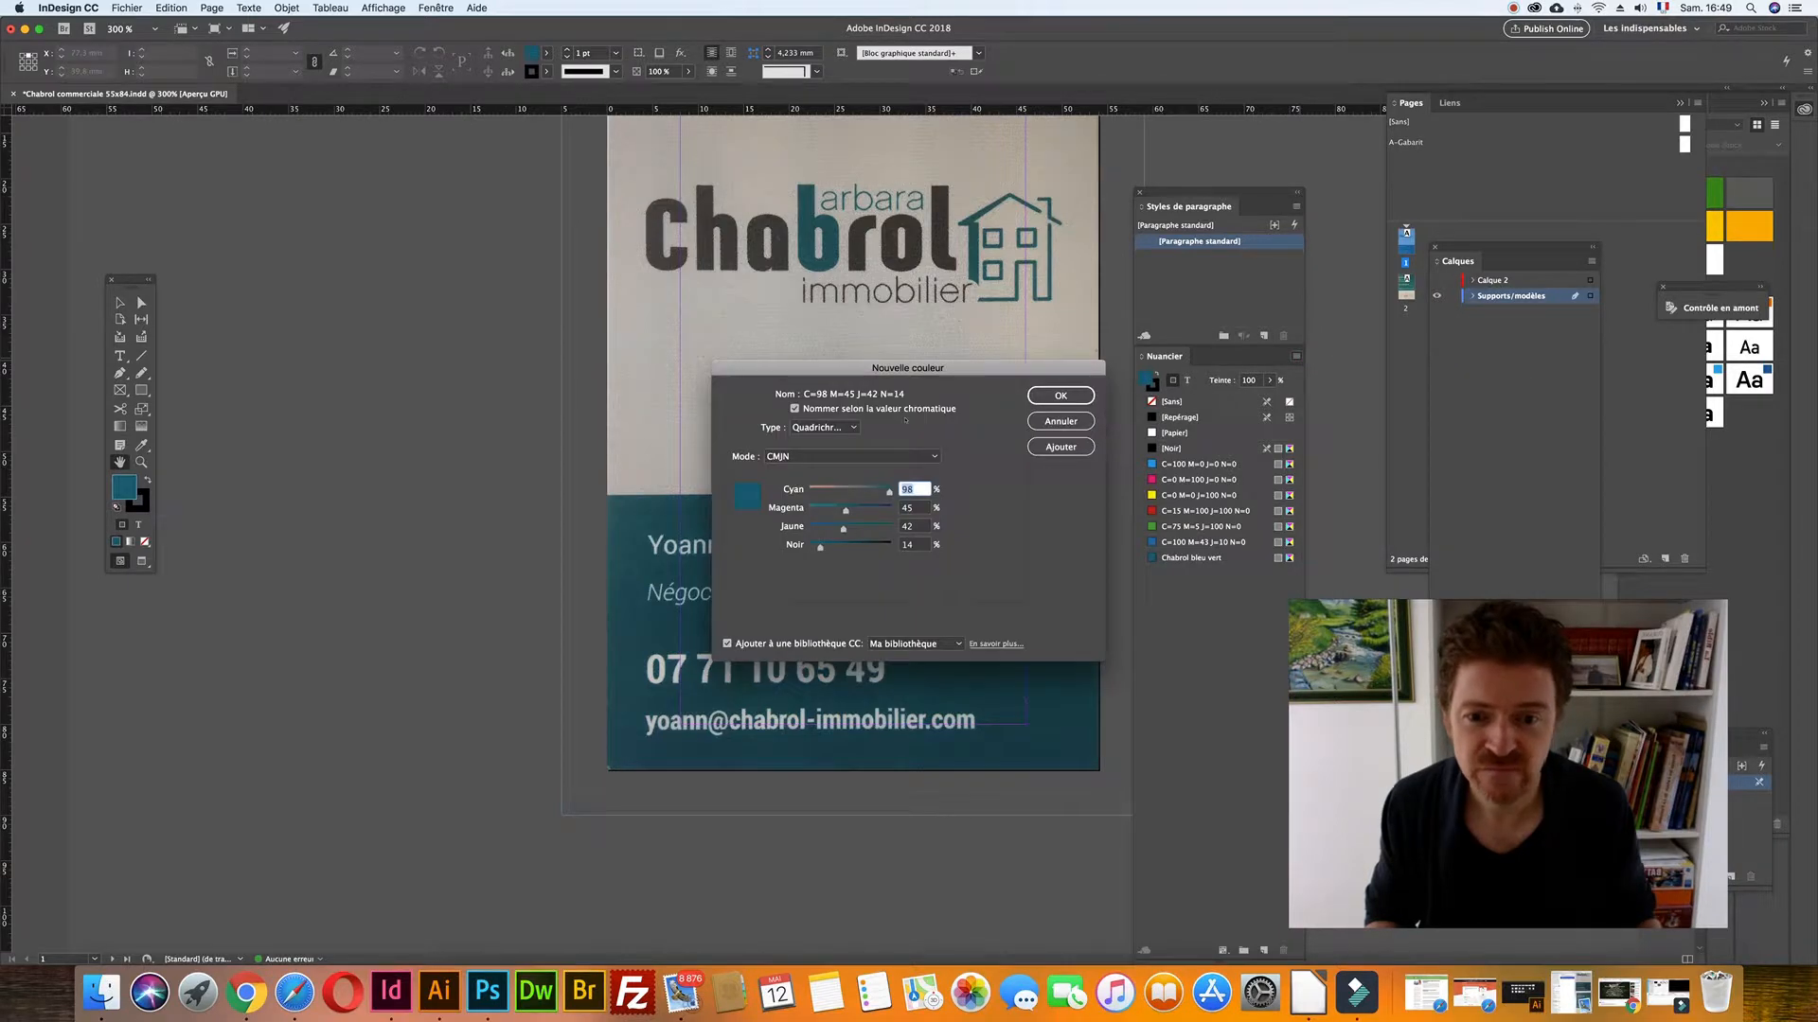
{"action": "type", "text": "69"}
{"action": "key", "text": "Tab"}
{"action": "type", "text": "62"}
{"action": "key", "text": "Tab"}
{"action": "type", "text": "6"}
{"action": "key", "text": "super+Tab"}
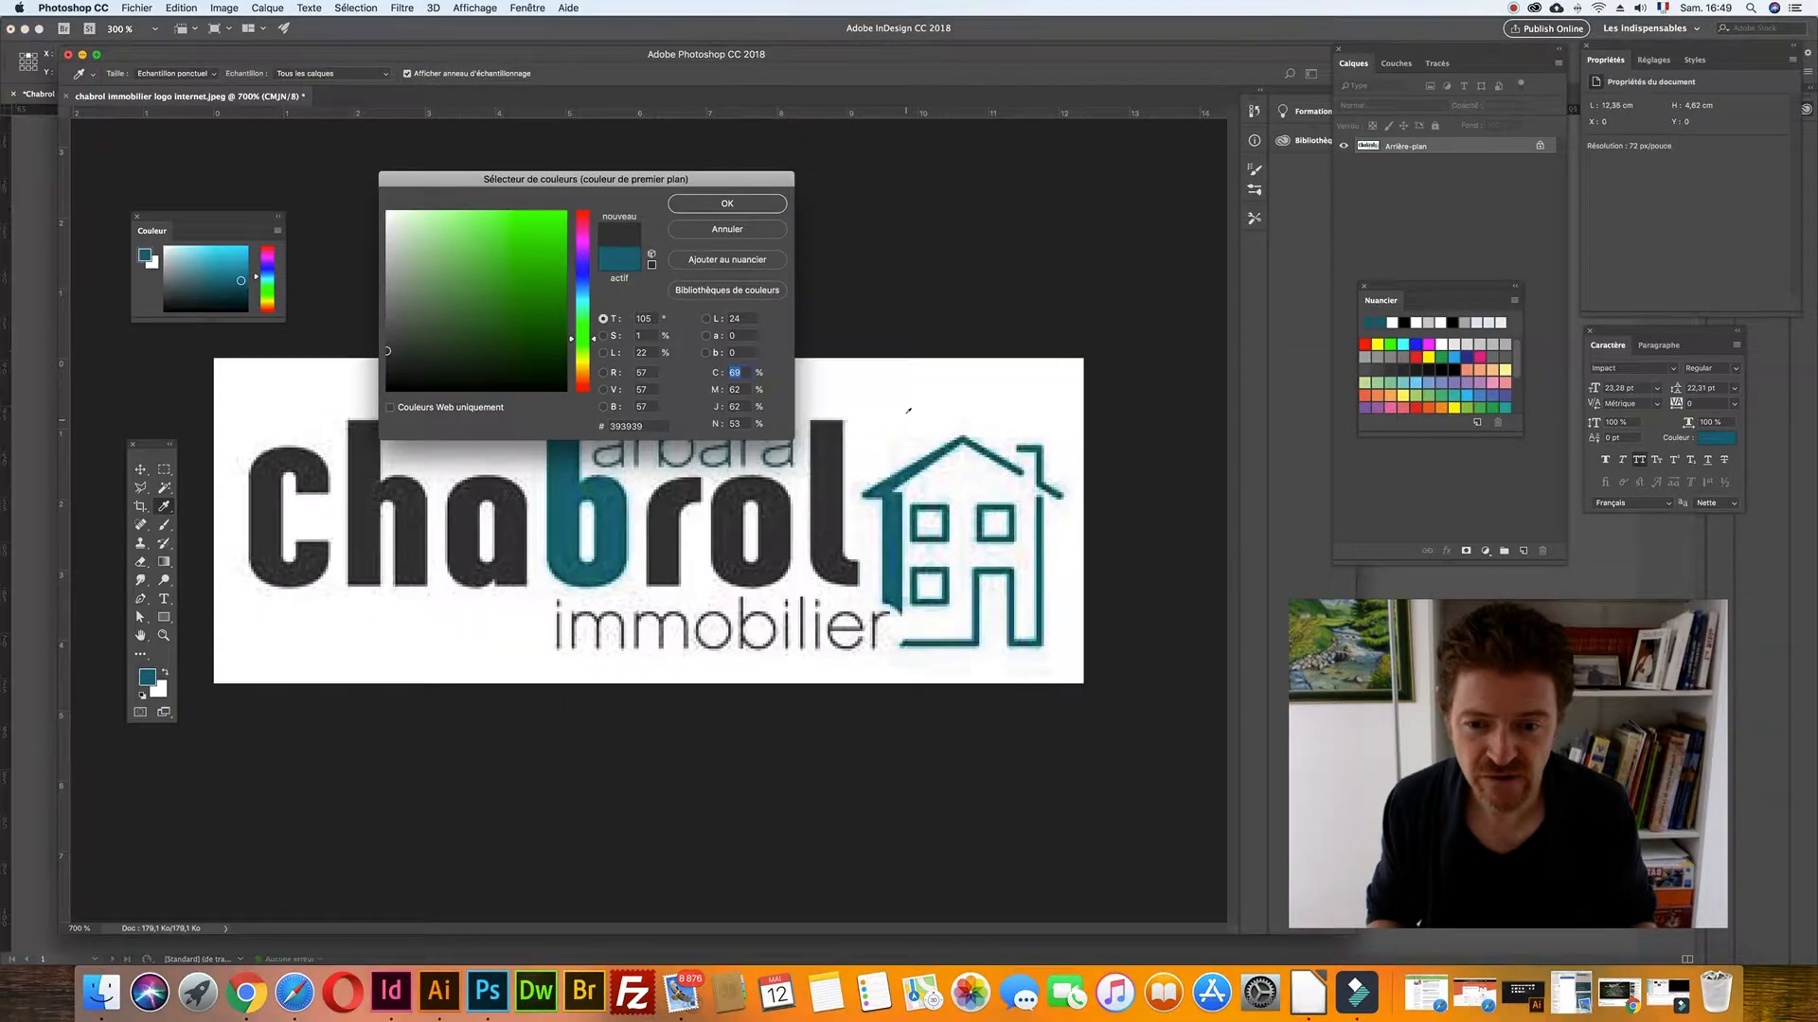
{"action": "key", "text": "super+Tab"}
{"action": "type", "text": "2"}
{"action": "key", "text": "Tab"}
- Set black to 53 and add the grey as a swatch named Chabrol gris
{"action": "type", "text": "53"}
{"action": "left_click", "coordinate": [845, 408]}
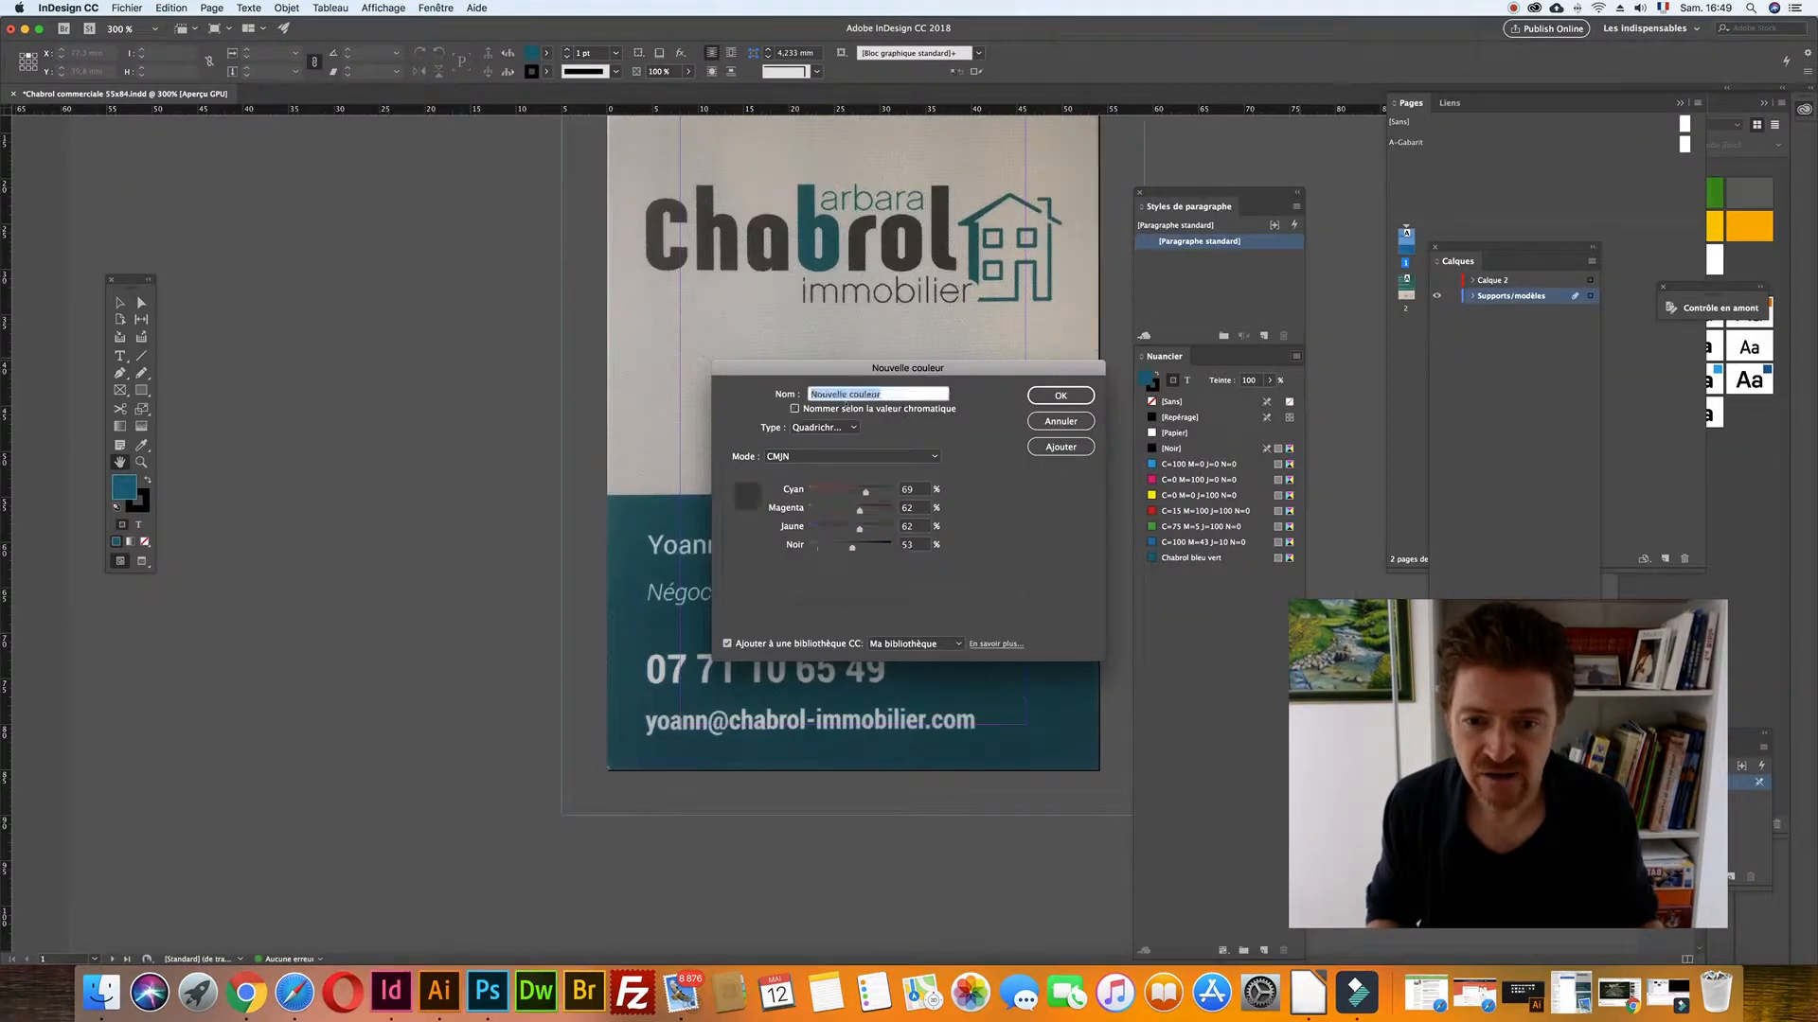
{"action": "type", "text": "Chabrol"}
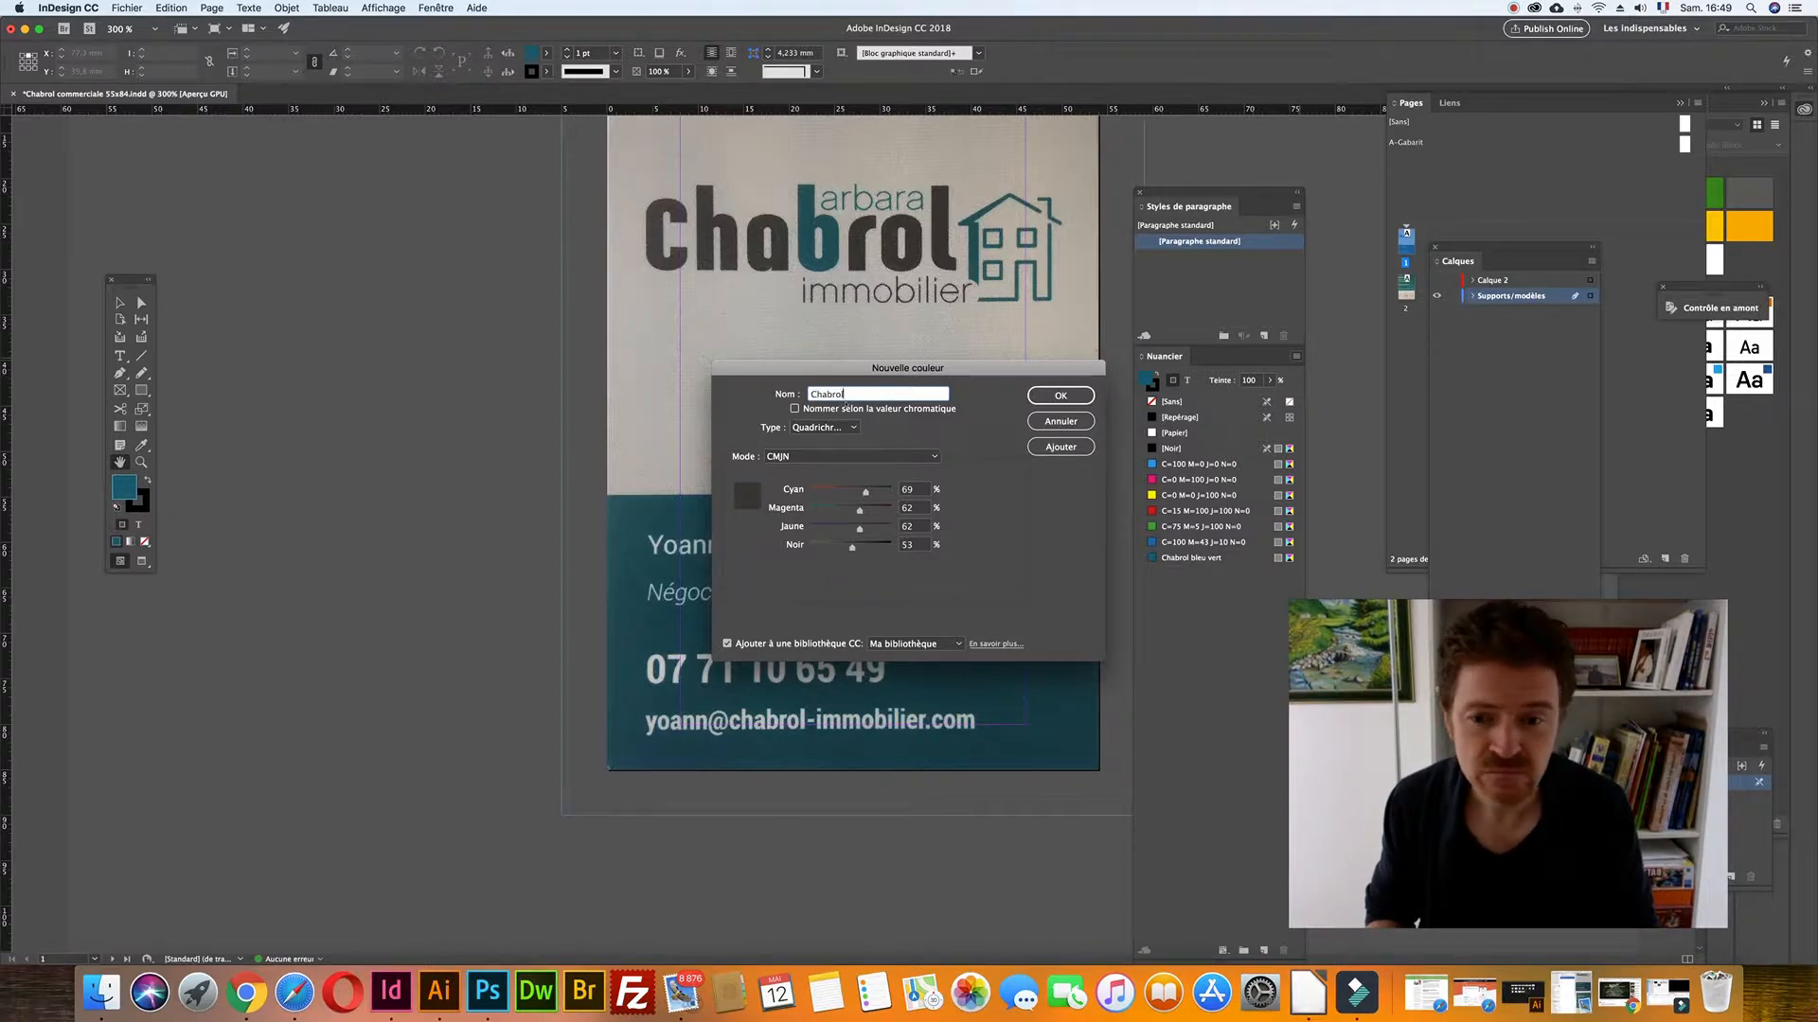
{"action": "type", "text": " gris"}
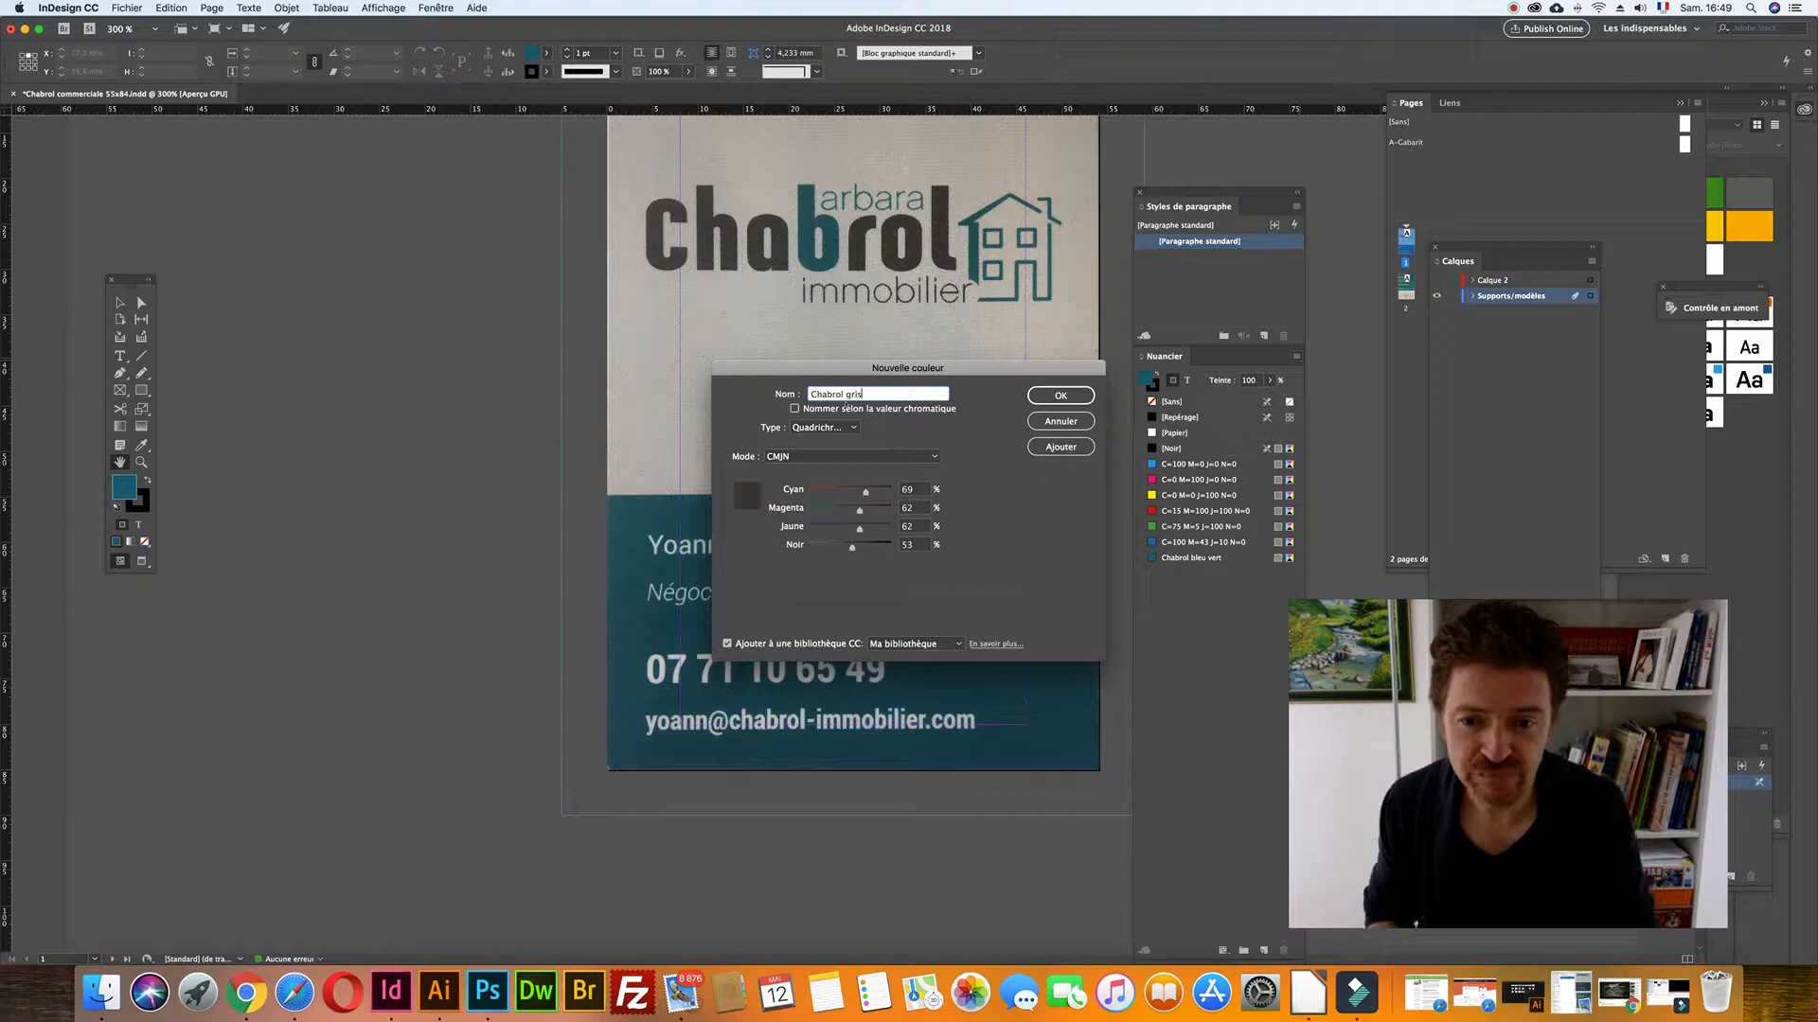
{"action": "left_click", "coordinate": [1060, 446]}
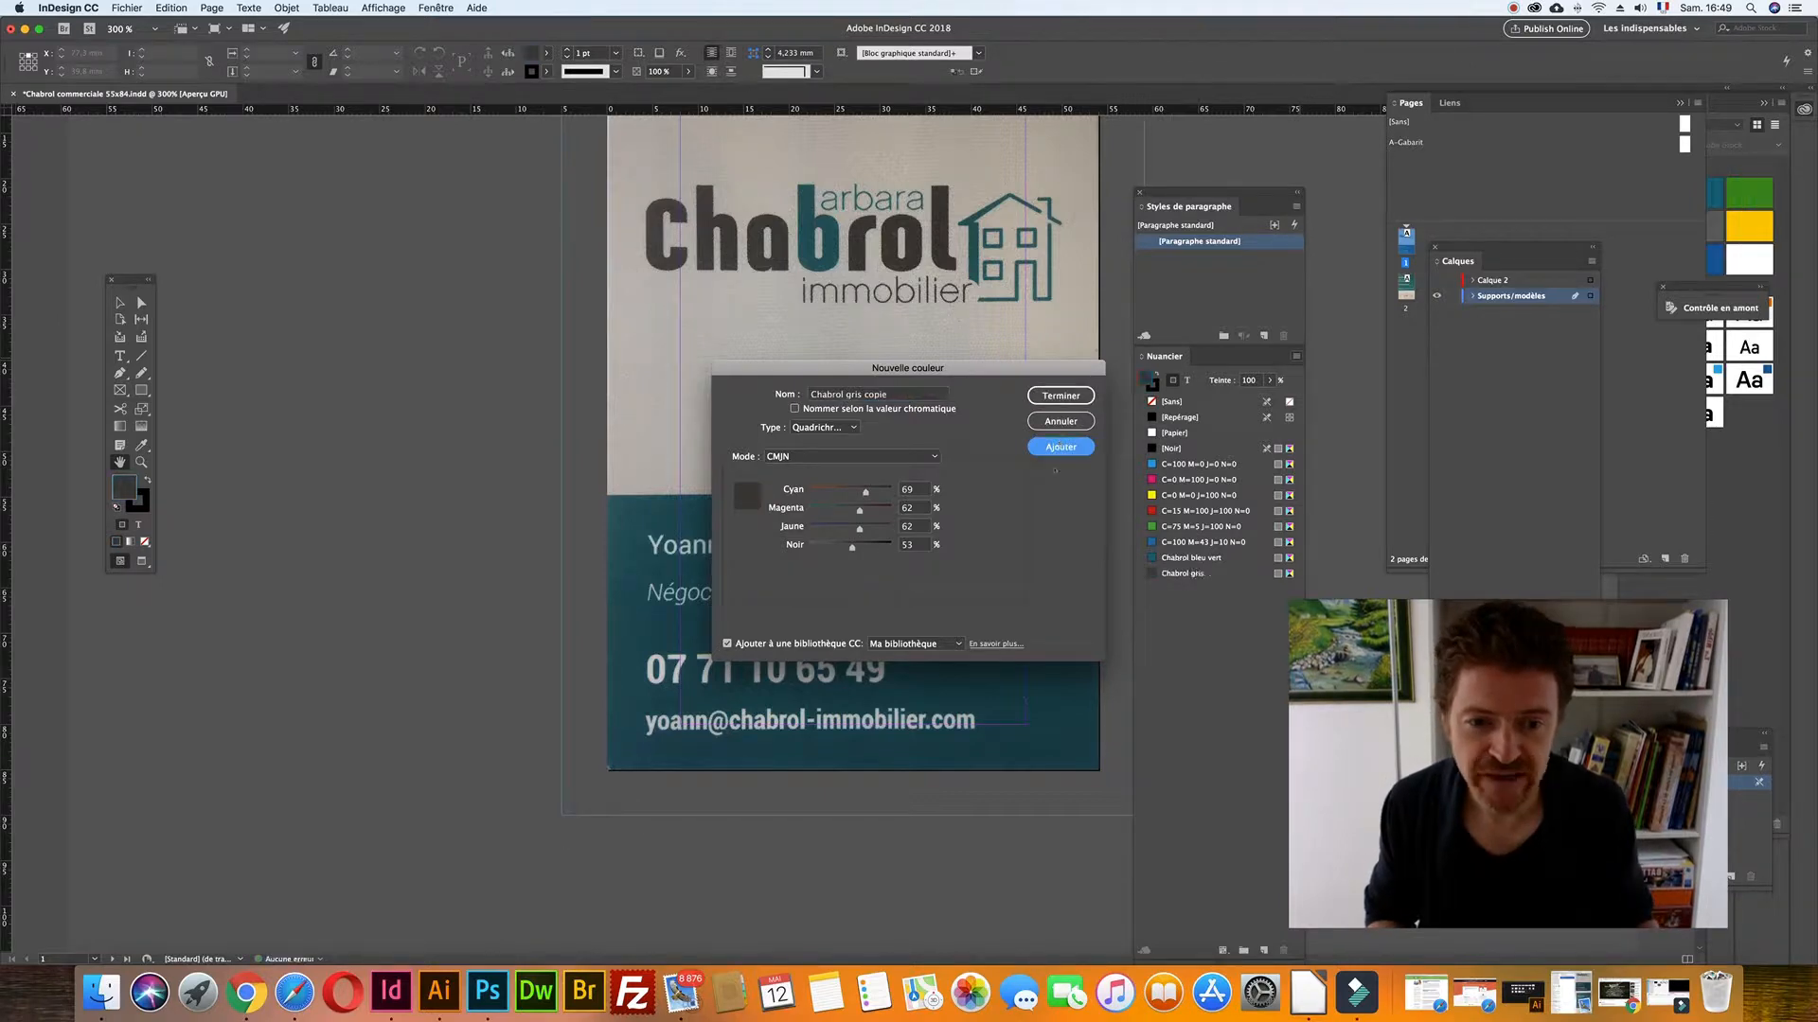
{"action": "left_click", "coordinate": [1059, 396]}
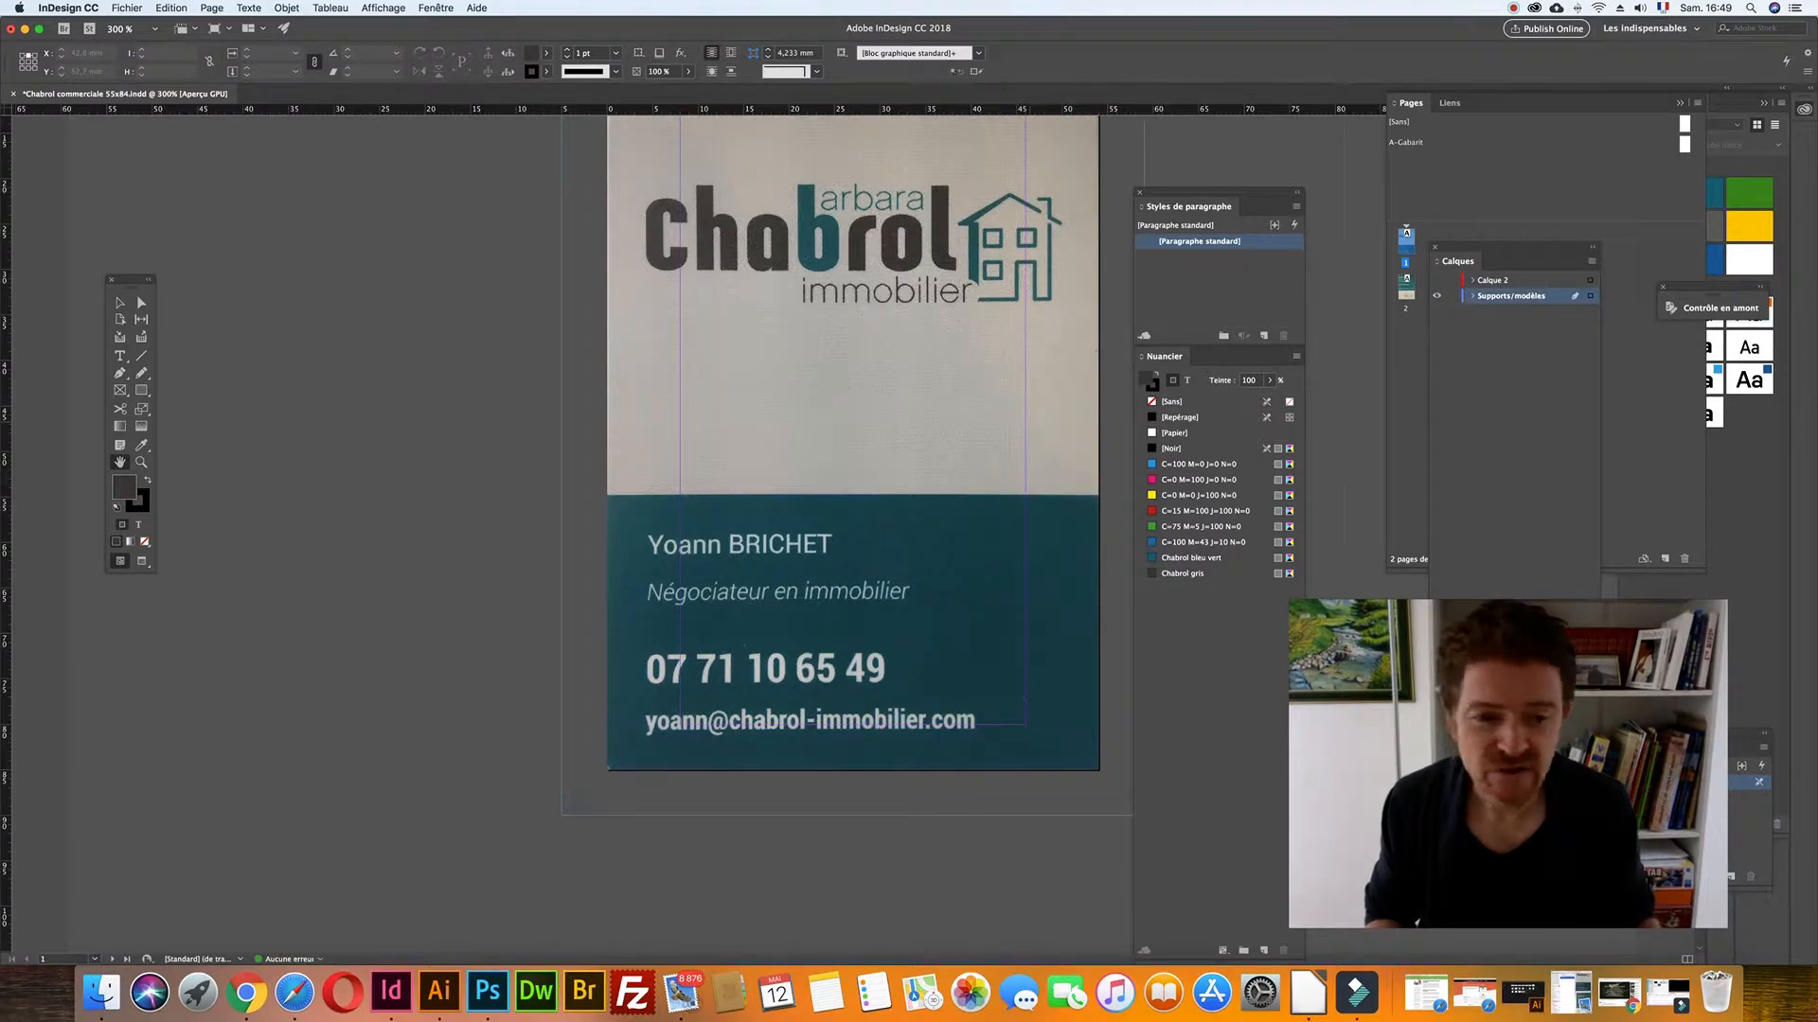
- Delete the six default CMYK swatches, replacing them with [Noir]
{"action": "left_click", "coordinate": [1202, 542]}
{"action": "left_click", "coordinate": [1186, 464], "text": "shift"}
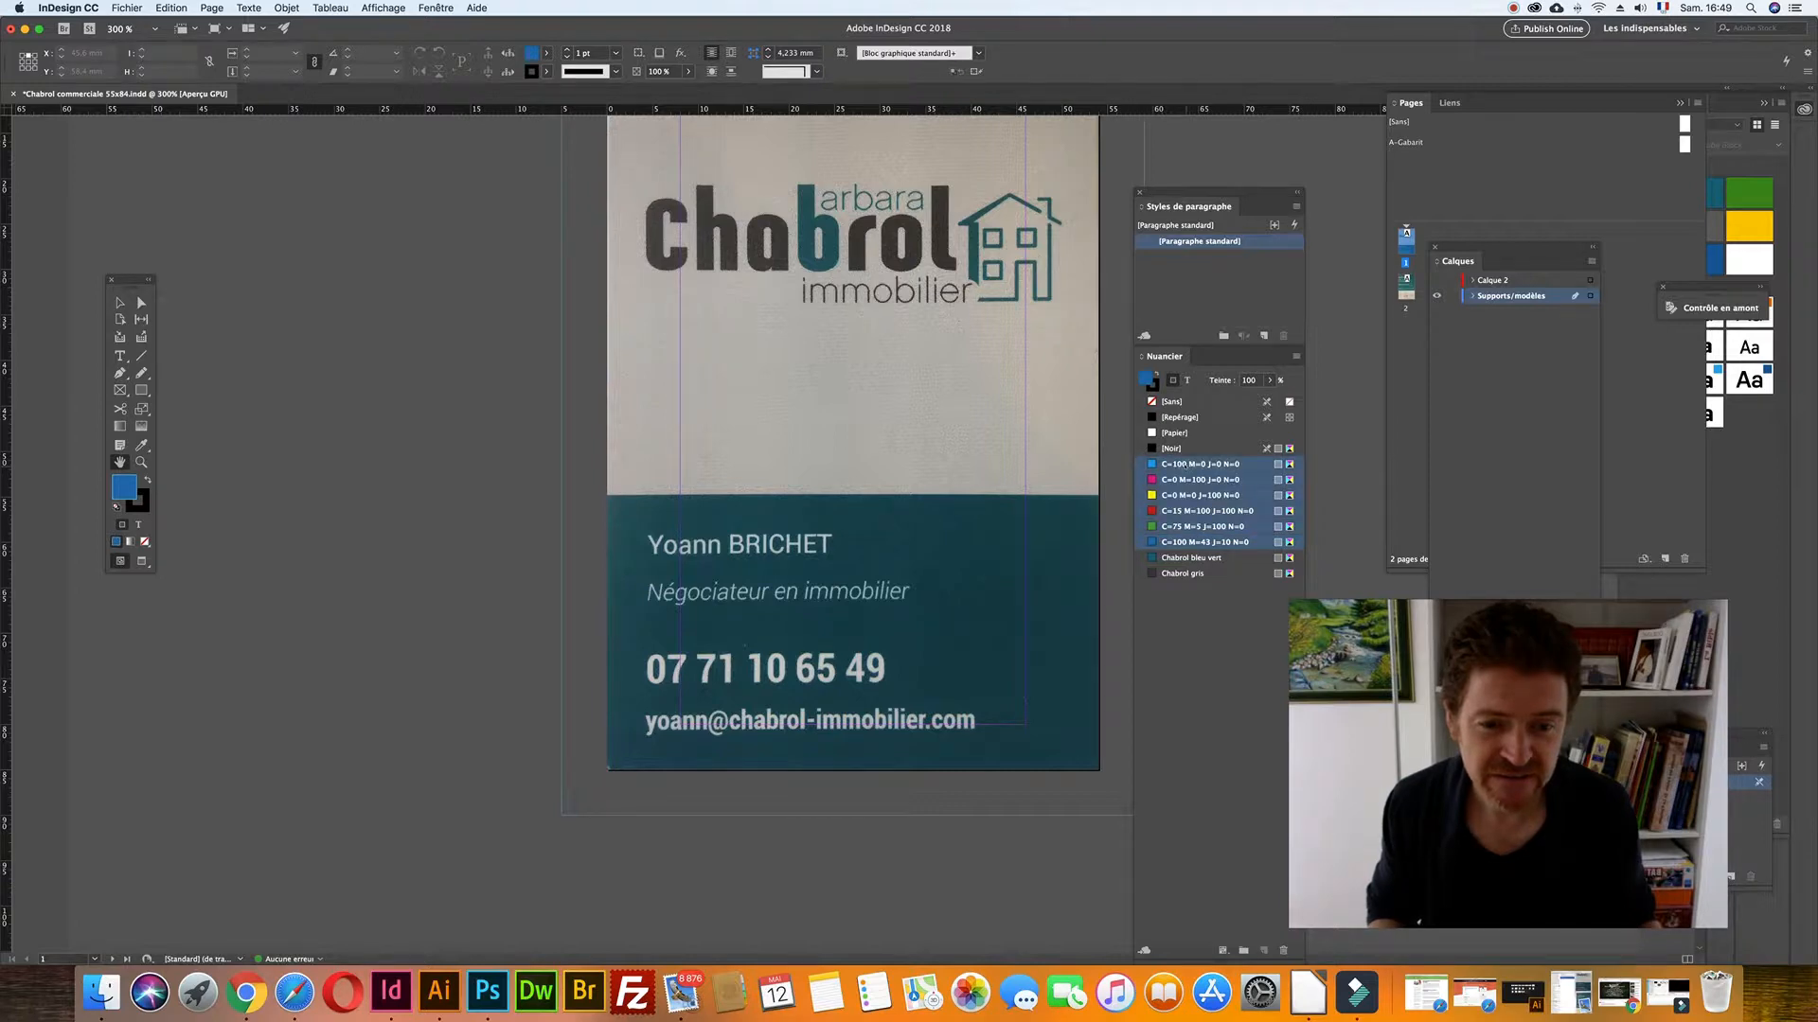
{"action": "right_click", "coordinate": [1185, 464]}
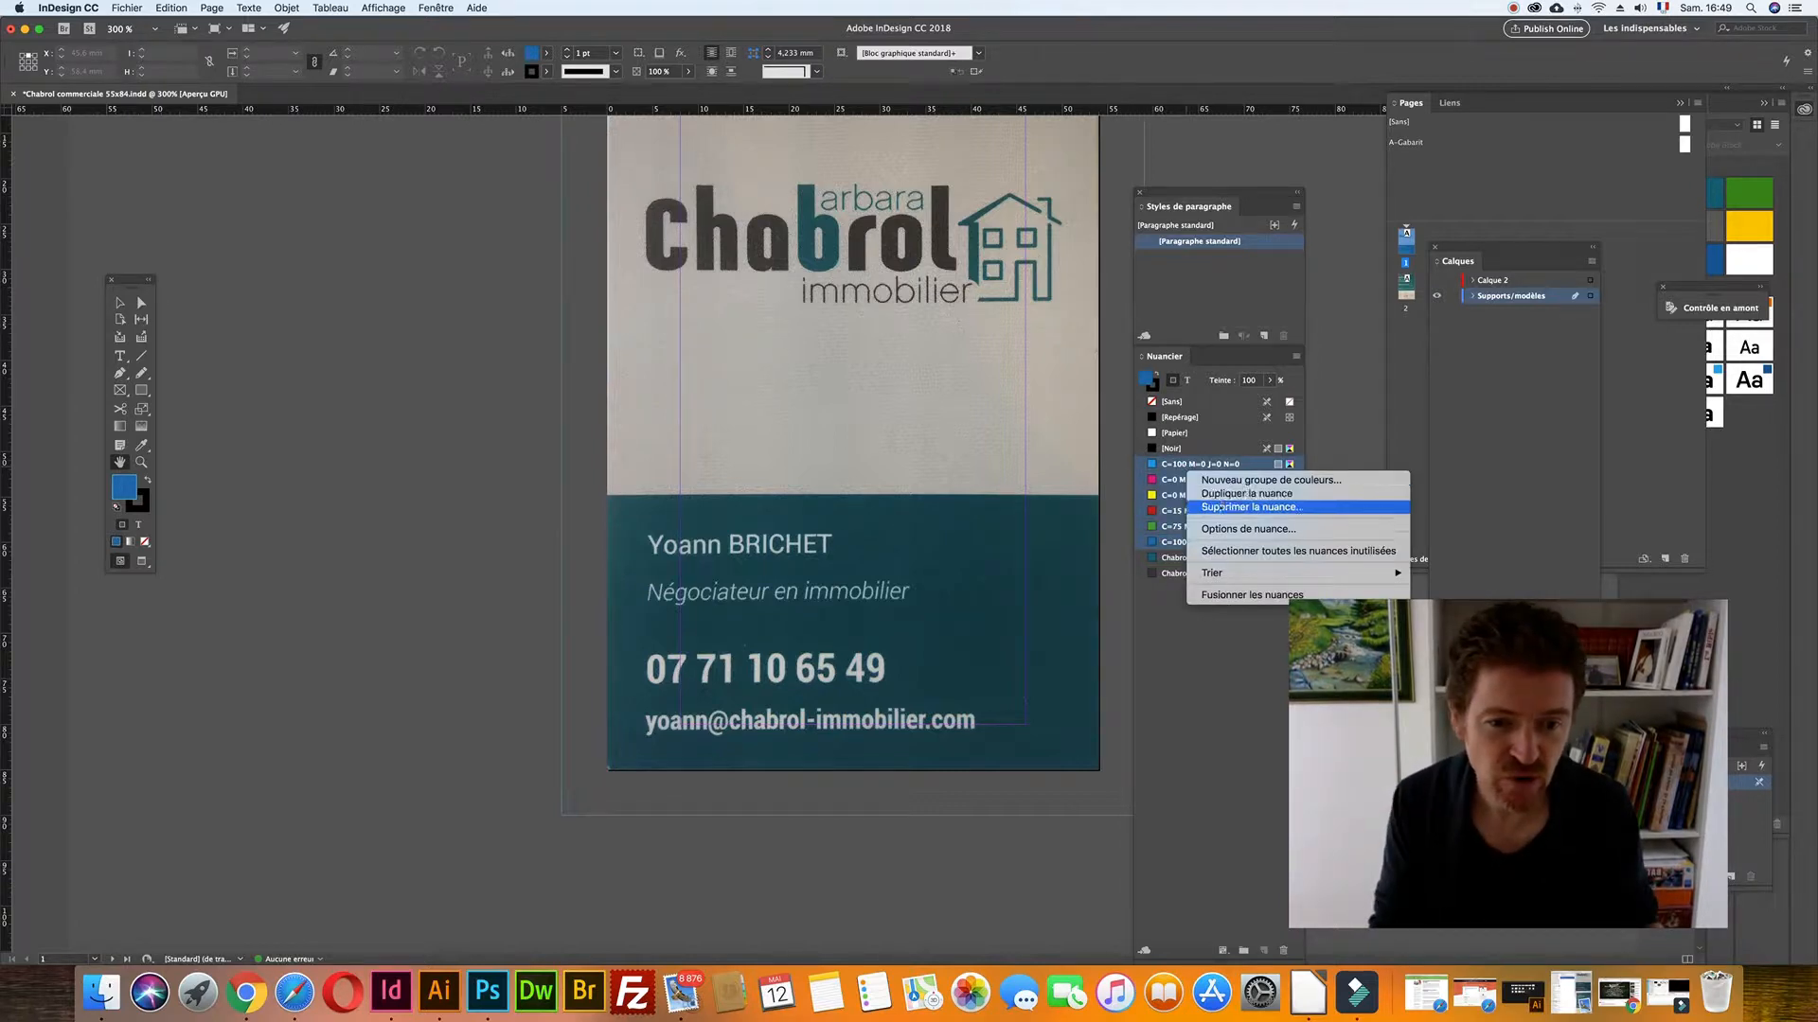
{"action": "left_click", "coordinate": [1231, 507]}
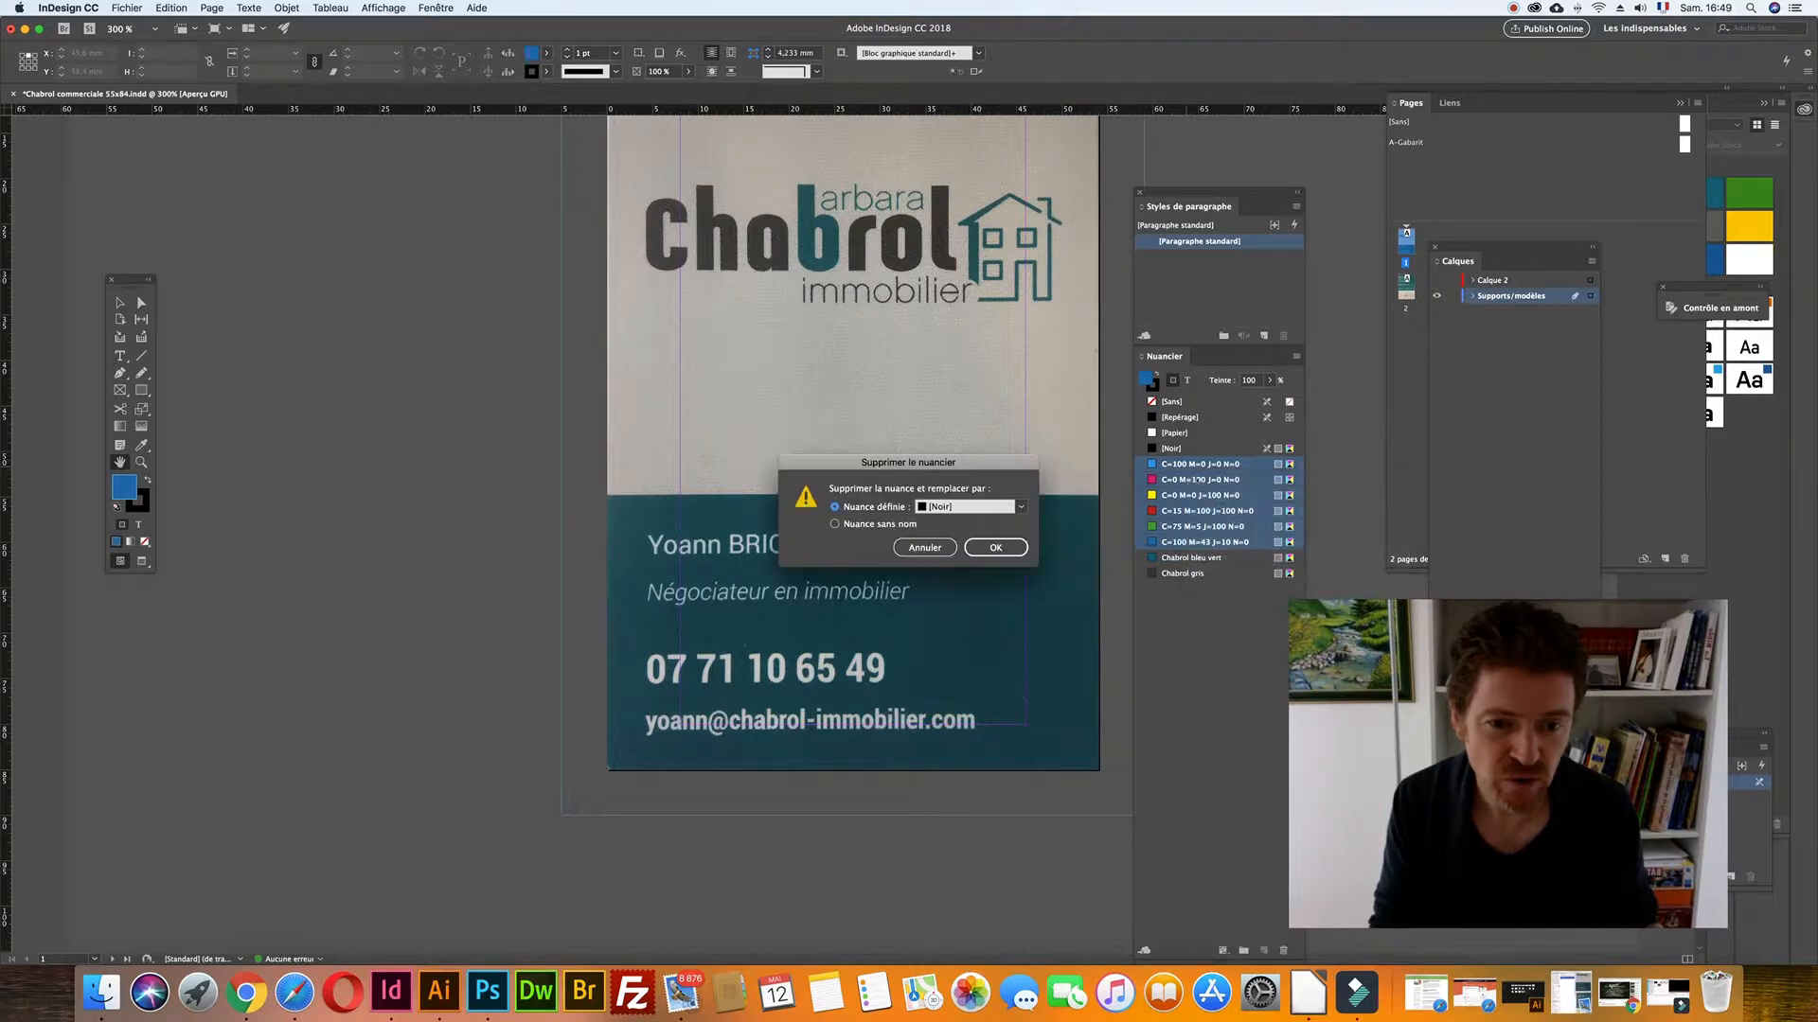
{"action": "left_click", "coordinate": [985, 547]}
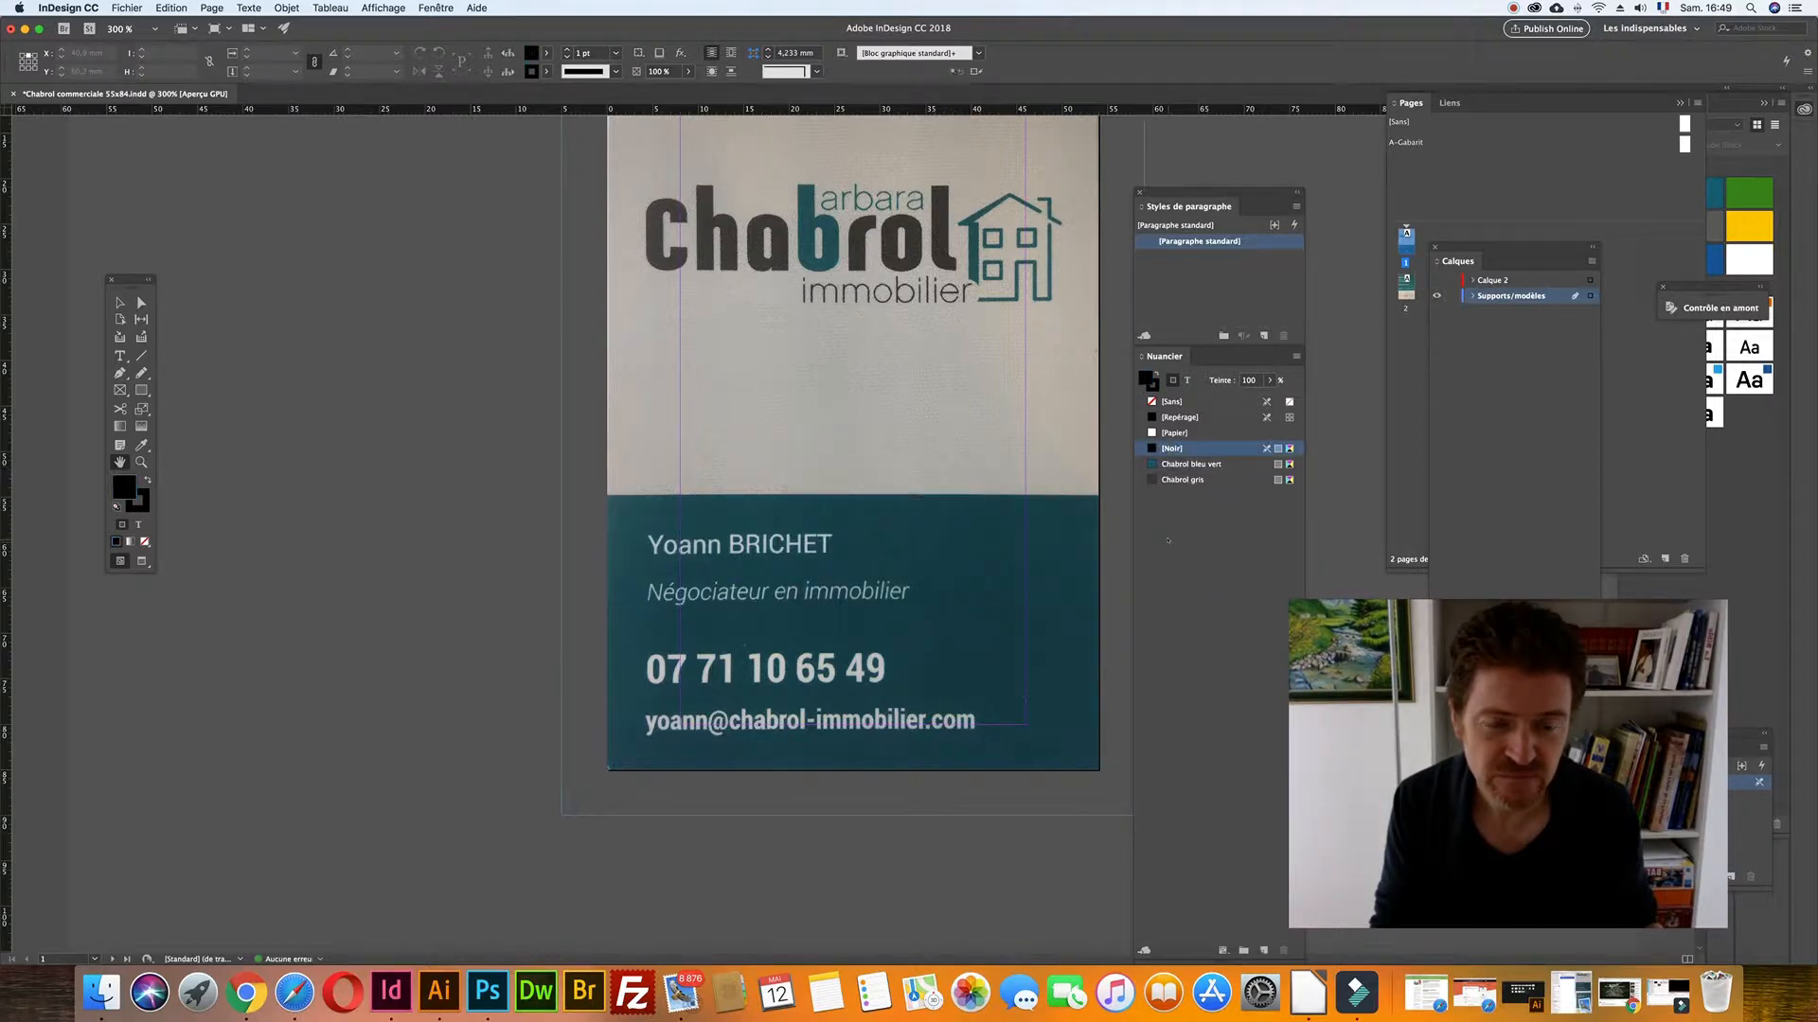
- Deselect everything and save the business card document
{"action": "left_click", "coordinate": [121, 302]}
{"action": "left_click", "coordinate": [852, 443]}
{"action": "key", "text": "super+s"}
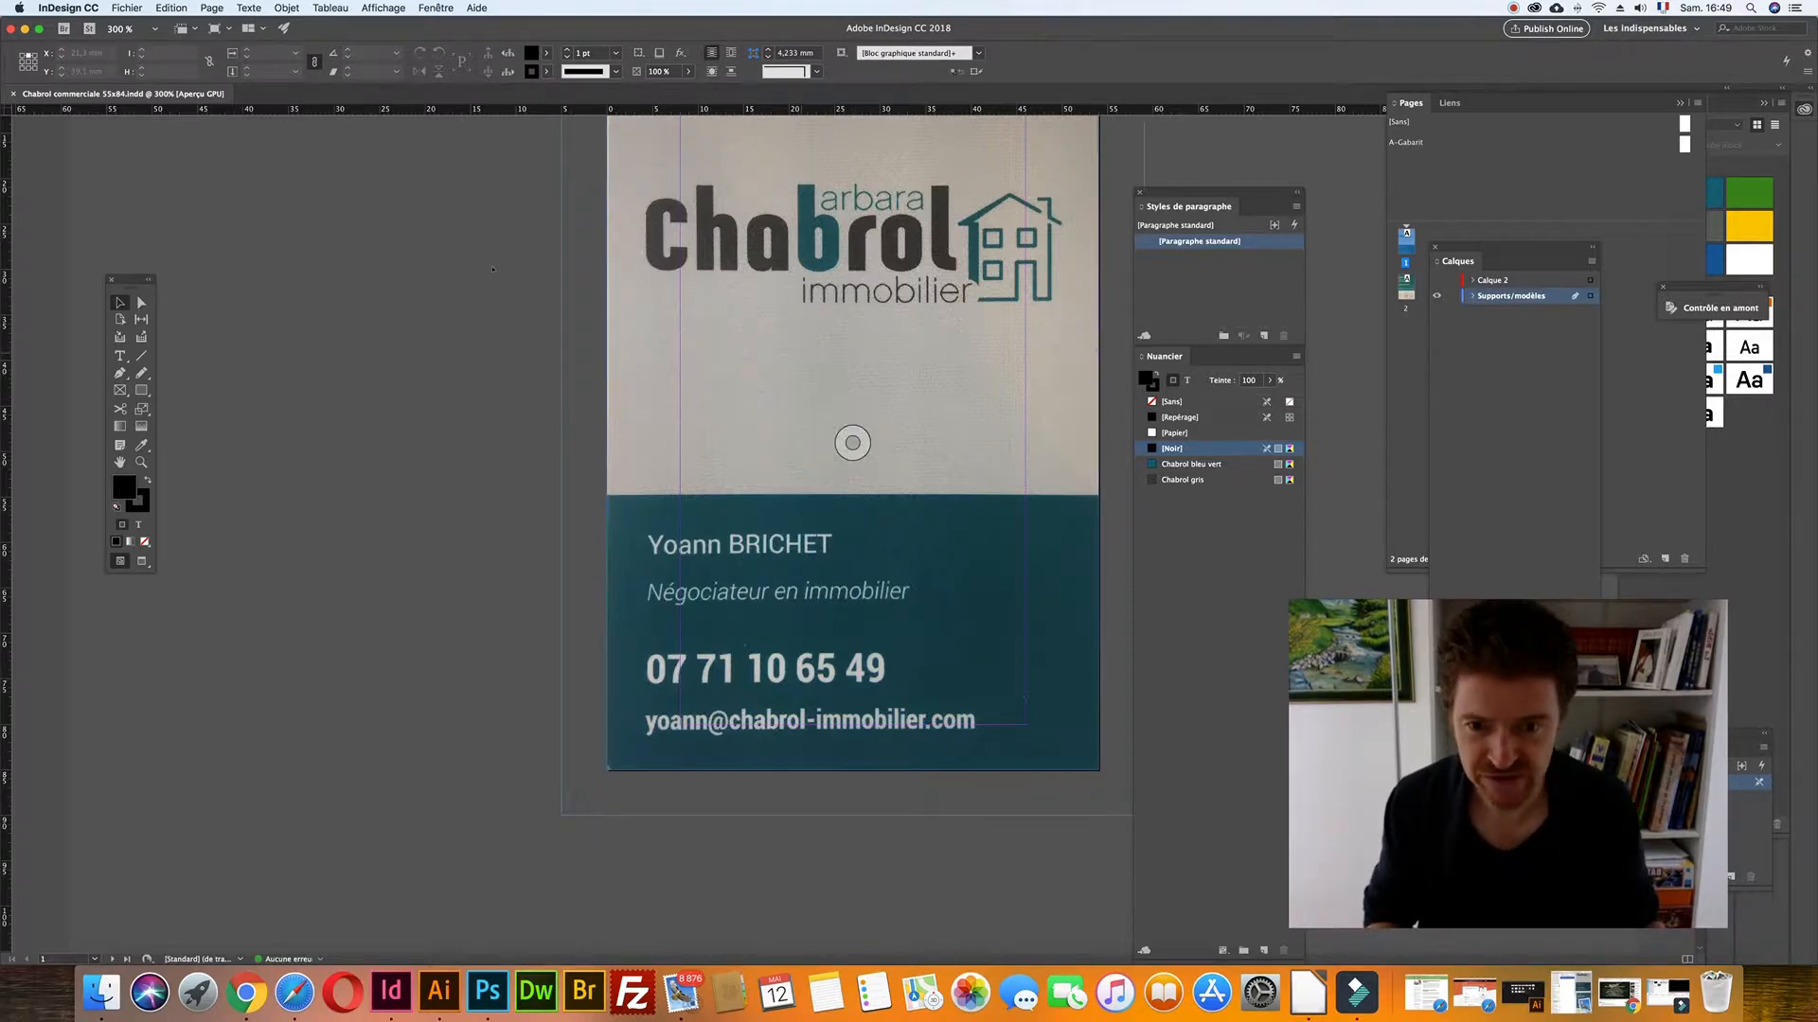
{"action": "left_click", "coordinate": [127, 7]}
{"action": "left_click", "coordinate": [403, 170]}
- Pan the card down and draw a rectangle frame below the scanned logo
{"action": "key", "text": "space"}
{"action": "left_click_drag", "start_coordinate": [628, 306], "coordinate": [628, 443]}
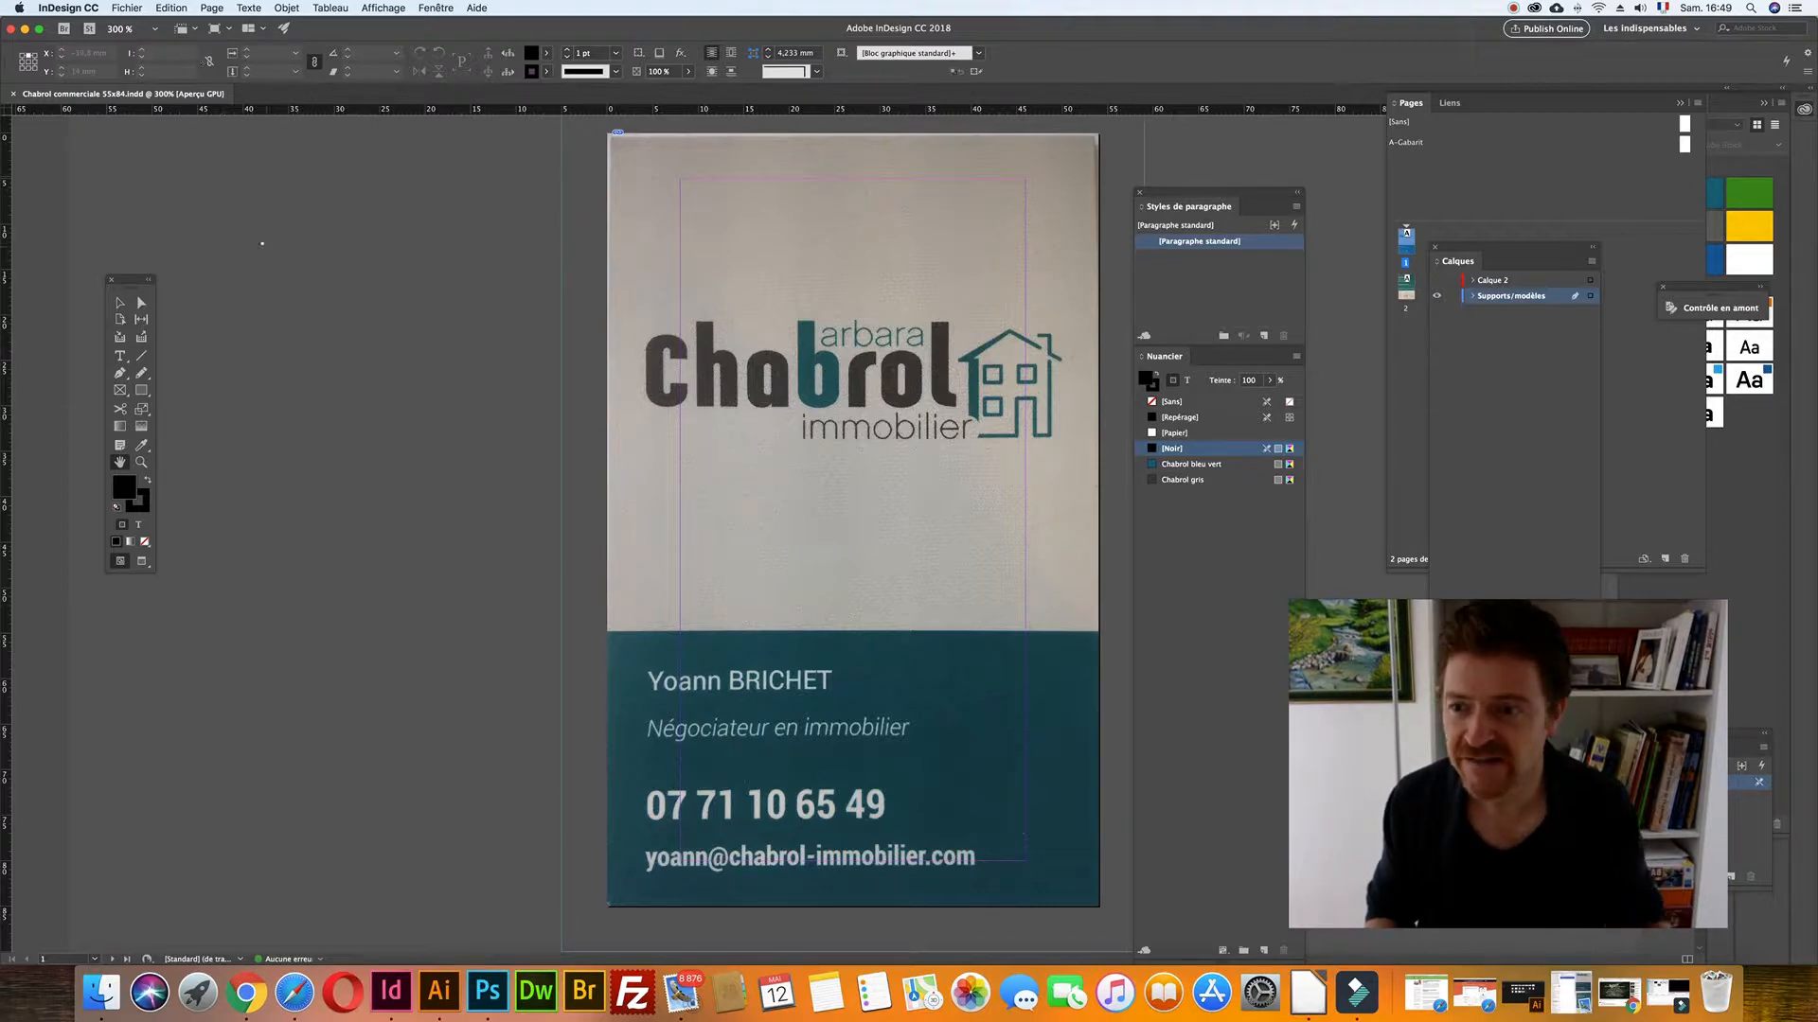
{"action": "left_click", "coordinate": [121, 389]}
{"action": "left_click_drag", "start_coordinate": [653, 447], "coordinate": [1098, 594]}
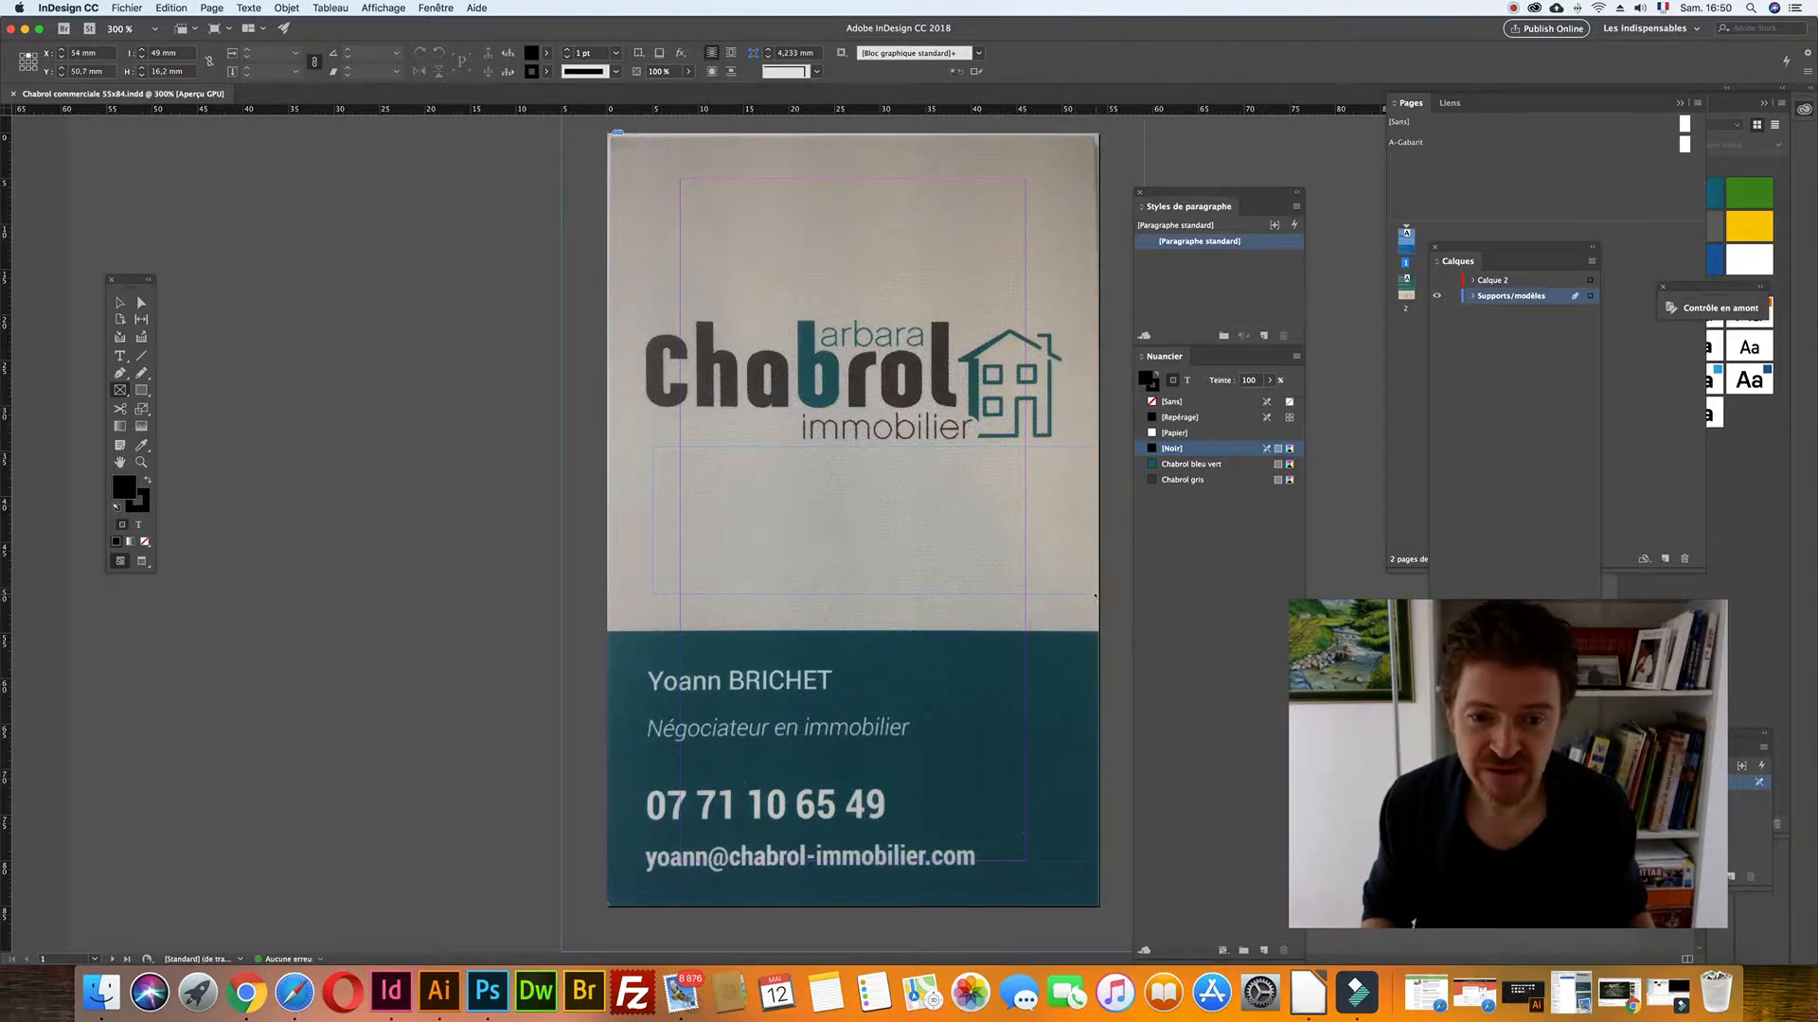
- Place chabrol immobilier logo internet.jpeg from CHABROL Immobilier in the frame, fitted proportionally
{"action": "left_click", "coordinate": [127, 7]}
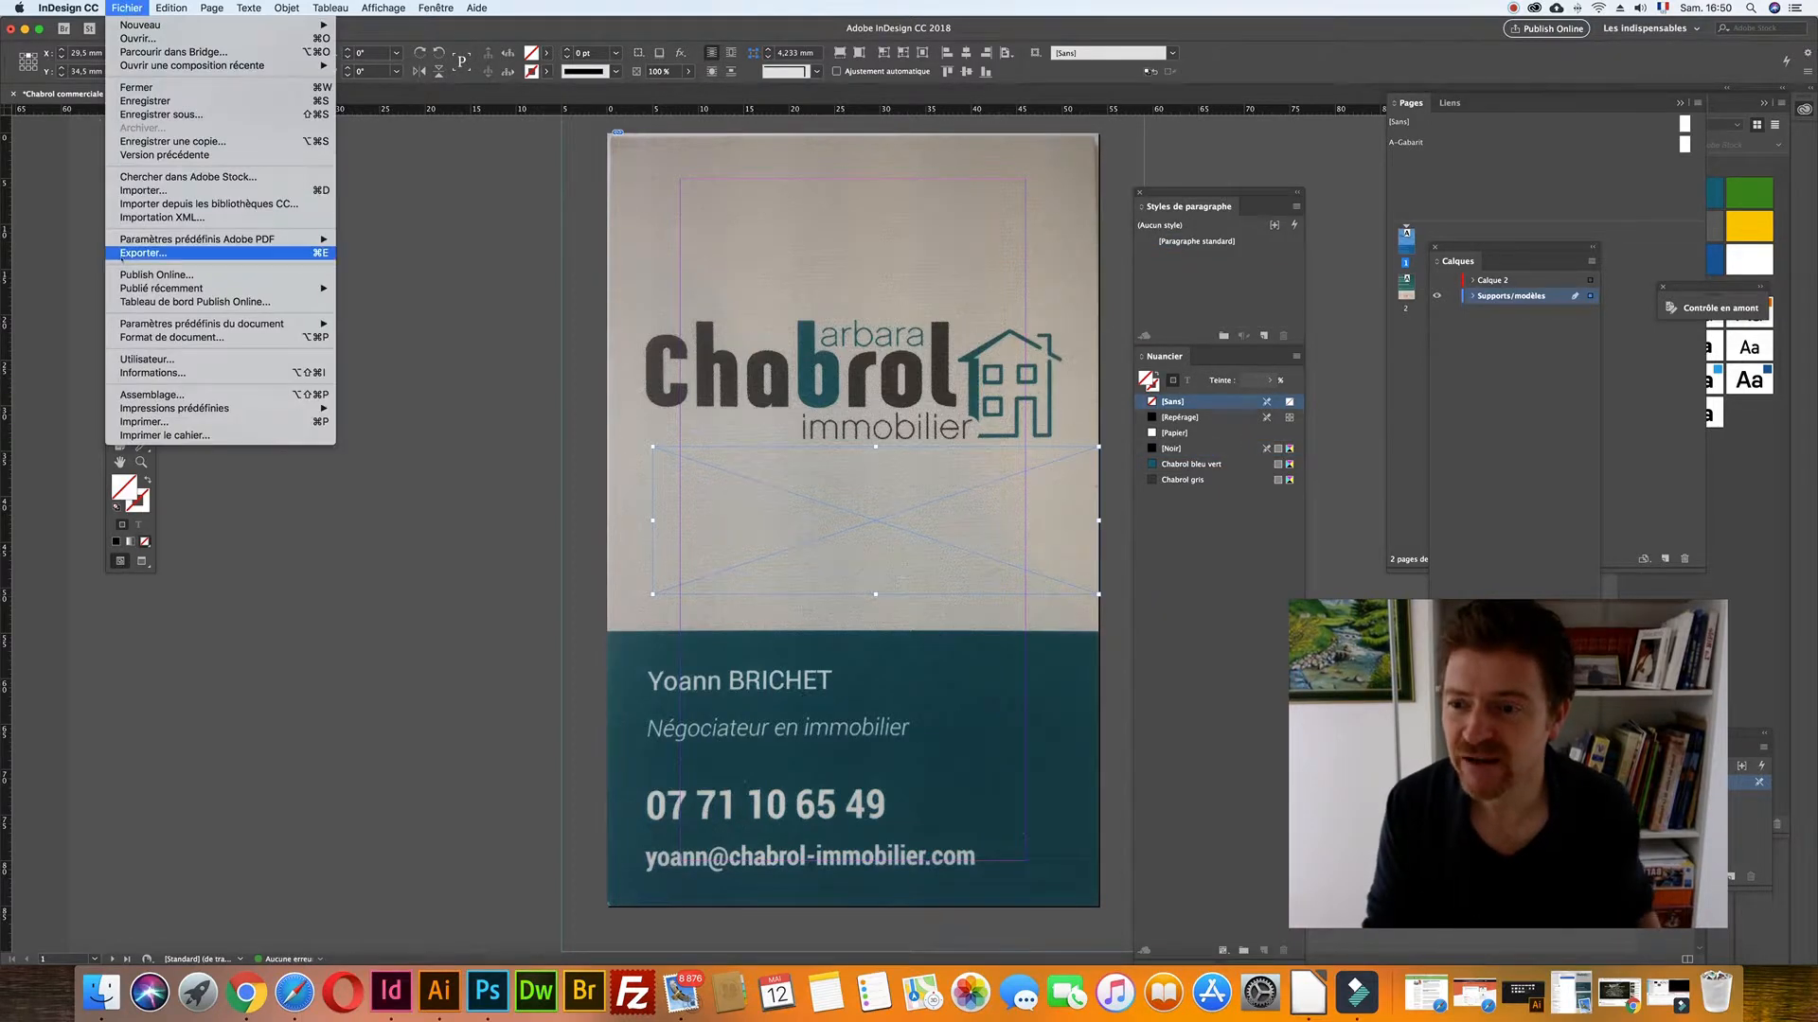
{"action": "left_click", "coordinate": [156, 190]}
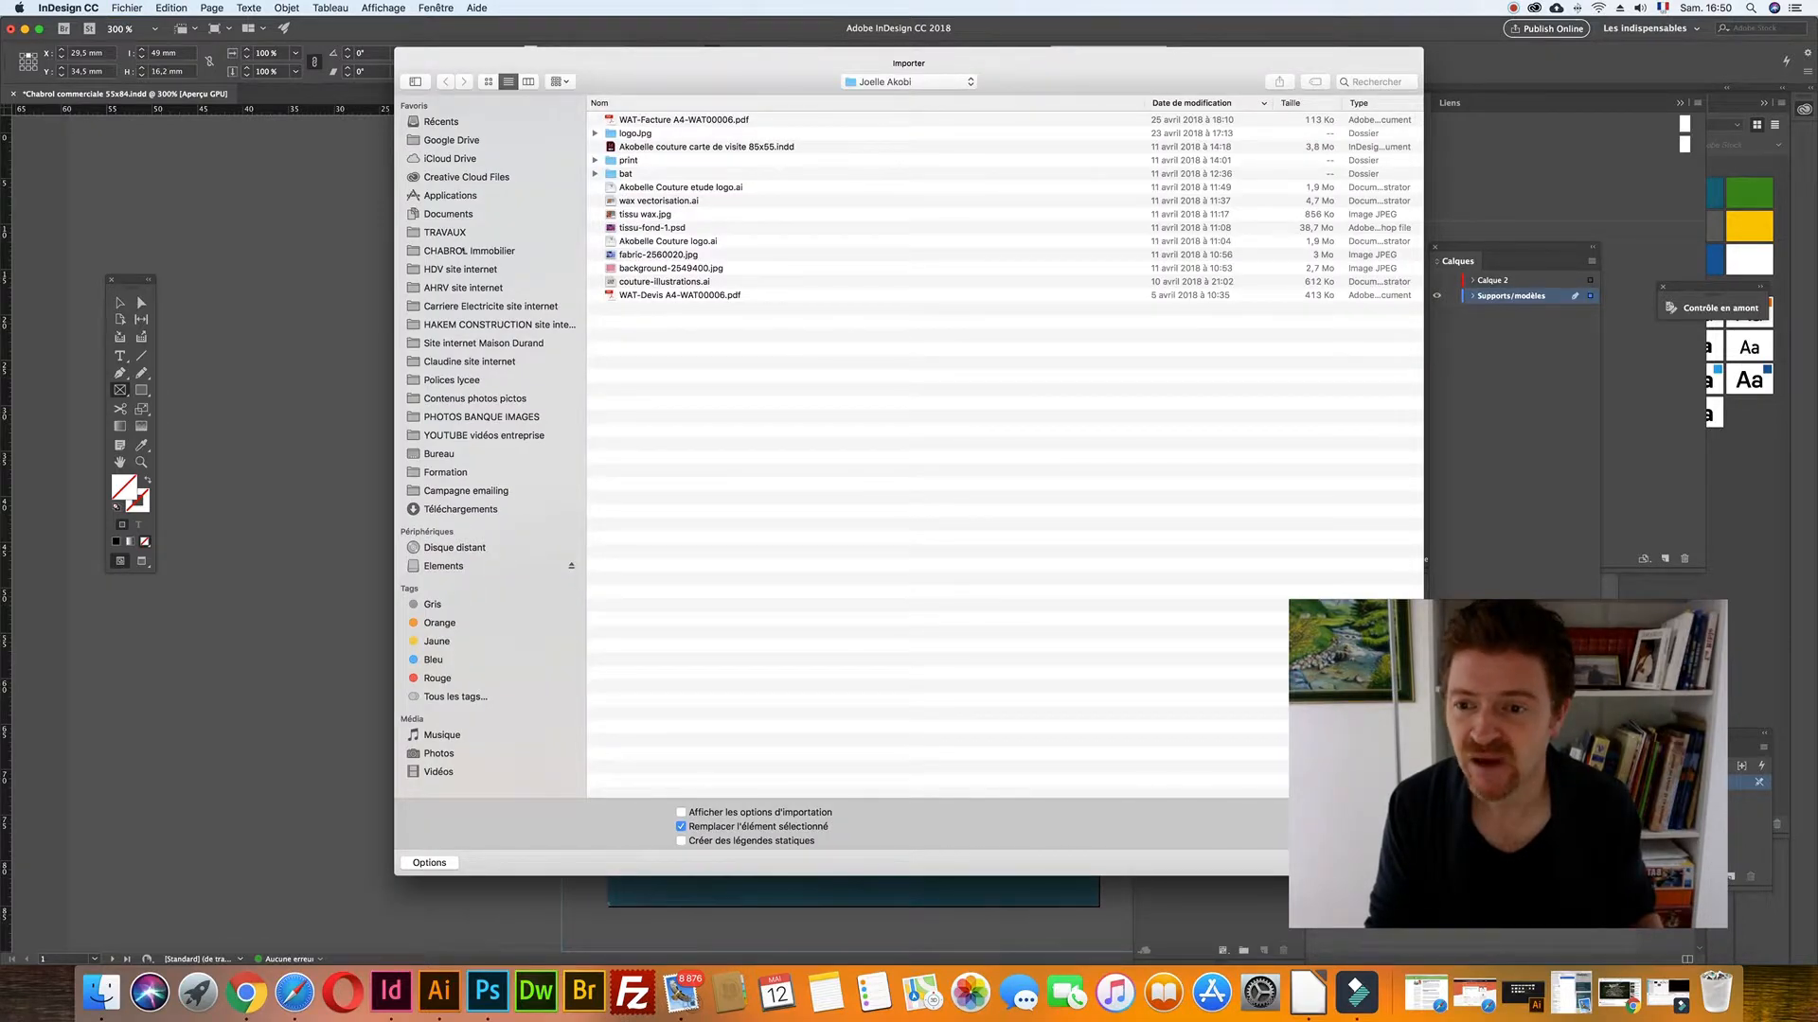
{"action": "left_click", "coordinate": [470, 251]}
{"action": "left_click", "coordinate": [697, 133]}
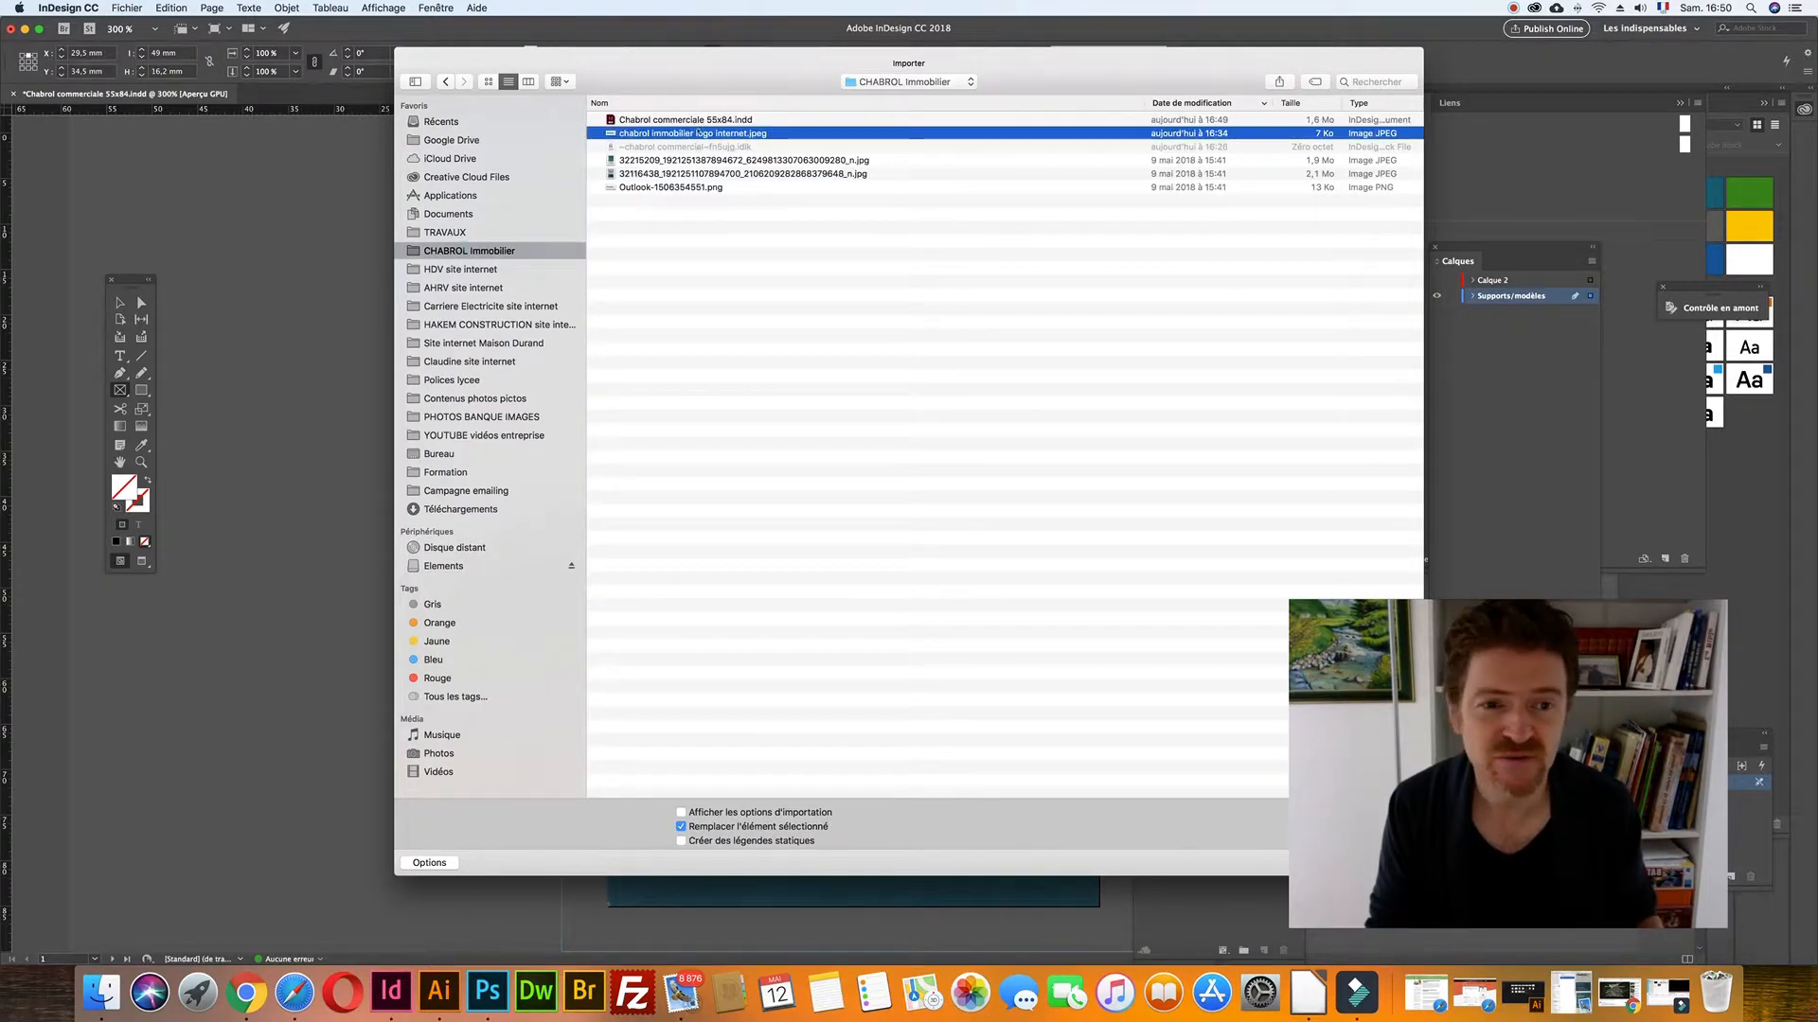
{"action": "key", "text": "Return"}
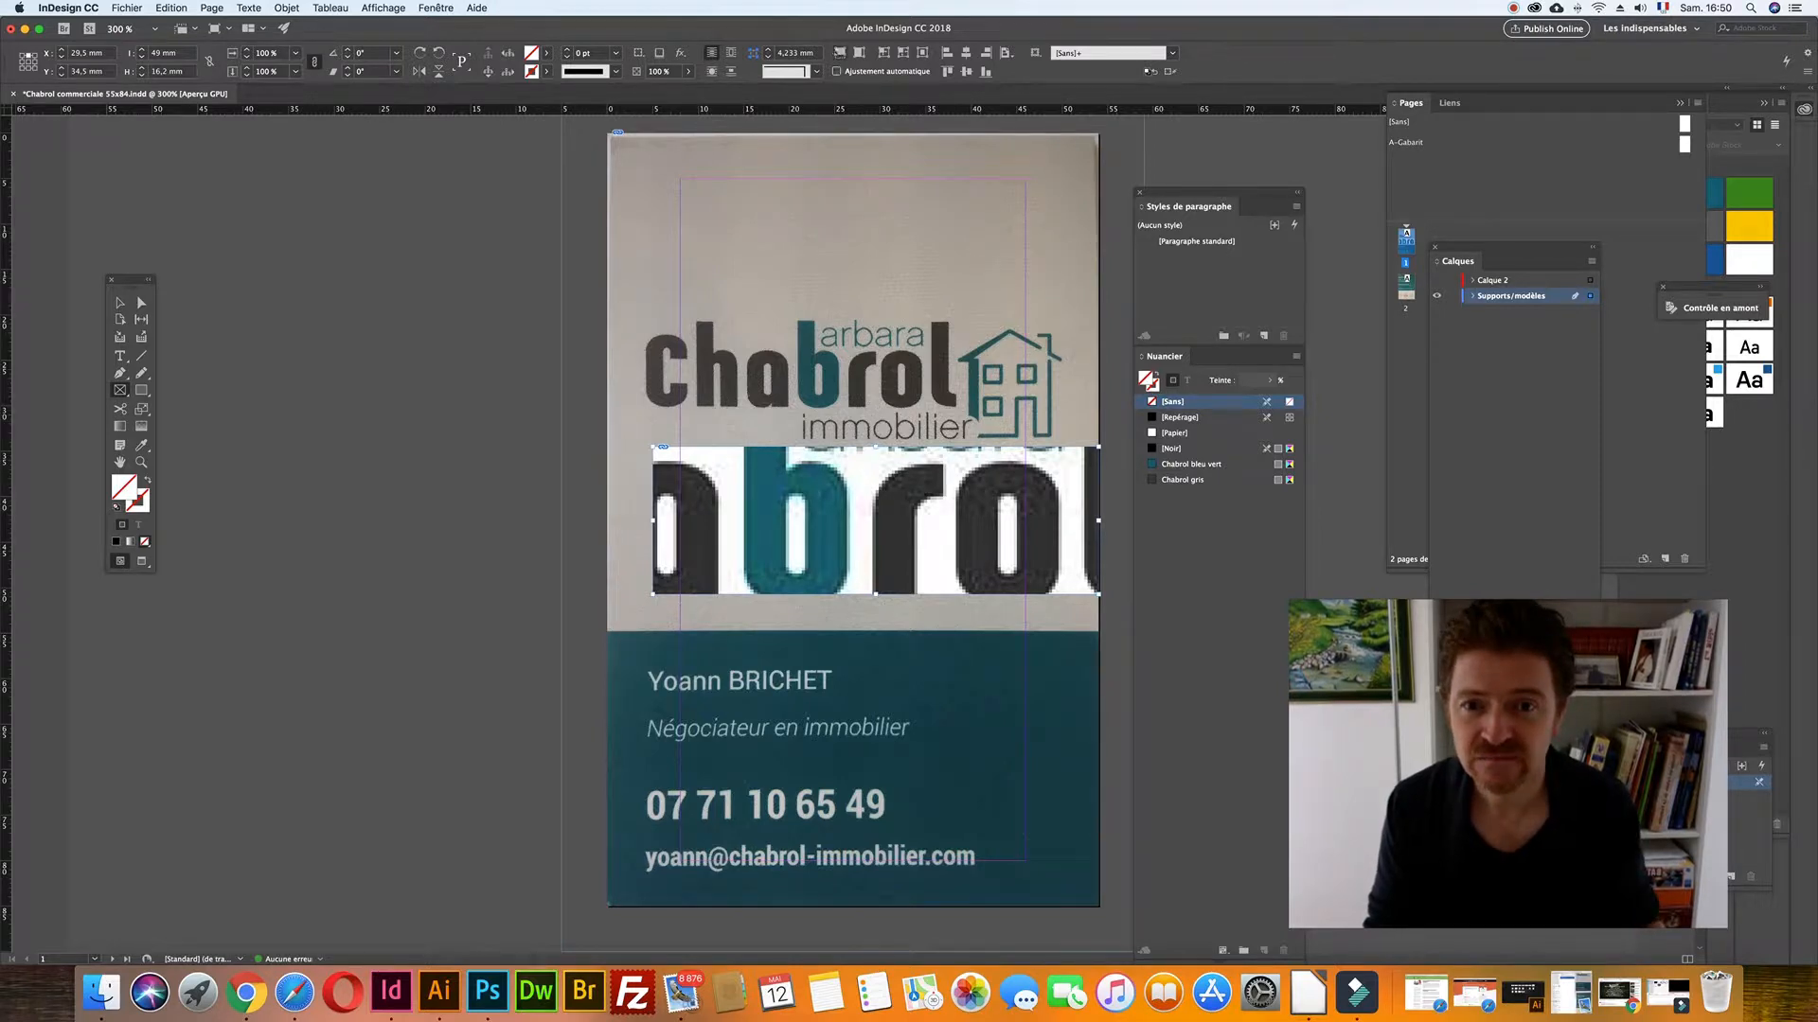
{"action": "left_click", "coordinate": [839, 52]}
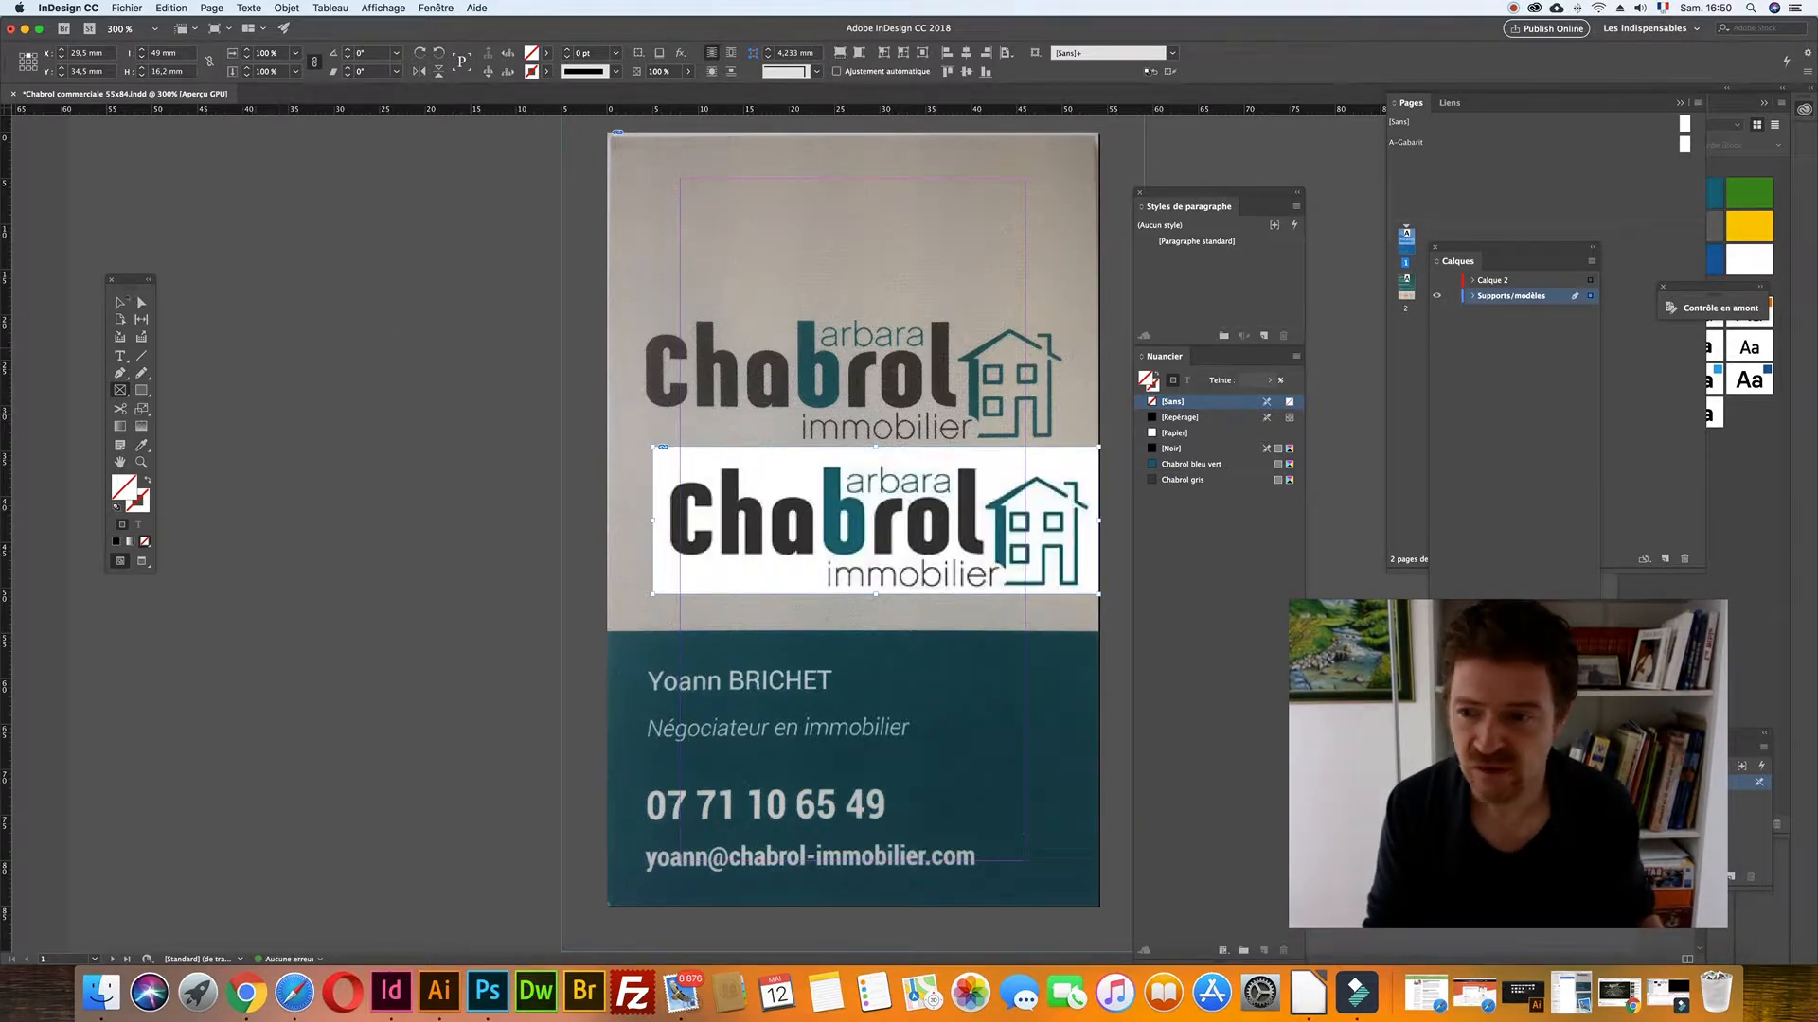
- Move the placed Chabrol logo over the scanned logo and set its Y position to 18 mm
{"action": "key", "text": "v"}
{"action": "left_click_drag", "start_coordinate": [1034, 514], "coordinate": [1017, 289]}
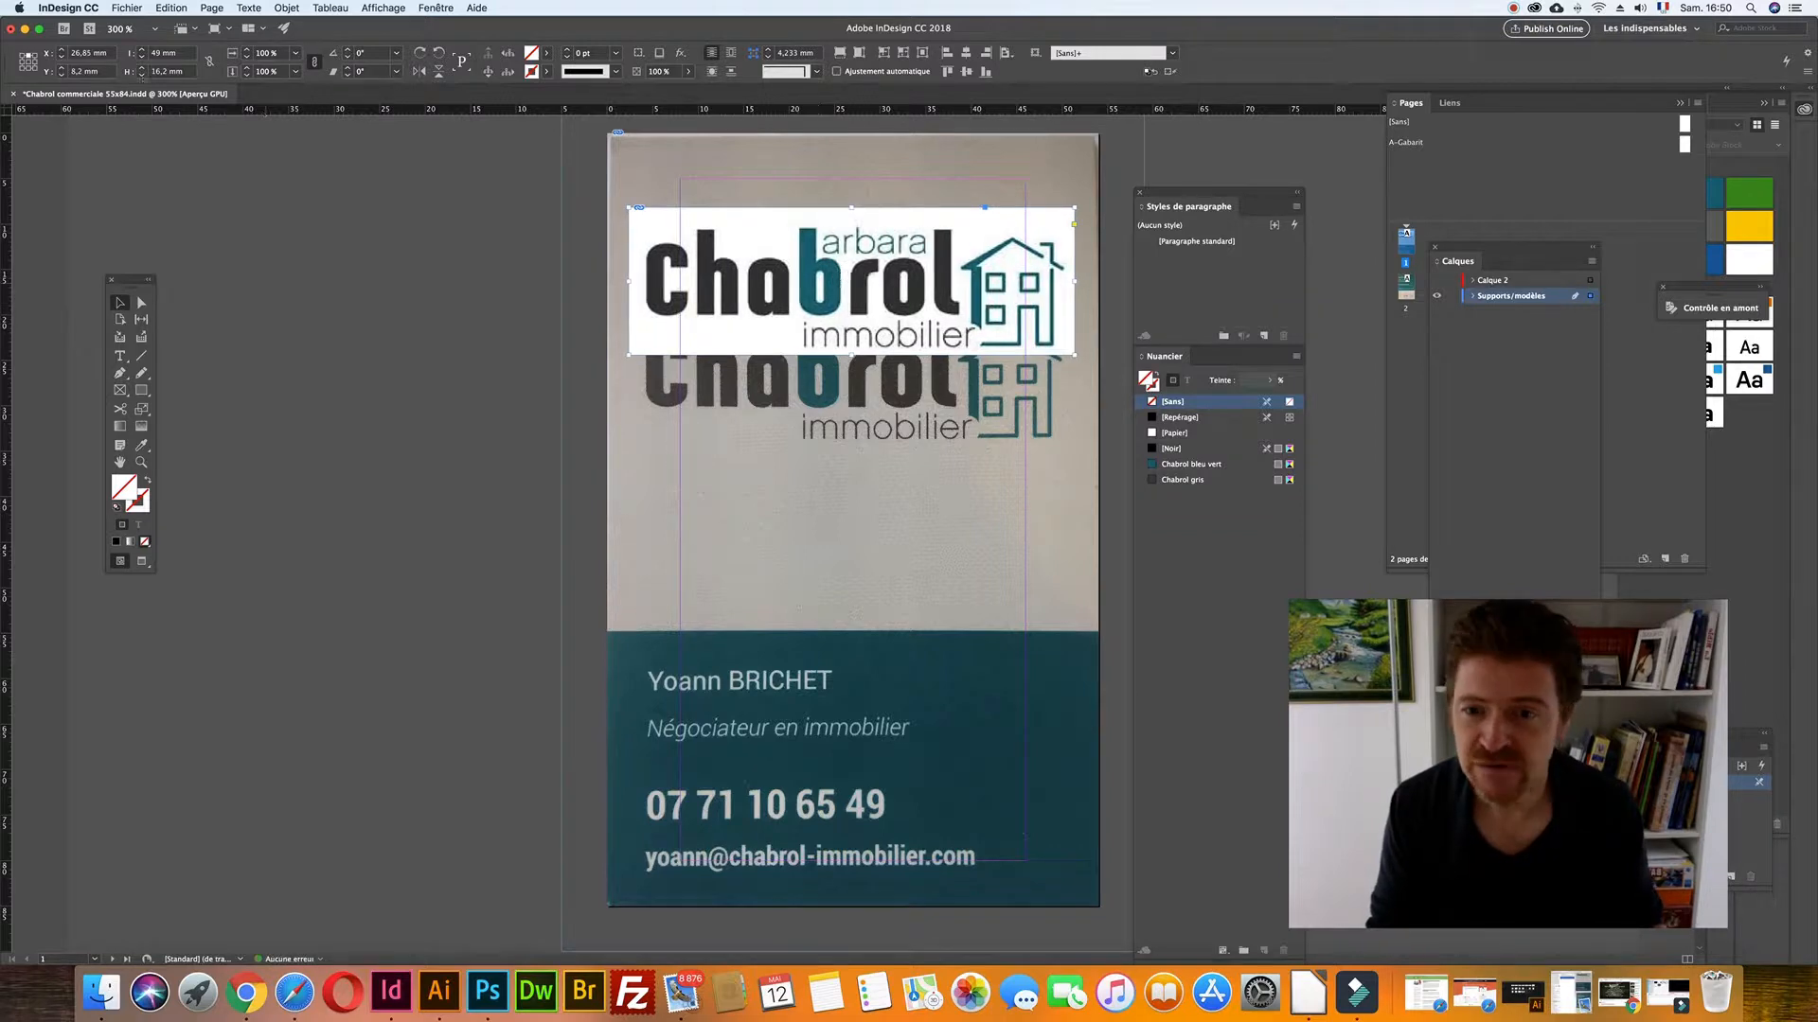
{"action": "left_click", "coordinate": [98, 71]}
{"action": "key", "text": "Up"}
{"action": "key", "text": "Up"}
{"action": "key", "text": "Up"}
{"action": "key", "text": "Up"}
{"action": "key", "text": "Up"}
{"action": "key", "text": "Up"}
{"action": "key", "text": "Up"}
{"action": "key", "text": "Up"}
{"action": "key", "text": "Up"}
{"action": "key", "text": "Up"}
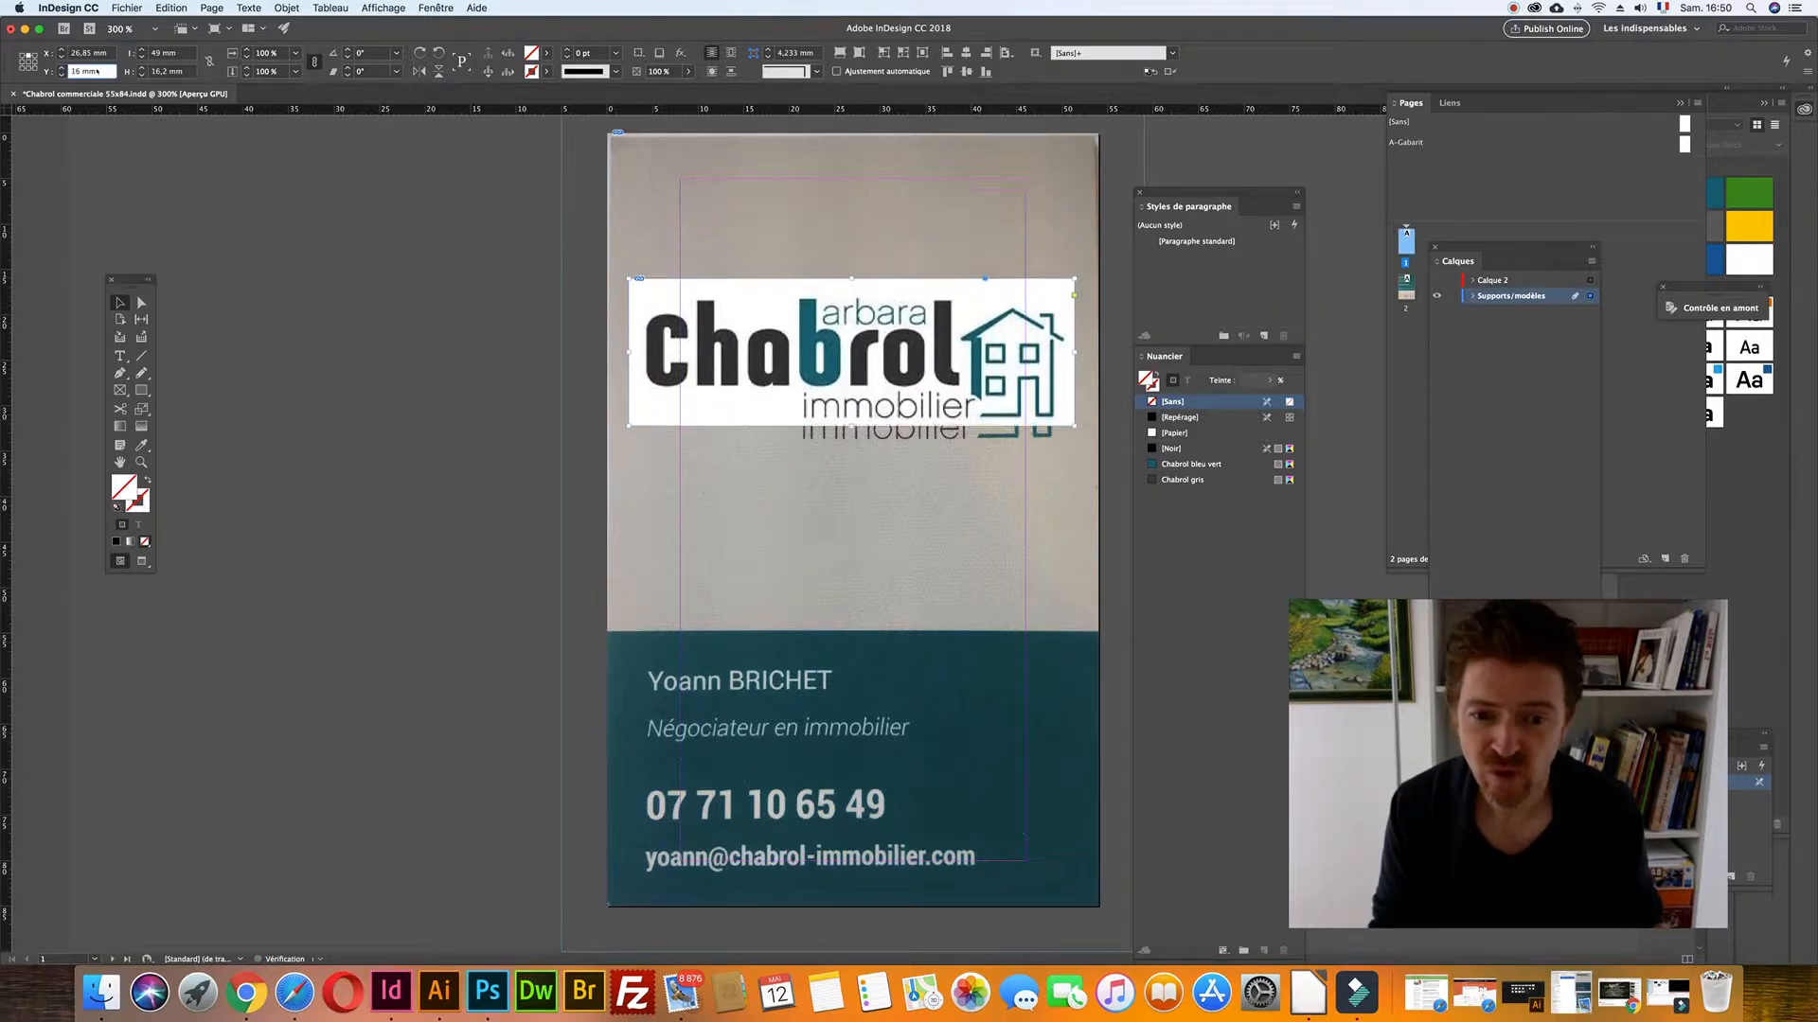
- Draw a new empty rectangle frame below the logo
{"action": "left_click", "coordinate": [295, 338]}
{"action": "key", "text": "f"}
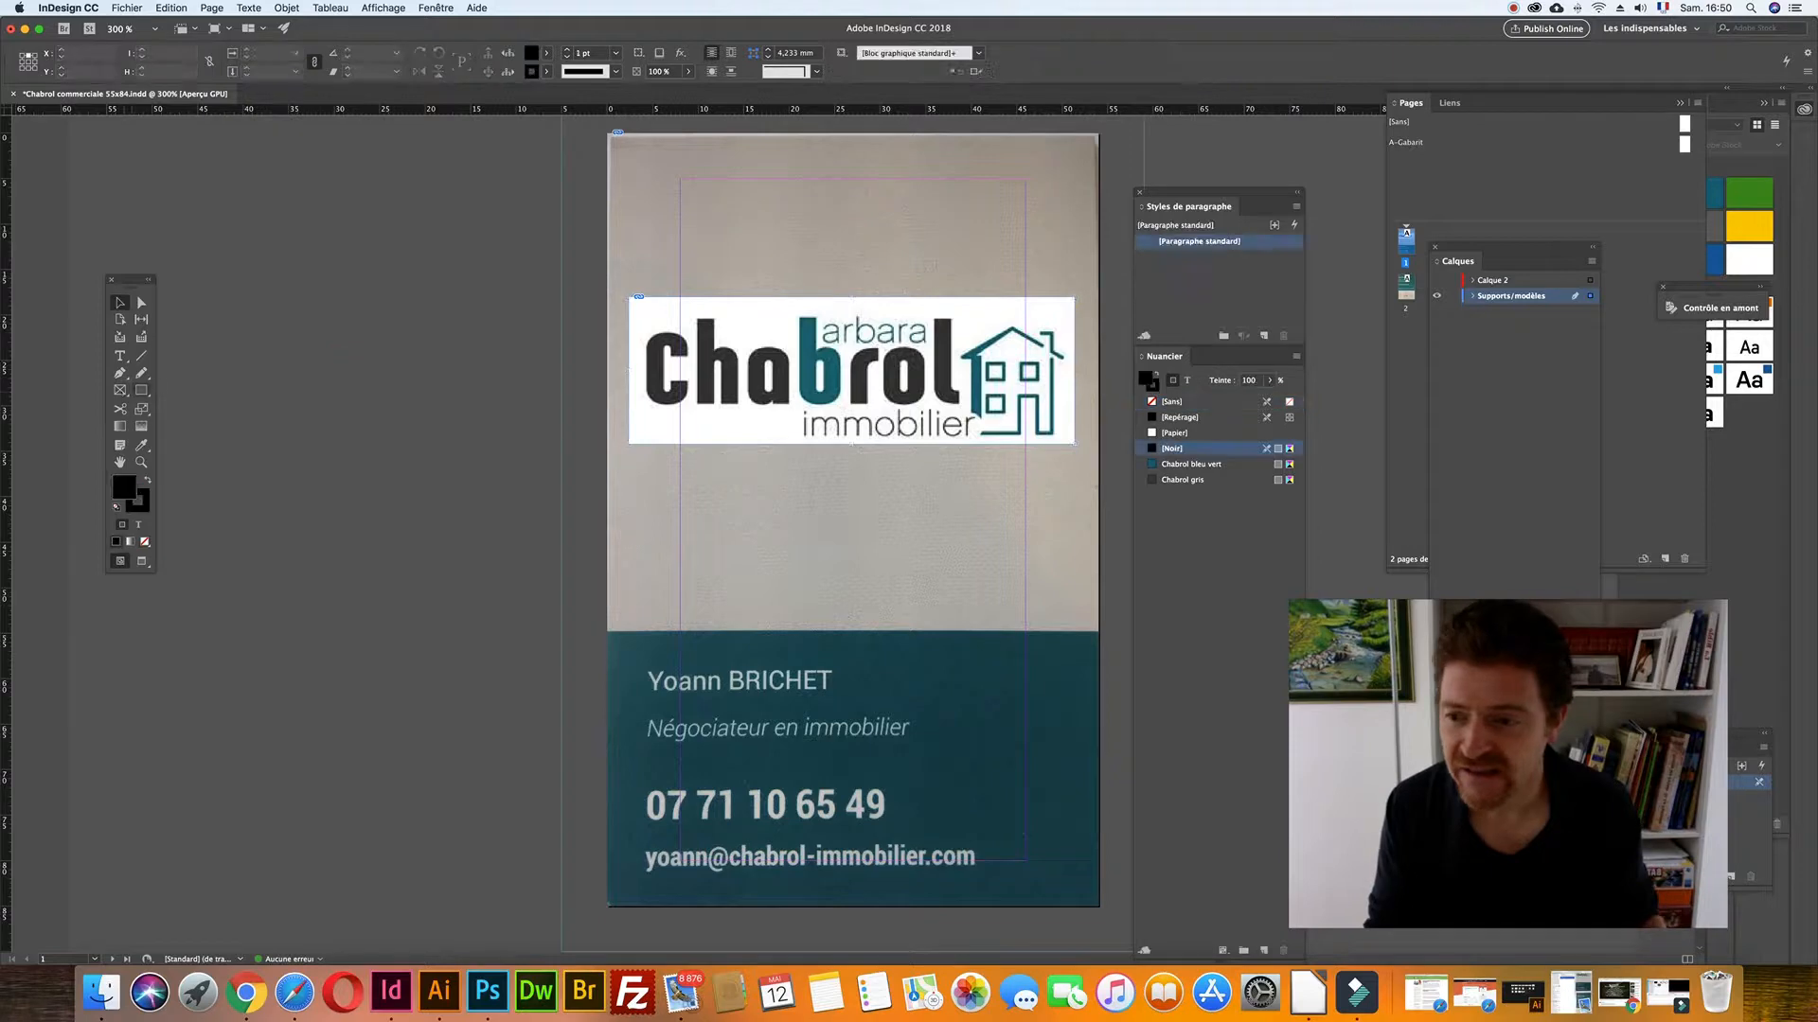
{"action": "left_click_drag", "start_coordinate": [808, 491], "coordinate": [1007, 568]}
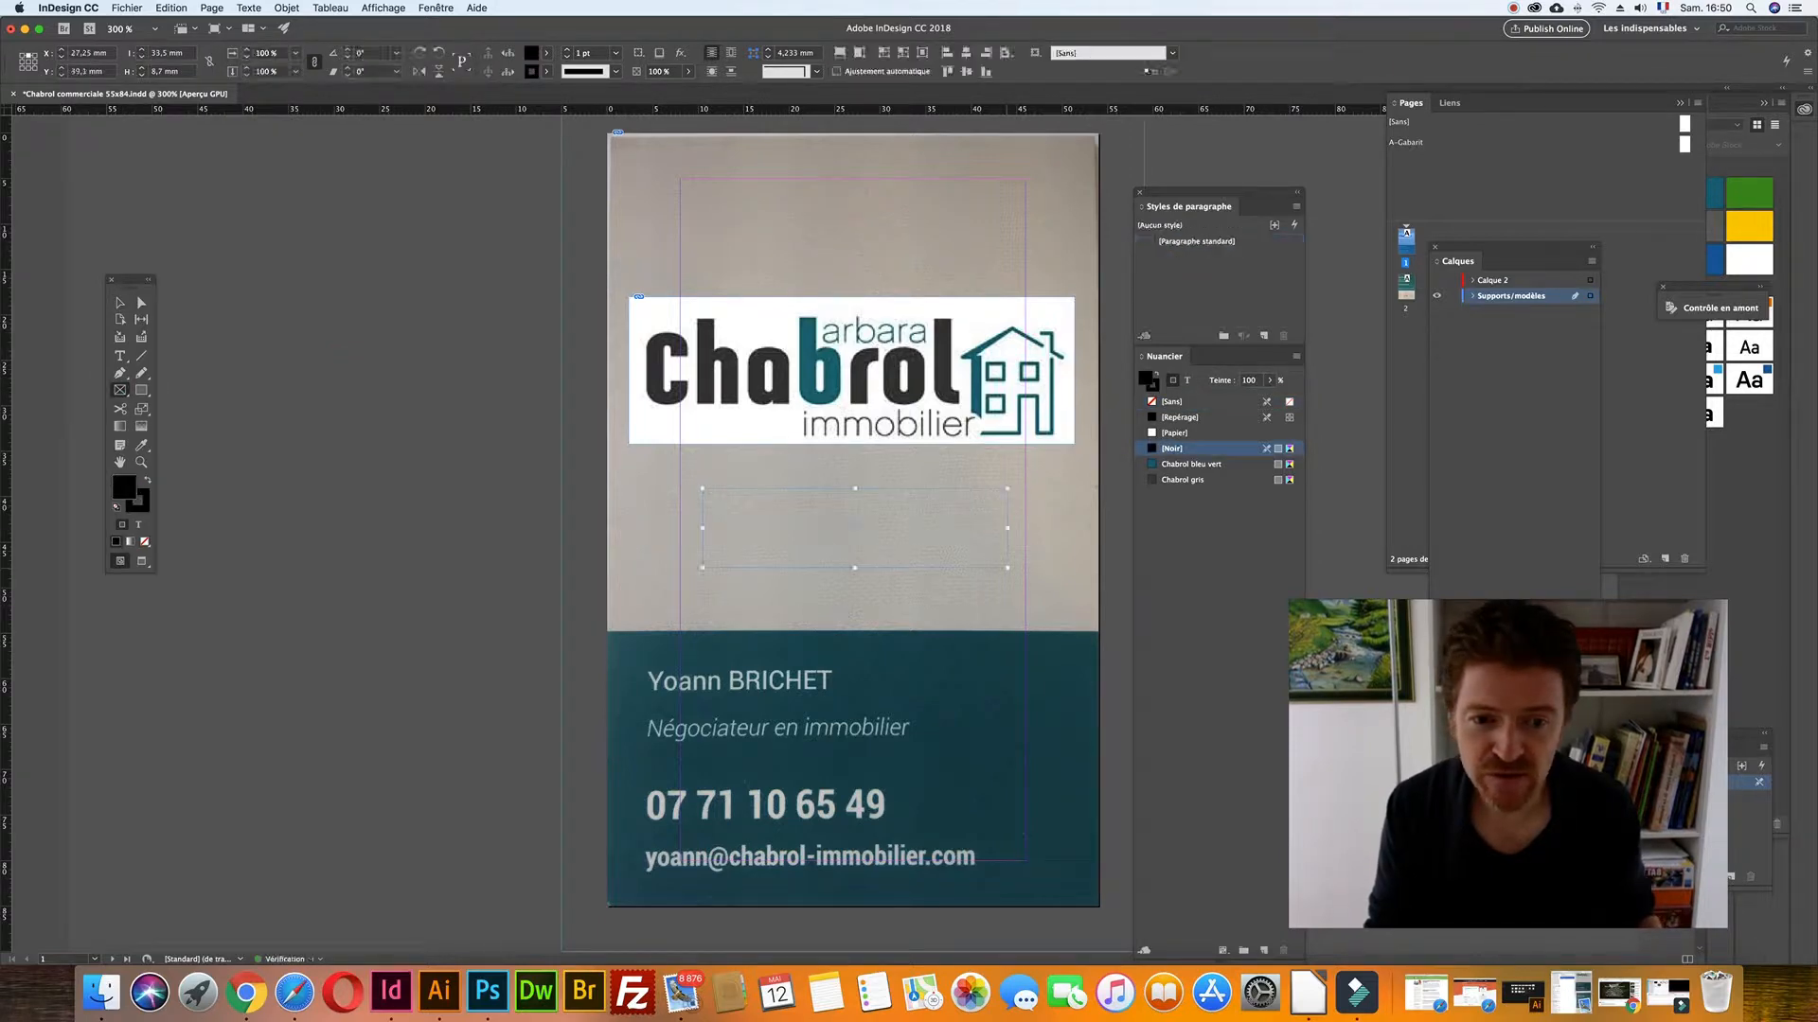
- Fill the new frame with Chabrol bleu vert and move it onto the card's bottom band
{"action": "left_click", "coordinate": [1180, 465]}
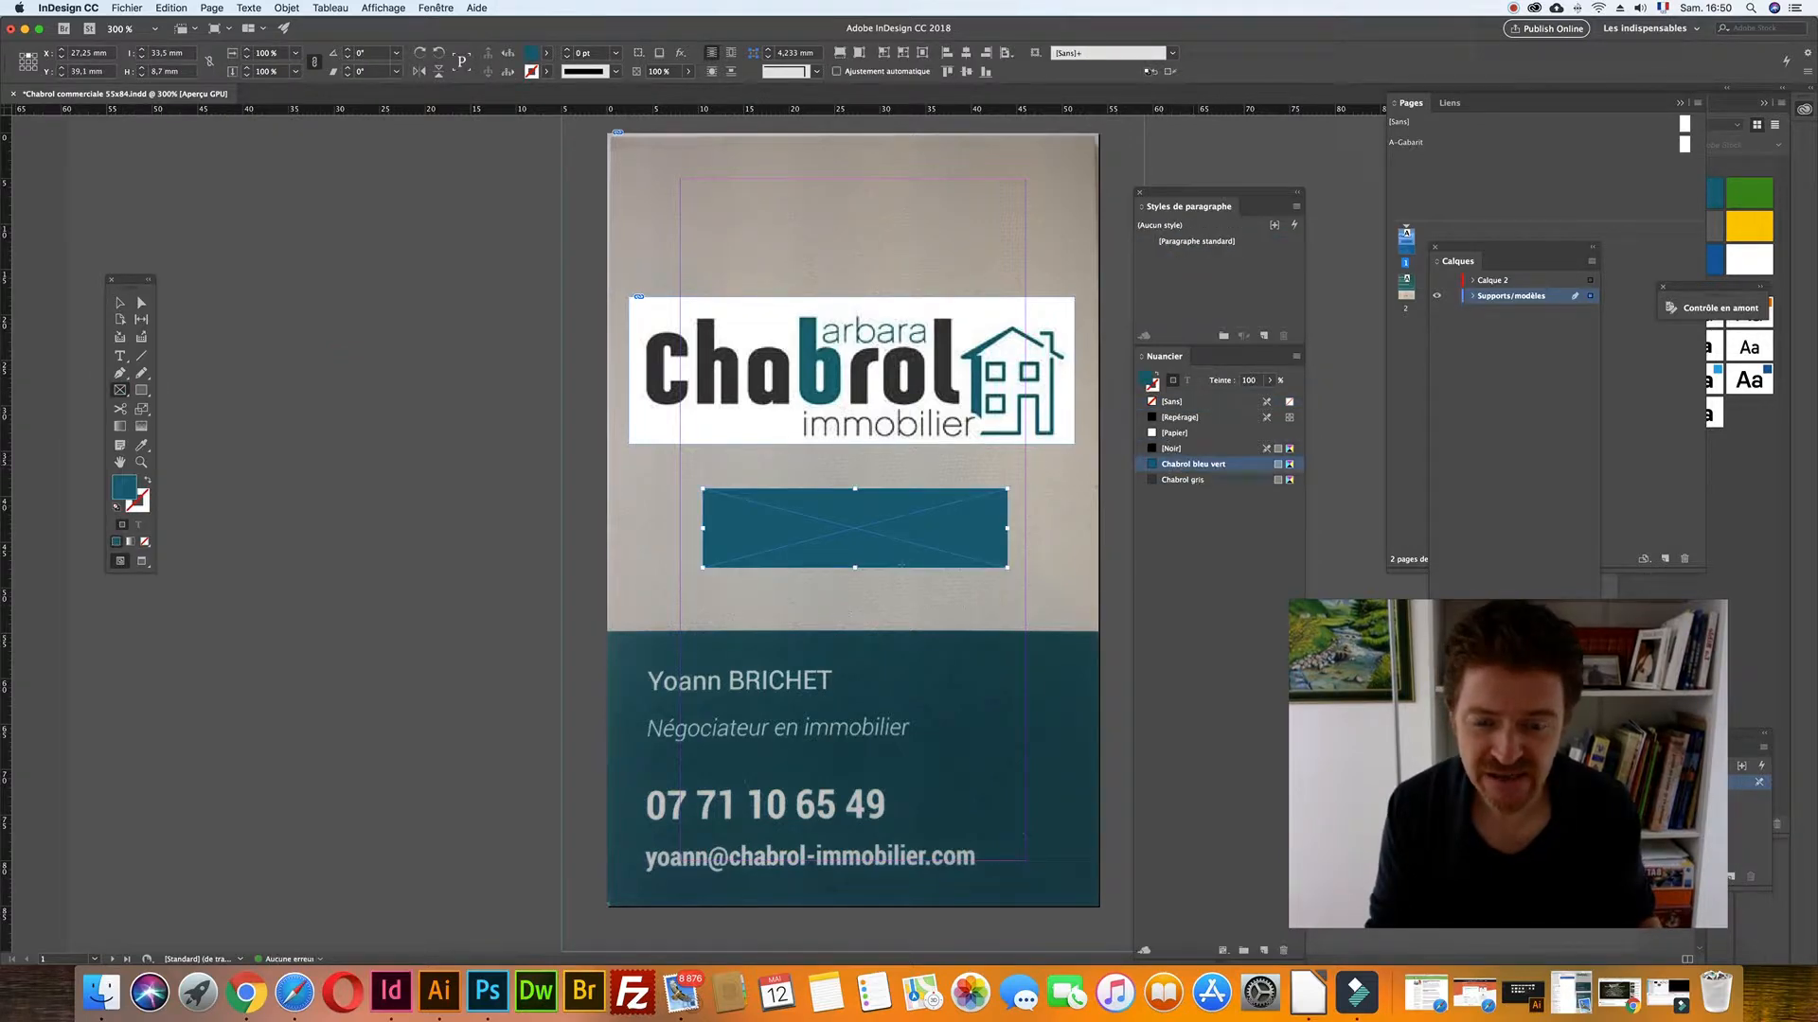
{"action": "key", "text": "v"}
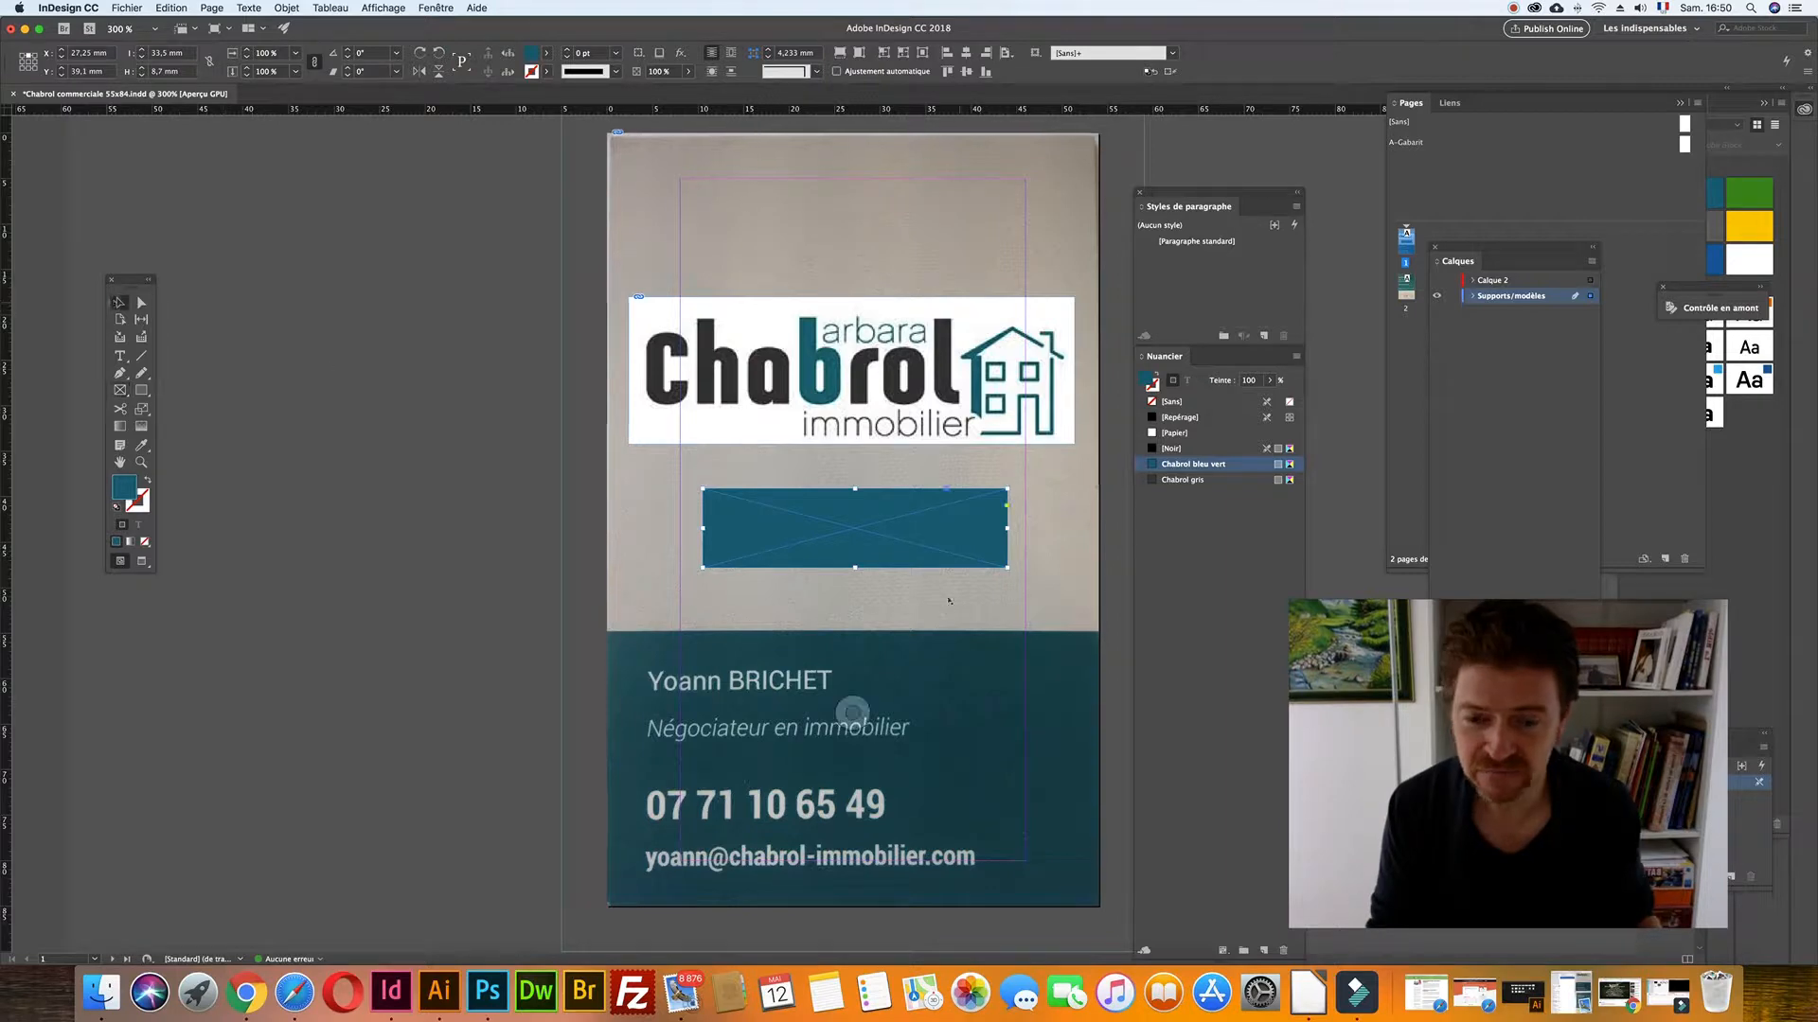
{"action": "left_click", "coordinate": [980, 589]}
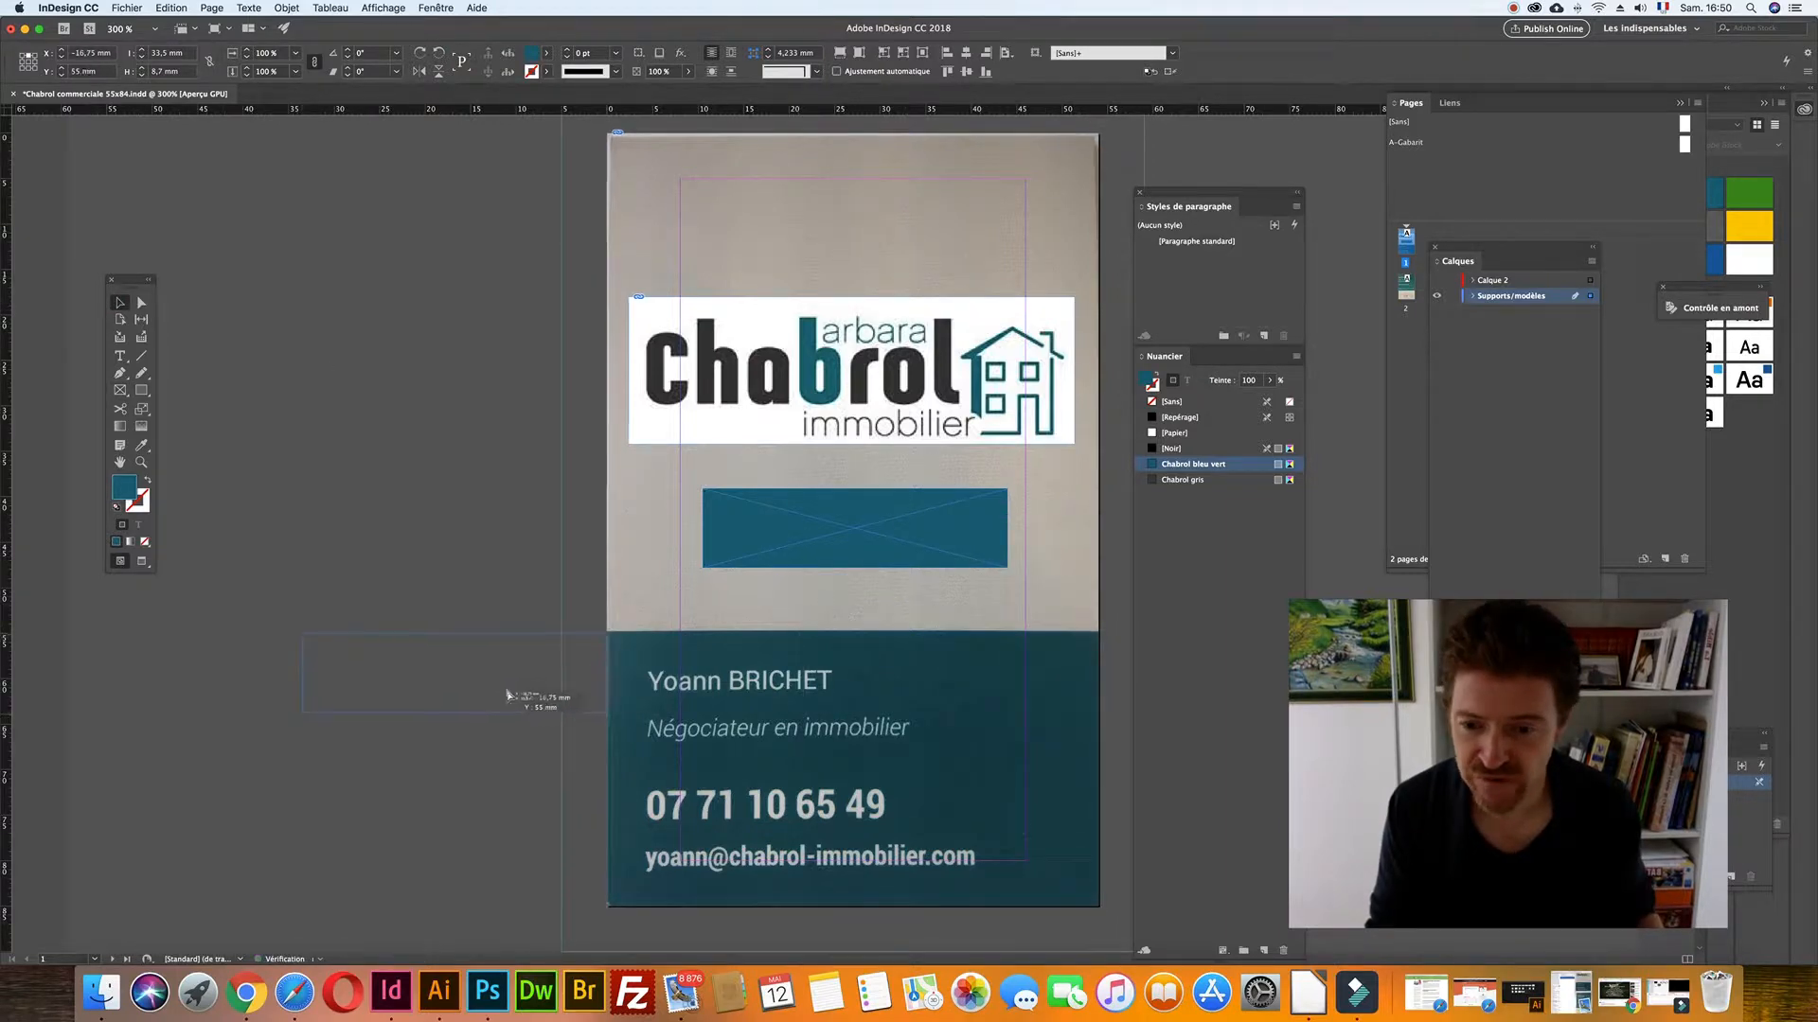
{"action": "left_click_drag", "start_coordinate": [525, 697], "coordinate": [1098, 907]}
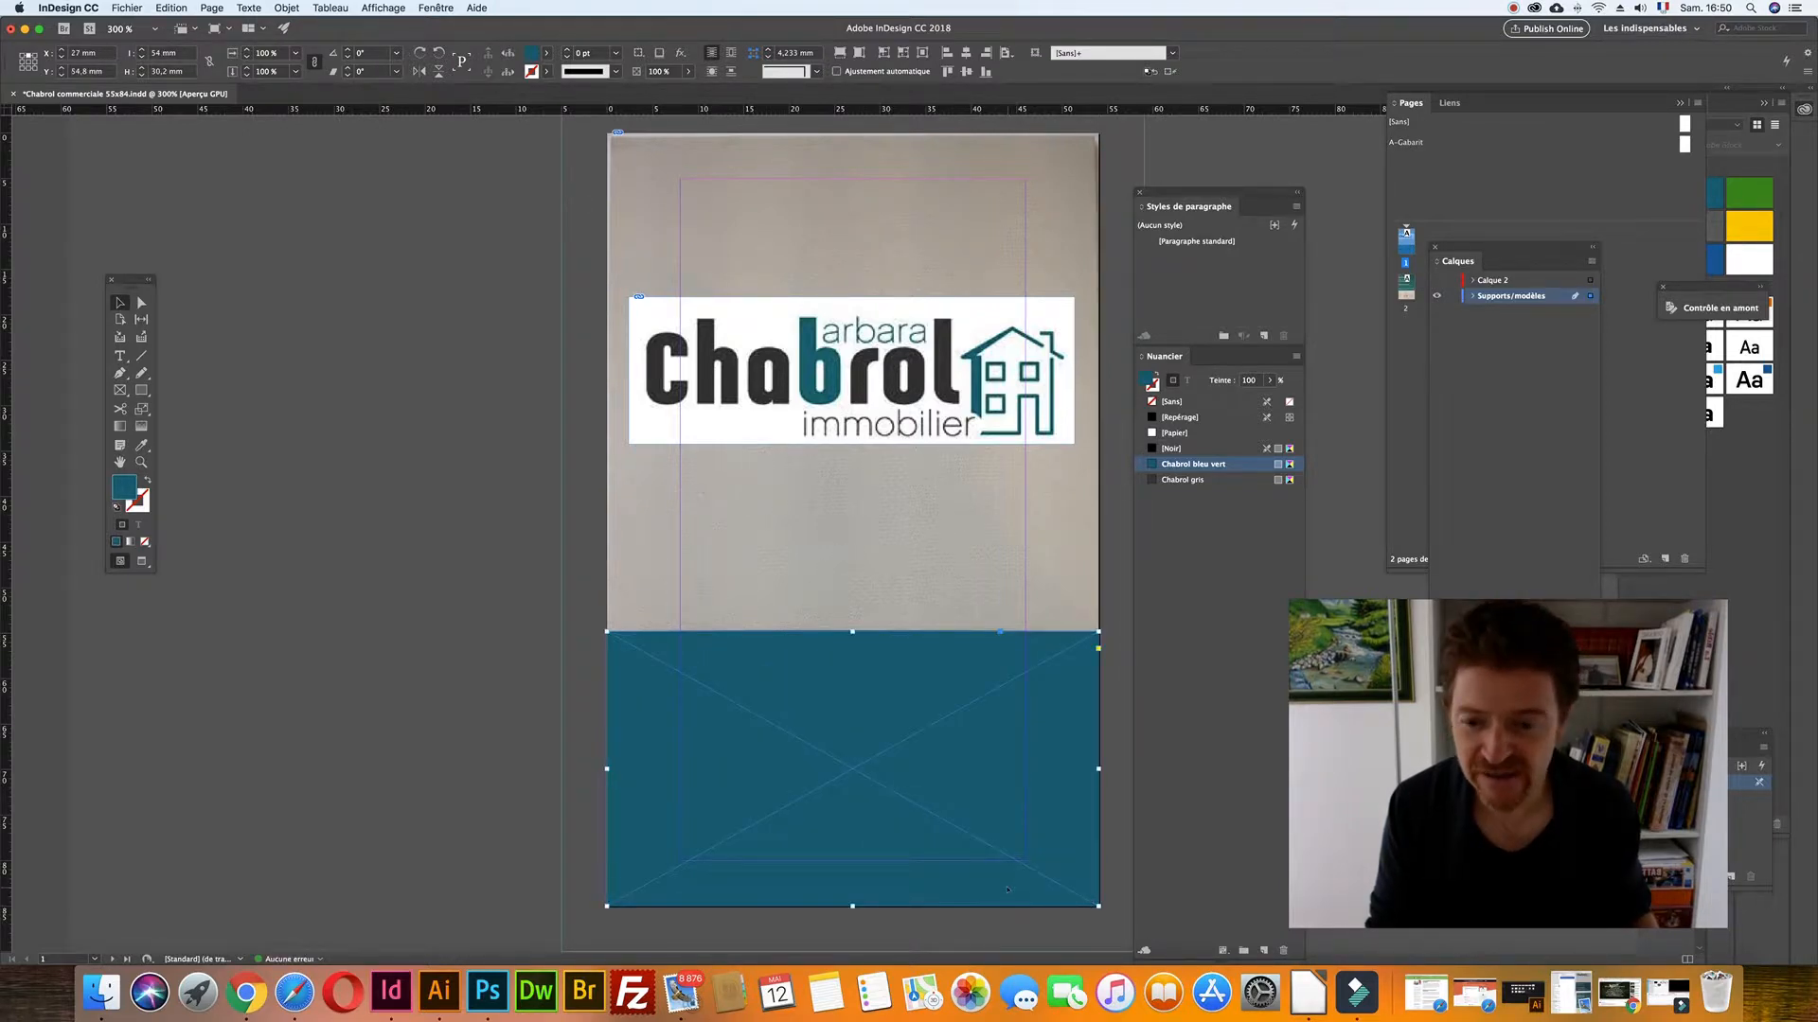
{"action": "key", "text": "h"}
{"action": "left_click_drag", "start_coordinate": [917, 792], "coordinate": [918, 754]}
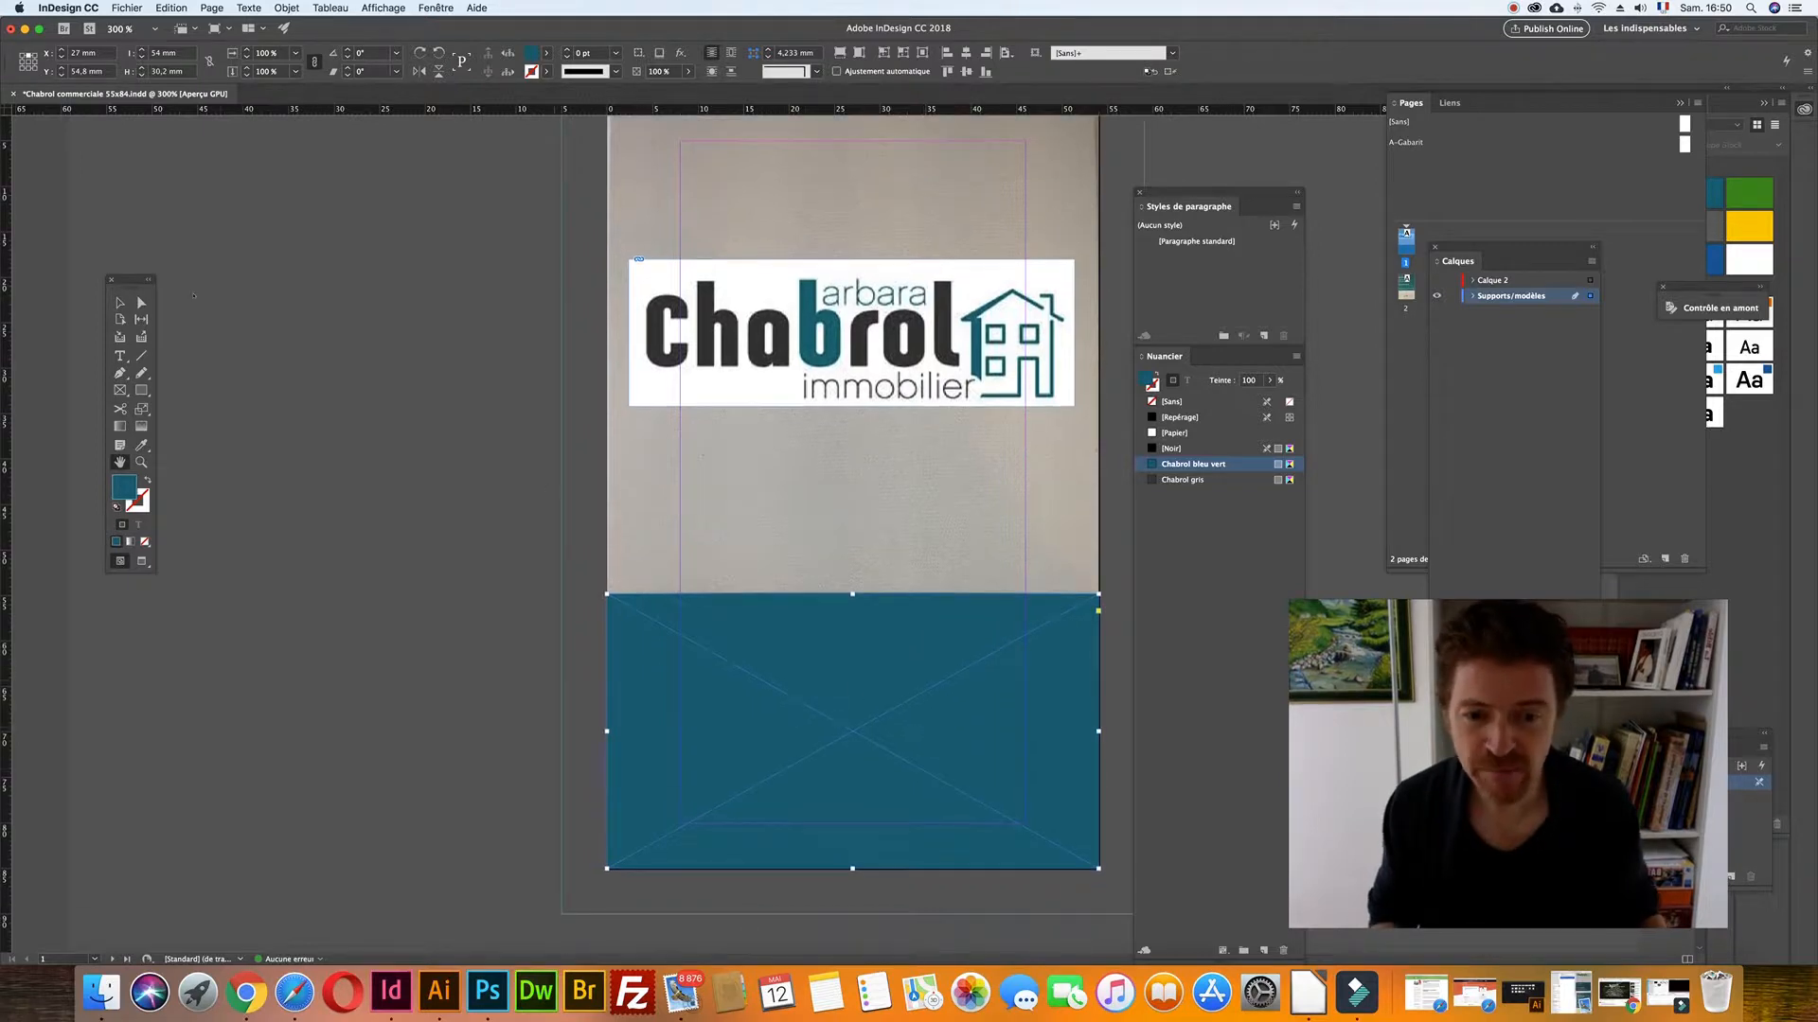
{"action": "left_click", "coordinate": [119, 302]}
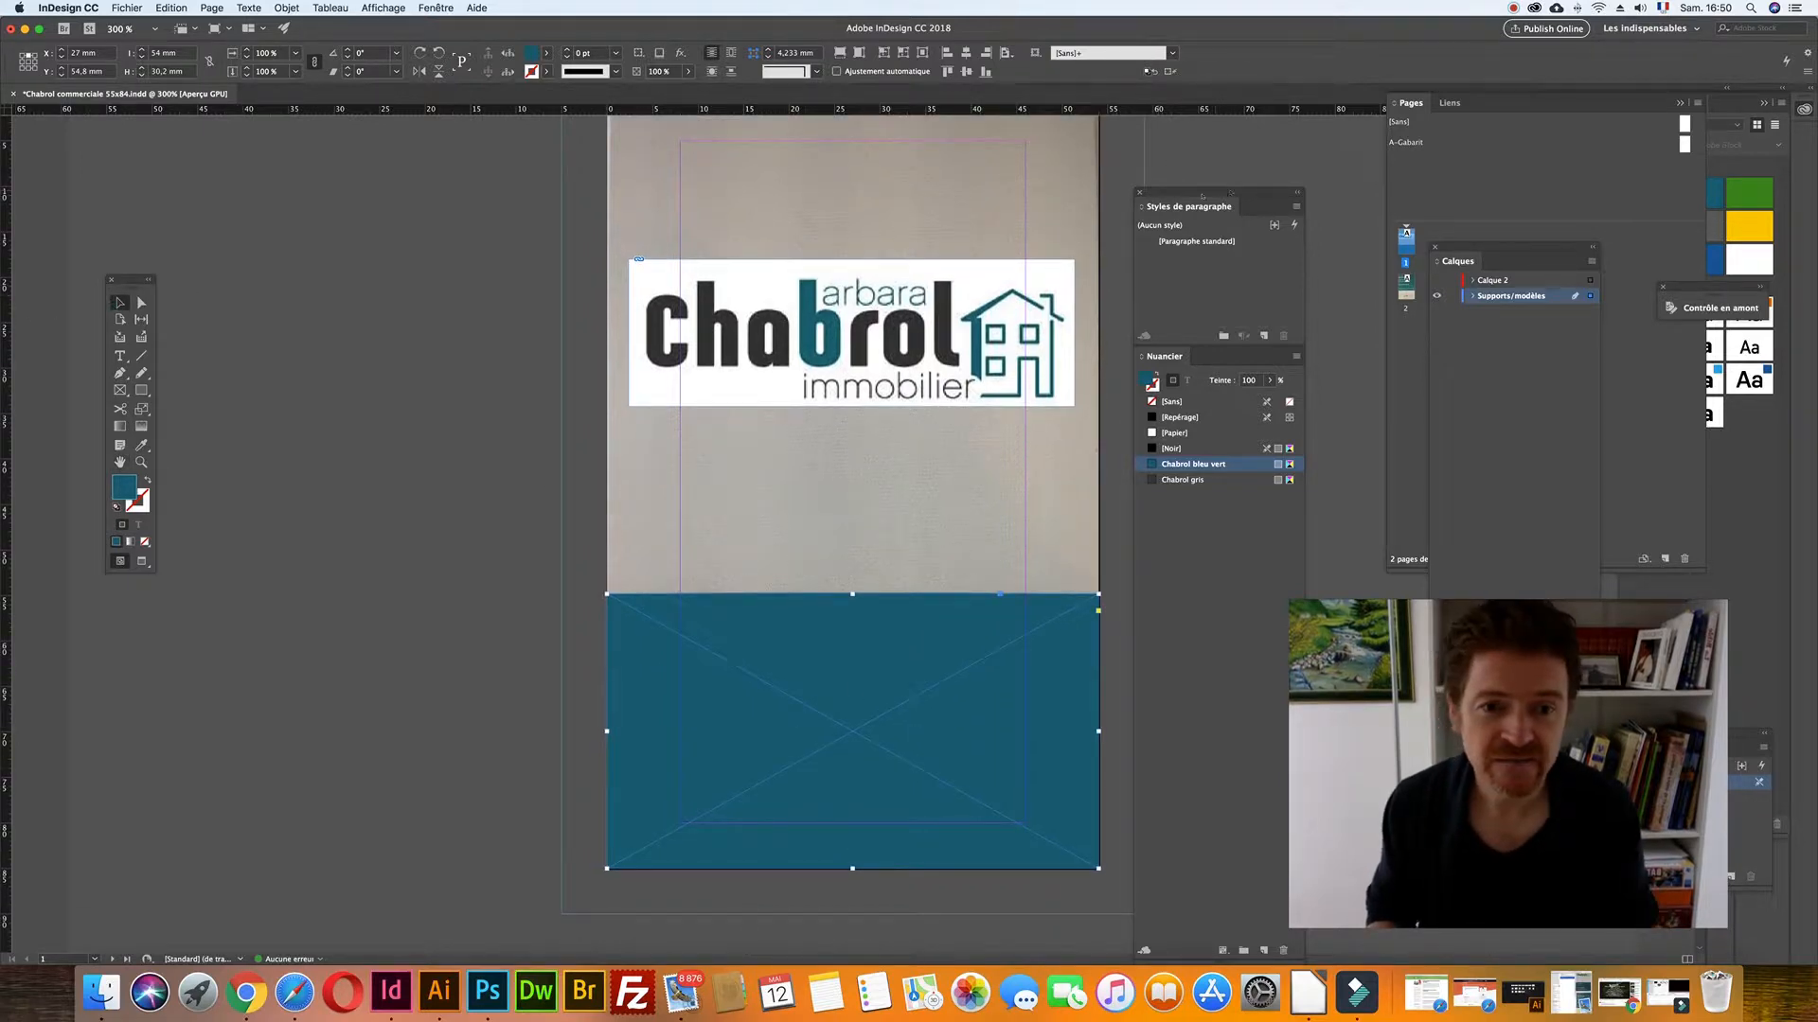
- Stretch the teal rectangle's bottom-right corner and left edge out to the bleed, then add a new layer
{"action": "left_click_drag", "start_coordinate": [1255, 188], "coordinate": [1306, 173]}
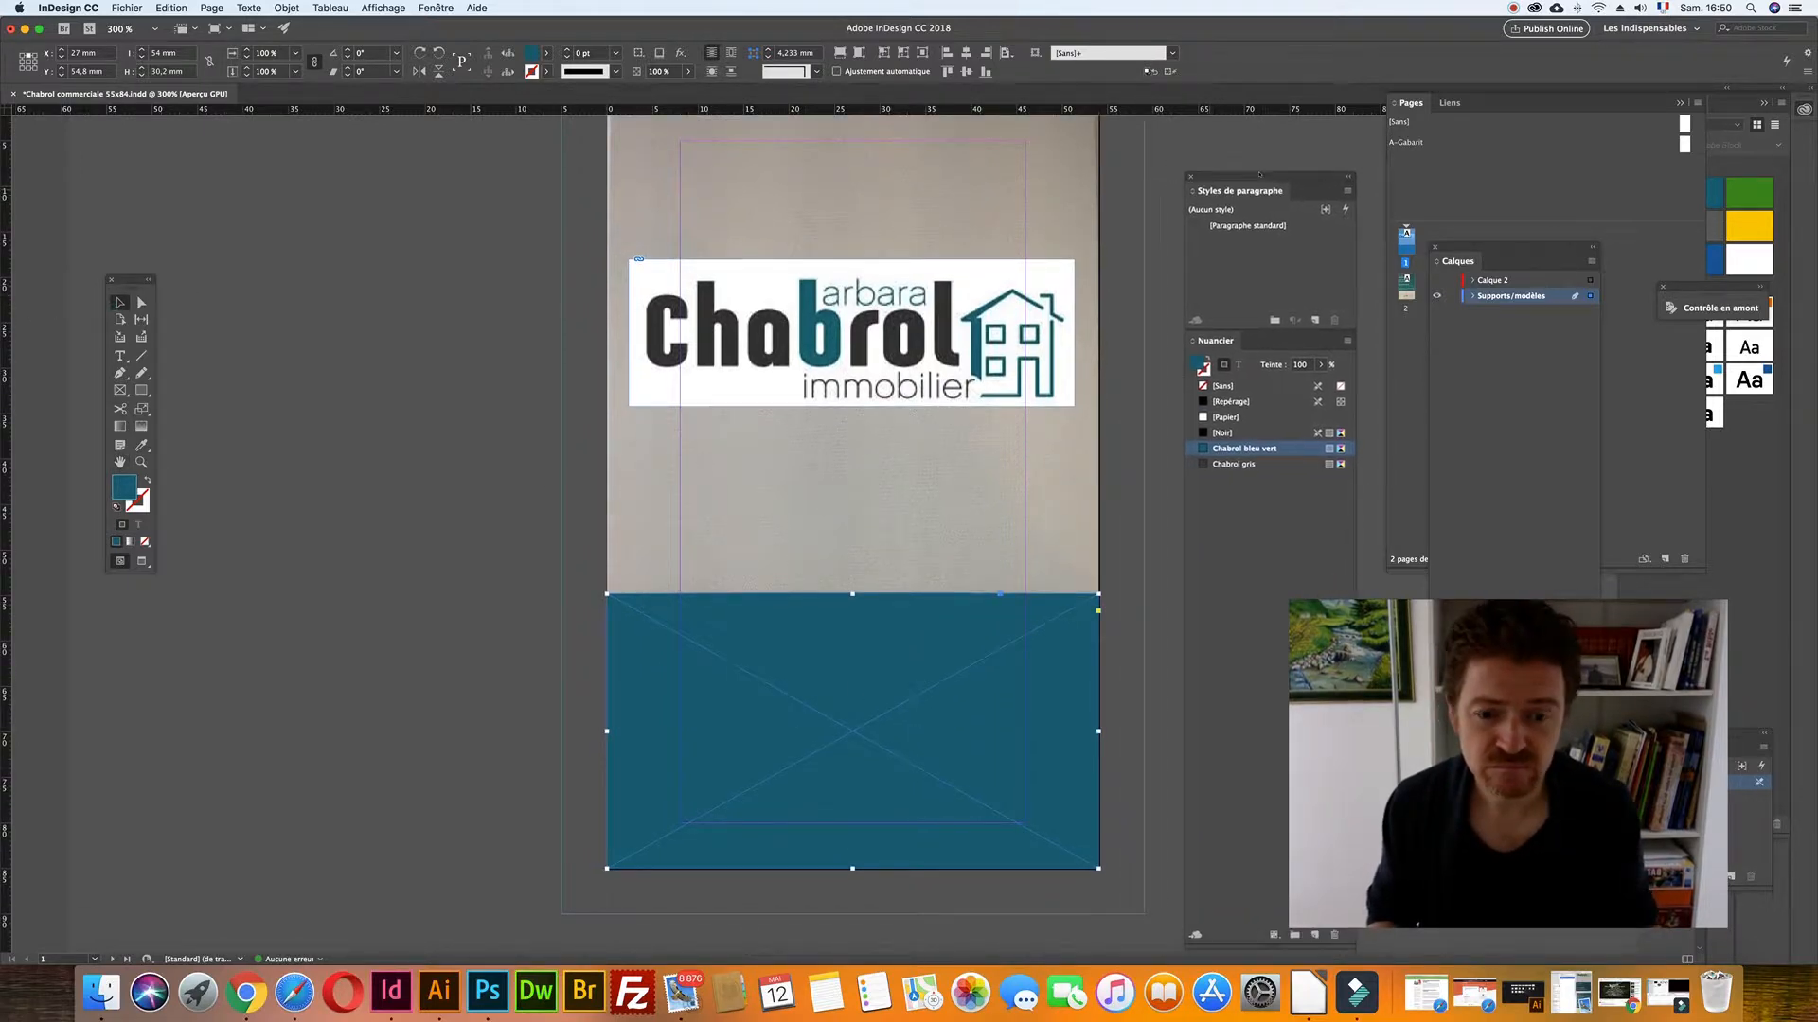
{"action": "left_click_drag", "start_coordinate": [1098, 868], "coordinate": [1143, 913]}
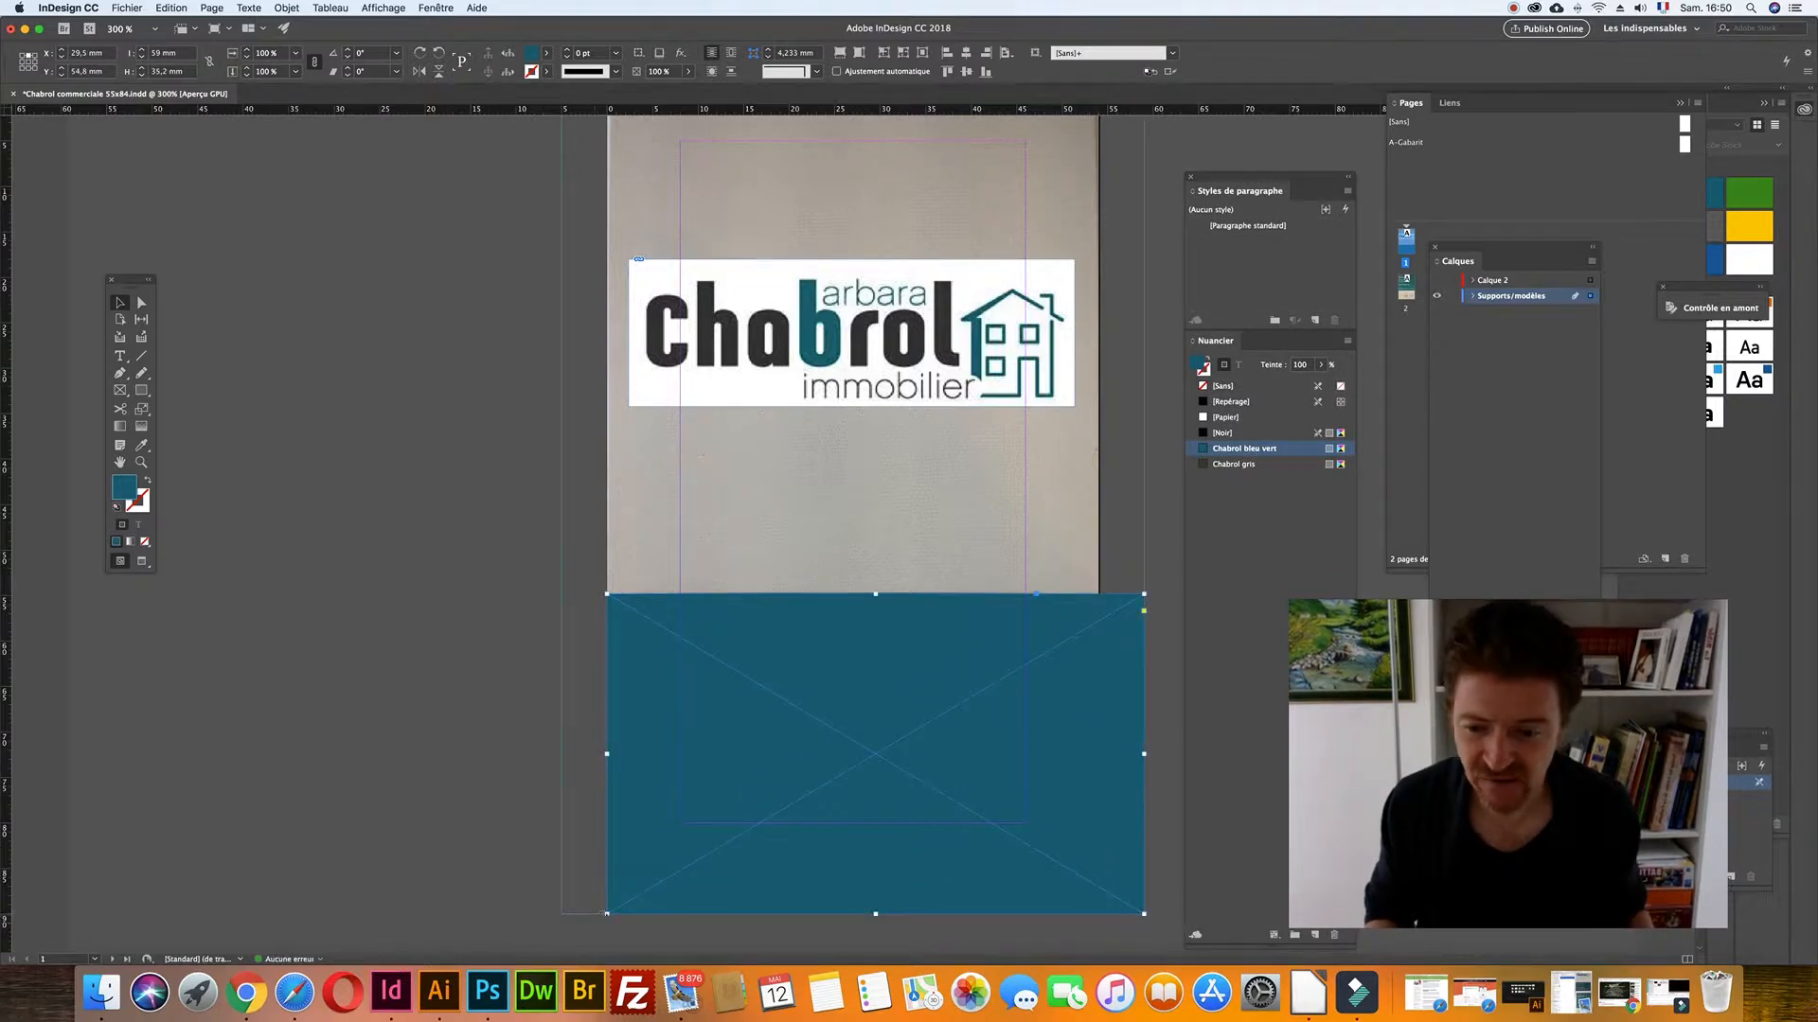
{"action": "left_click_drag", "start_coordinate": [606, 914], "coordinate": [604, 914]}
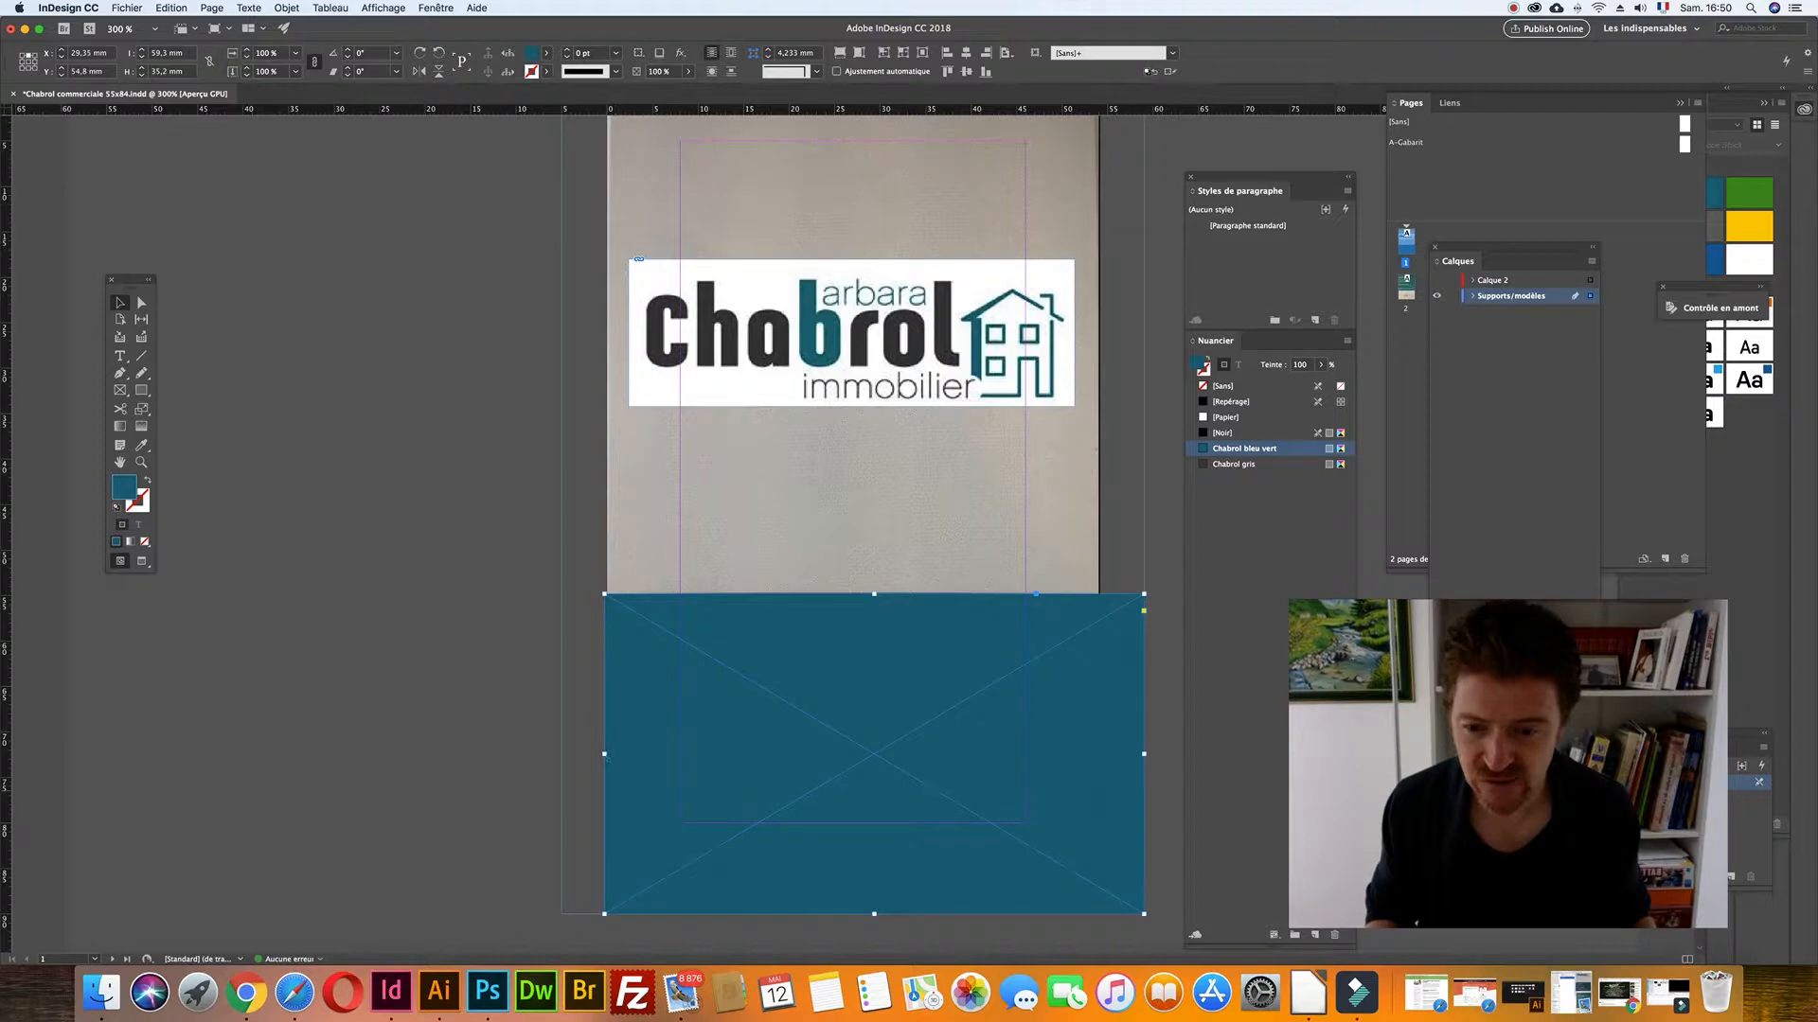
{"action": "left_click_drag", "start_coordinate": [604, 753], "coordinate": [583, 755]}
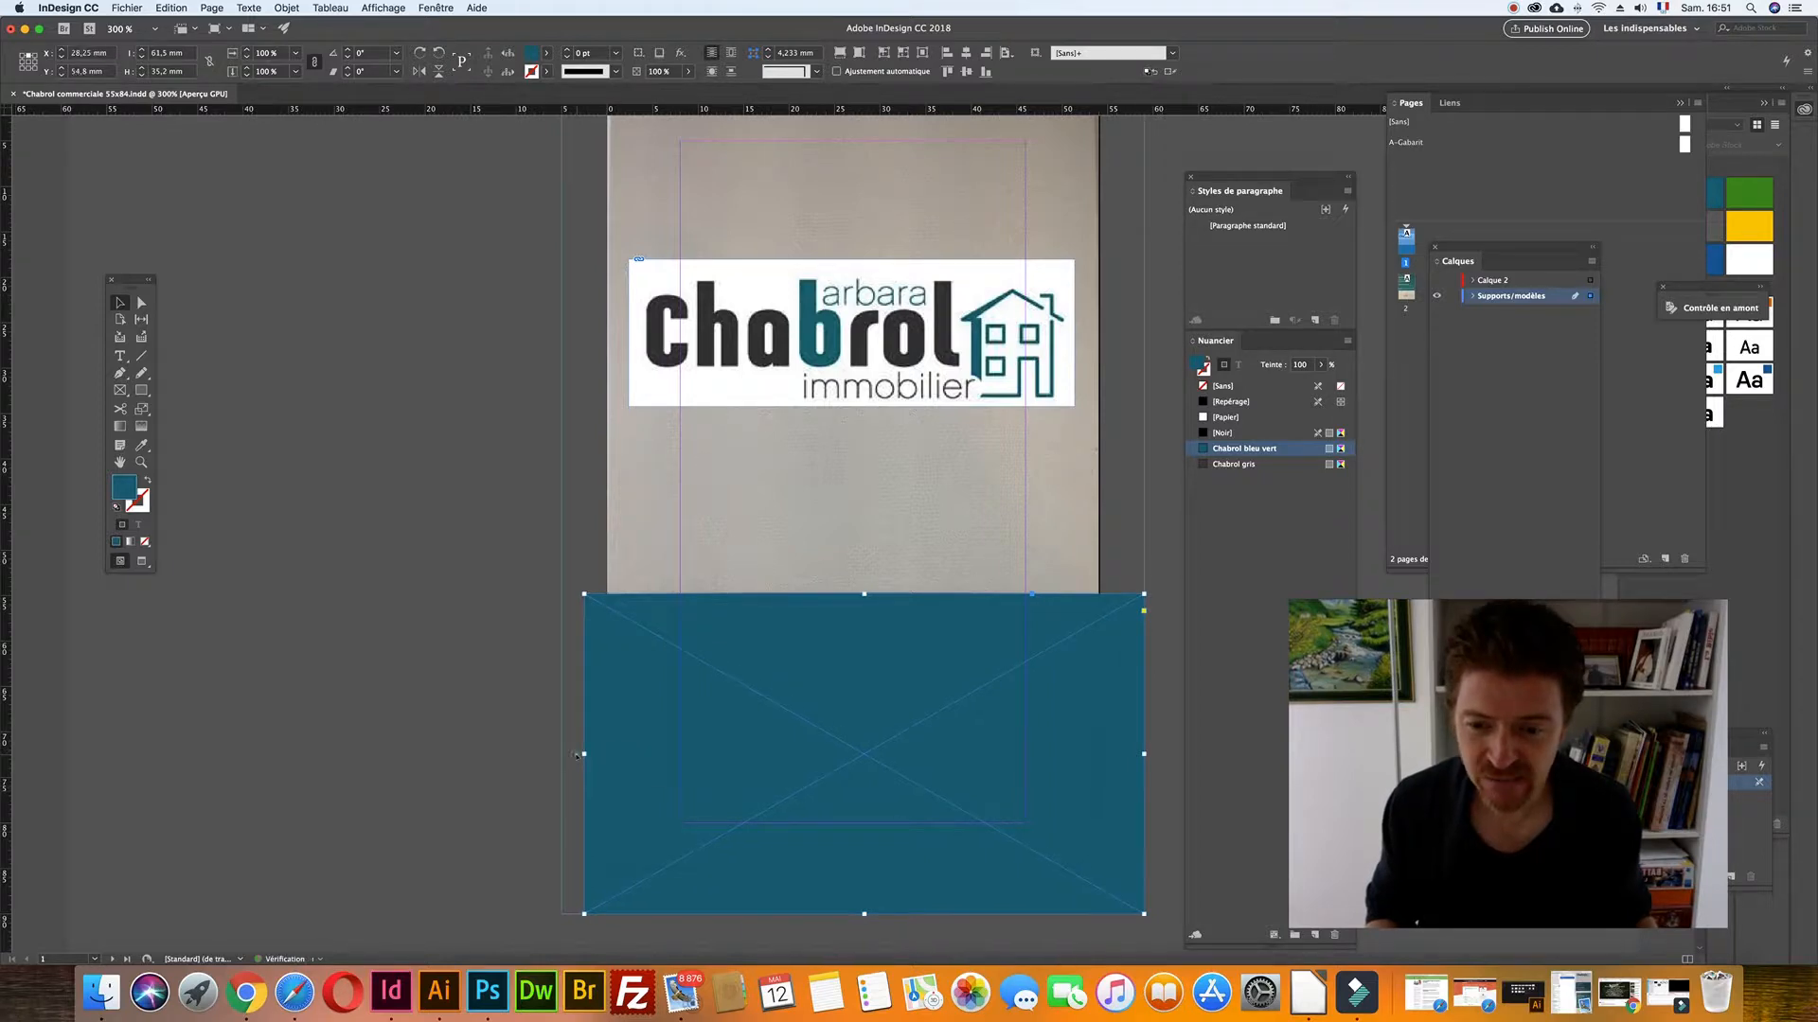
{"action": "left_click", "coordinate": [581, 756]}
{"action": "left_click_drag", "start_coordinate": [584, 767], "coordinate": [561, 754]}
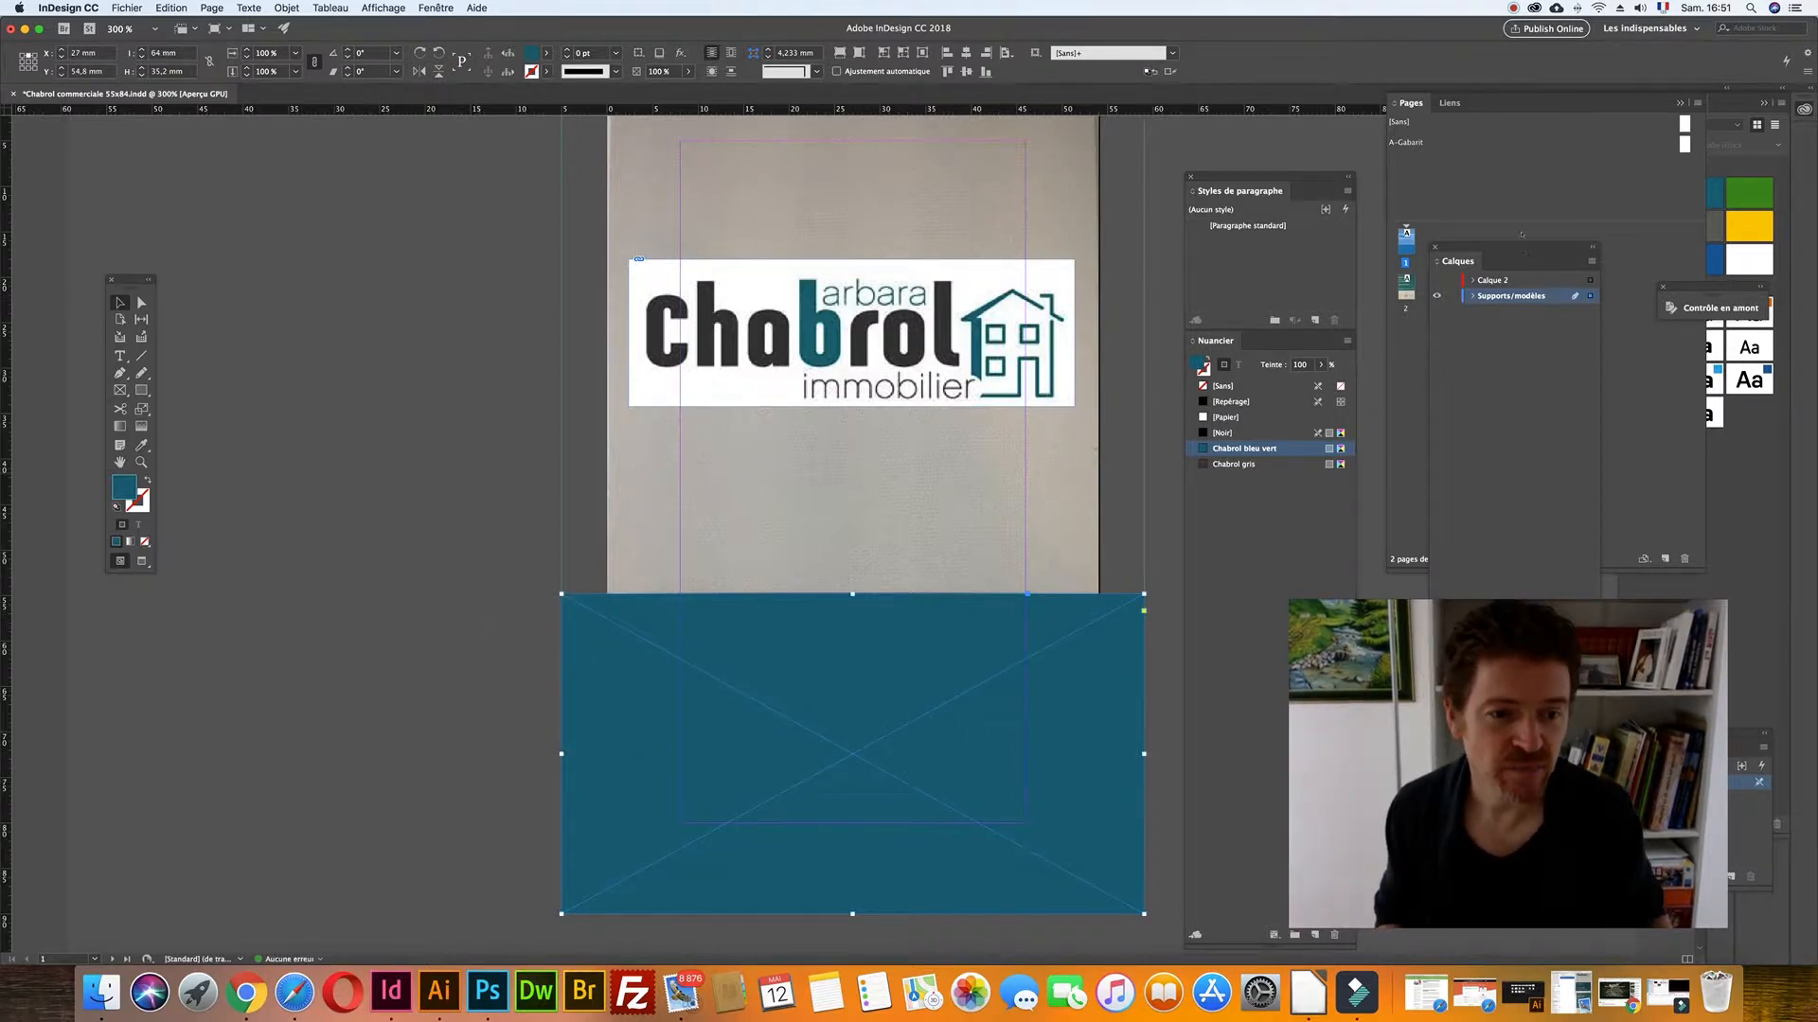
{"action": "left_click_drag", "start_coordinate": [1458, 261], "coordinate": [387, 311]}
{"action": "left_click", "coordinate": [489, 766]}
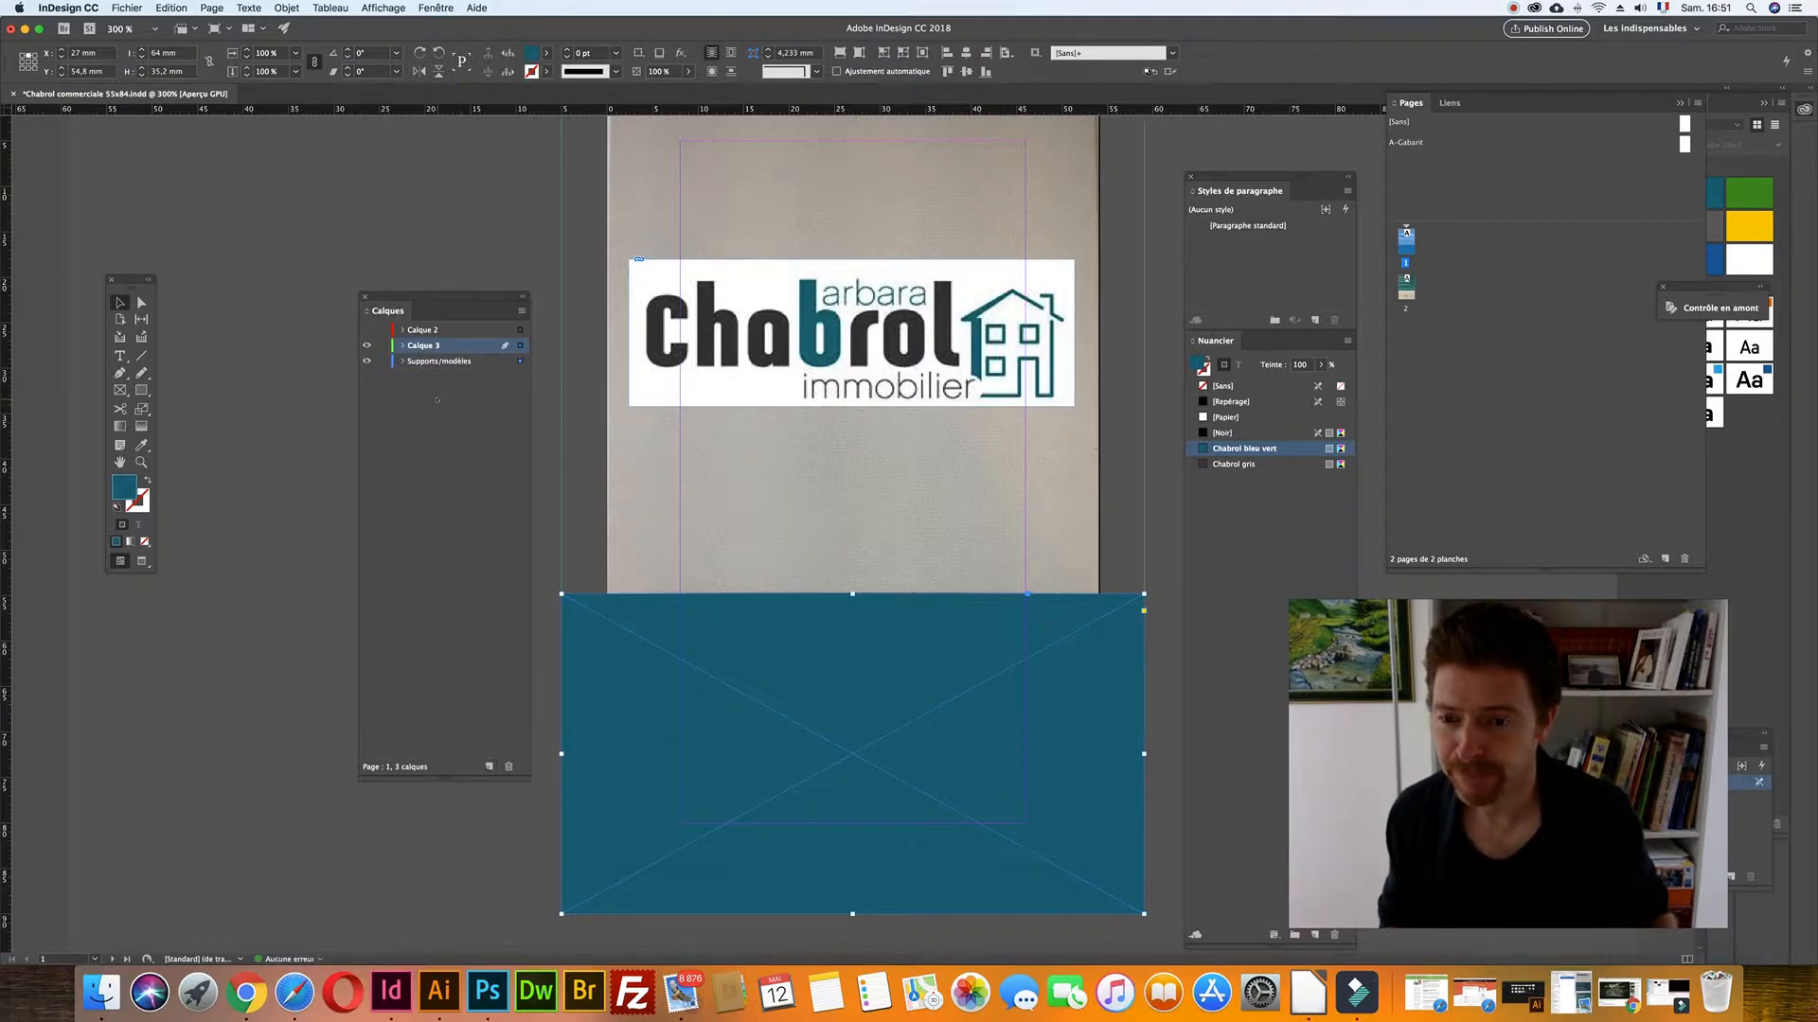
- Rename the new layer to 'Fond couleur', move the teal rectangle onto it, and hide it
{"action": "double_click", "coordinate": [417, 346]}
{"action": "type", "text": "C"}
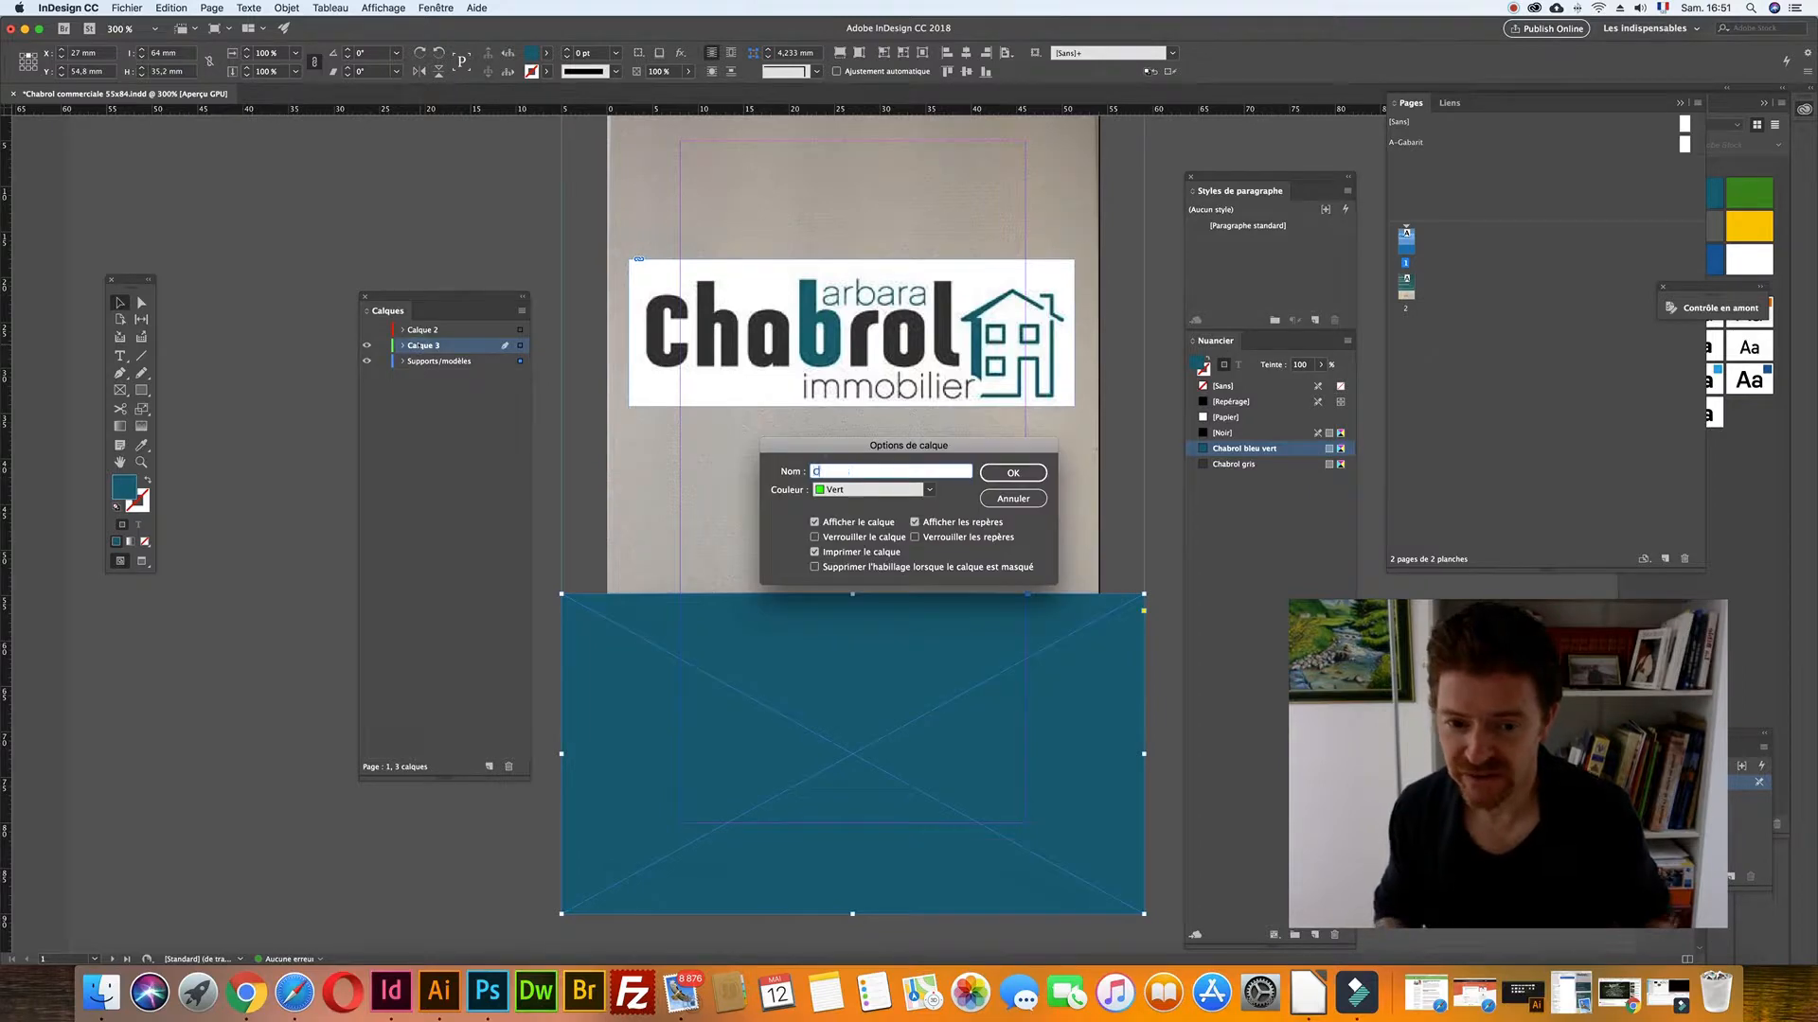
{"action": "type", "text": "réation"}
{"action": "key", "text": "super+a"}
{"action": "type", "text": "F"}
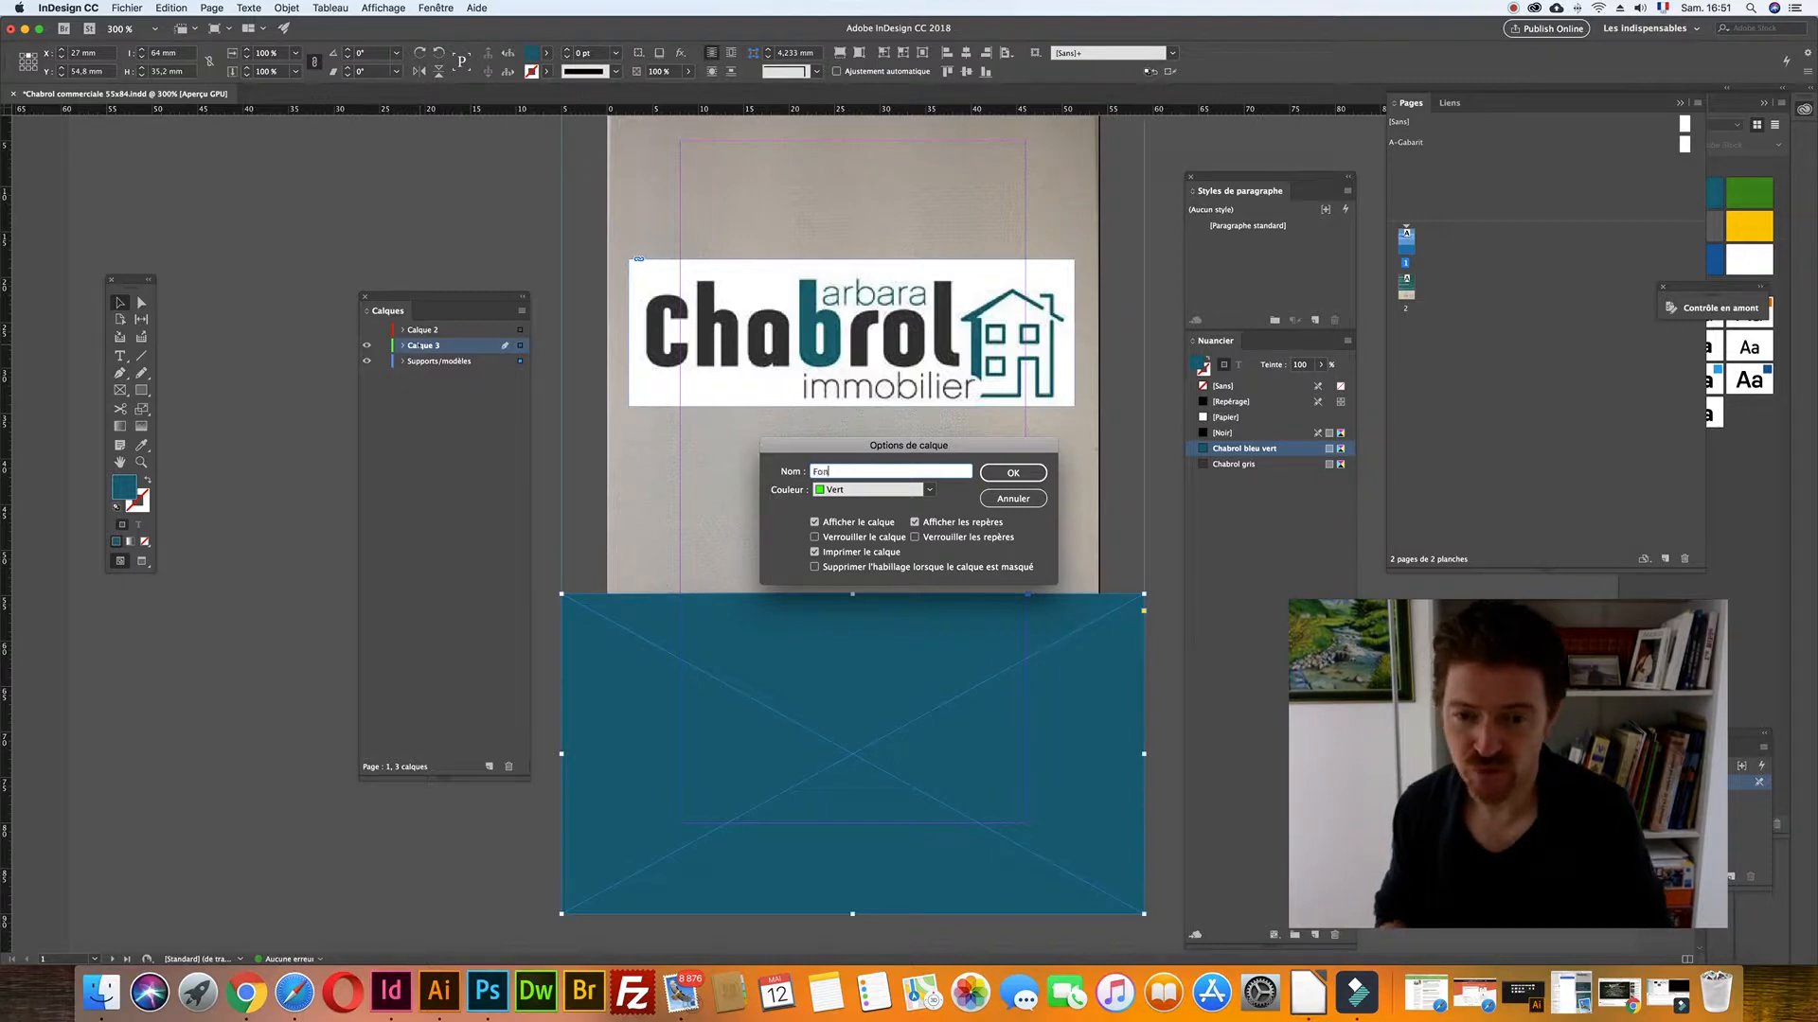
{"action": "type", "text": "ond couleur"}
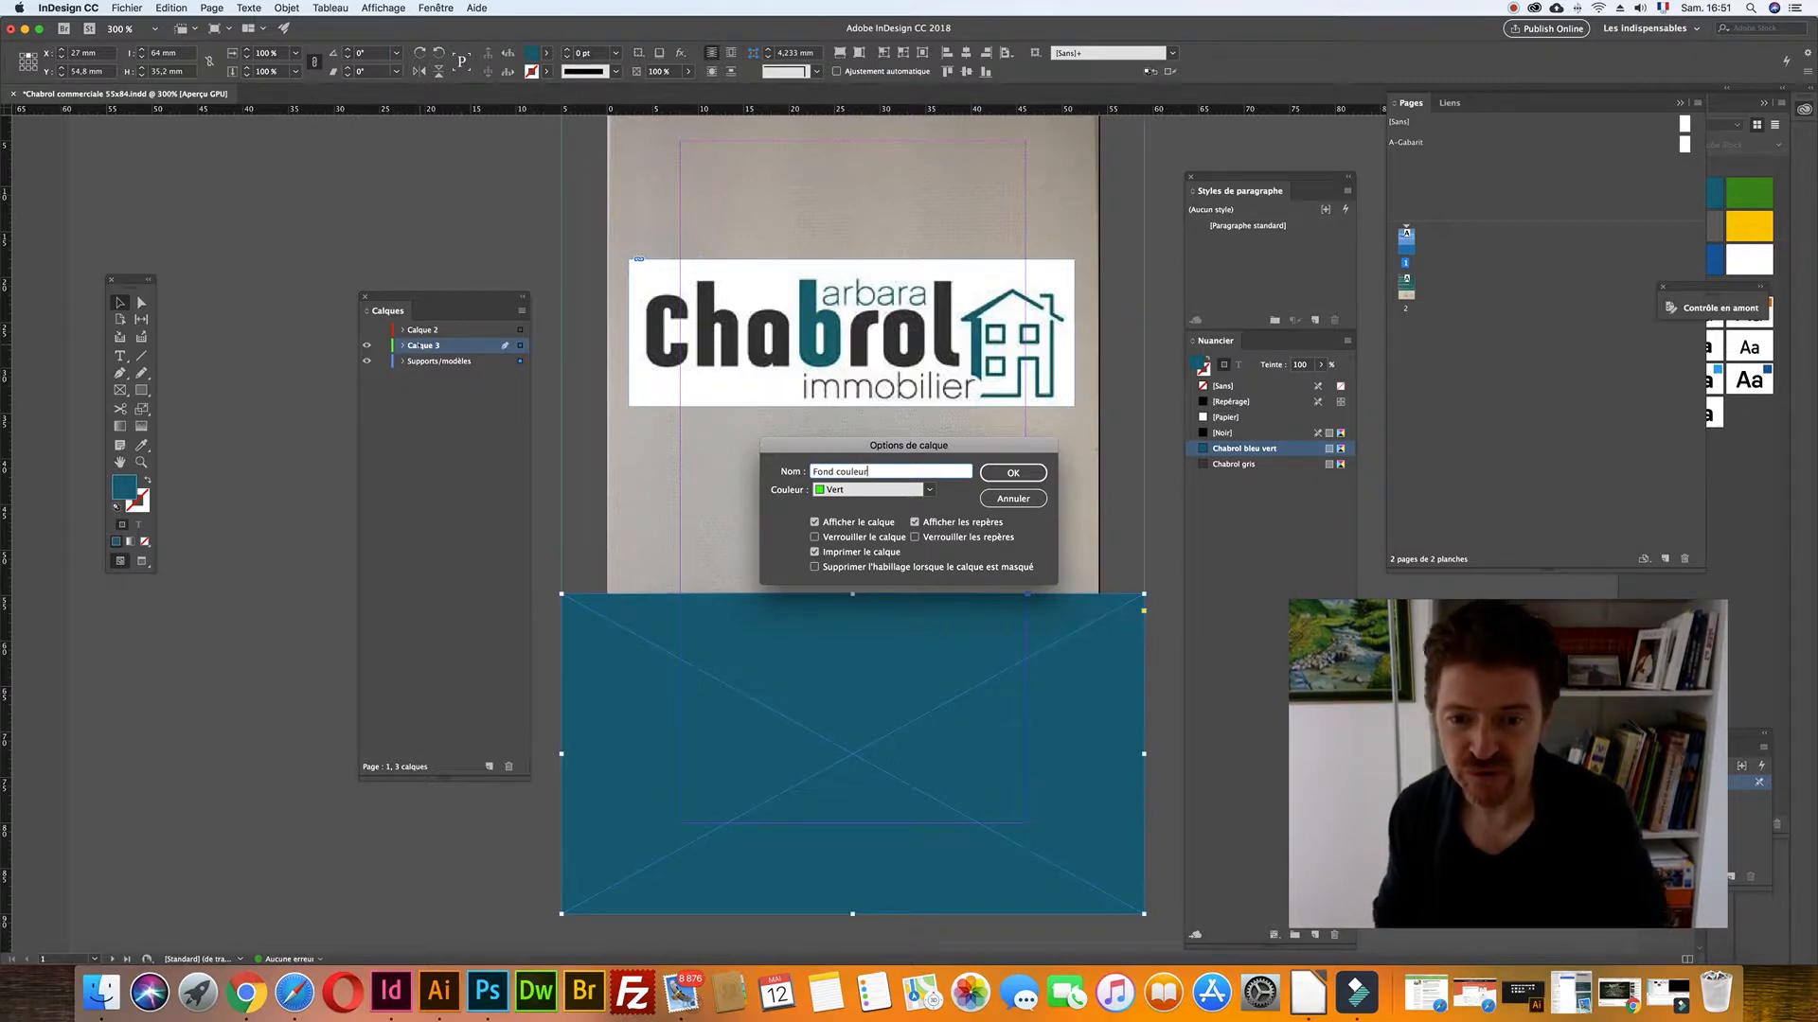
{"action": "key", "text": "Return"}
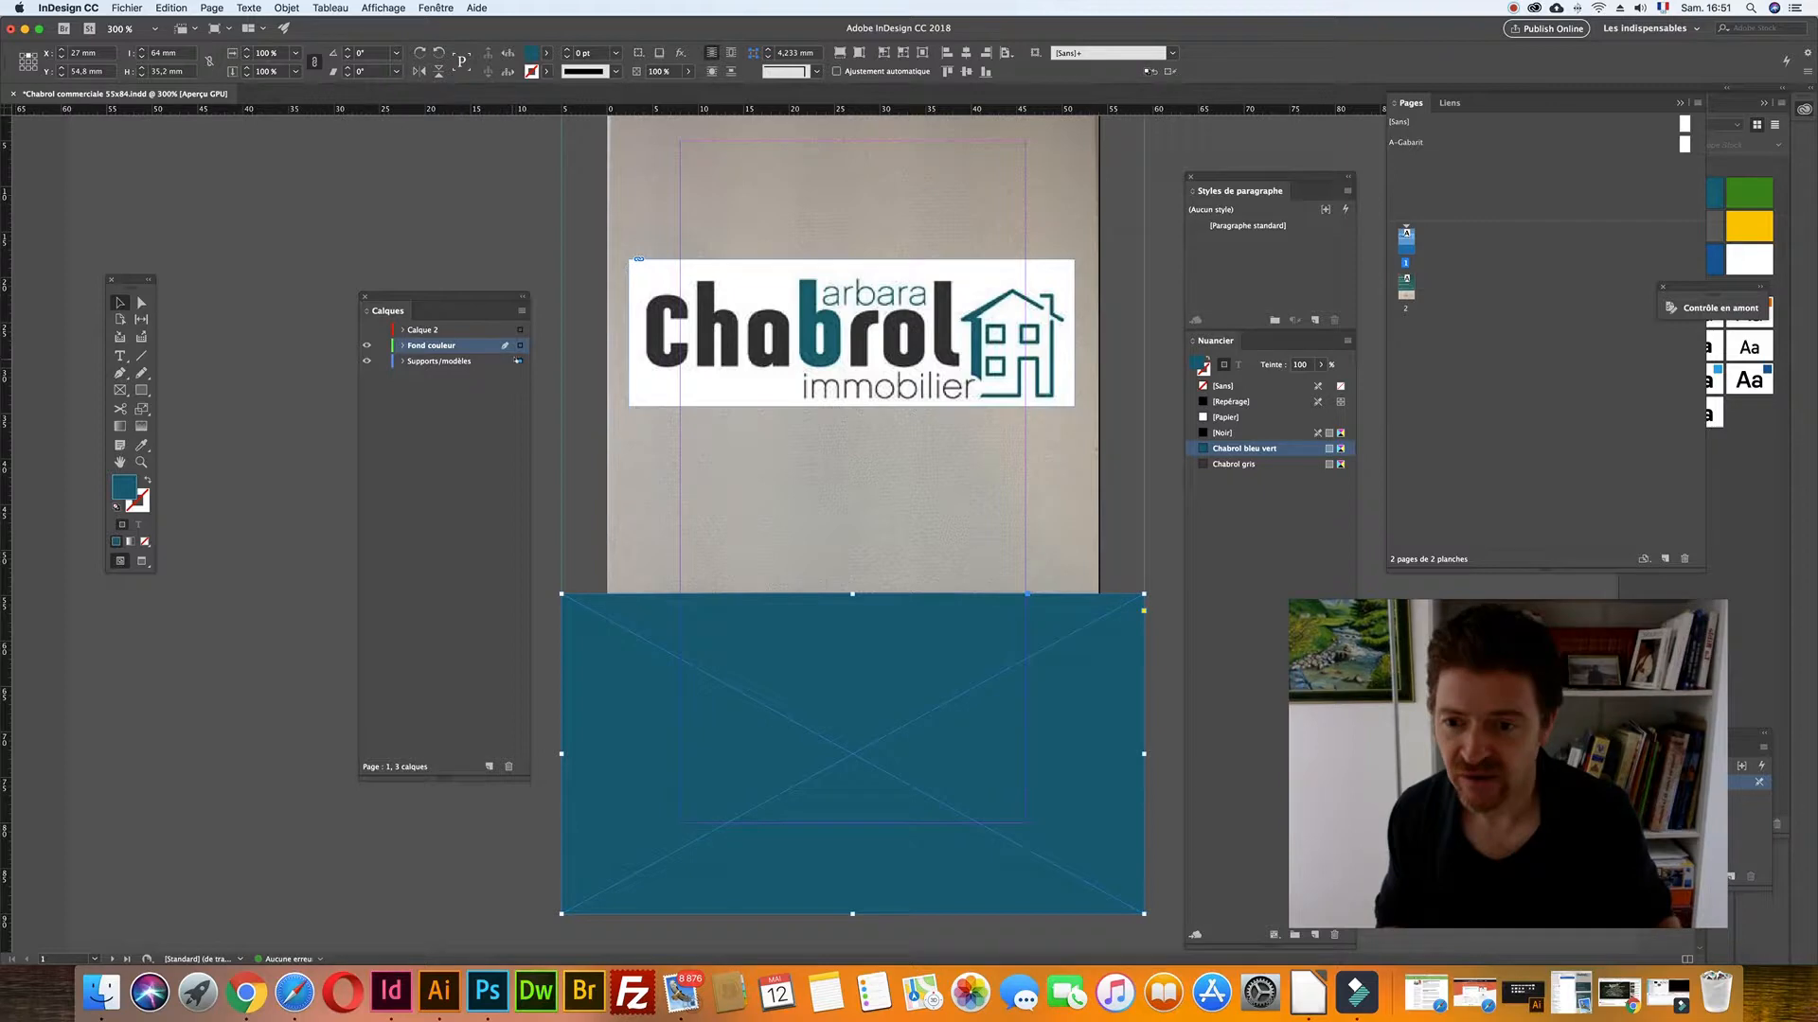
{"action": "left_click_drag", "start_coordinate": [519, 347], "coordinate": [520, 346]}
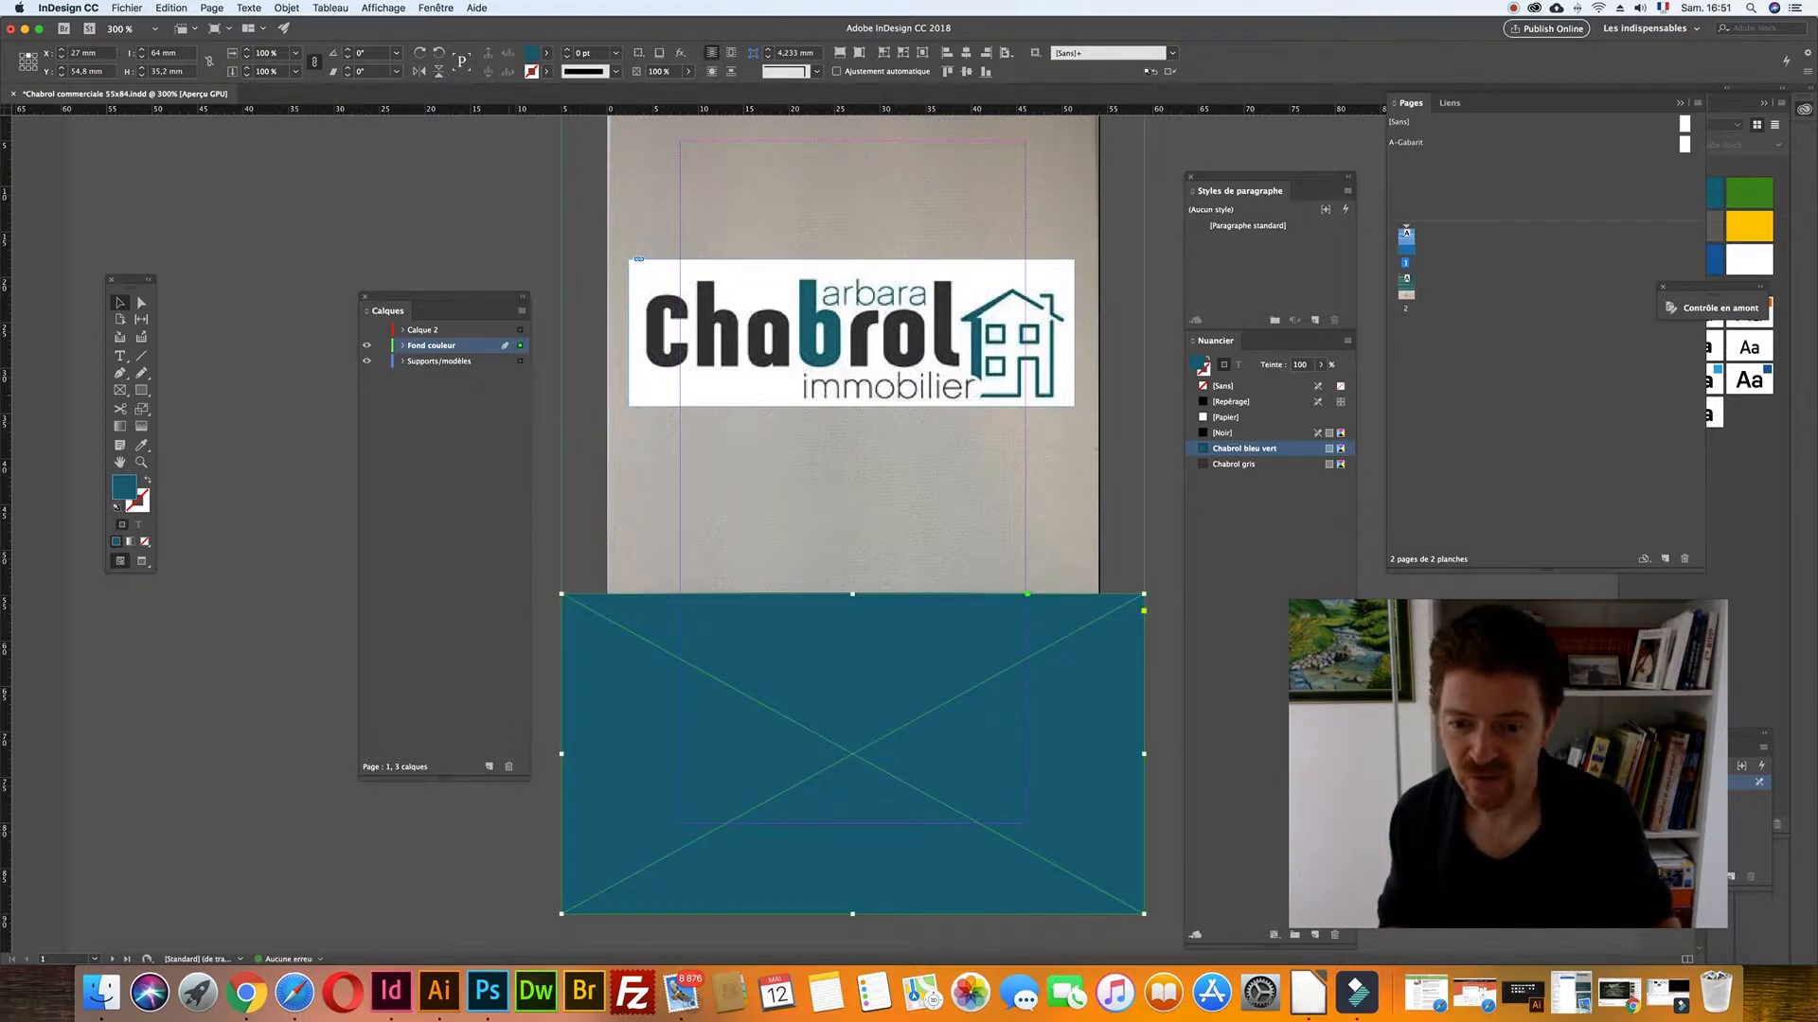
{"action": "left_click", "coordinate": [571, 464]}
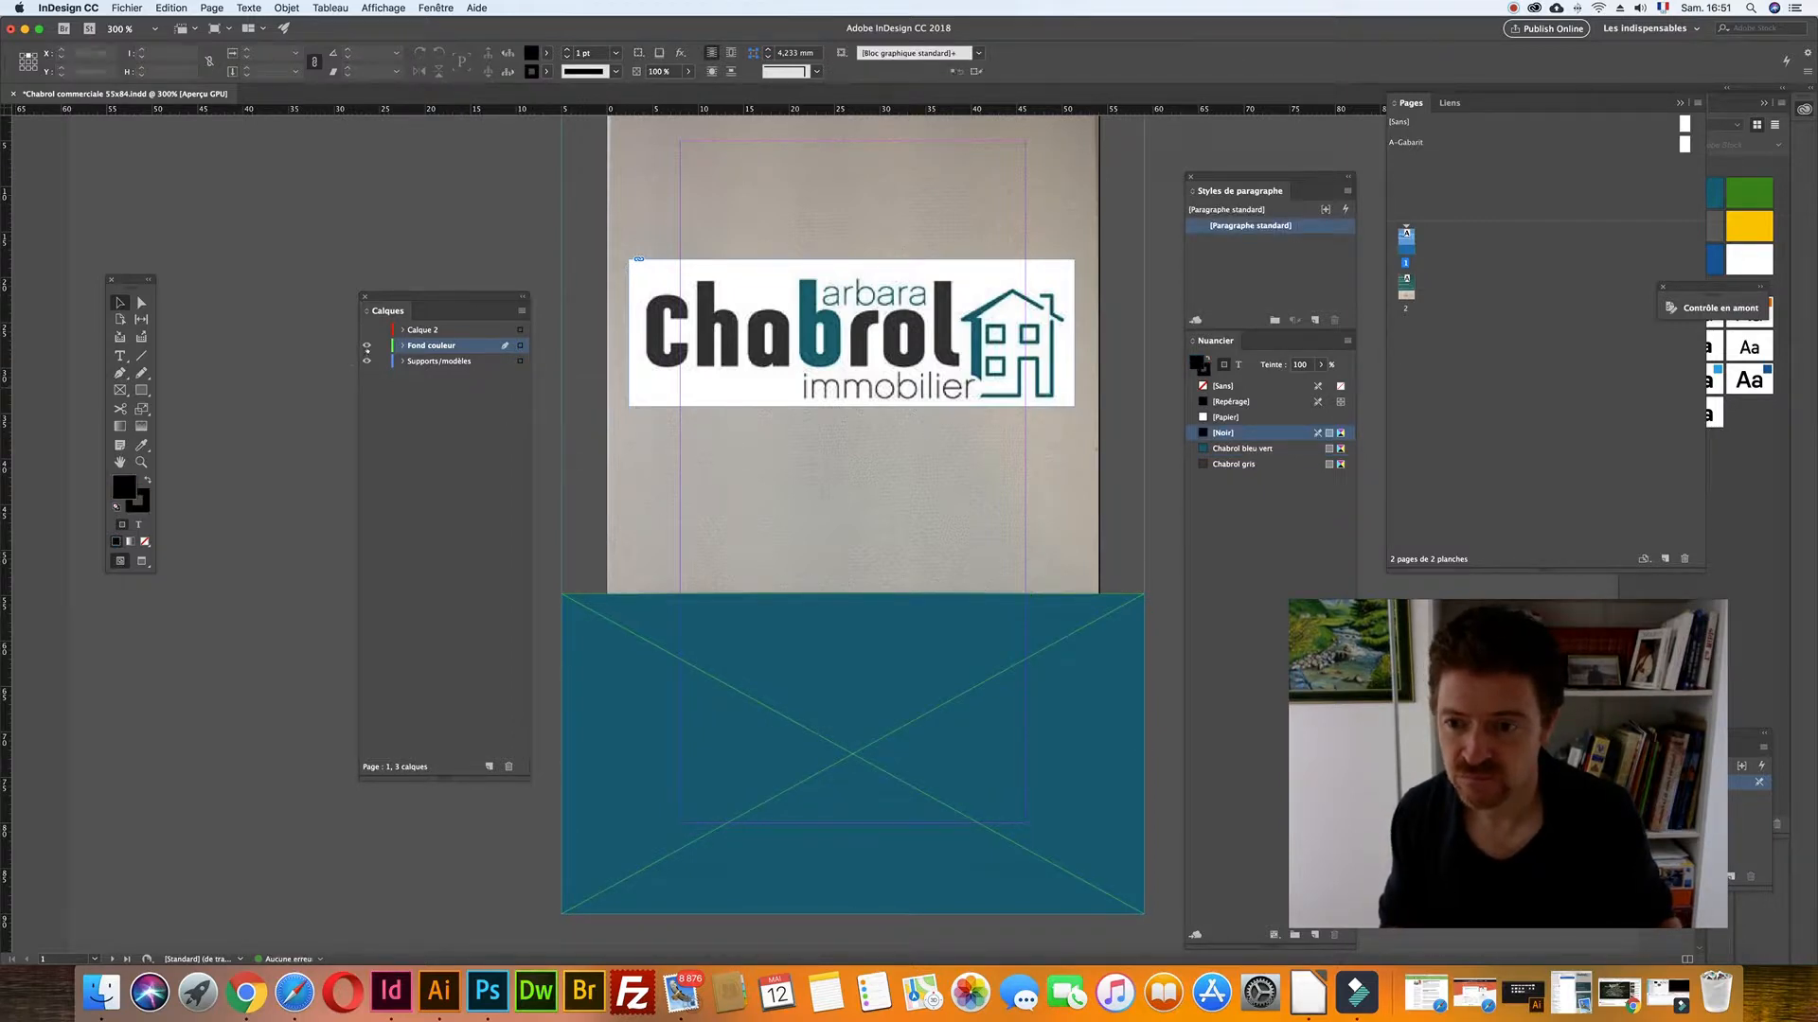
{"action": "left_click", "coordinate": [365, 346]}
- Add another layer named 'Textes'
{"action": "left_click", "coordinate": [488, 766]}
{"action": "double_click", "coordinate": [417, 346]}
{"action": "type", "text": "T"}
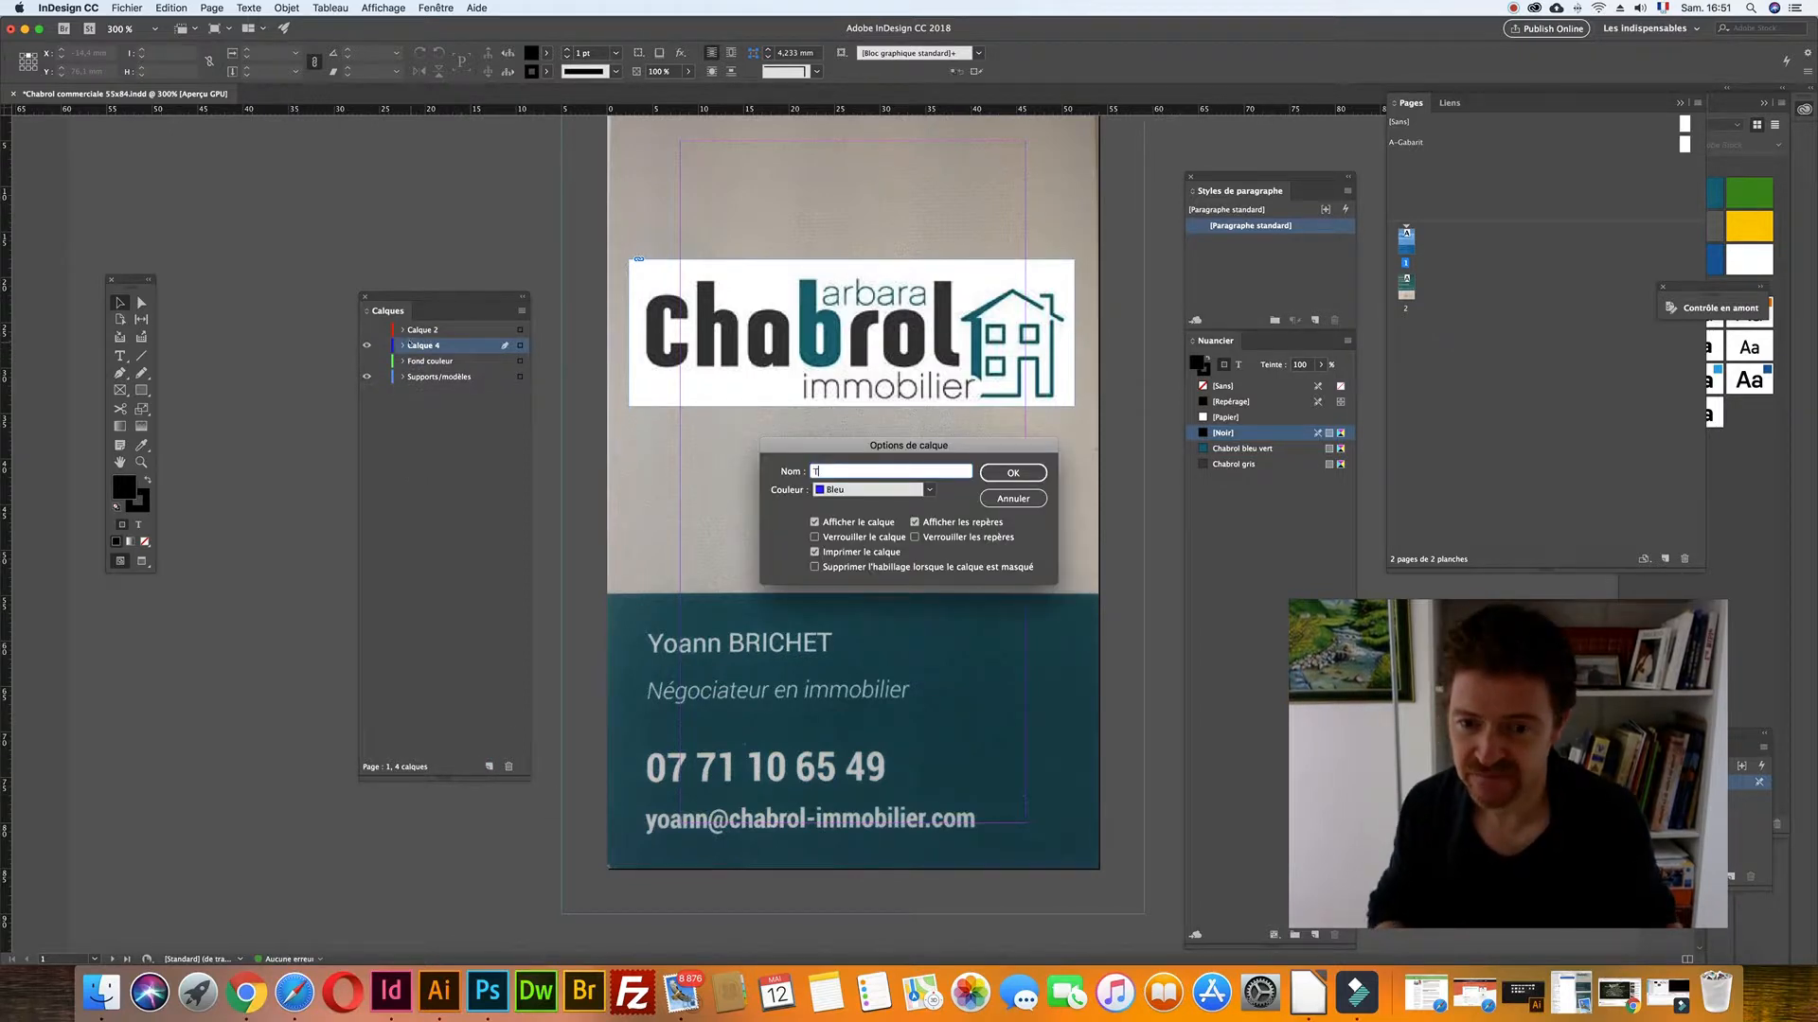
{"action": "type", "text": "extes"}
{"action": "key", "text": "Return"}
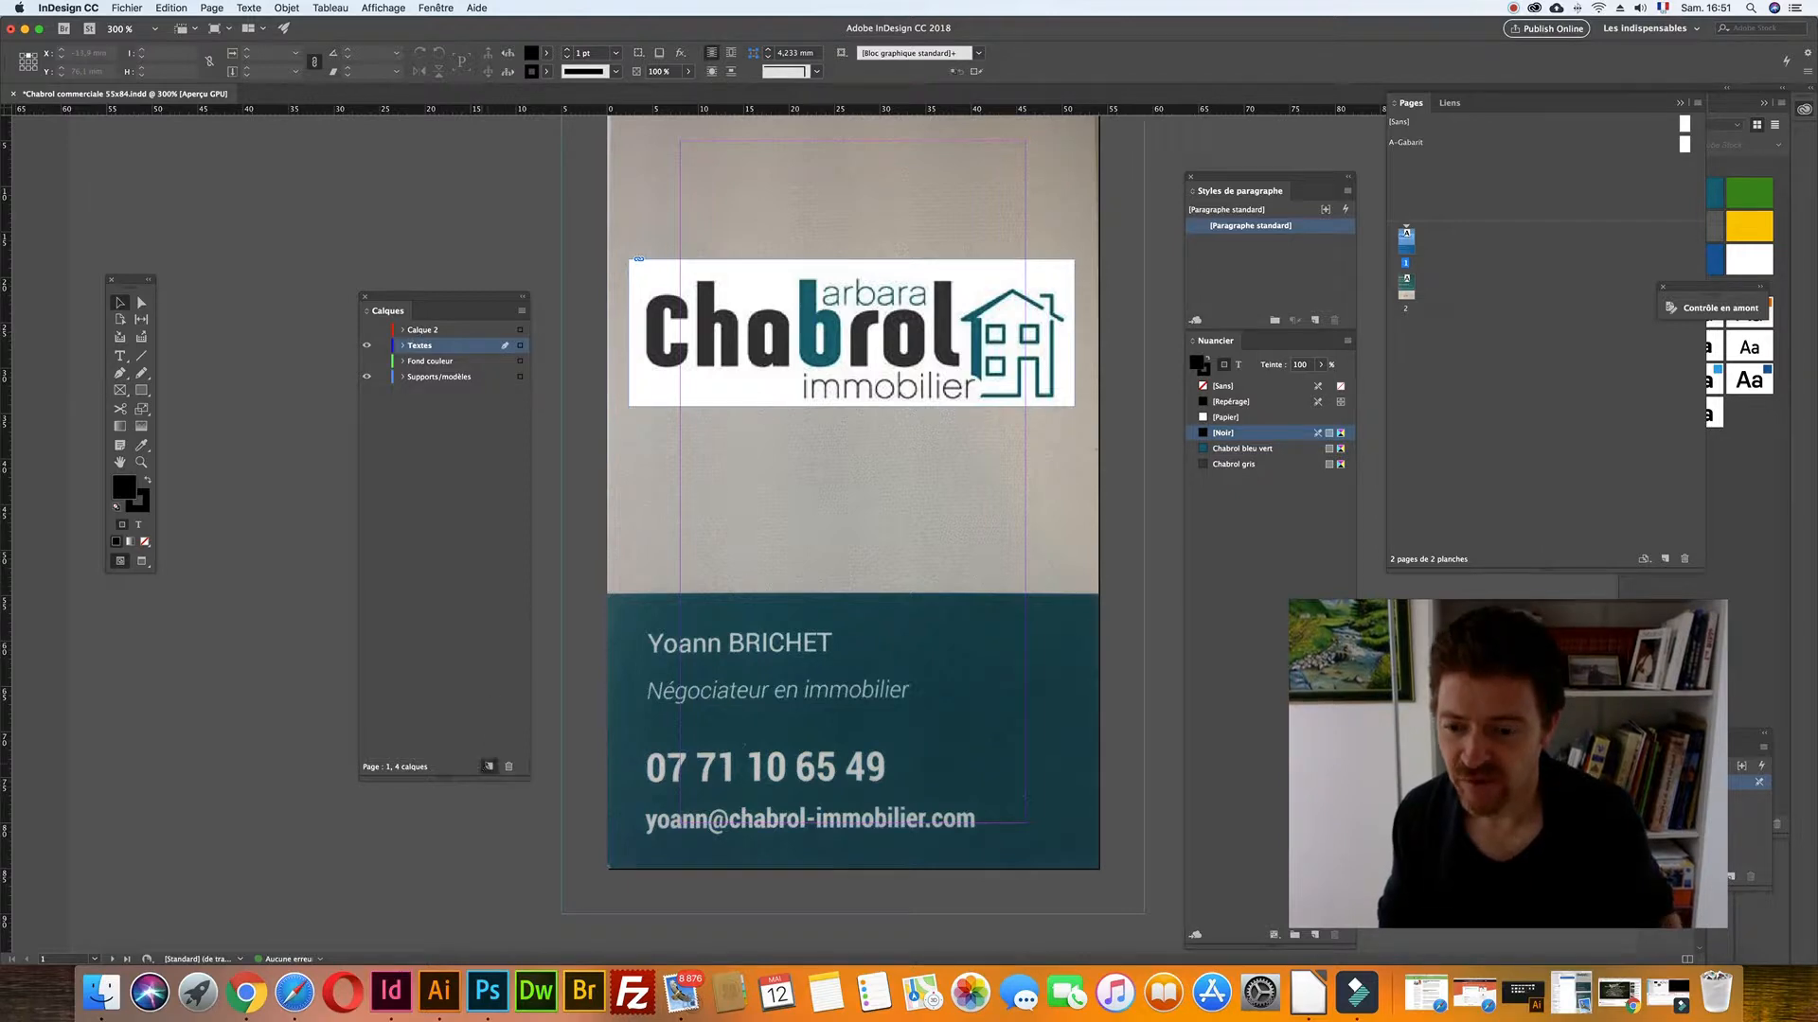
- Add a layer named 'Logo et pictogrammes' at the top of the list
{"action": "left_click", "coordinate": [488, 766]}
{"action": "double_click", "coordinate": [432, 346]}
{"action": "type", "text": "Logo et pictogrammes"}
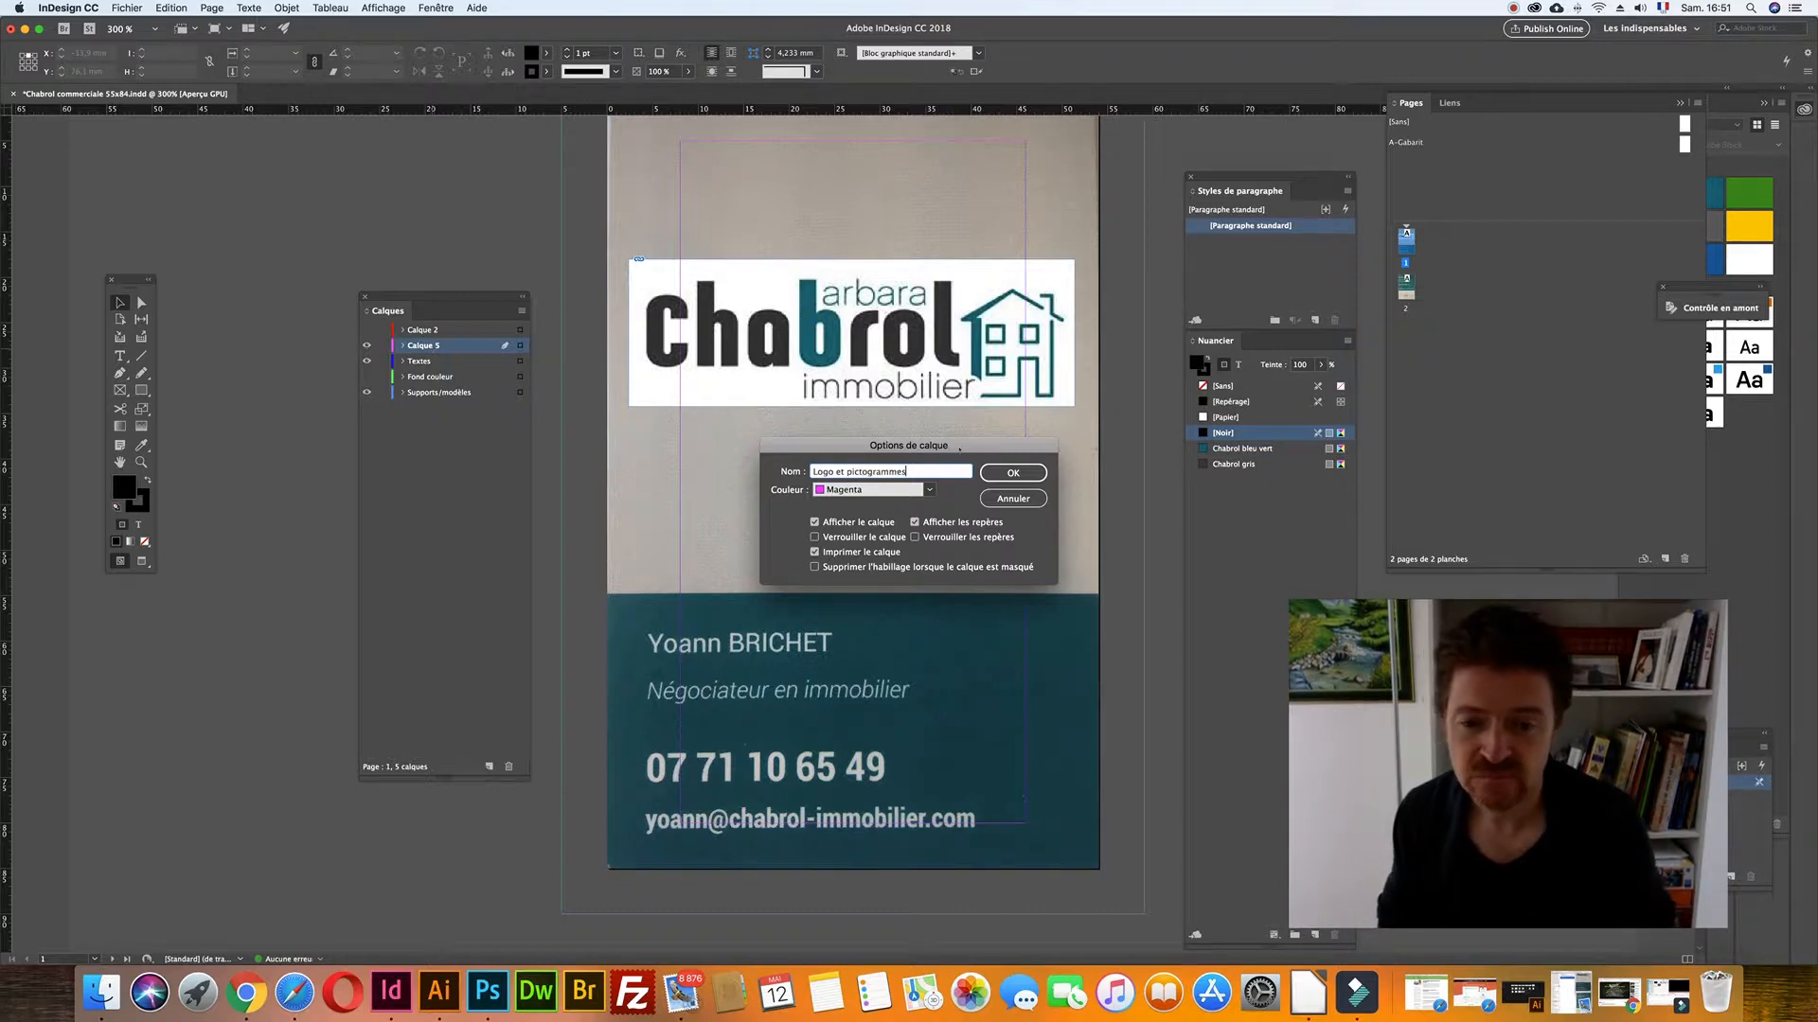
{"action": "left_click", "coordinate": [996, 471]}
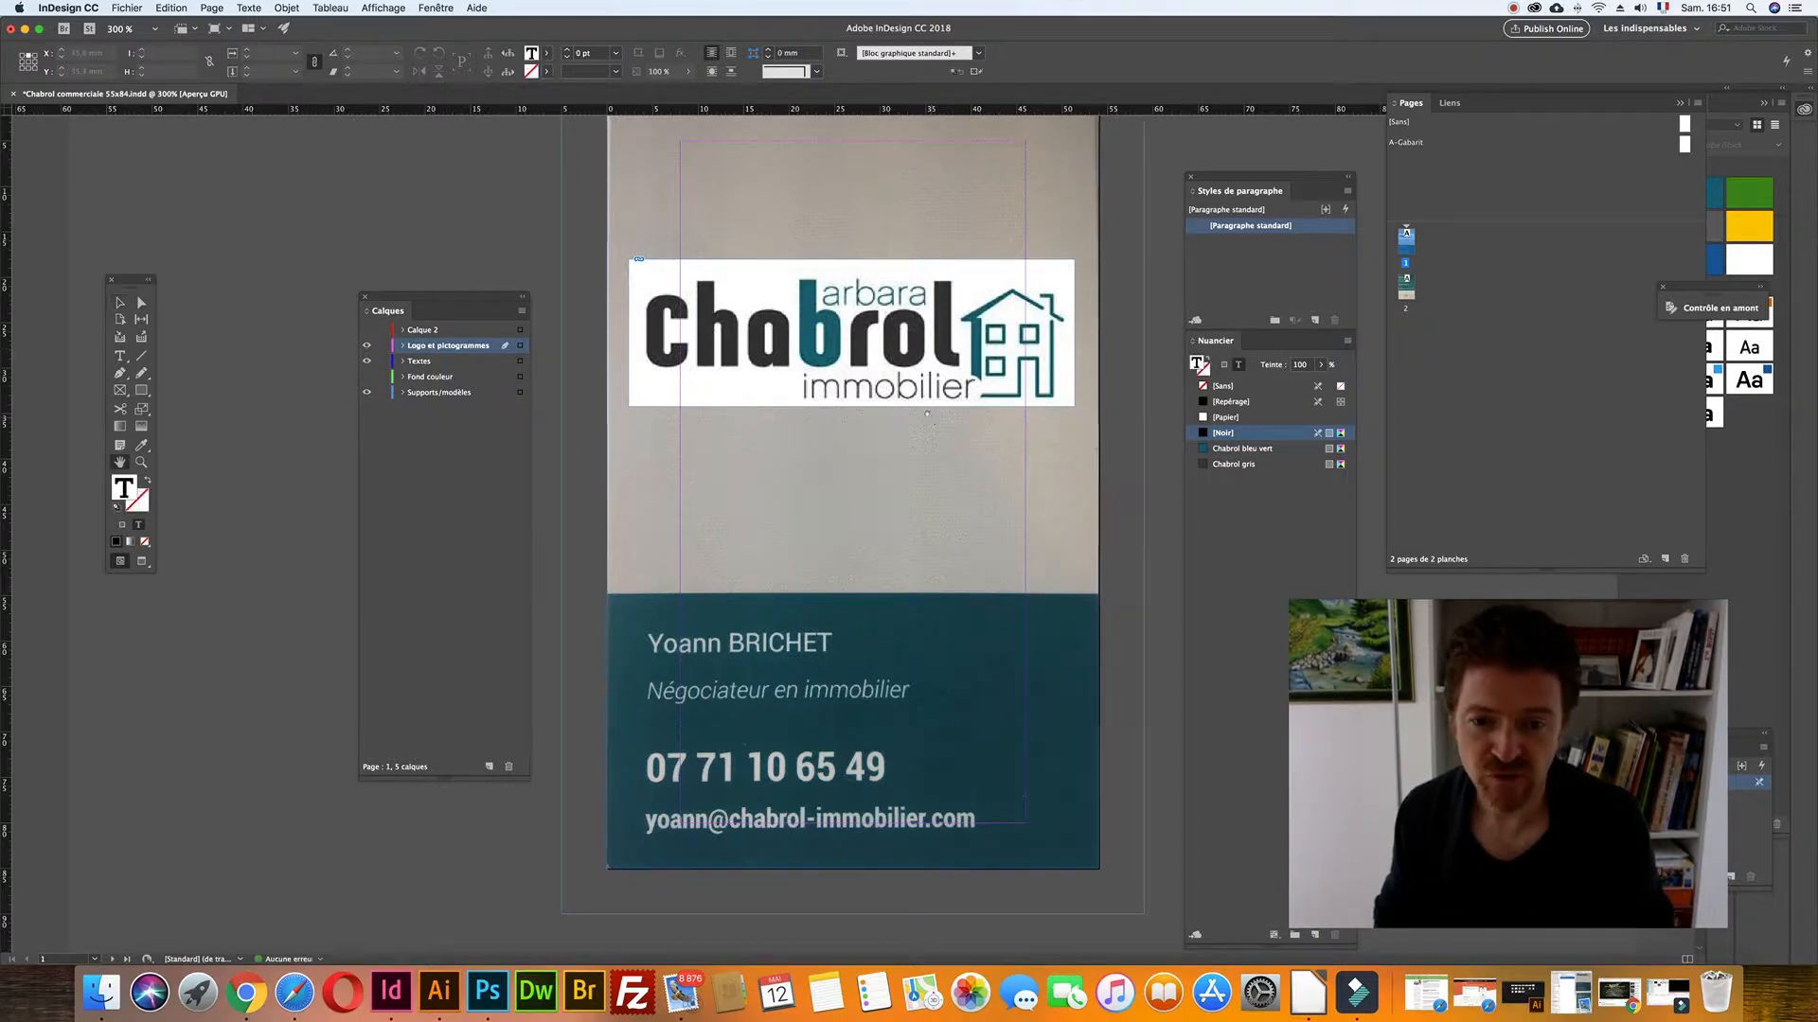
{"action": "scroll", "coordinate": [922, 419], "scroll_direction": "up", "scroll_amount": 3}
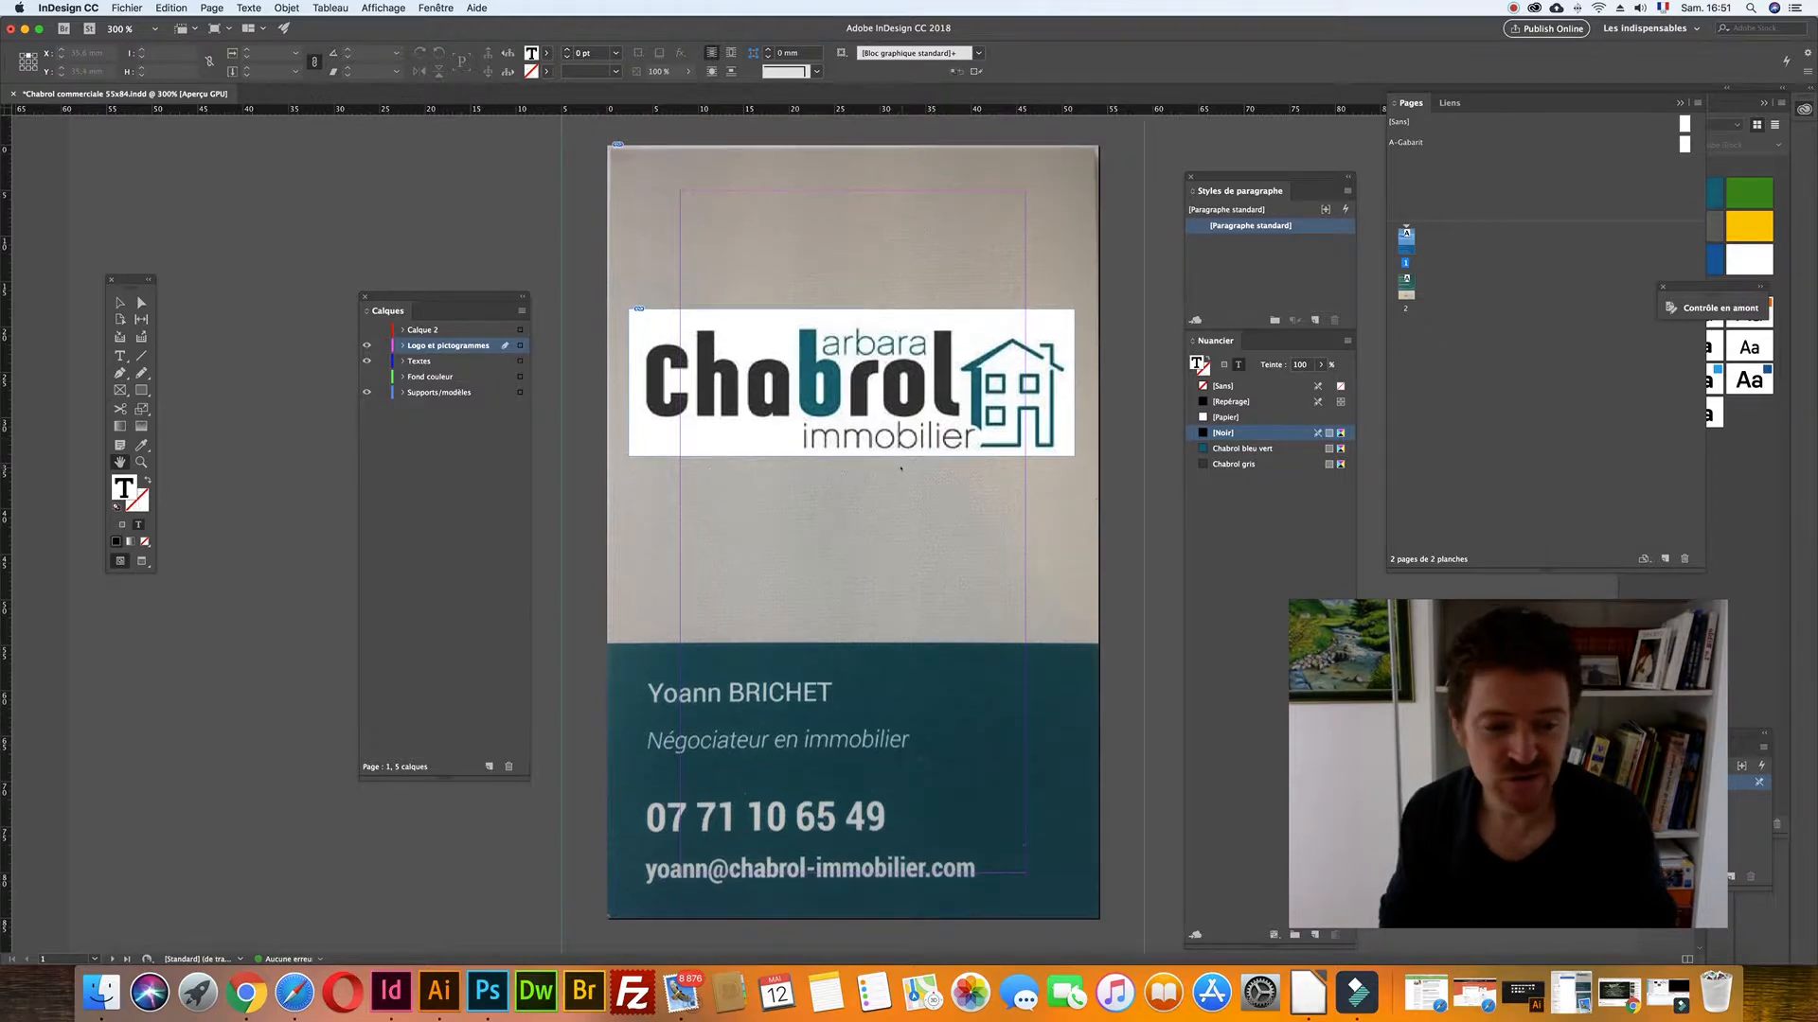
- Toggle the Supports/modèles and Fond couleur layers' visibility to compare them, ending with the scan shown
{"action": "left_click", "coordinate": [365, 392]}
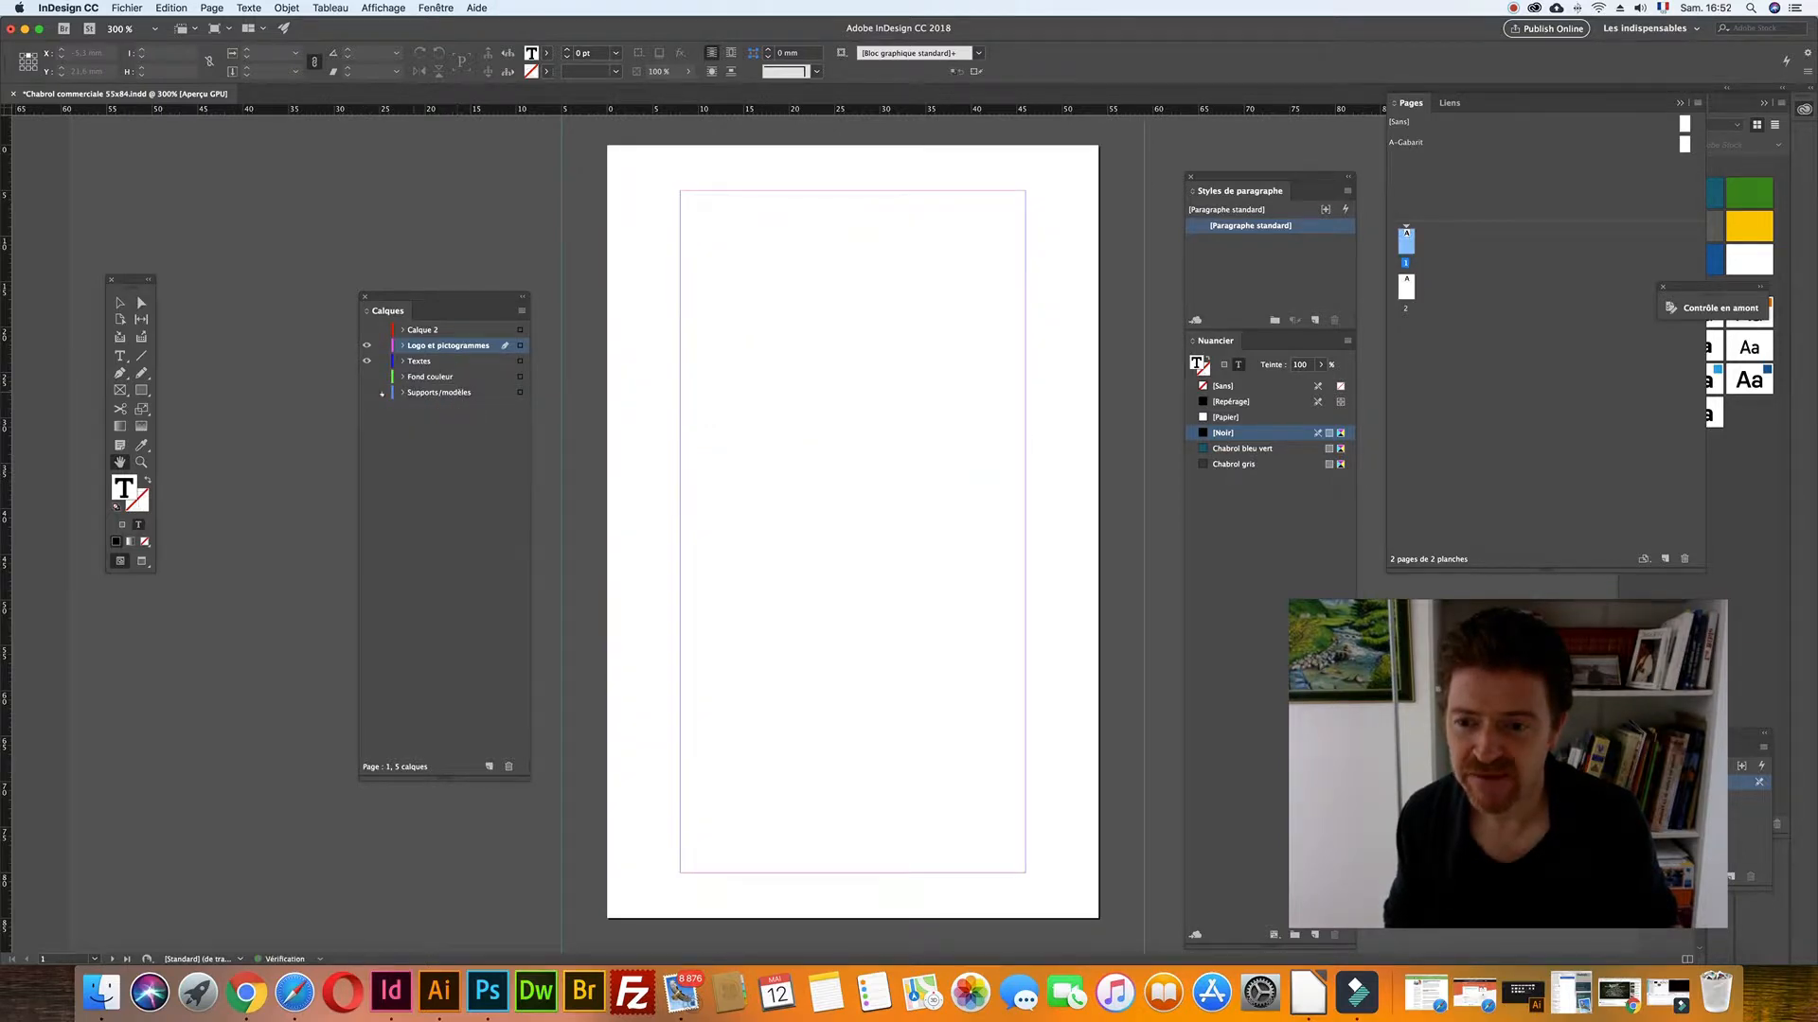
{"action": "left_click", "coordinate": [367, 377]}
{"action": "left_click", "coordinate": [365, 392]}
{"action": "left_click", "coordinate": [366, 392]}
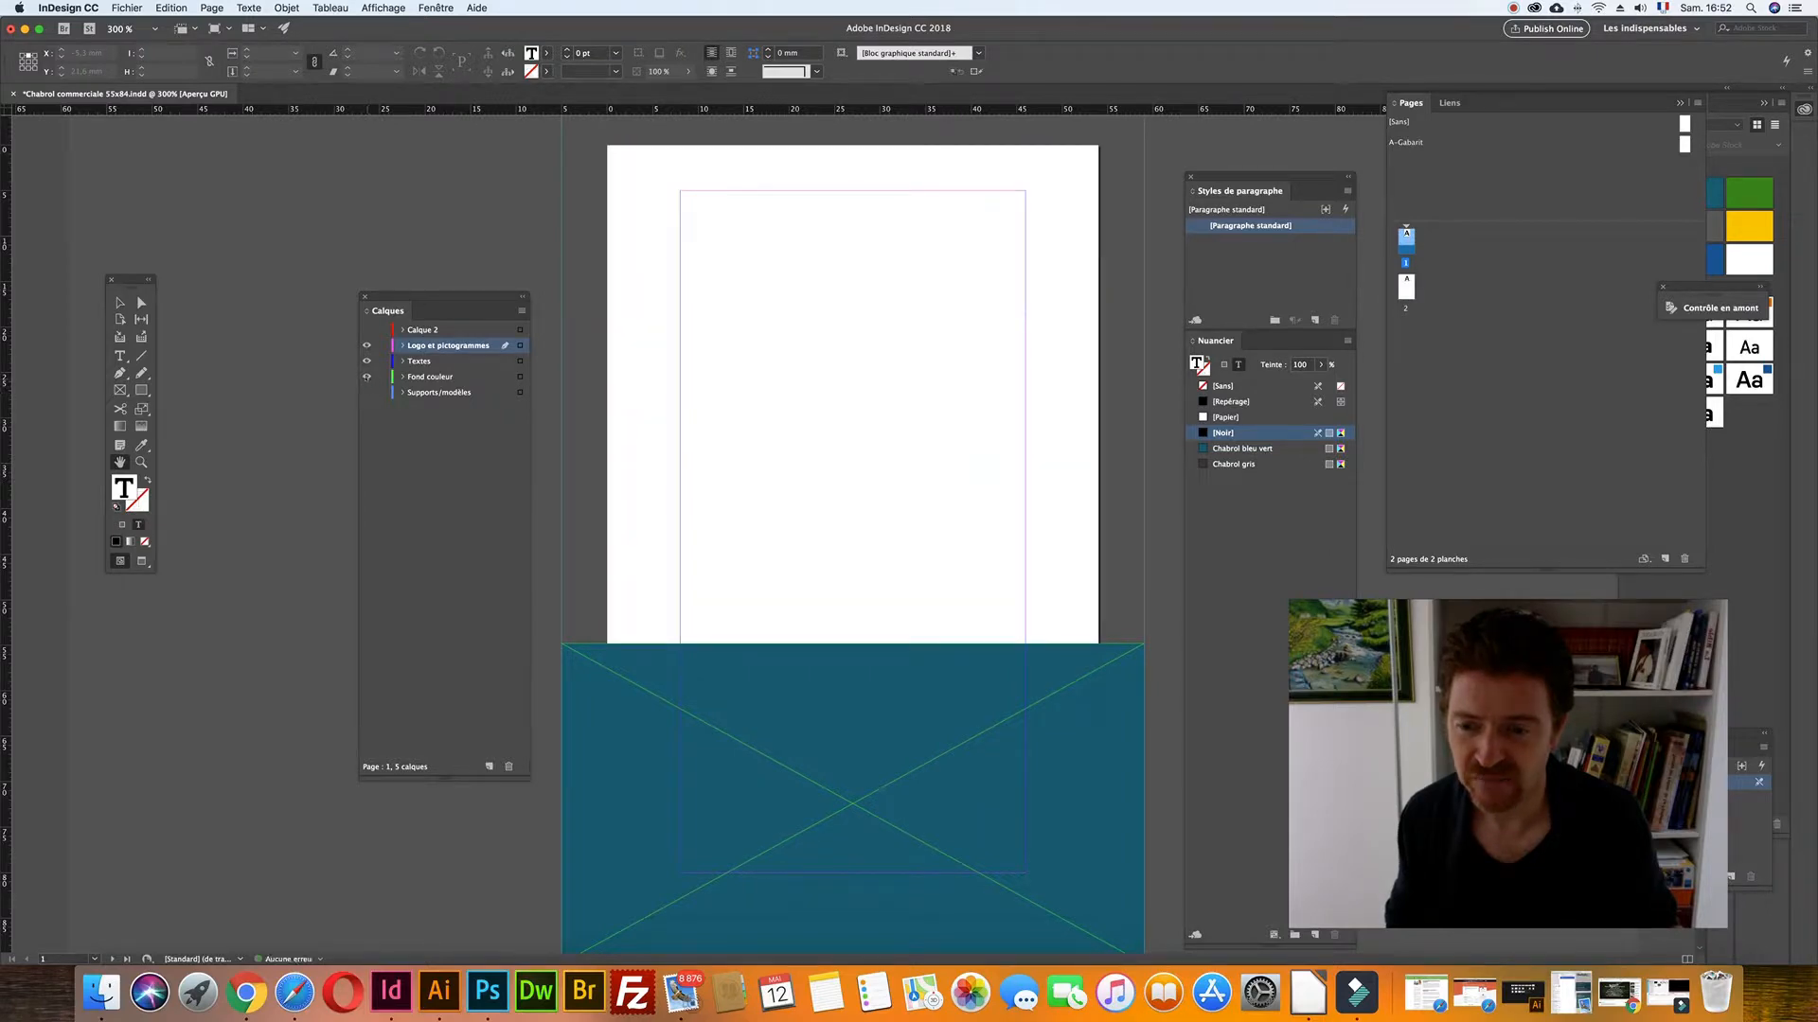
{"action": "left_click", "coordinate": [367, 377]}
{"action": "left_click", "coordinate": [366, 392]}
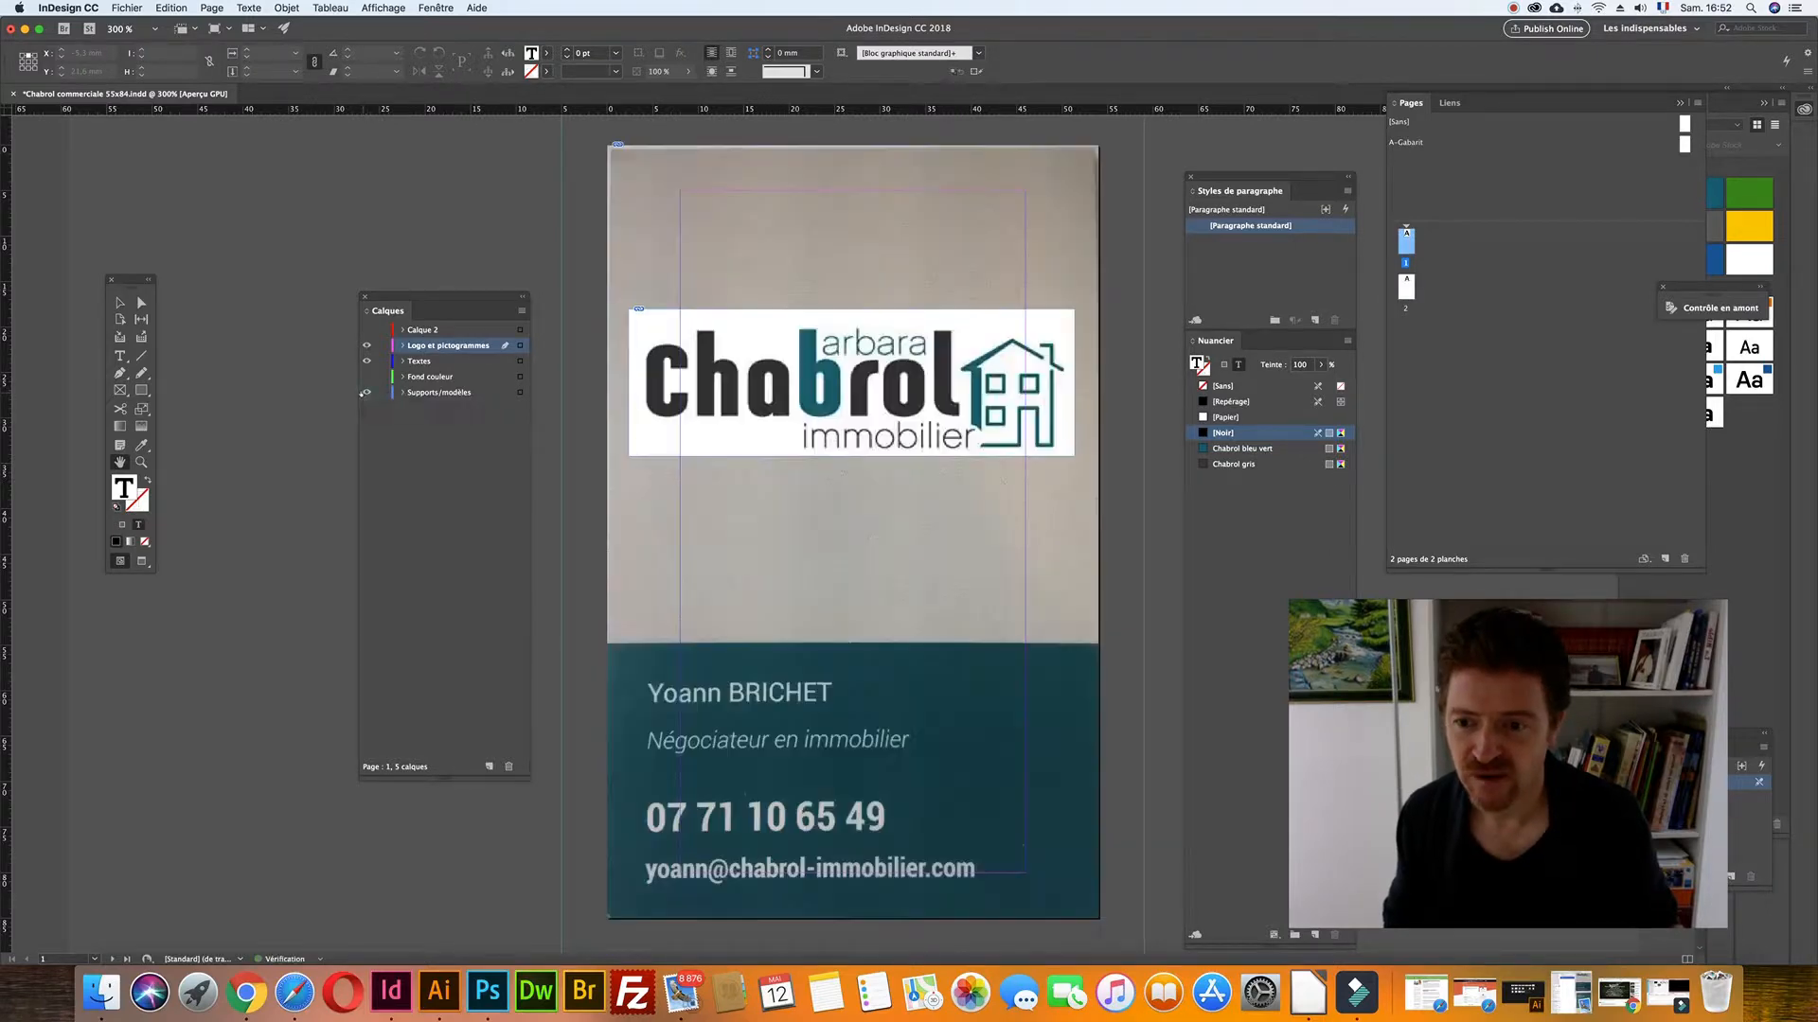
- Draw an empty text frame between the logo and the teal band
{"action": "left_click", "coordinate": [120, 356]}
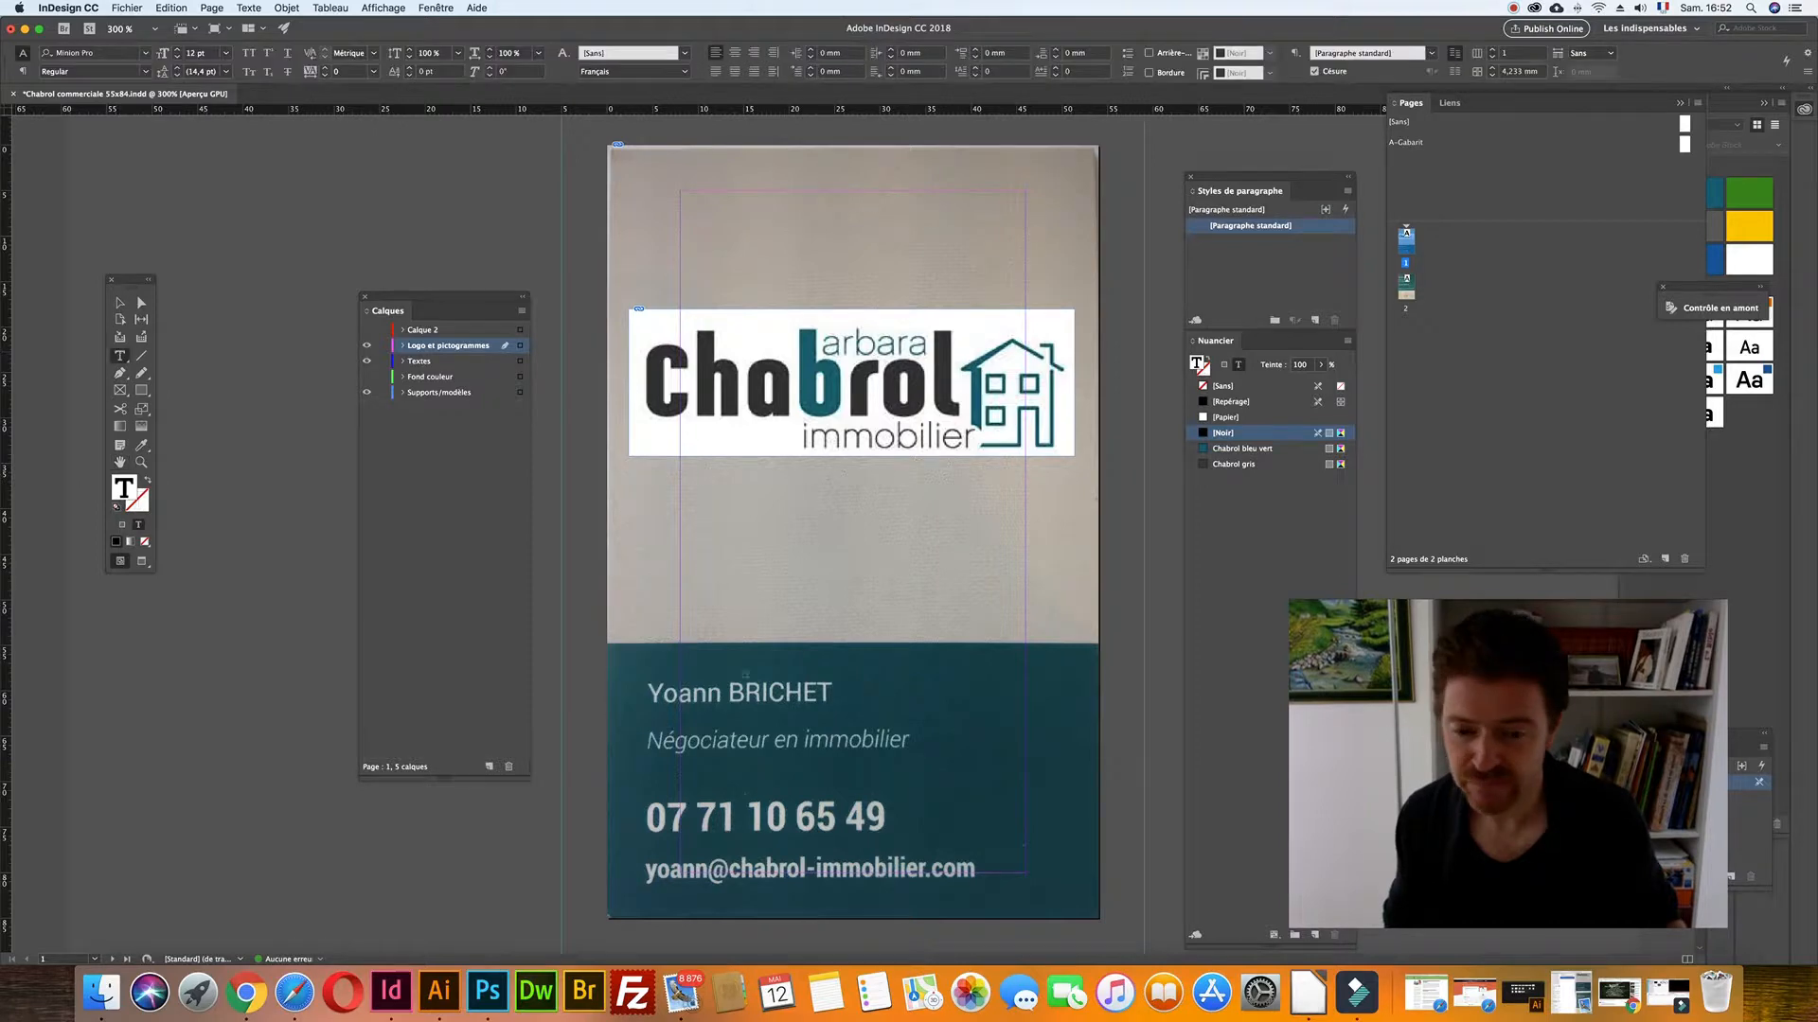
{"action": "left_click_drag", "start_coordinate": [666, 546], "coordinate": [1074, 668]}
{"action": "key", "text": "Escape"}
- Switch the screen mode to Aperçu and nudge the empty text frame slightly up-left
{"action": "left_click", "coordinate": [225, 29]}
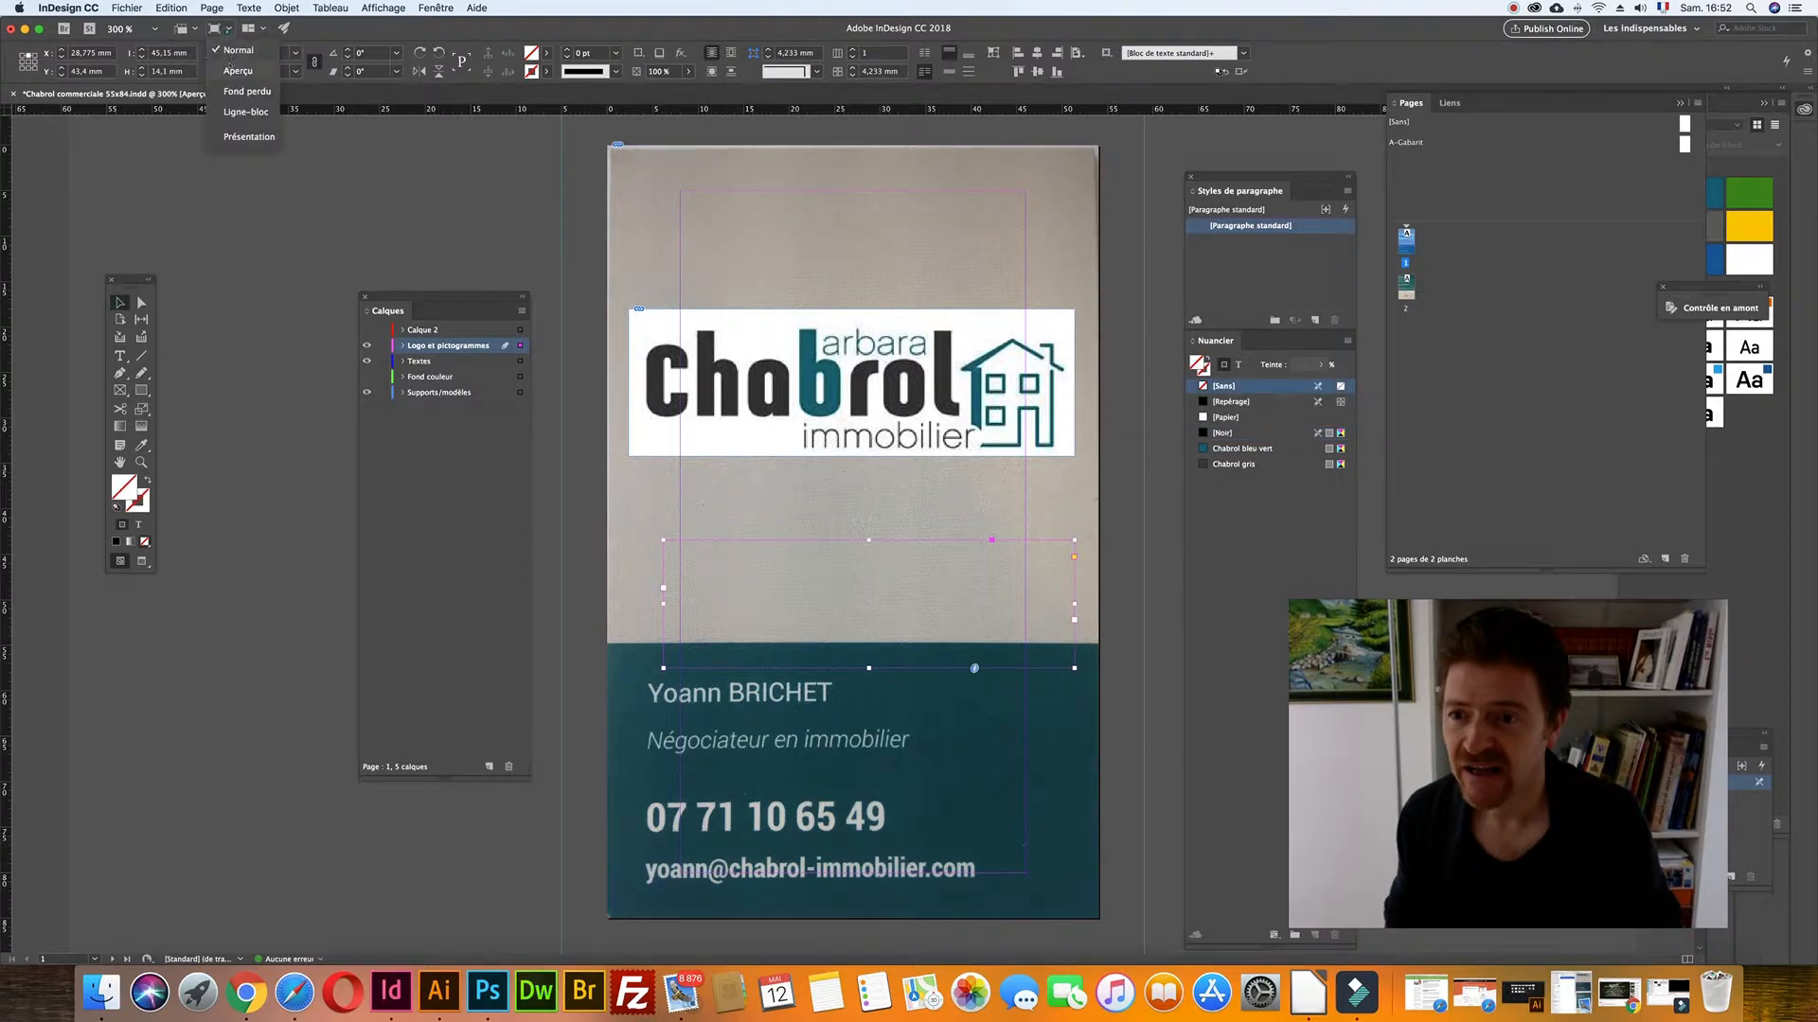
{"action": "left_click", "coordinate": [233, 70]}
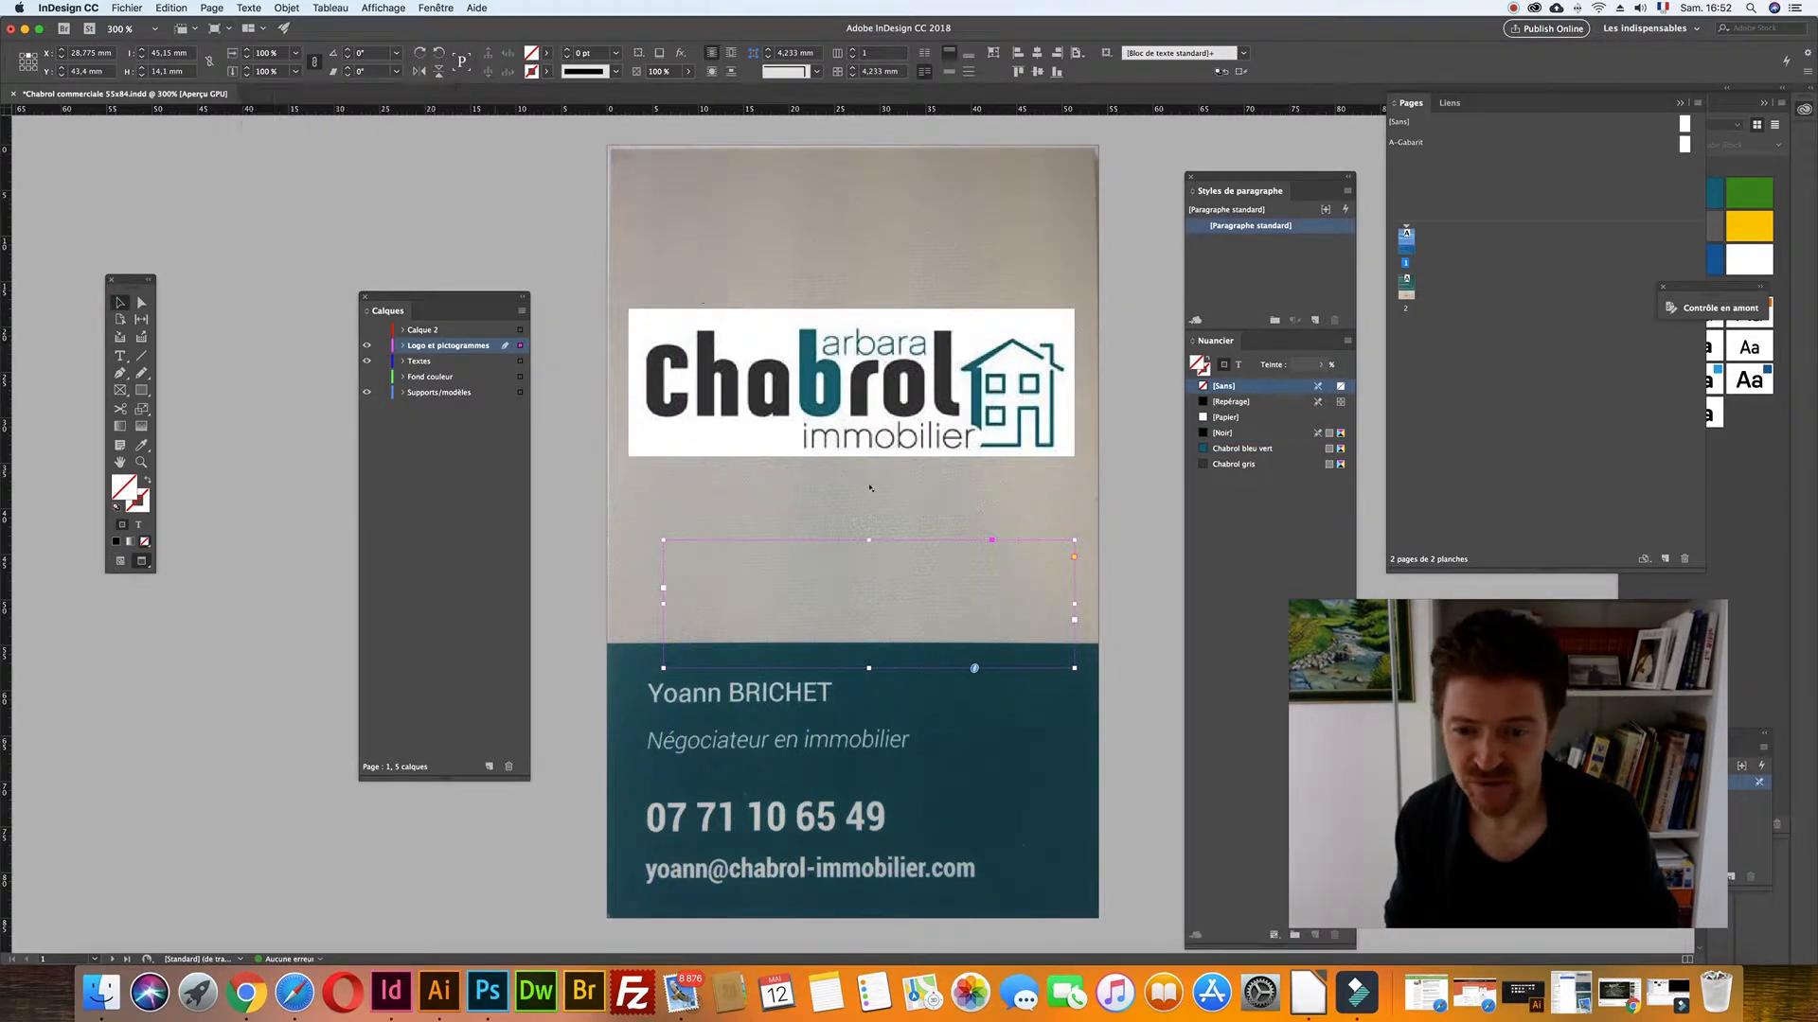
{"action": "left_click_drag", "start_coordinate": [770, 592], "coordinate": [761, 587]}
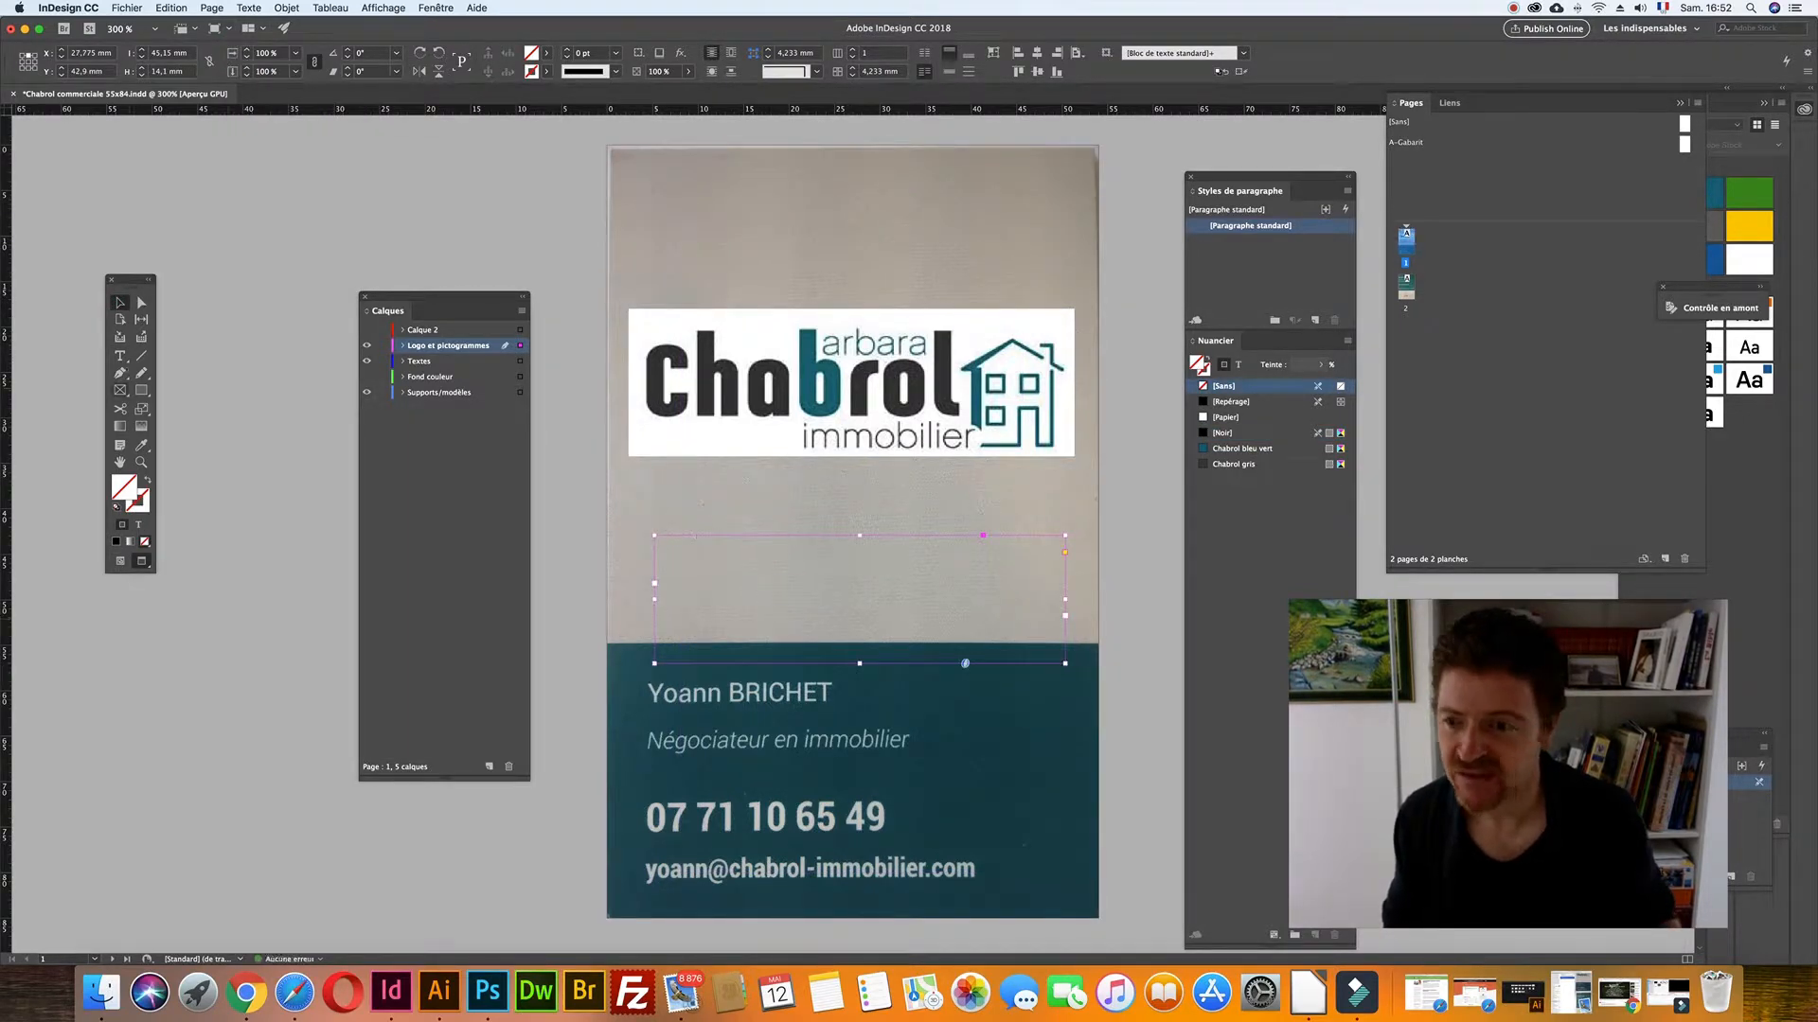
- Type the agent's name and, on a second line, 'Négociateur en immobilier', then select all the text
{"action": "left_click", "coordinate": [119, 356]}
{"action": "left_click", "coordinate": [671, 549]}
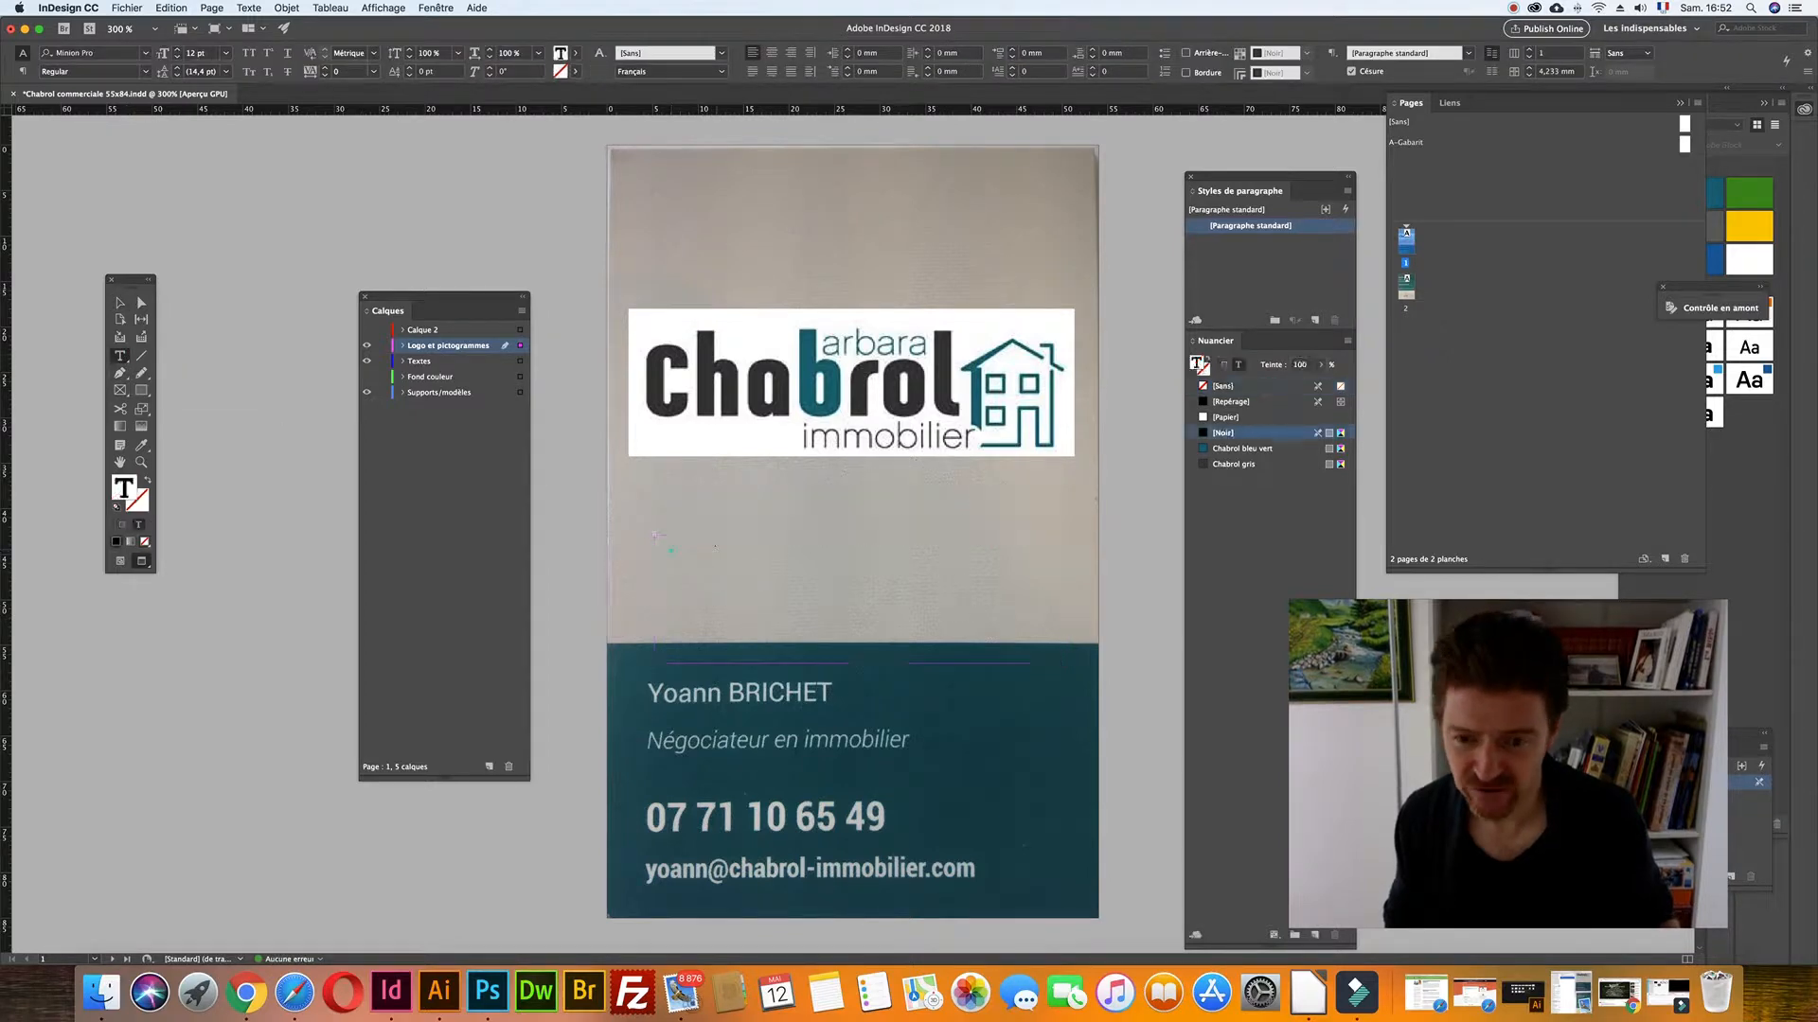
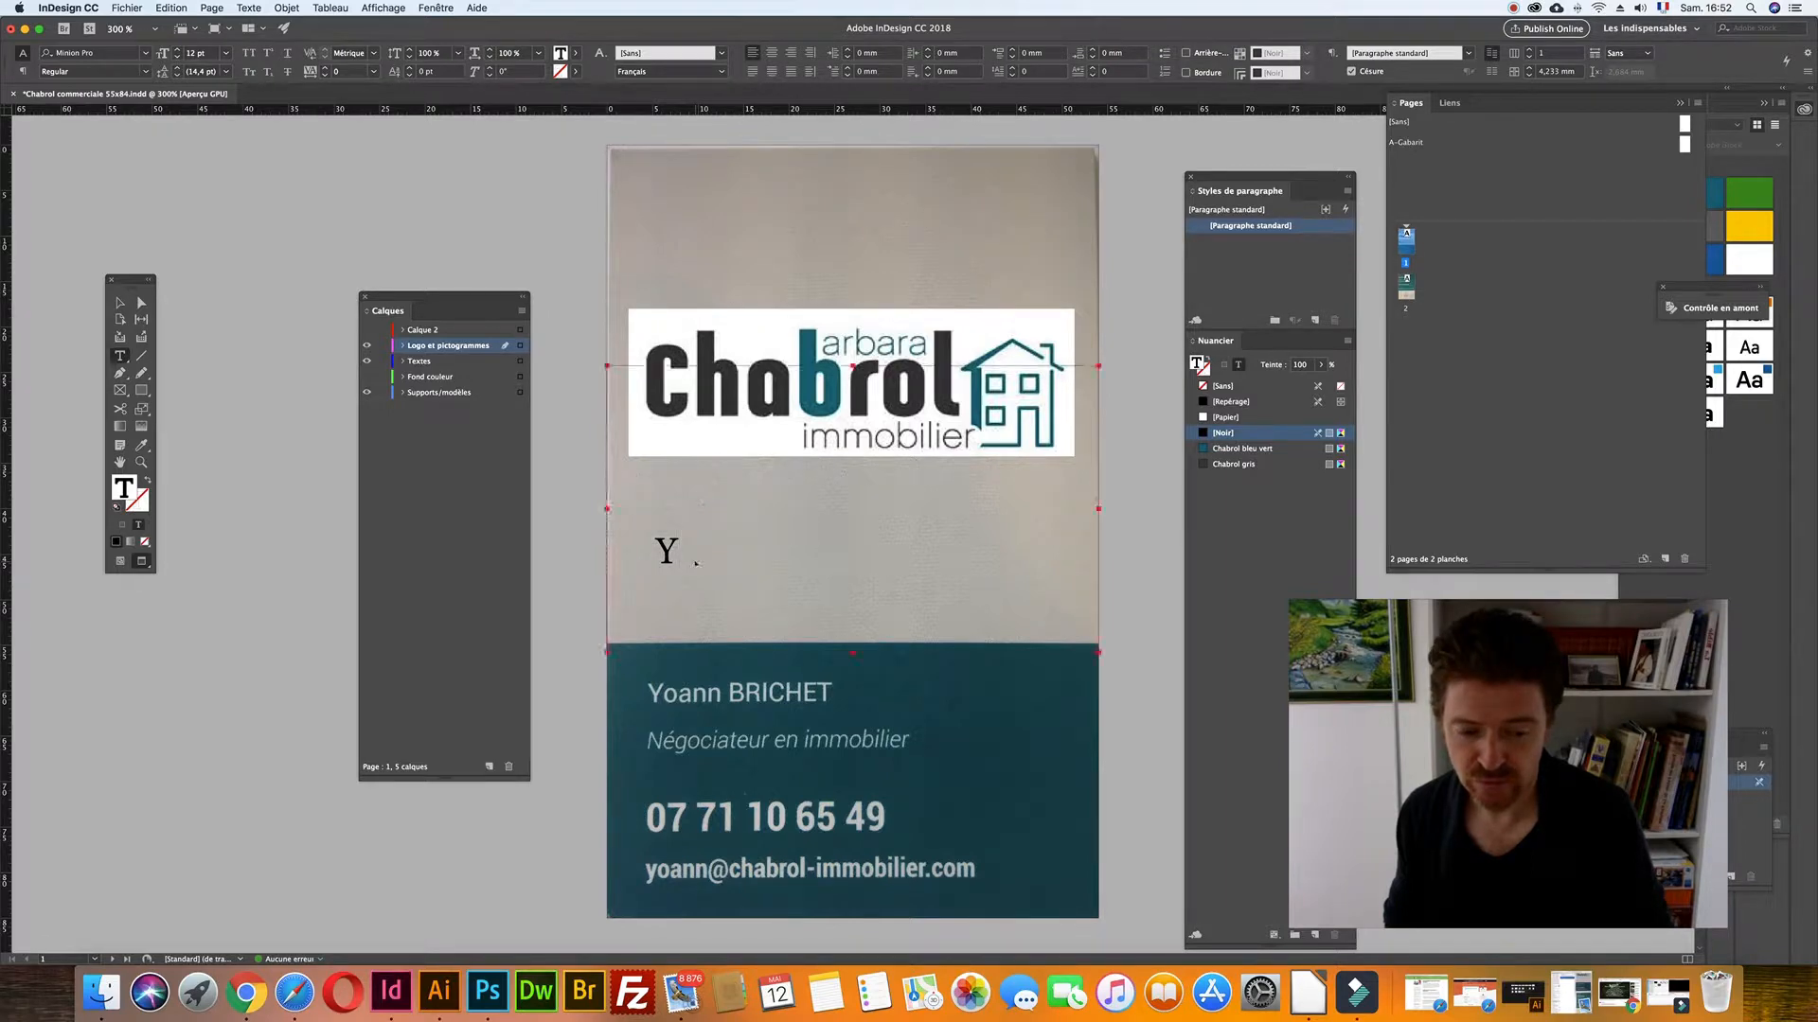
{"action": "key", "text": "super+Tab"}
{"action": "key", "text": "super+shift+Tab"}
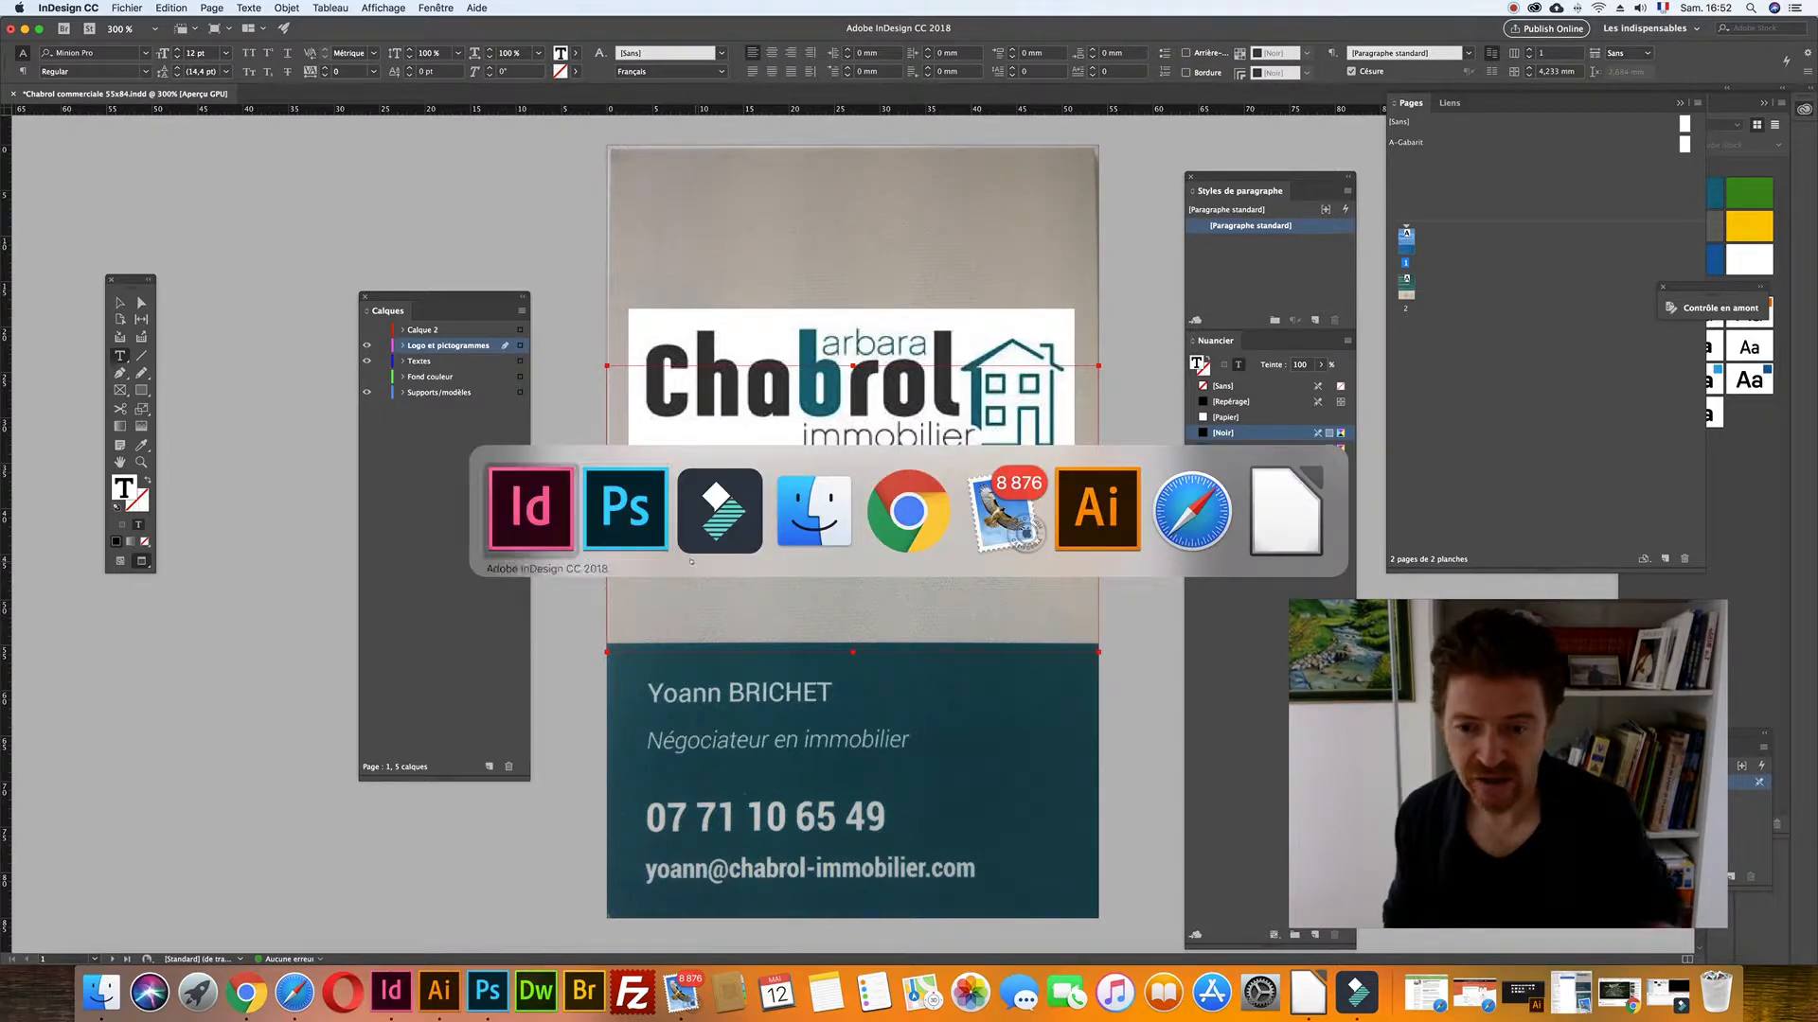
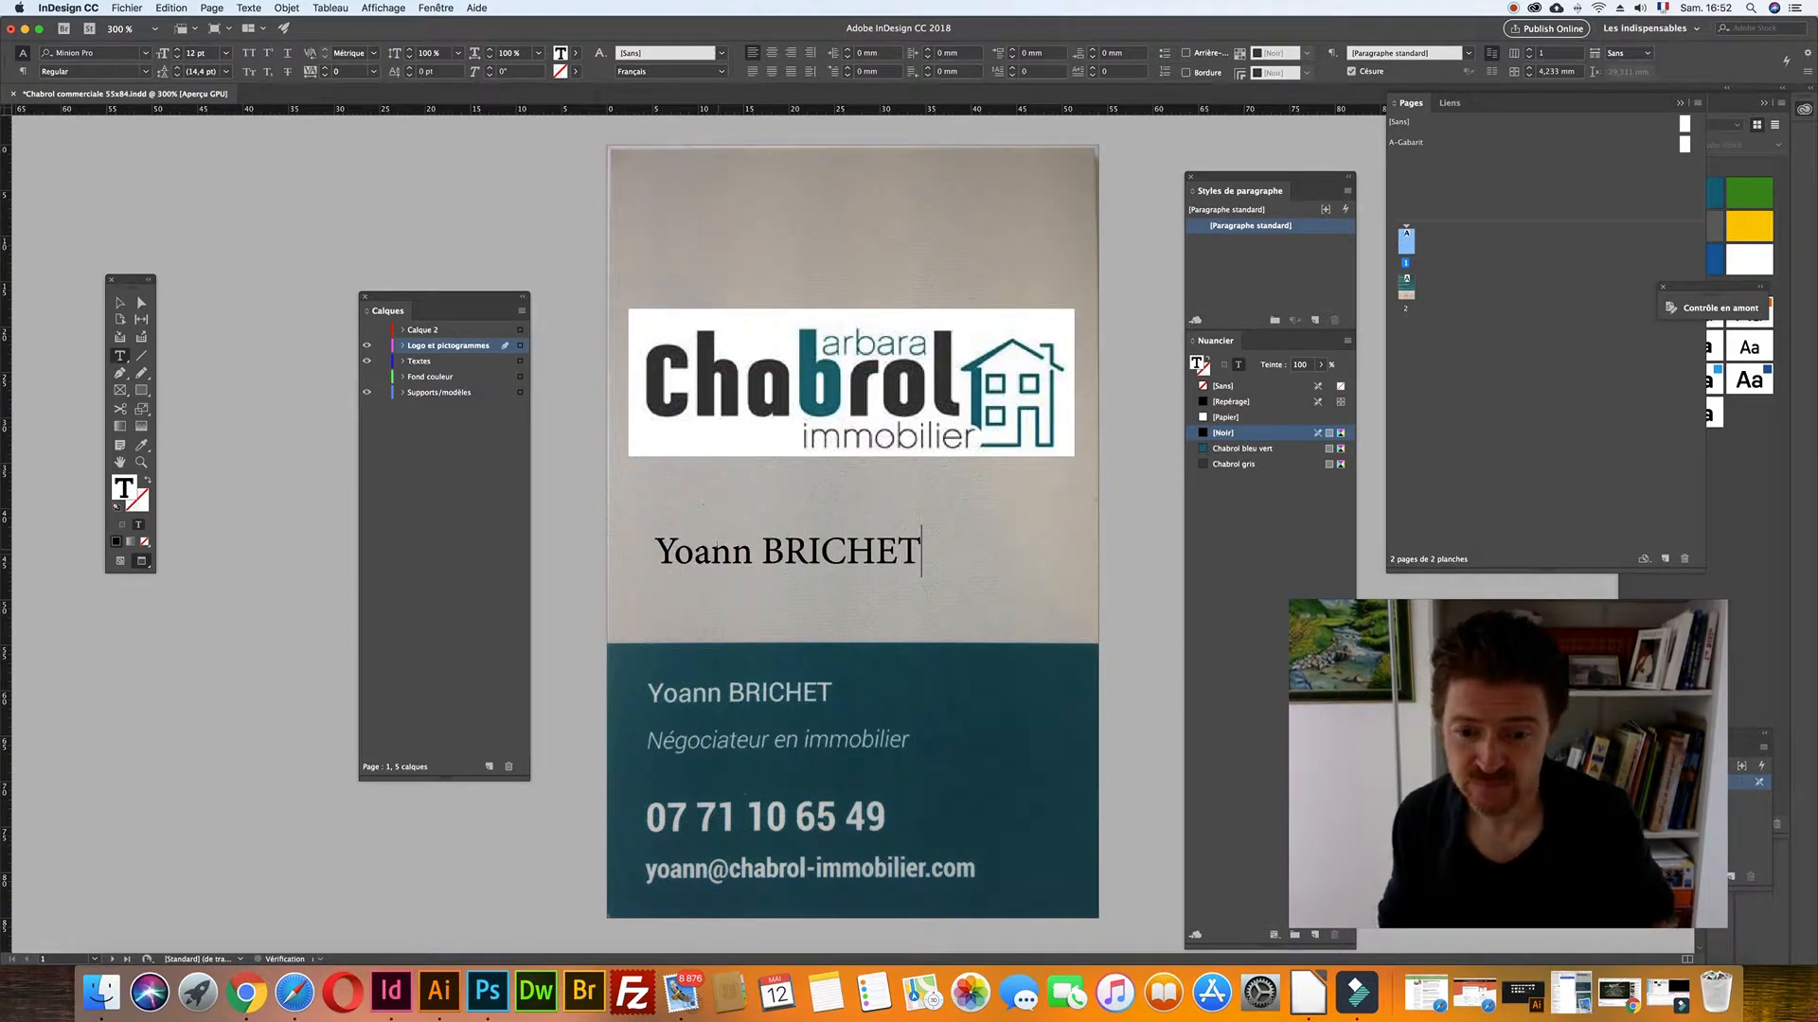
{"action": "key", "text": "Return"}
{"action": "type", "text": "Négociateur"}
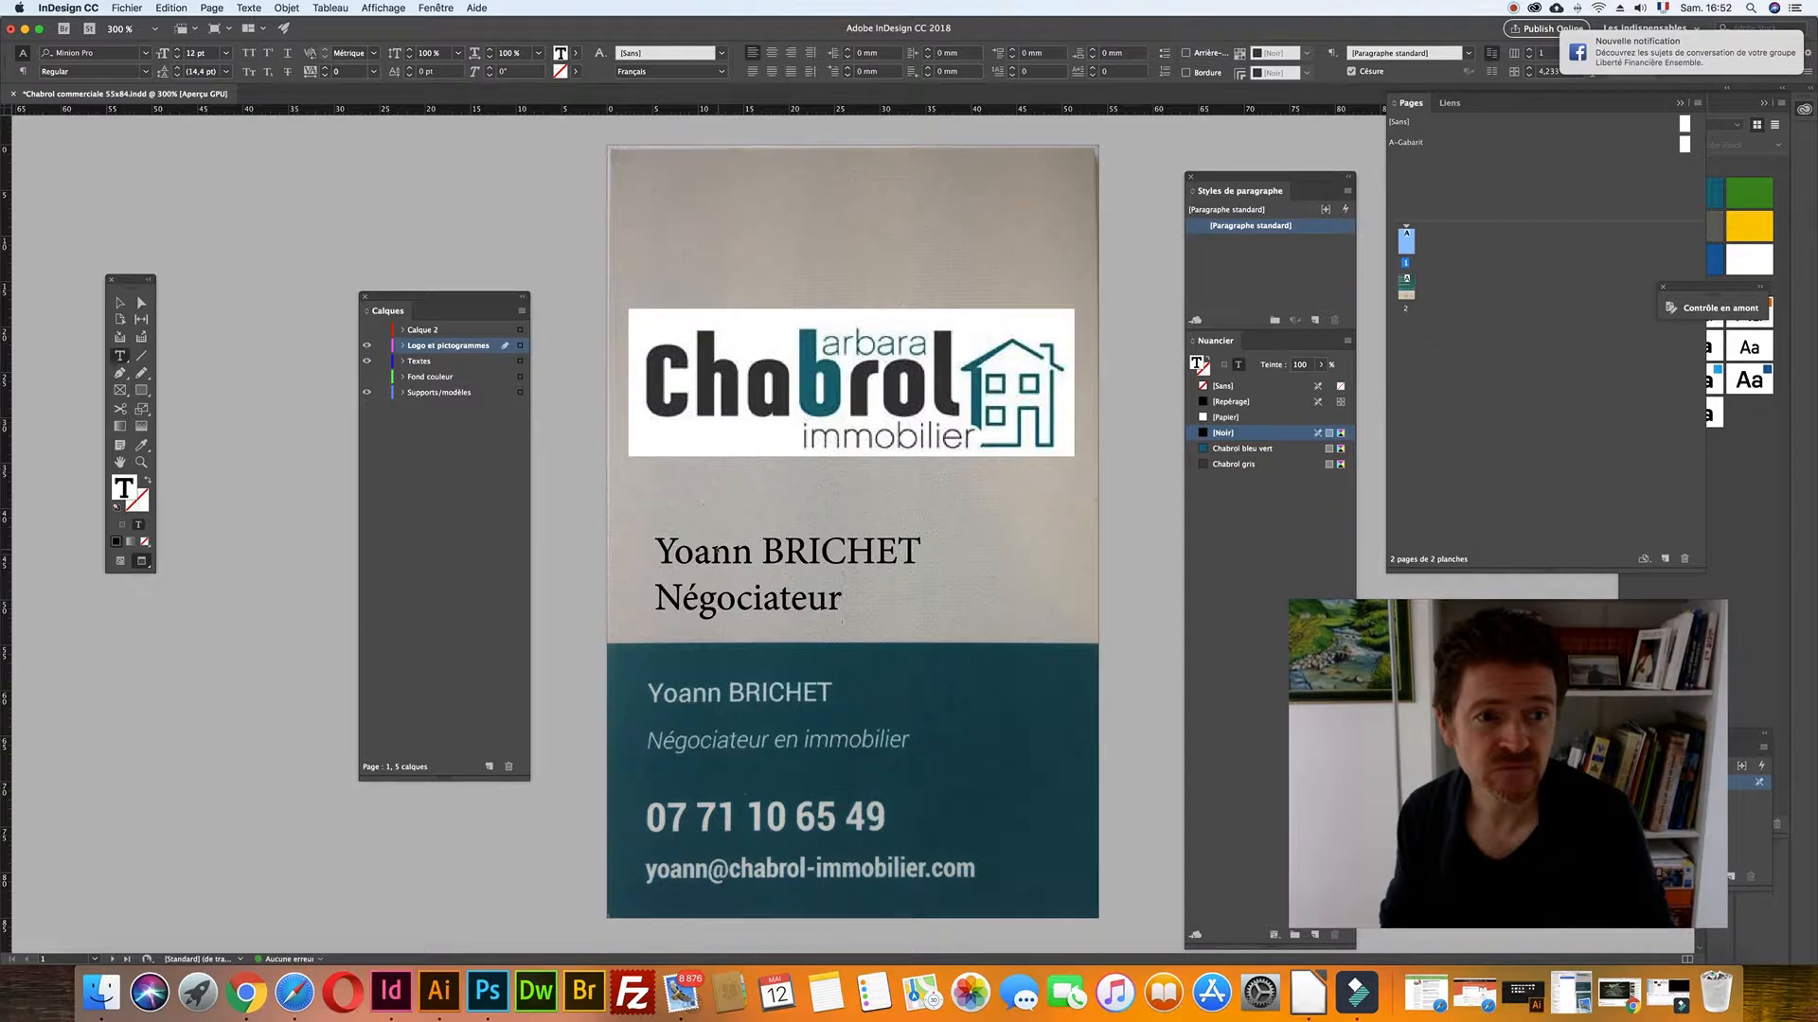
{"action": "type", "text": " en om"}
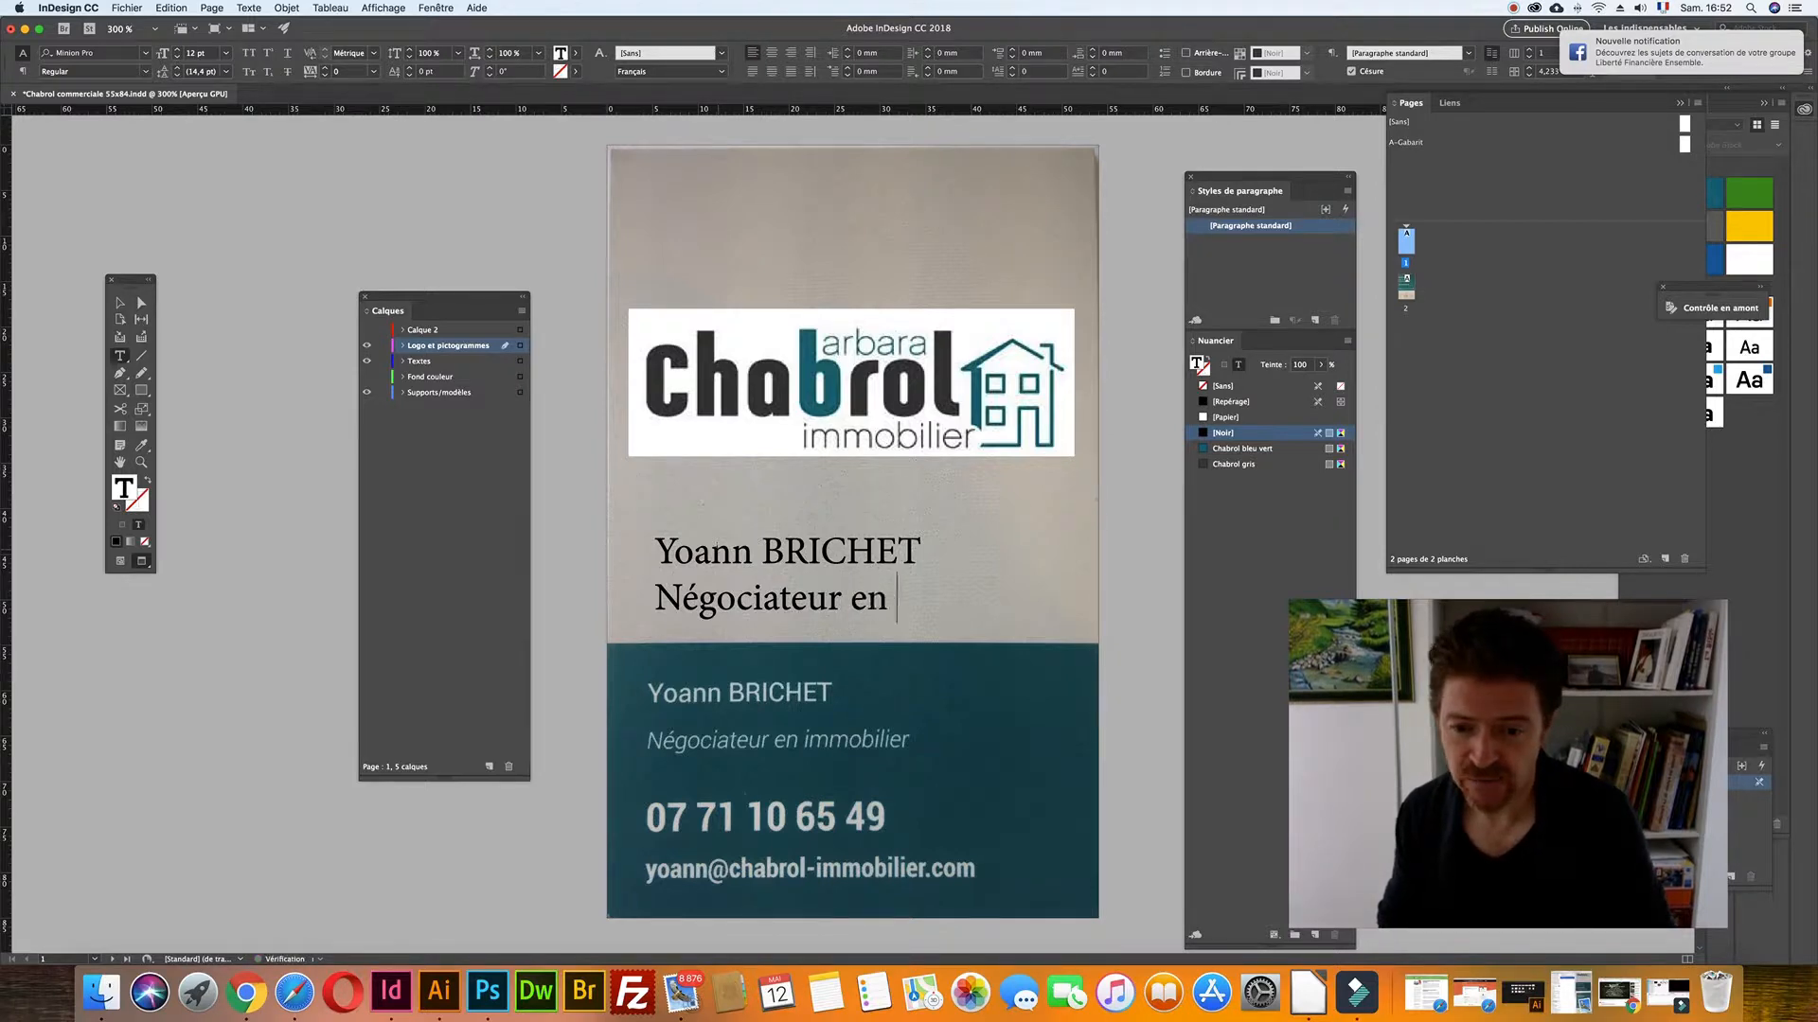
{"action": "key", "text": "BackSpace"}
{"action": "key", "text": "BackSpace"}
{"action": "type", "text": "immobilier"}
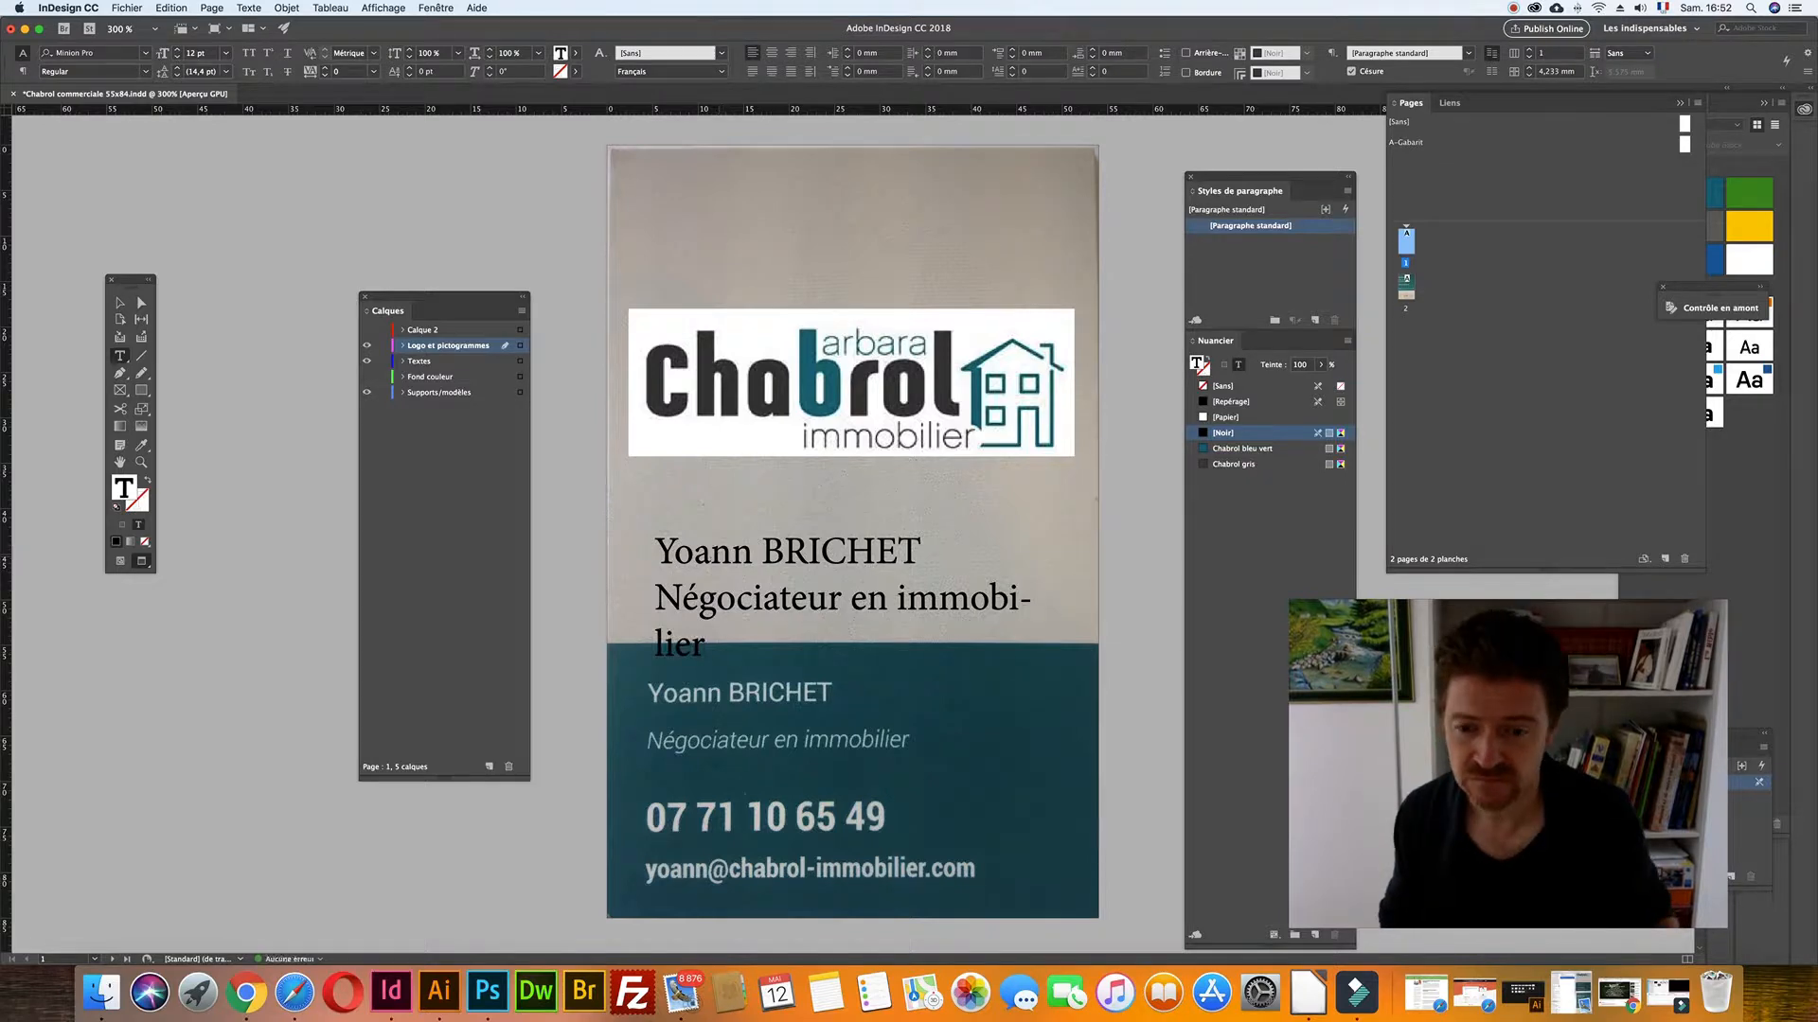
{"action": "key", "text": "super+a"}
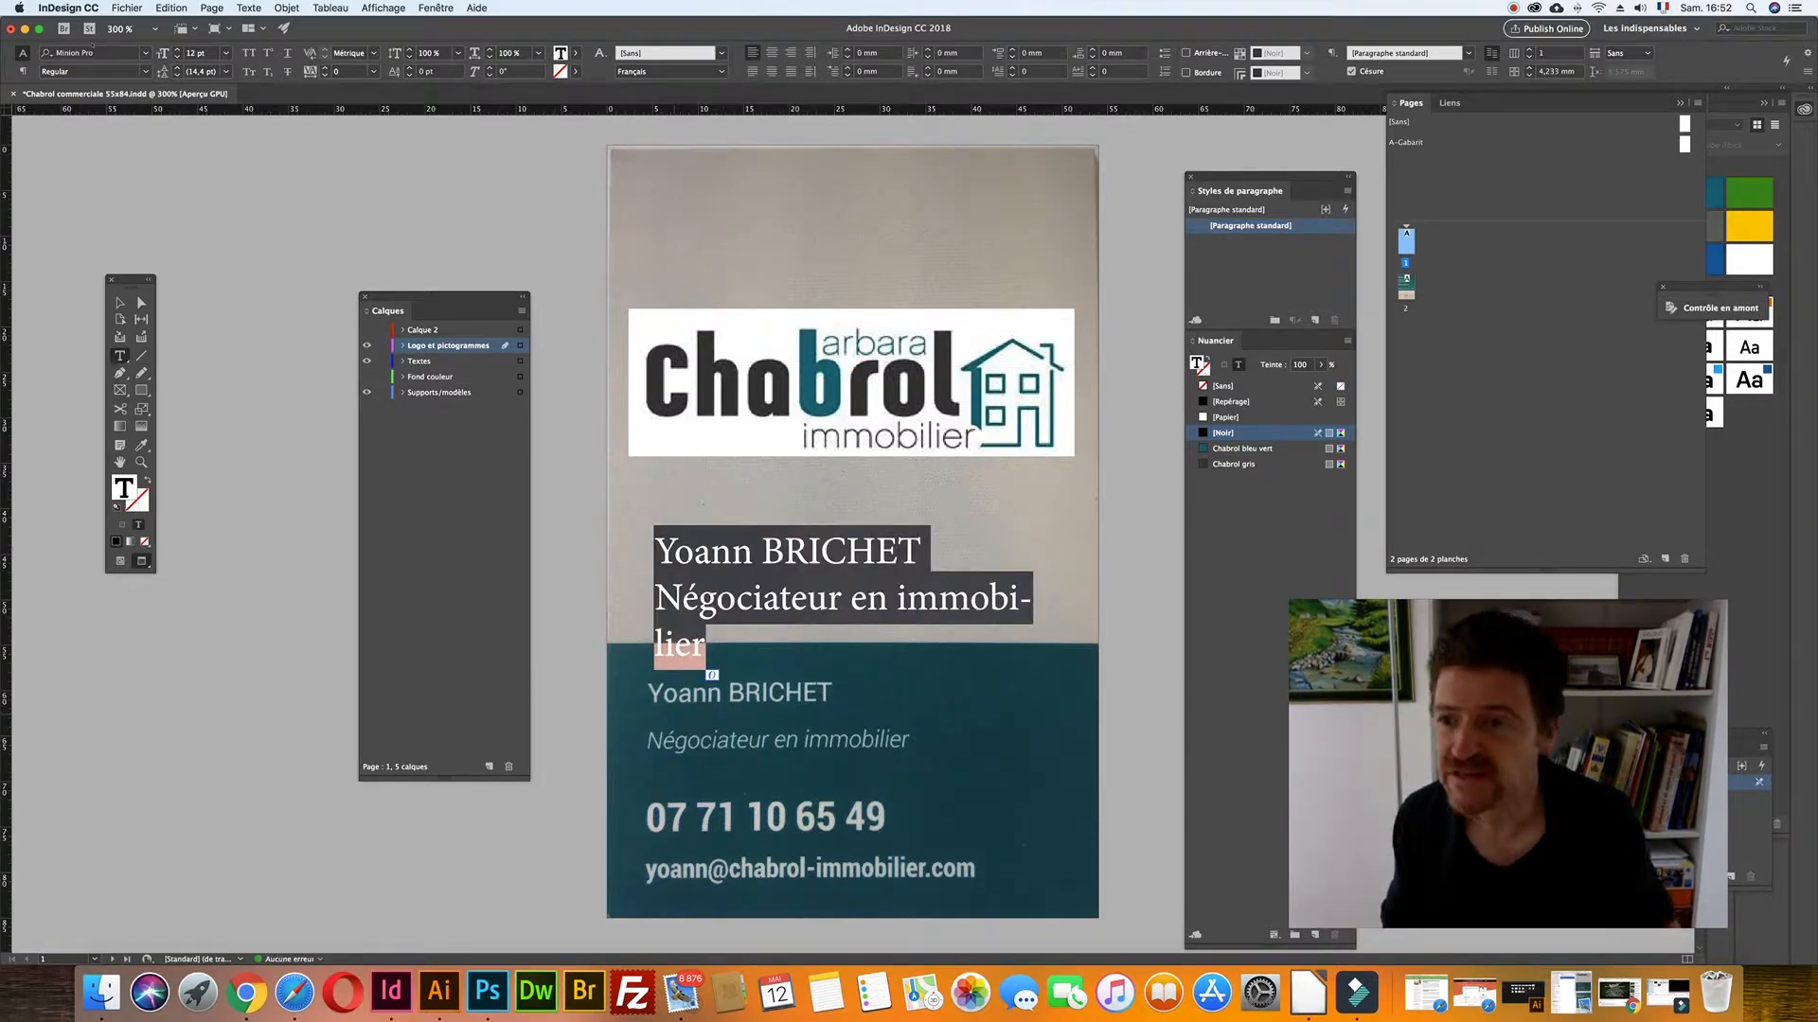
- Set the text in Nudista Light at 10 pt and move the frame down onto the teal band
{"action": "left_click", "coordinate": [105, 53]}
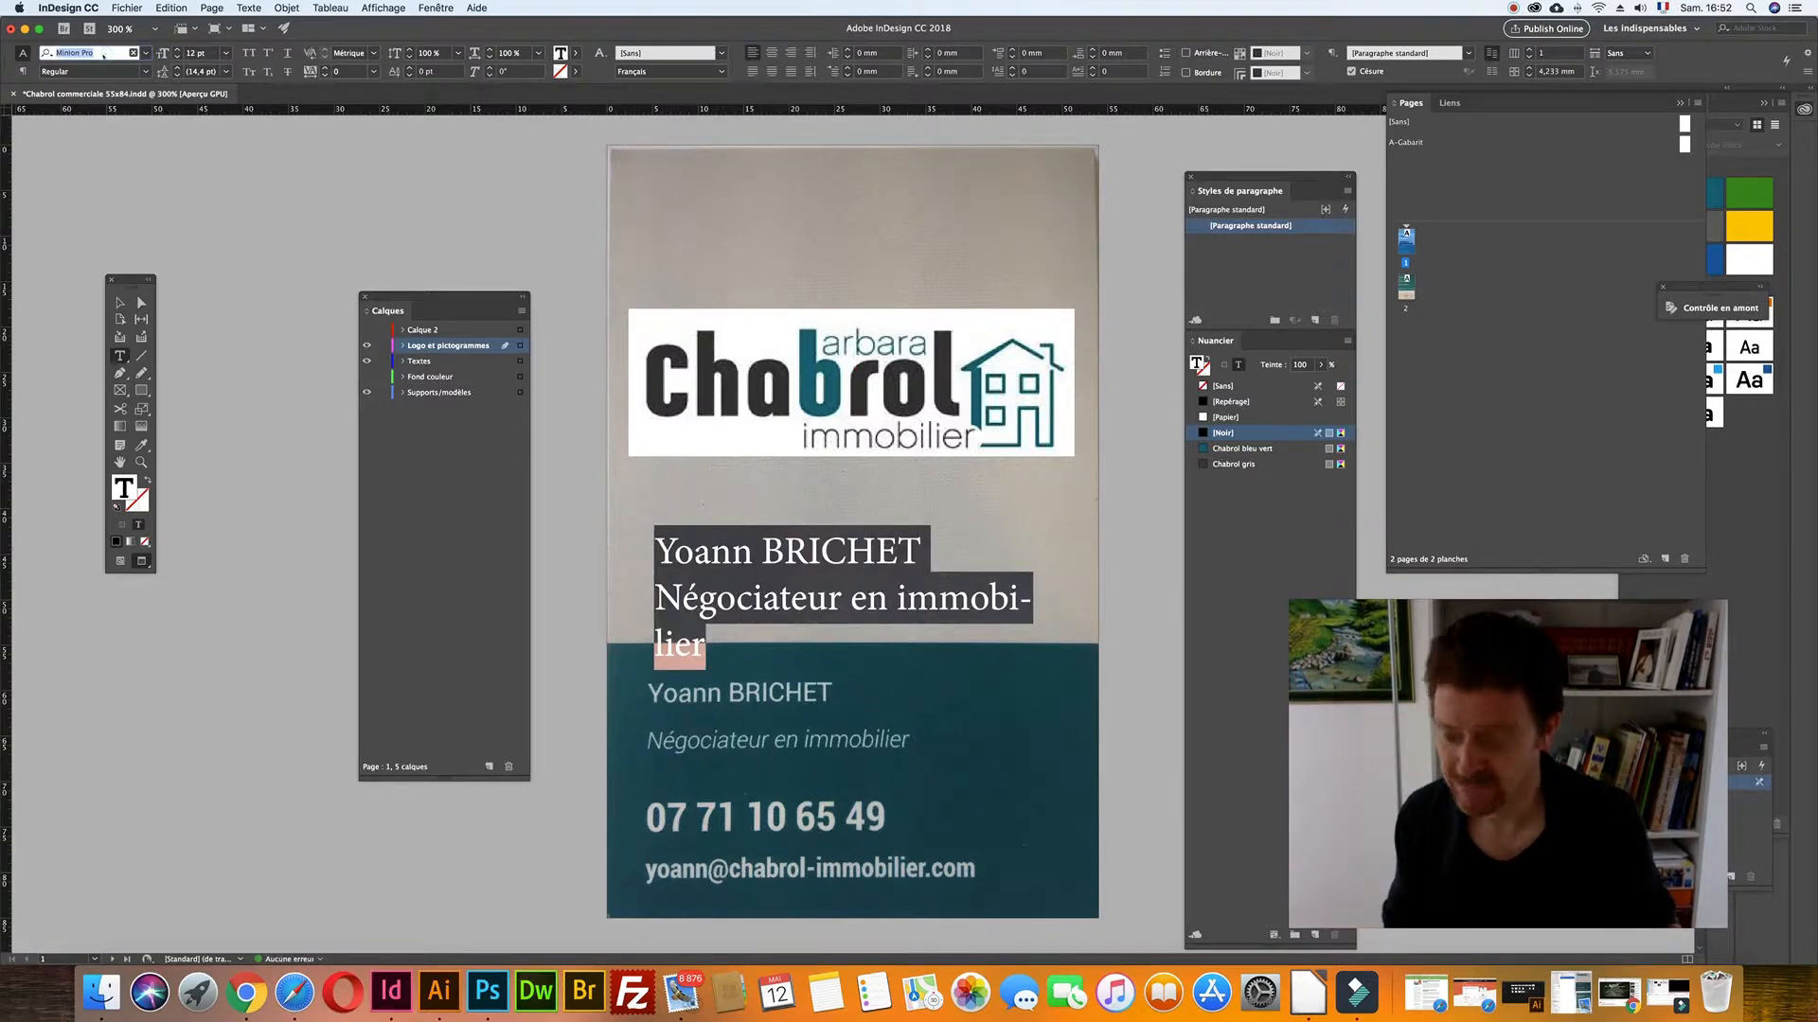
{"action": "type", "text": "nudi"}
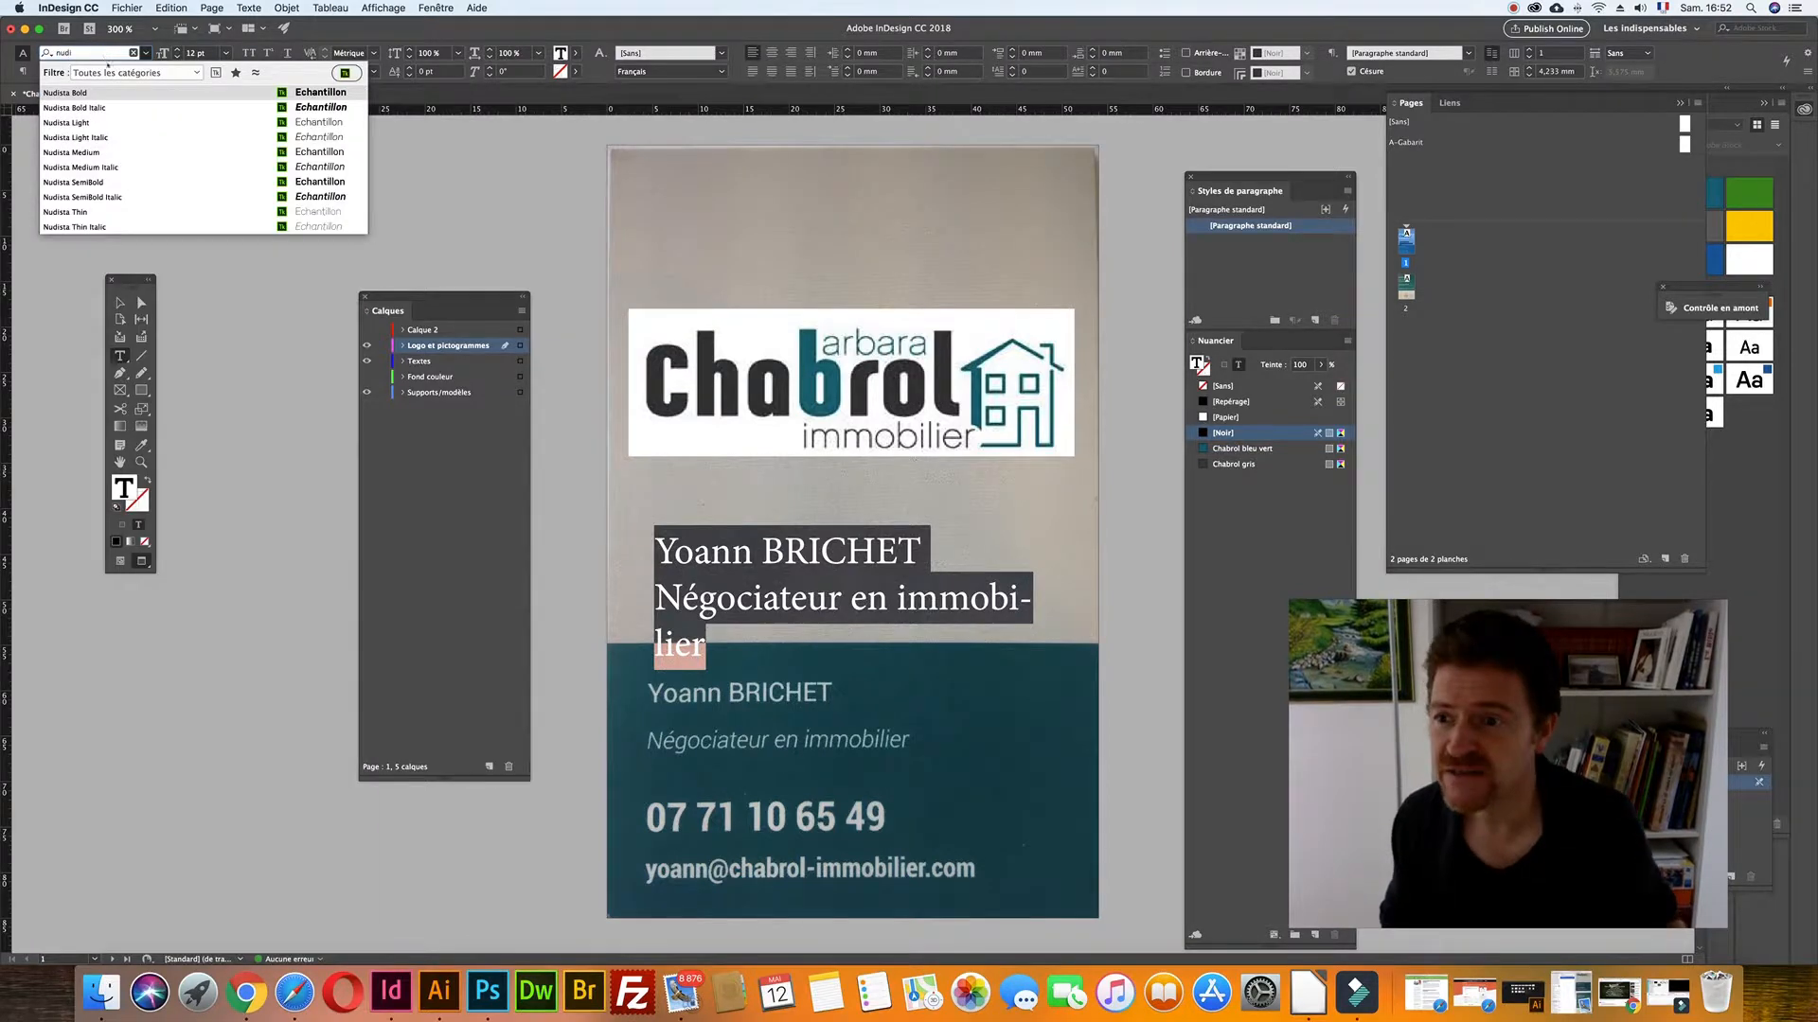
{"action": "left_click", "coordinate": [83, 122]}
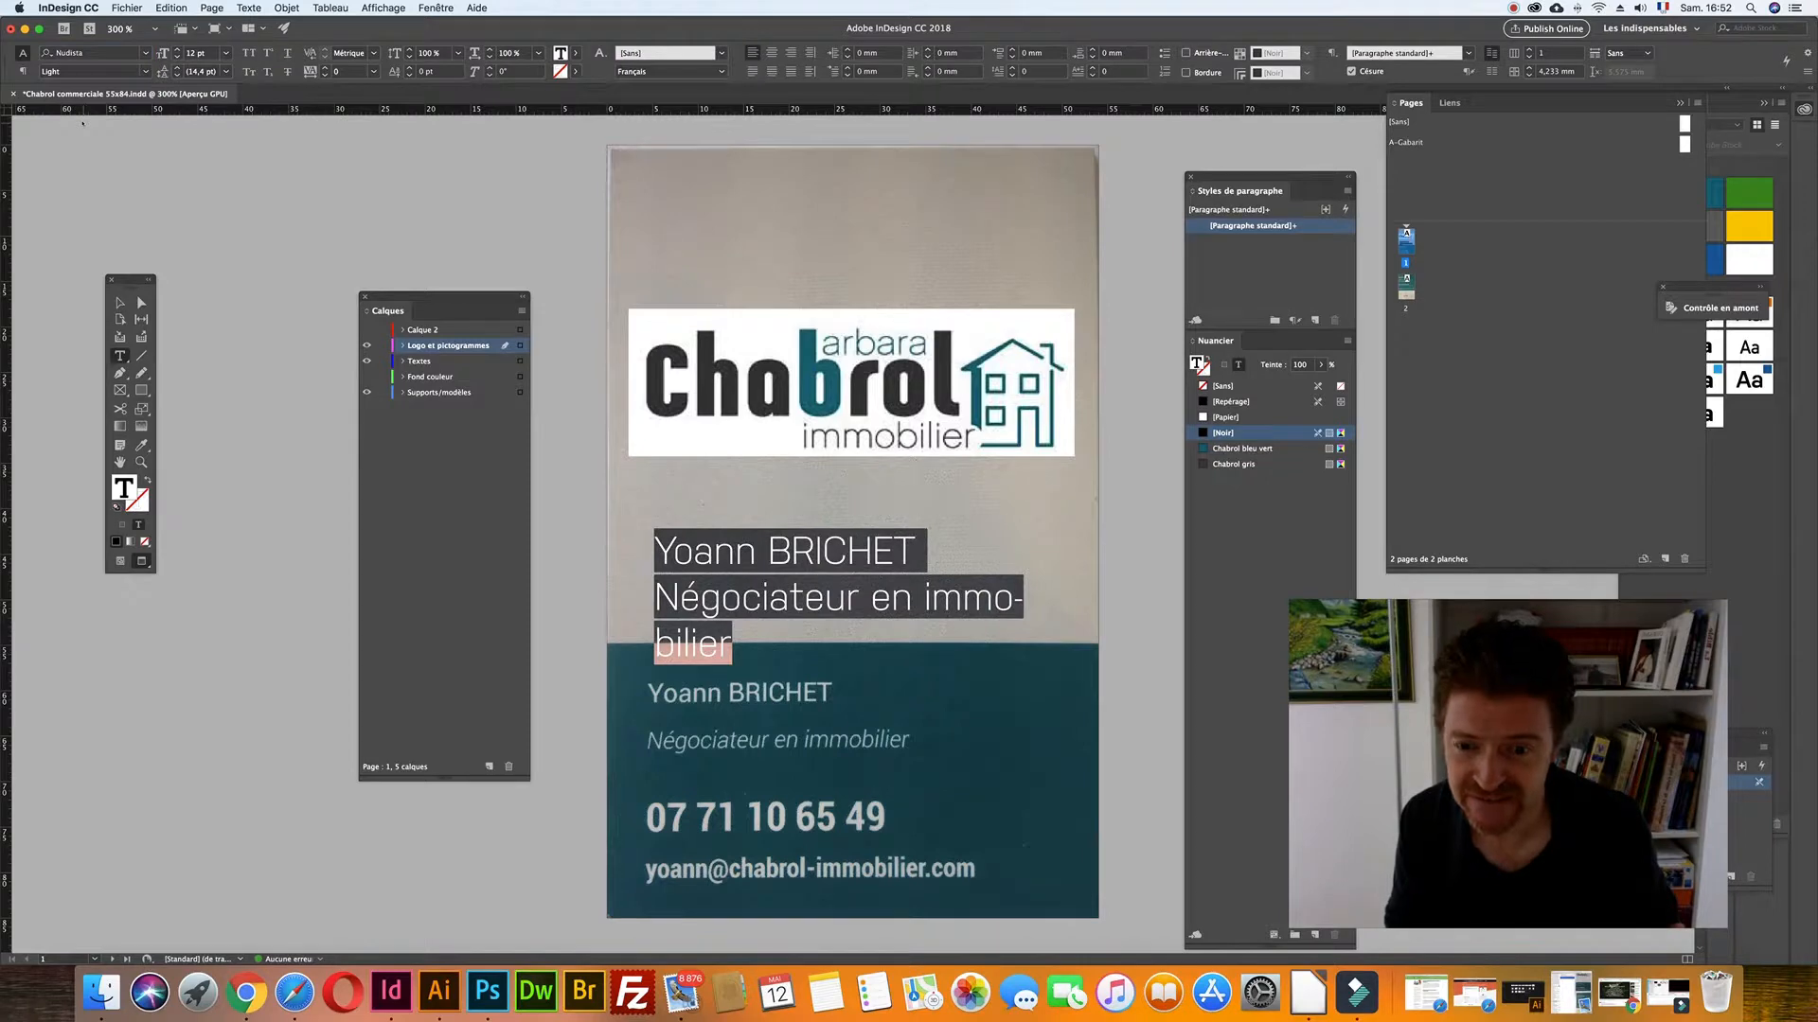
{"action": "left_click", "coordinate": [193, 53]}
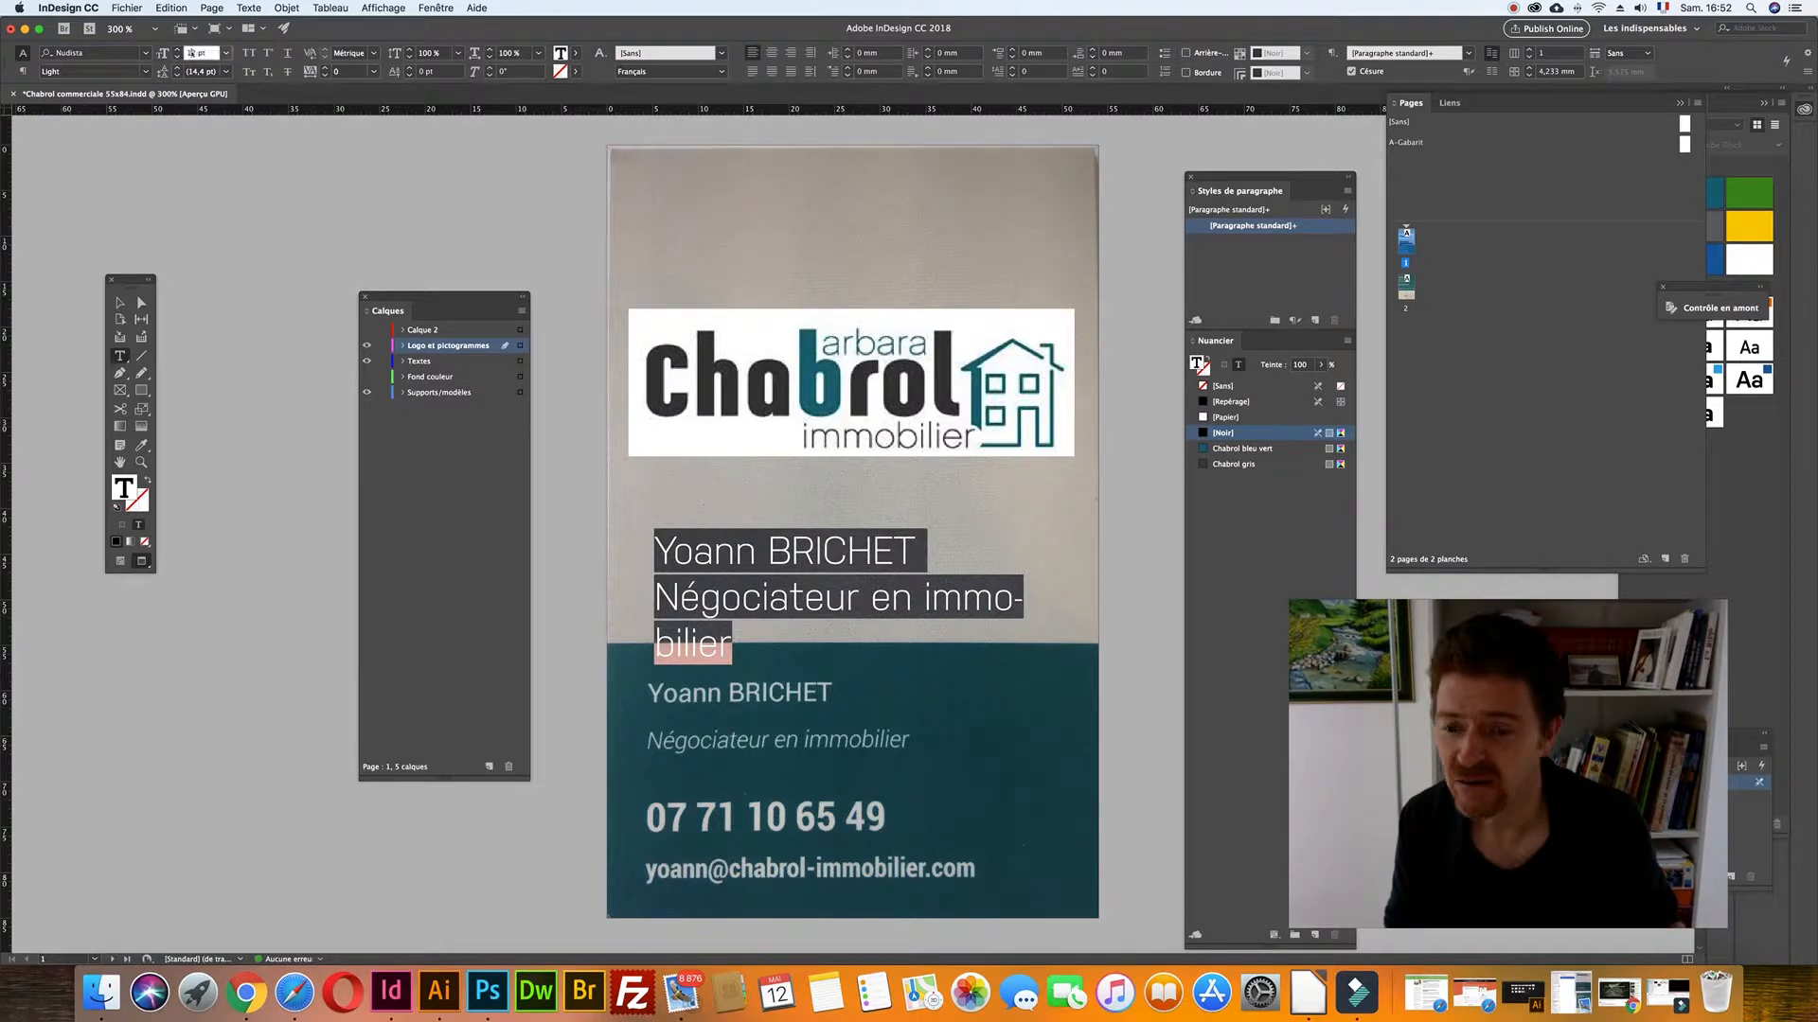
{"action": "key", "text": "Down"}
{"action": "key", "text": "Down"}
{"action": "key", "text": "Escape"}
{"action": "left_click_drag", "start_coordinate": [735, 588], "coordinate": [725, 762]}
- Change the text to Nudista Medium 8,5 pt and nudge the frame up over the scan's text
{"action": "key", "text": "t"}
{"action": "key", "text": "super+a"}
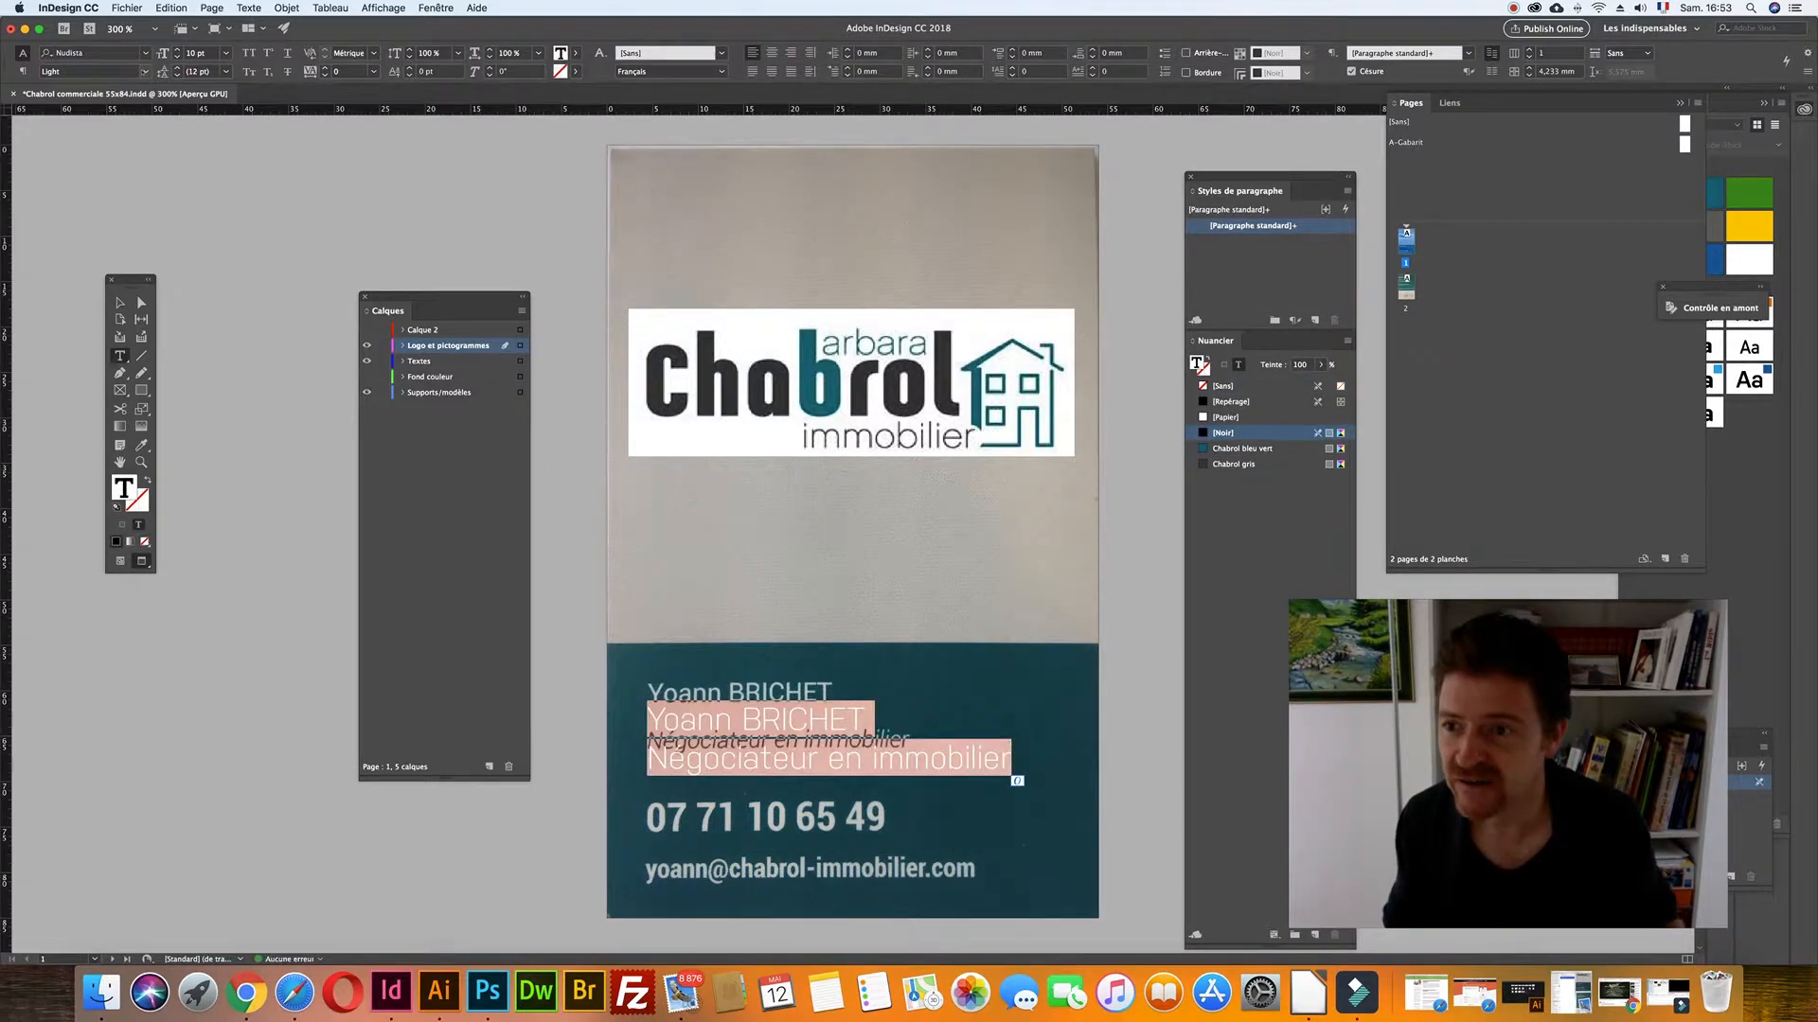
{"action": "left_click", "coordinate": [145, 71]}
{"action": "left_click", "coordinate": [70, 146]}
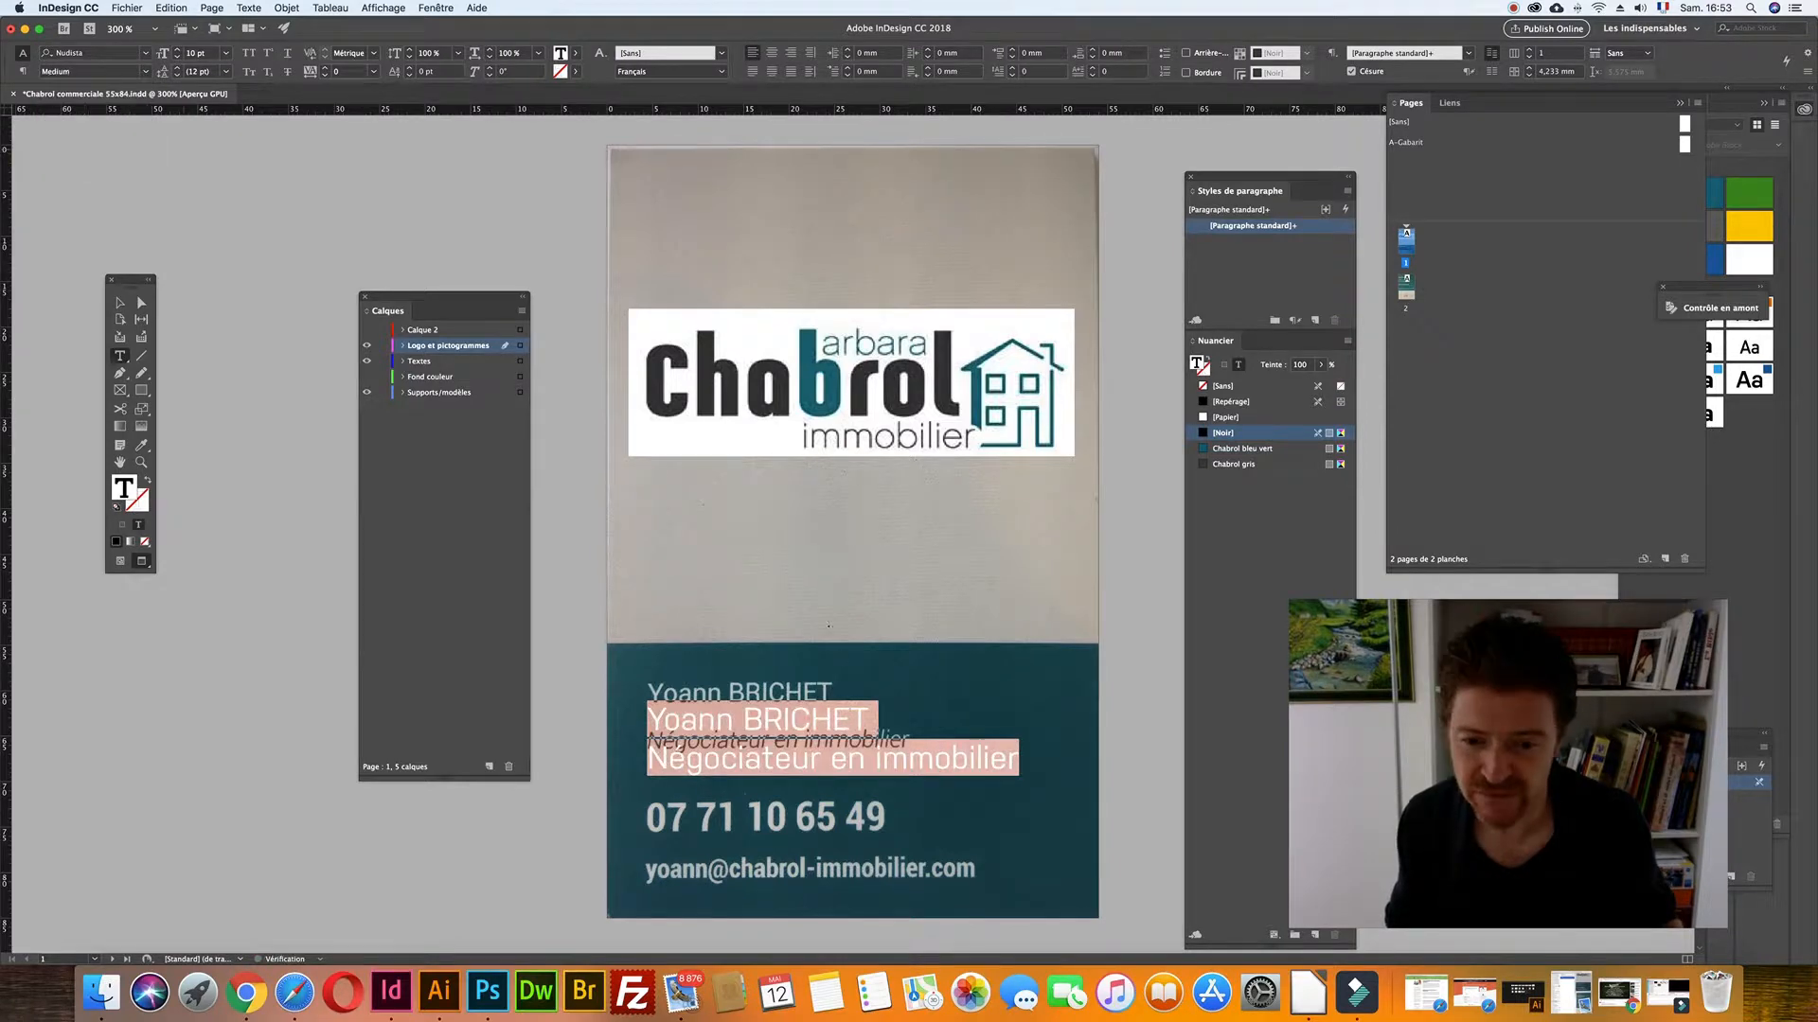
{"action": "left_click", "coordinate": [200, 53]}
{"action": "key", "text": "Down"}
{"action": "key", "text": "Down"}
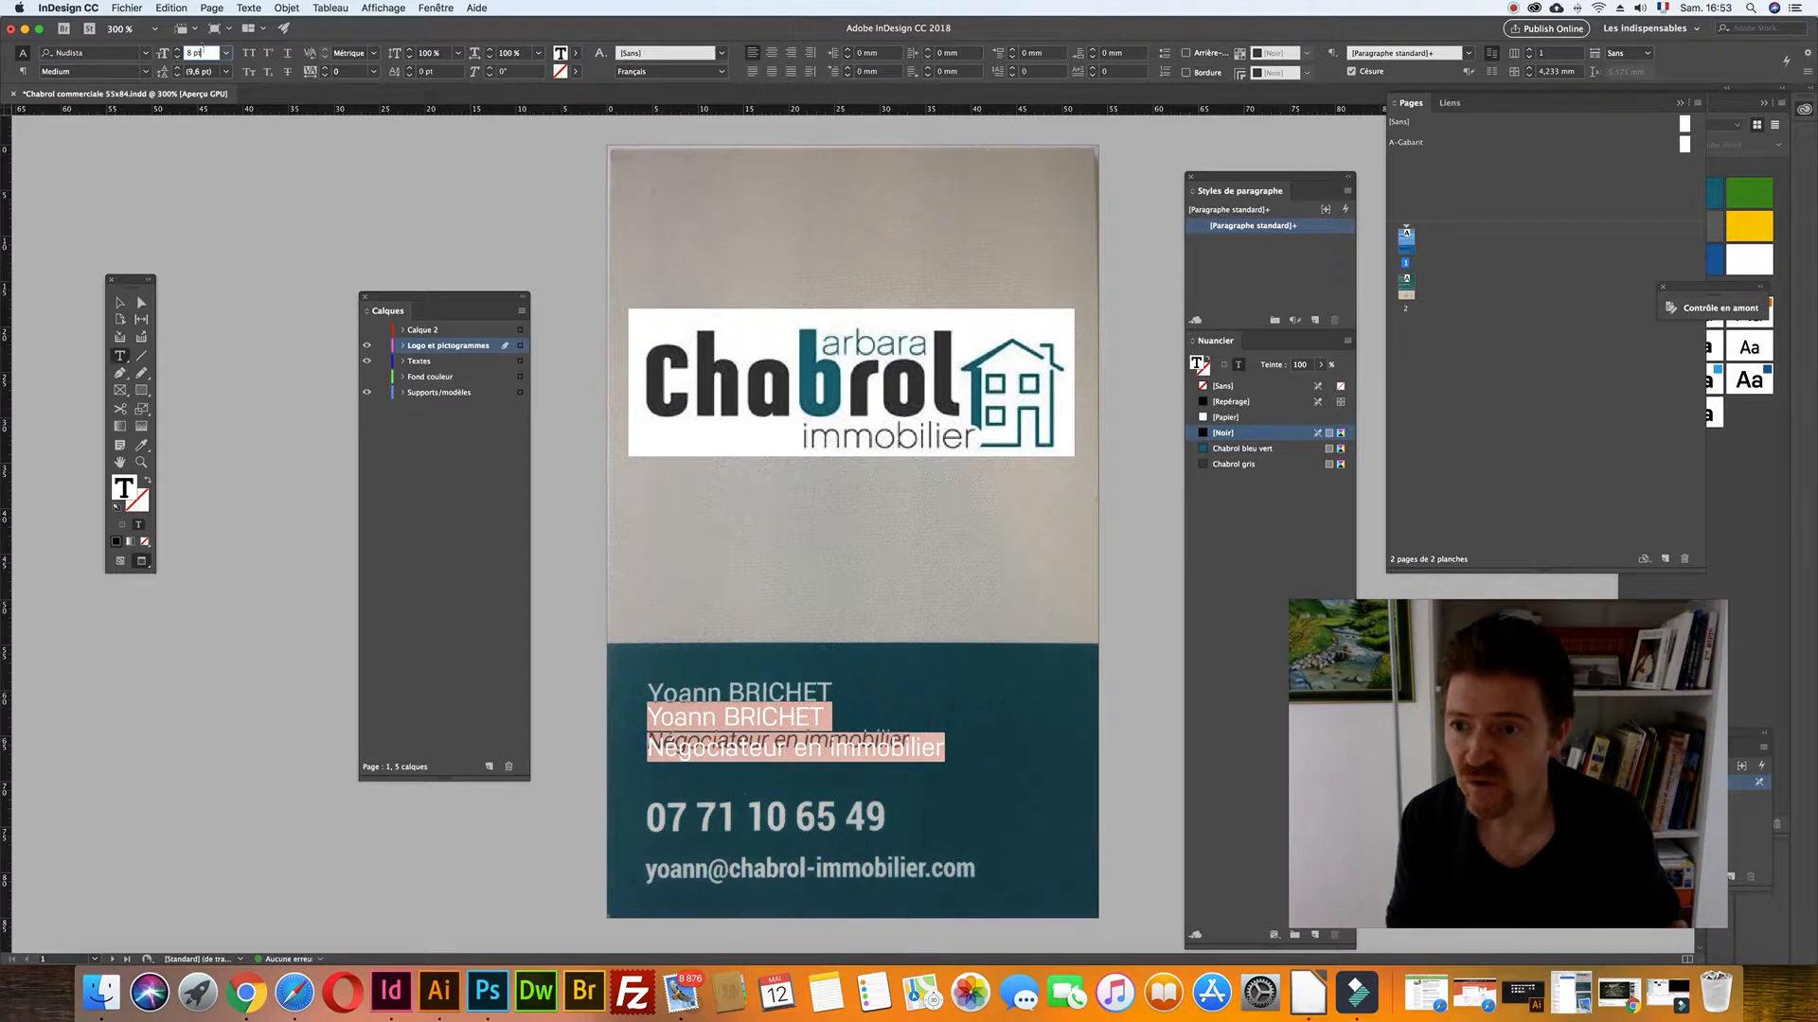
{"action": "type", "text": "8,5"}
{"action": "key", "text": "Return"}
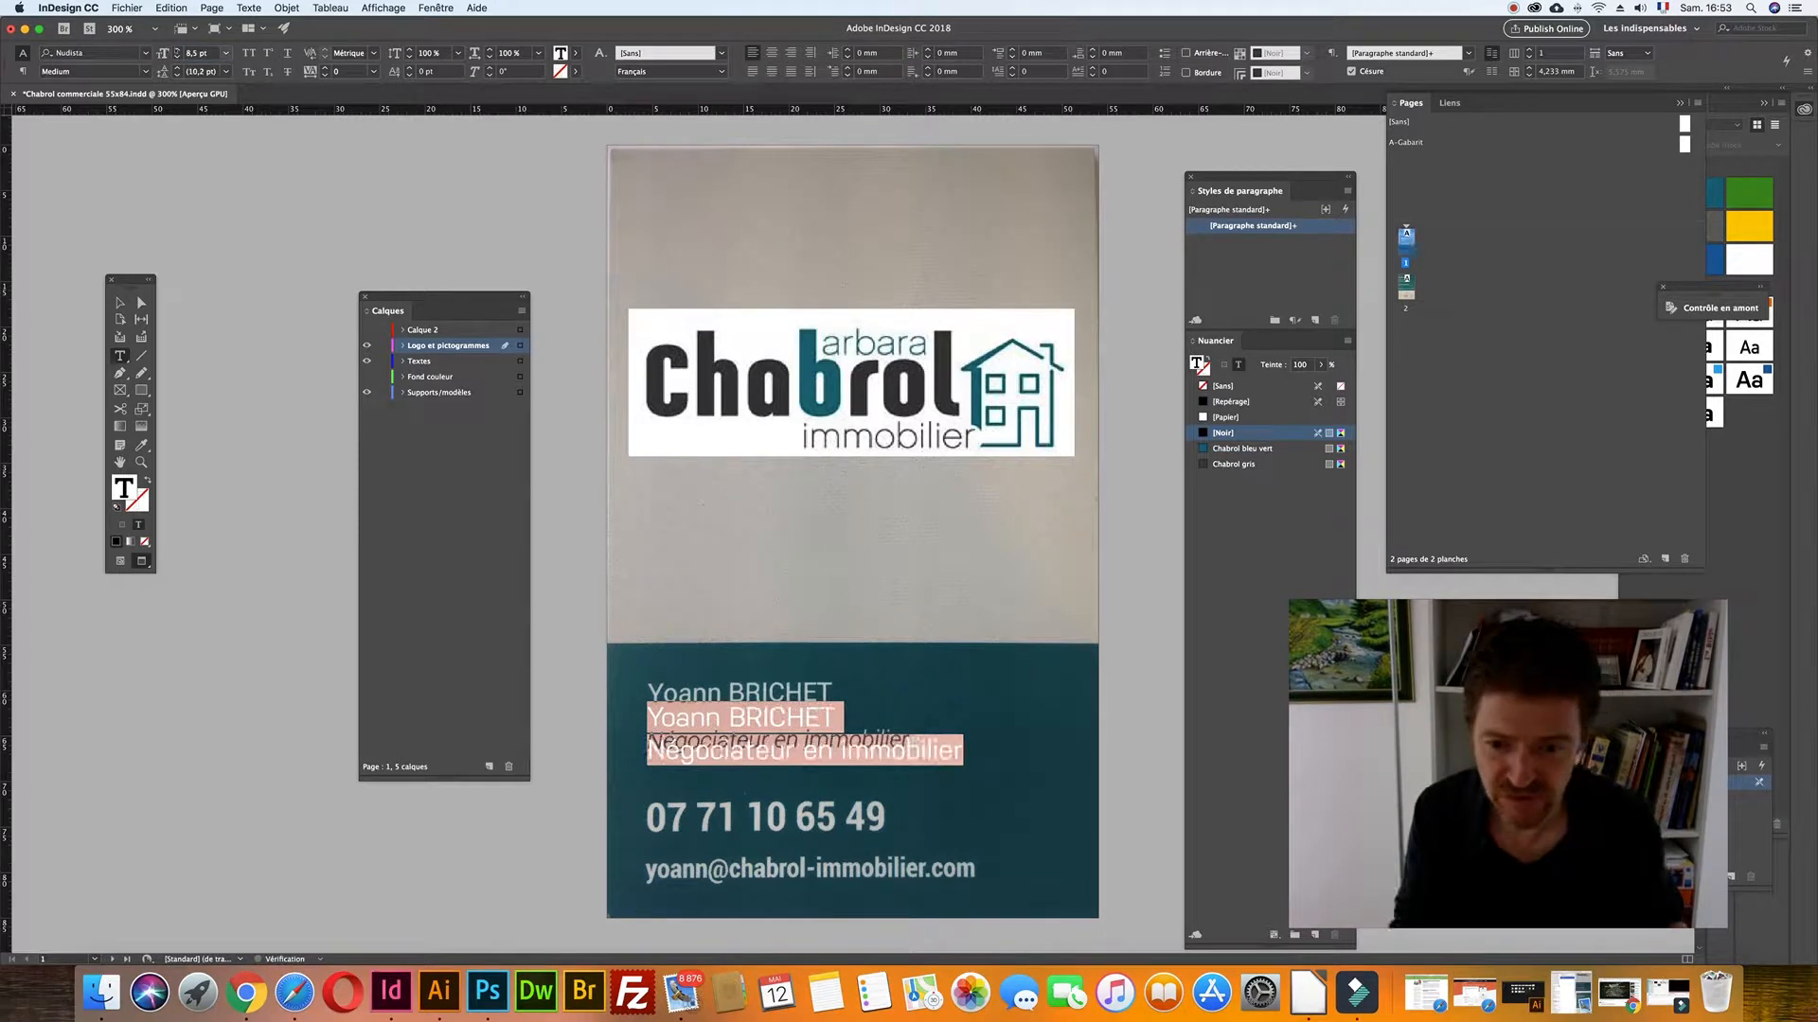
{"action": "left_click", "coordinate": [119, 302]}
{"action": "key", "text": "Up"}
{"action": "key", "text": "Up"}
{"action": "key", "text": "Up"}
{"action": "key", "text": "Up"}
{"action": "key", "text": "Up"}
{"action": "key", "text": "Up"}
{"action": "key", "text": "Up"}
{"action": "key", "text": "Up"}
{"action": "key", "text": "Up"}
{"action": "key", "text": "Up"}
{"action": "key", "text": "Up"}
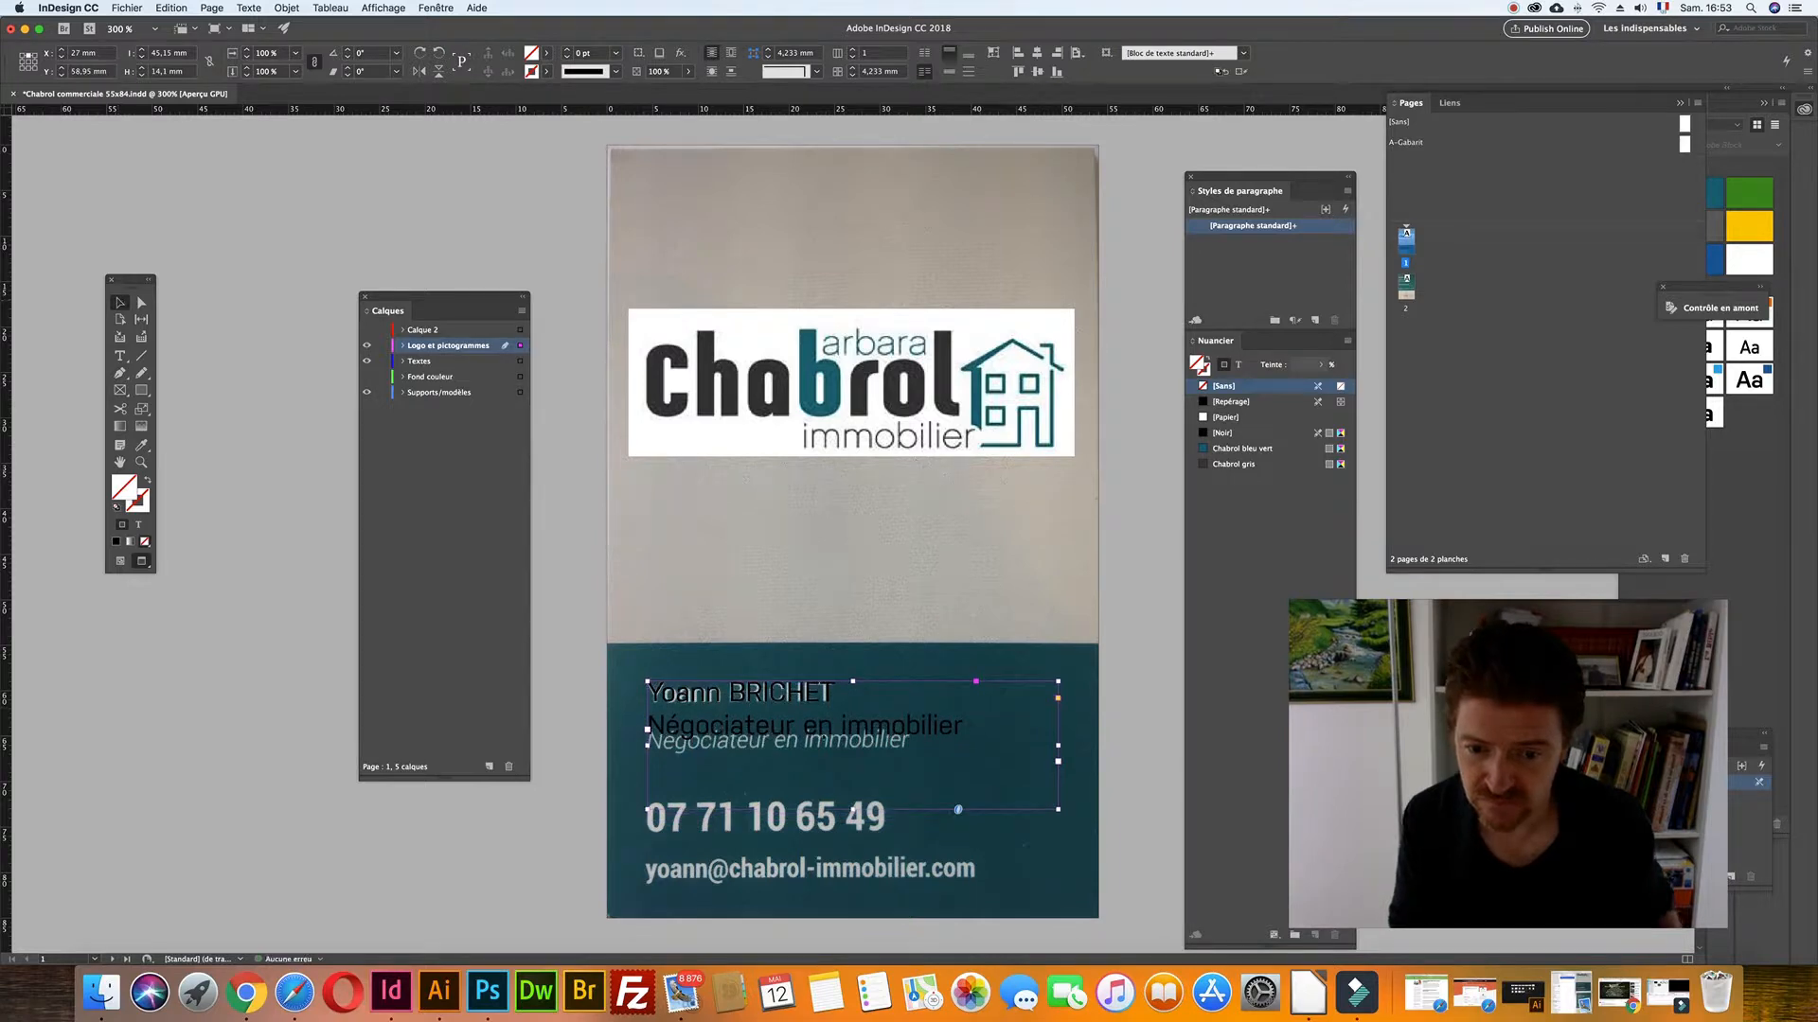
- Give the job-title line 14 pt leading, Medium Italic style and 7 pt size
{"action": "double_click", "coordinate": [757, 729]}
{"action": "triple_click", "coordinate": [757, 729]}
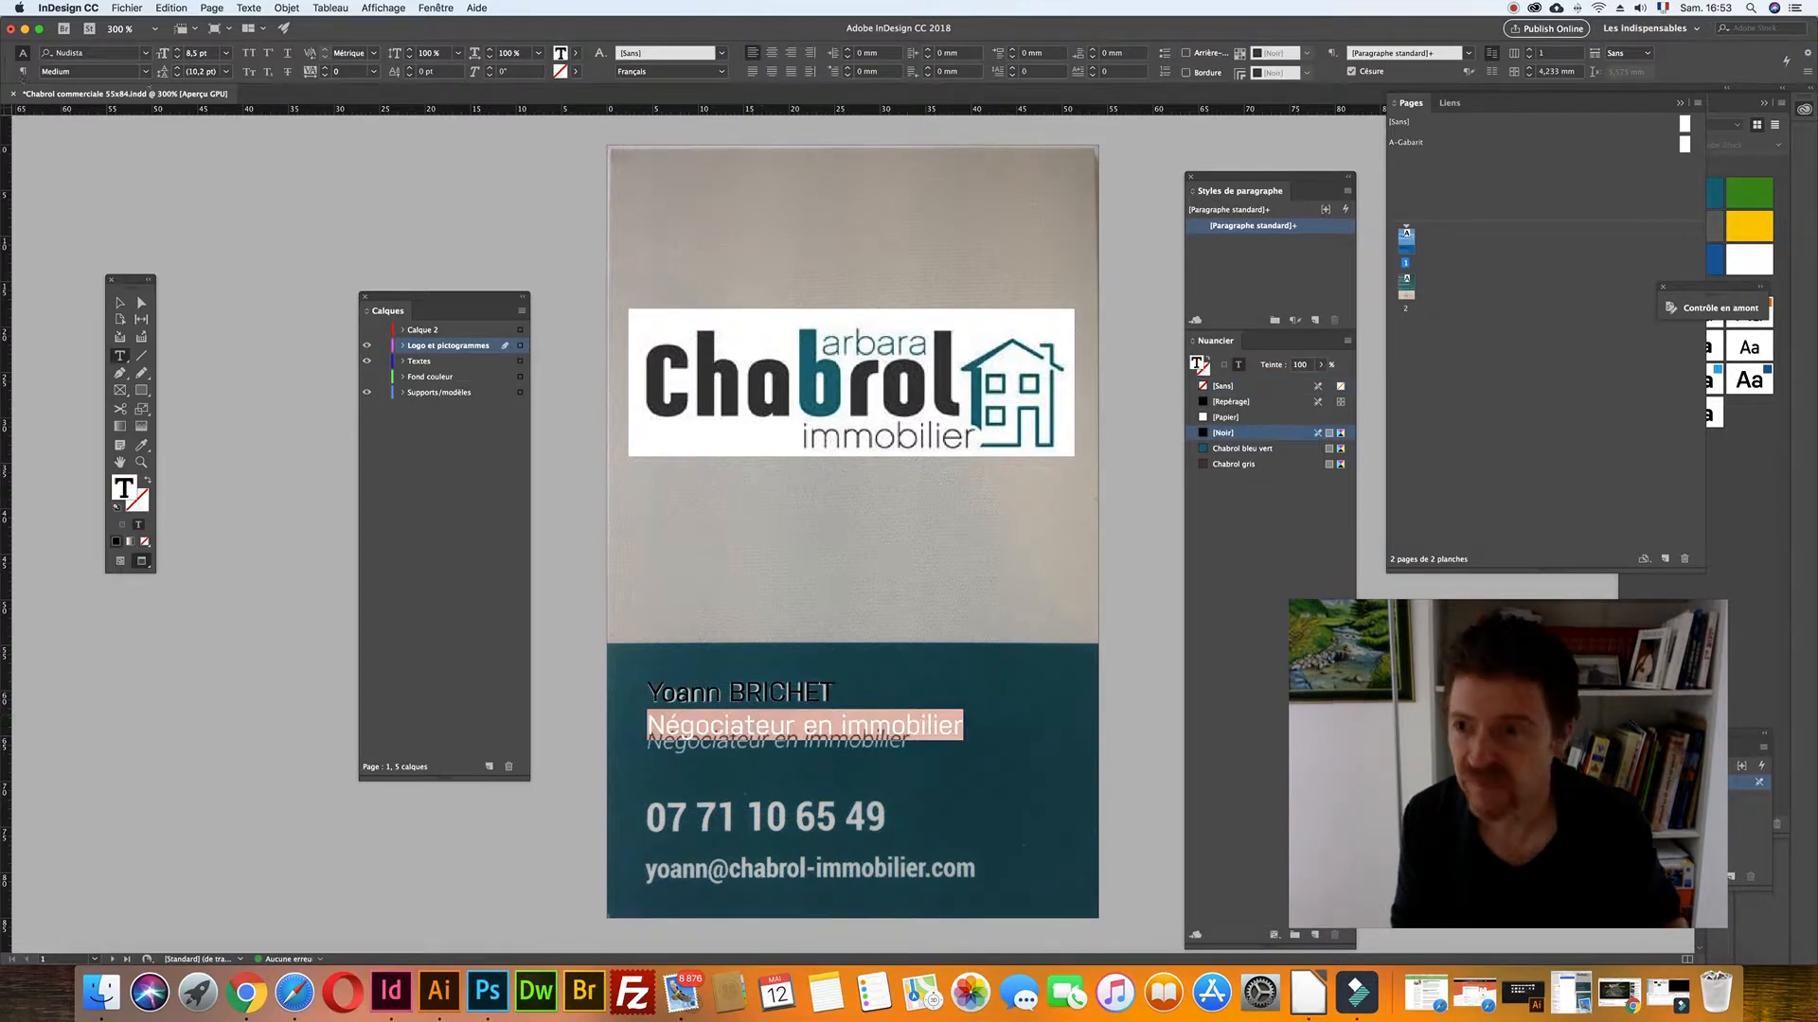
{"action": "left_click", "coordinate": [192, 71]}
{"action": "key", "text": "Up"}
{"action": "key", "text": "Up"}
{"action": "key", "text": "Up"}
{"action": "key", "text": "Up"}
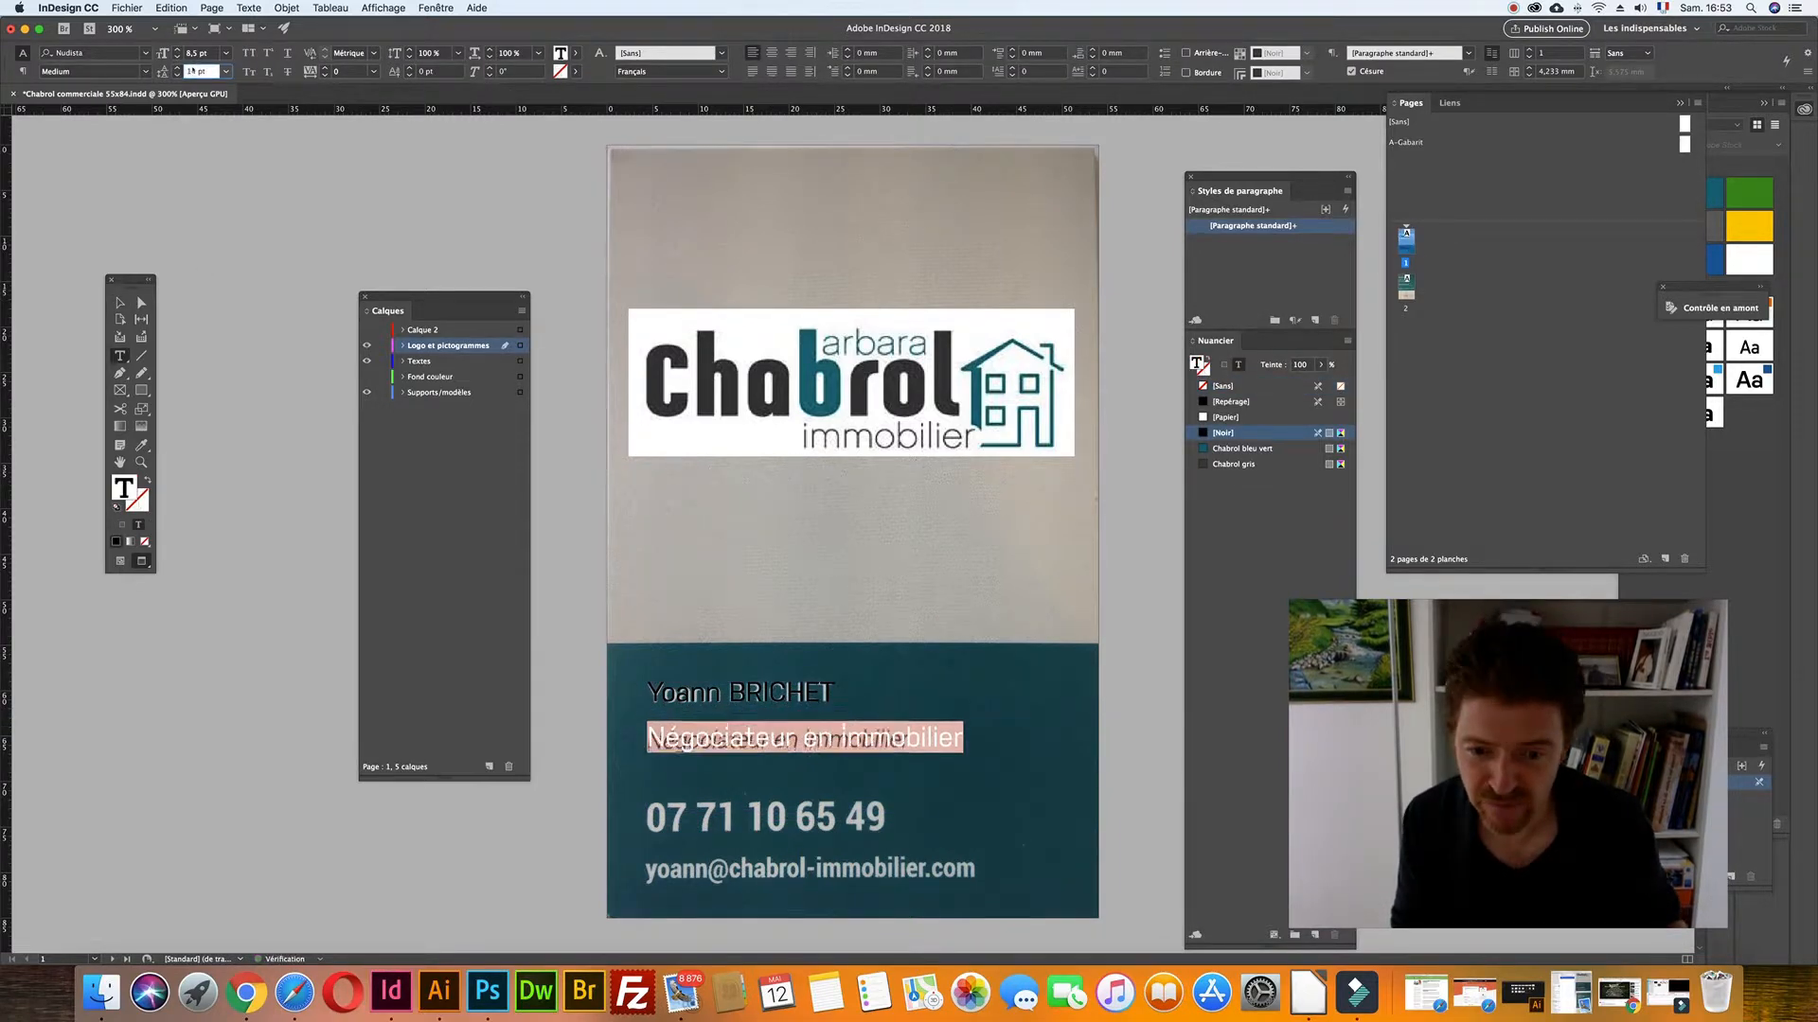
{"action": "key", "text": "Return"}
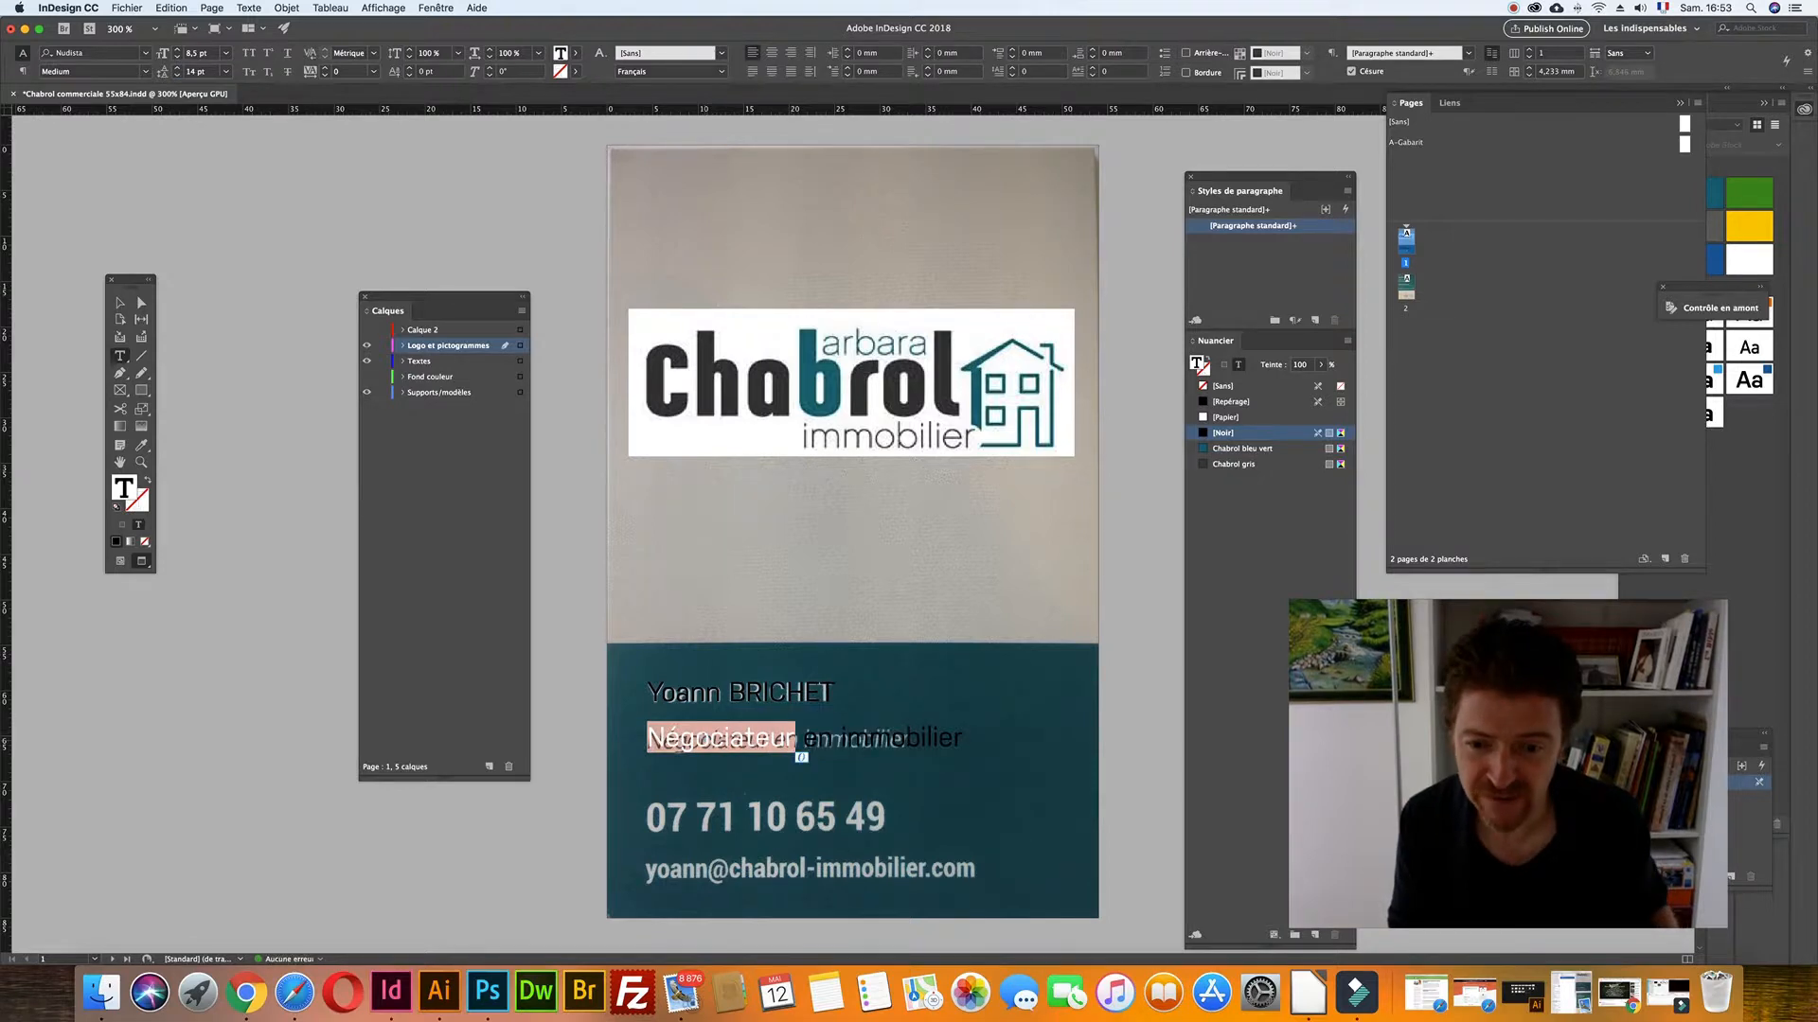
{"action": "left_click", "coordinate": [144, 71]}
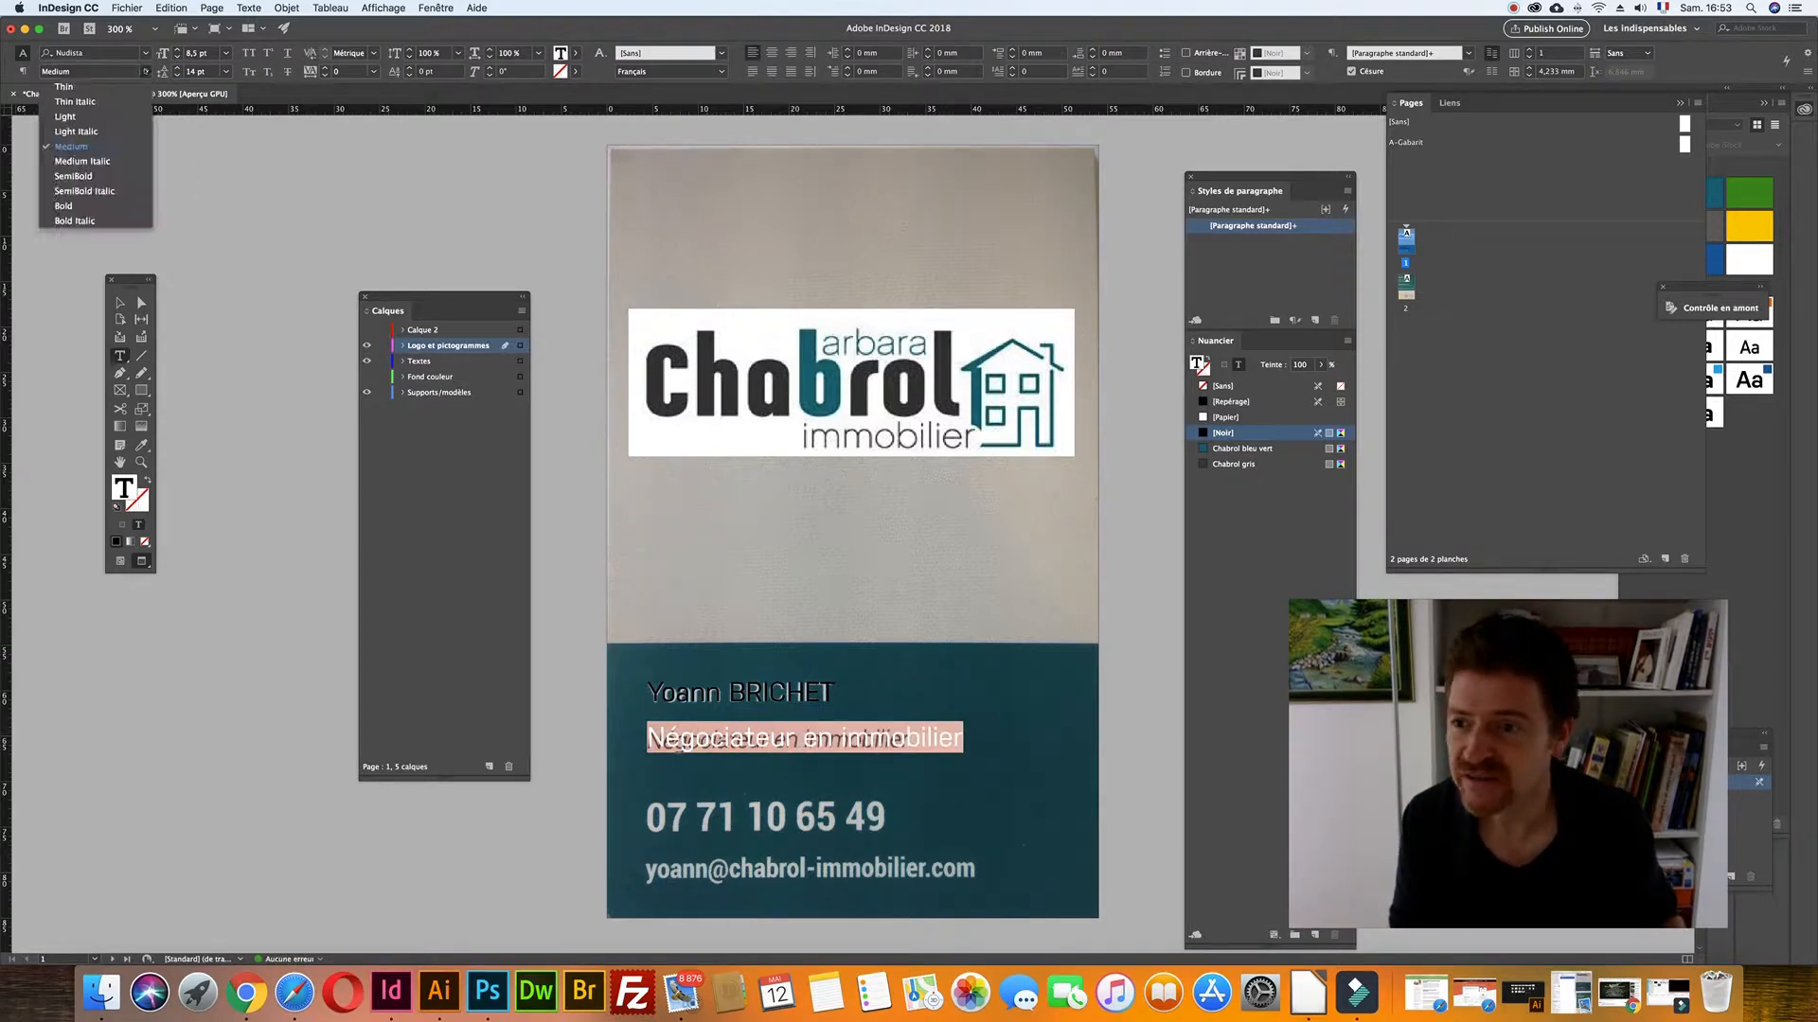
{"action": "left_click", "coordinate": [83, 161]}
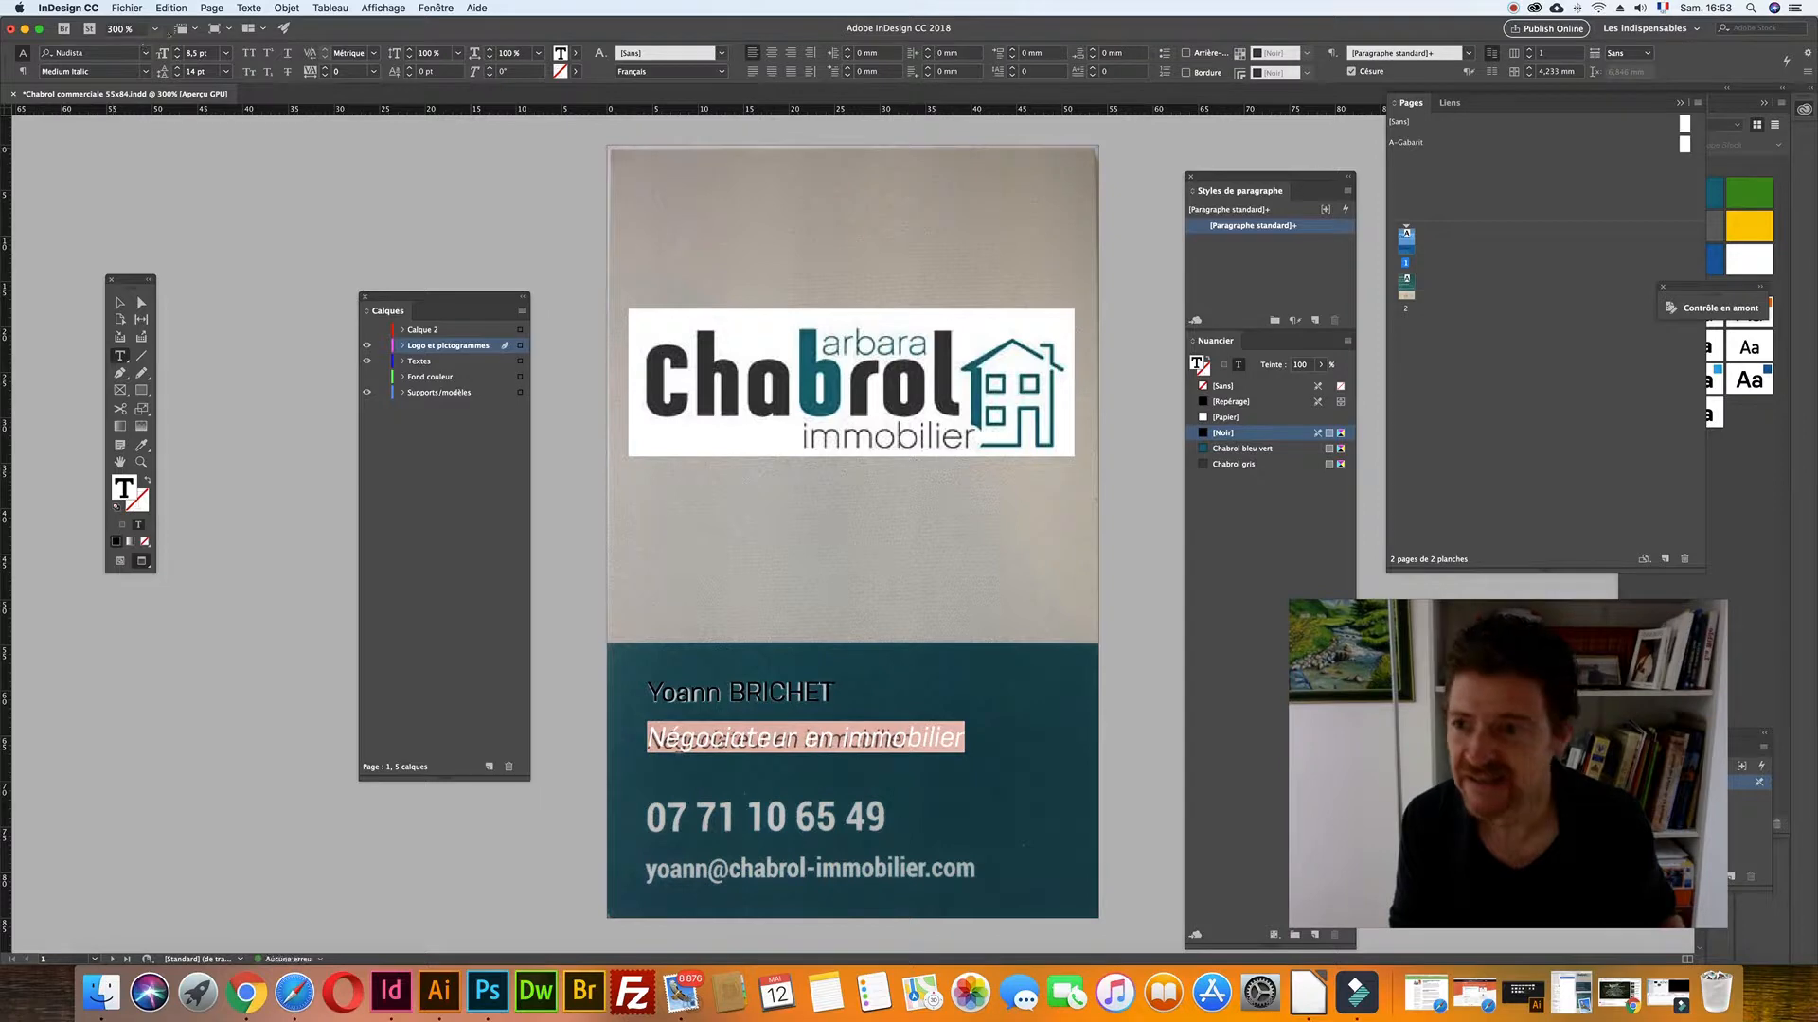
{"action": "key", "text": "Down"}
{"action": "key", "text": "Down"}
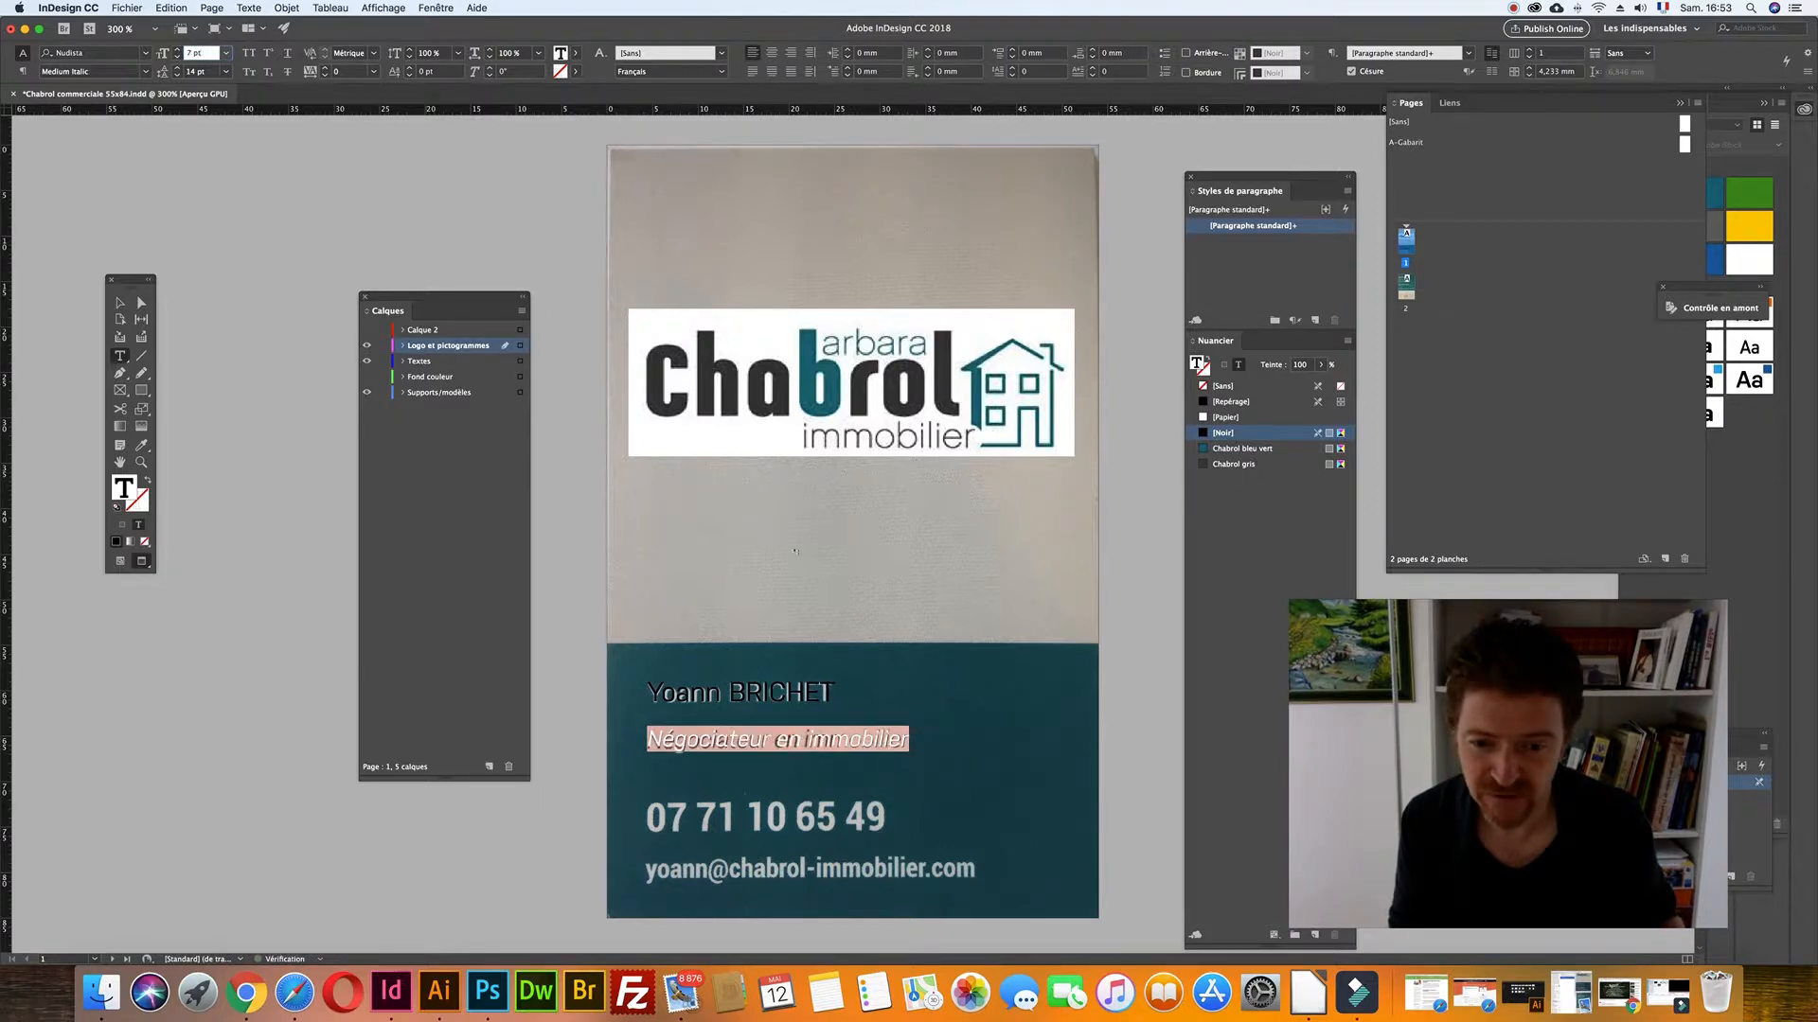
- Color both lines white (Papier), shrink the frame to fit the text, and drag a copy downward
{"action": "left_click", "coordinate": [750, 739]}
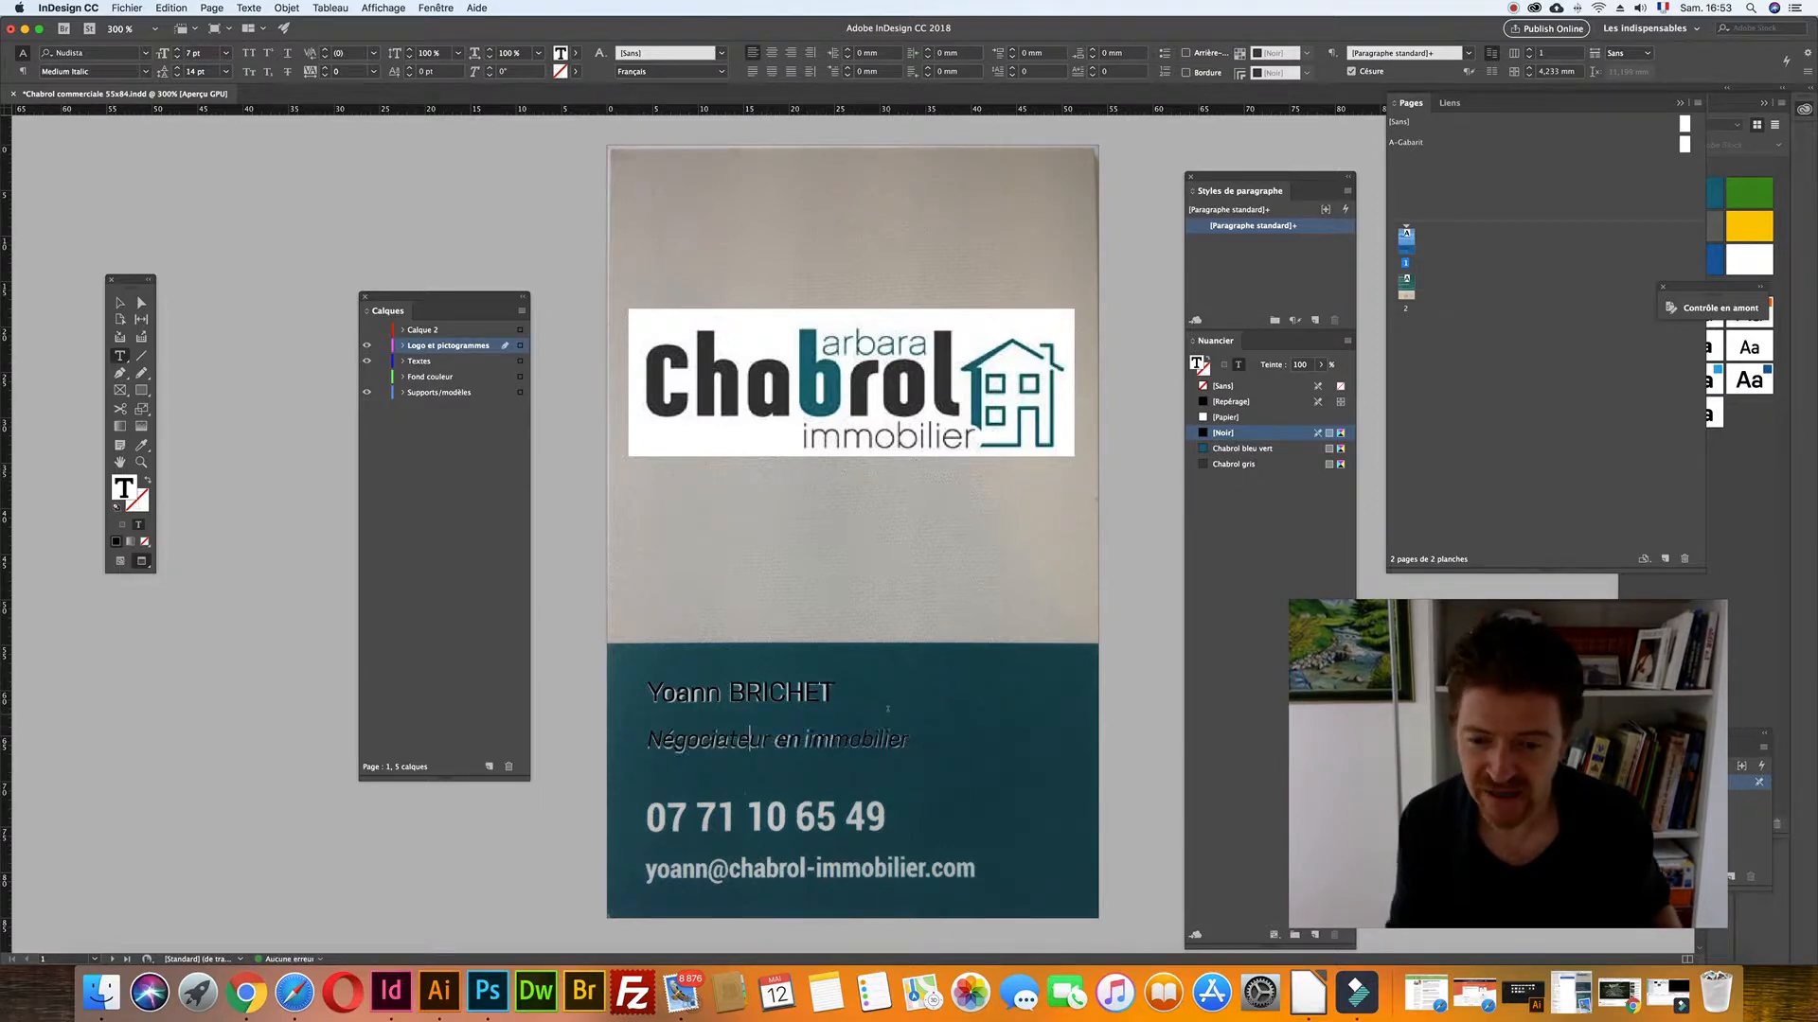
{"action": "key", "text": "super+a"}
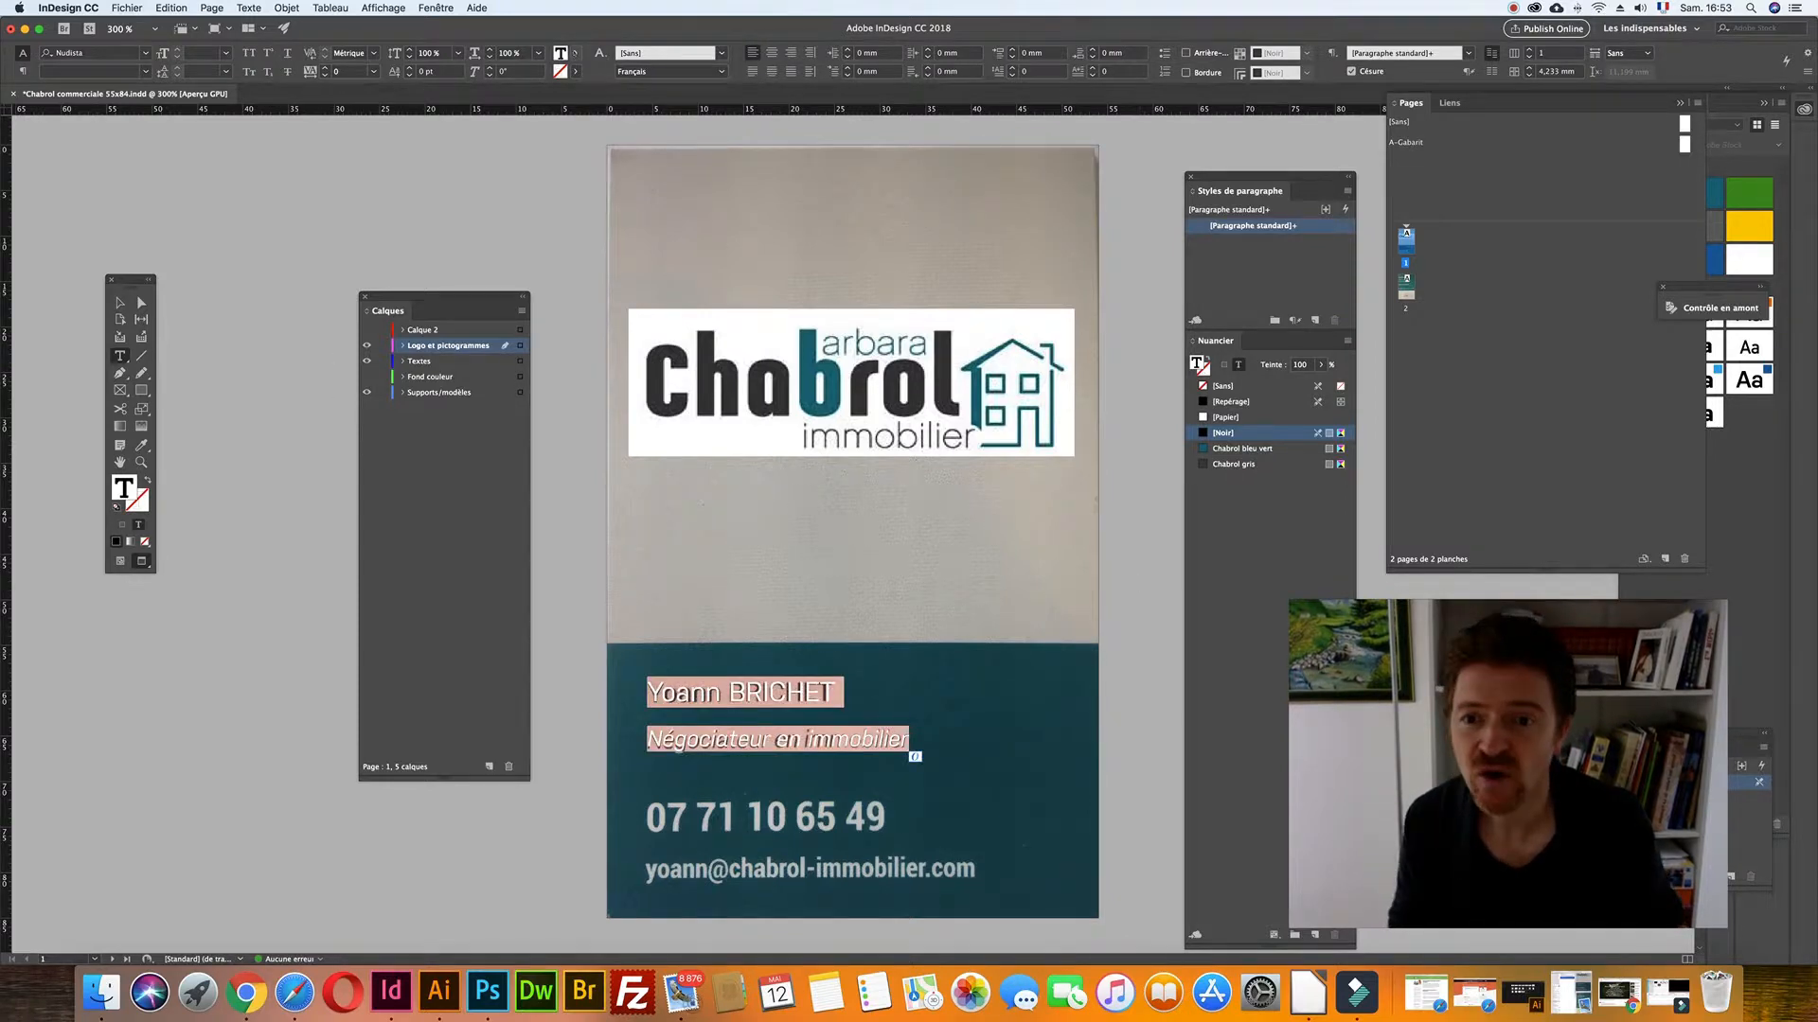
{"action": "left_click", "coordinate": [575, 53]}
{"action": "key", "text": "Escape"}
{"action": "key", "text": "Escape"}
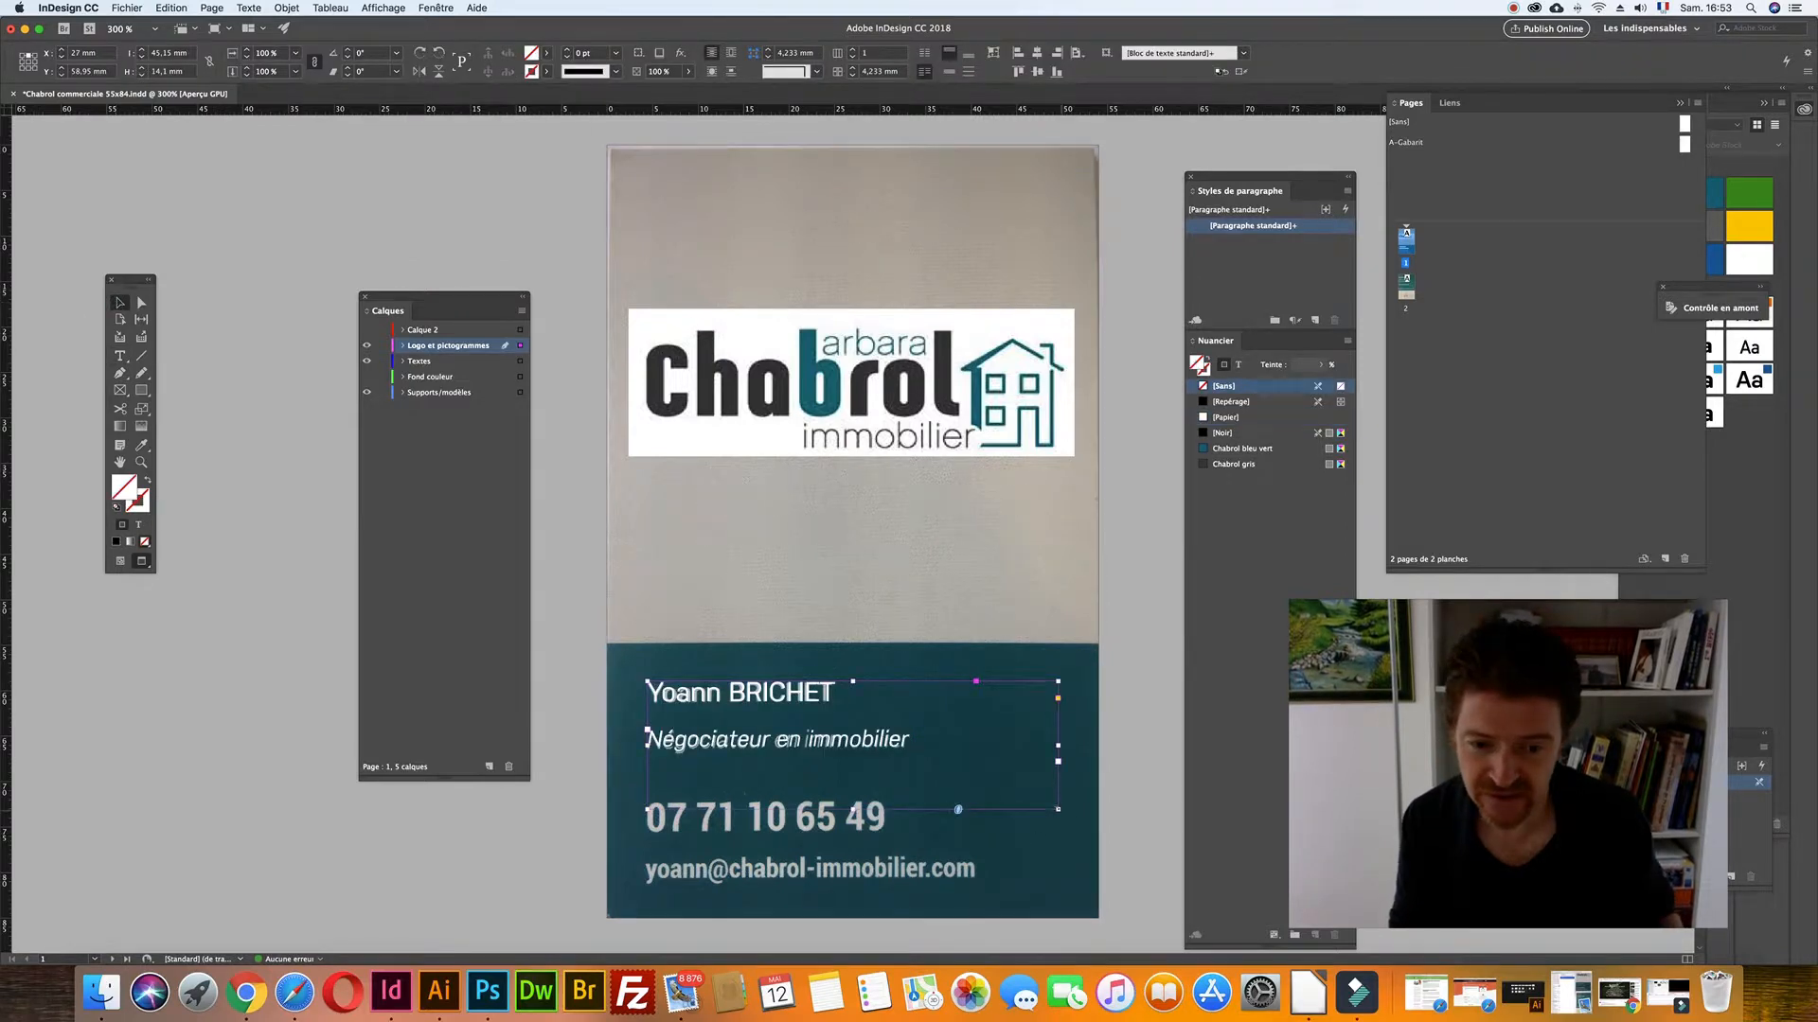
{"action": "left_click_drag", "start_coordinate": [1057, 810], "coordinate": [998, 768]}
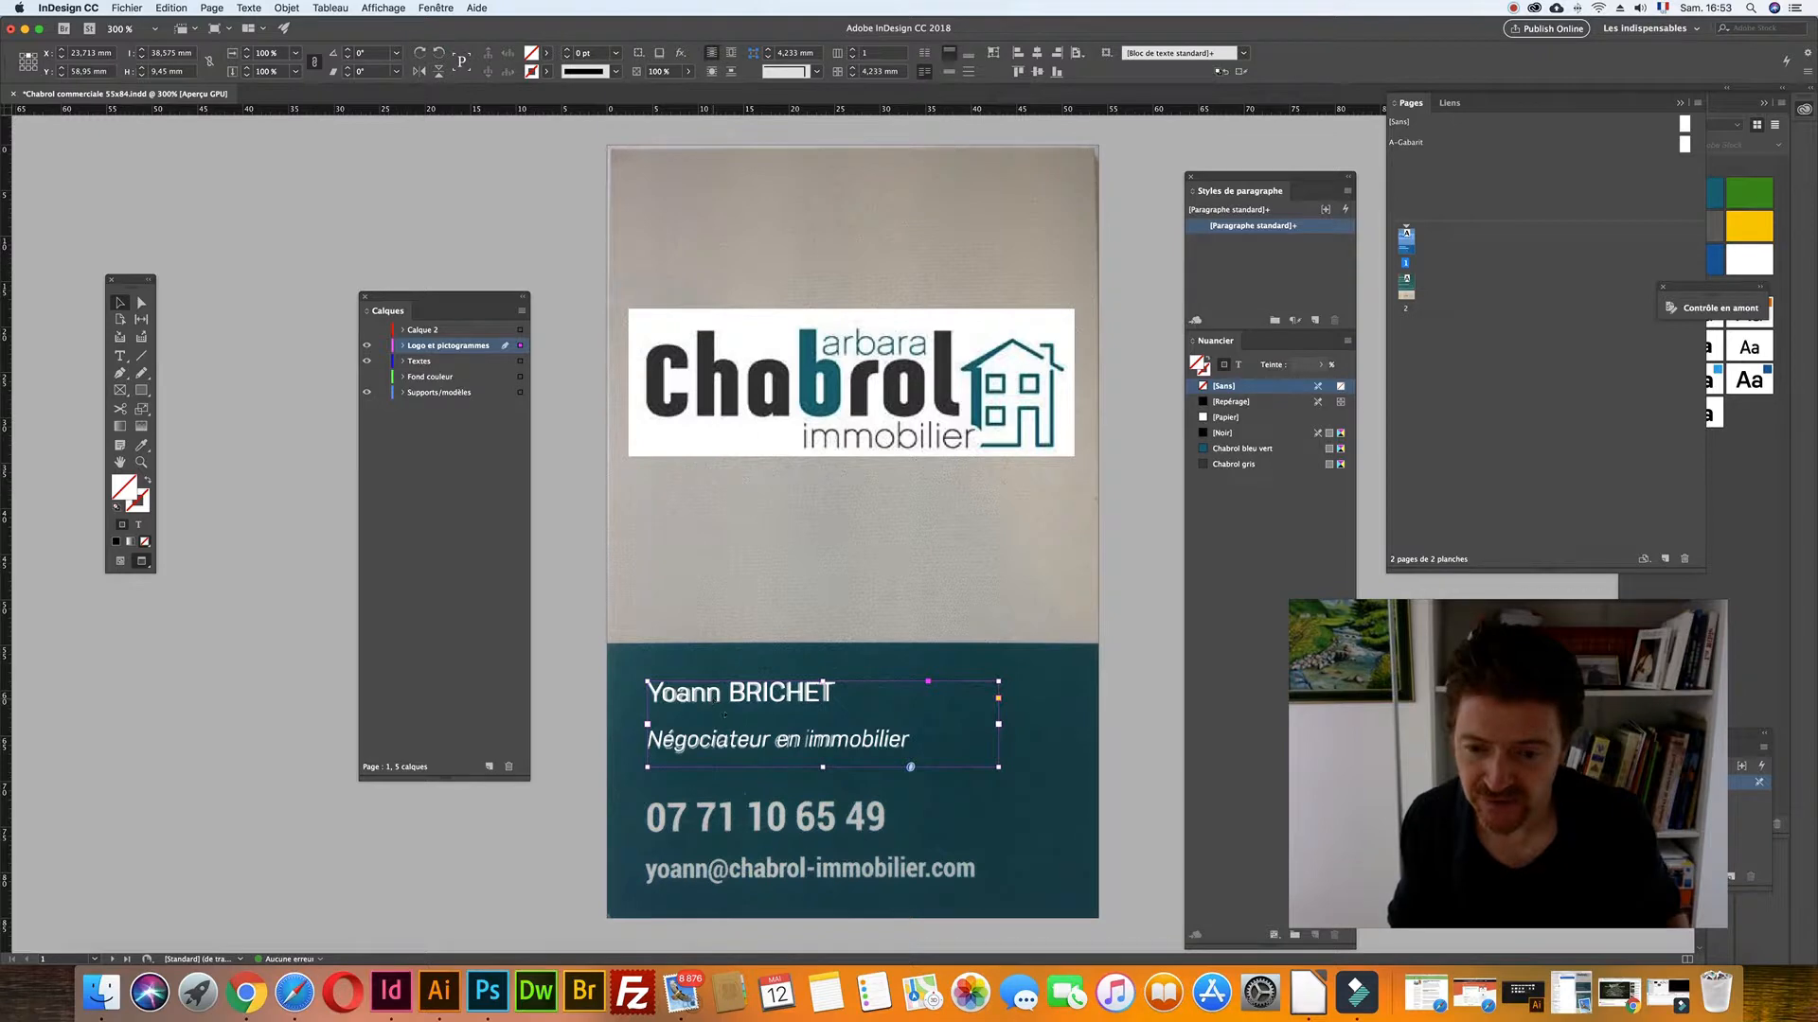
{"action": "left_click_drag", "start_coordinate": [822, 767], "coordinate": [823, 758]}
{"action": "left_click_drag", "start_coordinate": [763, 689], "coordinate": [762, 802]}
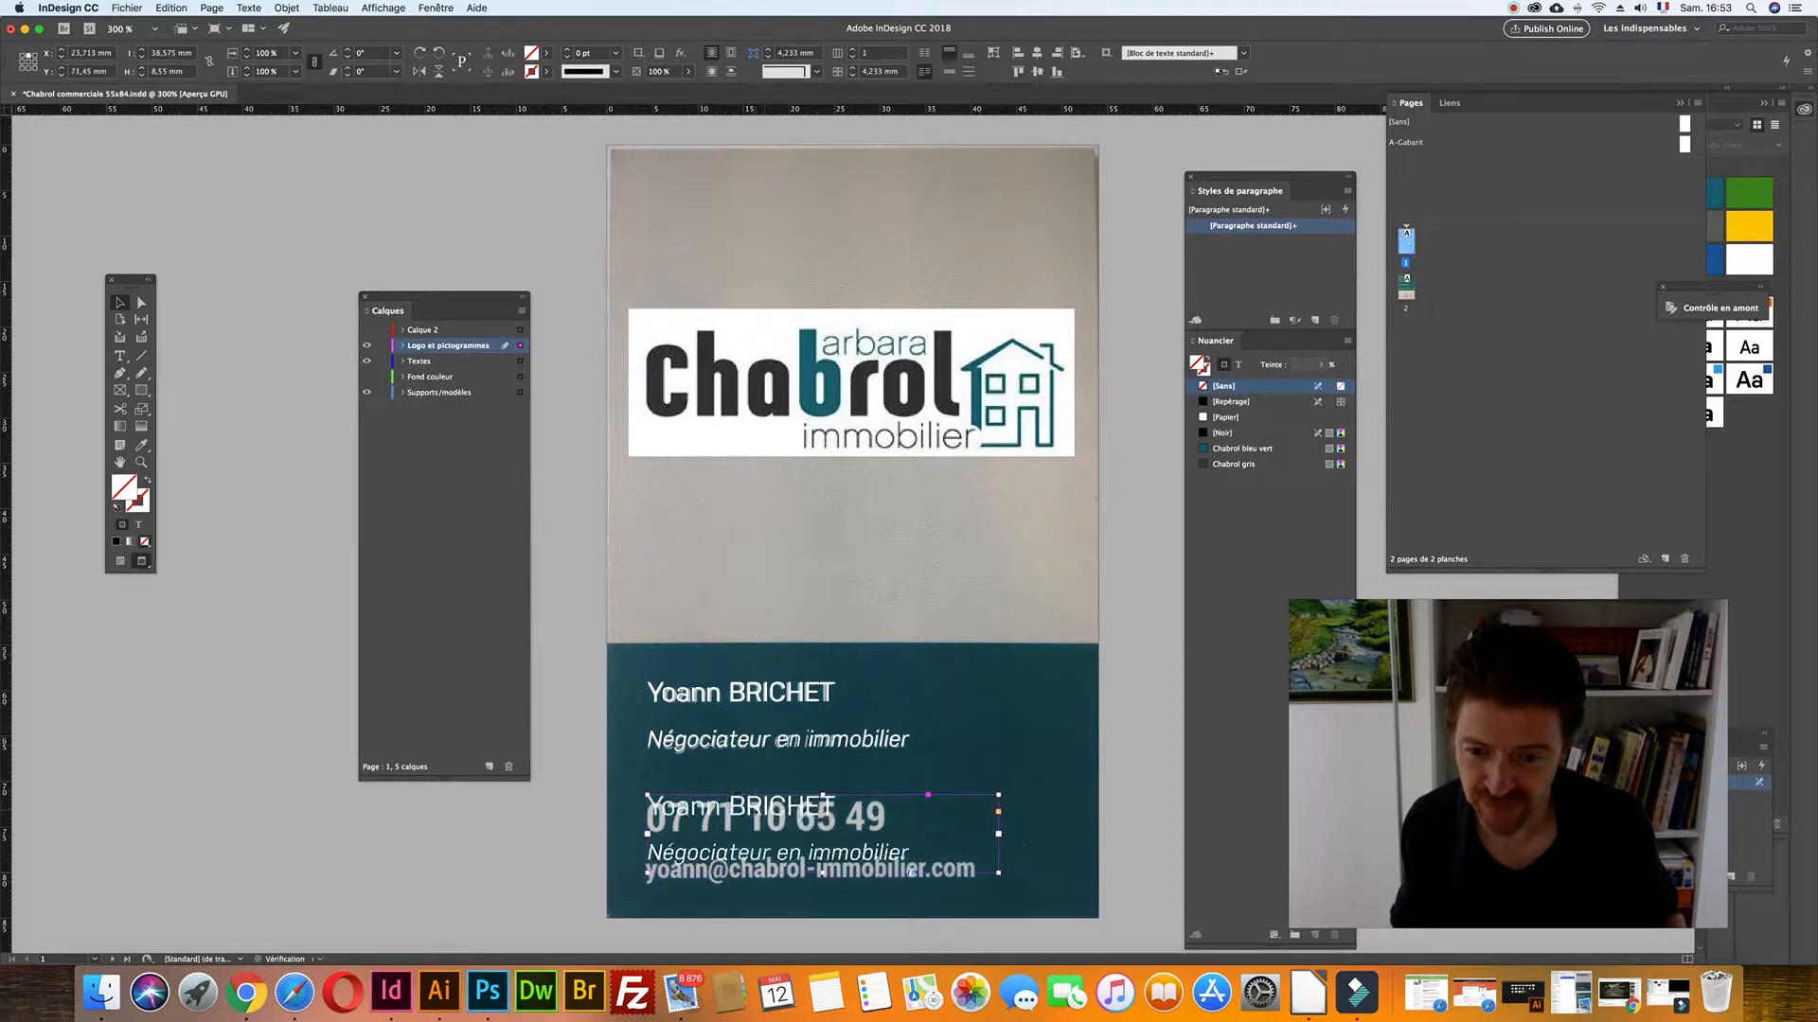
- Enlarge the duplicate frame and replace its text with the agent's phone number
{"action": "double_click", "coordinate": [748, 797]}
{"action": "key", "text": "super+a"}
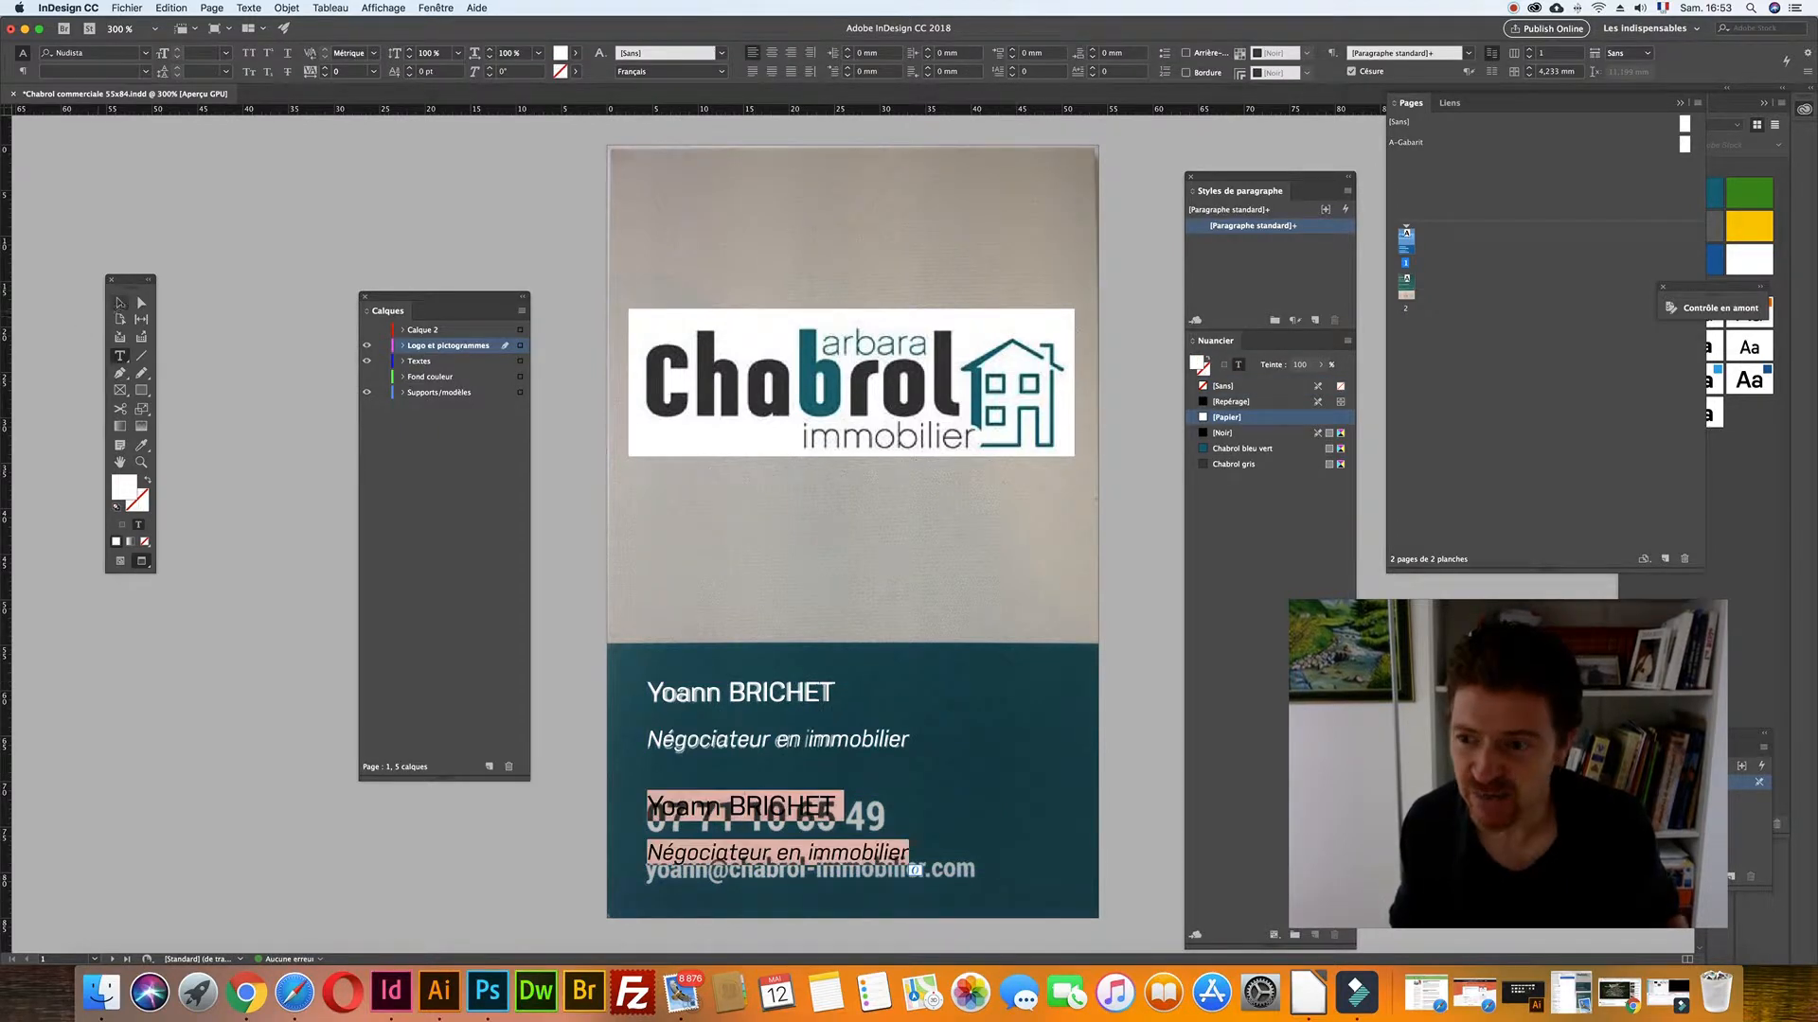
{"action": "key", "text": "Escape"}
{"action": "left_click_drag", "start_coordinate": [1072, 903], "coordinate": [1098, 917]}
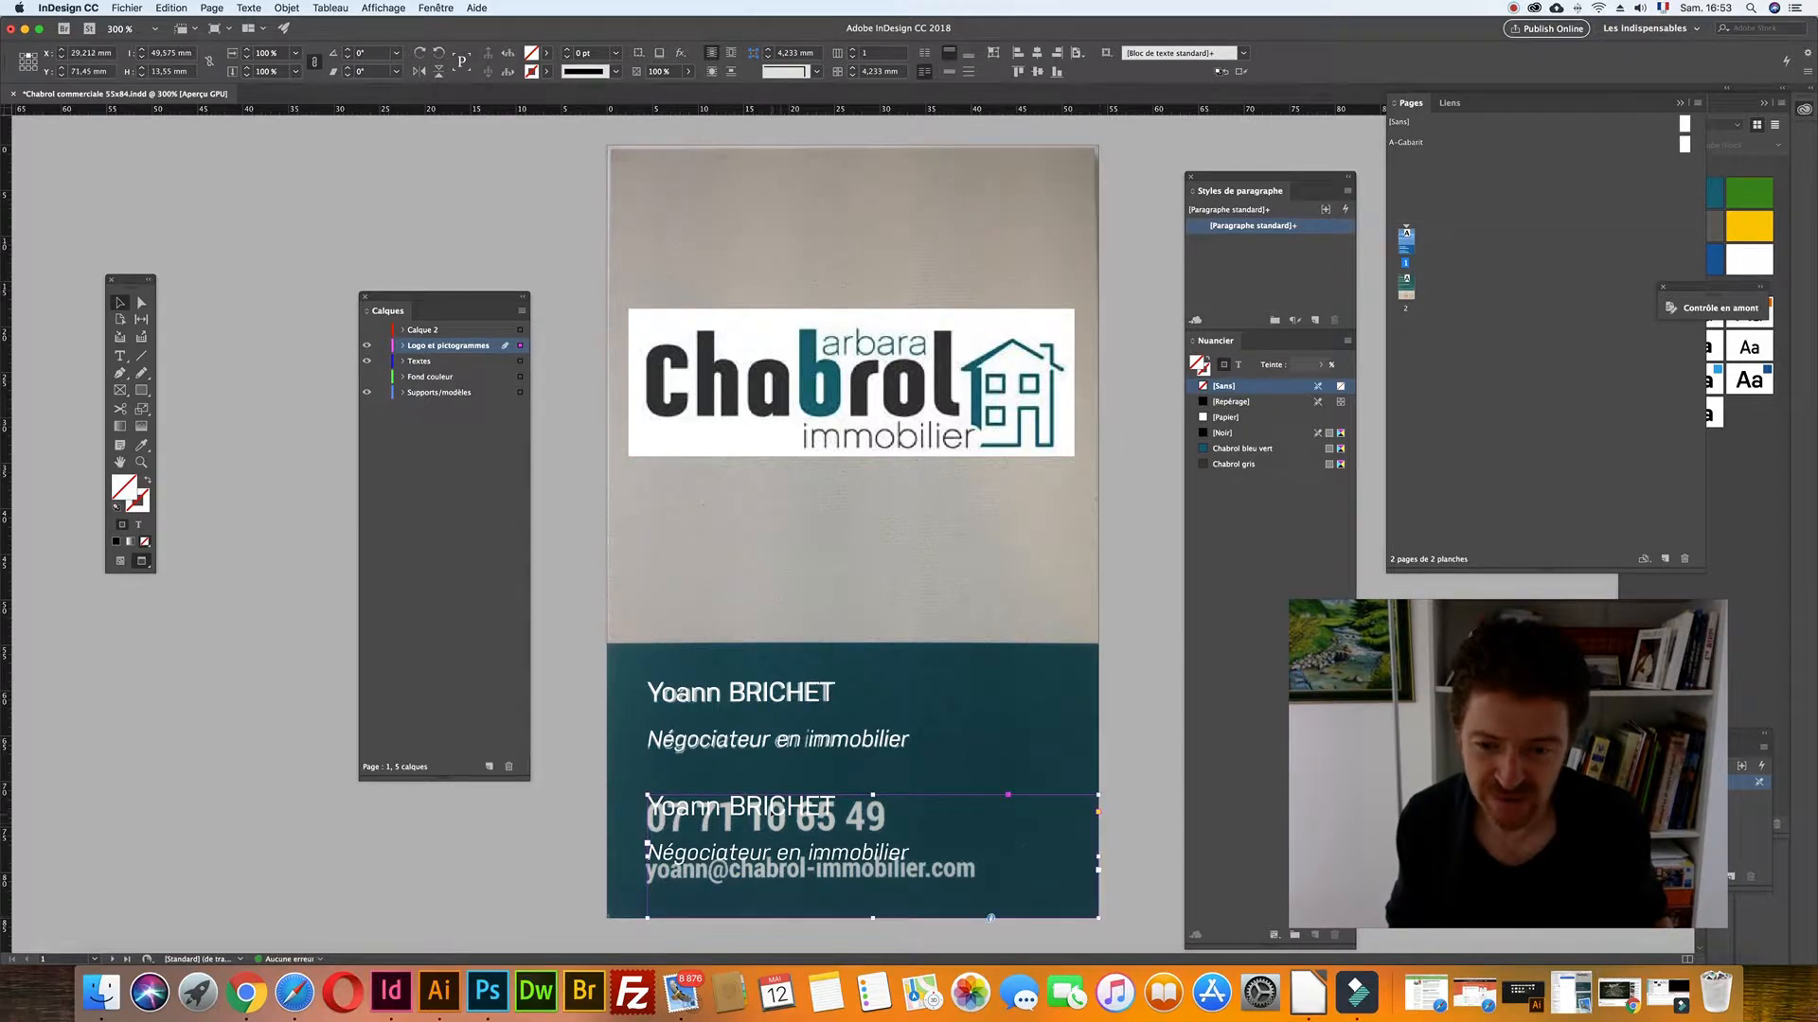
{"action": "double_click", "coordinate": [677, 807]}
{"action": "key", "text": "super+a"}
{"action": "key", "text": "BackSpace"}
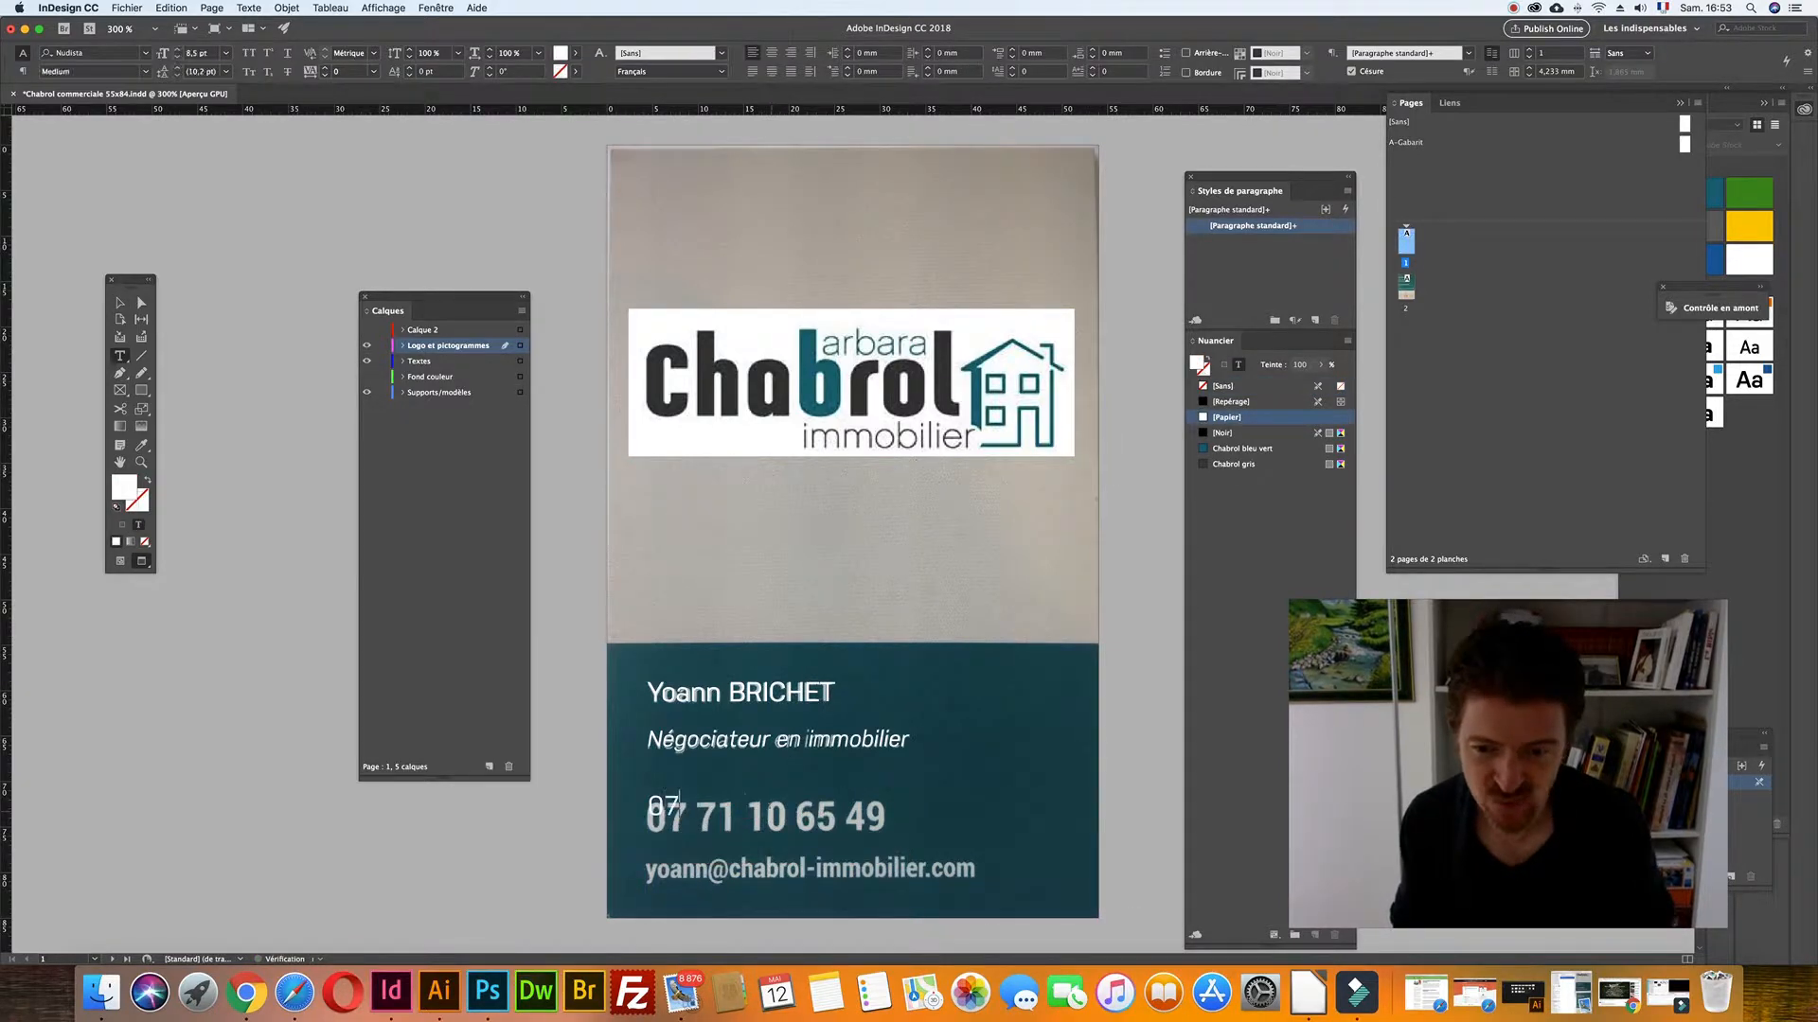
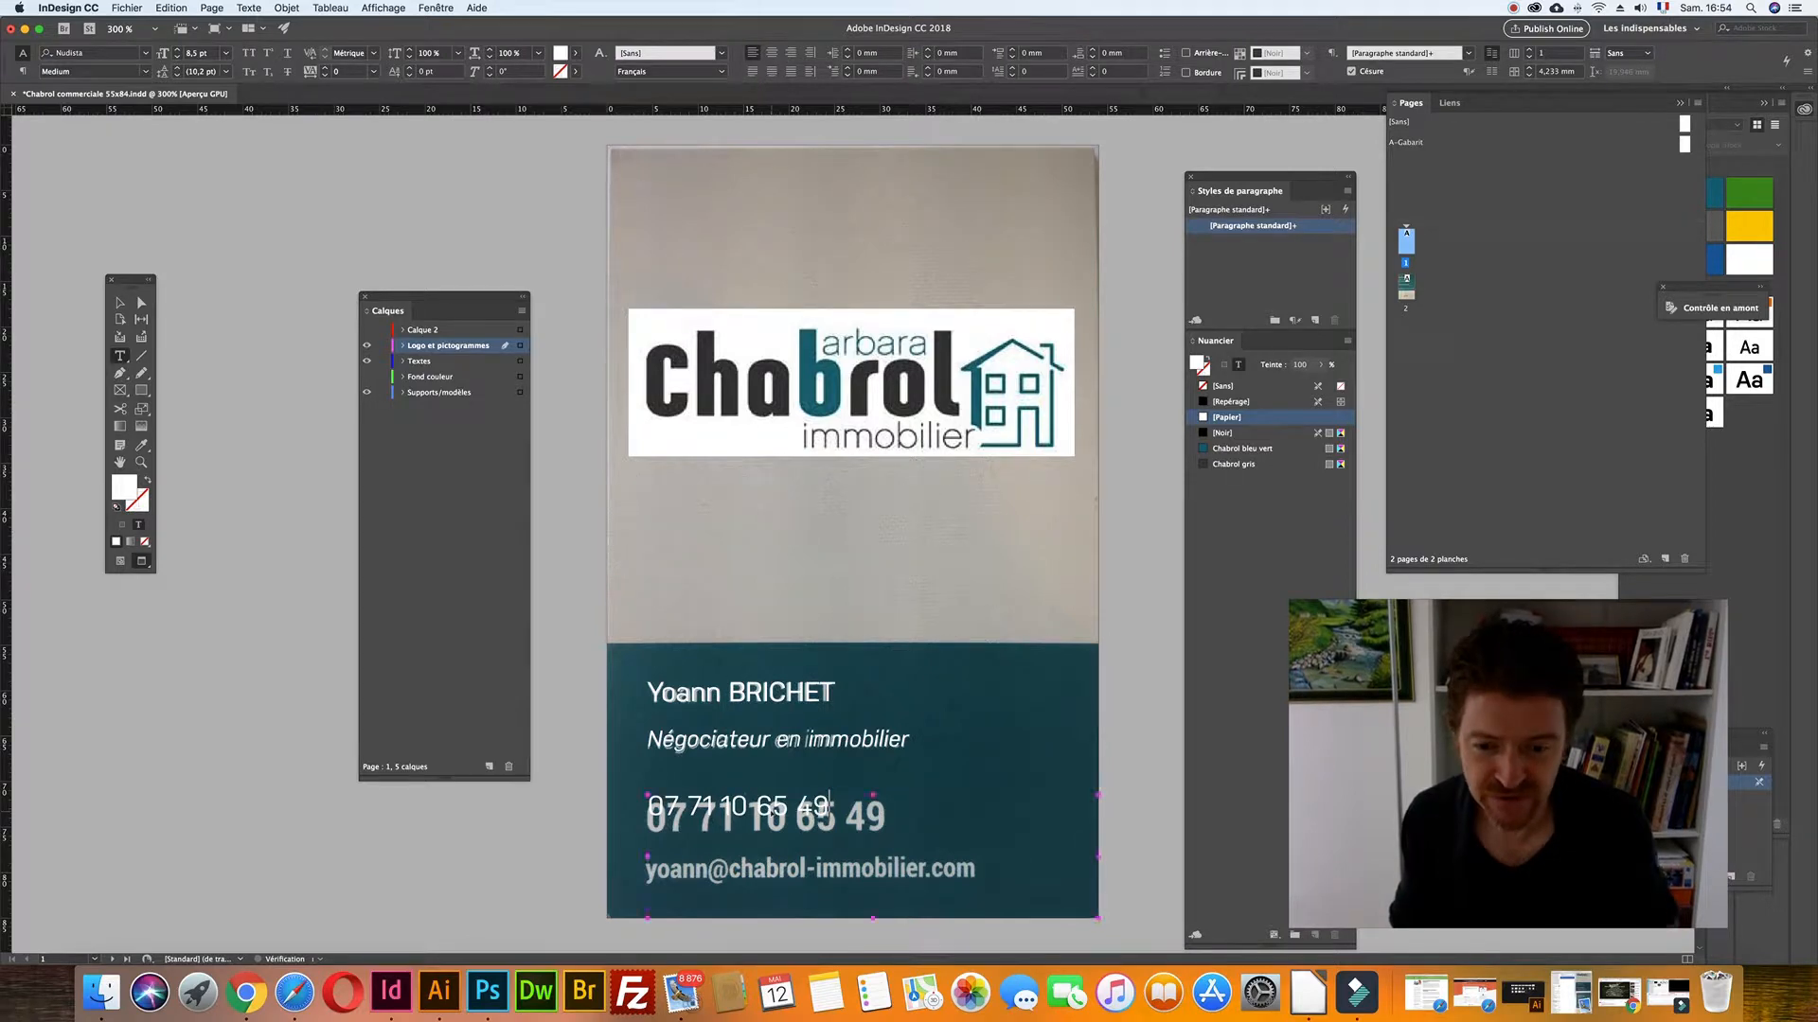
- Set the phone number in 12 pt Bold and nudge its frame left and down
{"action": "key", "text": "super+a"}
{"action": "left_click", "coordinate": [197, 53]}
{"action": "key", "text": "Up"}
{"action": "key", "text": "Up"}
{"action": "key", "text": "Up"}
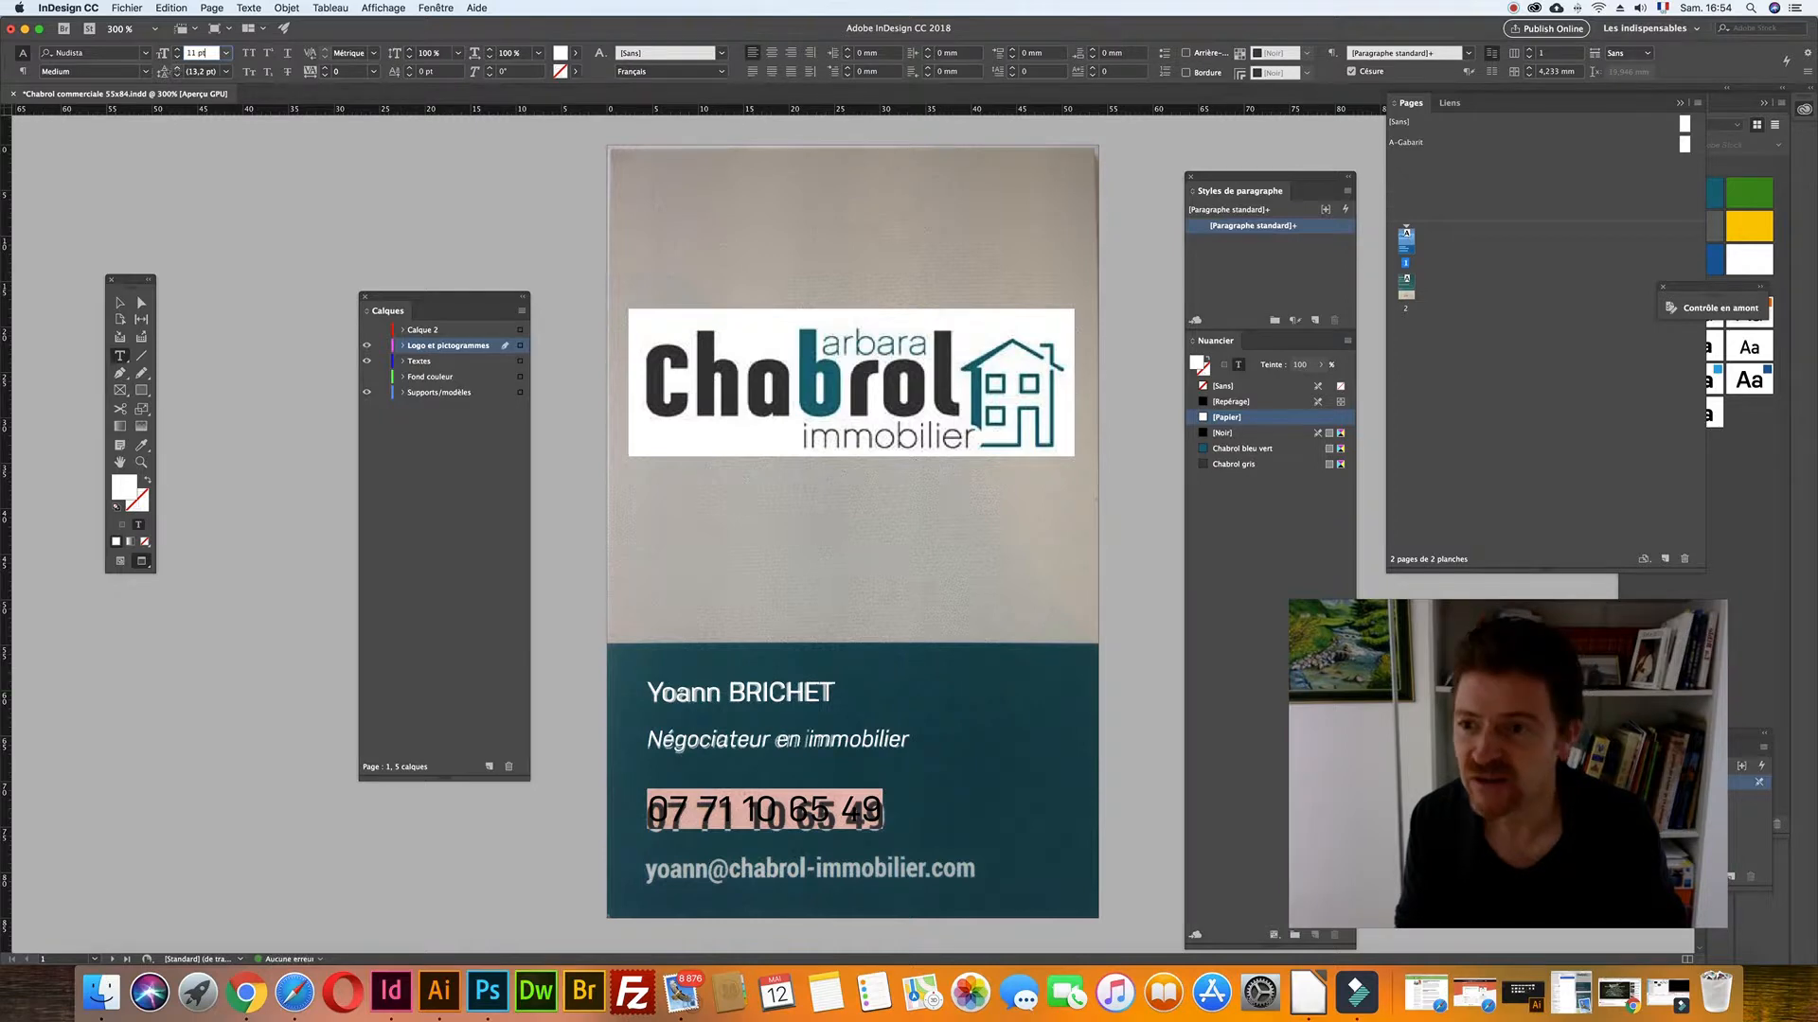
{"action": "key", "text": "Up"}
{"action": "left_click", "coordinate": [145, 71]}
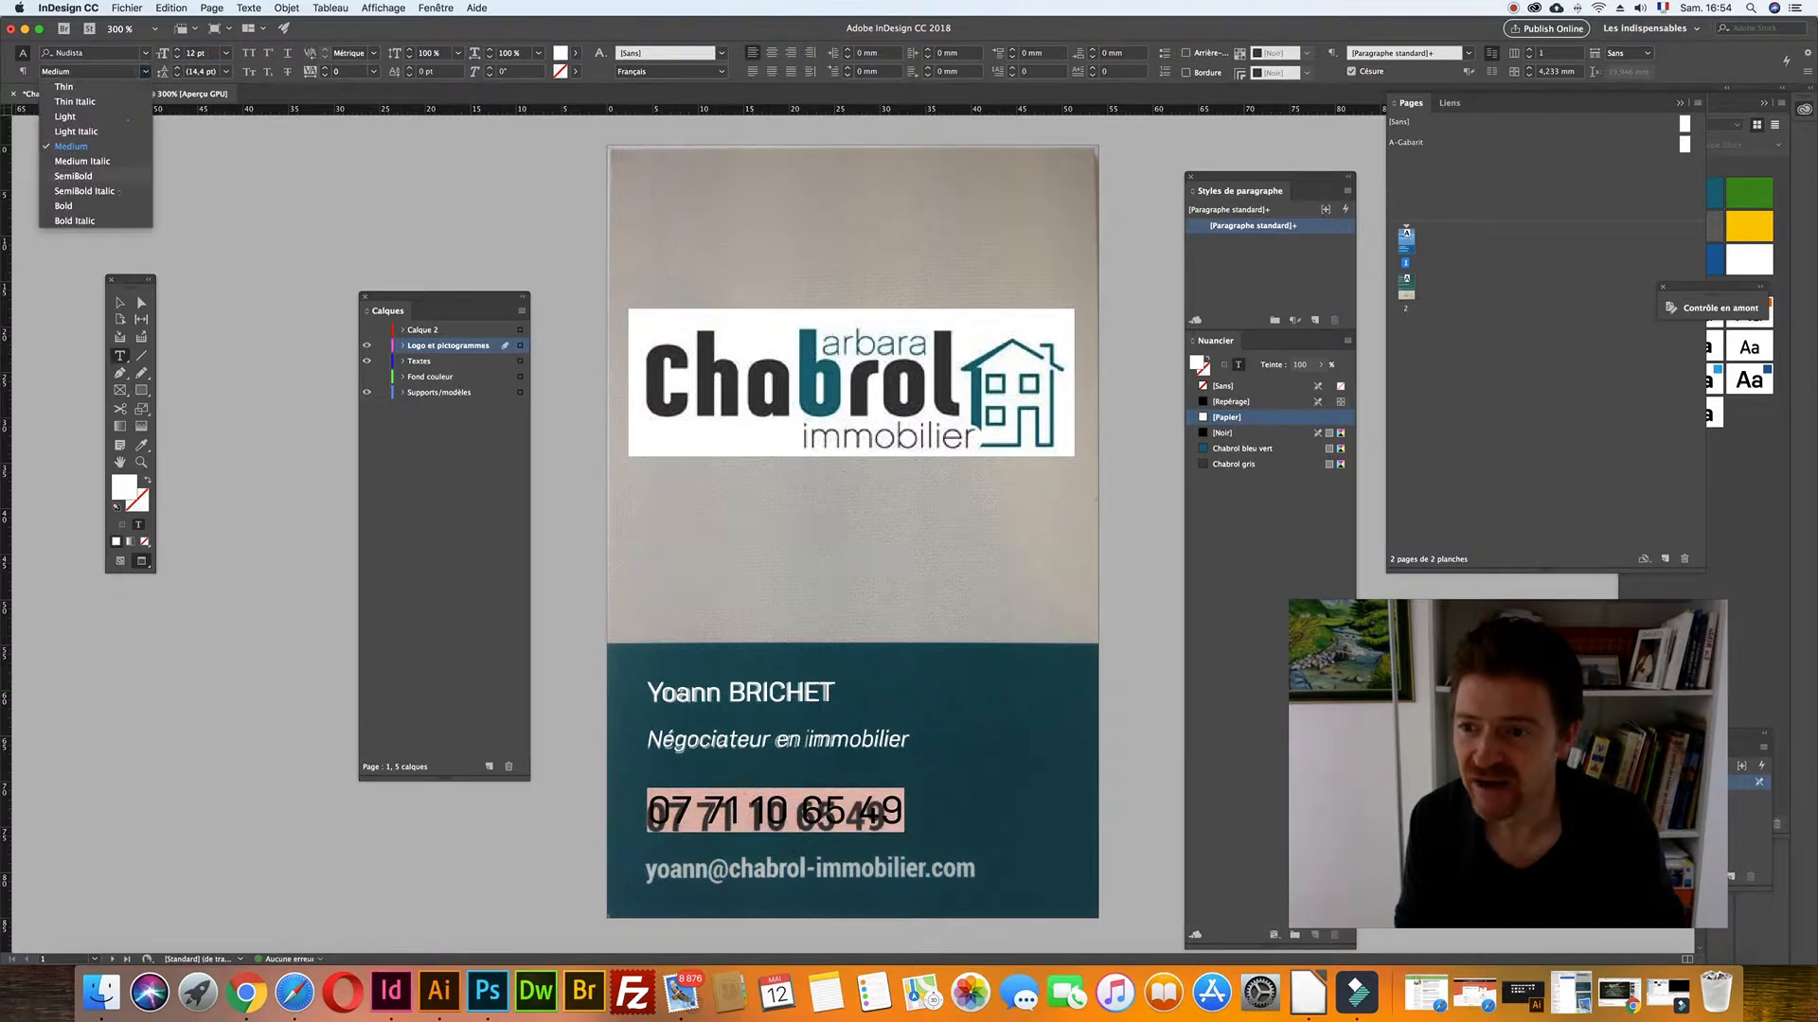
{"action": "left_click", "coordinate": [96, 205]}
{"action": "key", "text": "super+shift+a"}
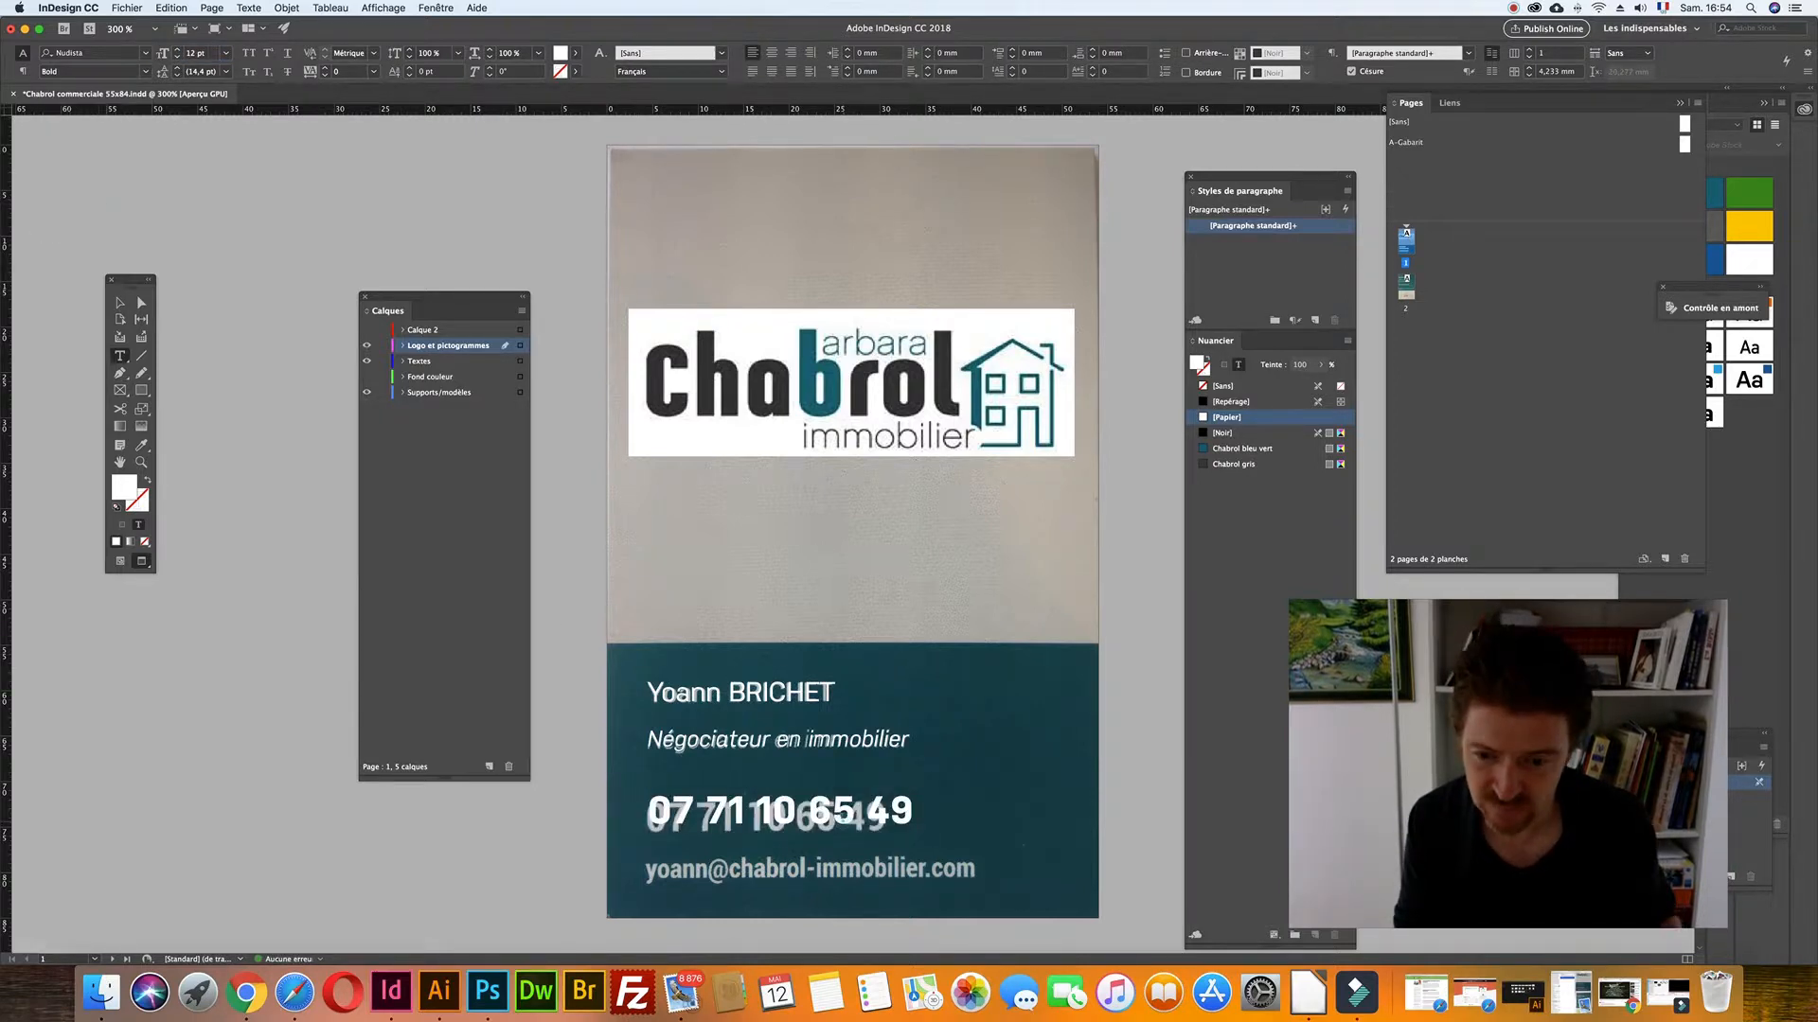
{"action": "left_click", "coordinate": [122, 303]}
{"action": "key", "text": "Left"}
{"action": "key", "text": "Down"}
{"action": "key", "text": "Down"}
{"action": "key", "text": "Down"}
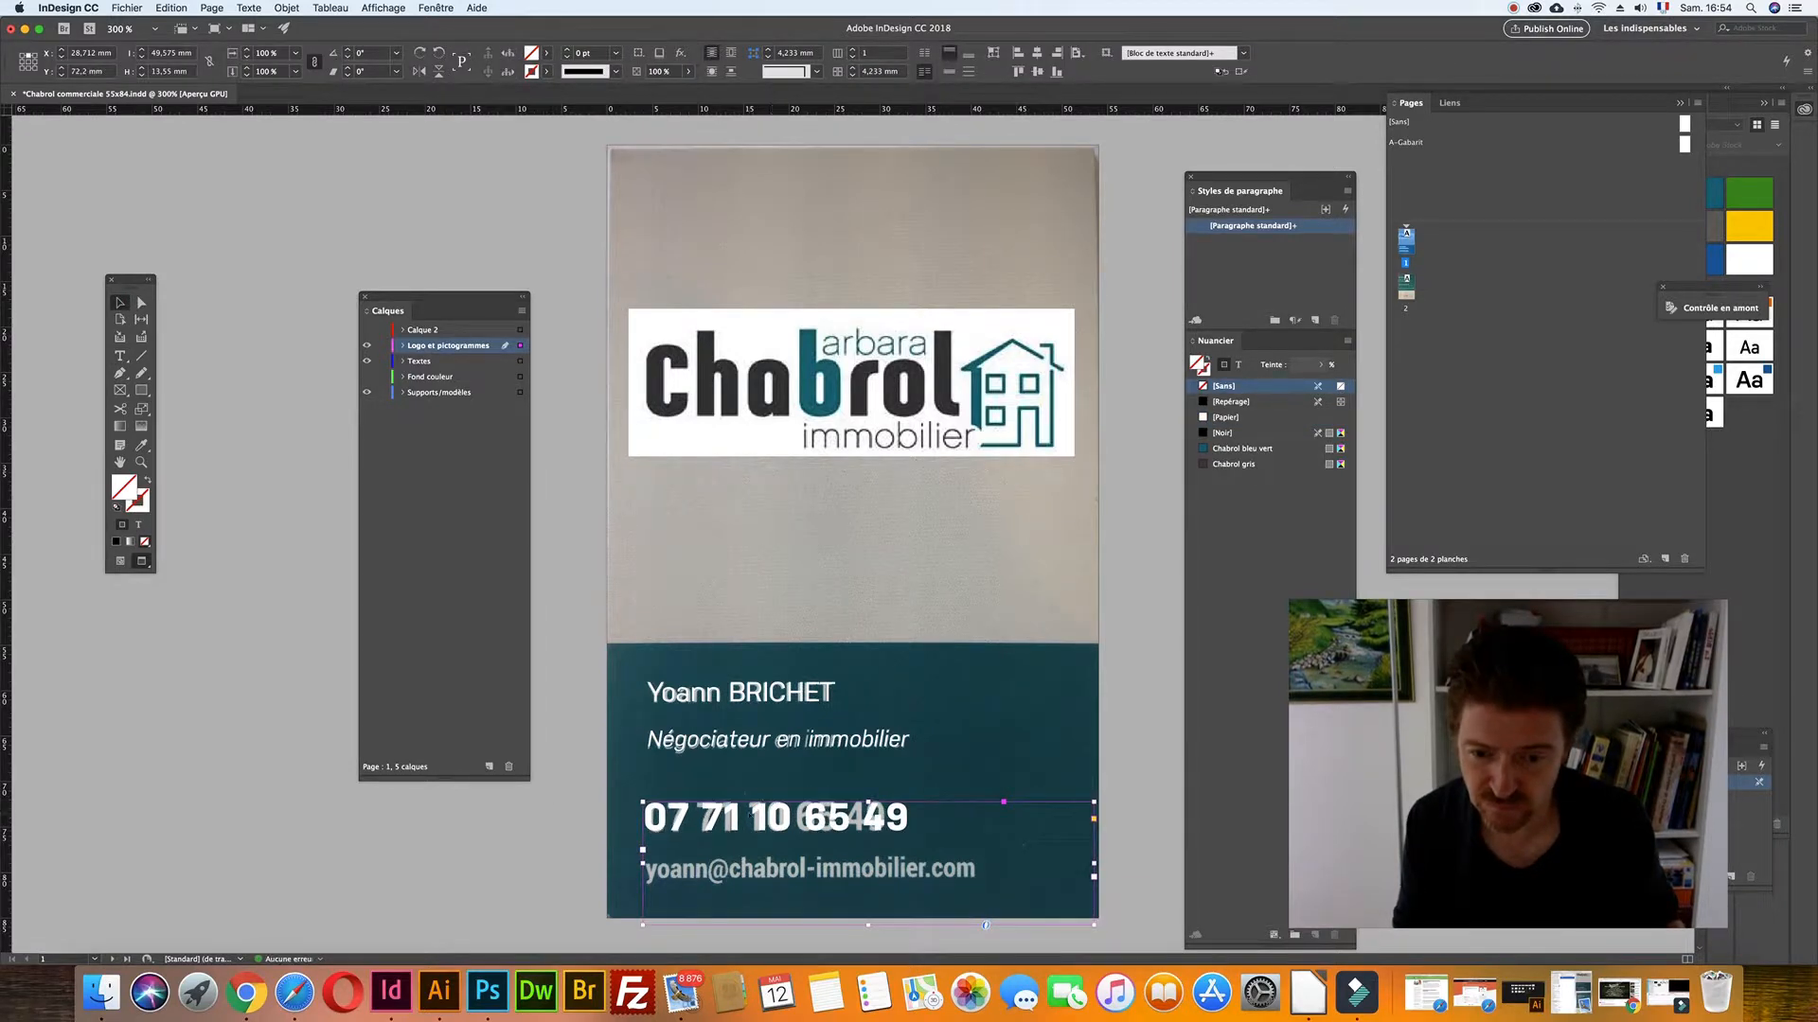
- Condense the phone number to 94 % horizontal scale and shrink its frame to fit
{"action": "triple_click", "coordinate": [748, 812]}
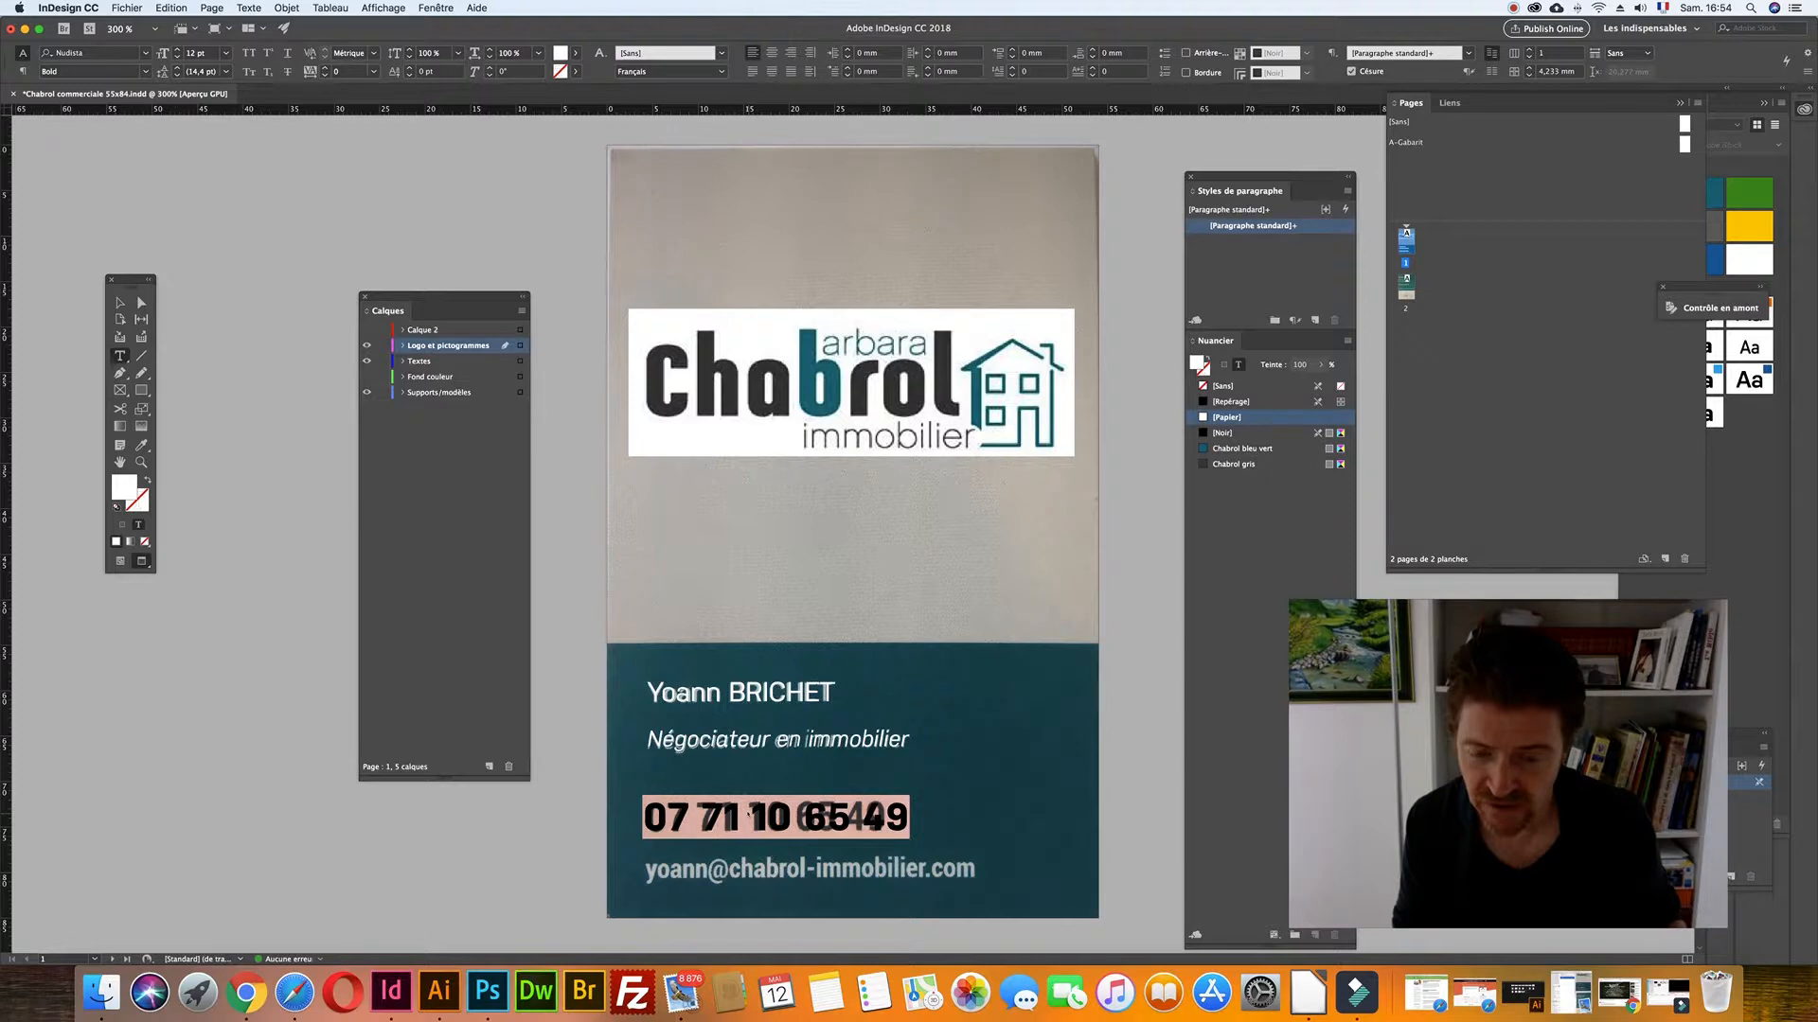
{"action": "left_click", "coordinate": [512, 54]}
{"action": "key", "text": "Down"}
{"action": "key", "text": "Down"}
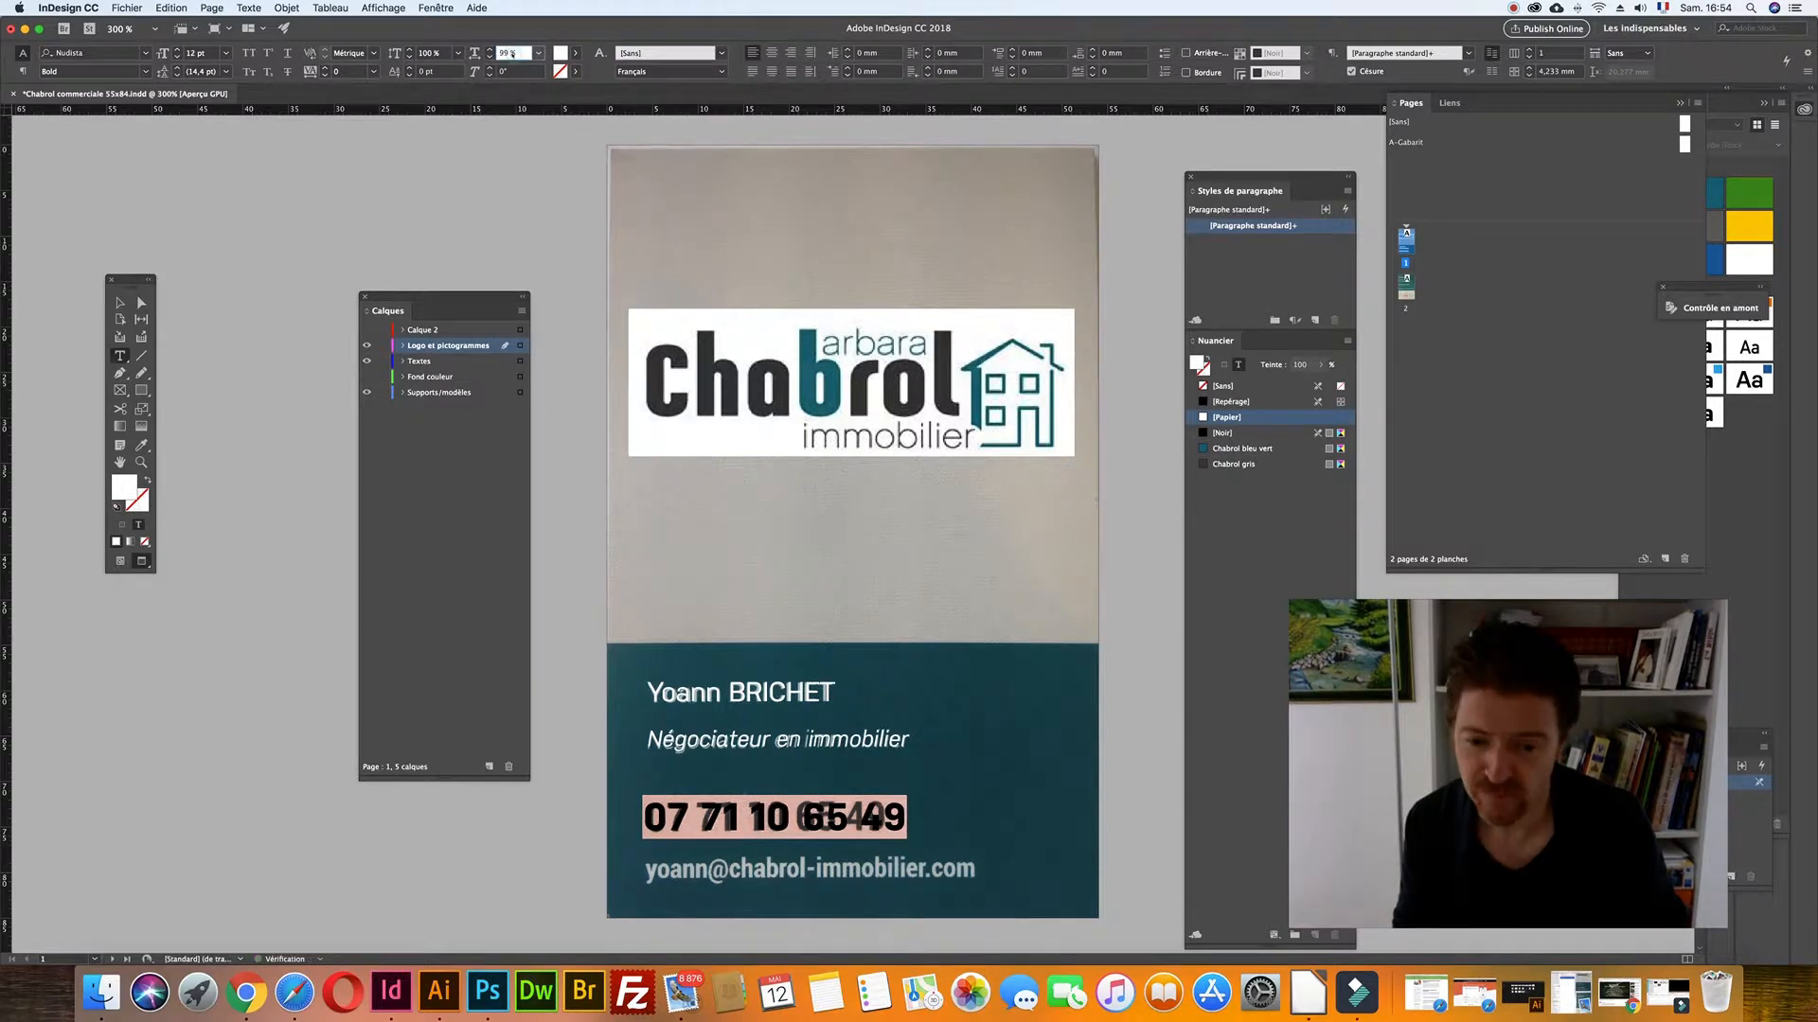
{"action": "key", "text": "Down"}
{"action": "key", "text": "Down"}
{"action": "key", "text": "Down"}
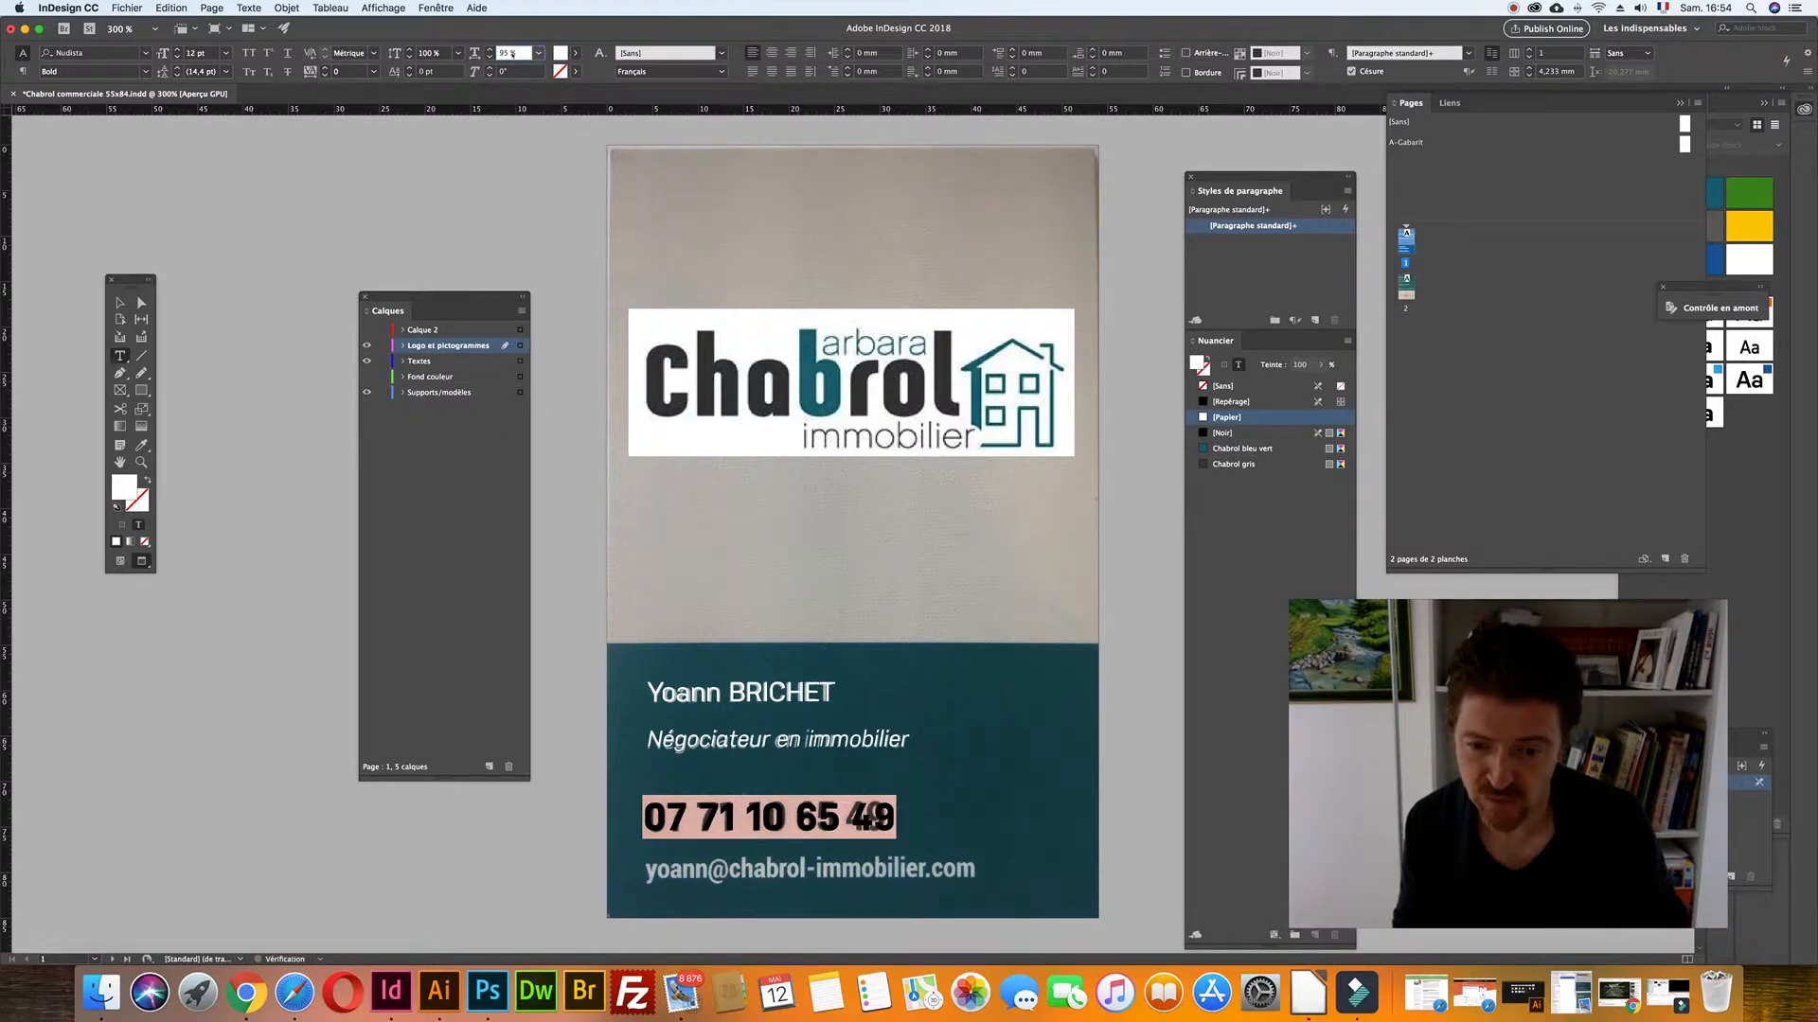
{"action": "key", "text": "Down"}
{"action": "key", "text": "Down"}
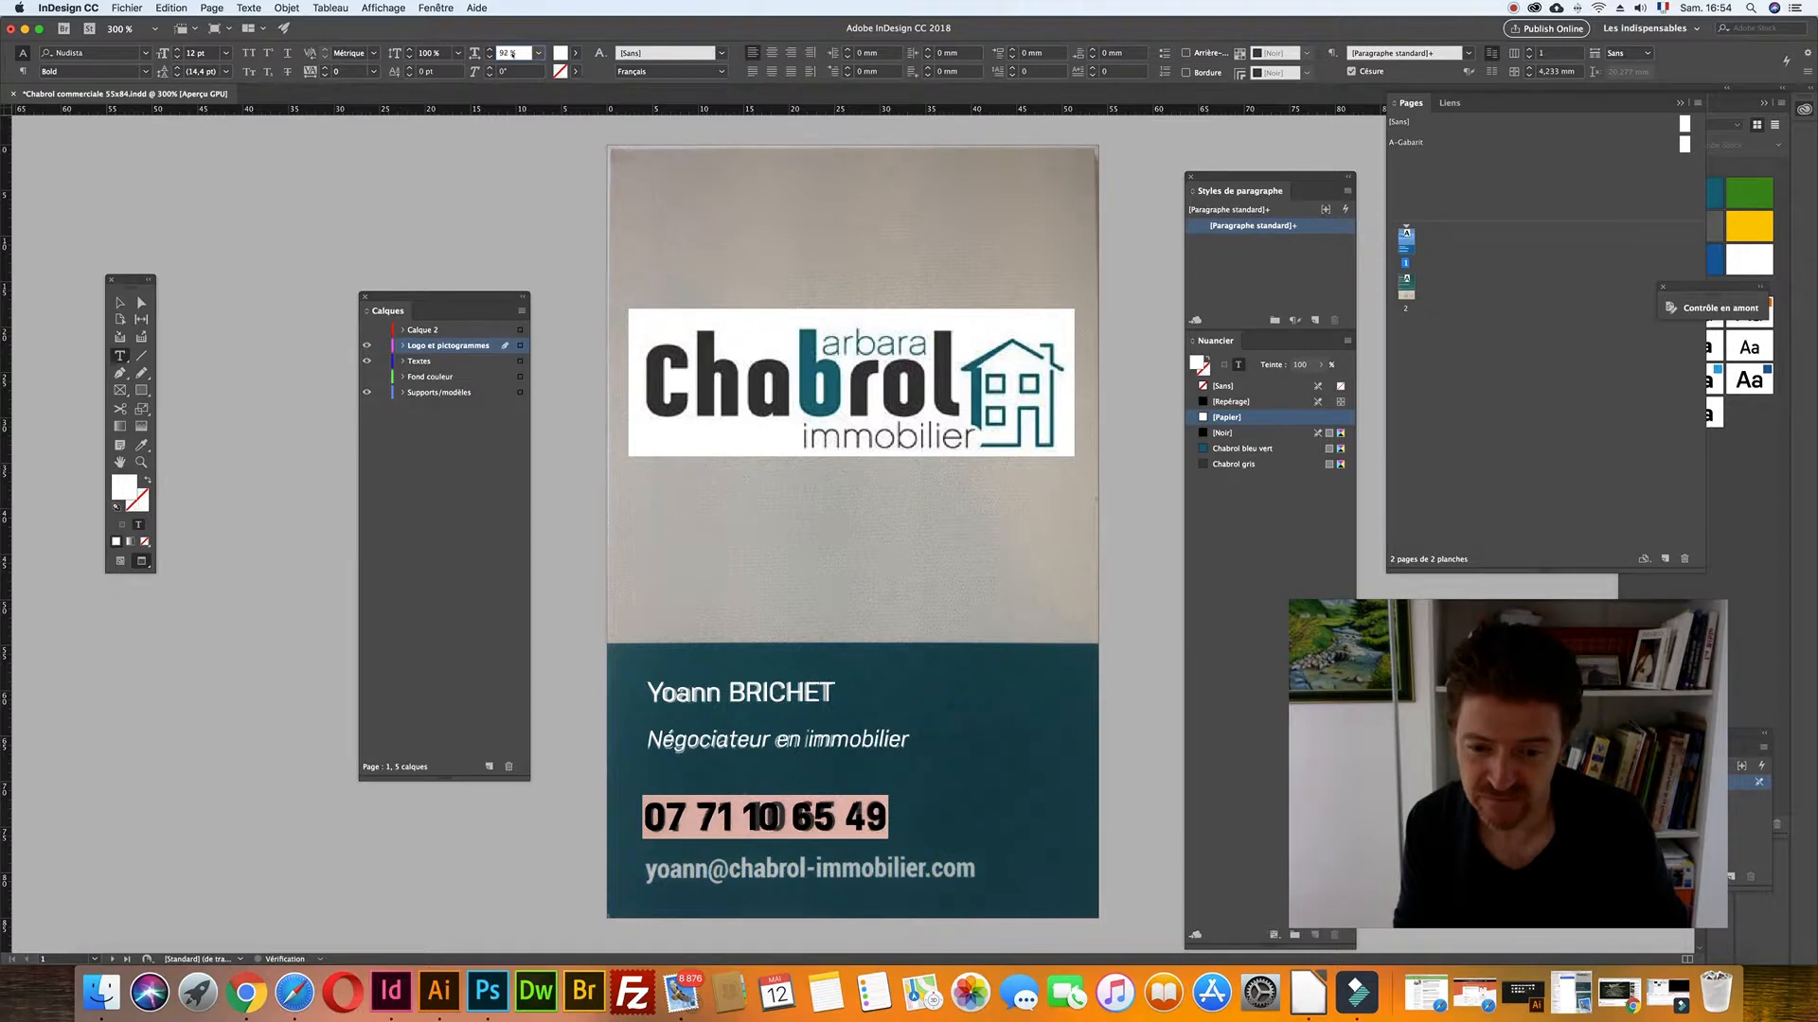
{"action": "left_click", "coordinate": [119, 302]}
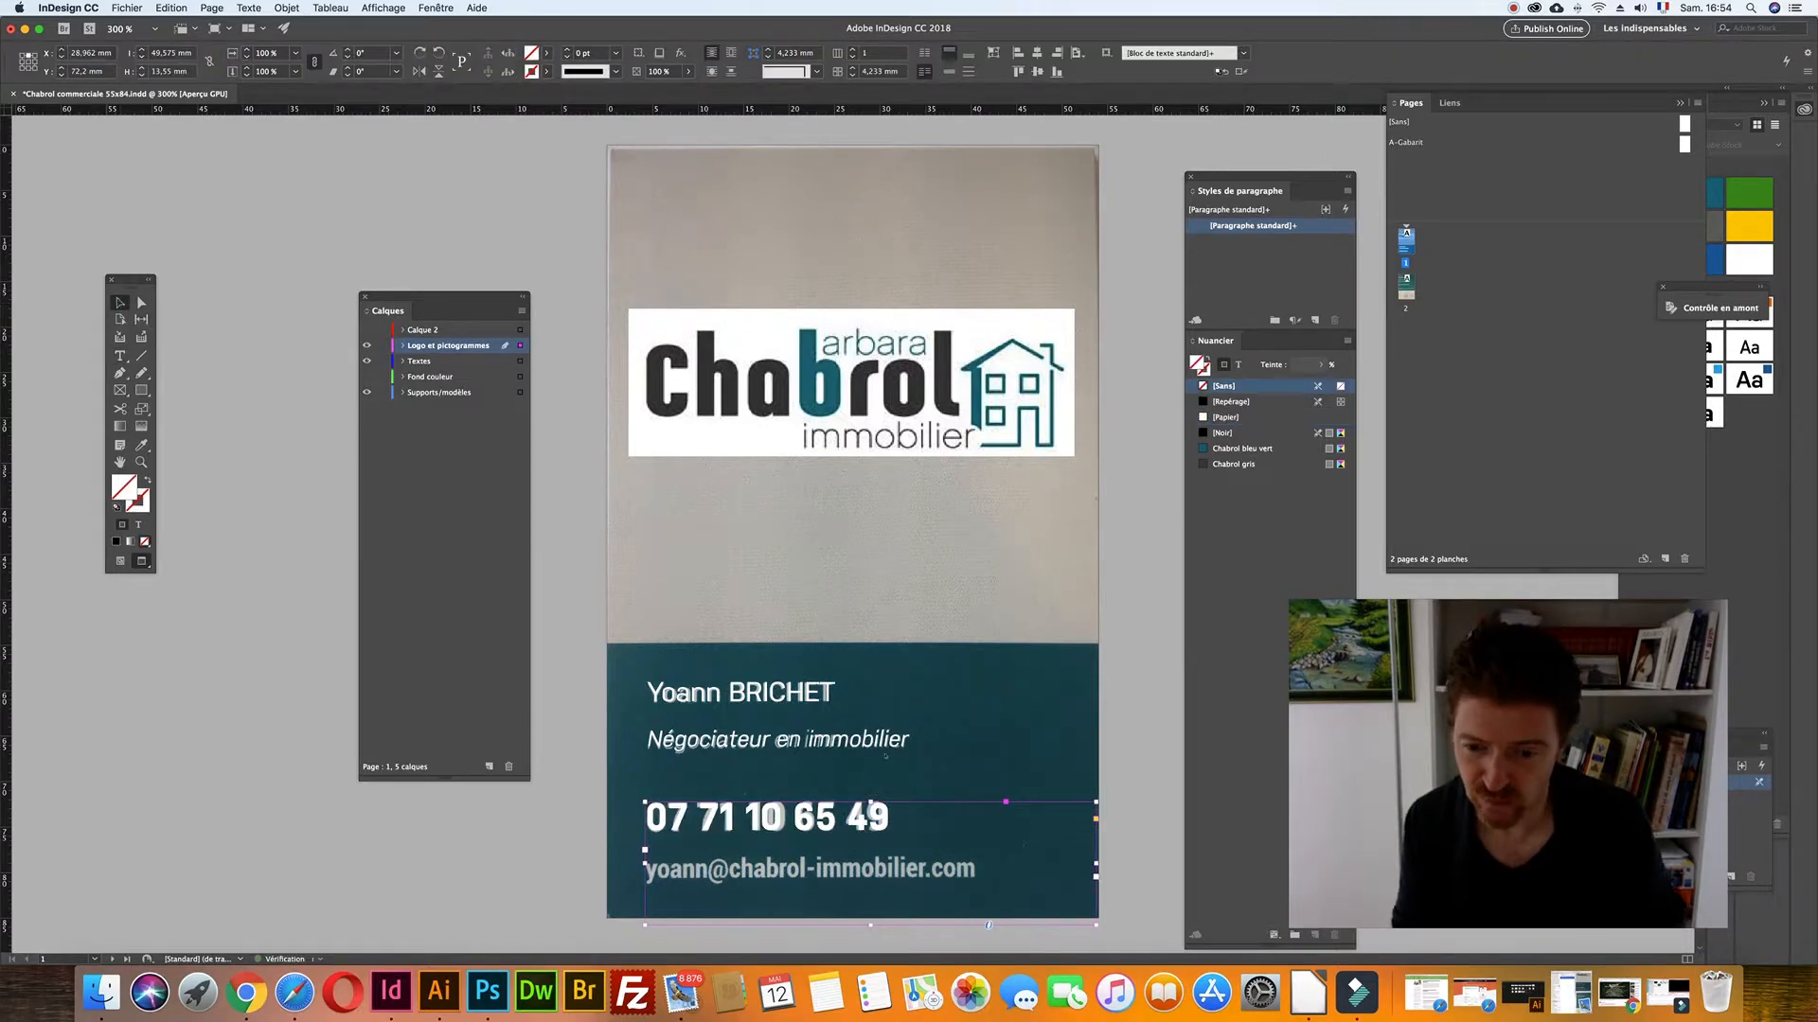
{"action": "left_click_drag", "start_coordinate": [1095, 924], "coordinate": [938, 837]}
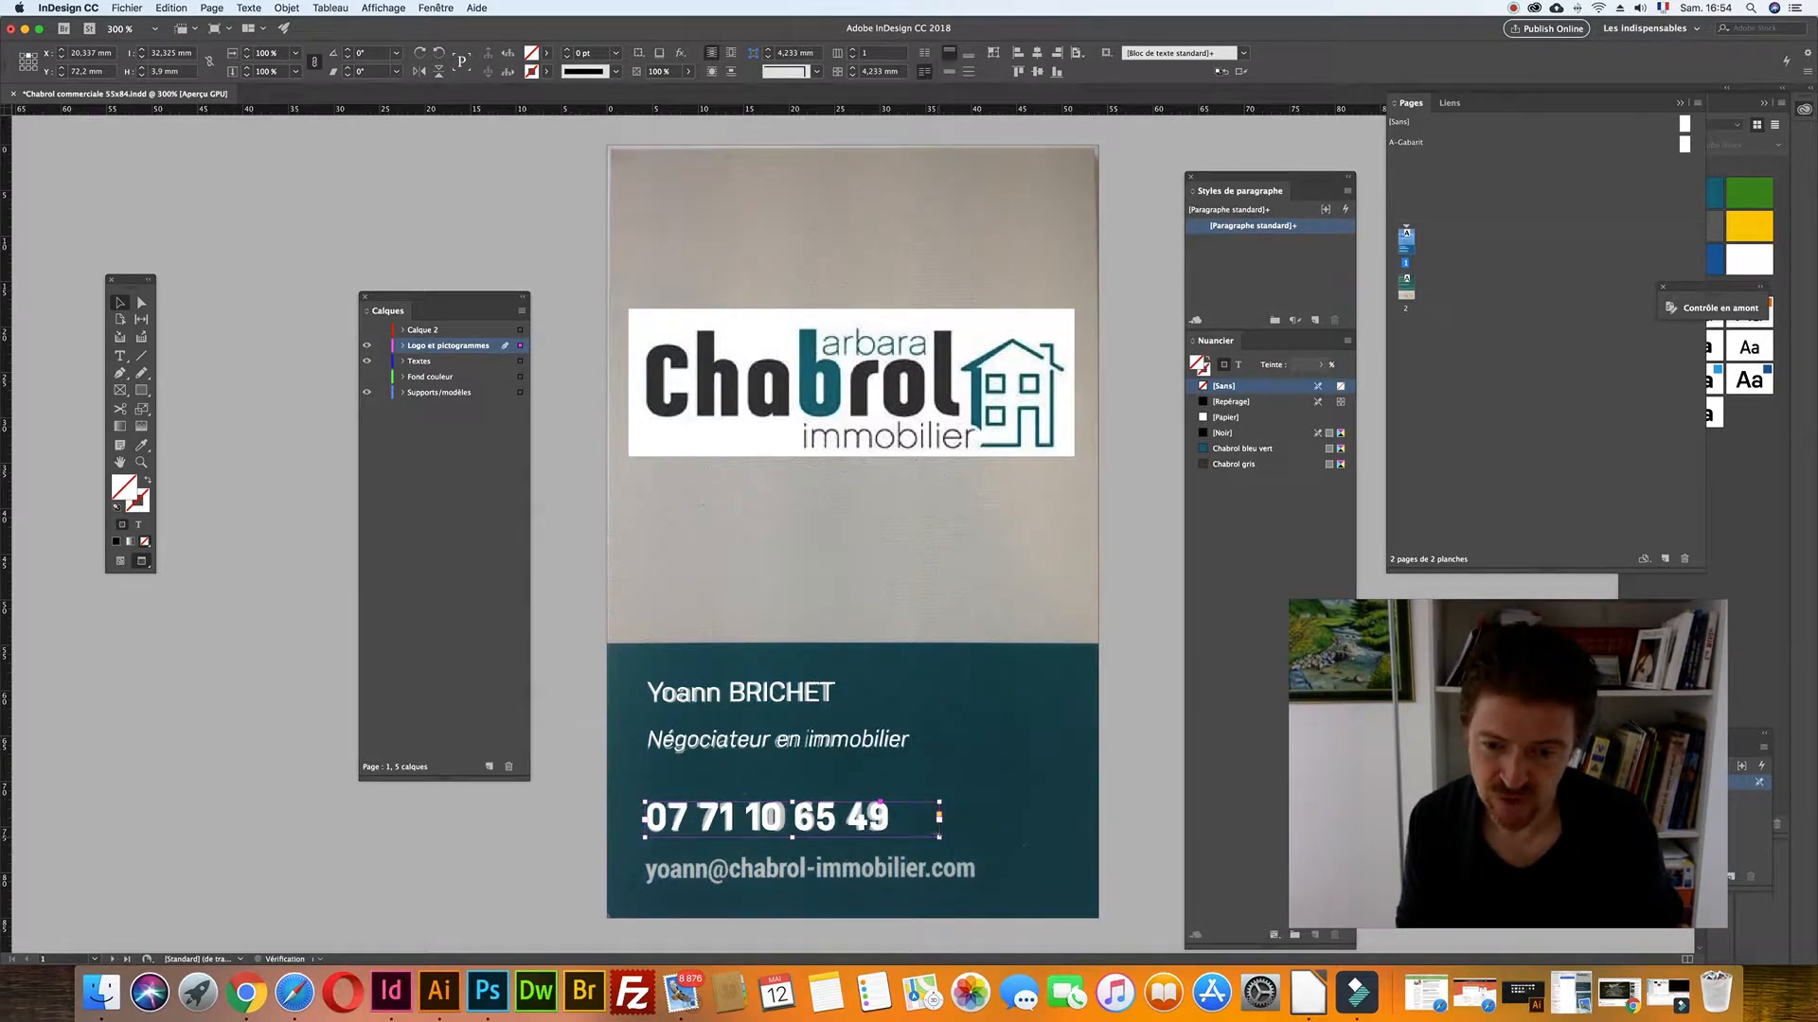
- Duplicate the name and title frame below the phone number and replace its text with the agent's e-mail address
{"action": "left_click_drag", "start_coordinate": [730, 702], "coordinate": [730, 867]}
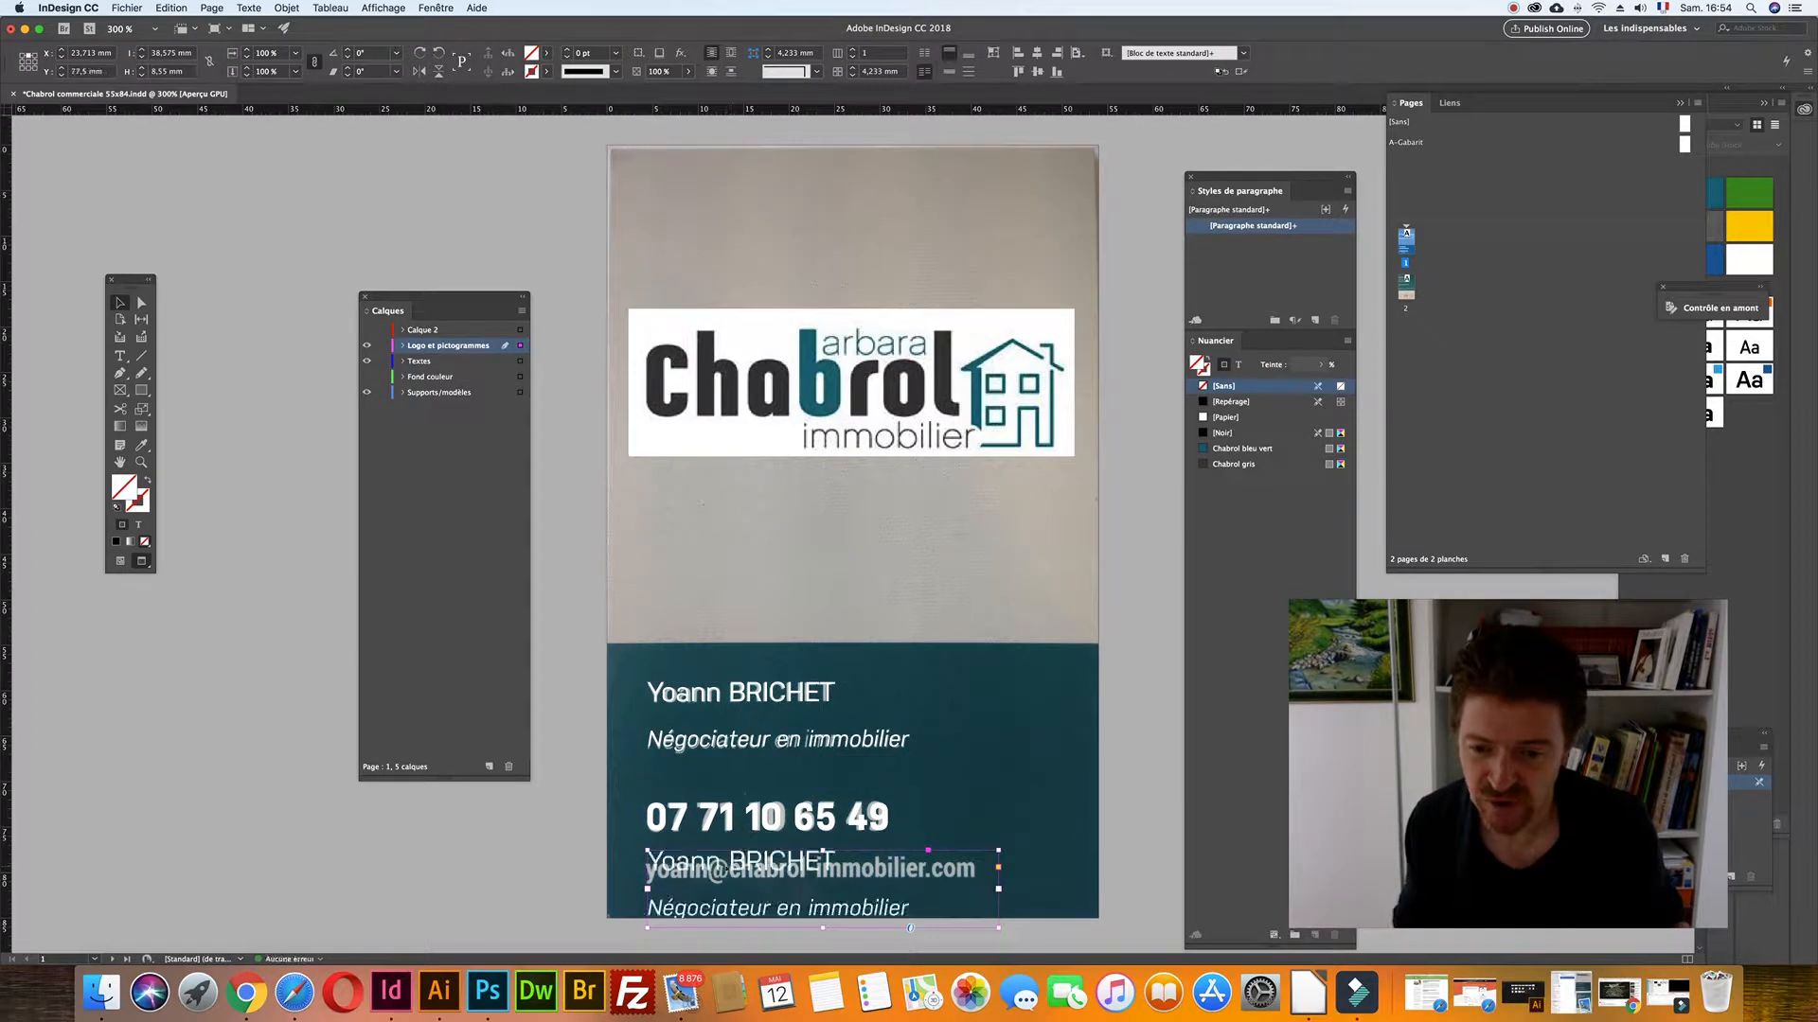
{"action": "double_click", "coordinate": [730, 867]}
{"action": "key", "text": "super+a"}
{"action": "key", "text": "BackSpace"}
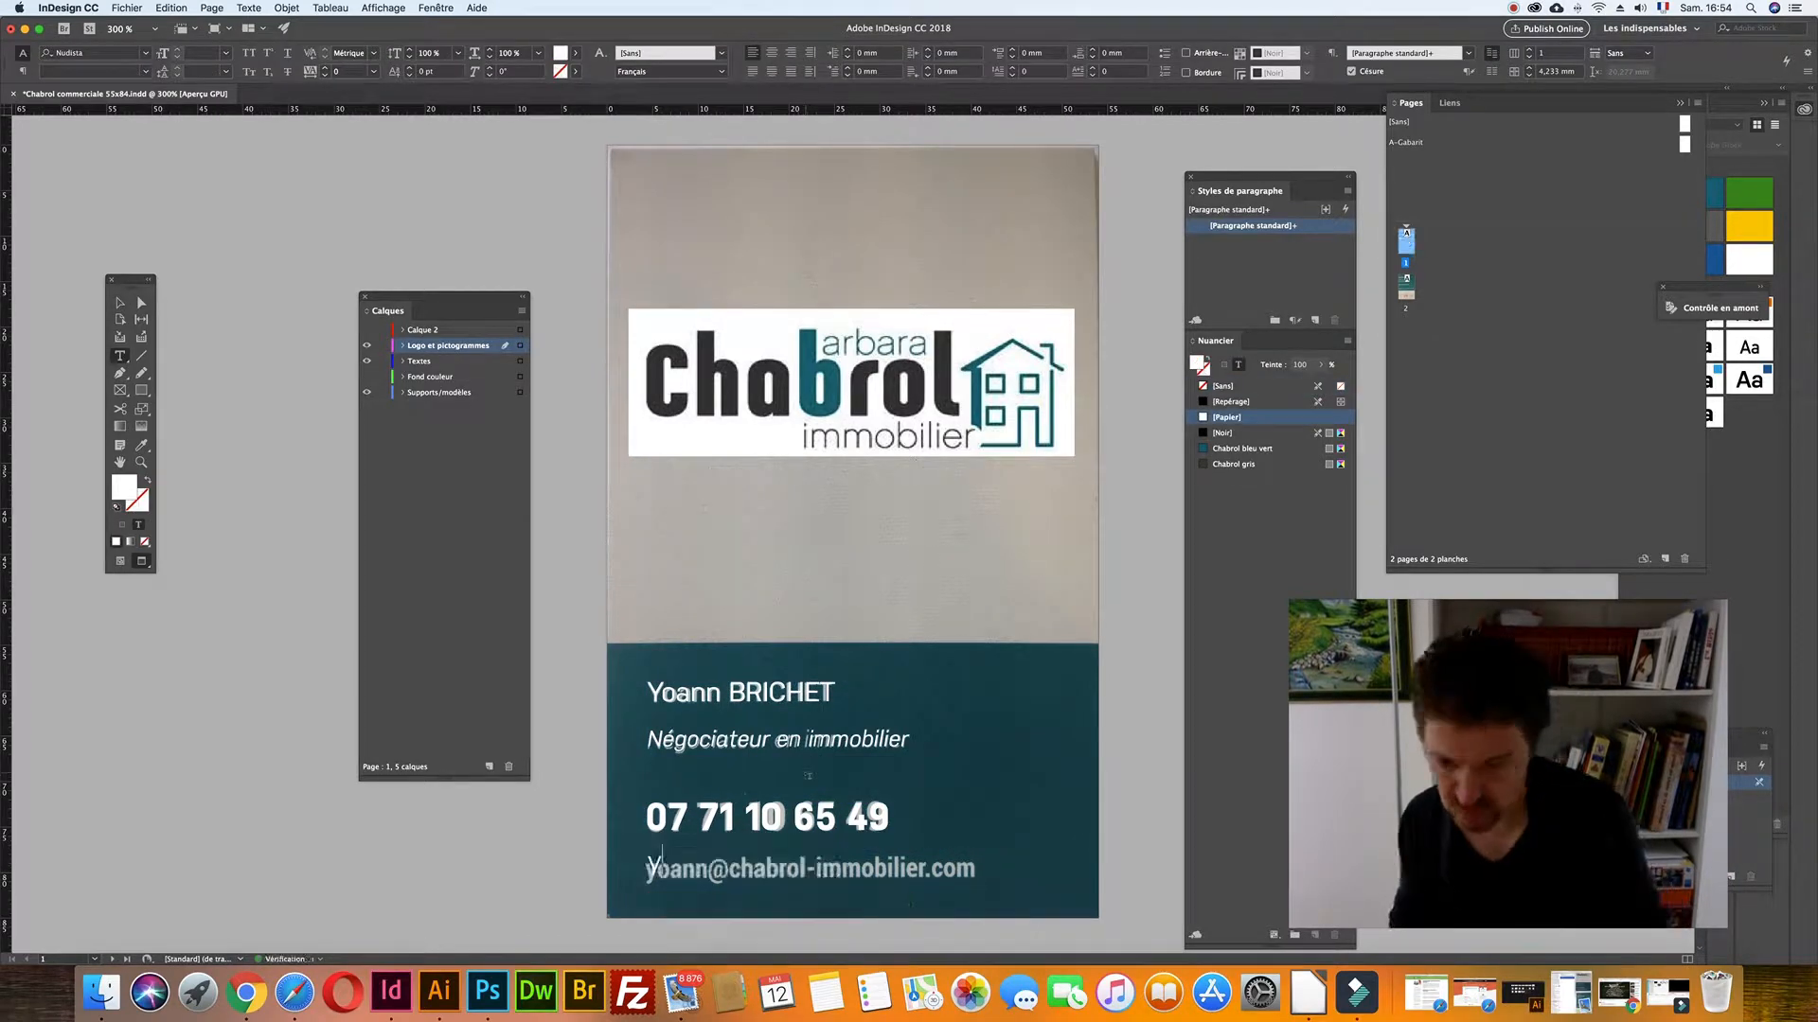
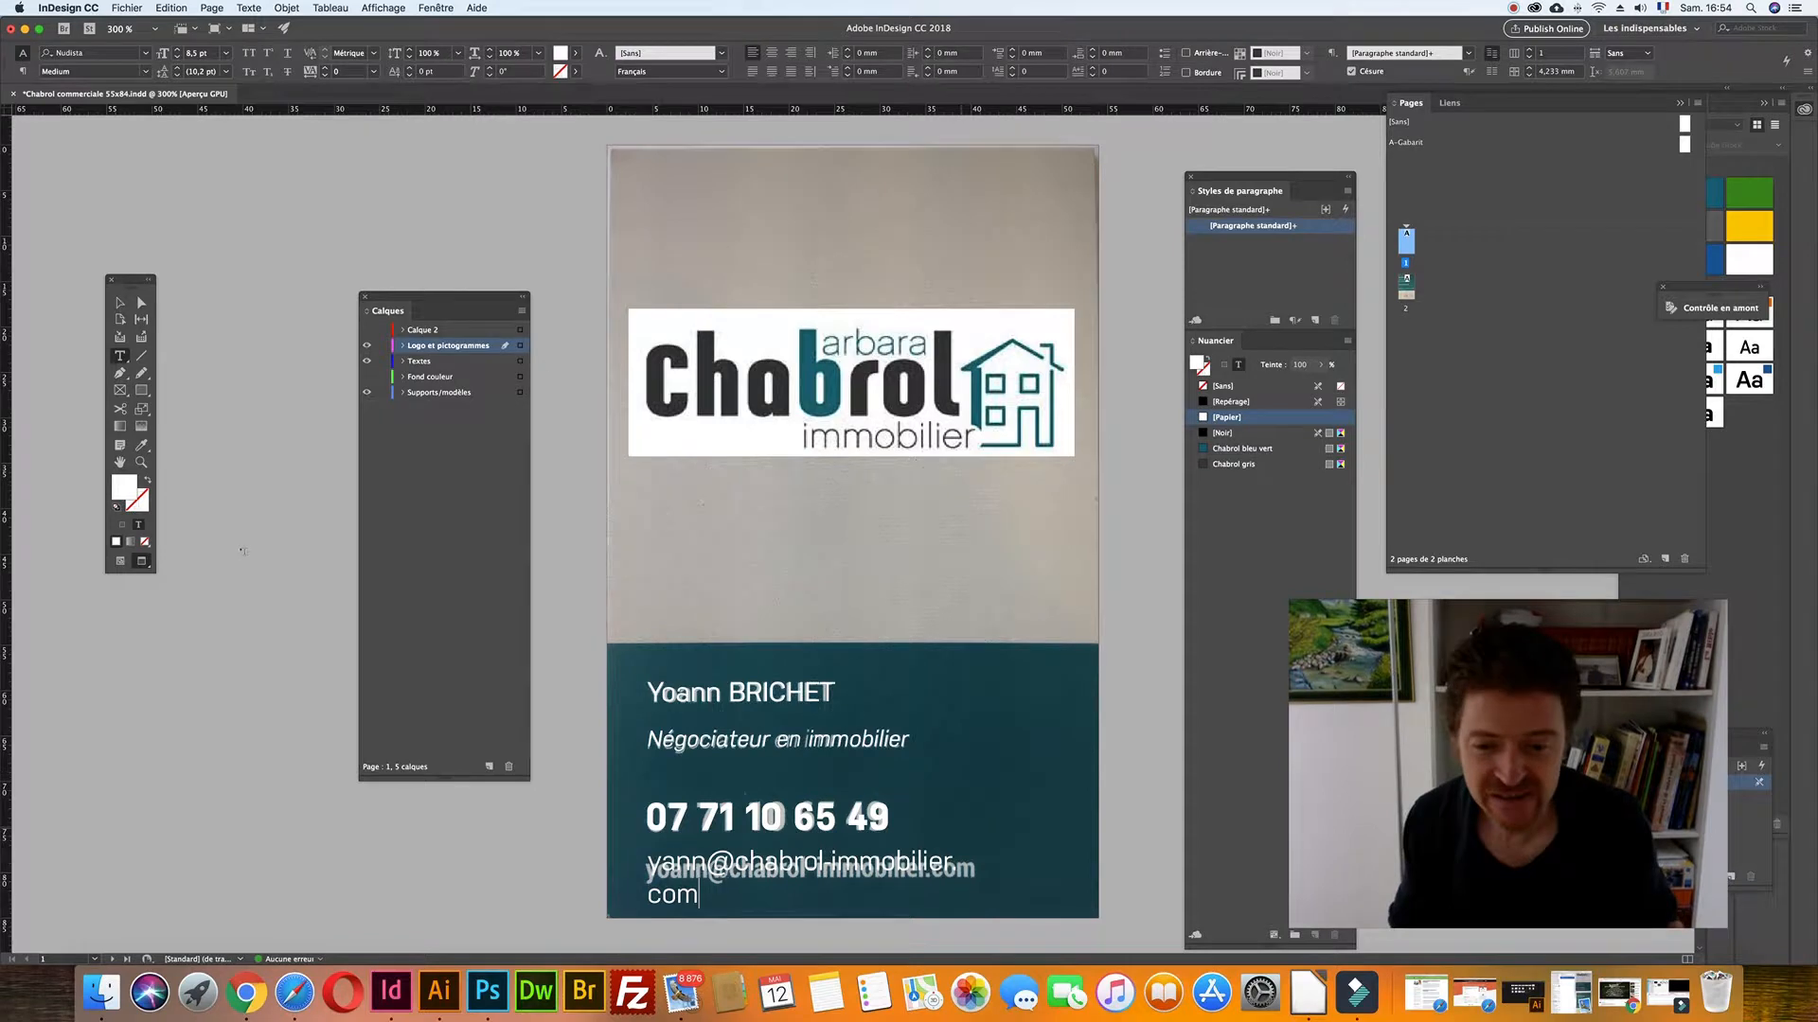
{"action": "key", "text": "Escape"}
- Widen the e-mail frame and set the address to 8 pt Bold
{"action": "left_click_drag", "start_coordinate": [997, 927], "coordinate": [1096, 925]}
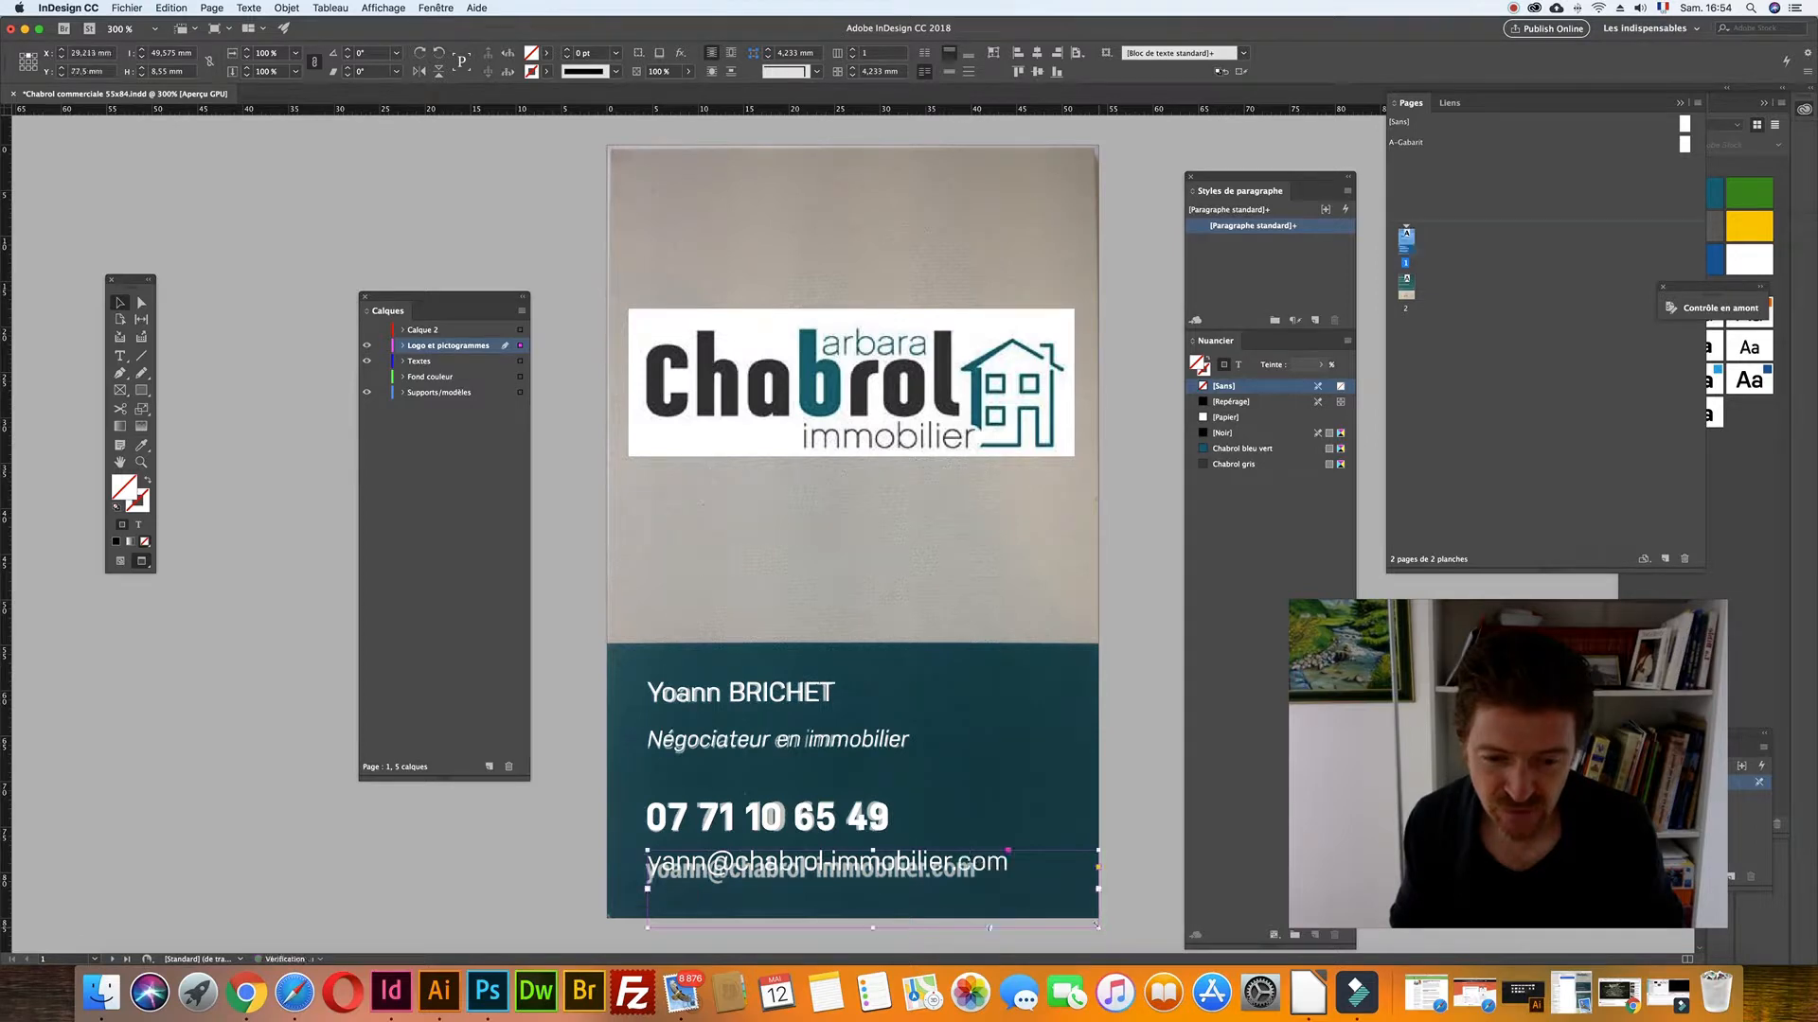
{"action": "double_click", "coordinate": [1015, 881]}
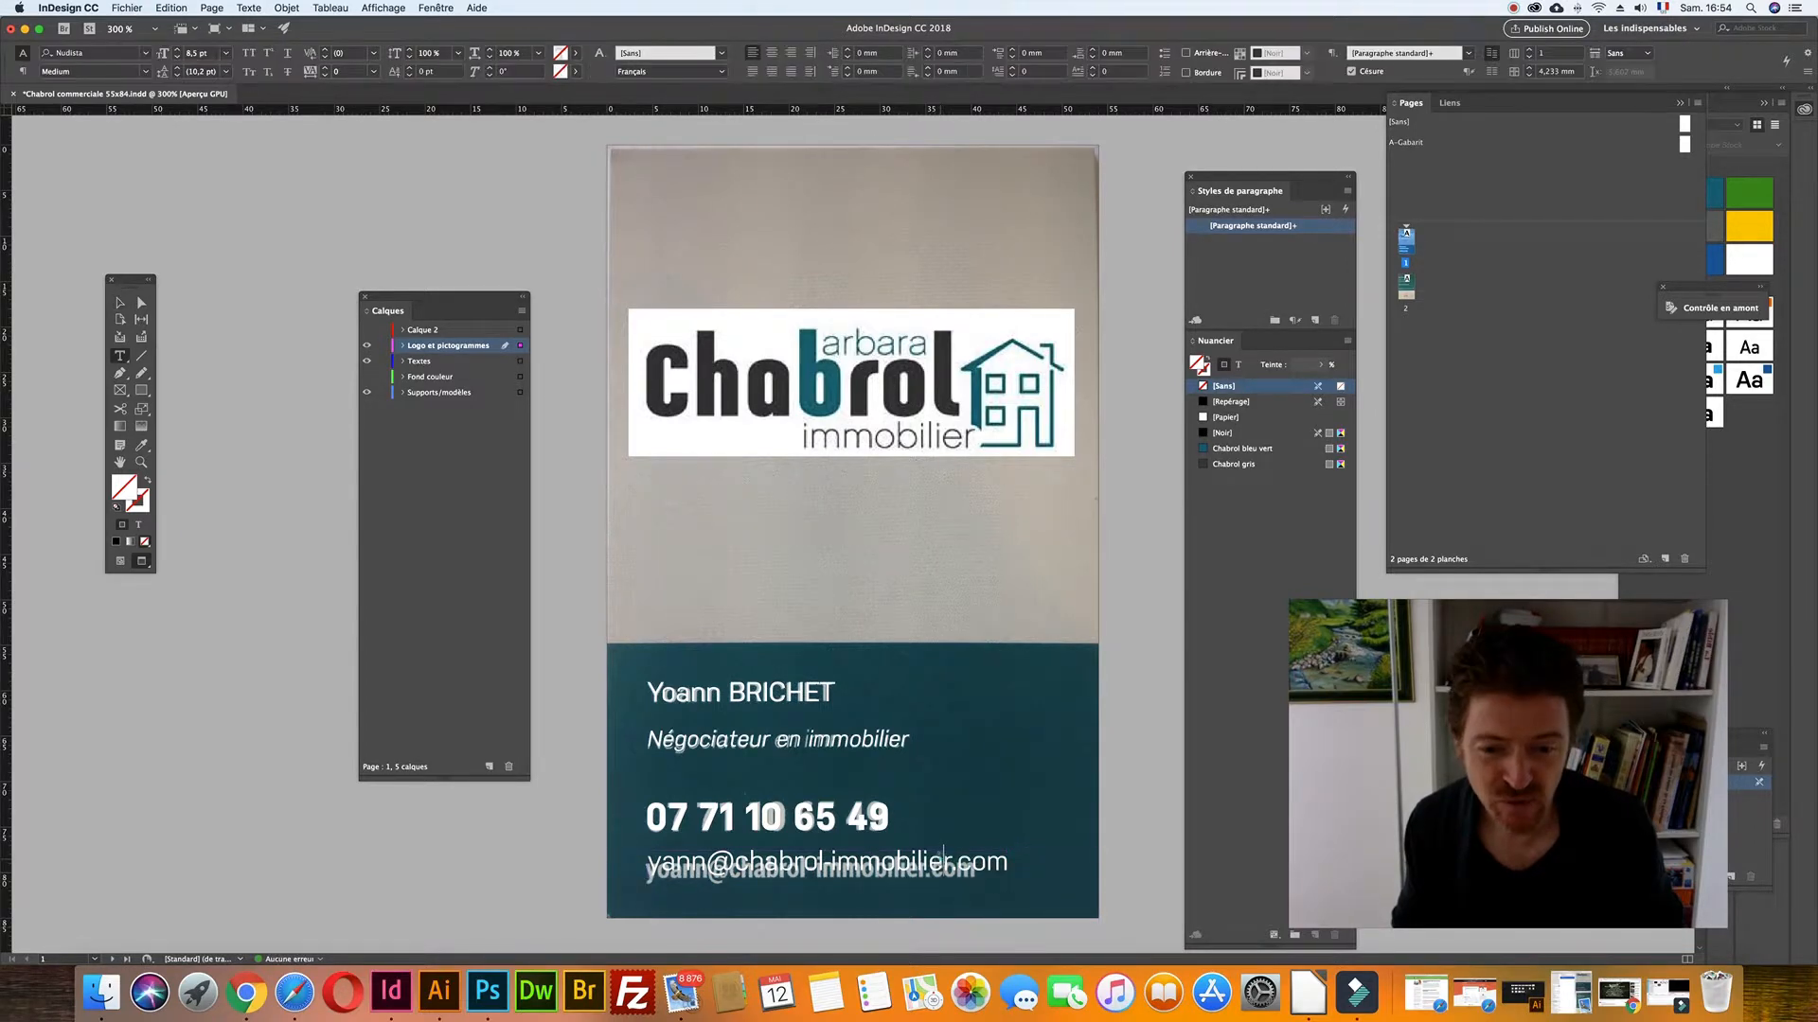
{"action": "key", "text": "super+a"}
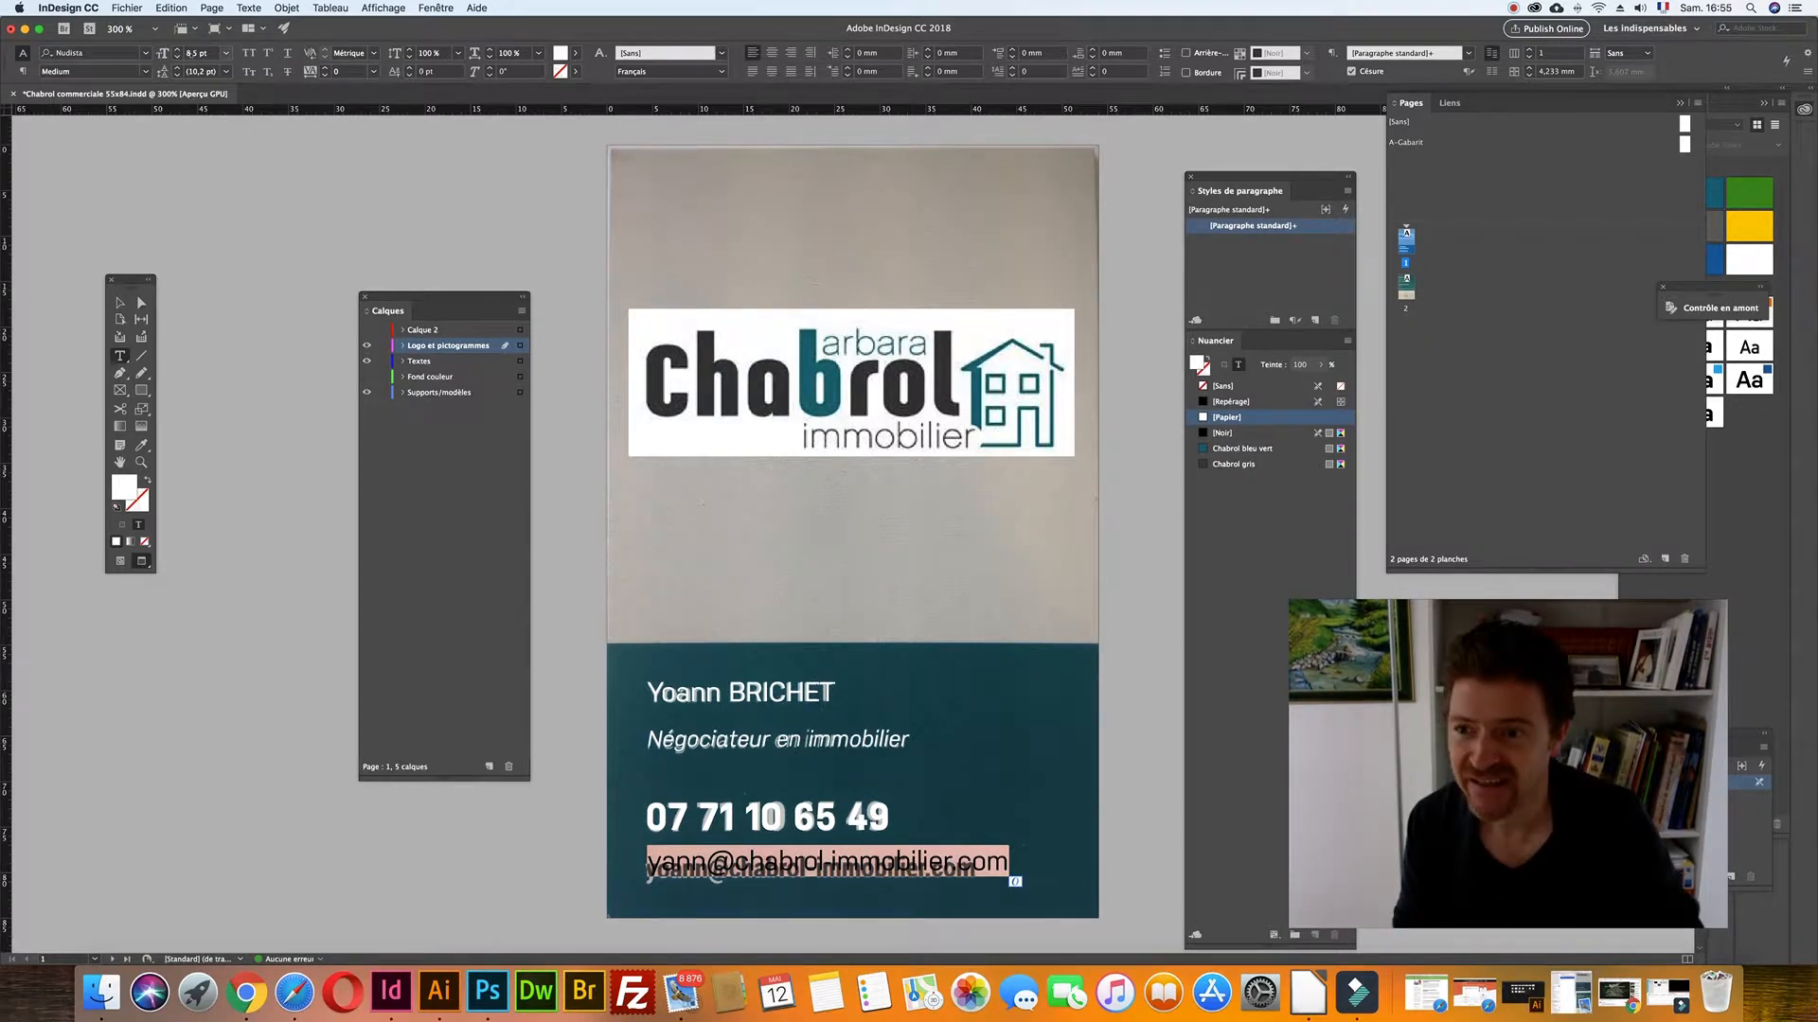
{"action": "left_click", "coordinate": [192, 53]}
{"action": "type", "text": "8"}
{"action": "key", "text": "Return"}
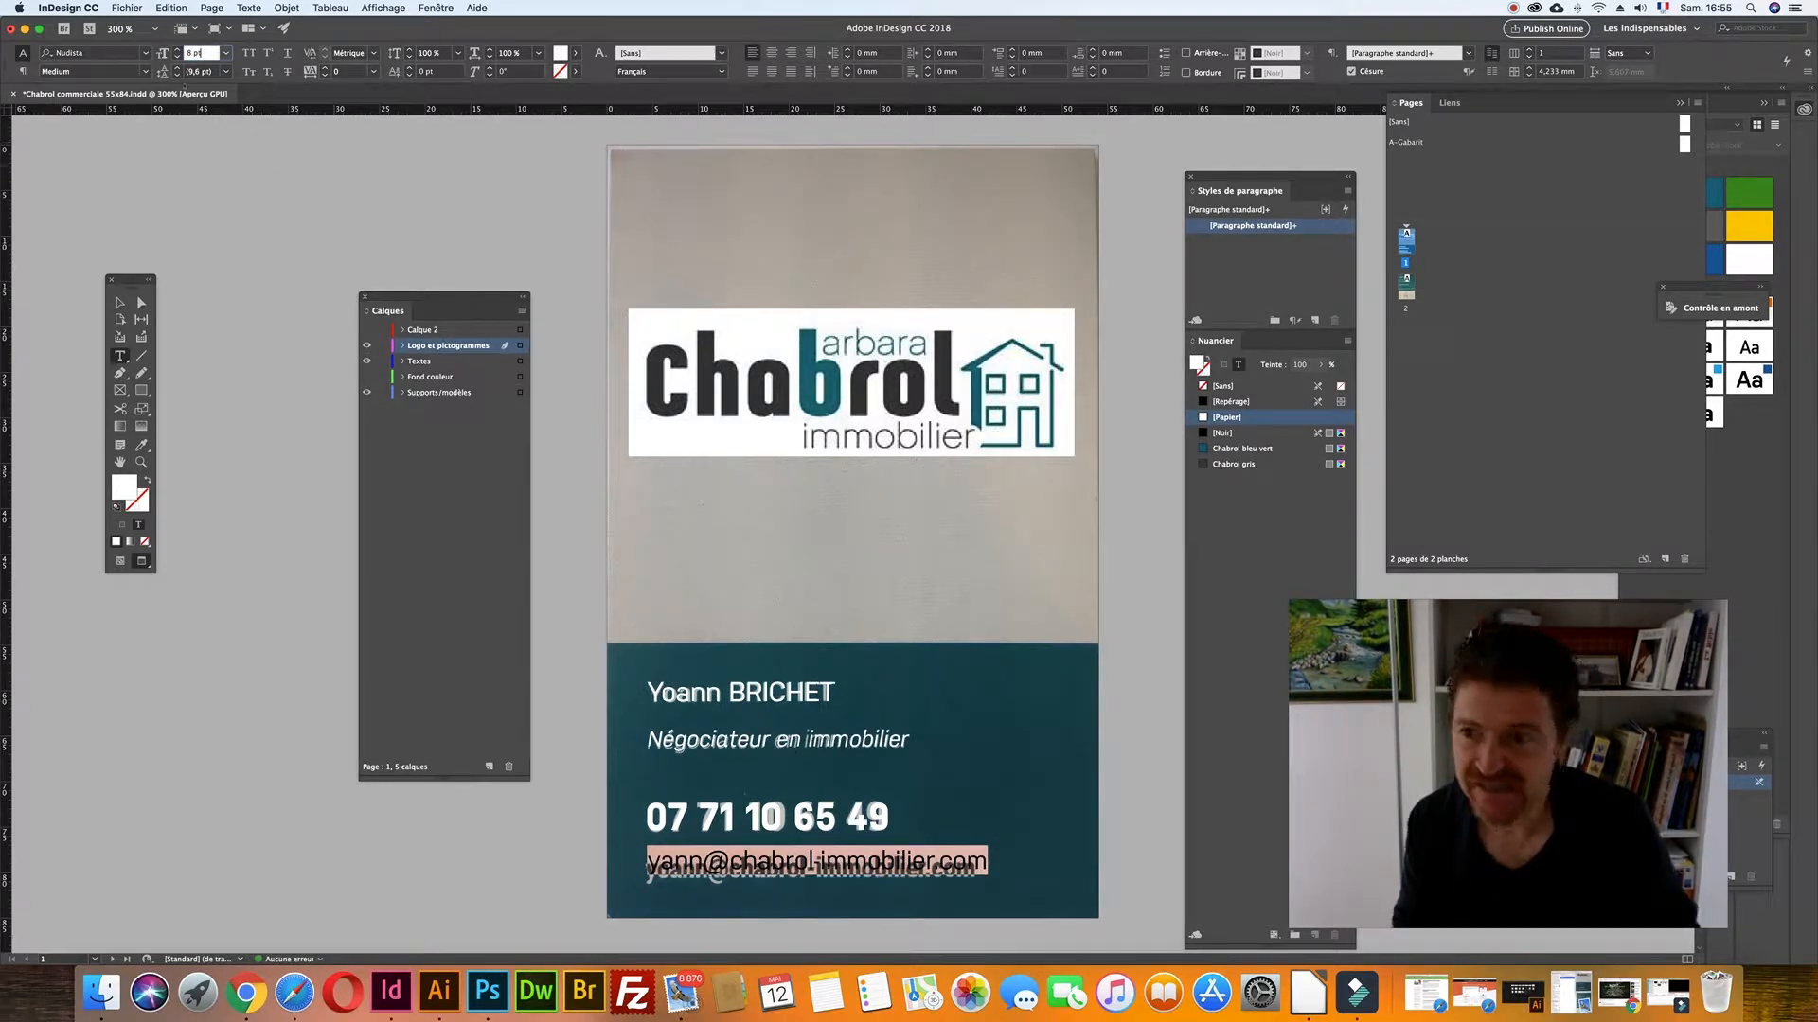
{"action": "left_click", "coordinate": [145, 71]}
{"action": "left_click", "coordinate": [152, 227]}
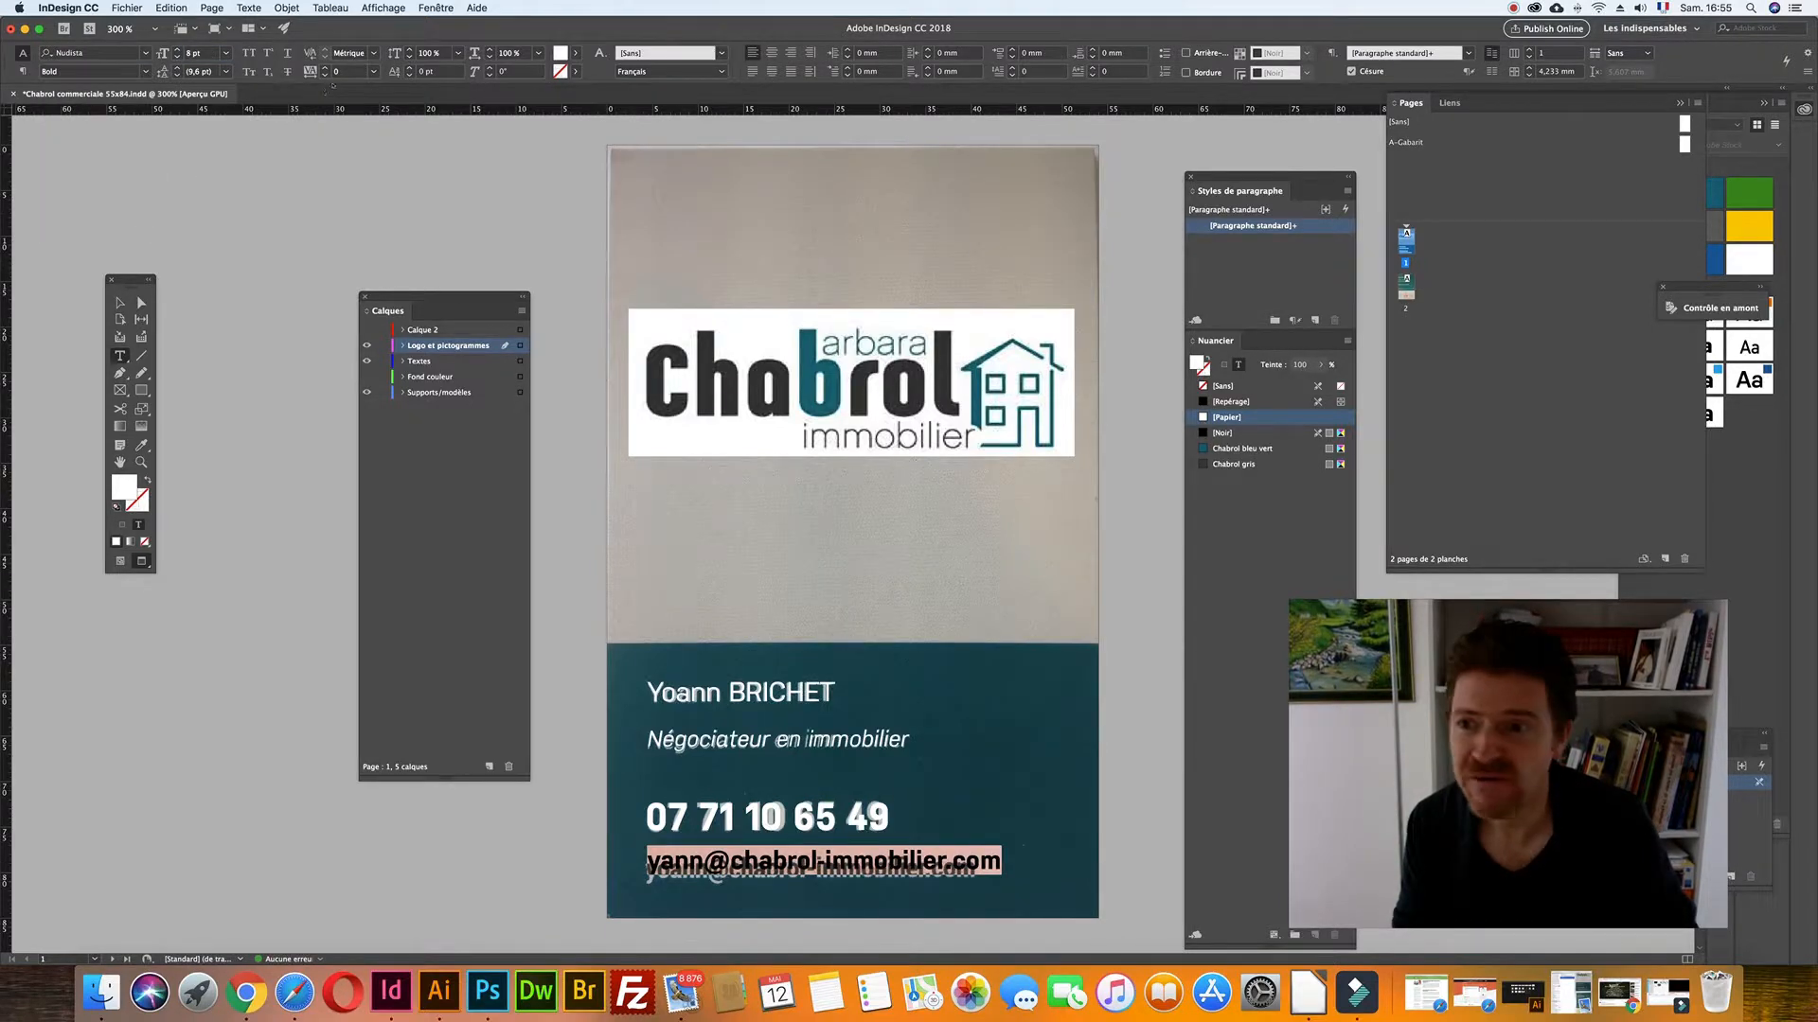
- Condense the e-mail line to 92 % horizontal scale and resize its frame to fit
{"action": "left_click", "coordinate": [505, 53]}
{"action": "key", "text": "Down"}
{"action": "key", "text": "Down"}
{"action": "key", "text": "Down"}
{"action": "key", "text": "Down"}
{"action": "key", "text": "Down"}
{"action": "key", "text": "Down"}
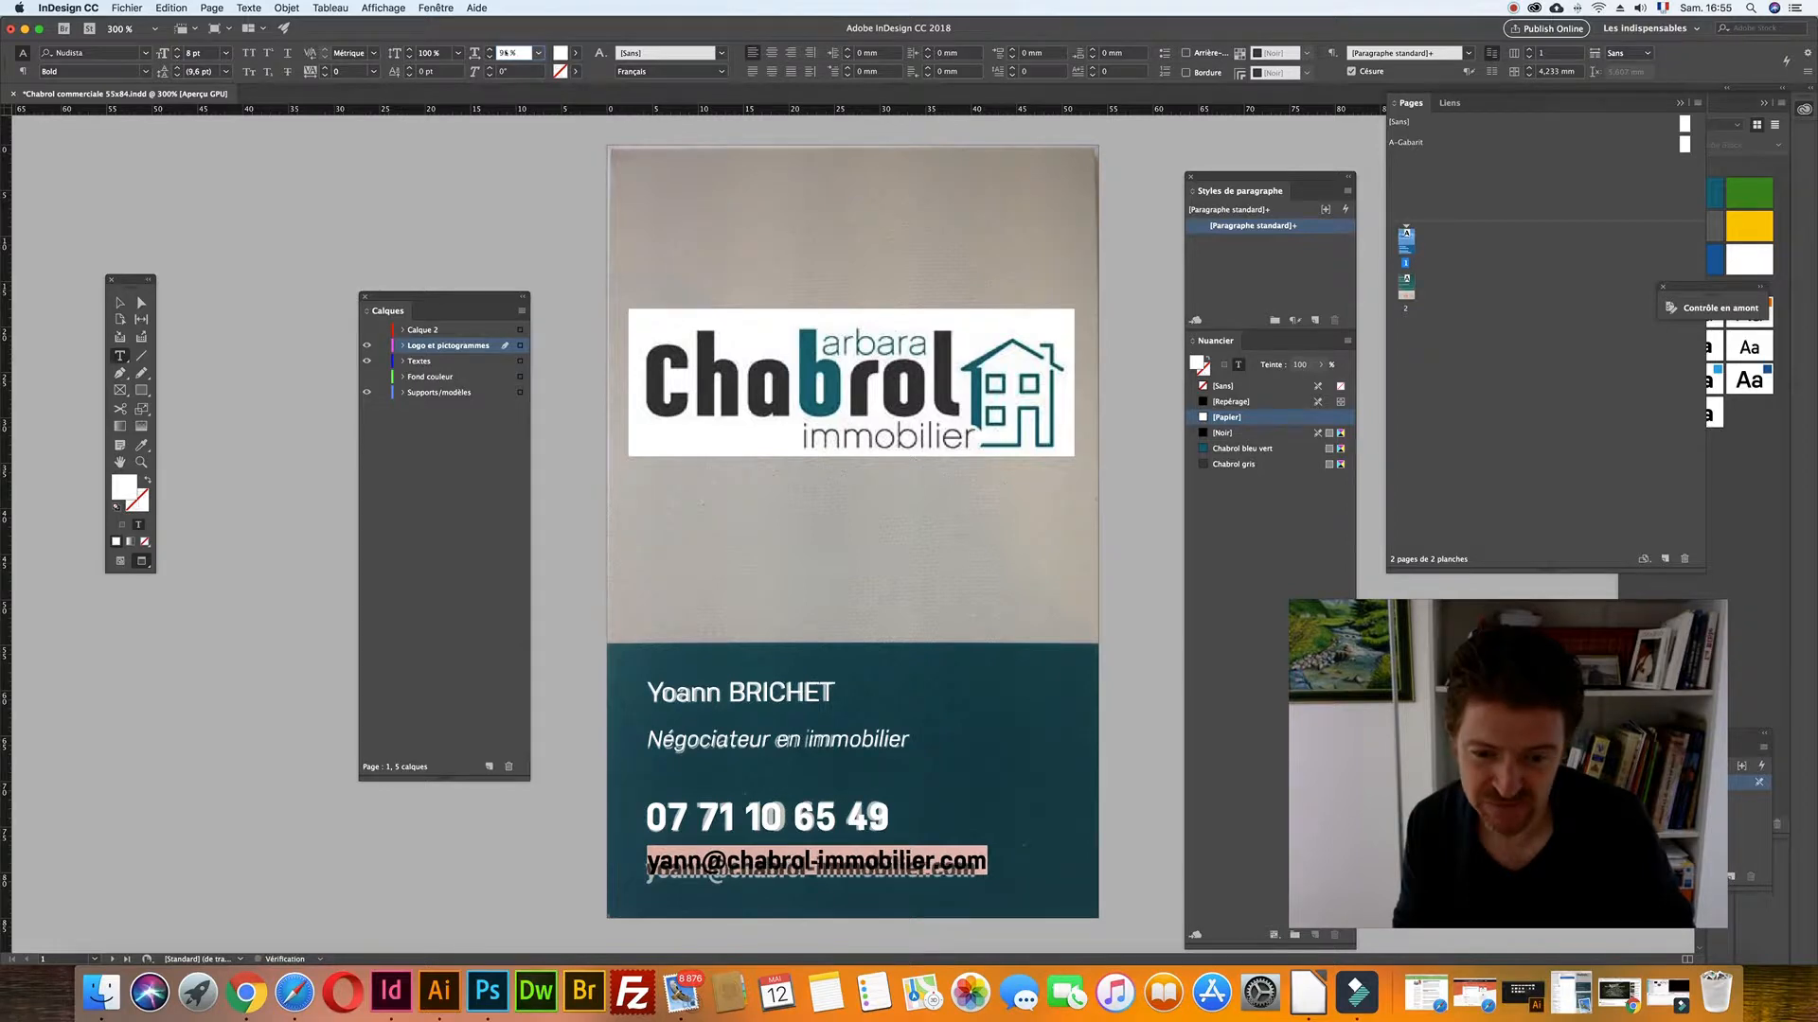
{"action": "key", "text": "Down"}
{"action": "key", "text": "Down"}
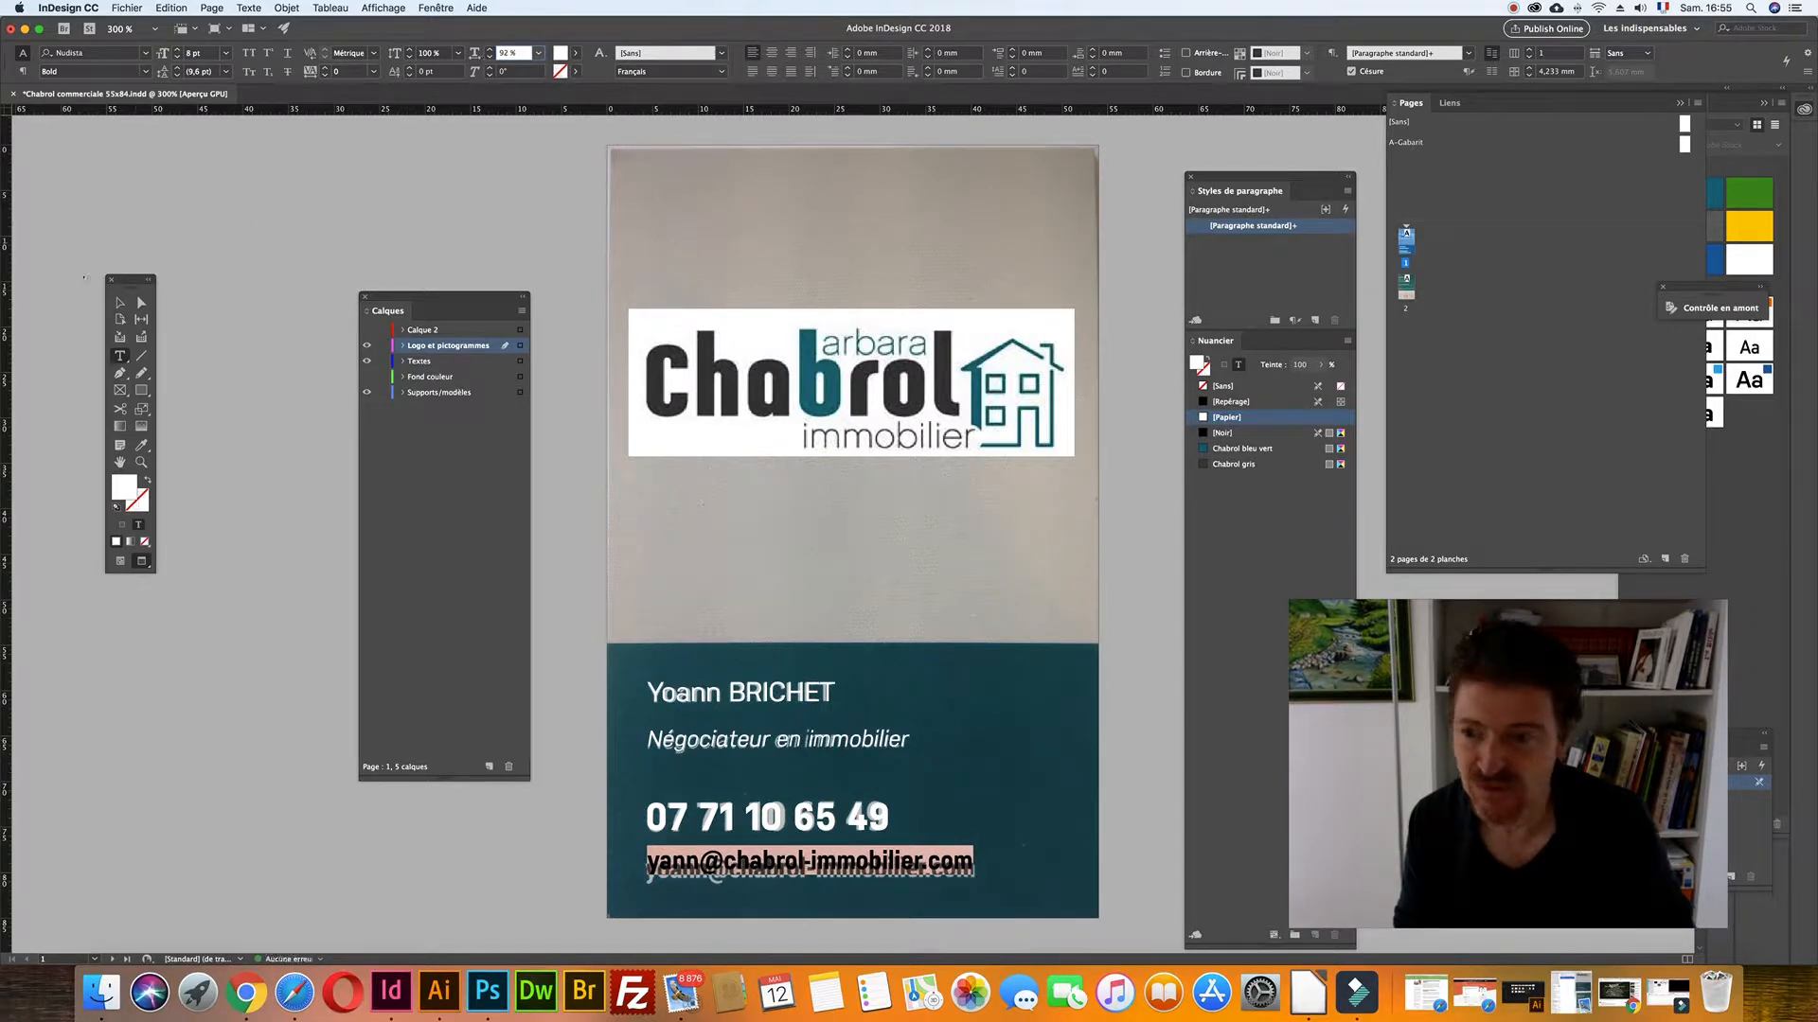
{"action": "key", "text": "Escape"}
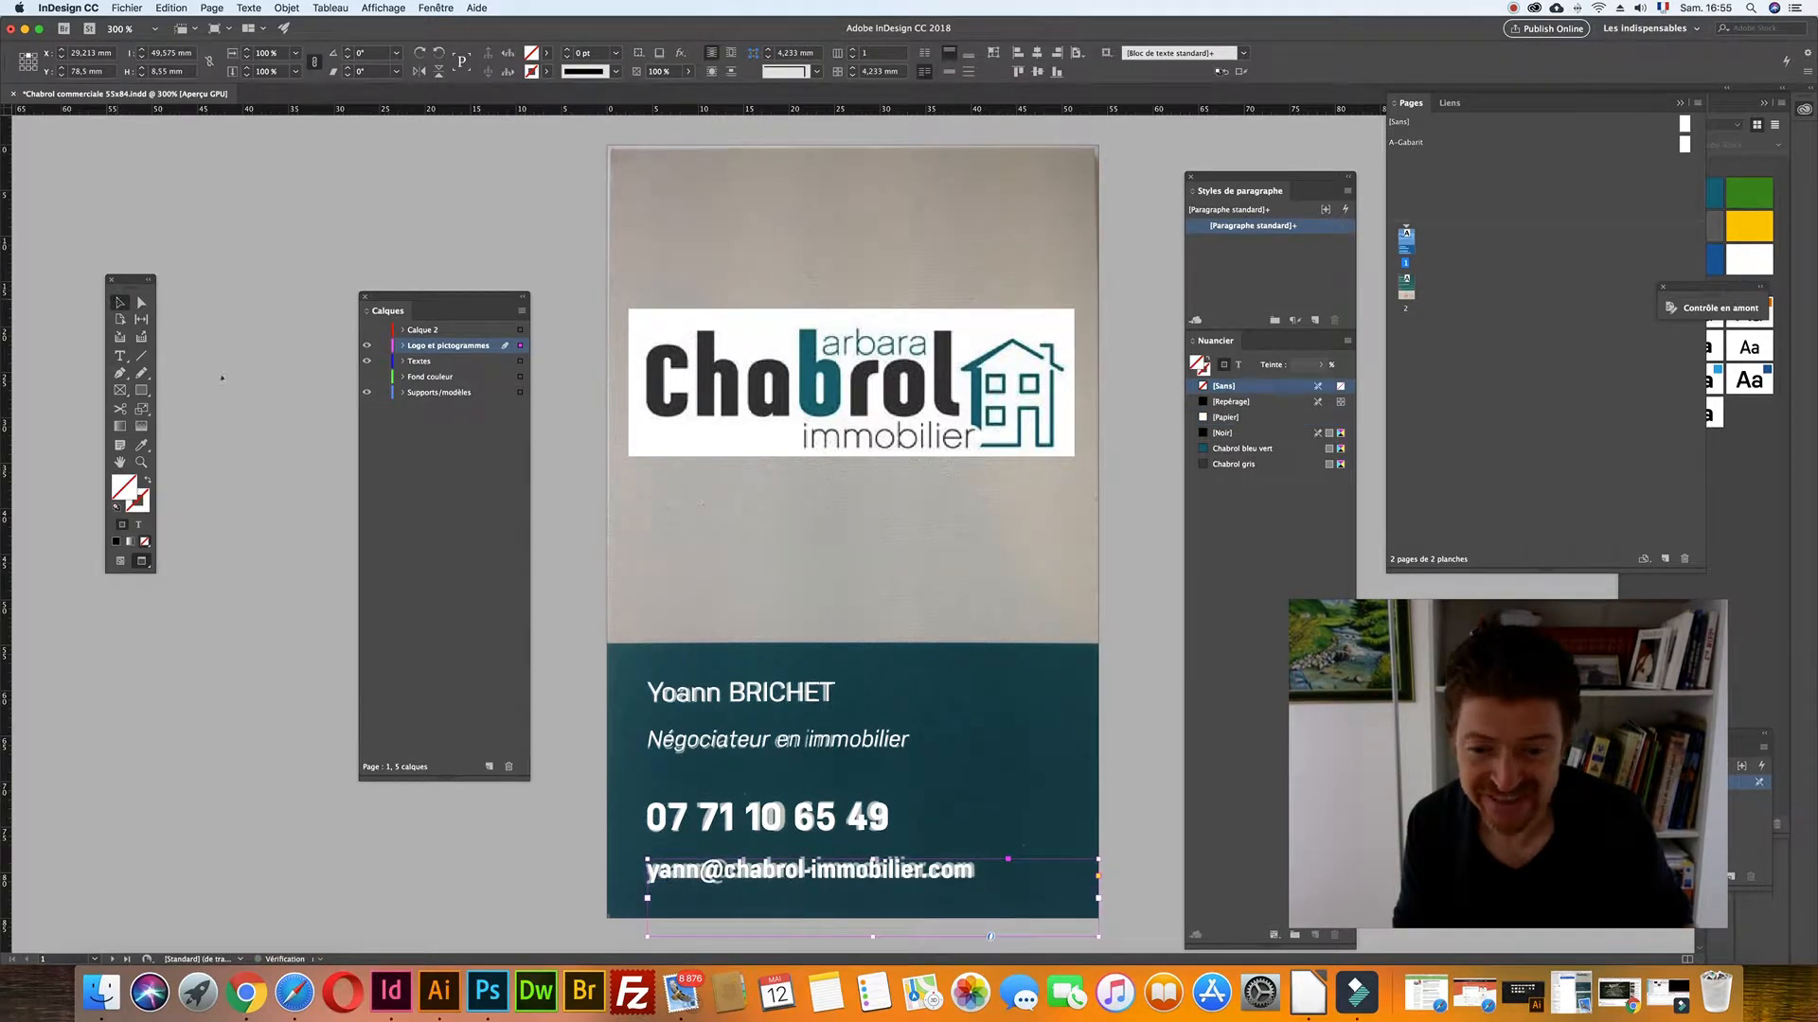
{"action": "left_click_drag", "start_coordinate": [1094, 935], "coordinate": [990, 886]}
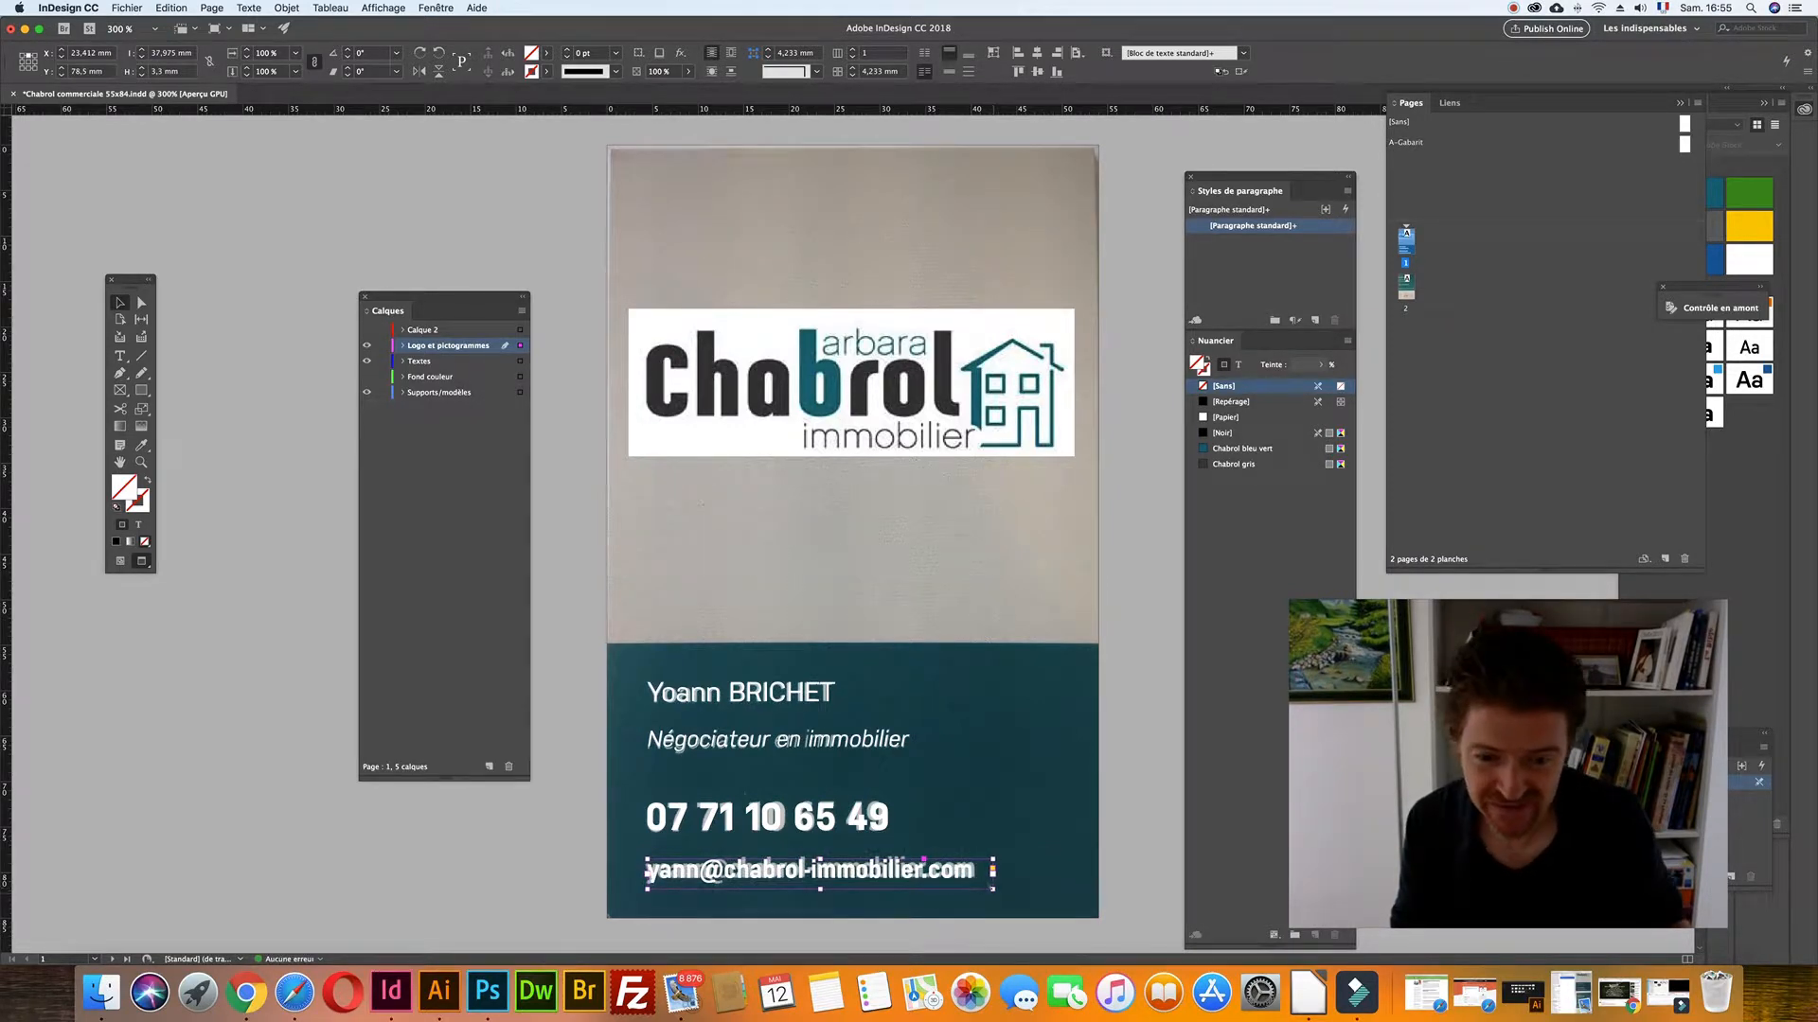
{"action": "mouse_move", "coordinate": [992, 888]}
{"action": "left_mouse_down"}
{"action": "mouse_move", "coordinate": [1036, 890]}
{"action": "mouse_move", "coordinate": [1021, 894]}
{"action": "left_mouse_up"}
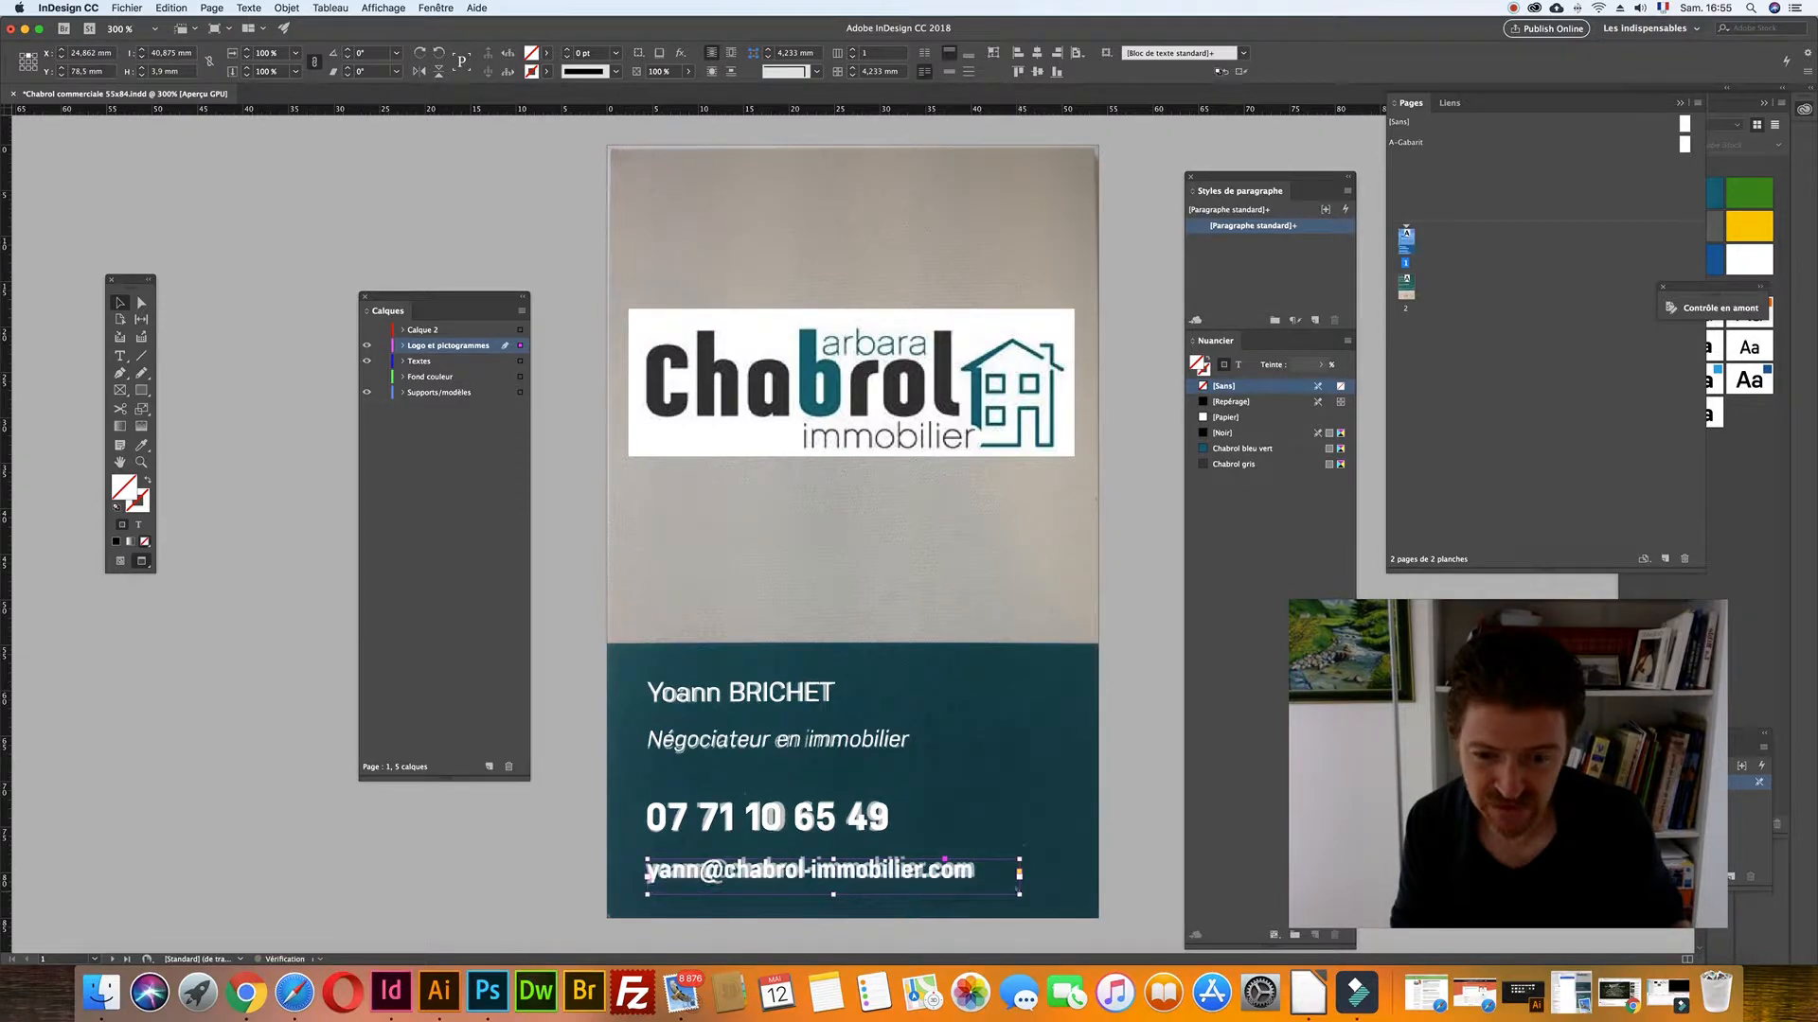
- Give the e-mail line tracking 10 and 90 % horizontal scale
{"action": "double_click", "coordinate": [937, 871]}
{"action": "key", "text": "super+a"}
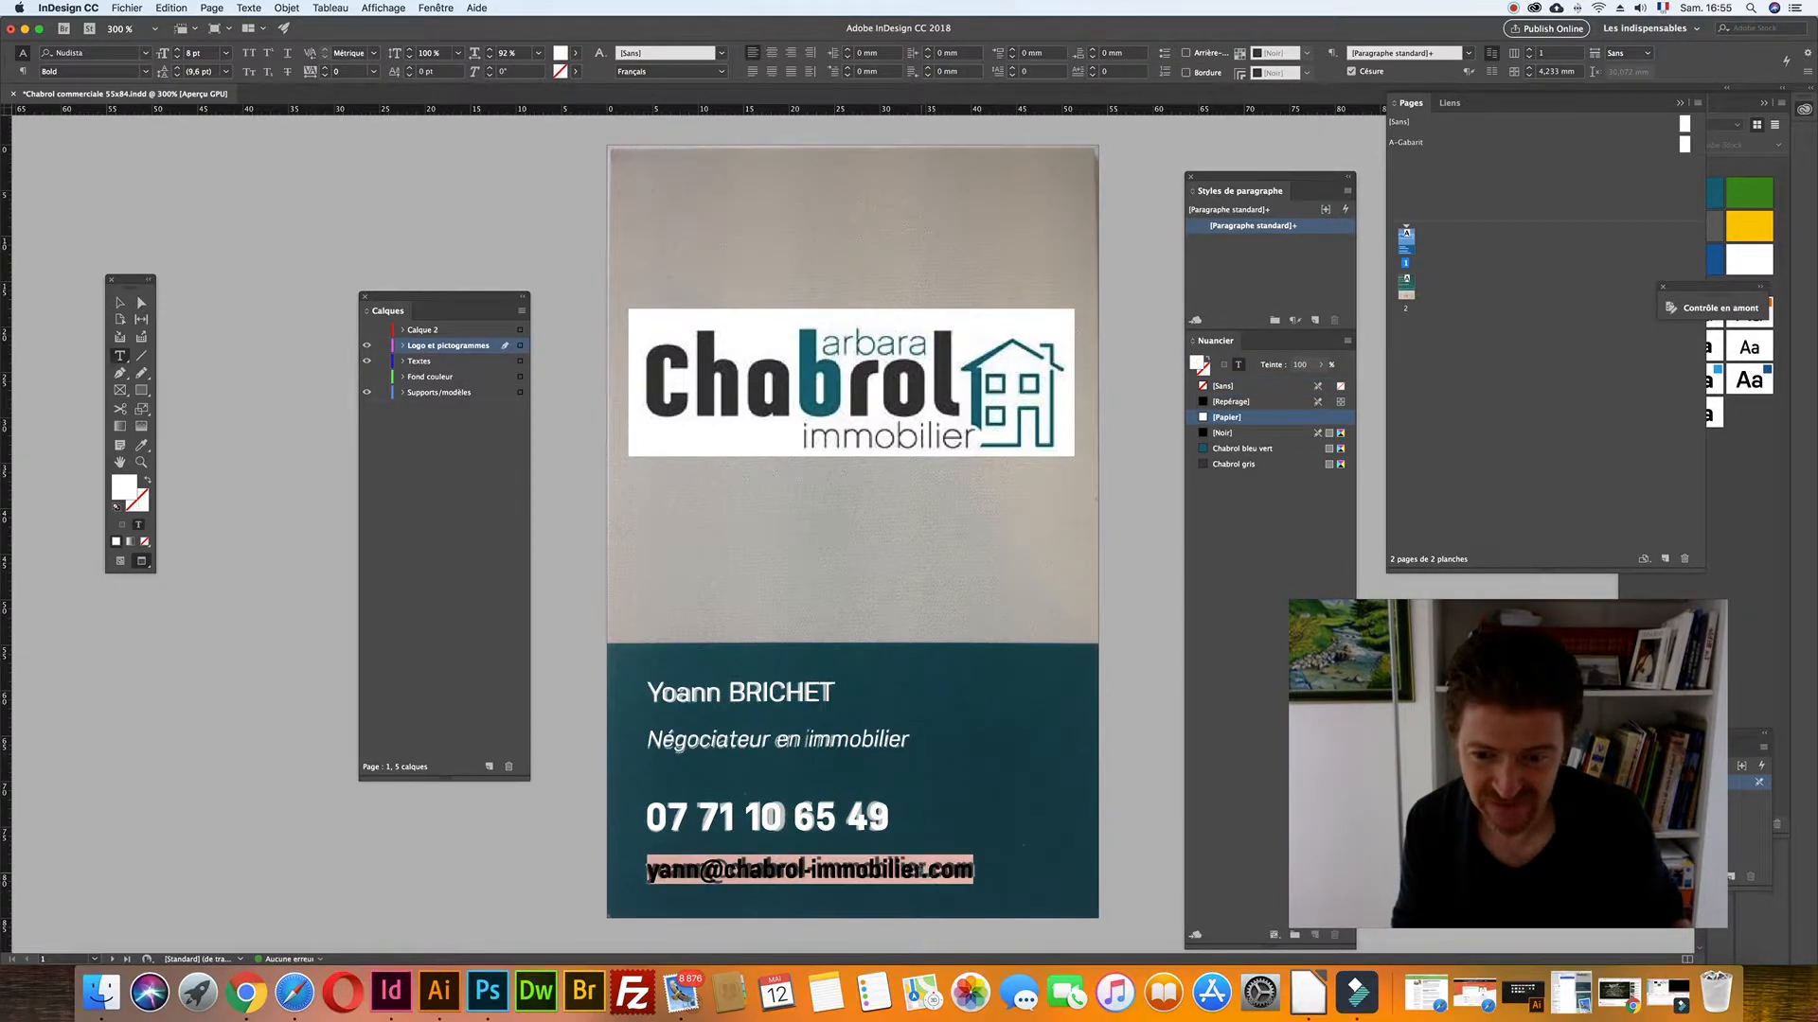
{"action": "left_click", "coordinate": [339, 71]}
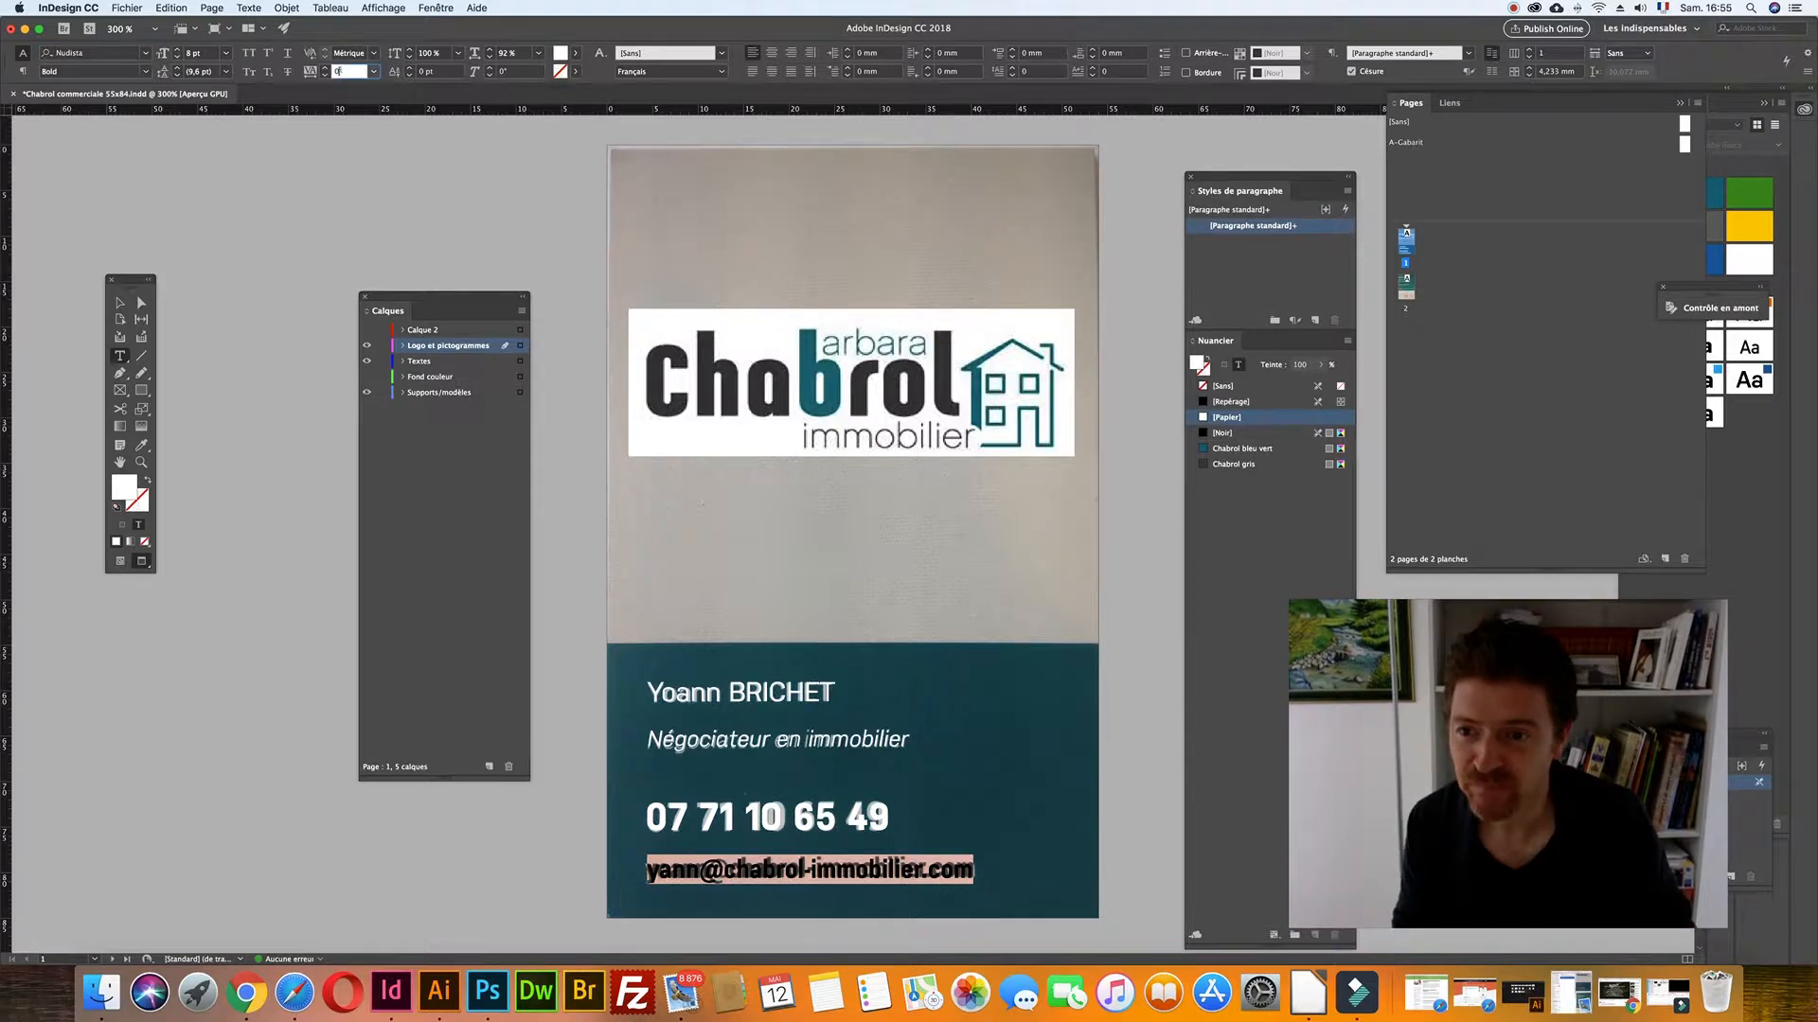
{"action": "type", "text": "10"}
{"action": "key", "text": "Return"}
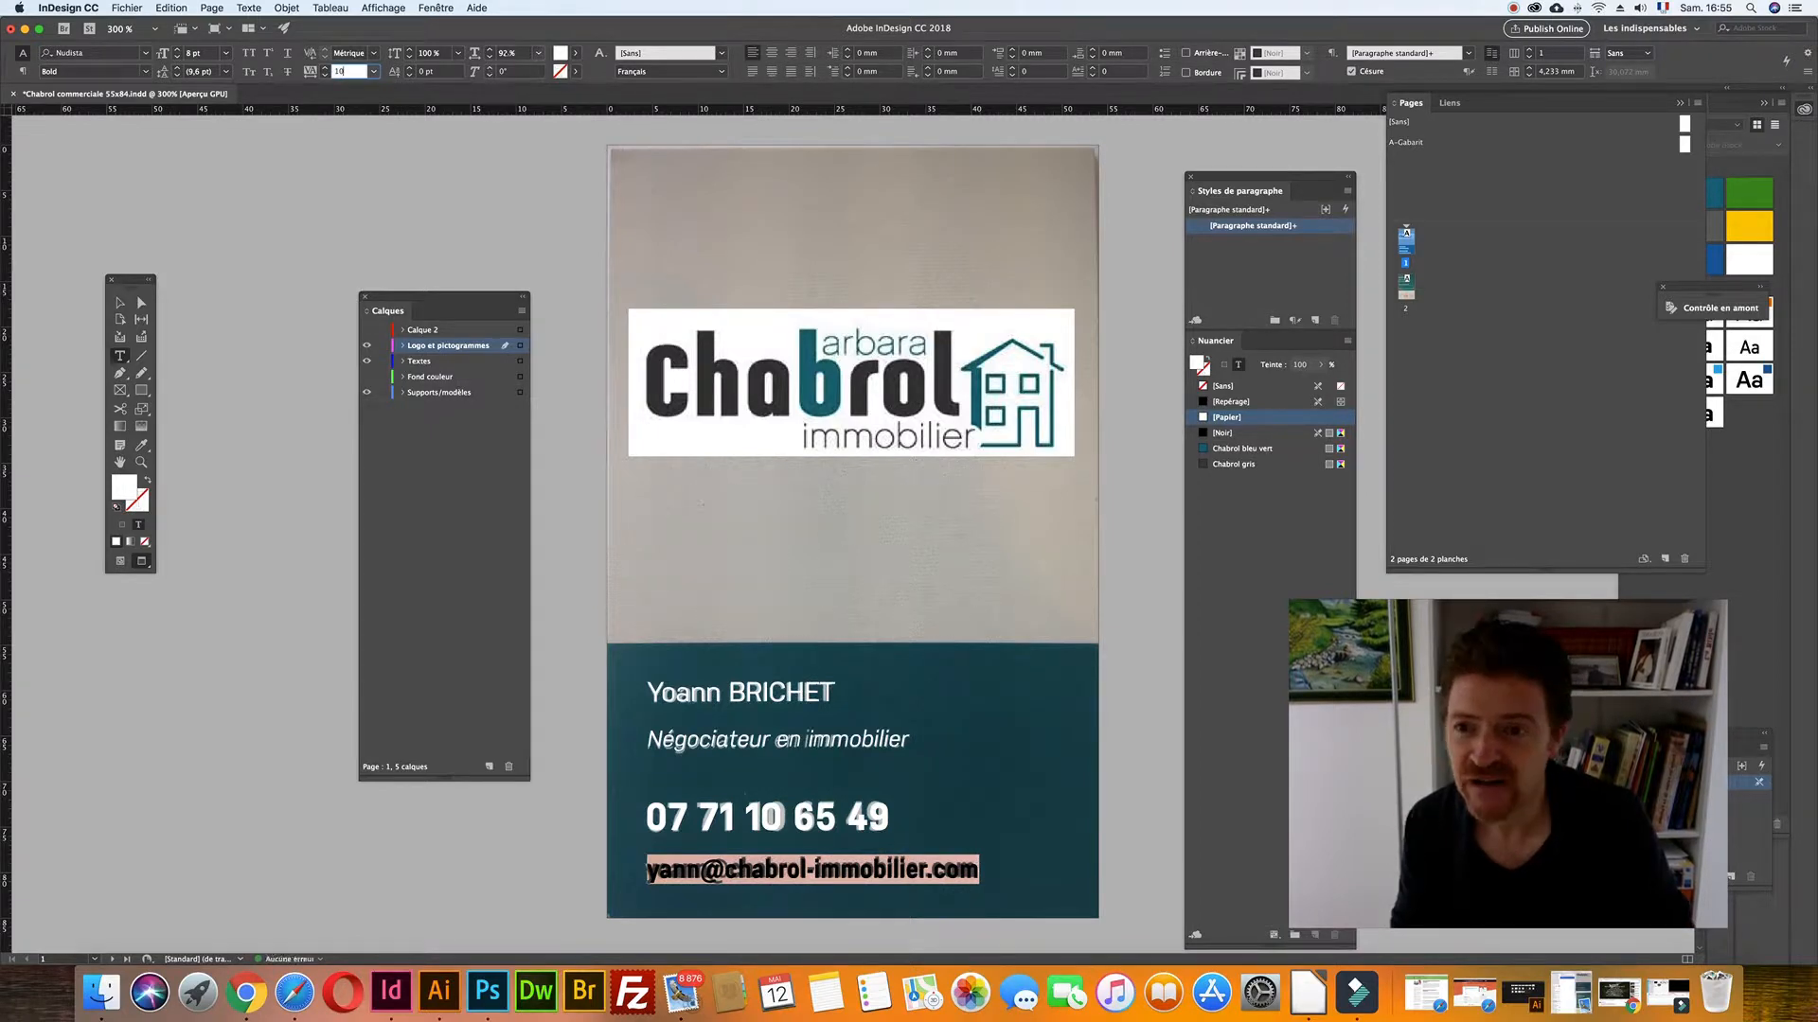
{"action": "left_click", "coordinate": [506, 54]}
{"action": "key", "text": "Down"}
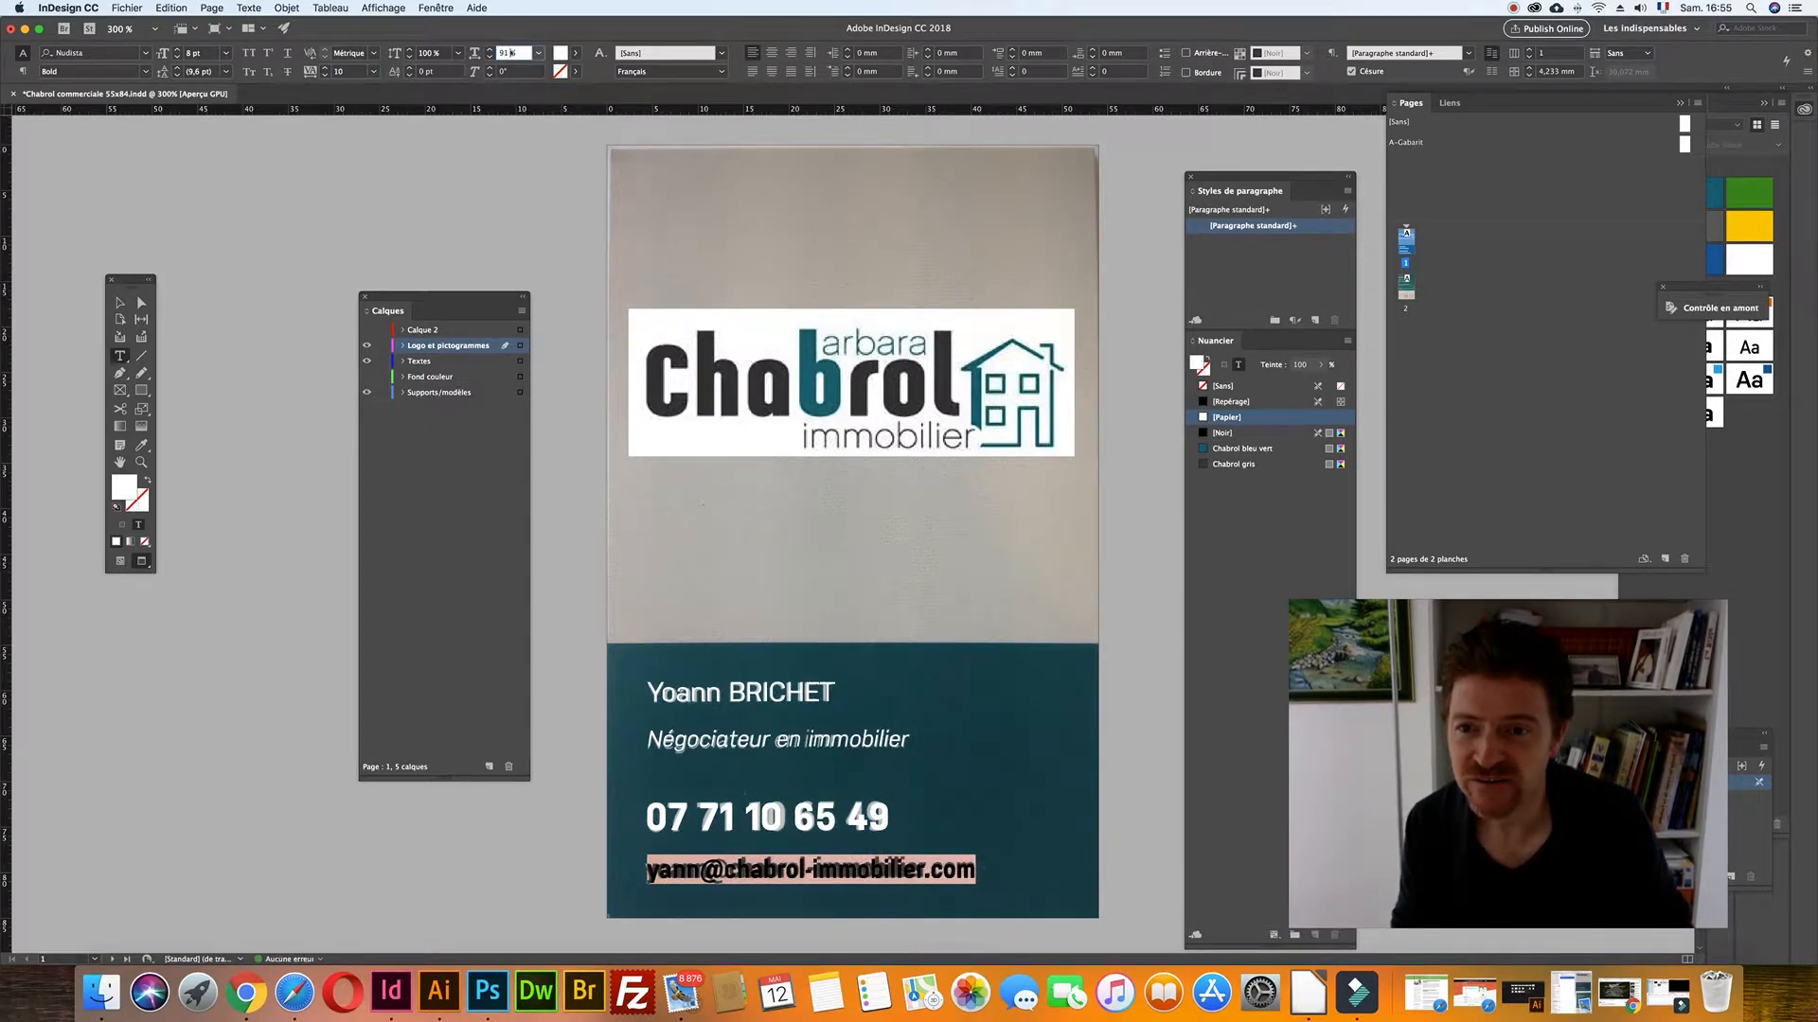
{"action": "key", "text": "Down"}
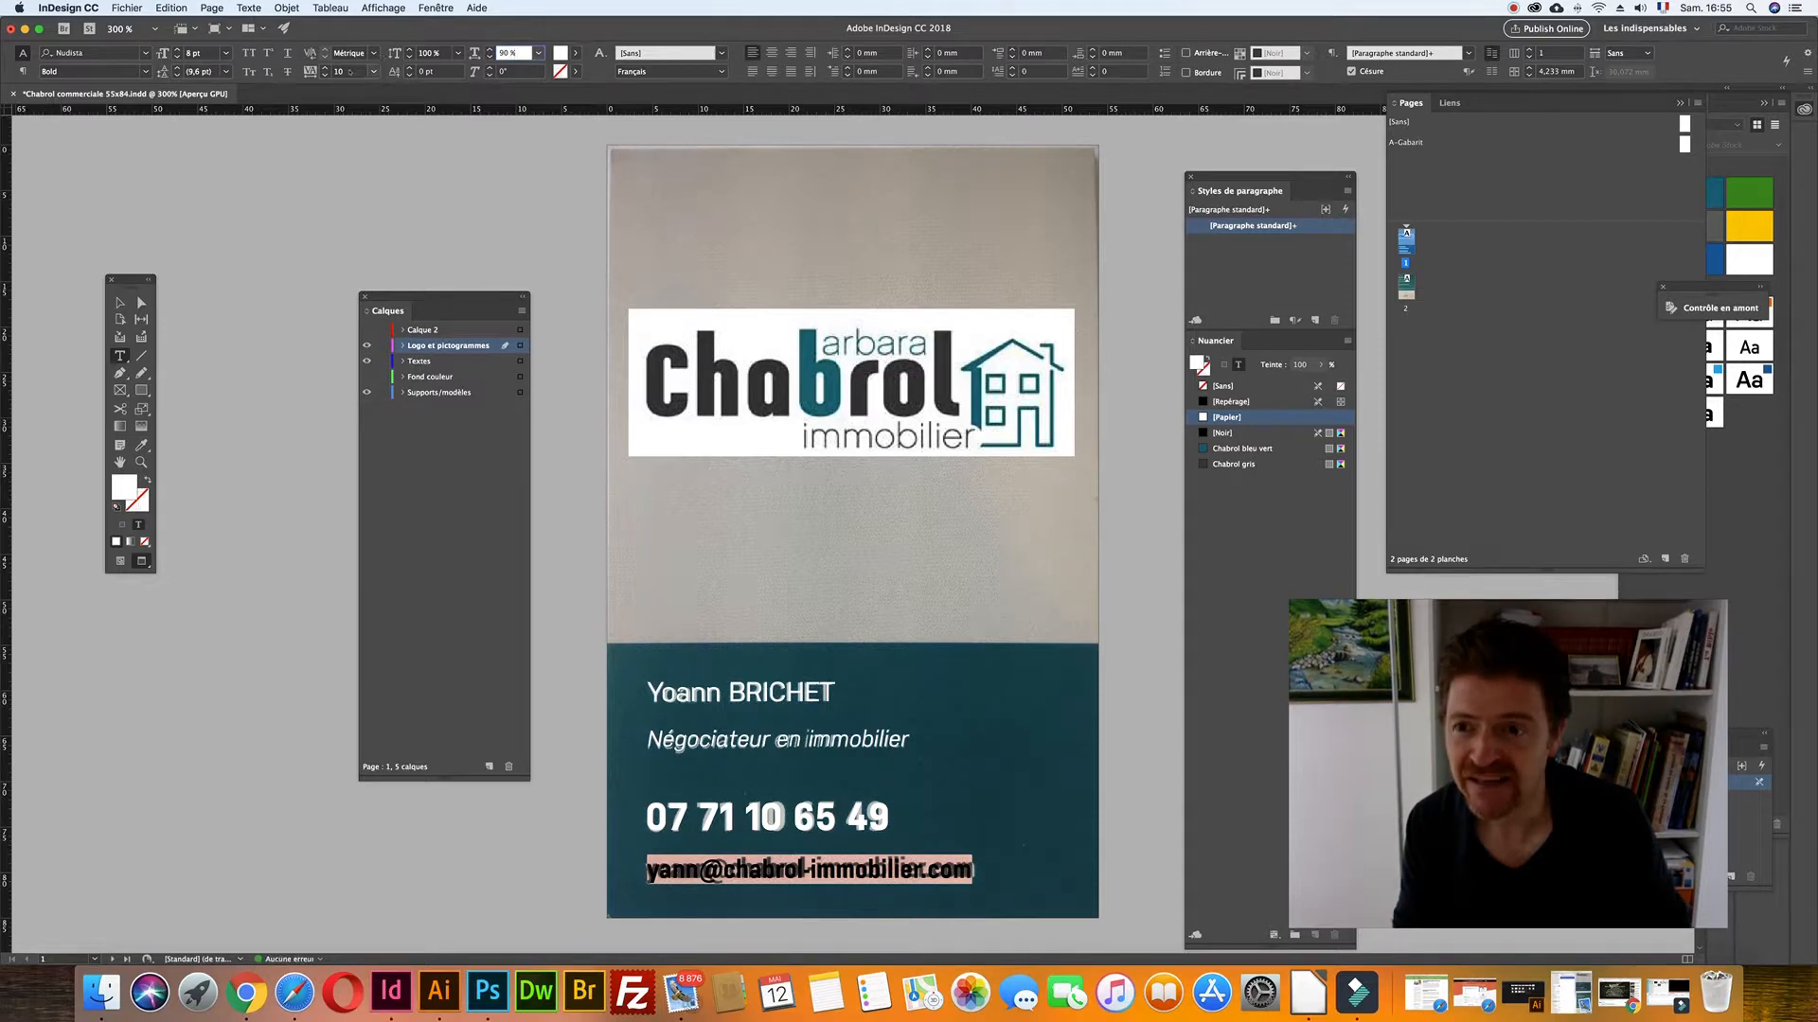
{"action": "left_click", "coordinate": [349, 71]}
{"action": "type", "text": "0"}
{"action": "key", "text": "Return"}
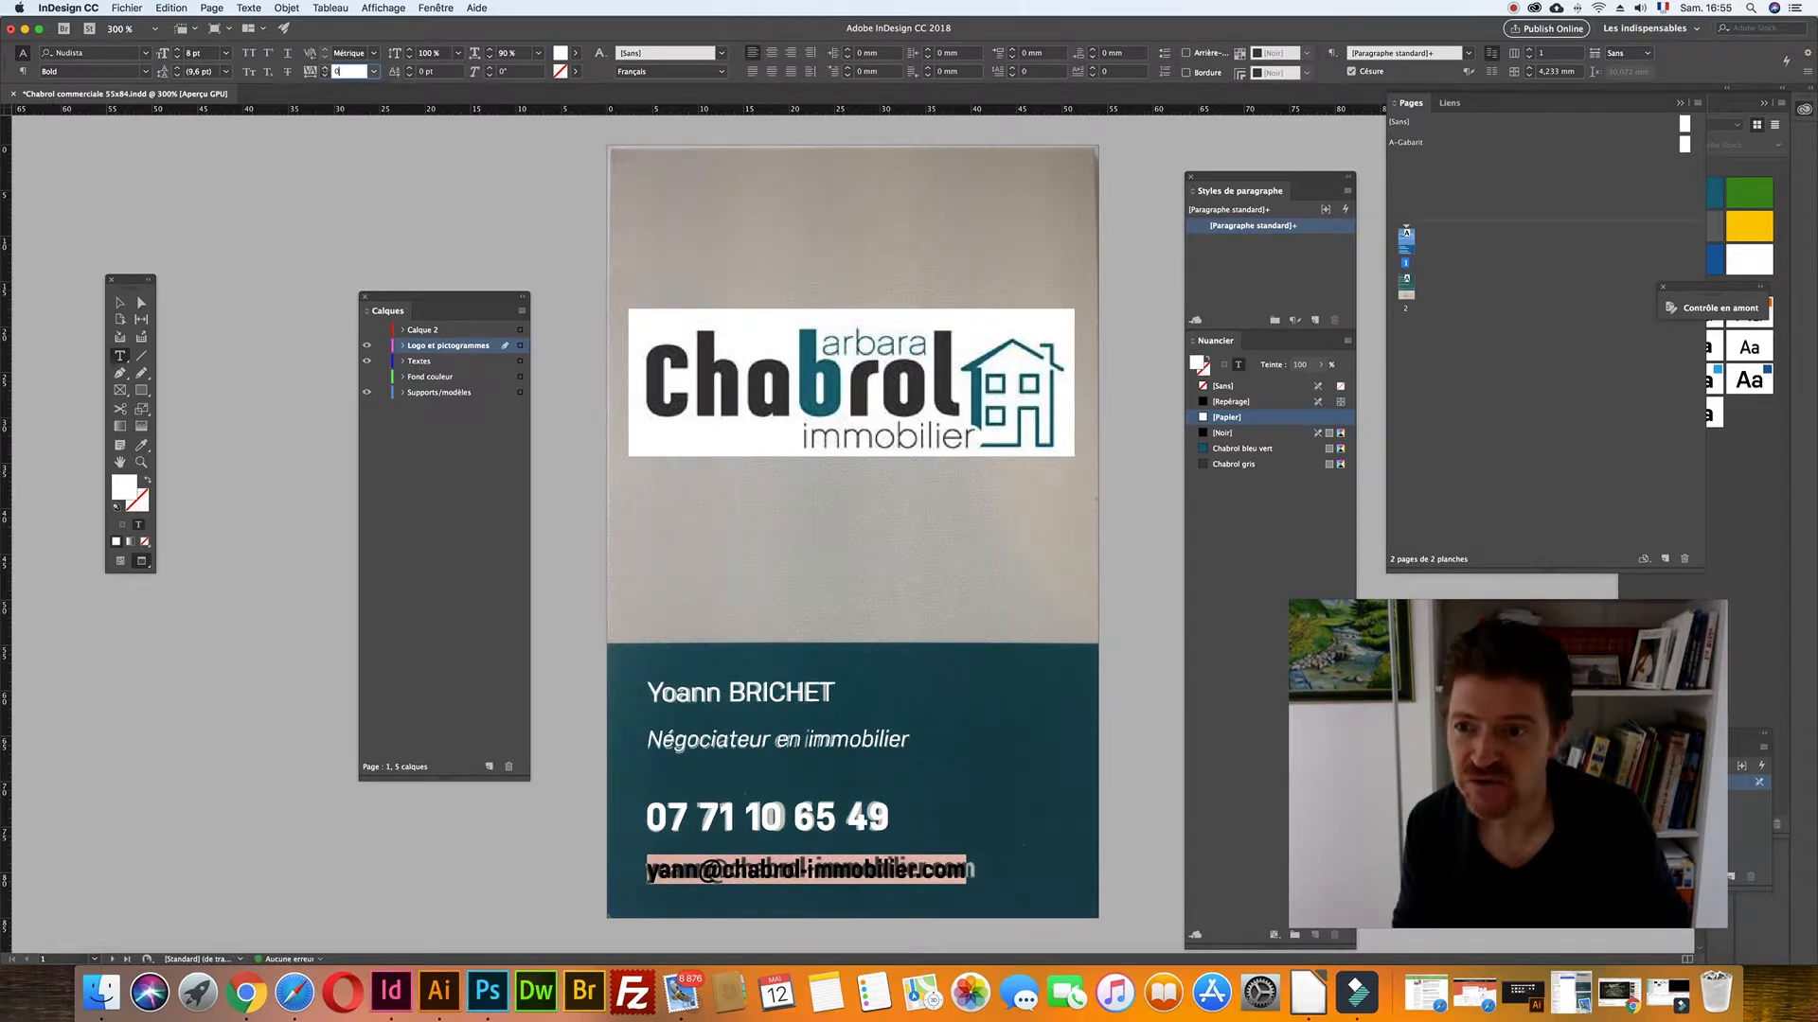
{"action": "key", "text": "Up"}
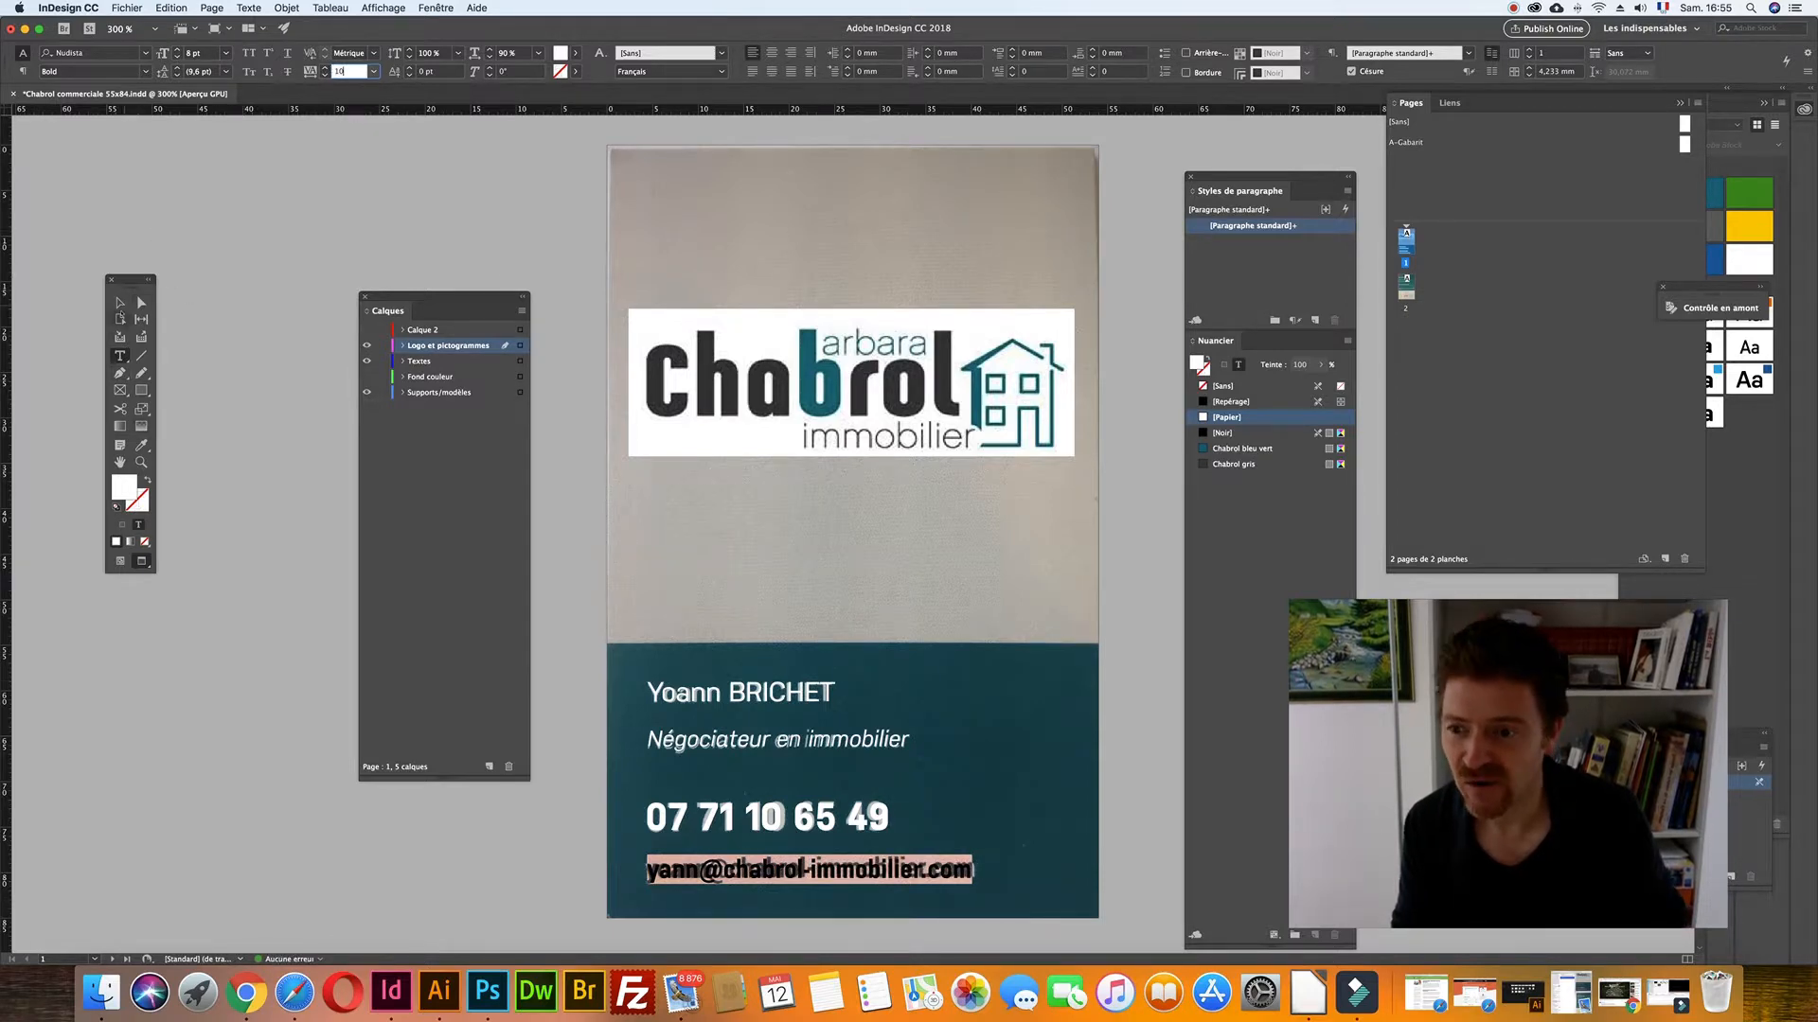
{"action": "key", "text": "Escape"}
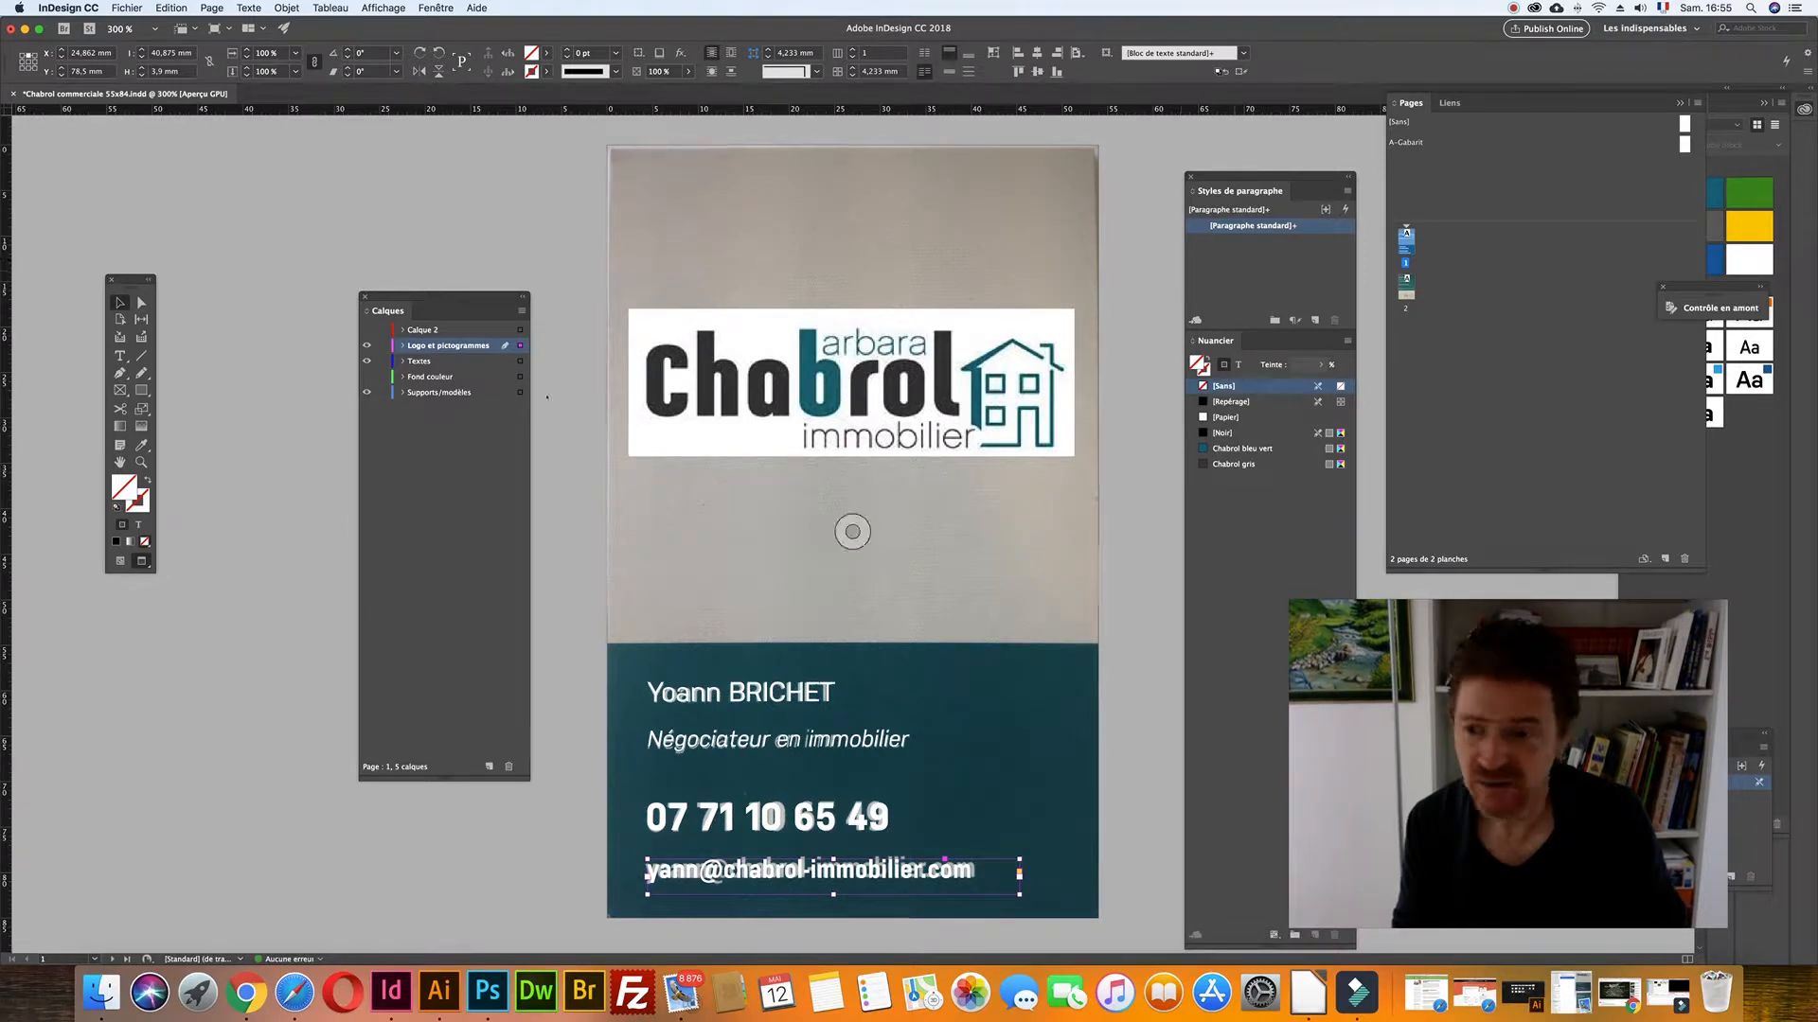
- Move the logo onto the Logo et pictogrammes layer, hide the scan layer, and save
{"action": "left_click", "coordinate": [378, 377]}
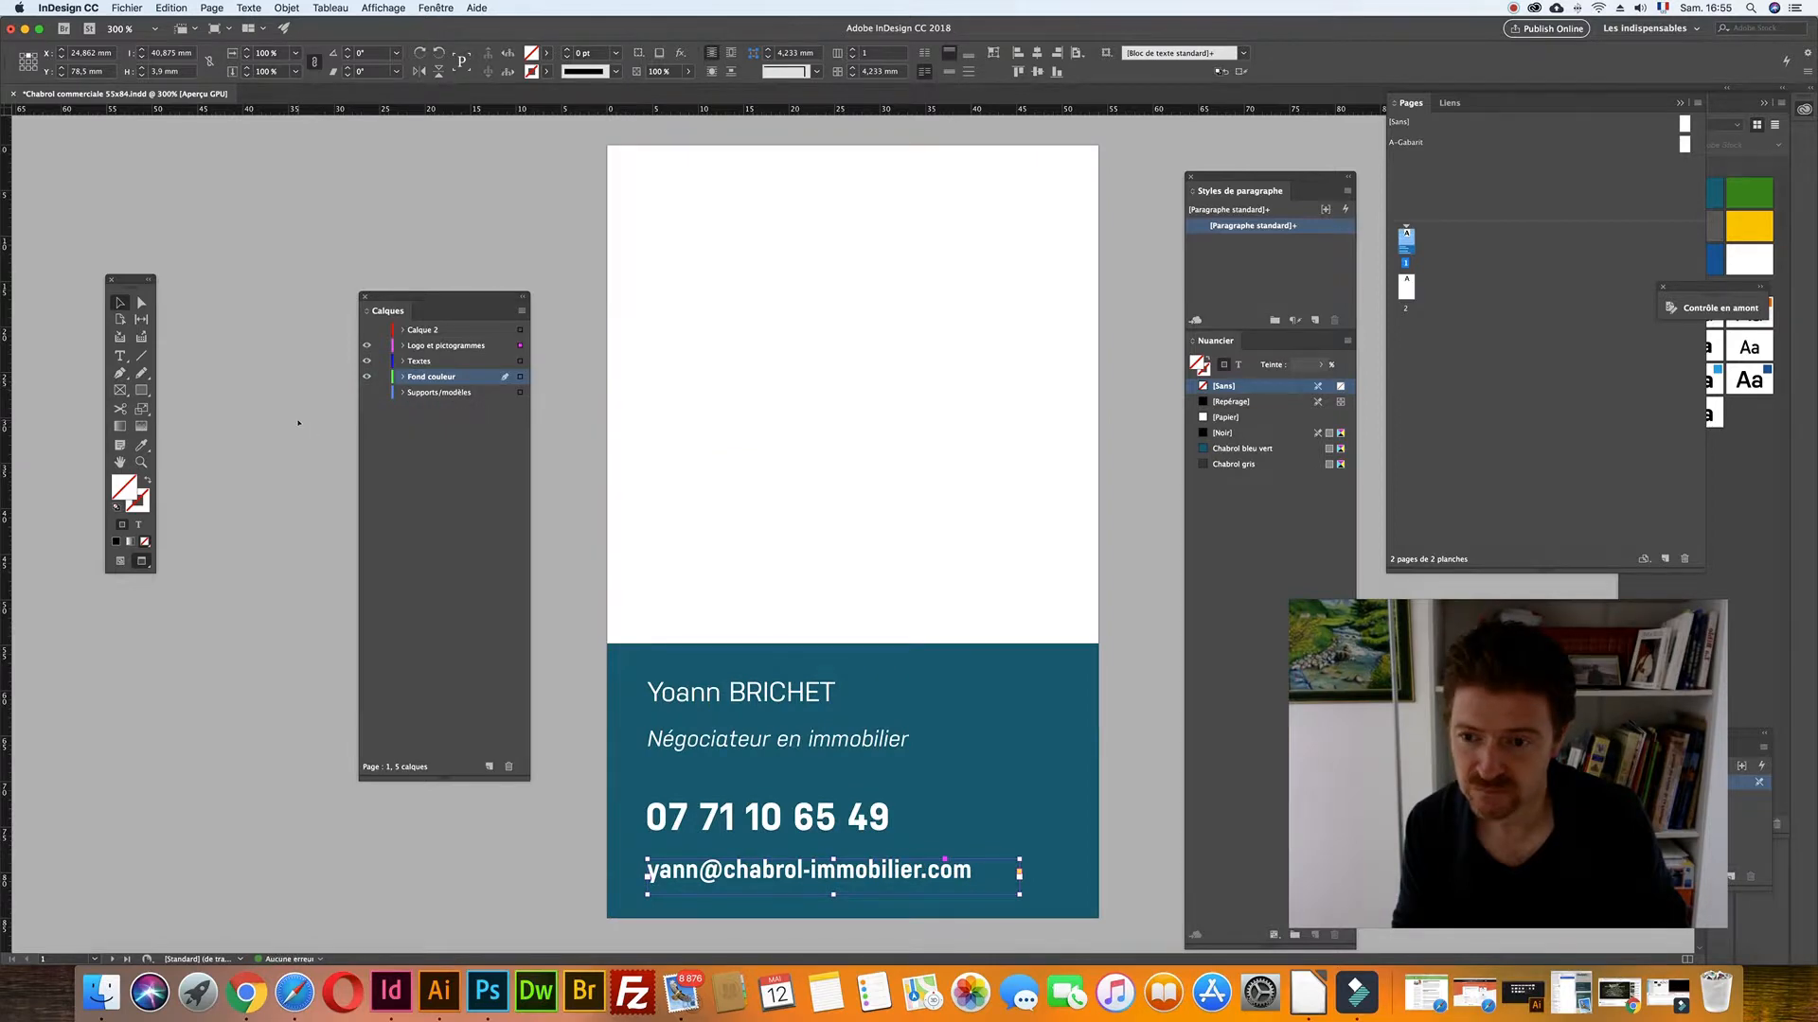
{"action": "left_click", "coordinate": [339, 415]}
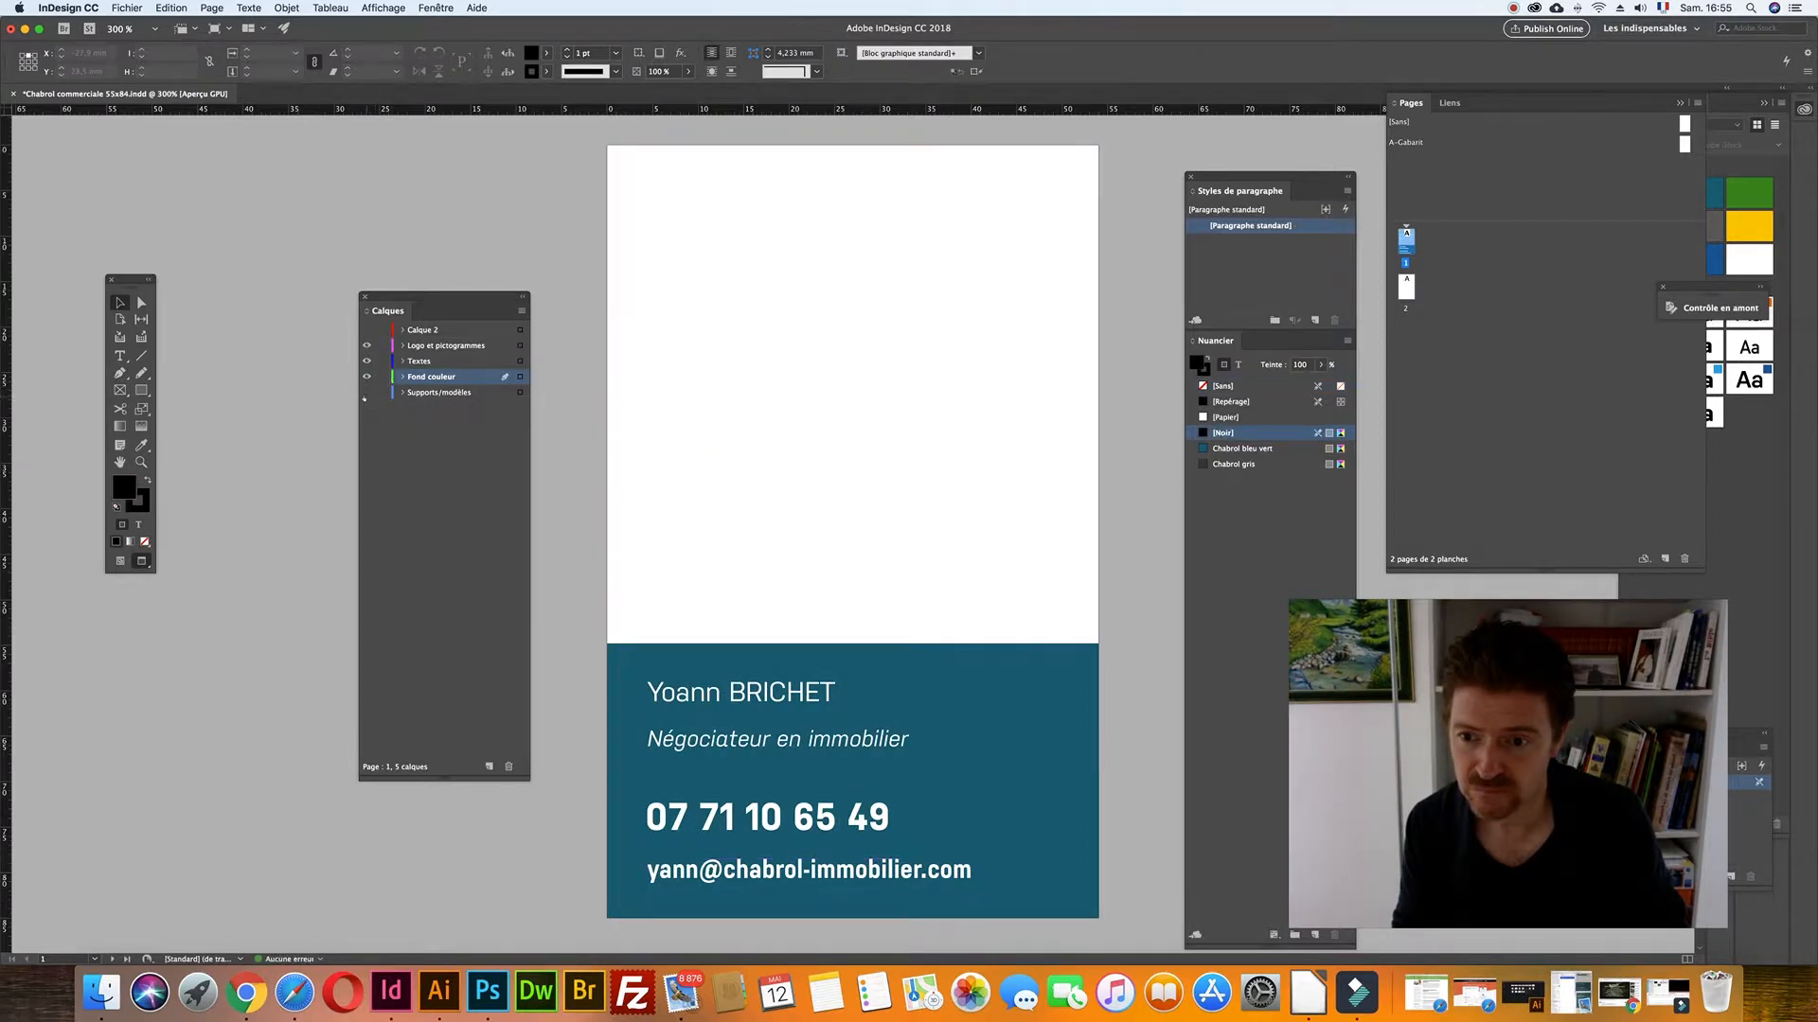
{"action": "left_click", "coordinate": [366, 392]}
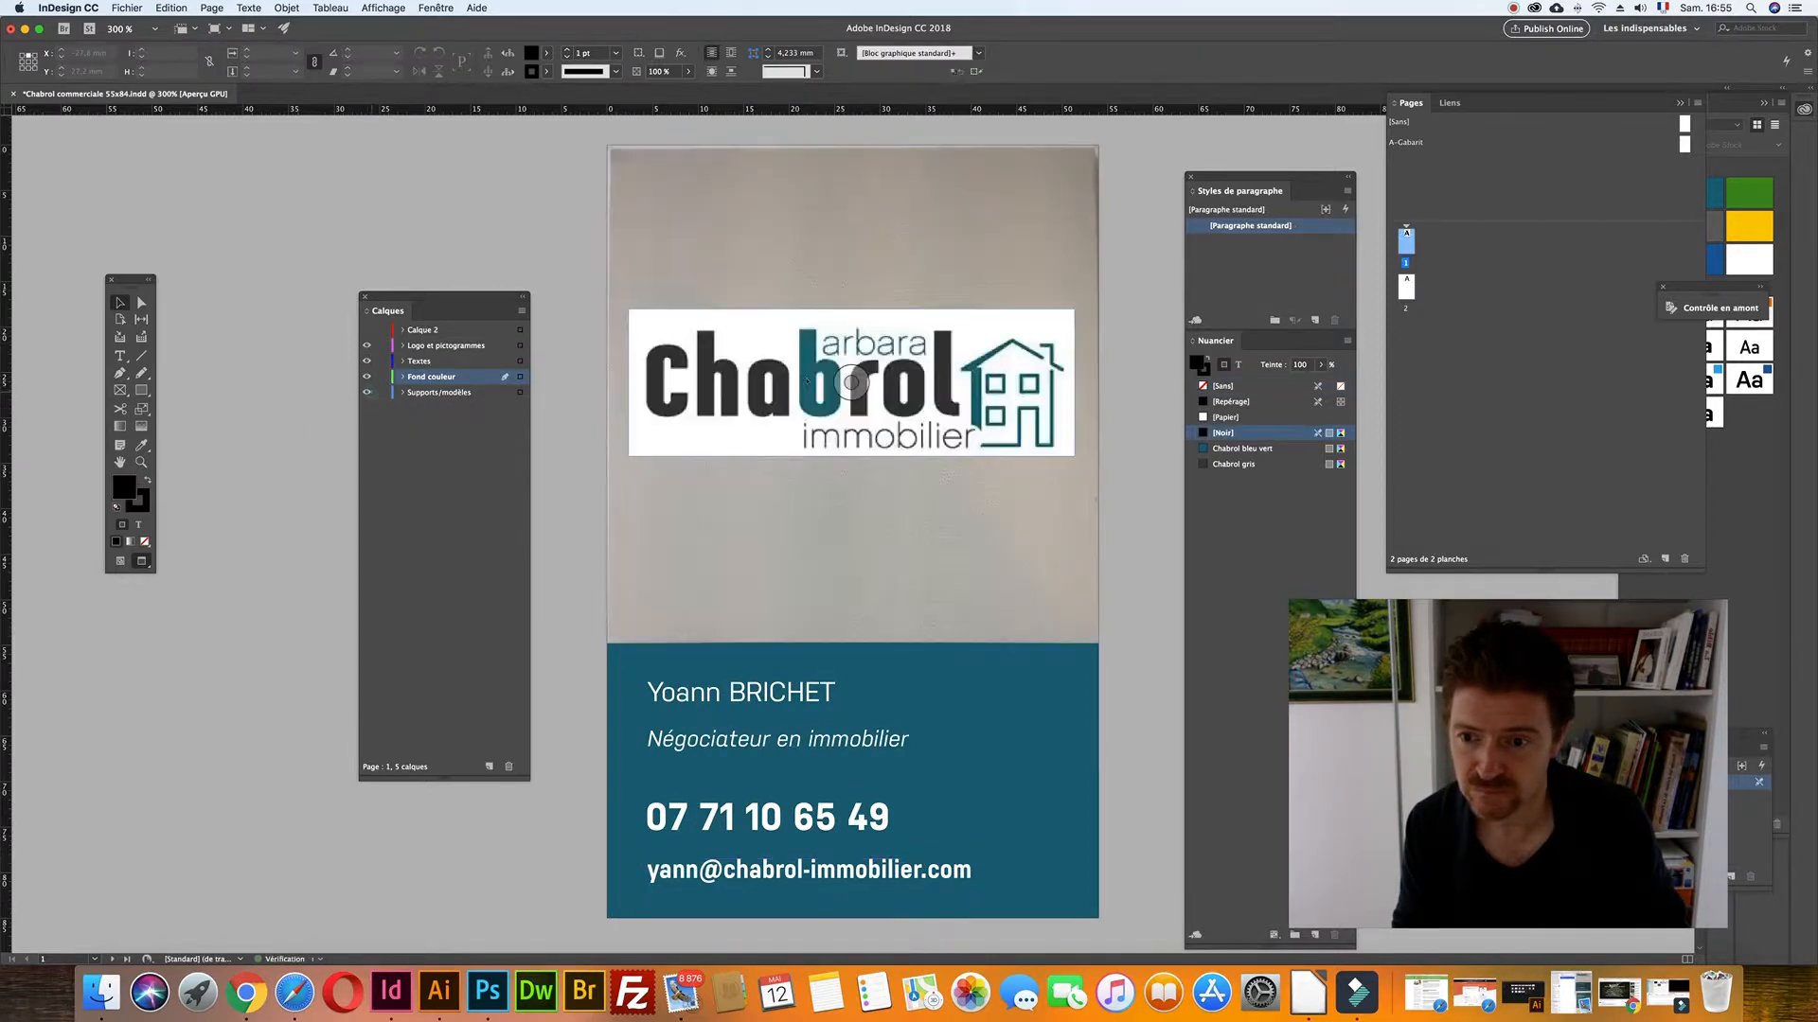
{"action": "left_click", "coordinate": [833, 398]}
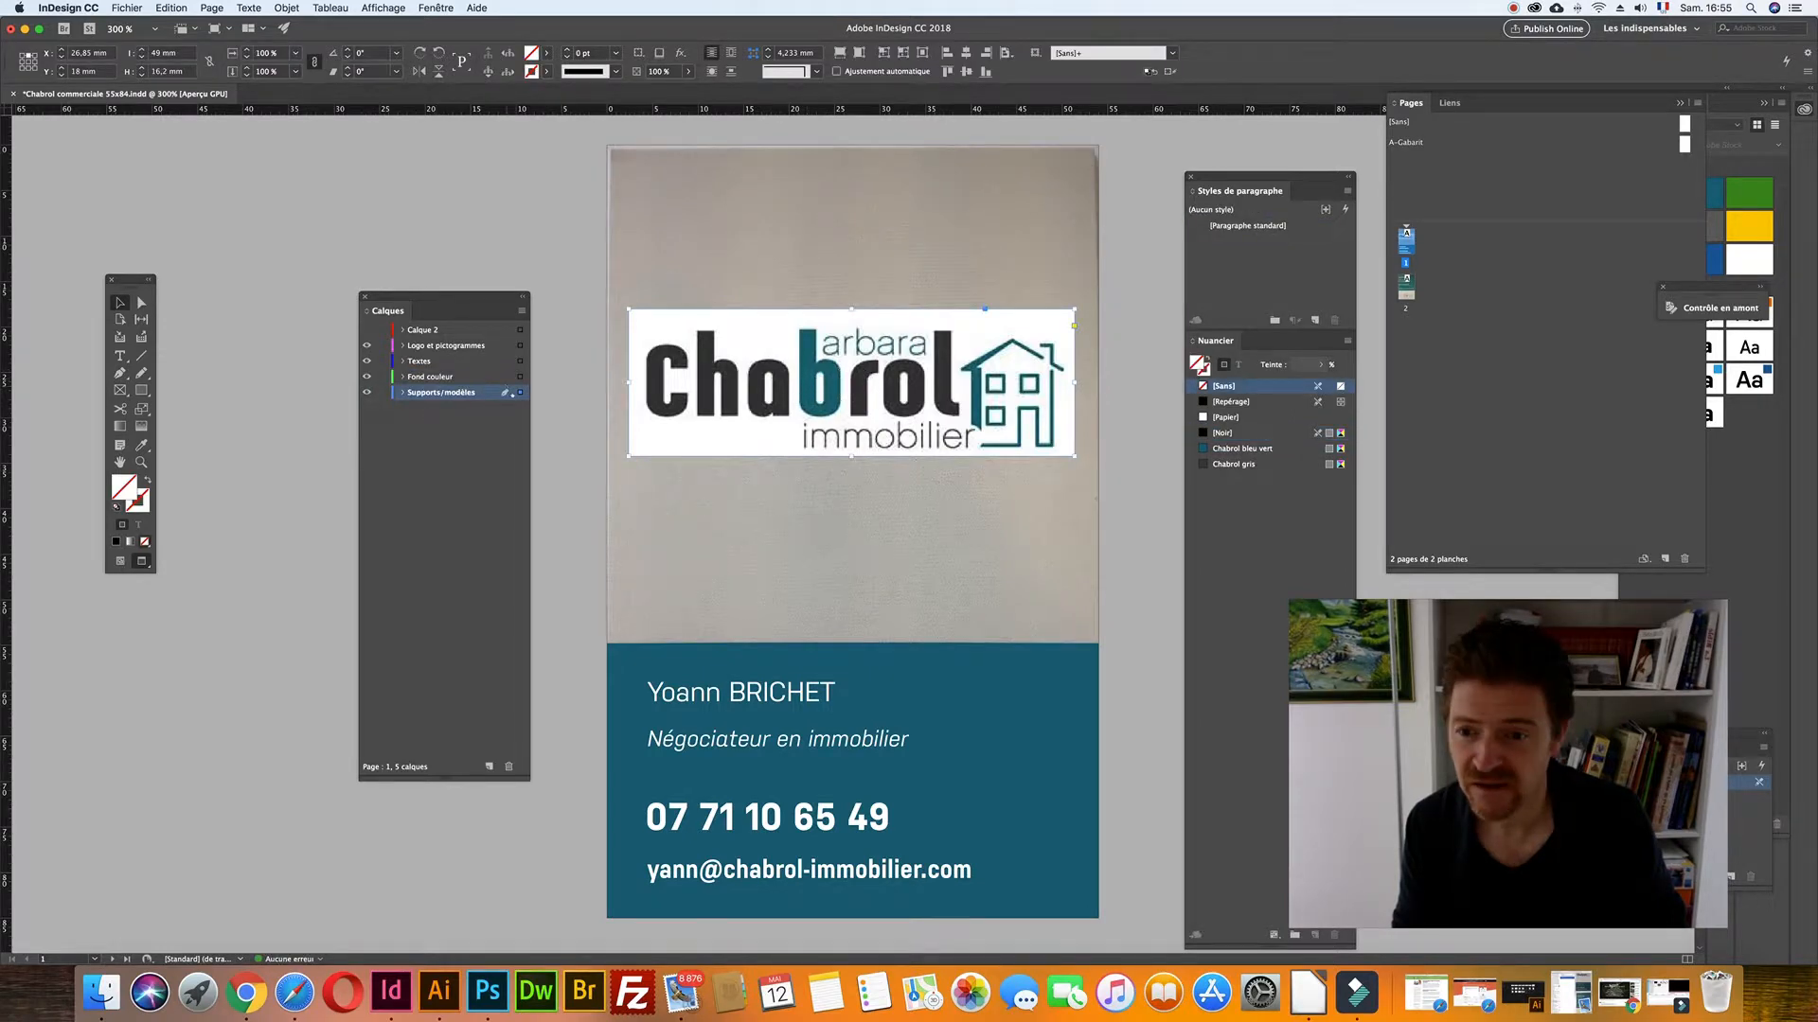
{"action": "left_click_drag", "start_coordinate": [519, 351], "coordinate": [520, 347]}
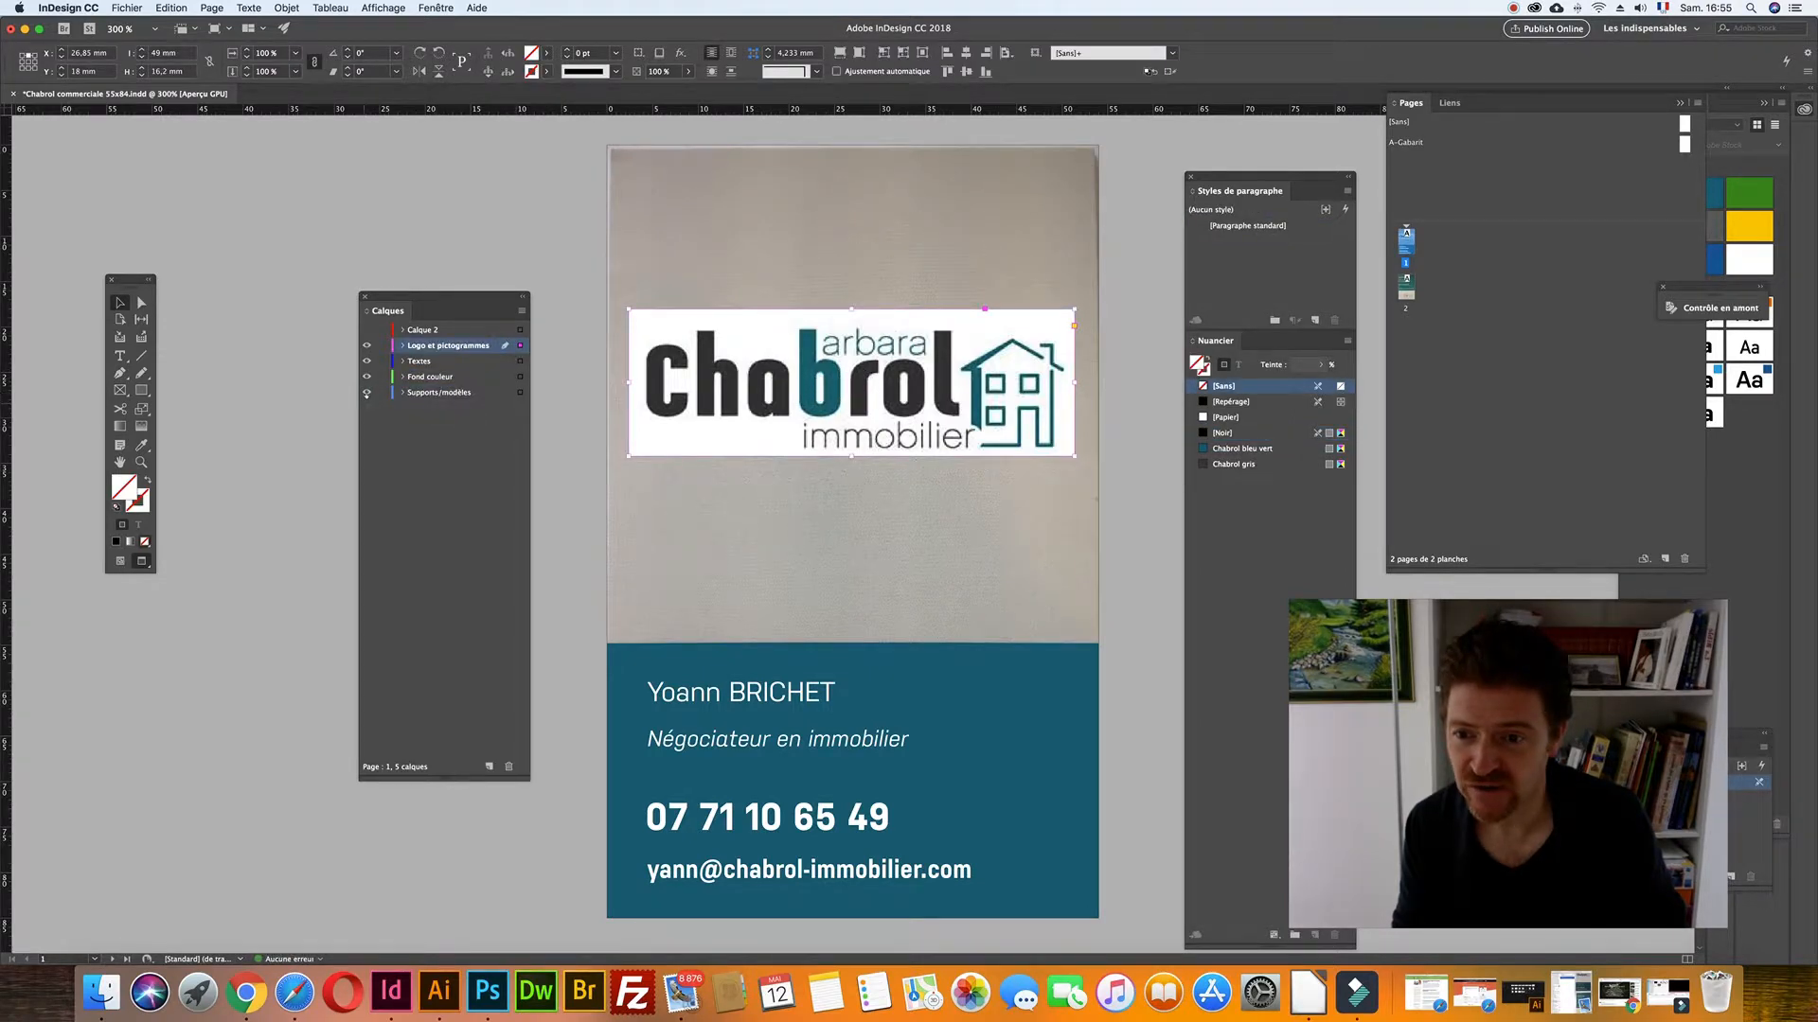
{"action": "left_click", "coordinate": [367, 392]}
{"action": "left_click", "coordinate": [448, 240]}
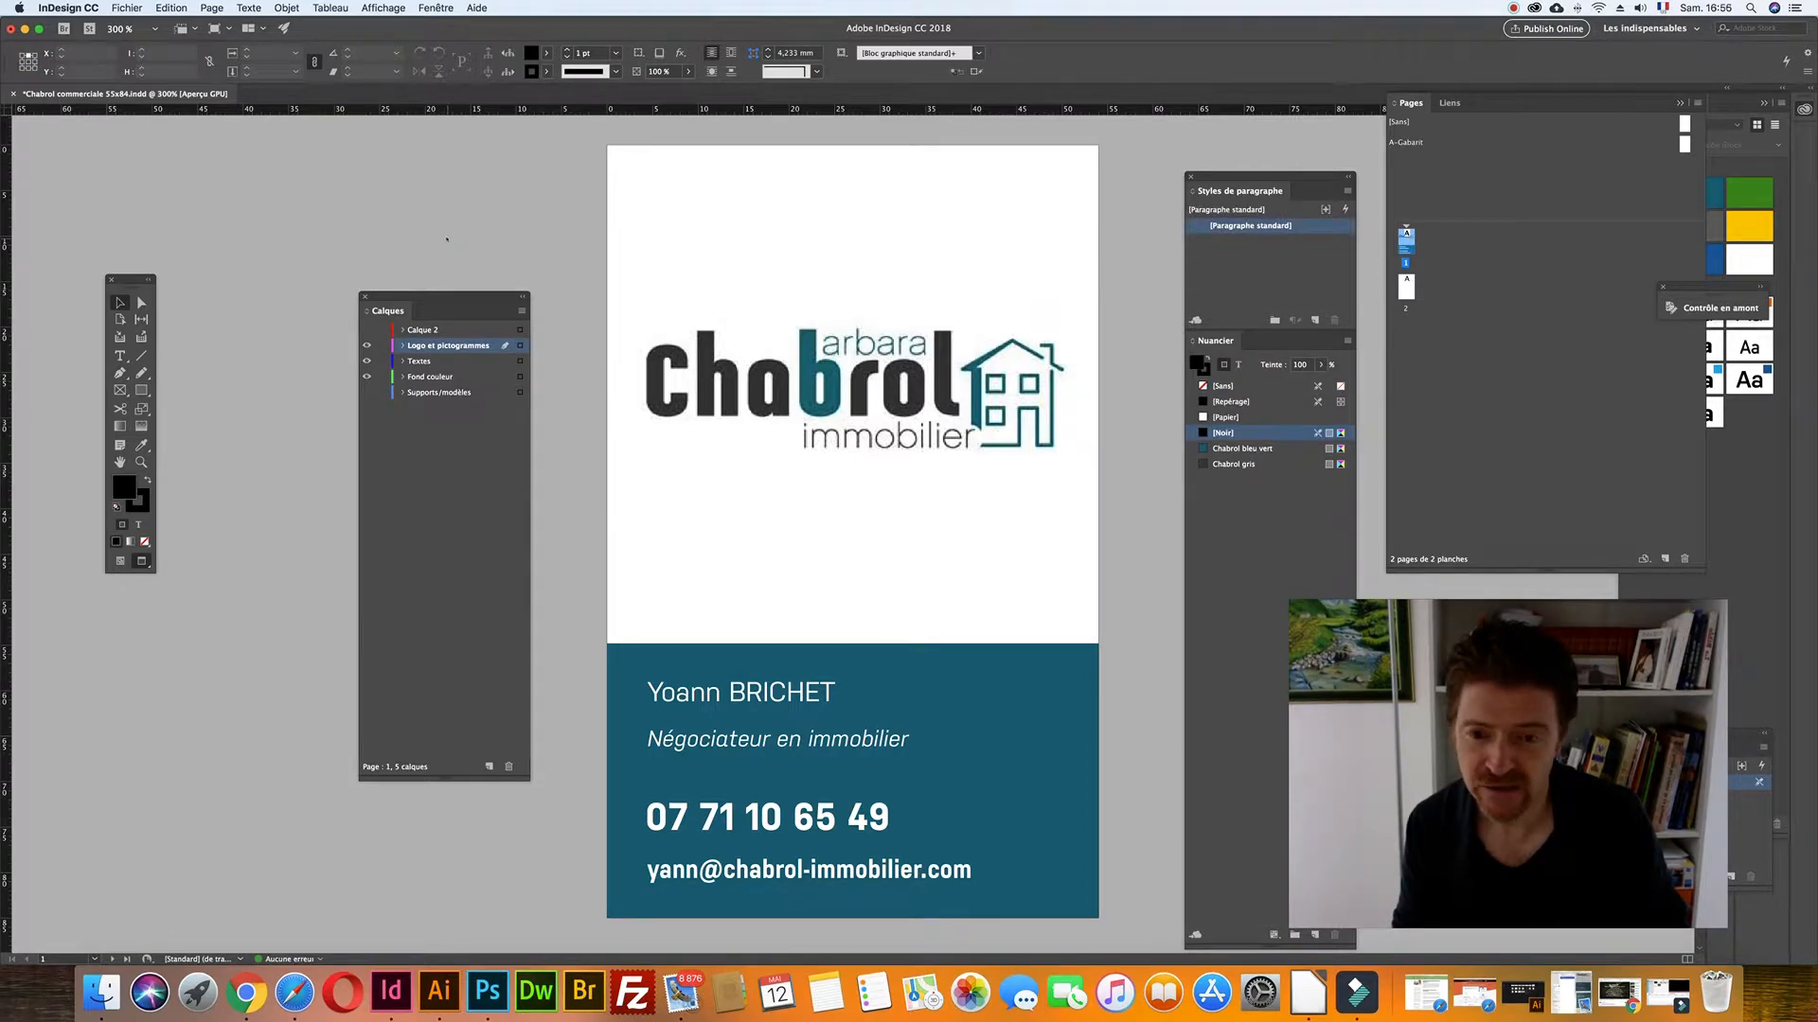
{"action": "key", "text": "super+s"}
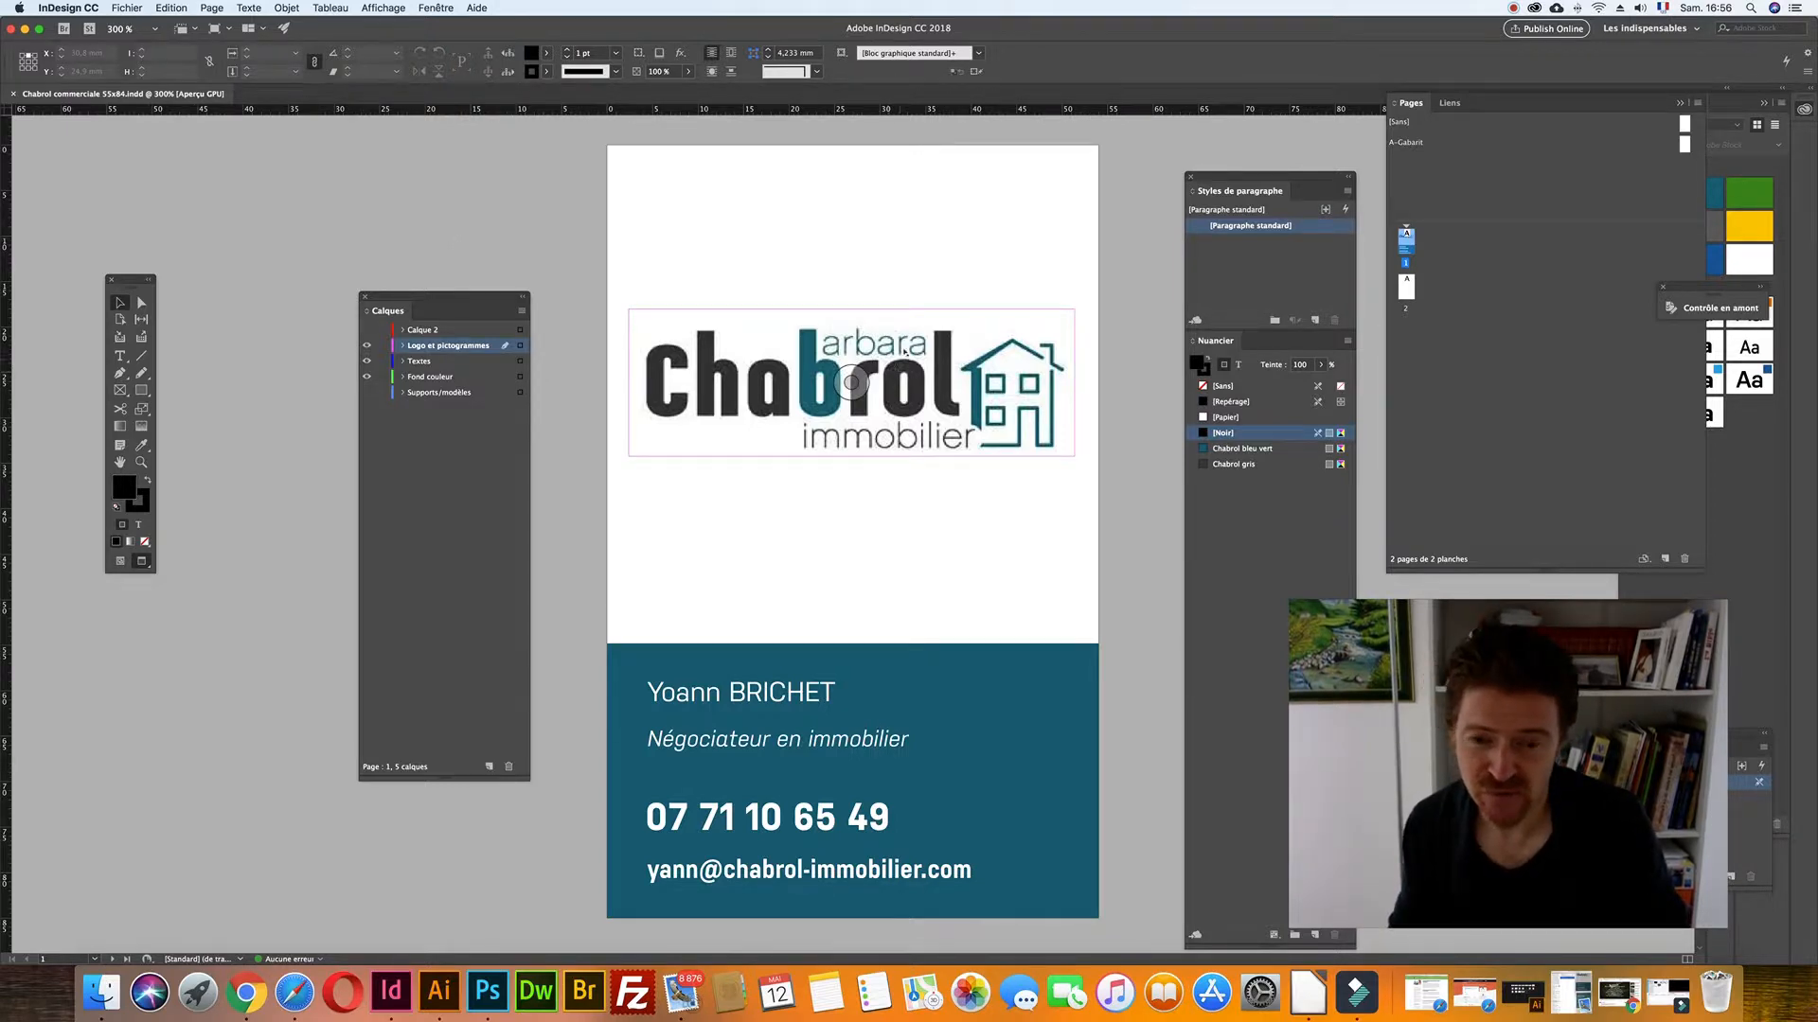
- Zoom and pan the view down to the teal contact block on page 1
{"action": "key", "text": "super+equal"}
{"action": "key", "text": "space"}
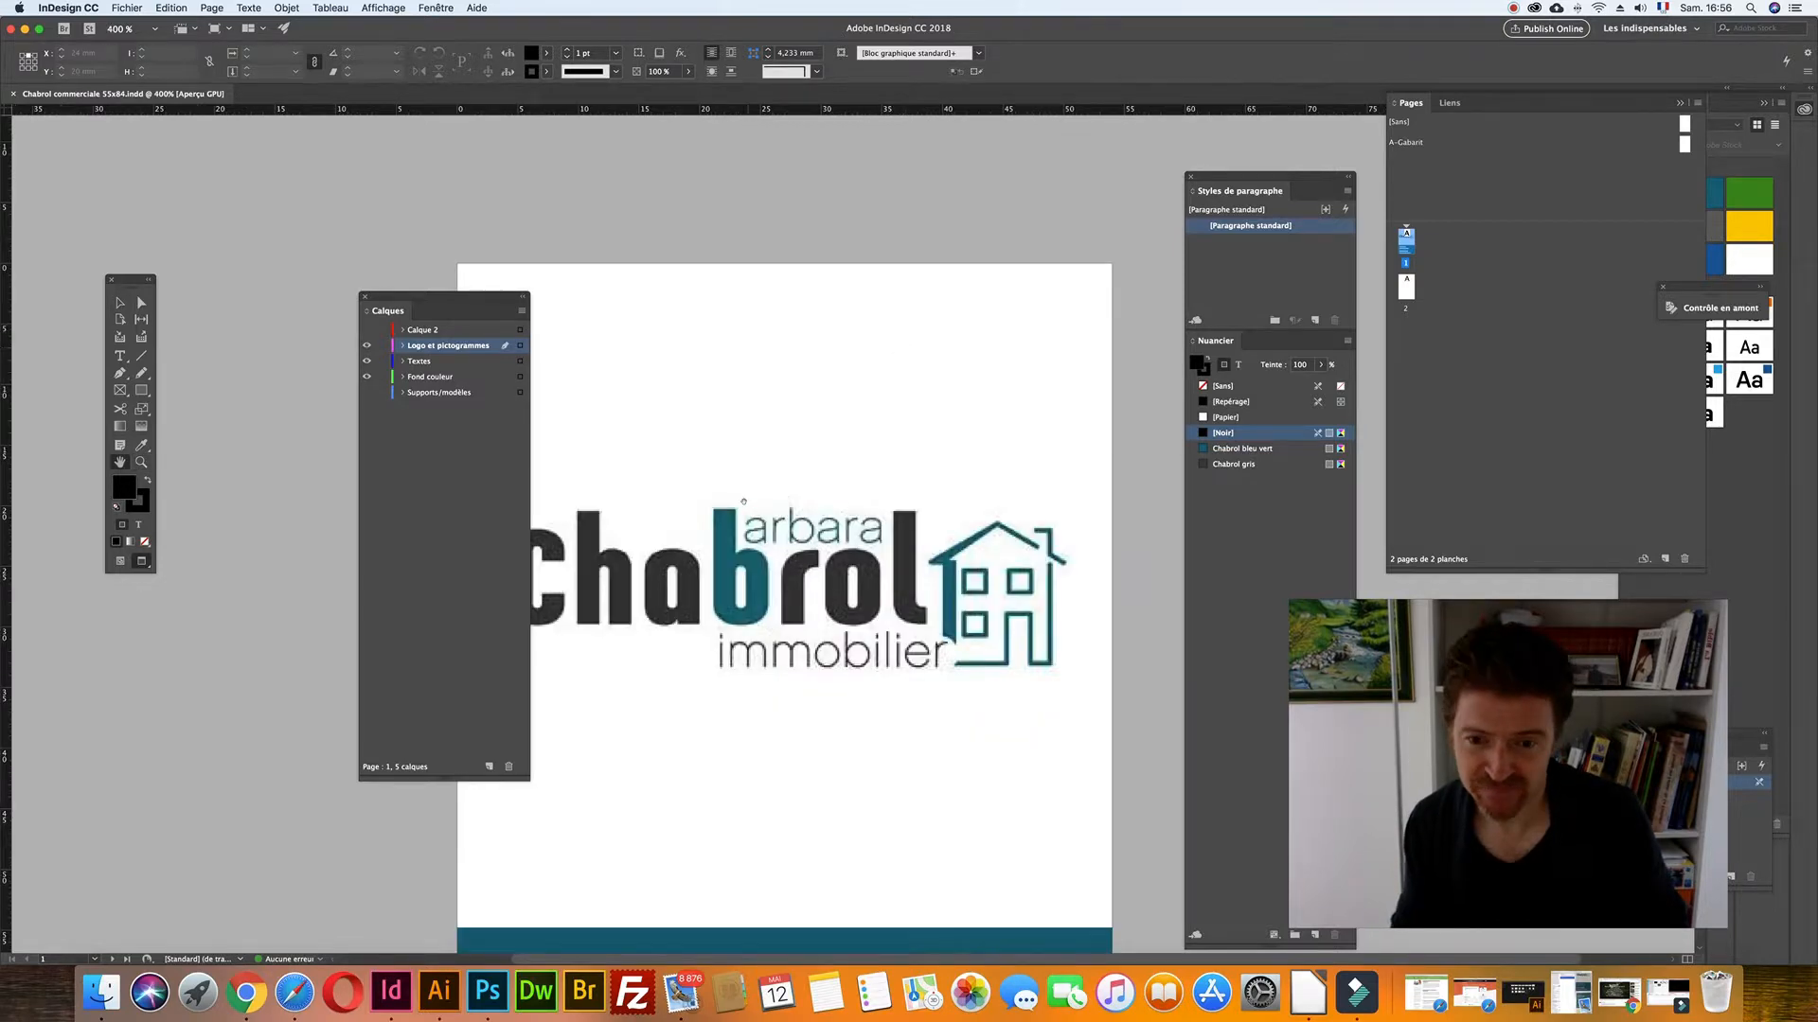
{"action": "key", "text": "super+minus"}
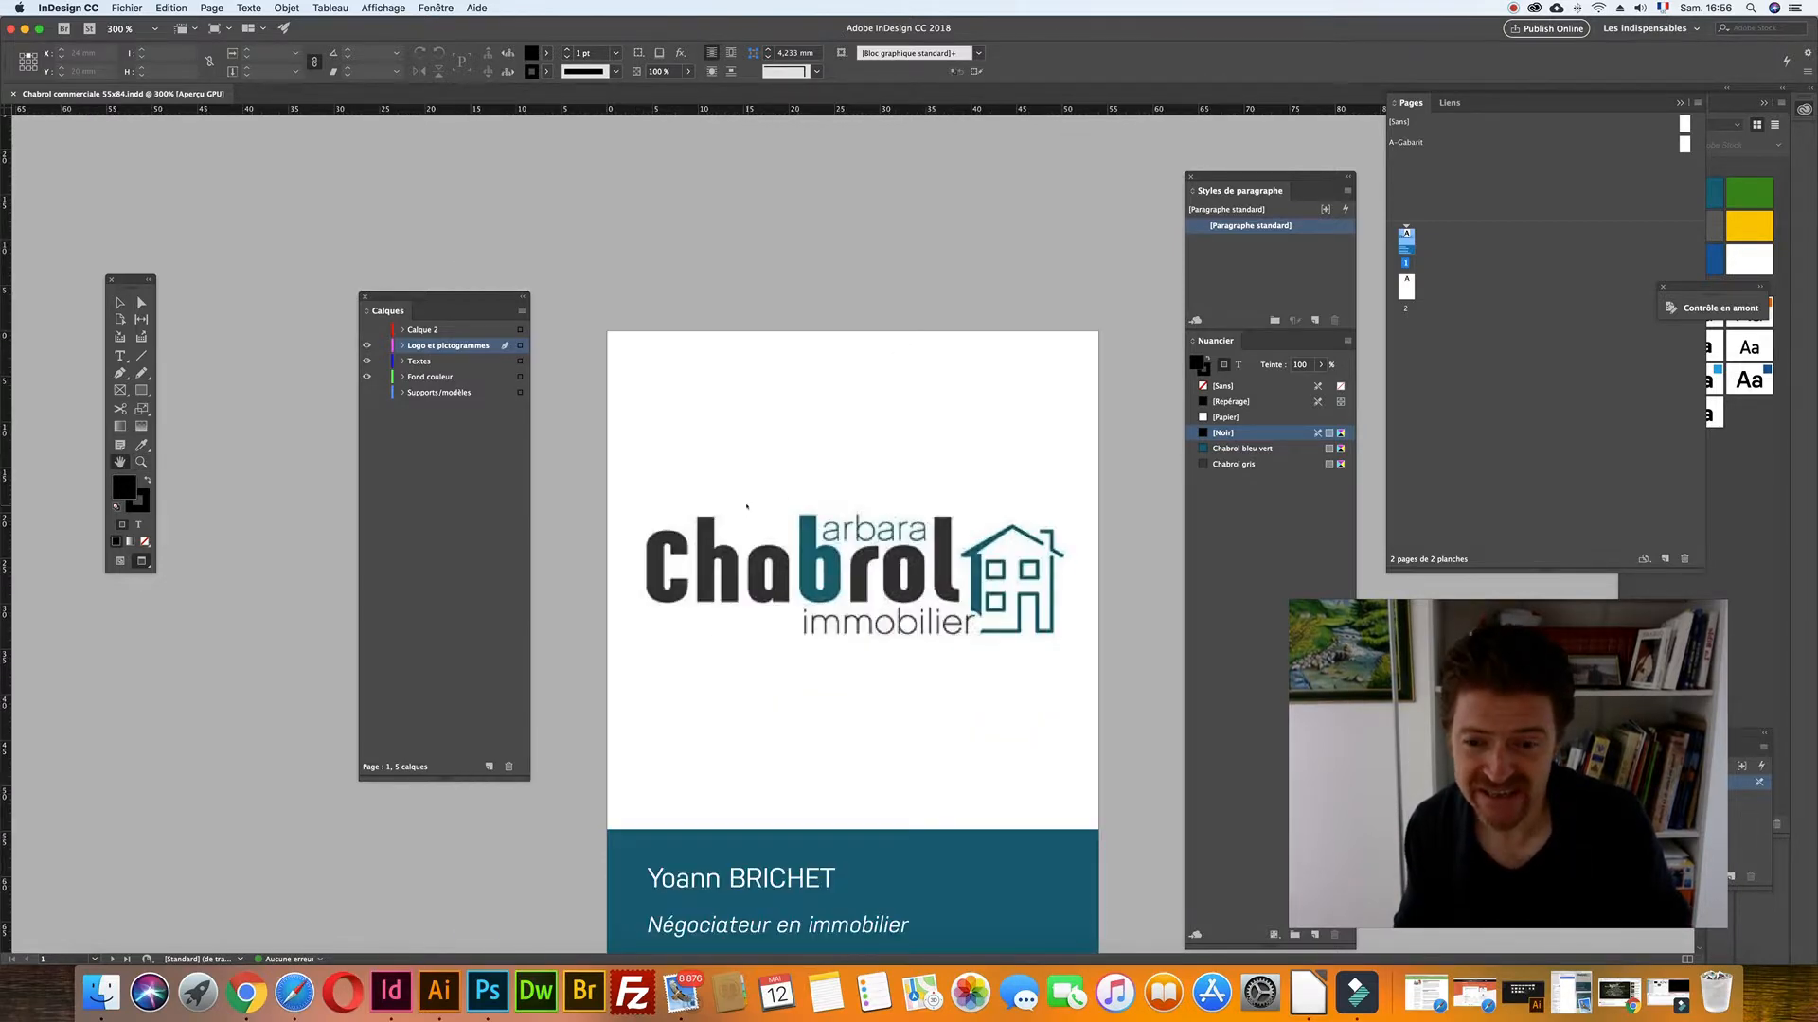
{"action": "key", "text": "super+equal"}
{"action": "key", "text": "space"}
{"action": "left_click_drag", "start_coordinate": [831, 528], "coordinate": [713, 484]}
{"action": "left_click_drag", "start_coordinate": [786, 547], "coordinate": [776, 521]}
{"action": "left_click_drag", "start_coordinate": [409, 295], "coordinate": [229, 268]}
{"action": "key", "text": "v"}
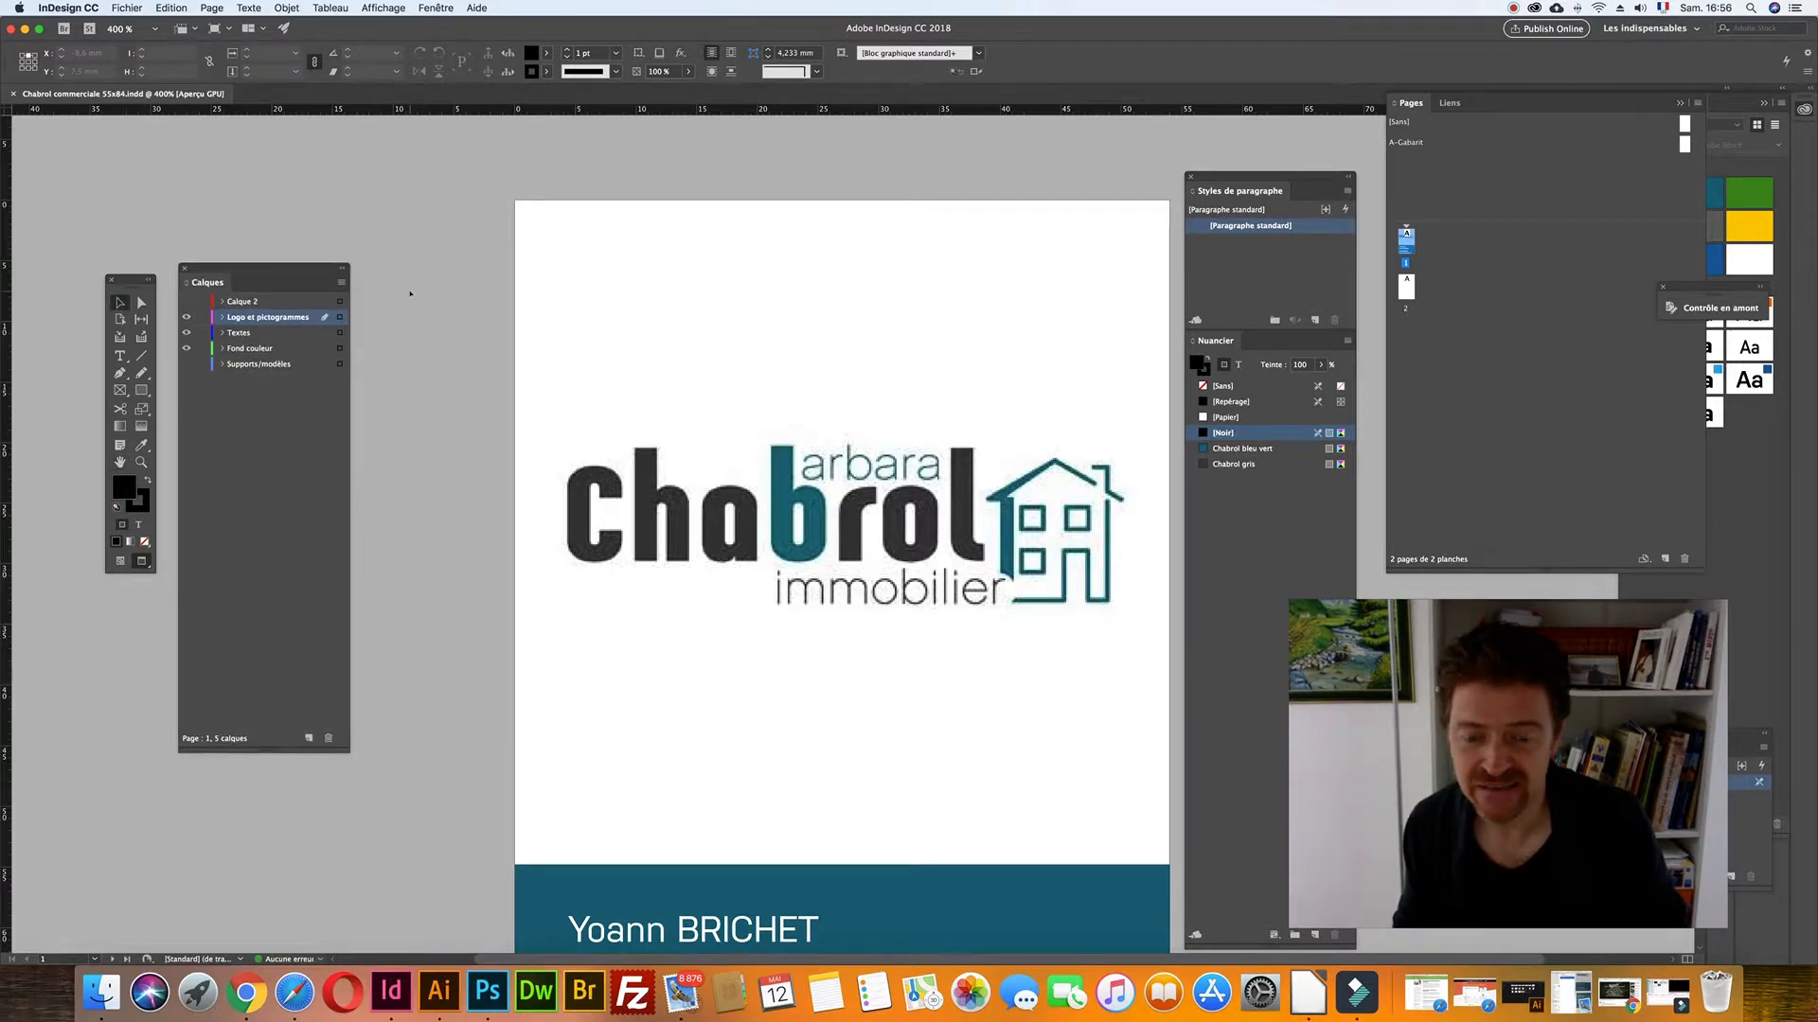
{"action": "key", "text": "super+minus"}
{"action": "scroll", "coordinate": [712, 548], "scroll_direction": "down", "scroll_amount": 10}
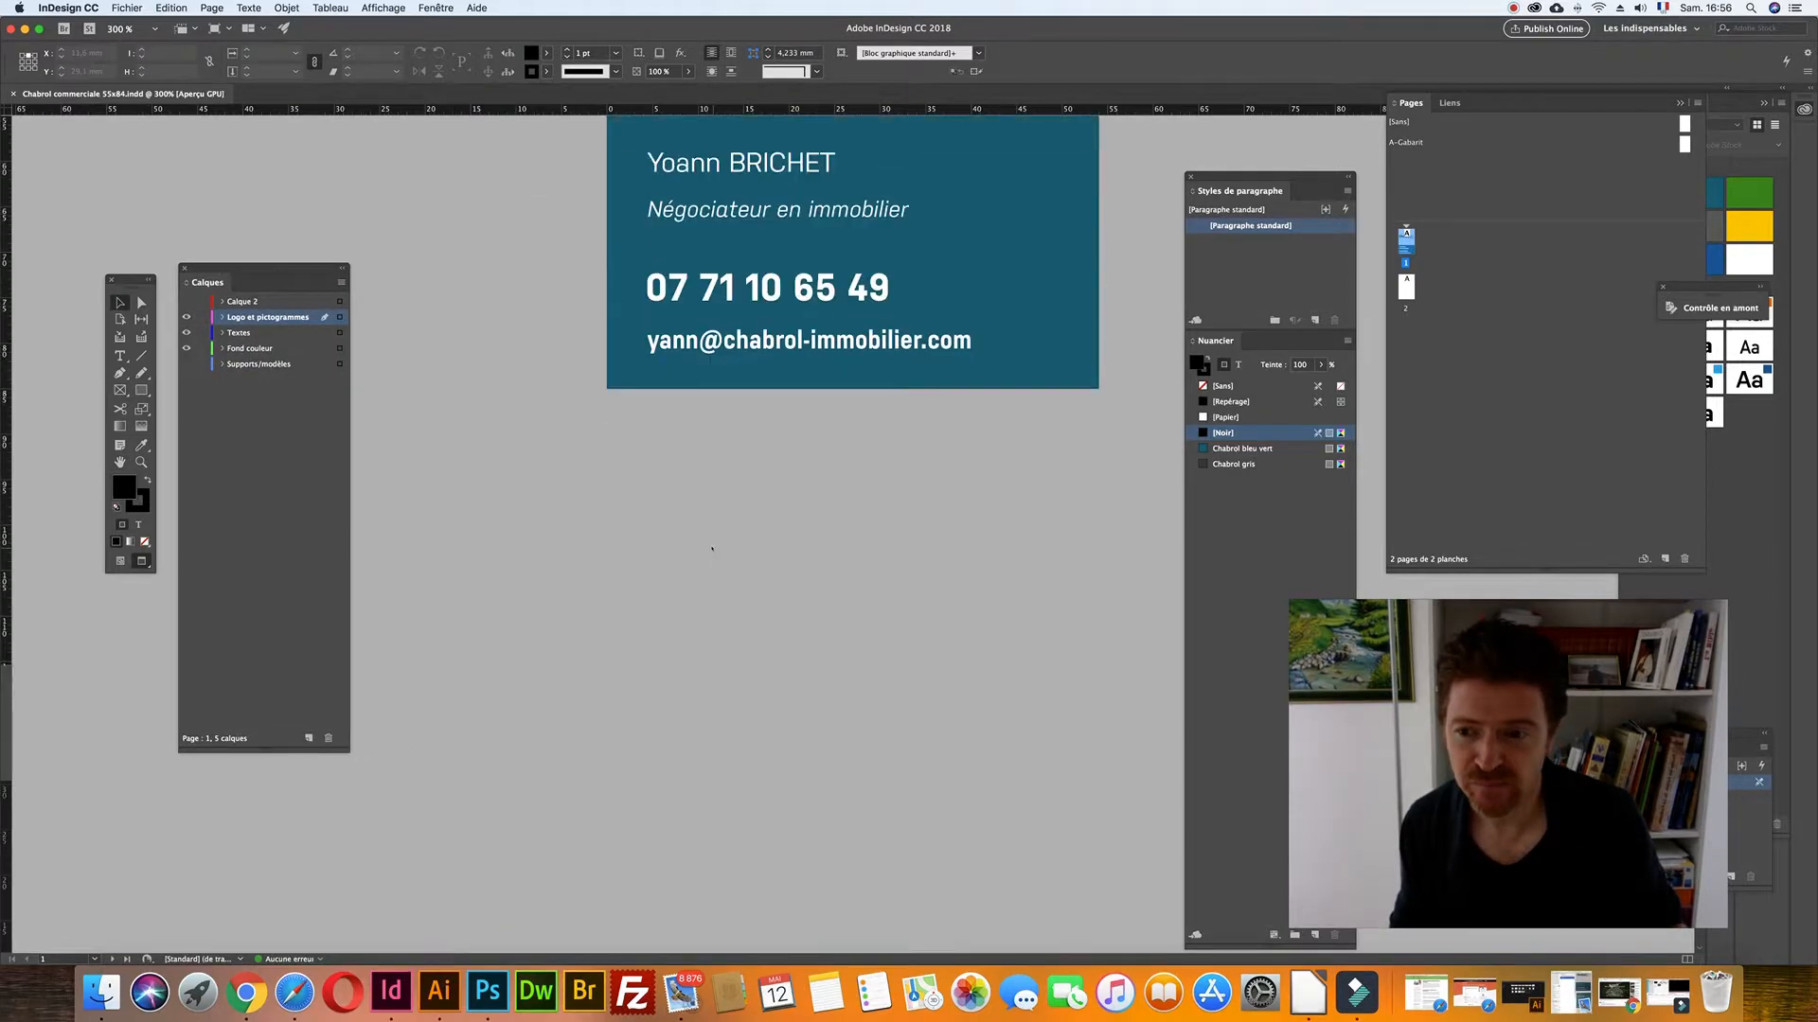
- Show page 2 with the Supports/modèles scan layer, then select the front's teal band
{"action": "double_click", "coordinate": [1406, 286]}
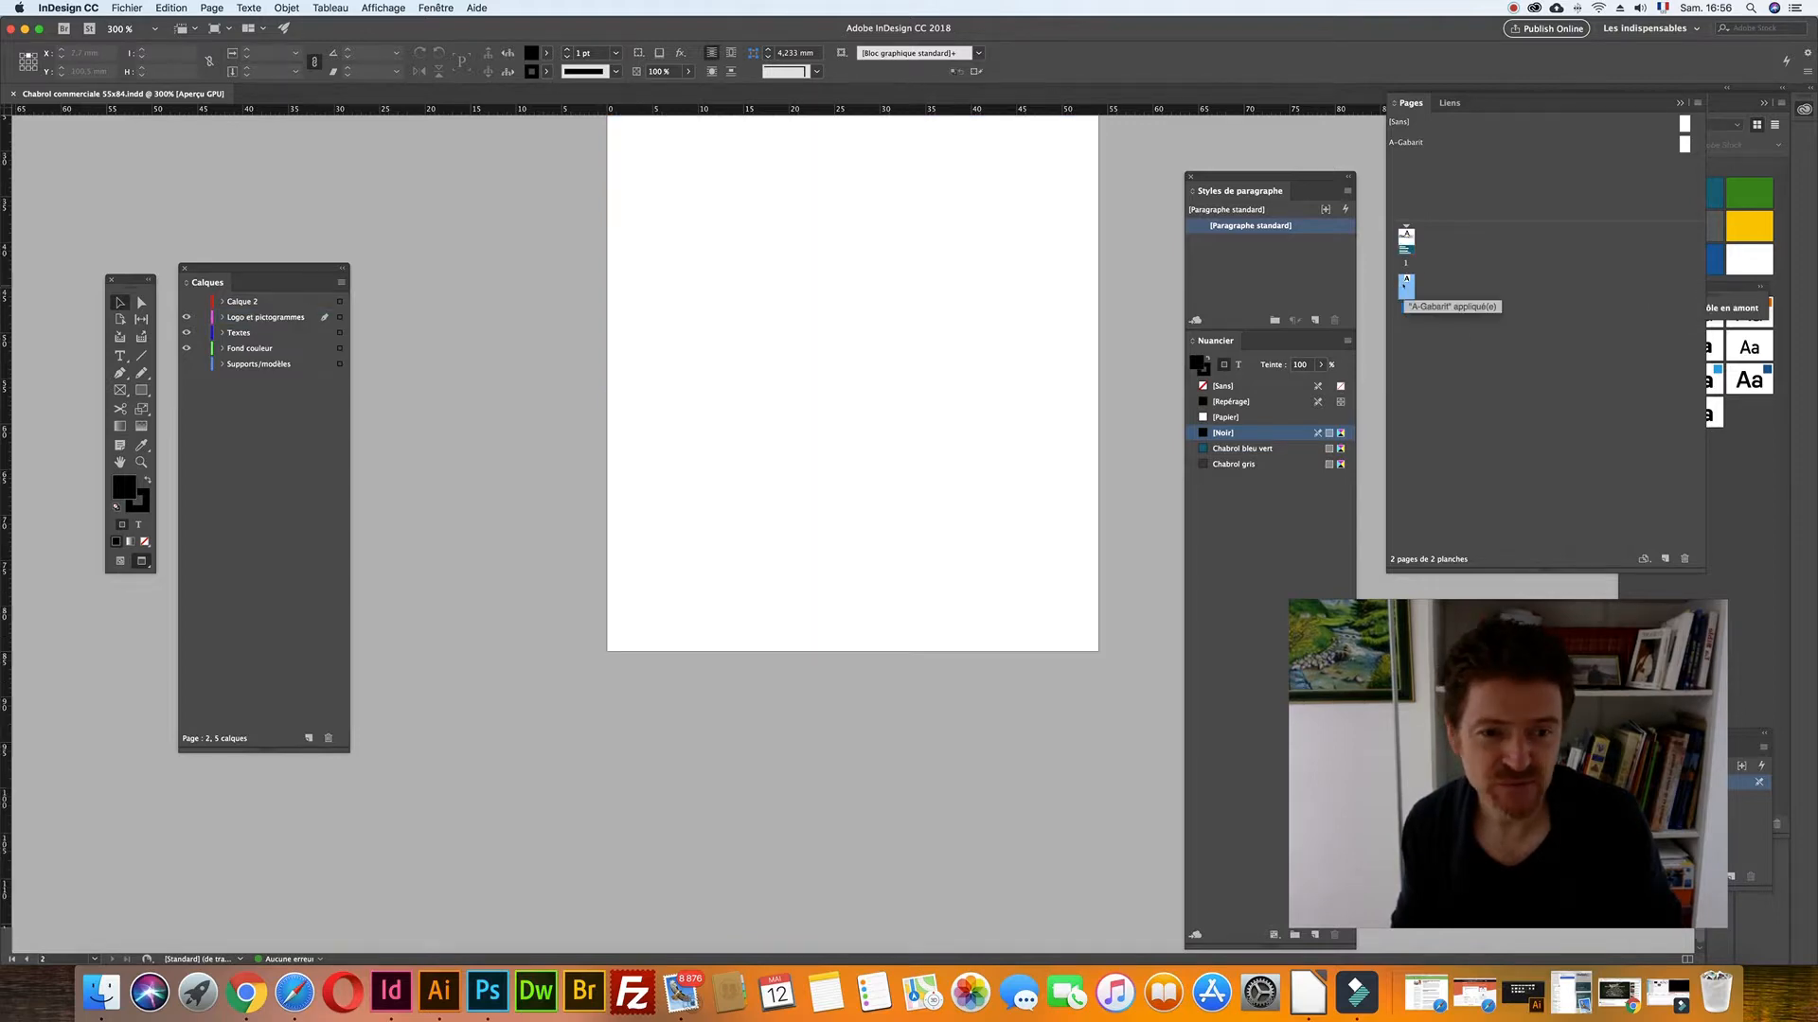
{"action": "left_click", "coordinate": [185, 363]}
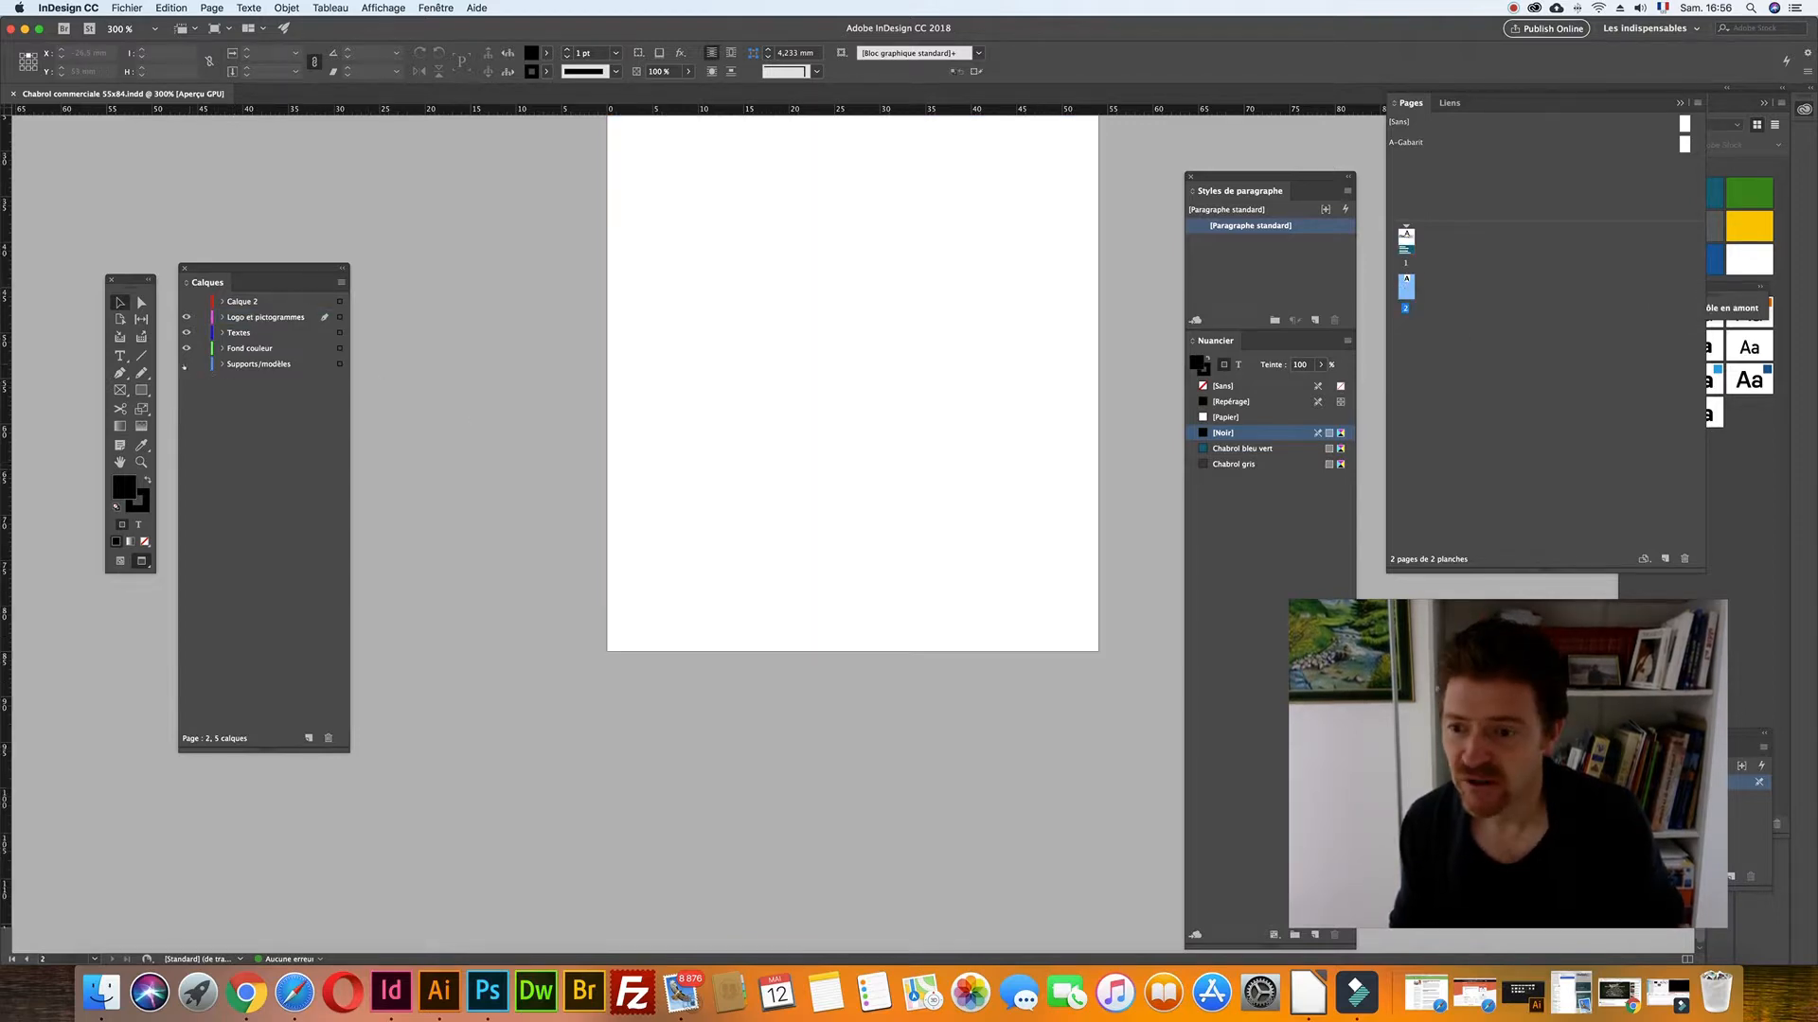
{"action": "key", "text": "space"}
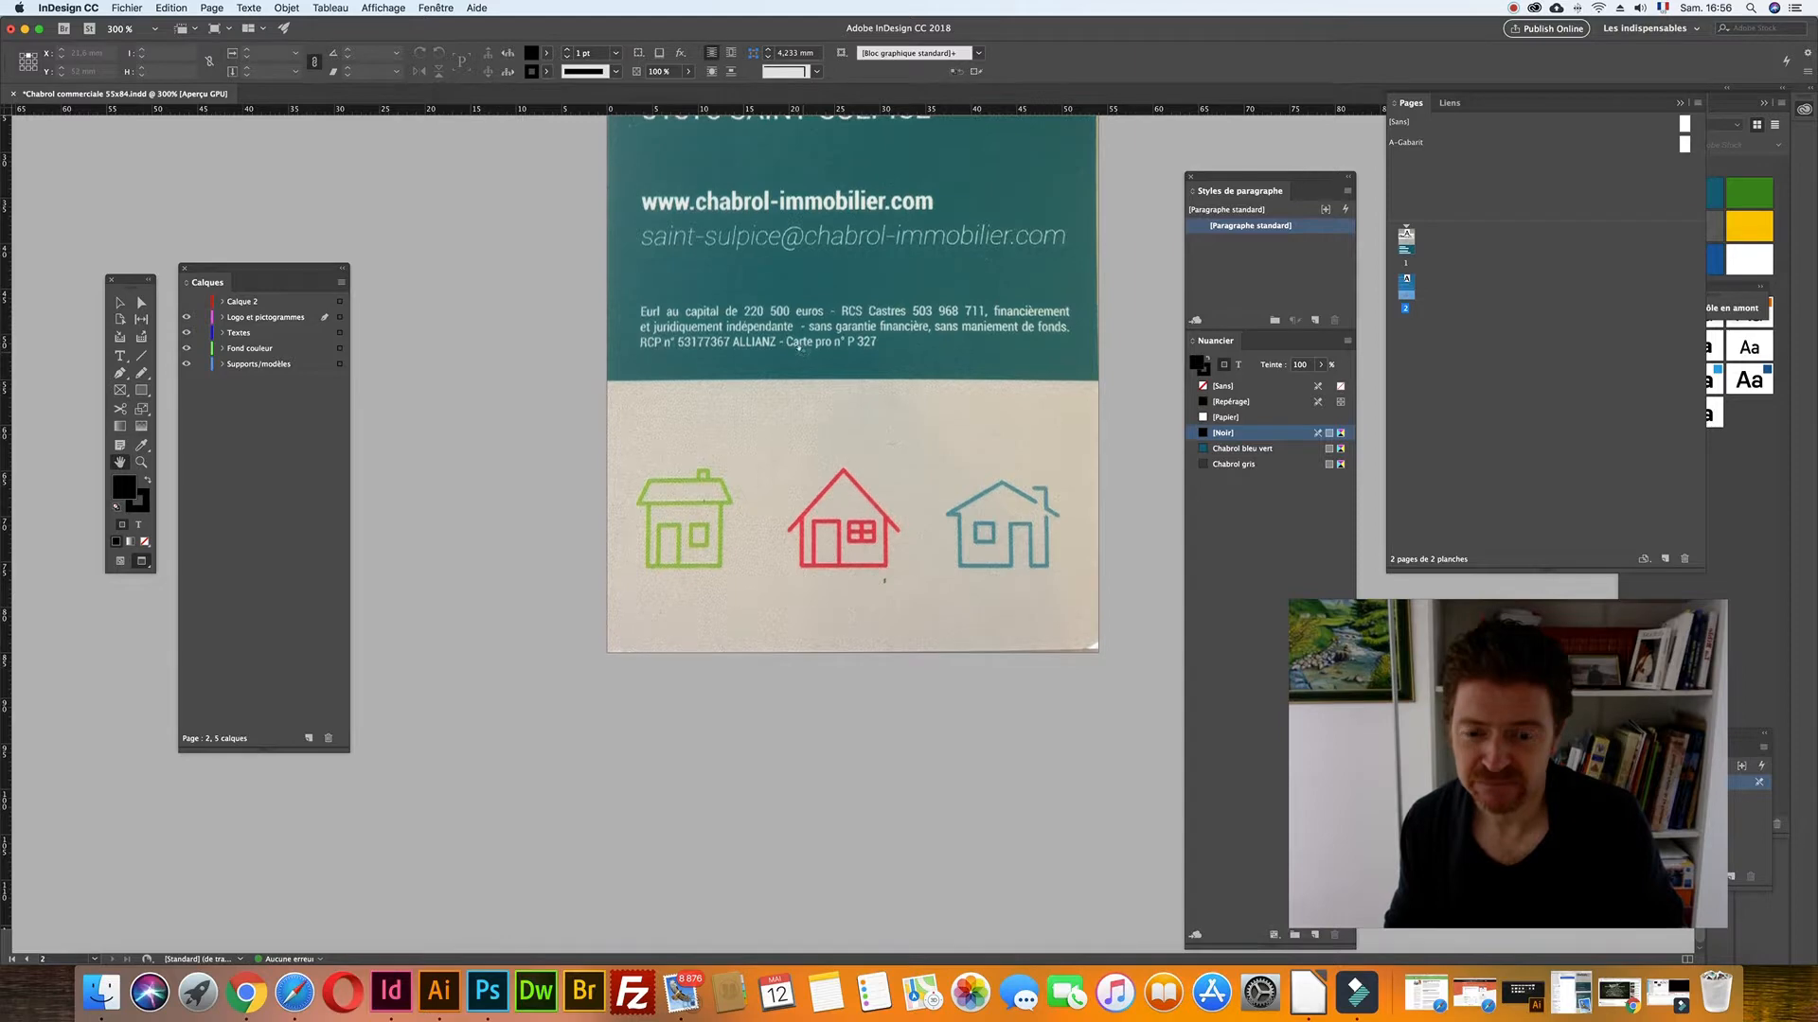
{"action": "scroll", "coordinate": [852, 530], "scroll_direction": "up", "scroll_amount": 7}
{"action": "scroll", "coordinate": [823, 587], "scroll_direction": "up", "scroll_amount": 12}
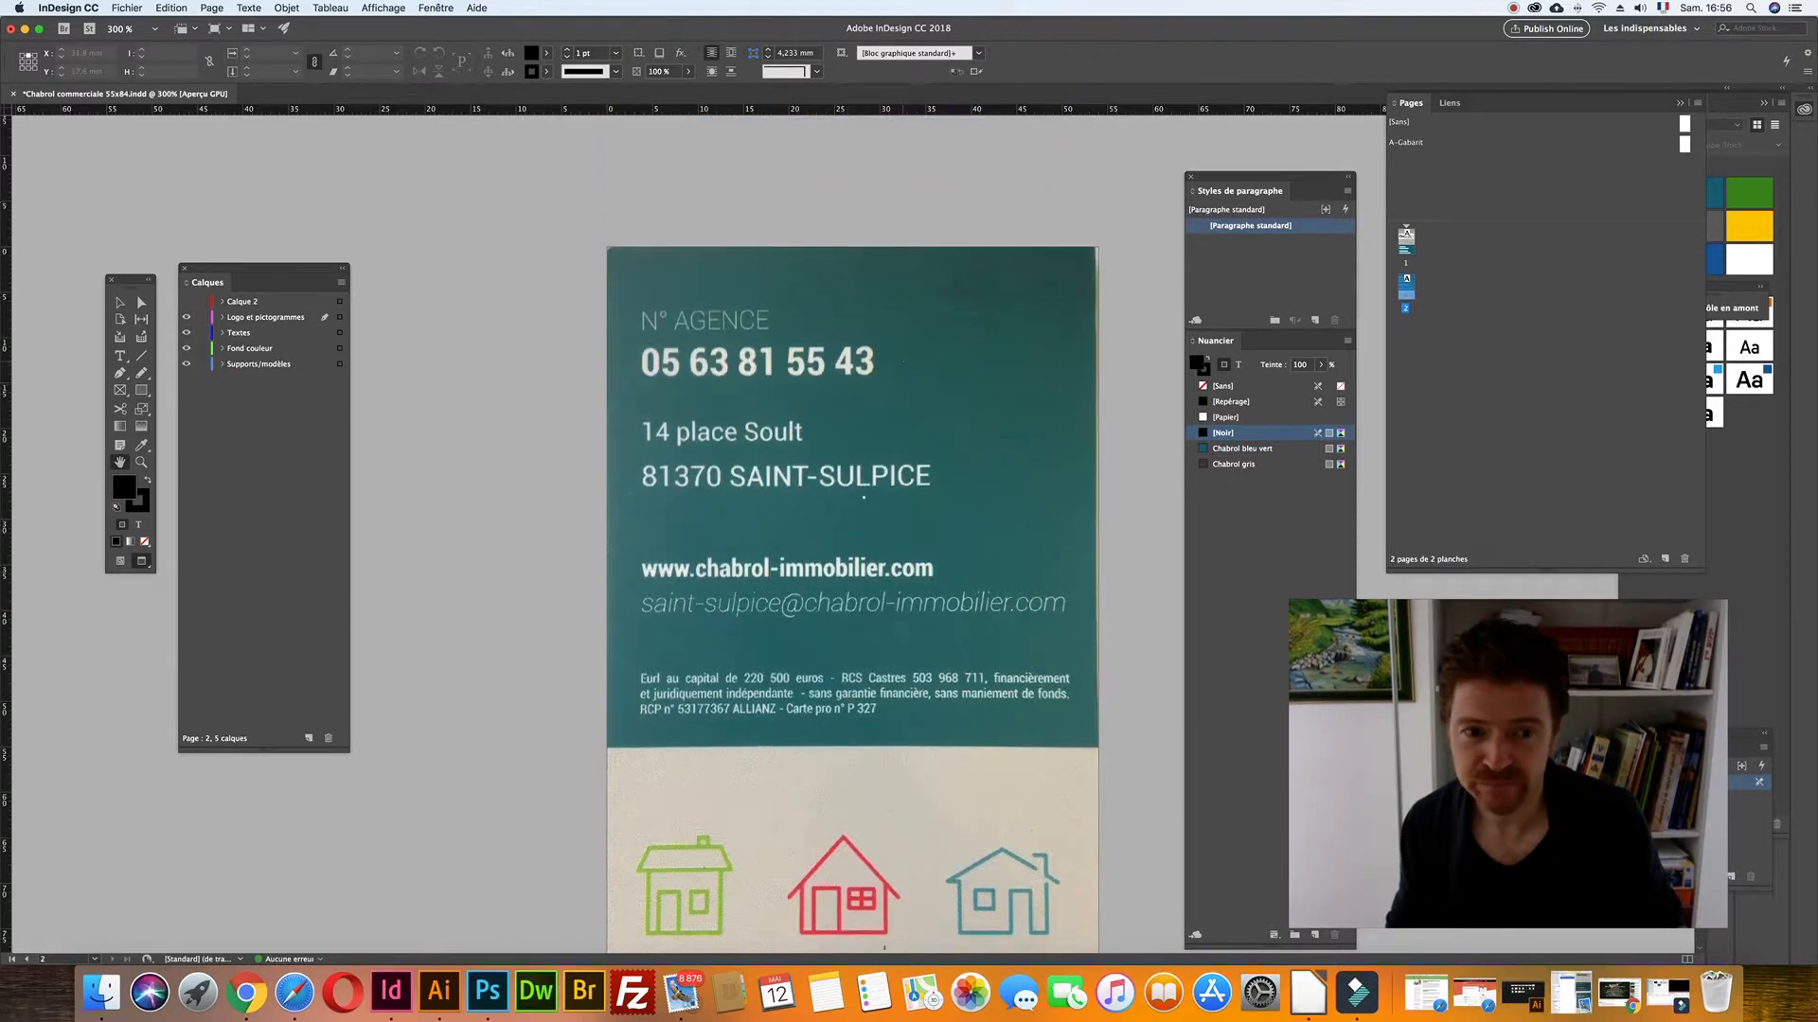
{"action": "scroll", "coordinate": [891, 646], "scroll_direction": "up", "scroll_amount": 6}
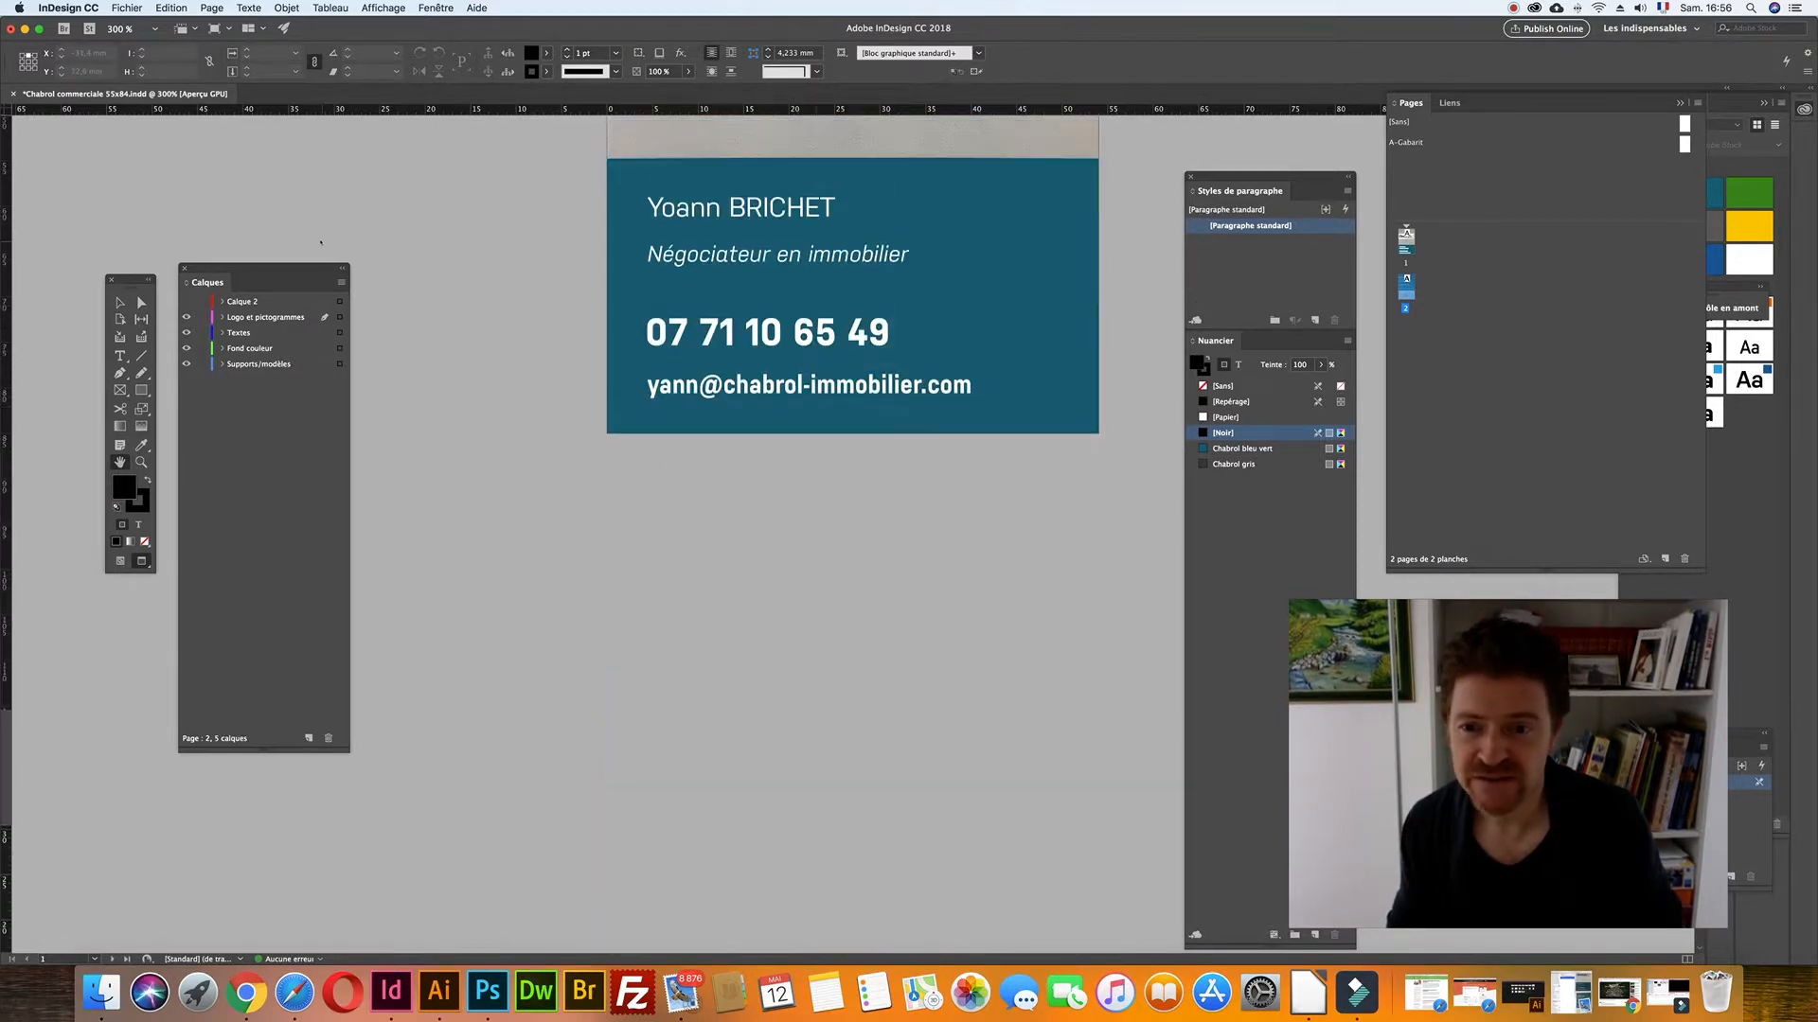
{"action": "key", "text": "v"}
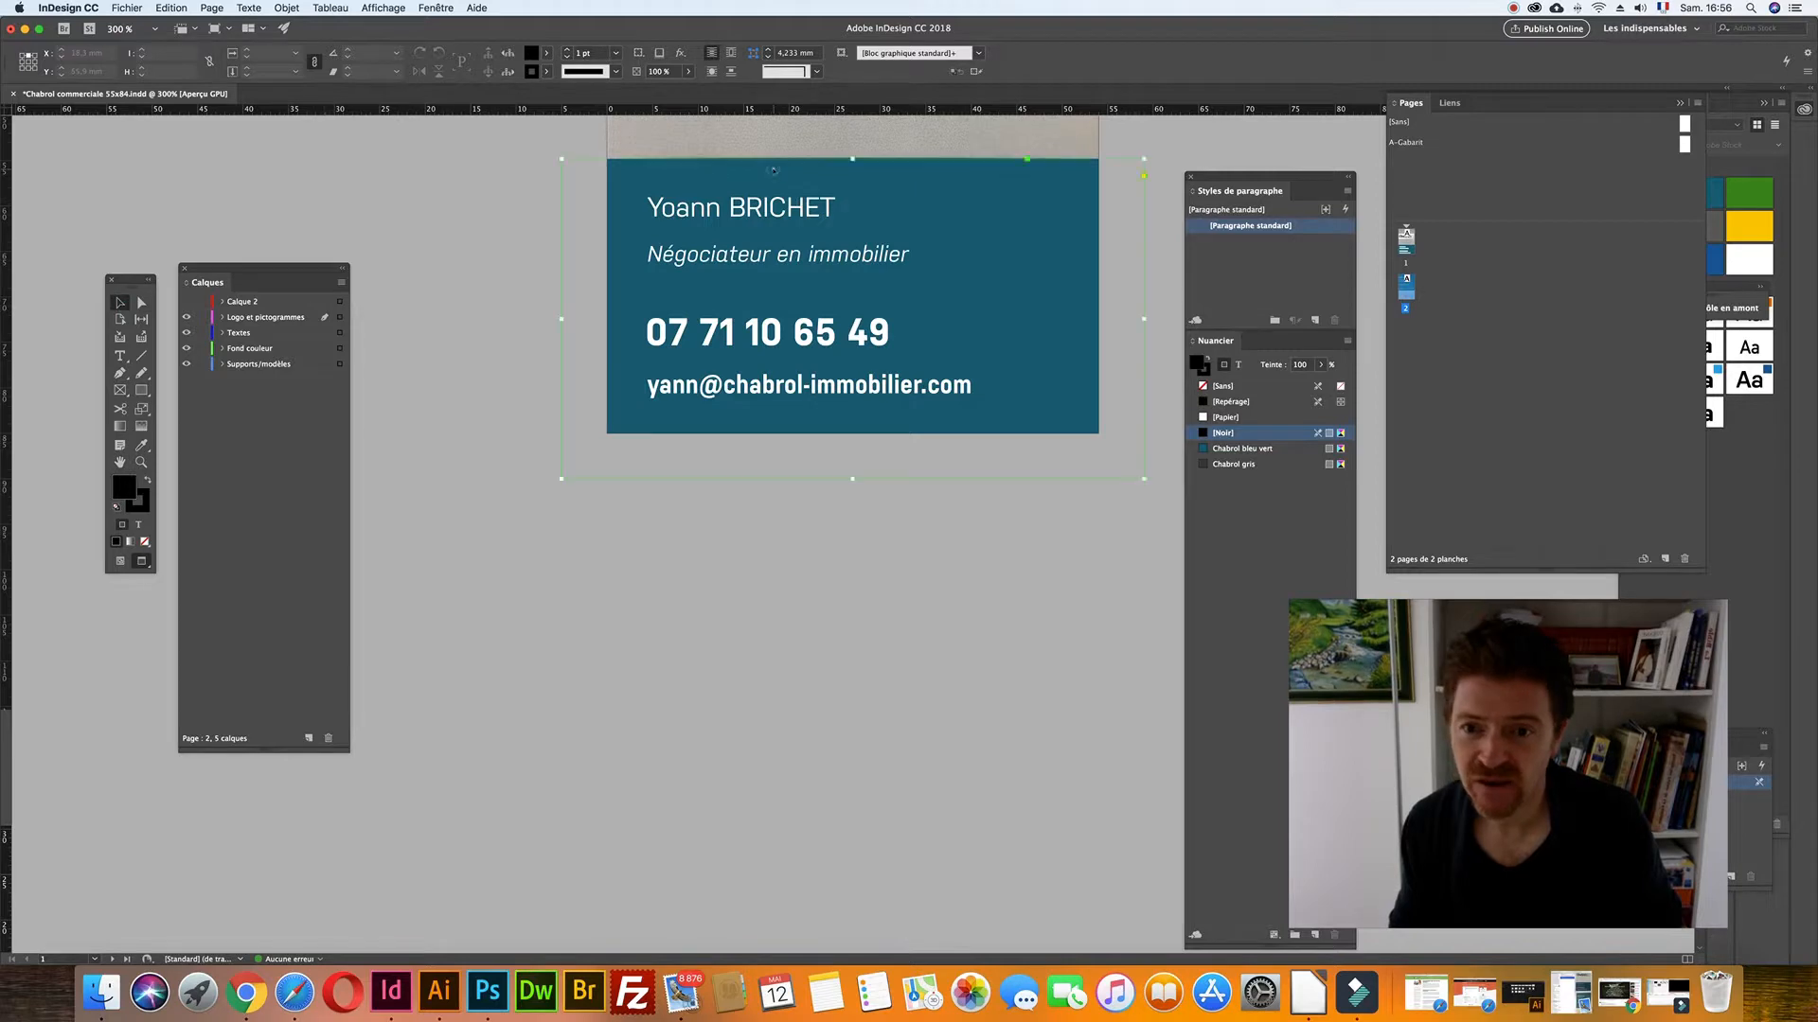
{"action": "left_click", "coordinate": [773, 170]}
{"action": "scroll", "coordinate": [833, 386], "scroll_direction": "down", "scroll_amount": 15}
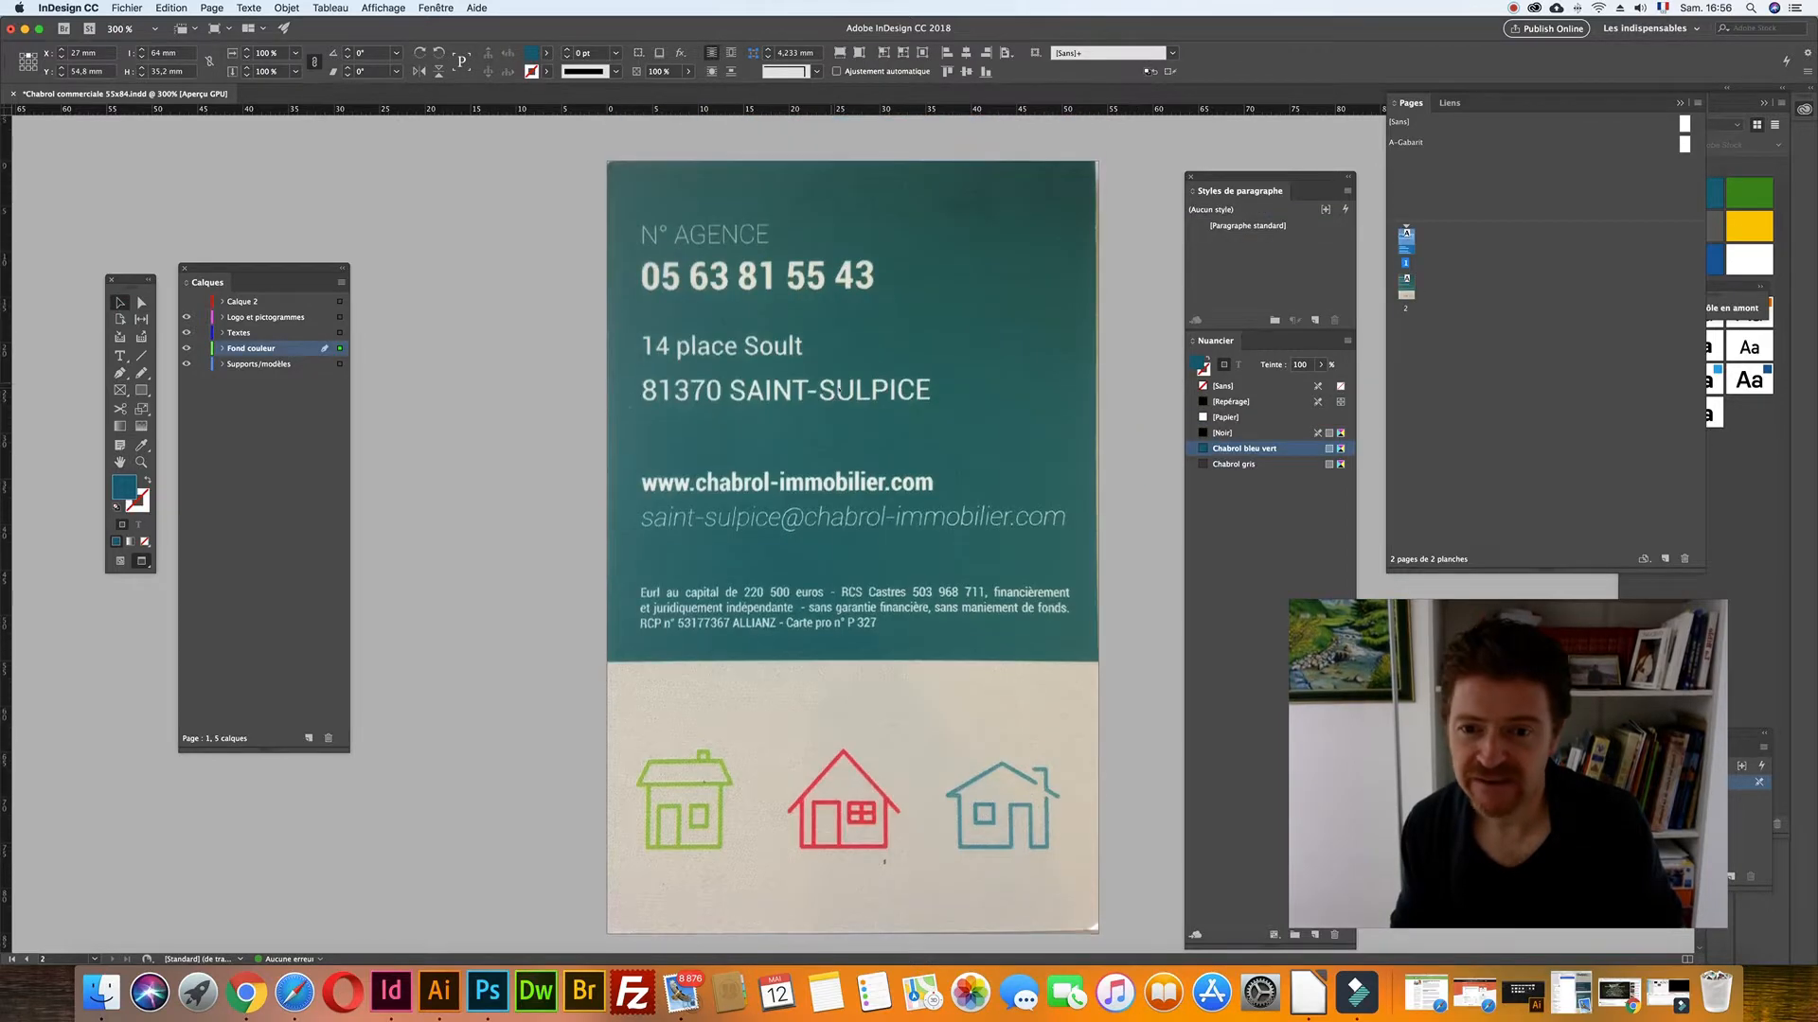
- Paste the teal band onto page 2, stretch it over the scan's upper band, then hide Fond couleur
{"action": "left_click", "coordinate": [219, 28]}
{"action": "left_click", "coordinate": [242, 53]}
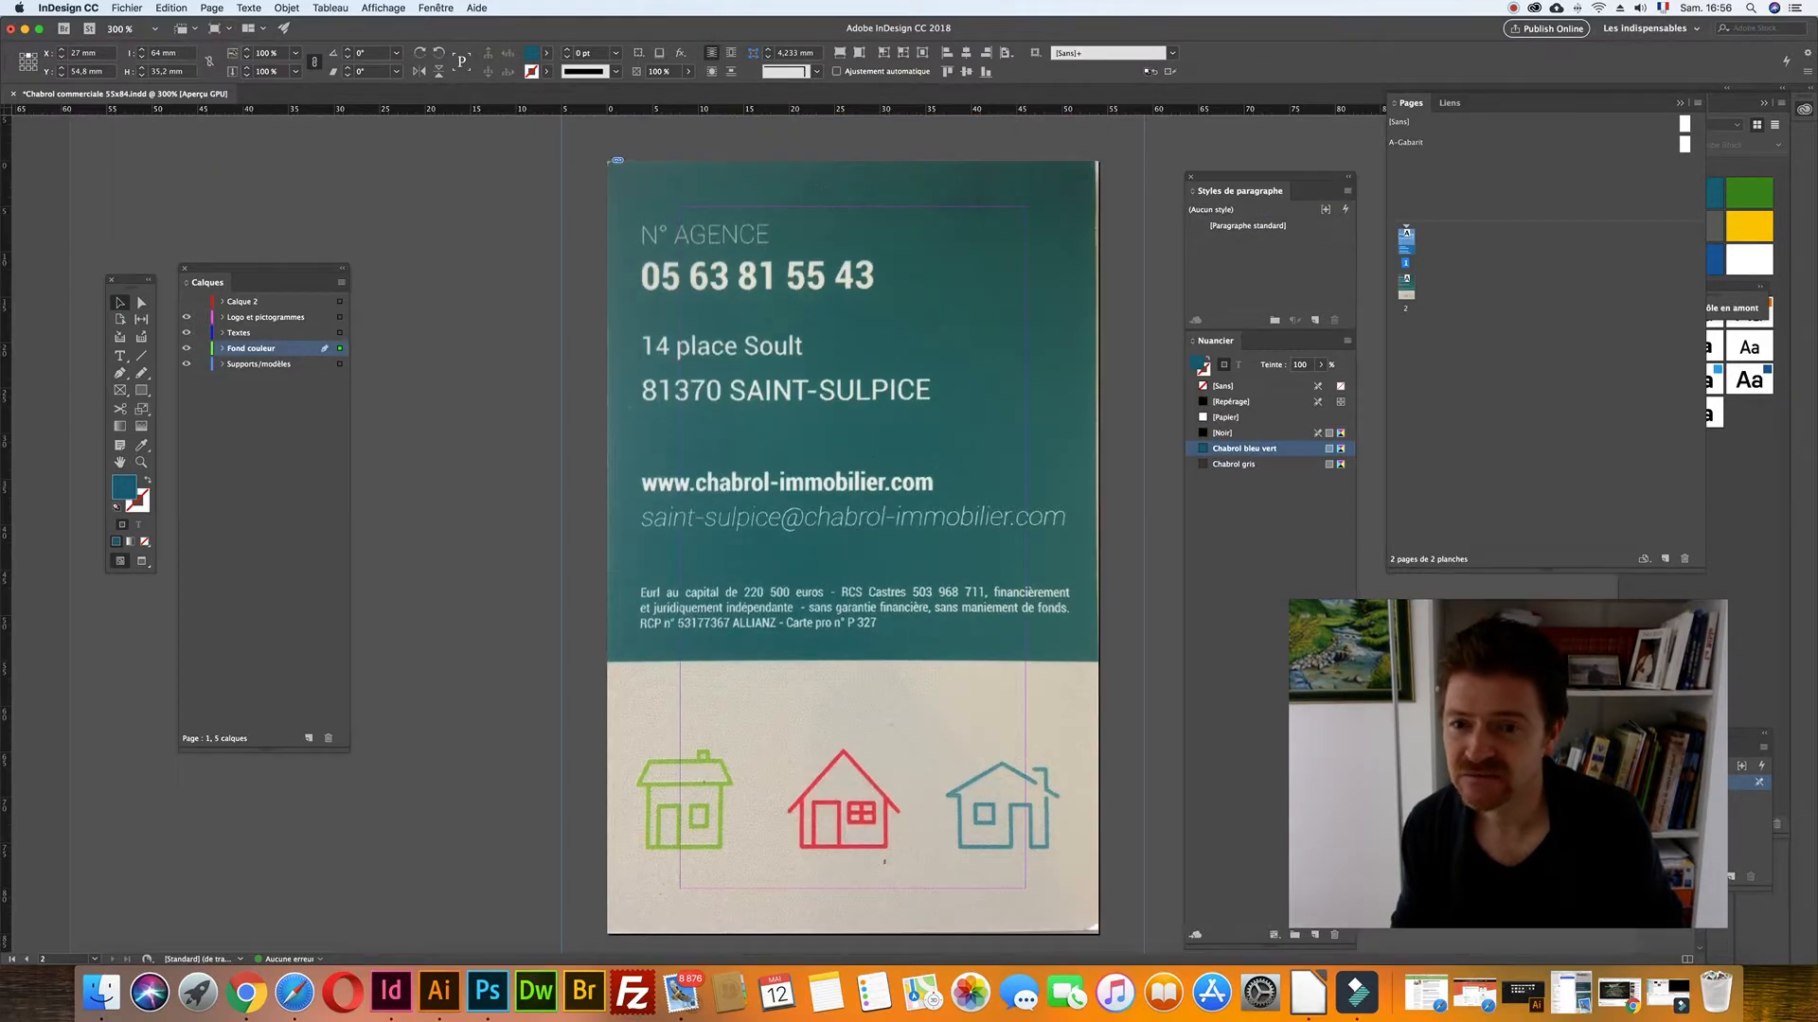
{"action": "key", "text": "super+v"}
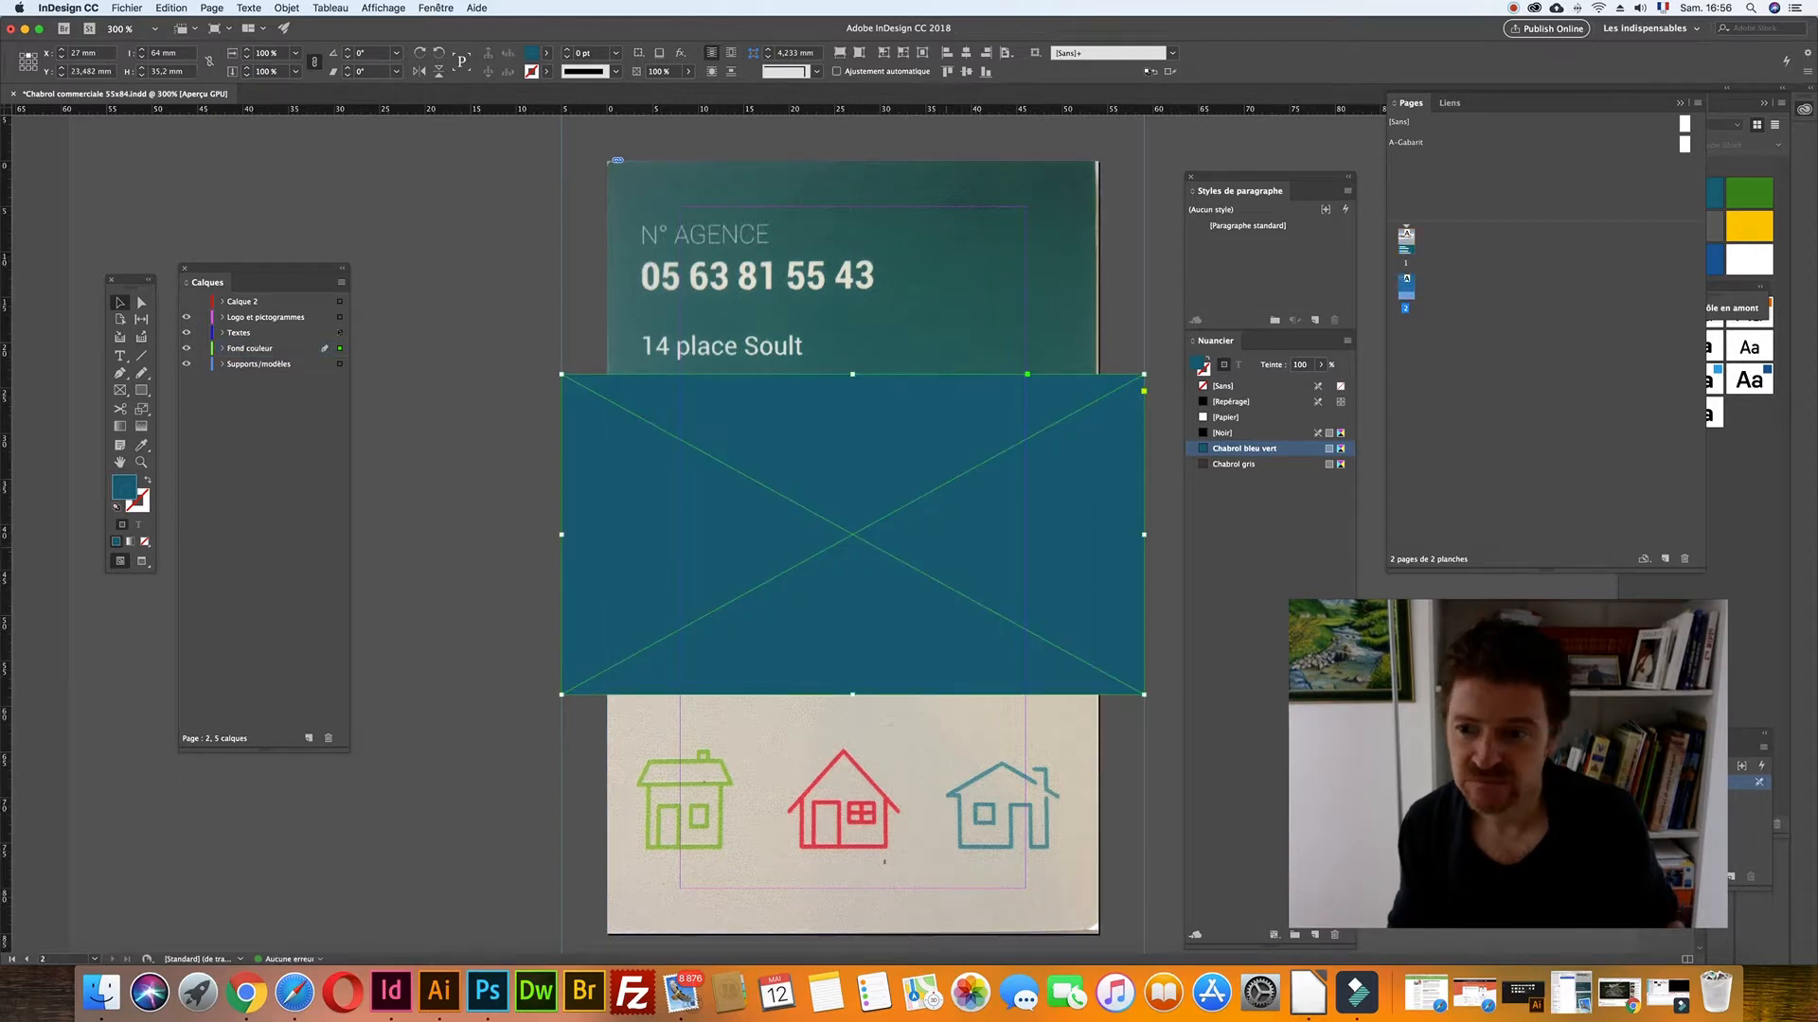
{"action": "left_click_drag", "start_coordinate": [921, 692], "coordinate": [920, 434]}
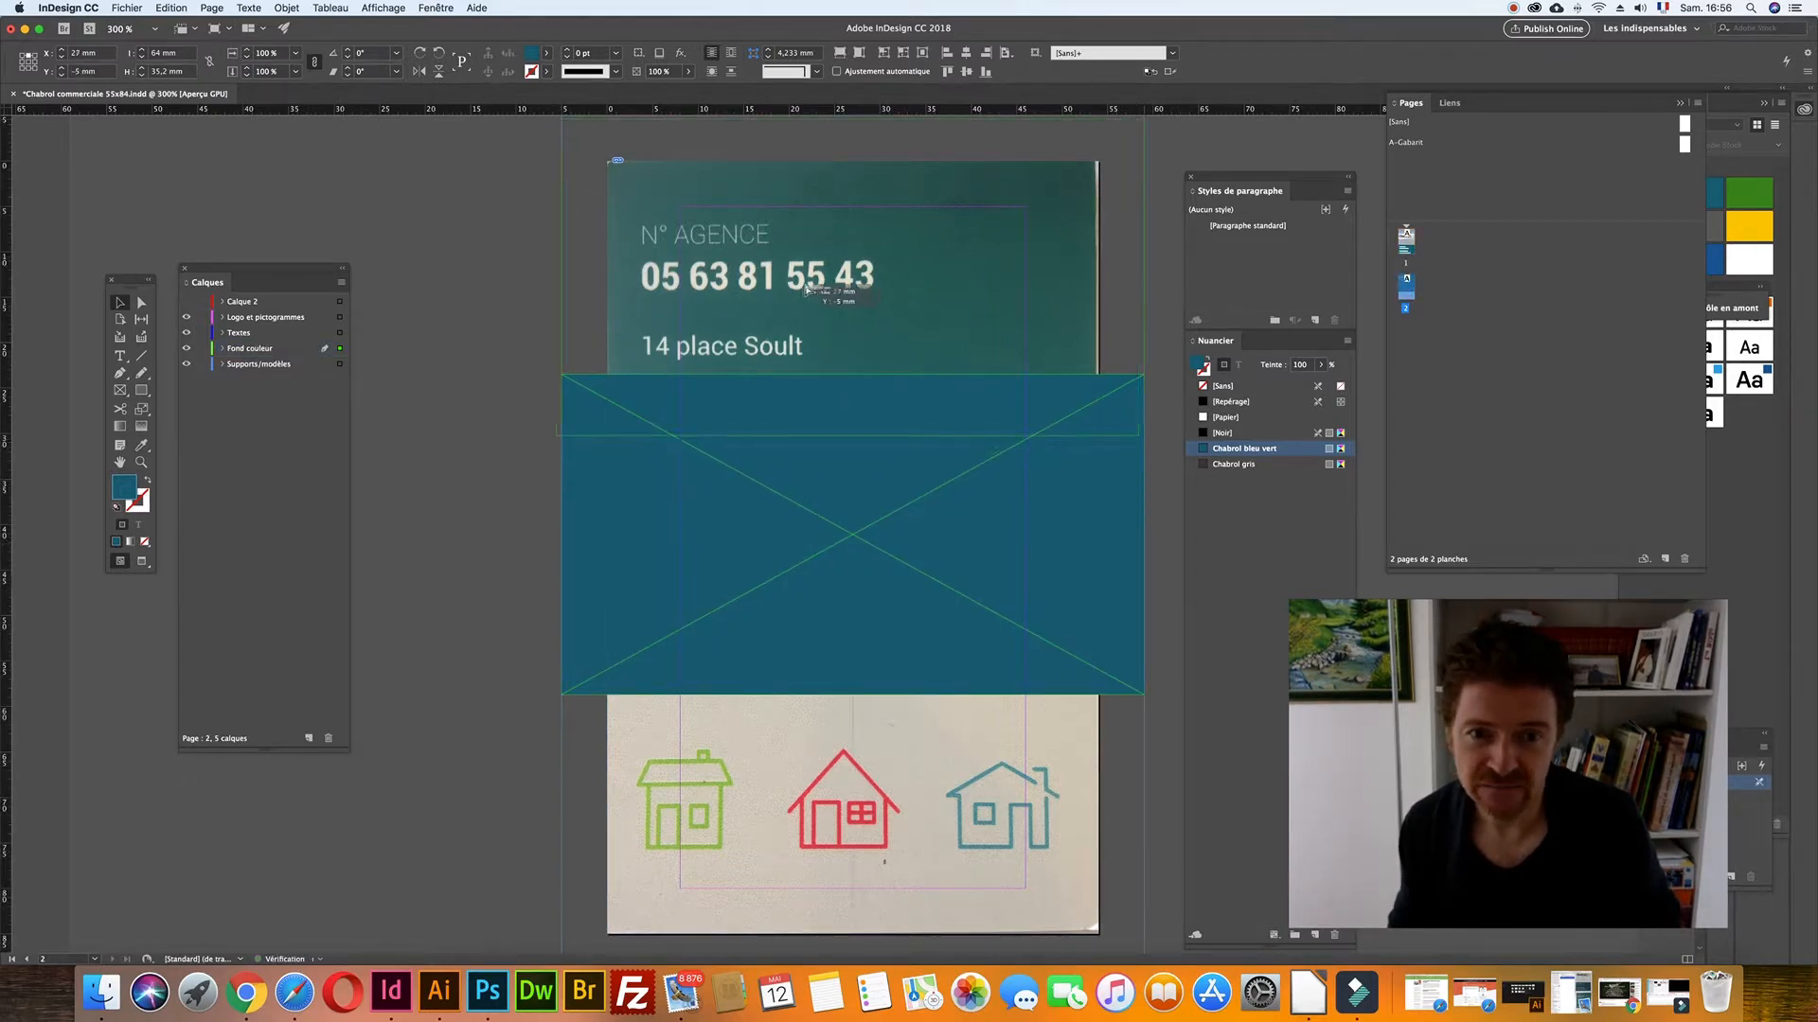
{"action": "left_click_drag", "start_coordinate": [852, 435], "coordinate": [860, 661]}
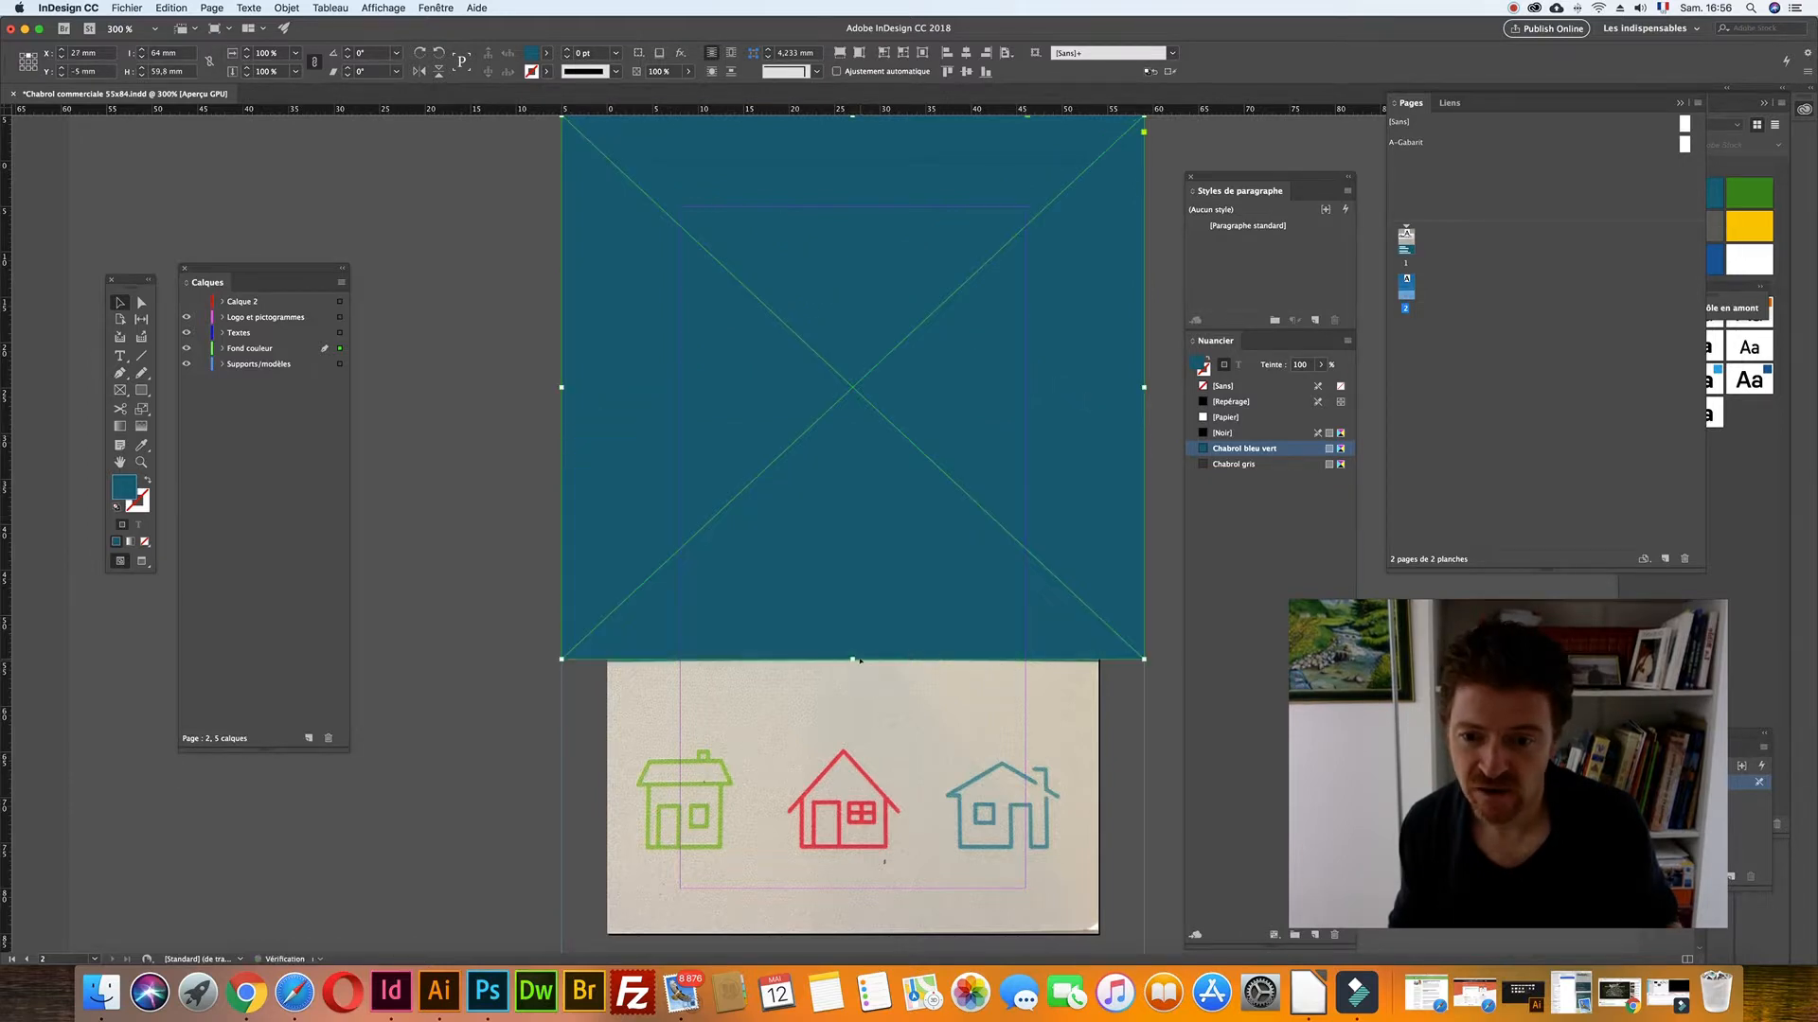
{"action": "left_click", "coordinate": [186, 348]}
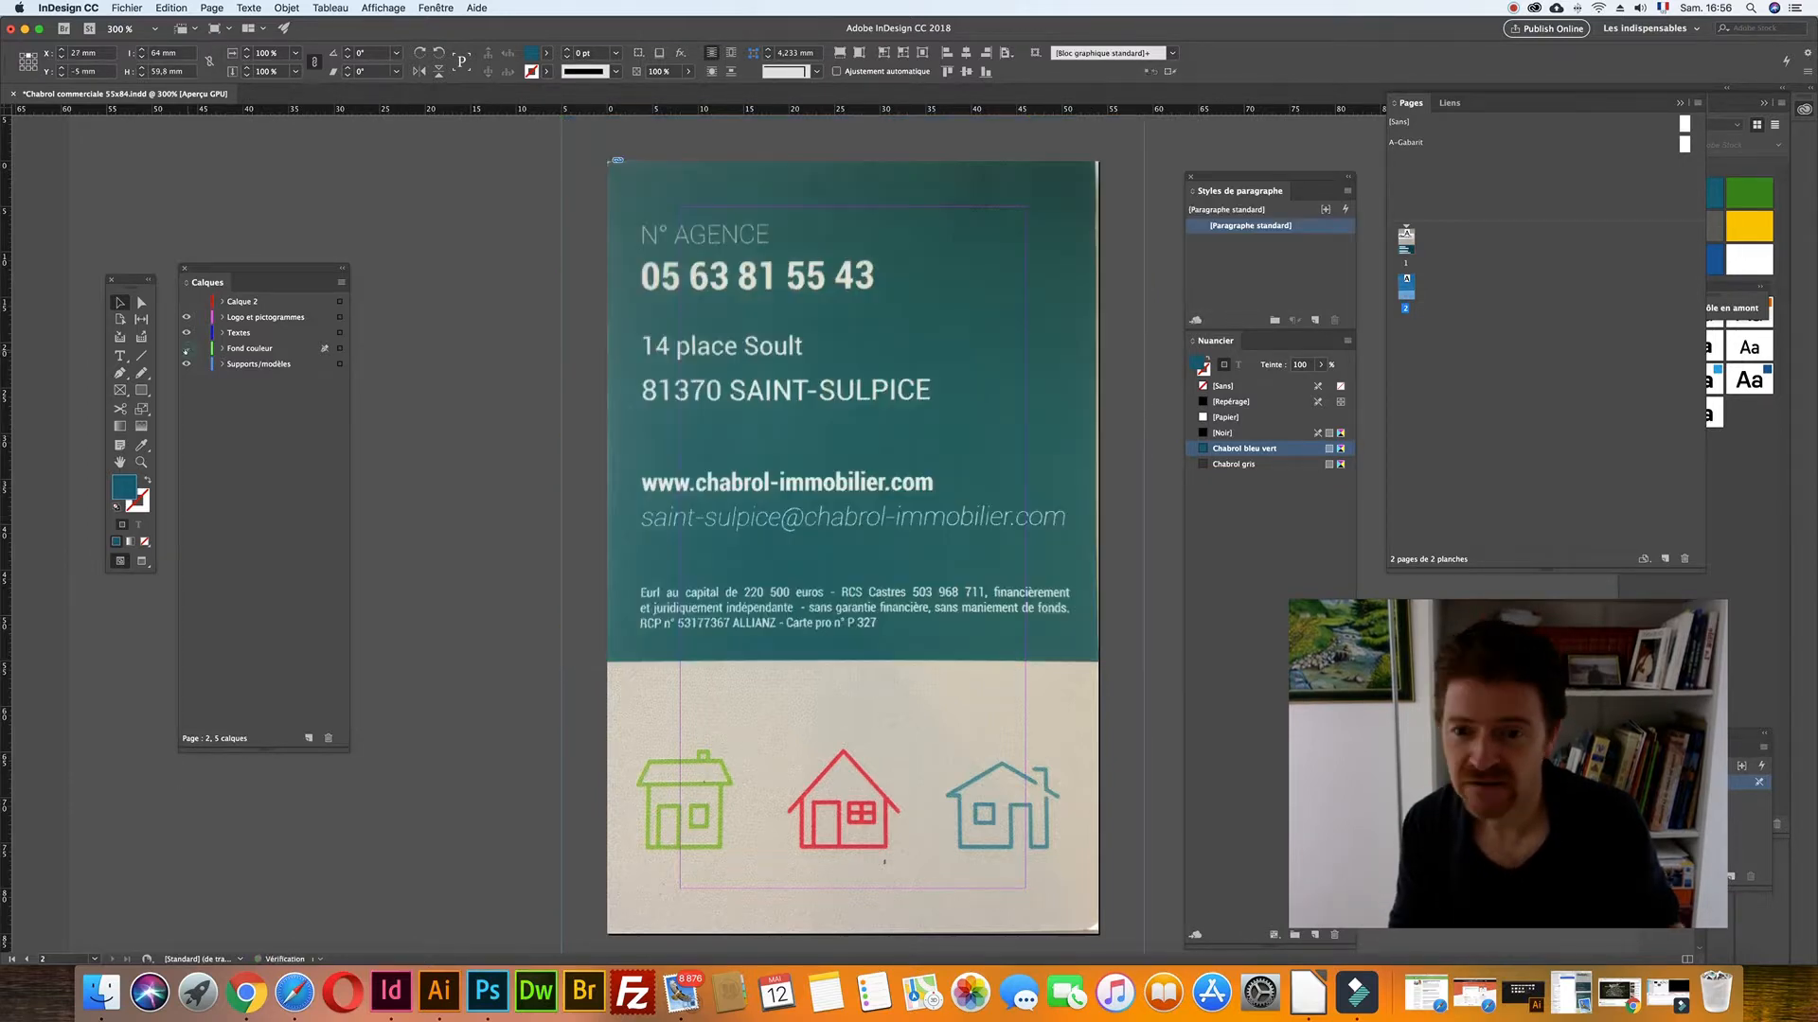
- Copy the name and title frame onto the card back's top right
{"action": "scroll", "coordinate": [688, 316], "scroll_direction": "up", "scroll_amount": 10}
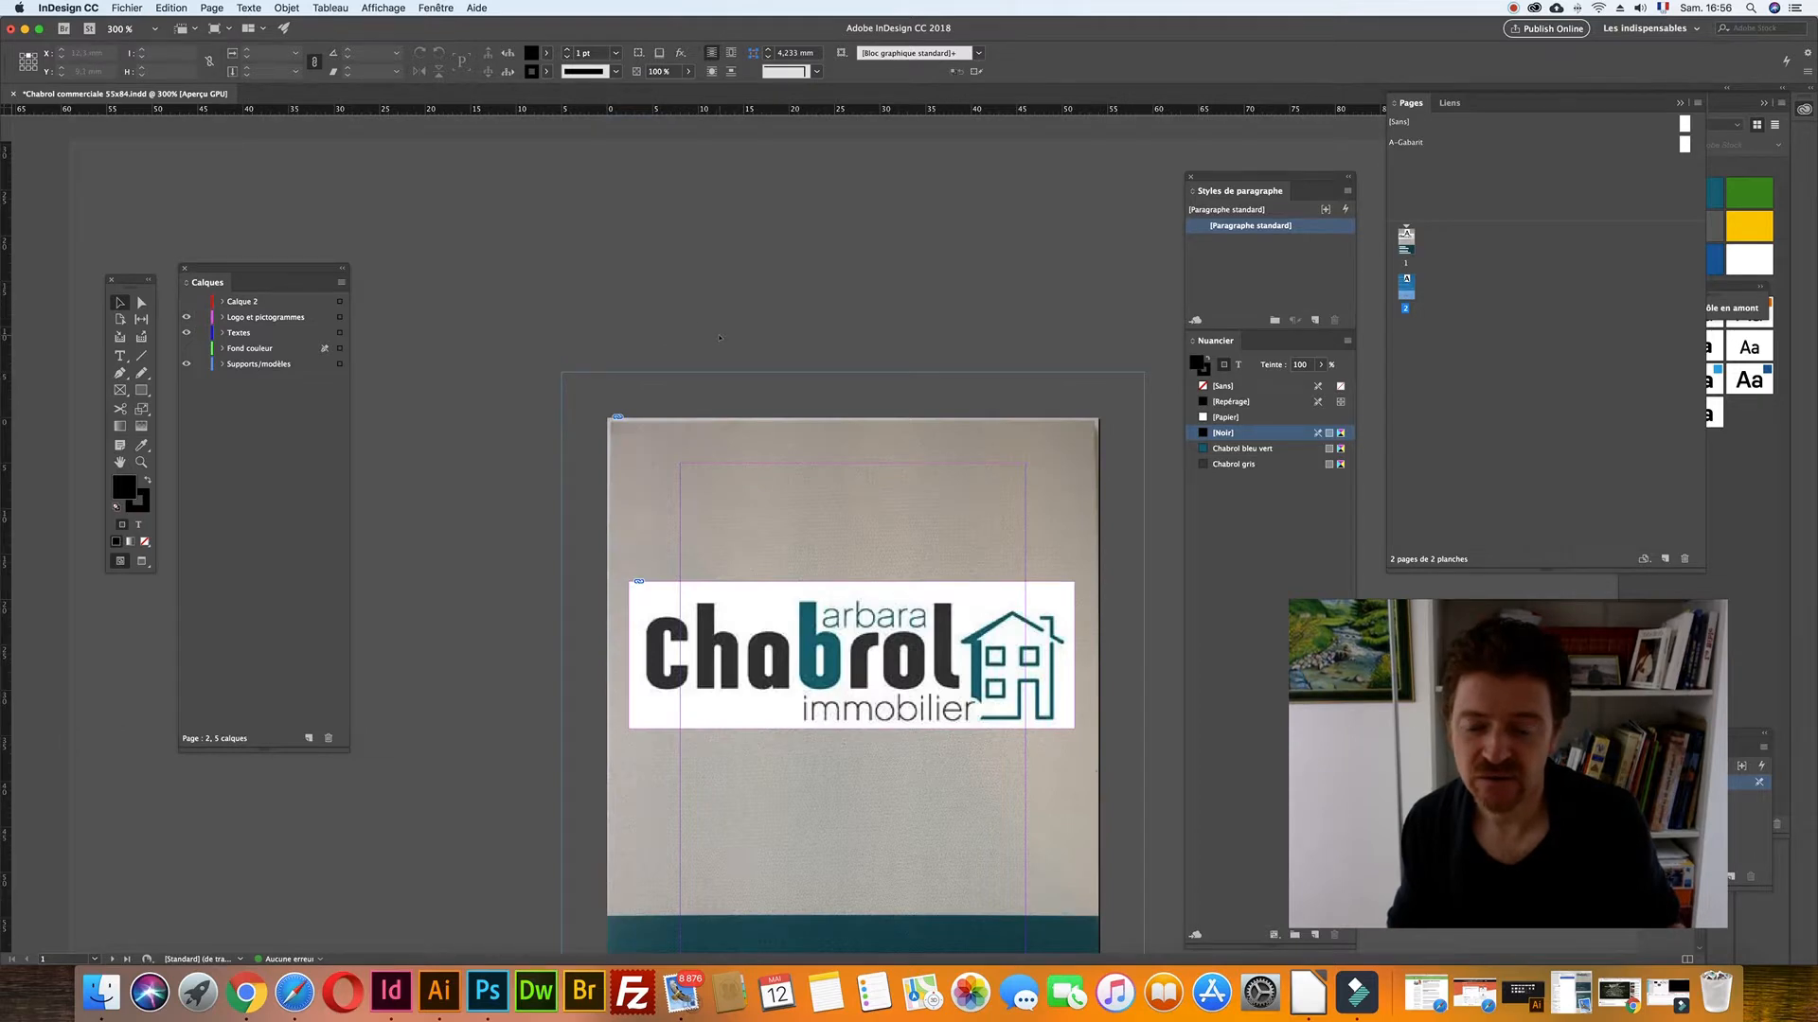
{"action": "scroll", "coordinate": [719, 337], "scroll_direction": "down", "scroll_amount": 10}
{"action": "left_click", "coordinate": [823, 171]}
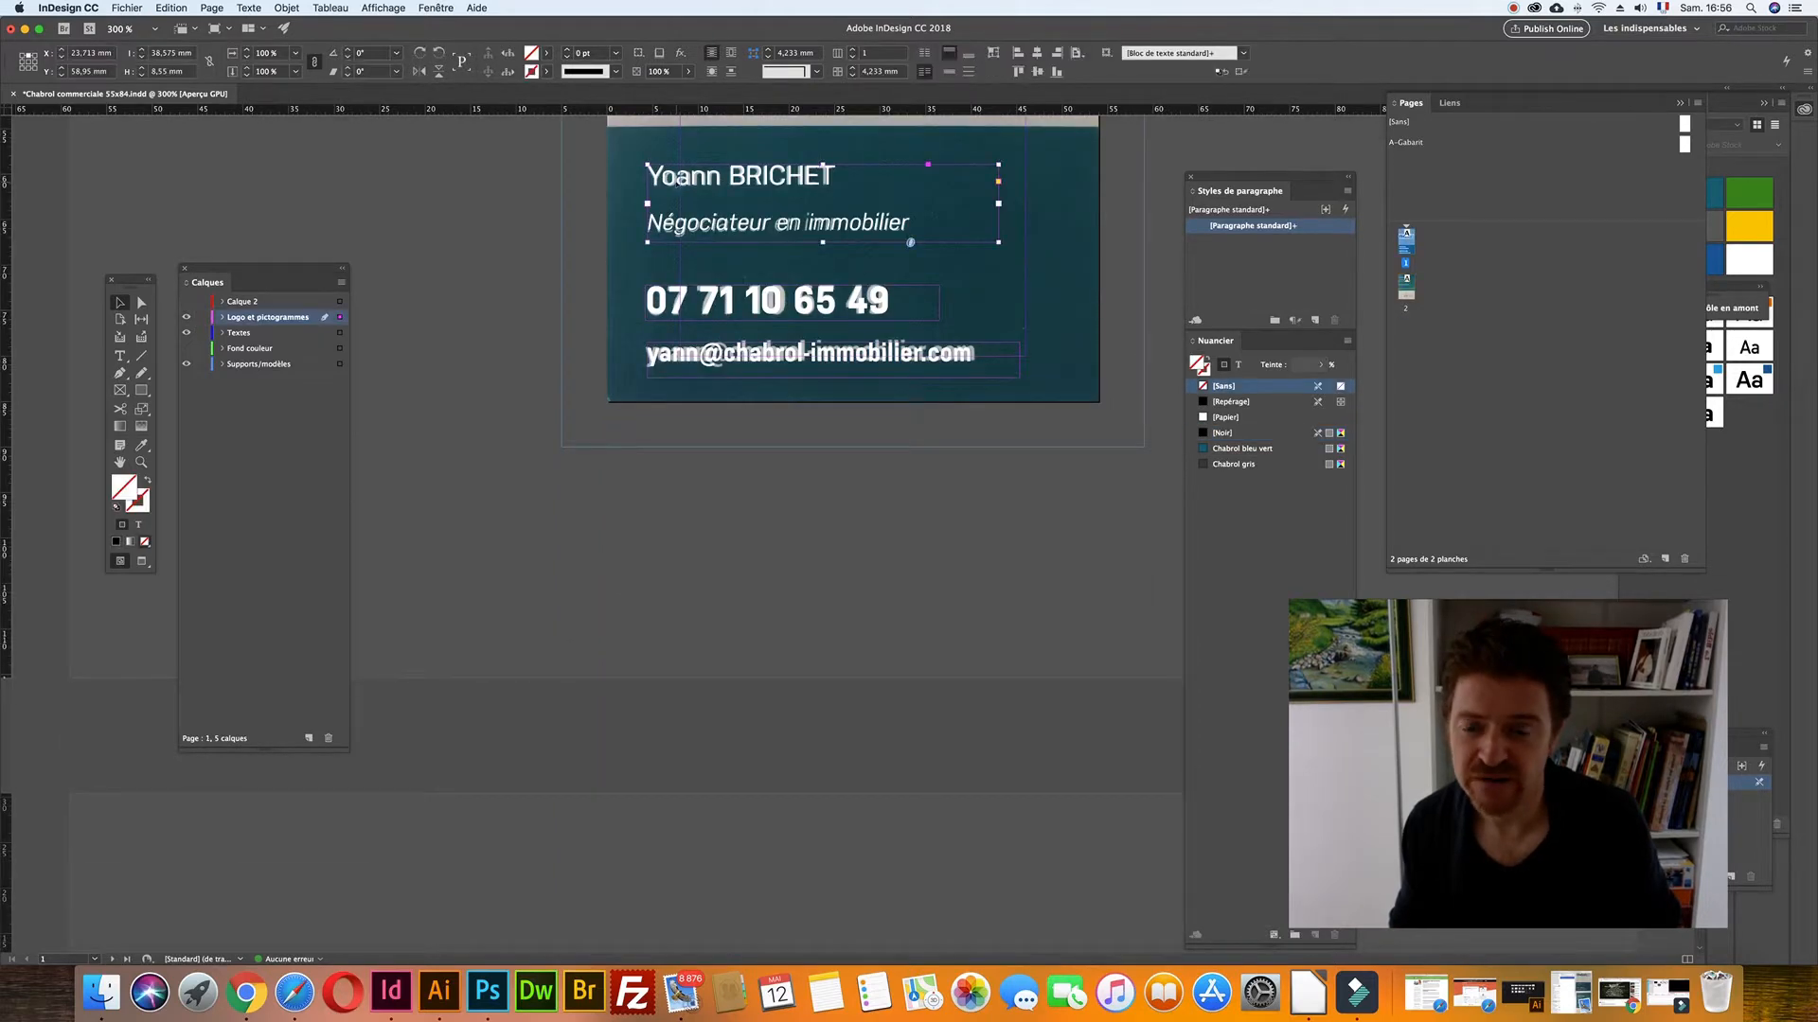
{"action": "double_click", "coordinate": [1406, 289]}
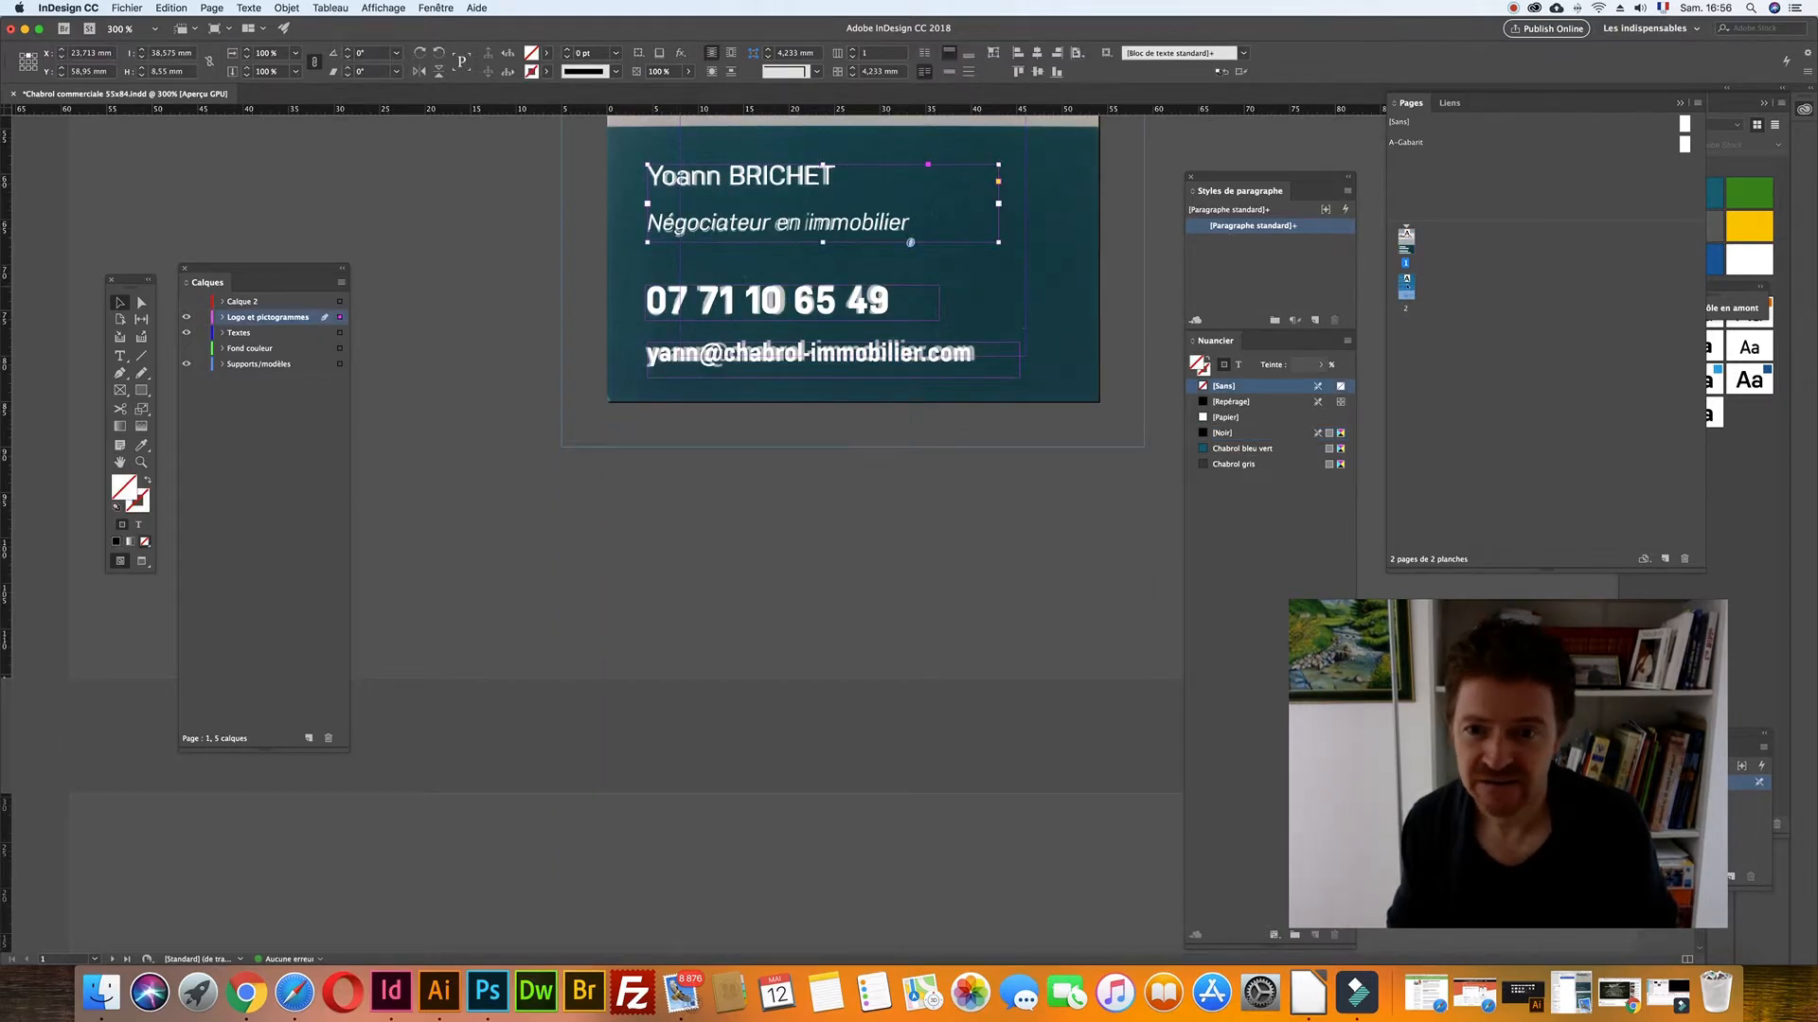
{"action": "scroll", "coordinate": [896, 301], "scroll_direction": "up", "scroll_amount": 5}
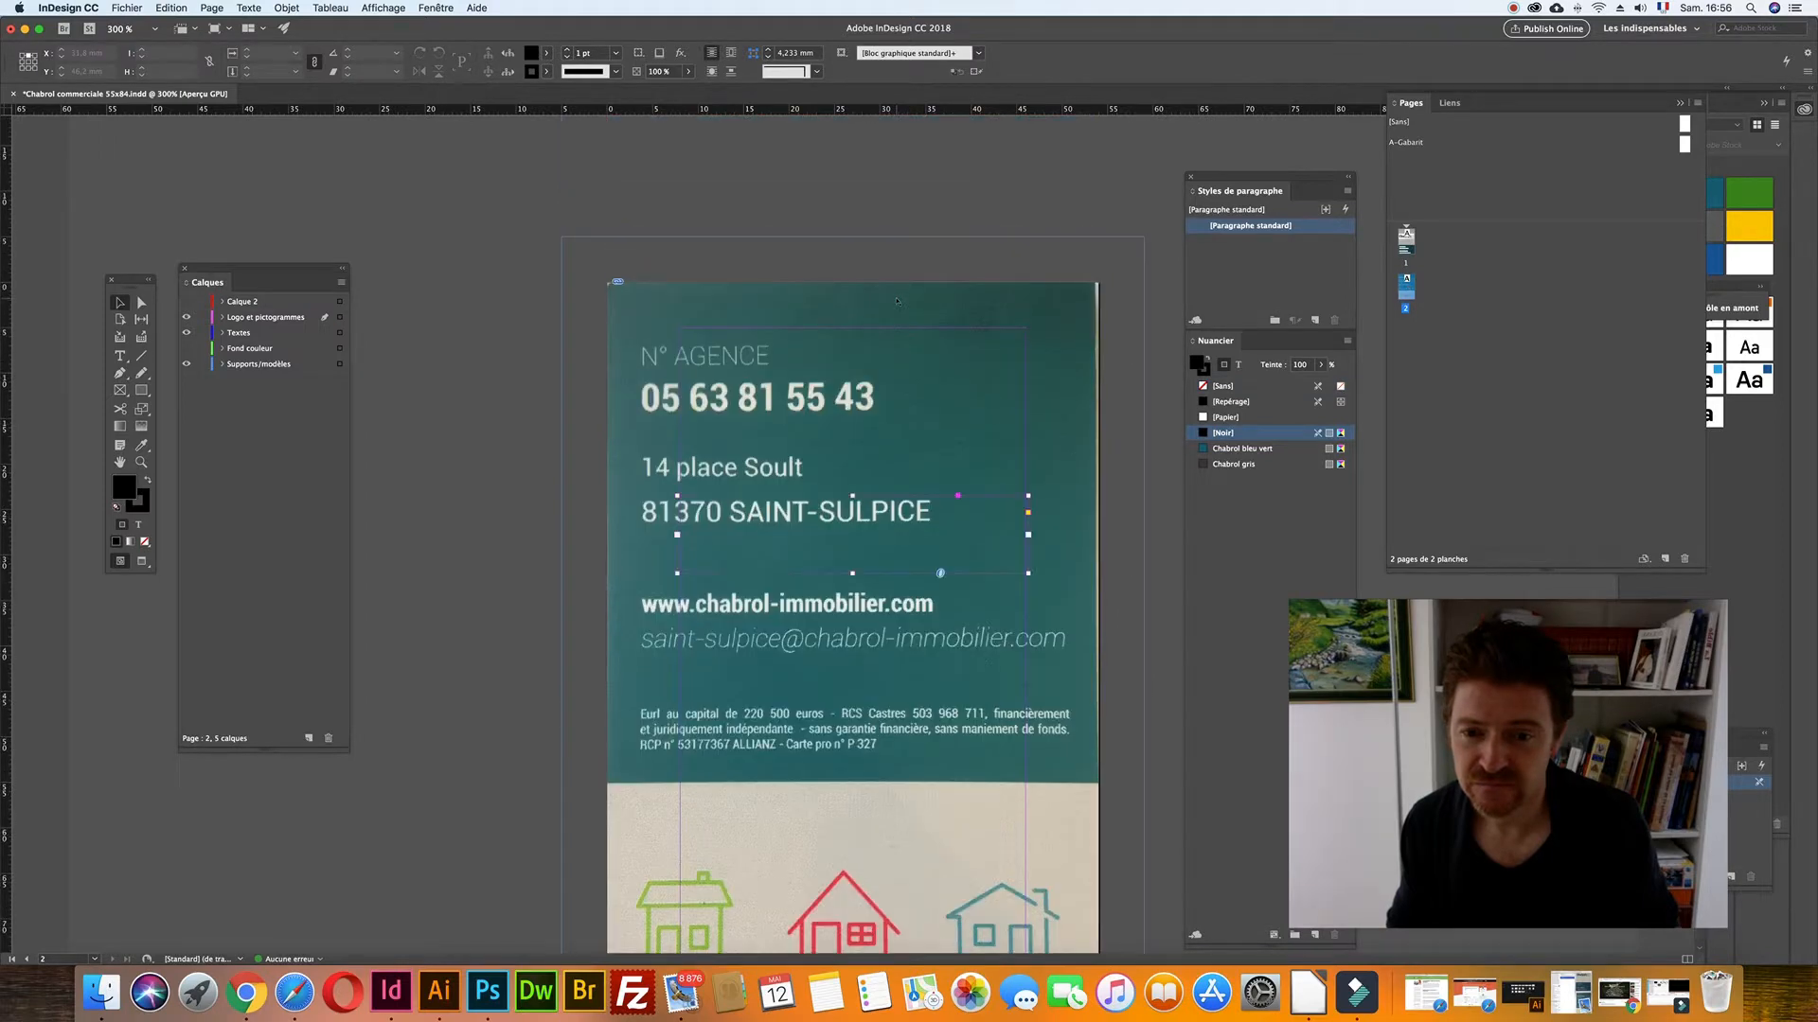
{"action": "key", "text": "super+v"}
{"action": "left_click_drag", "start_coordinate": [868, 509], "coordinate": [974, 334]}
{"action": "double_click", "coordinate": [872, 331]}
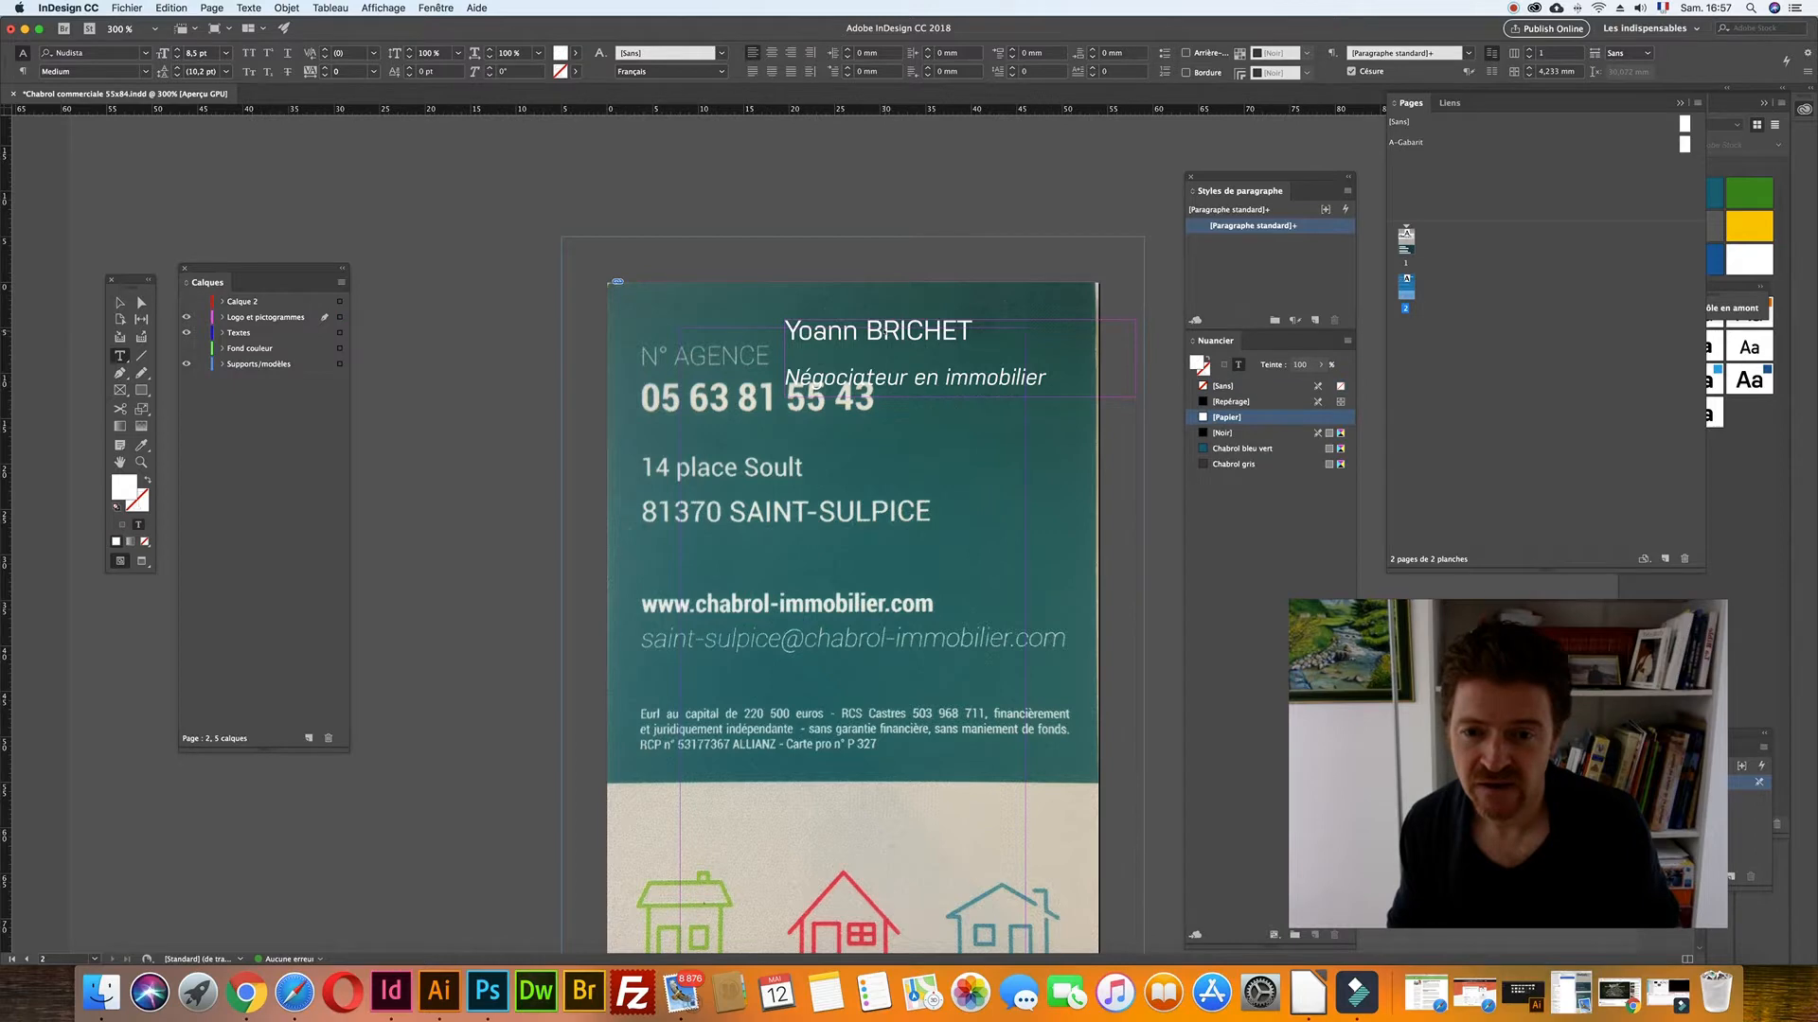
{"action": "scroll", "coordinate": [884, 325], "scroll_direction": "up", "scroll_amount": 10}
{"action": "left_click", "coordinate": [120, 302]}
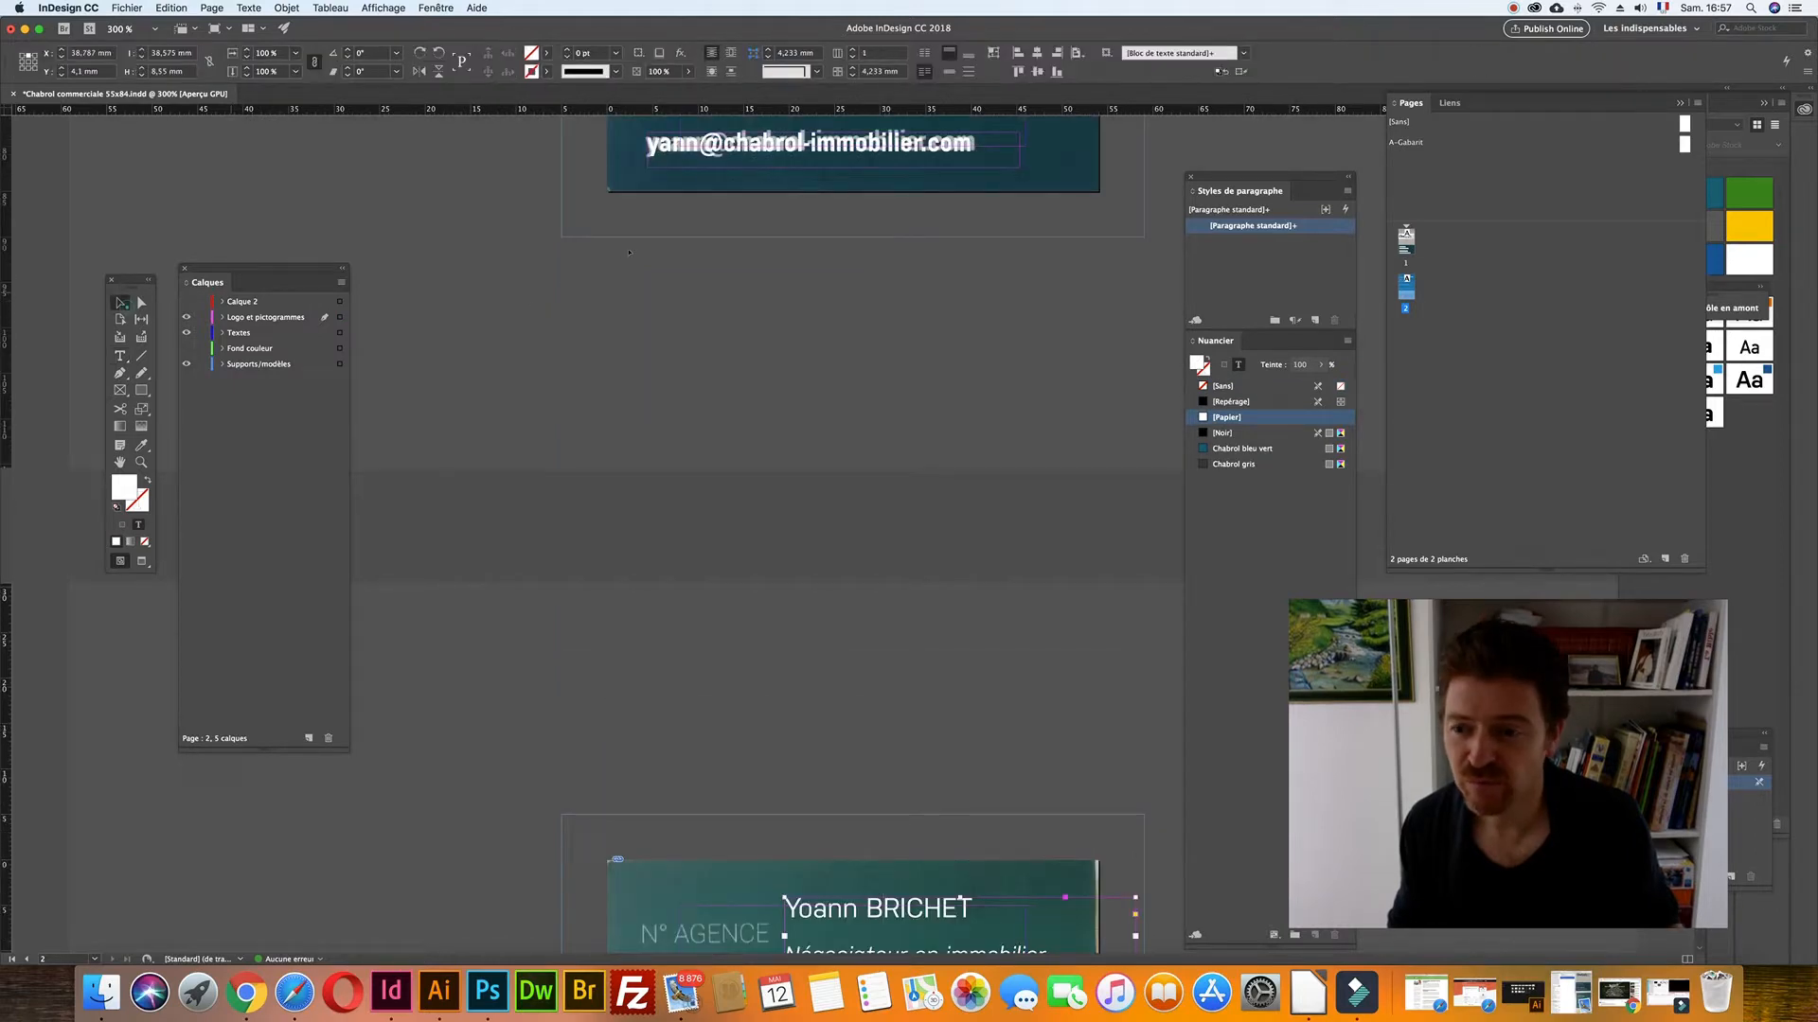
- Copy the mobile phone frame onto page 2, just under the agency number
{"action": "scroll", "coordinate": [679, 410], "scroll_direction": "up", "scroll_amount": 12}
{"action": "left_click", "coordinate": [708, 888]}
{"action": "scroll", "coordinate": [853, 594], "scroll_direction": "down", "scroll_amount": 20}
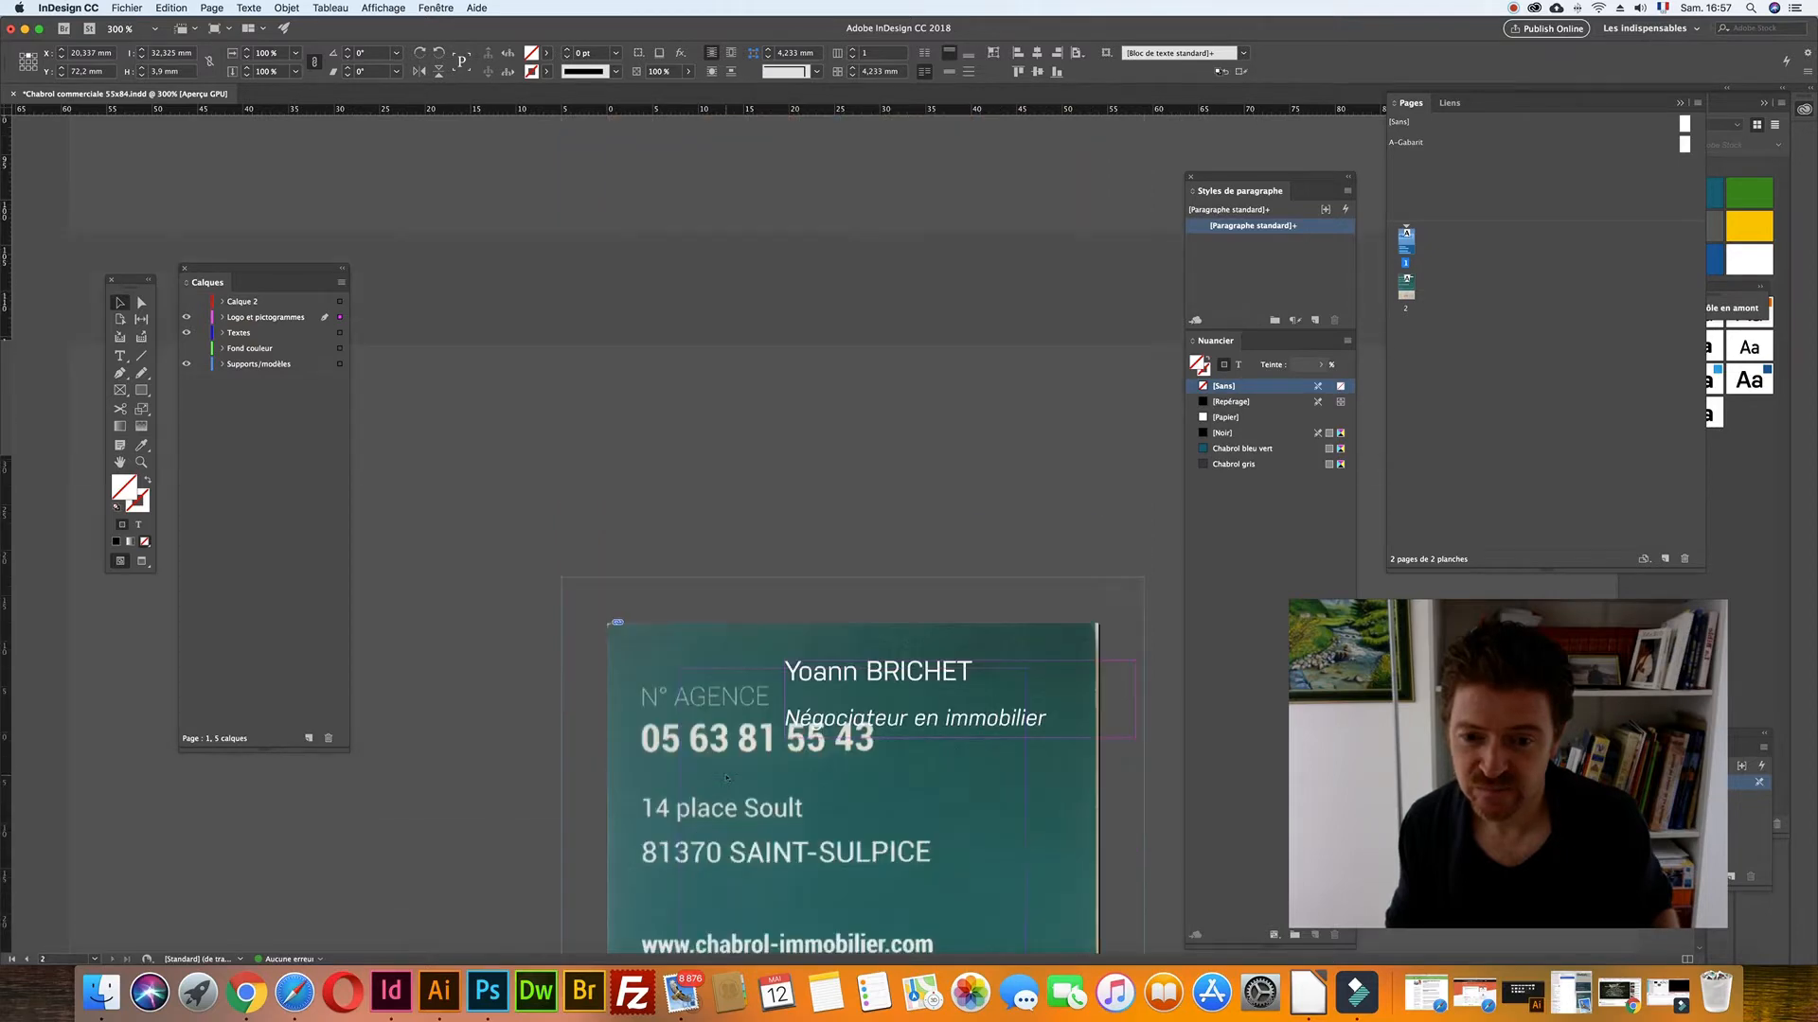
{"action": "key", "text": "super+v"}
{"action": "left_click_drag", "start_coordinate": [754, 415], "coordinate": [679, 393]}
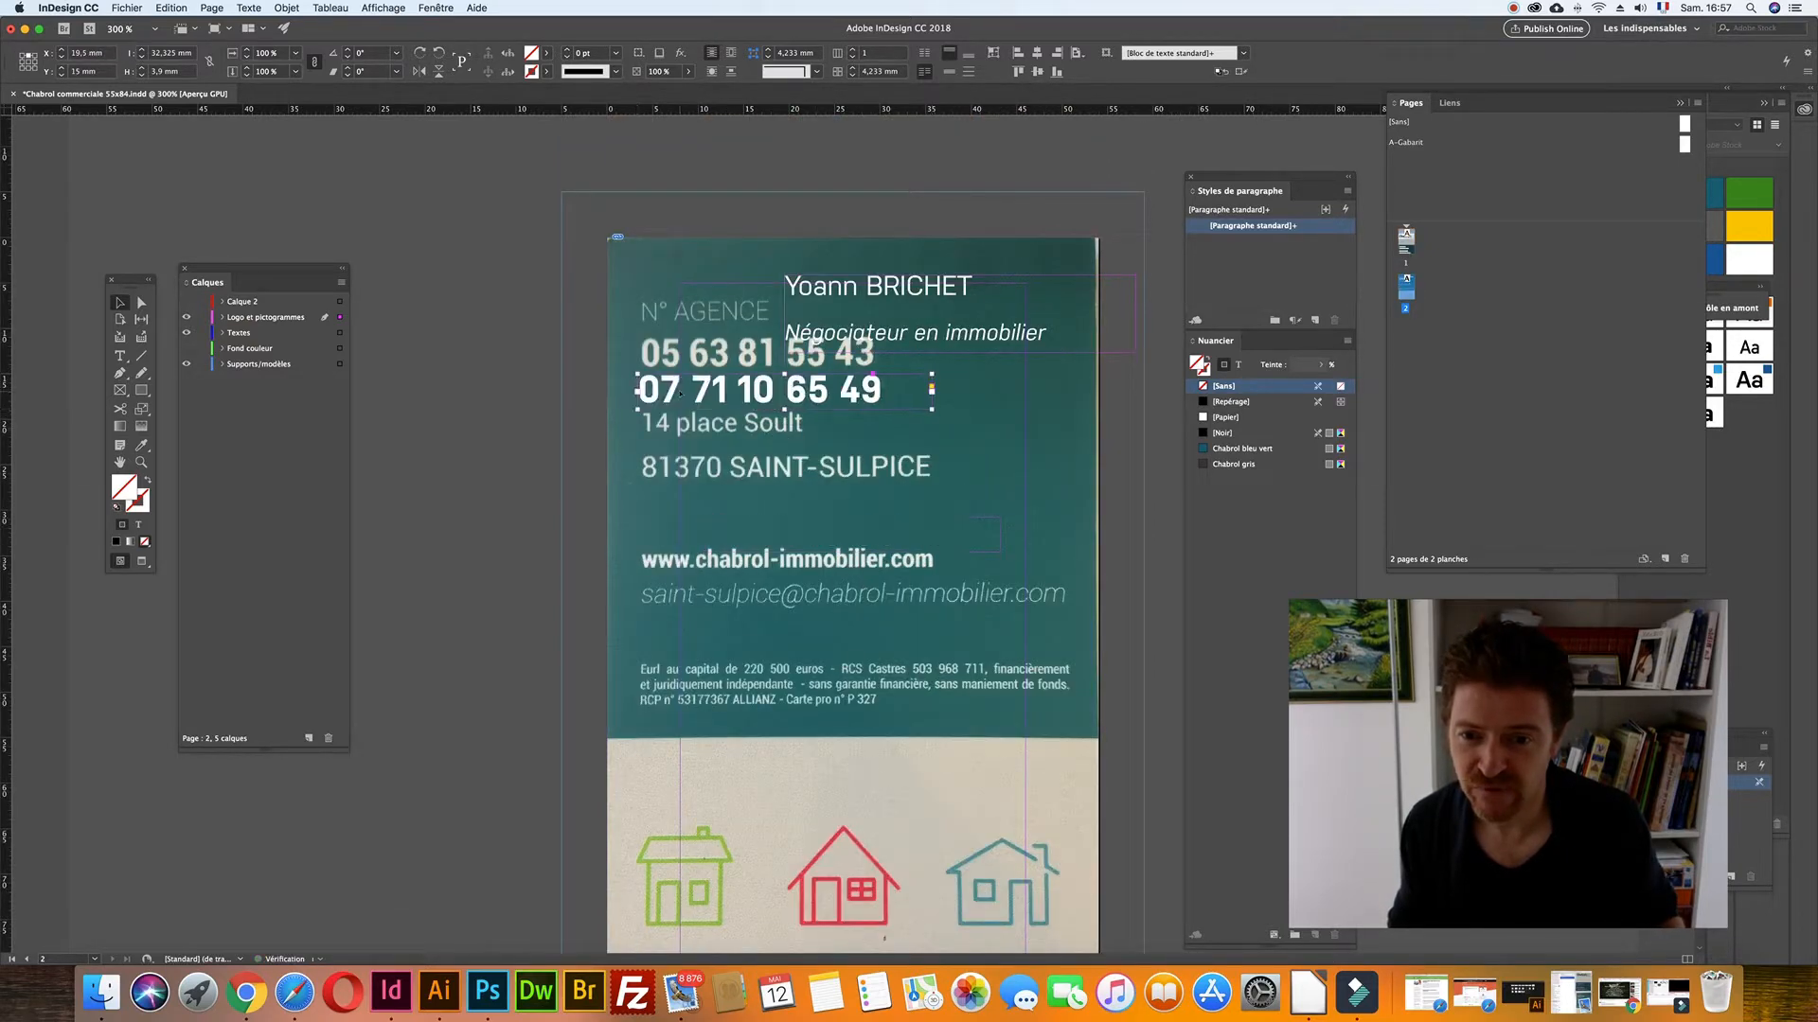
- Retype it as the agency's landline number, condensed to 90 % with -20 tracking
{"action": "double_click", "coordinate": [680, 394]}
{"action": "key", "text": "super+a"}
{"action": "type", "text": "06"}
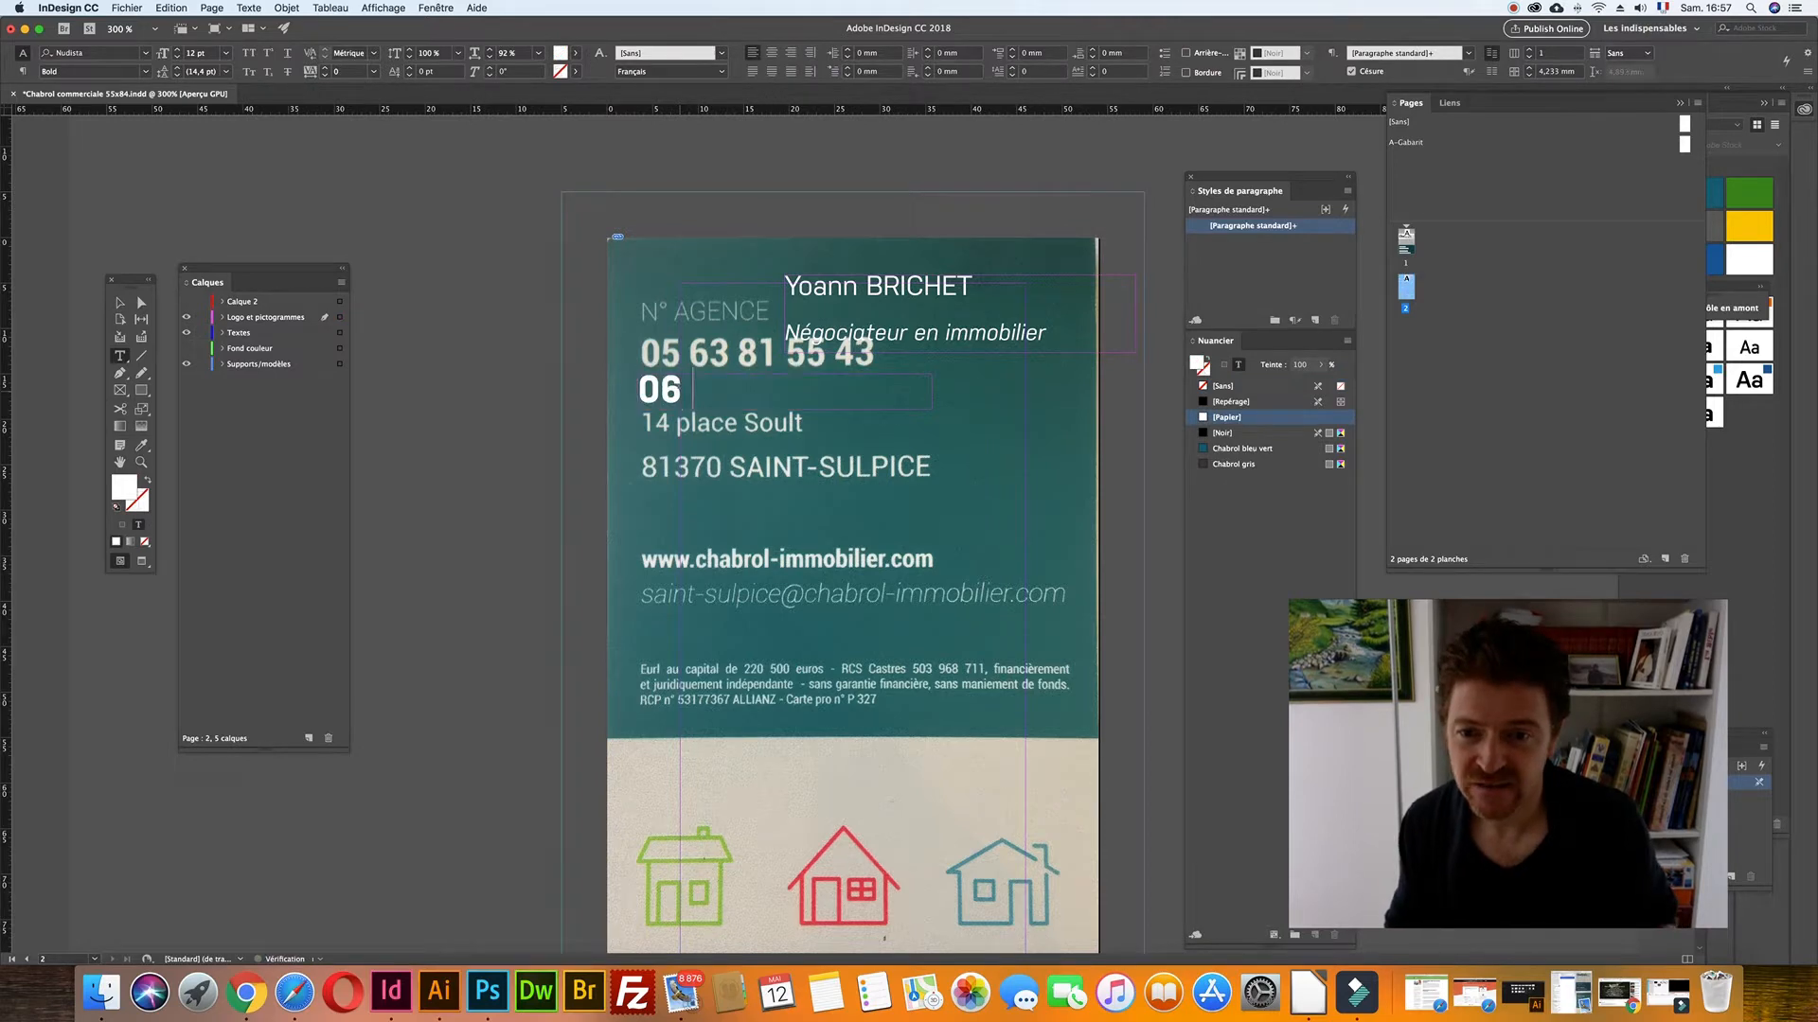
{"action": "key", "text": "BackSpace"}
{"action": "key", "text": "super+a"}
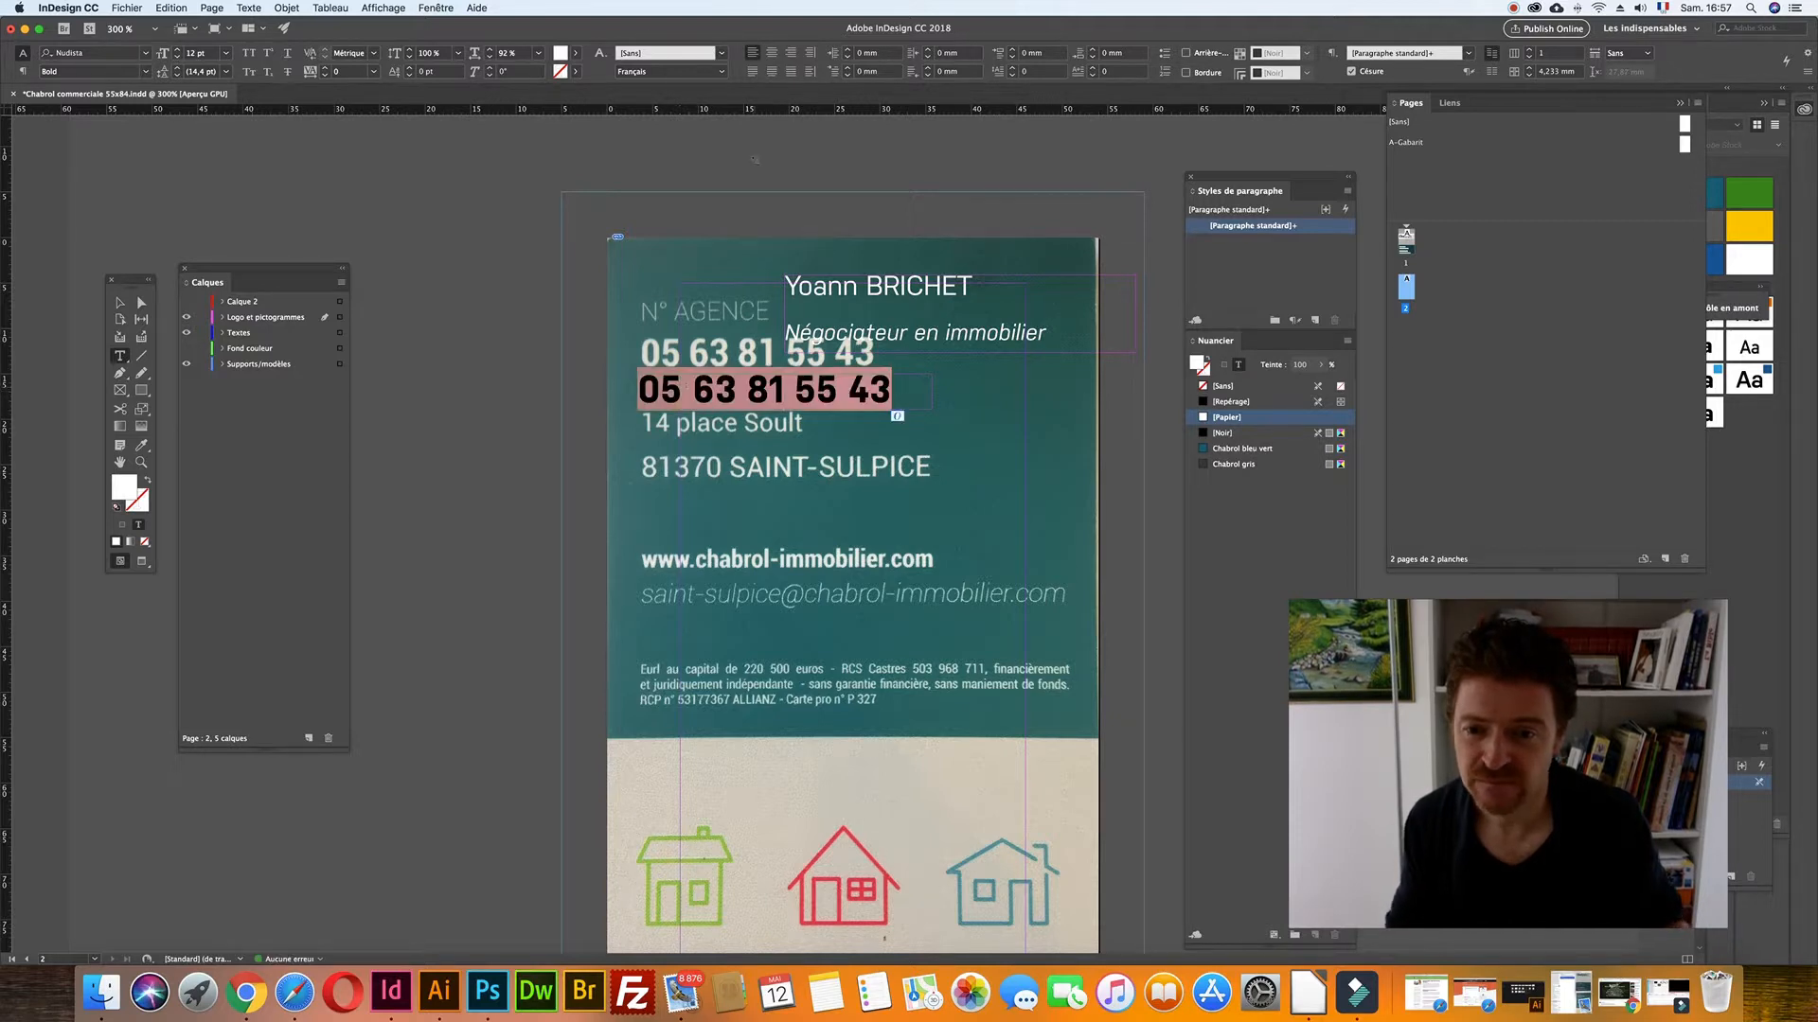
{"action": "left_click", "coordinate": [511, 53]}
{"action": "key", "text": "Down"}
{"action": "key", "text": "Down"}
{"action": "left_click", "coordinate": [343, 71]}
{"action": "key", "text": "Down"}
{"action": "key", "text": "Down"}
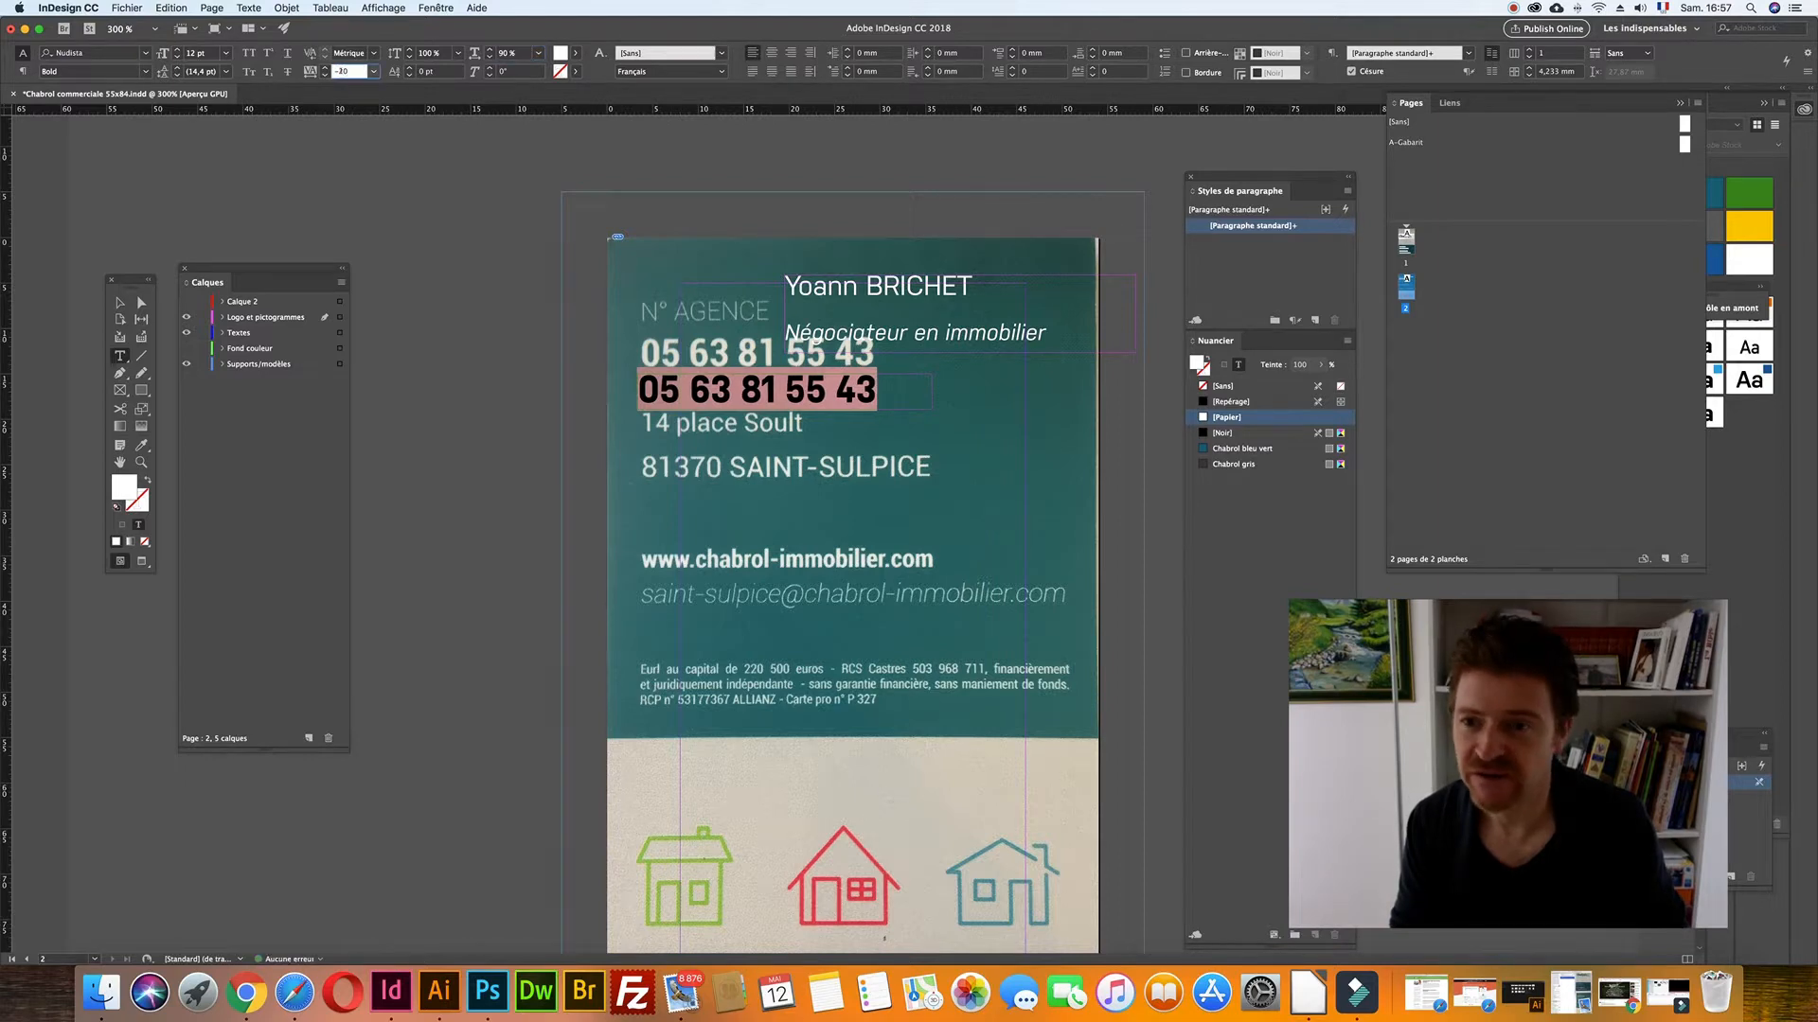
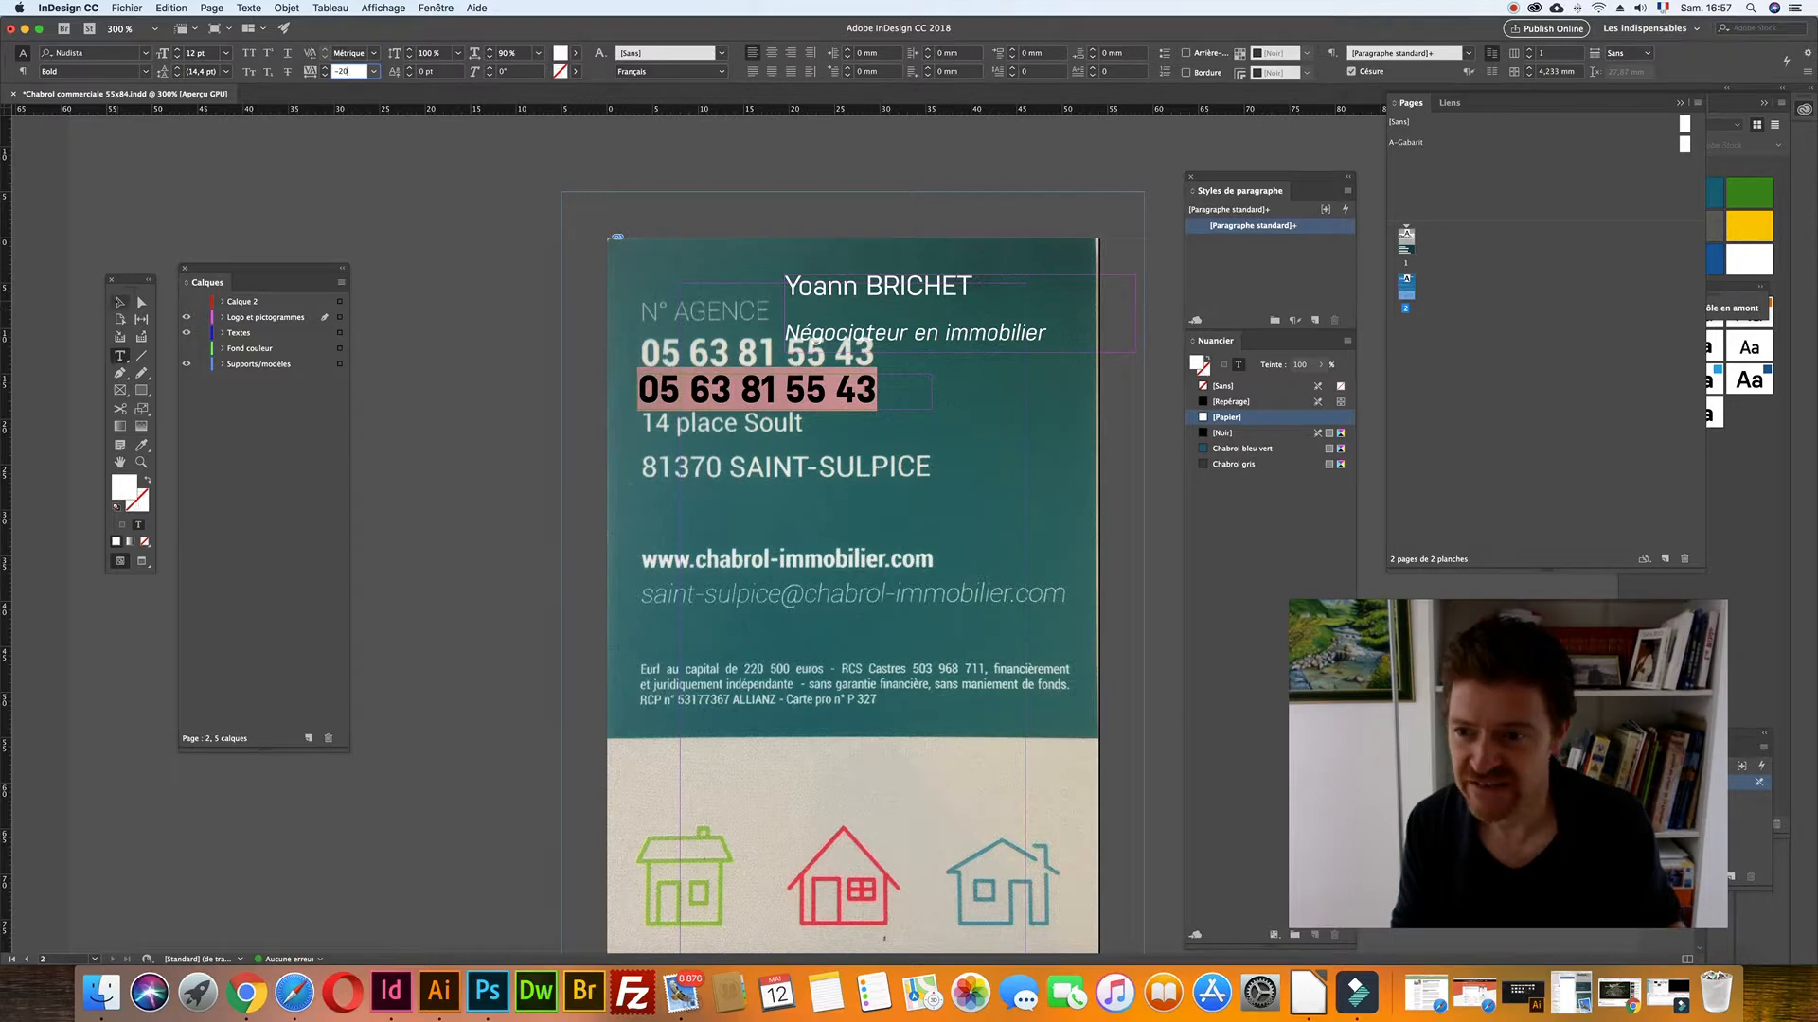
- Nudge the phone number onto the scanned number and drag the name frame down onto the address lines
{"action": "left_click", "coordinate": [119, 302]}
{"action": "key", "text": "Up"}
{"action": "key", "text": "Up"}
{"action": "key", "text": "Up"}
{"action": "key", "text": "Up"}
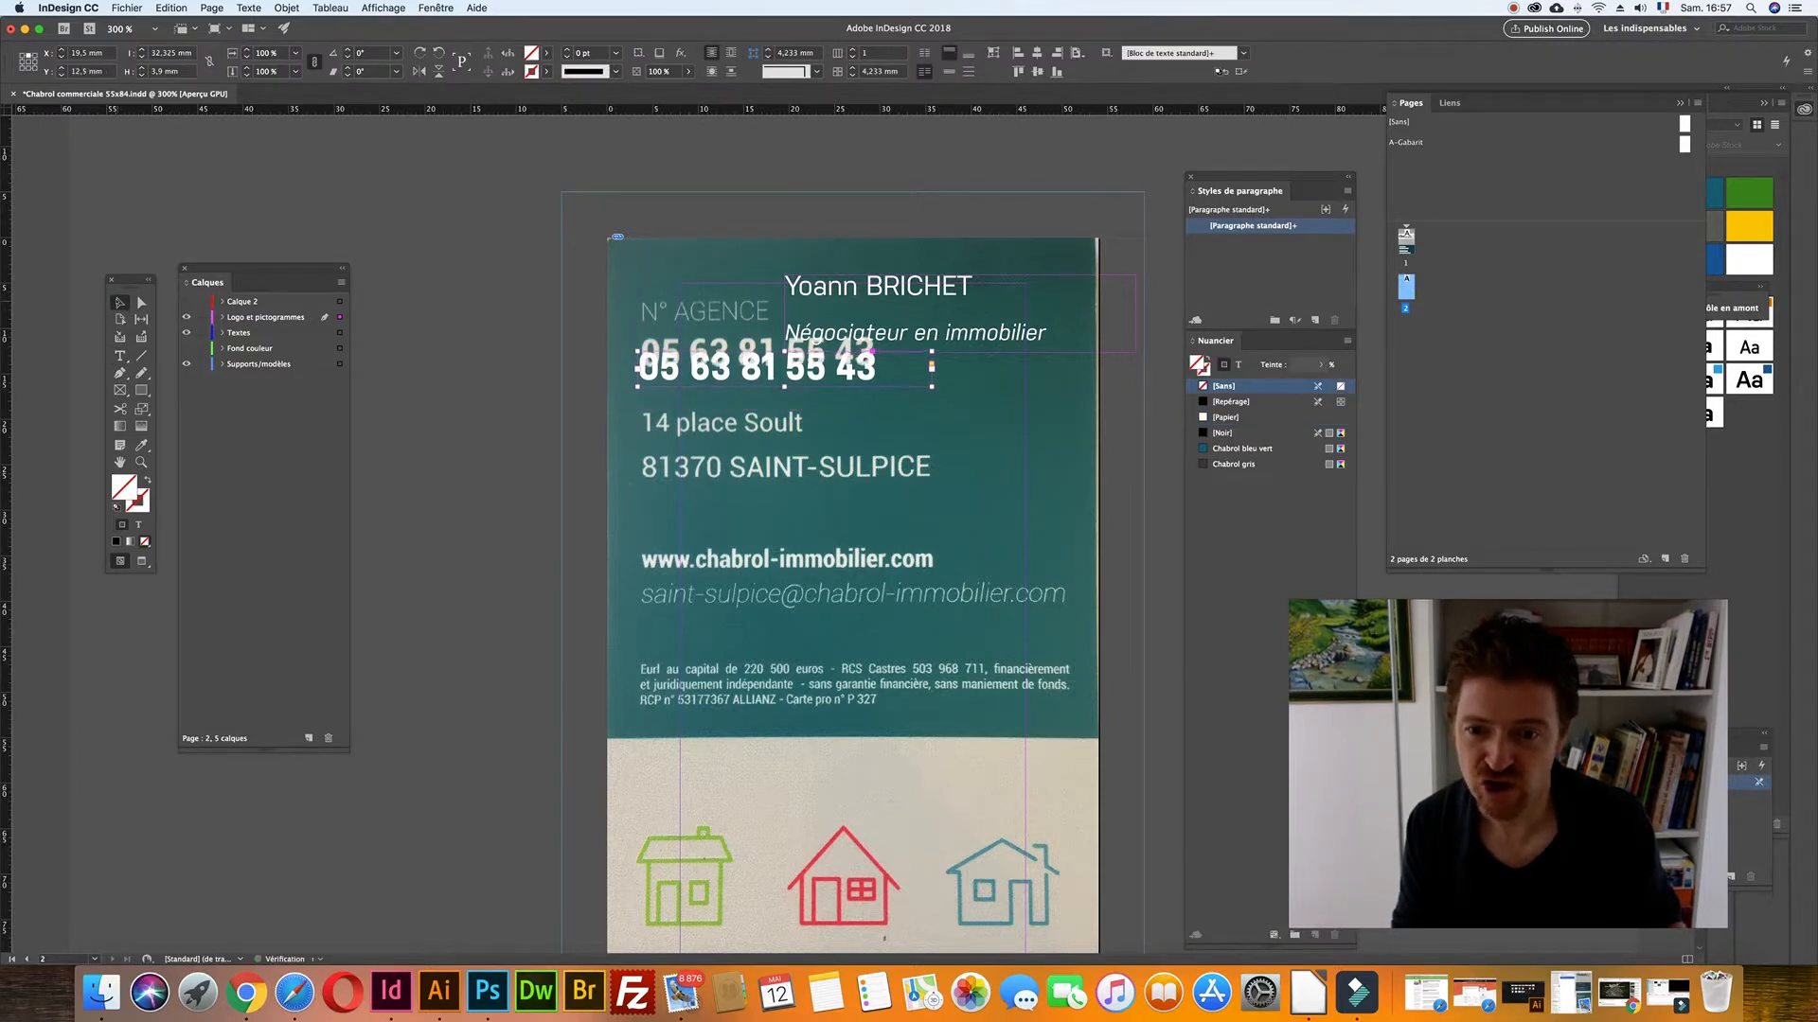
{"action": "key", "text": "Up"}
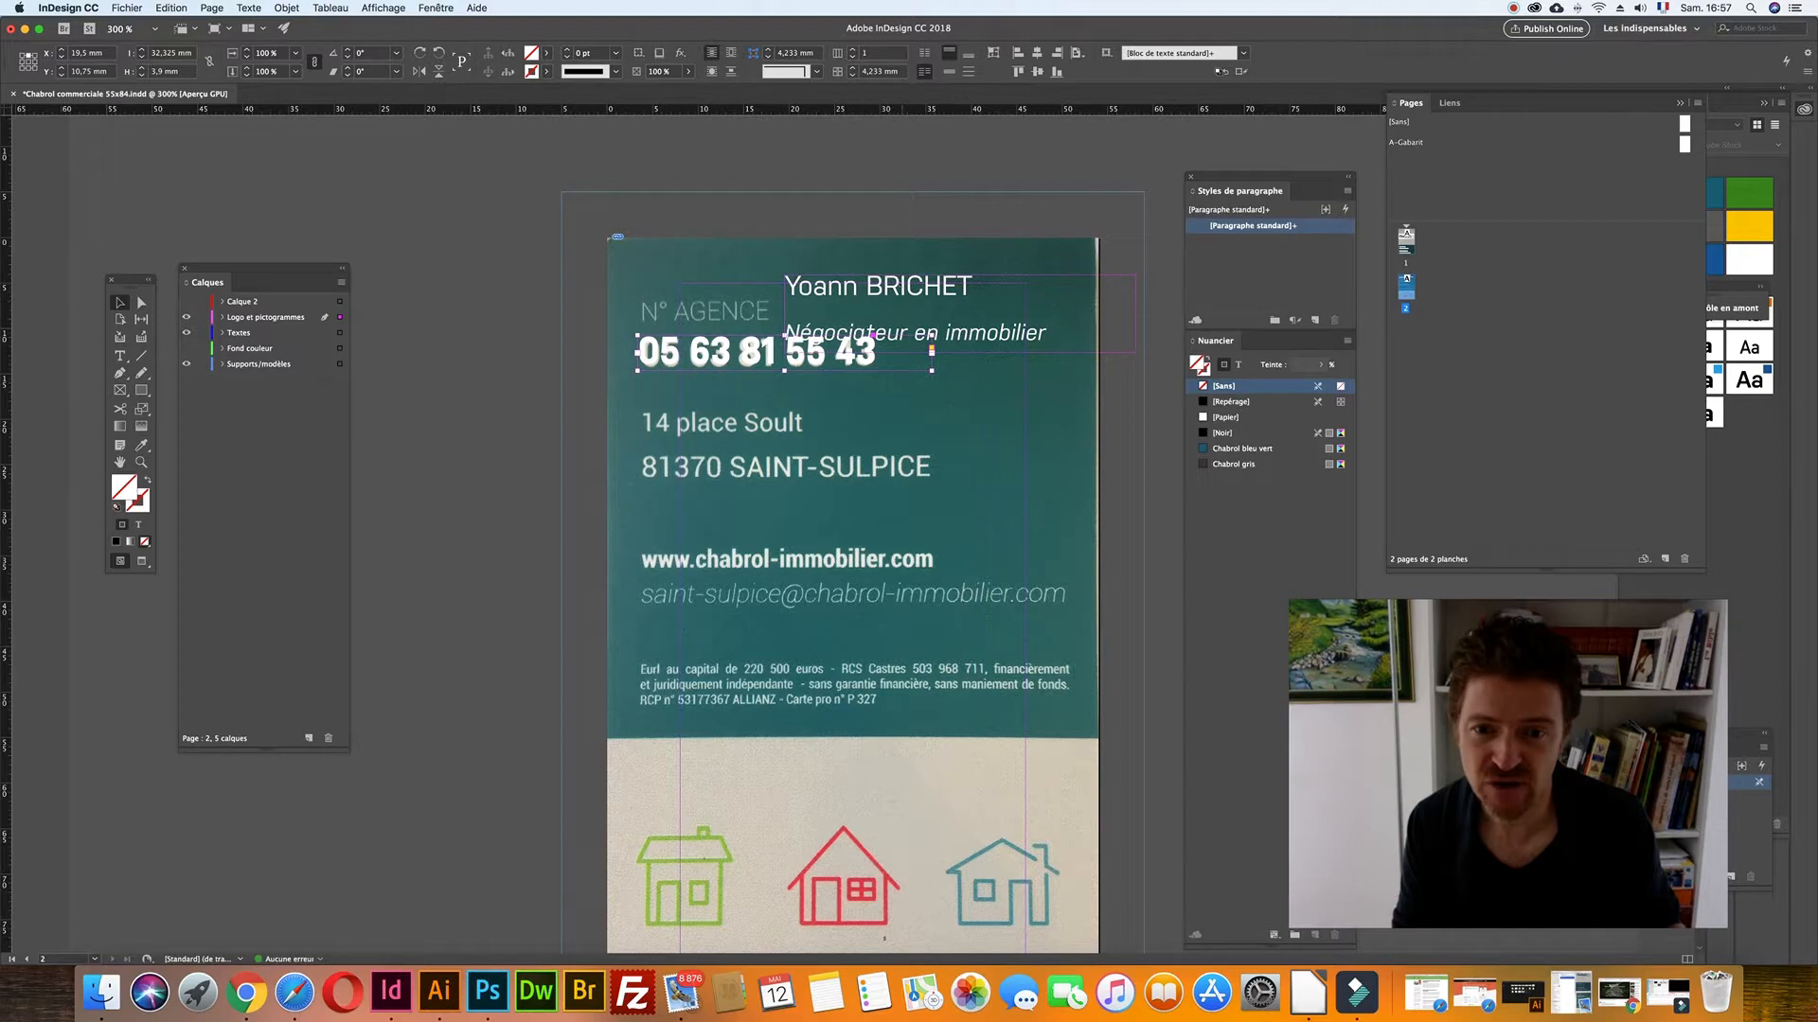
{"action": "left_click_drag", "start_coordinate": [1047, 352], "coordinate": [944, 559]}
{"action": "double_click", "coordinate": [762, 492]}
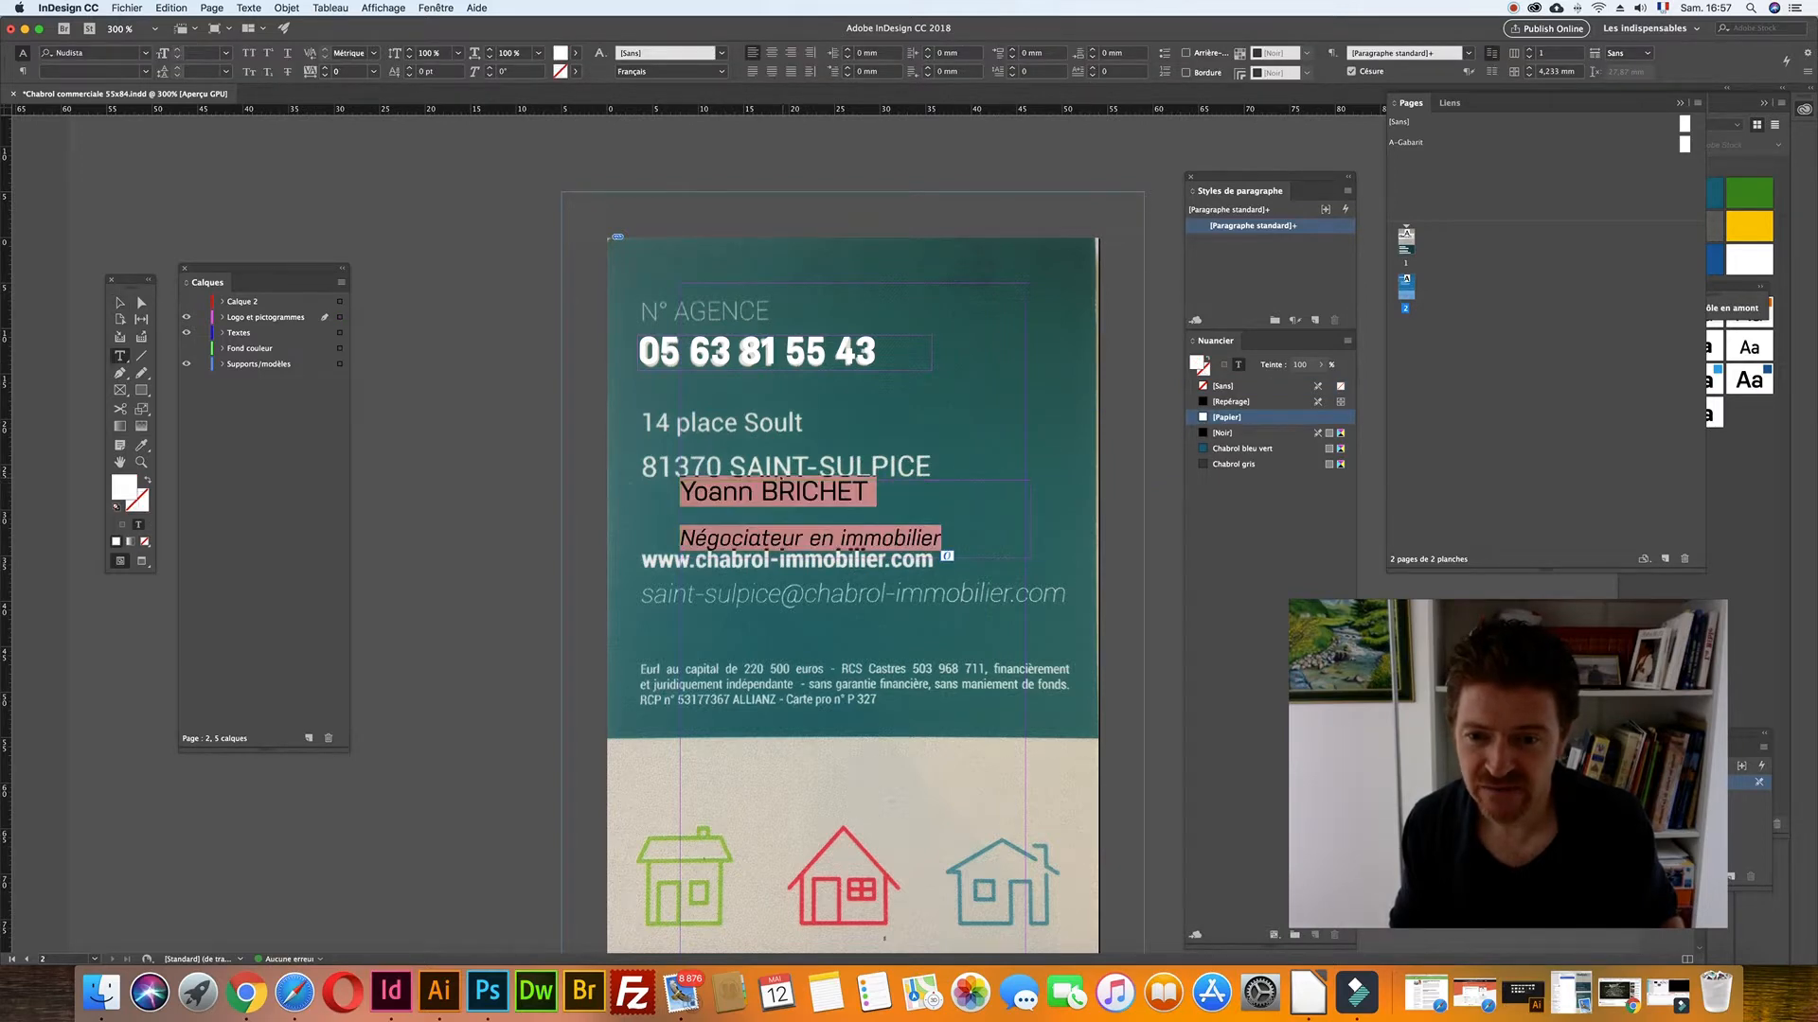
{"action": "key", "text": "BackSpace"}
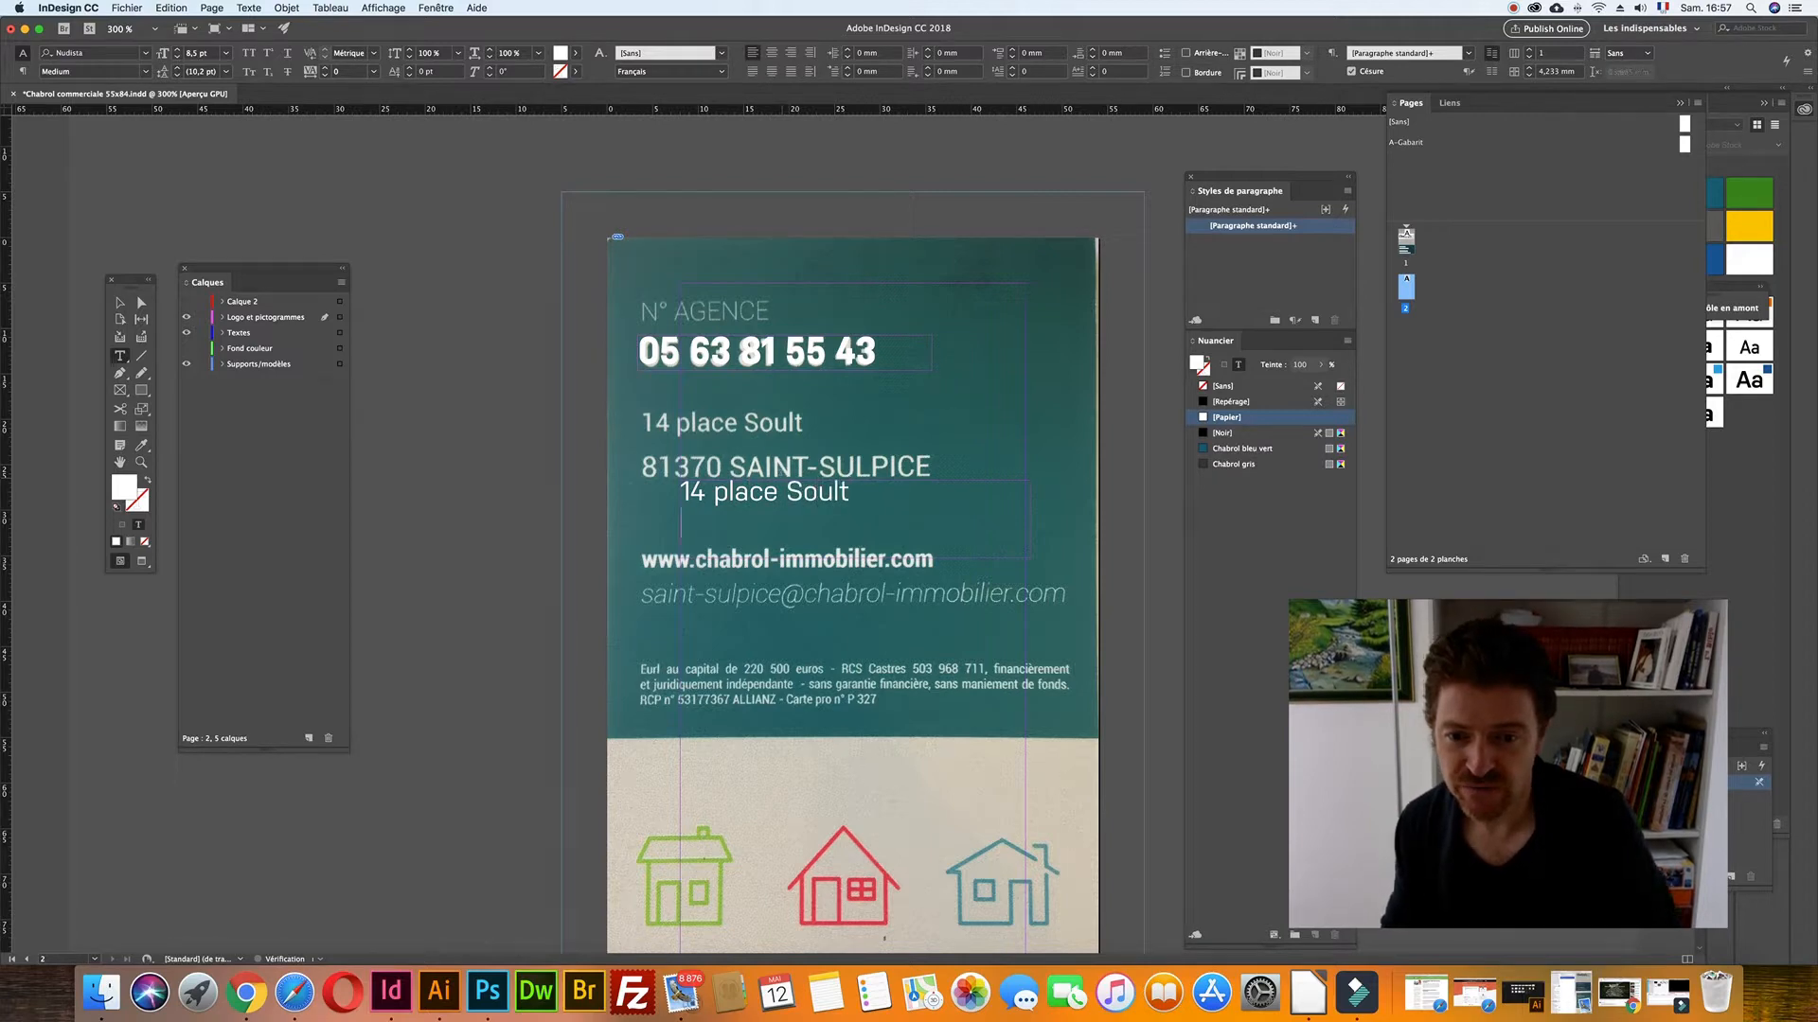
{"action": "key", "text": "Return"}
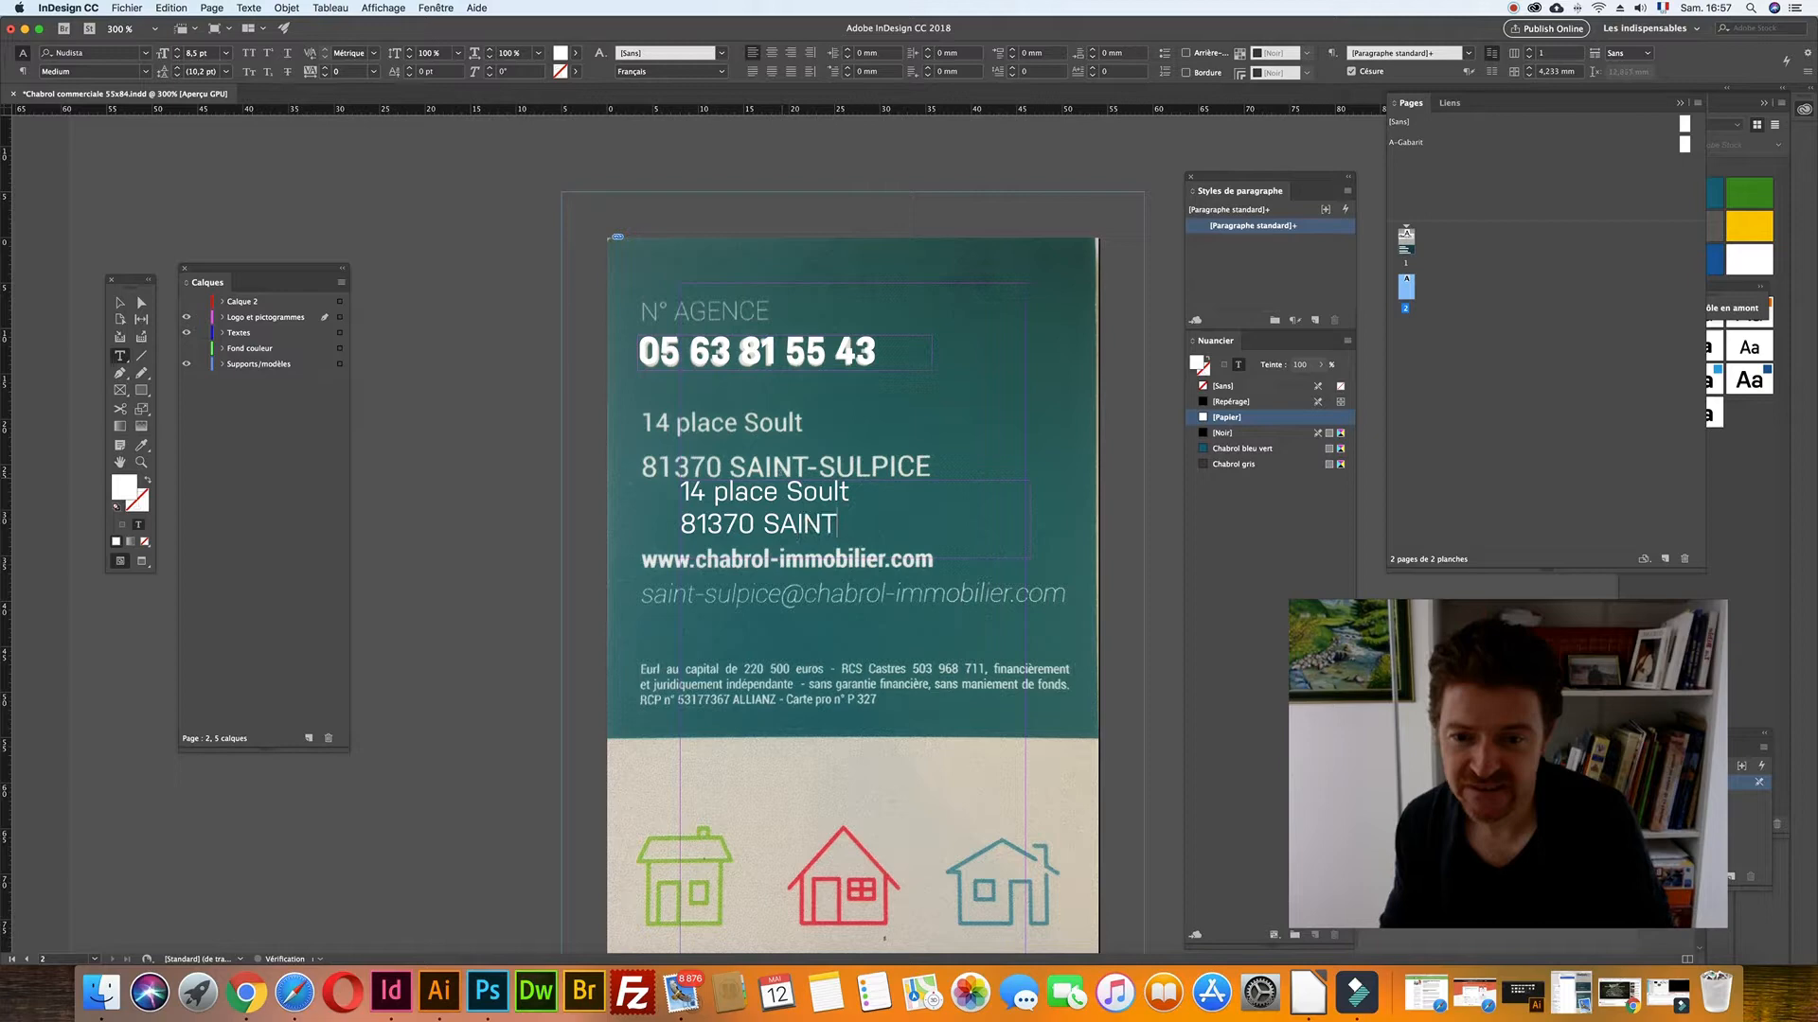
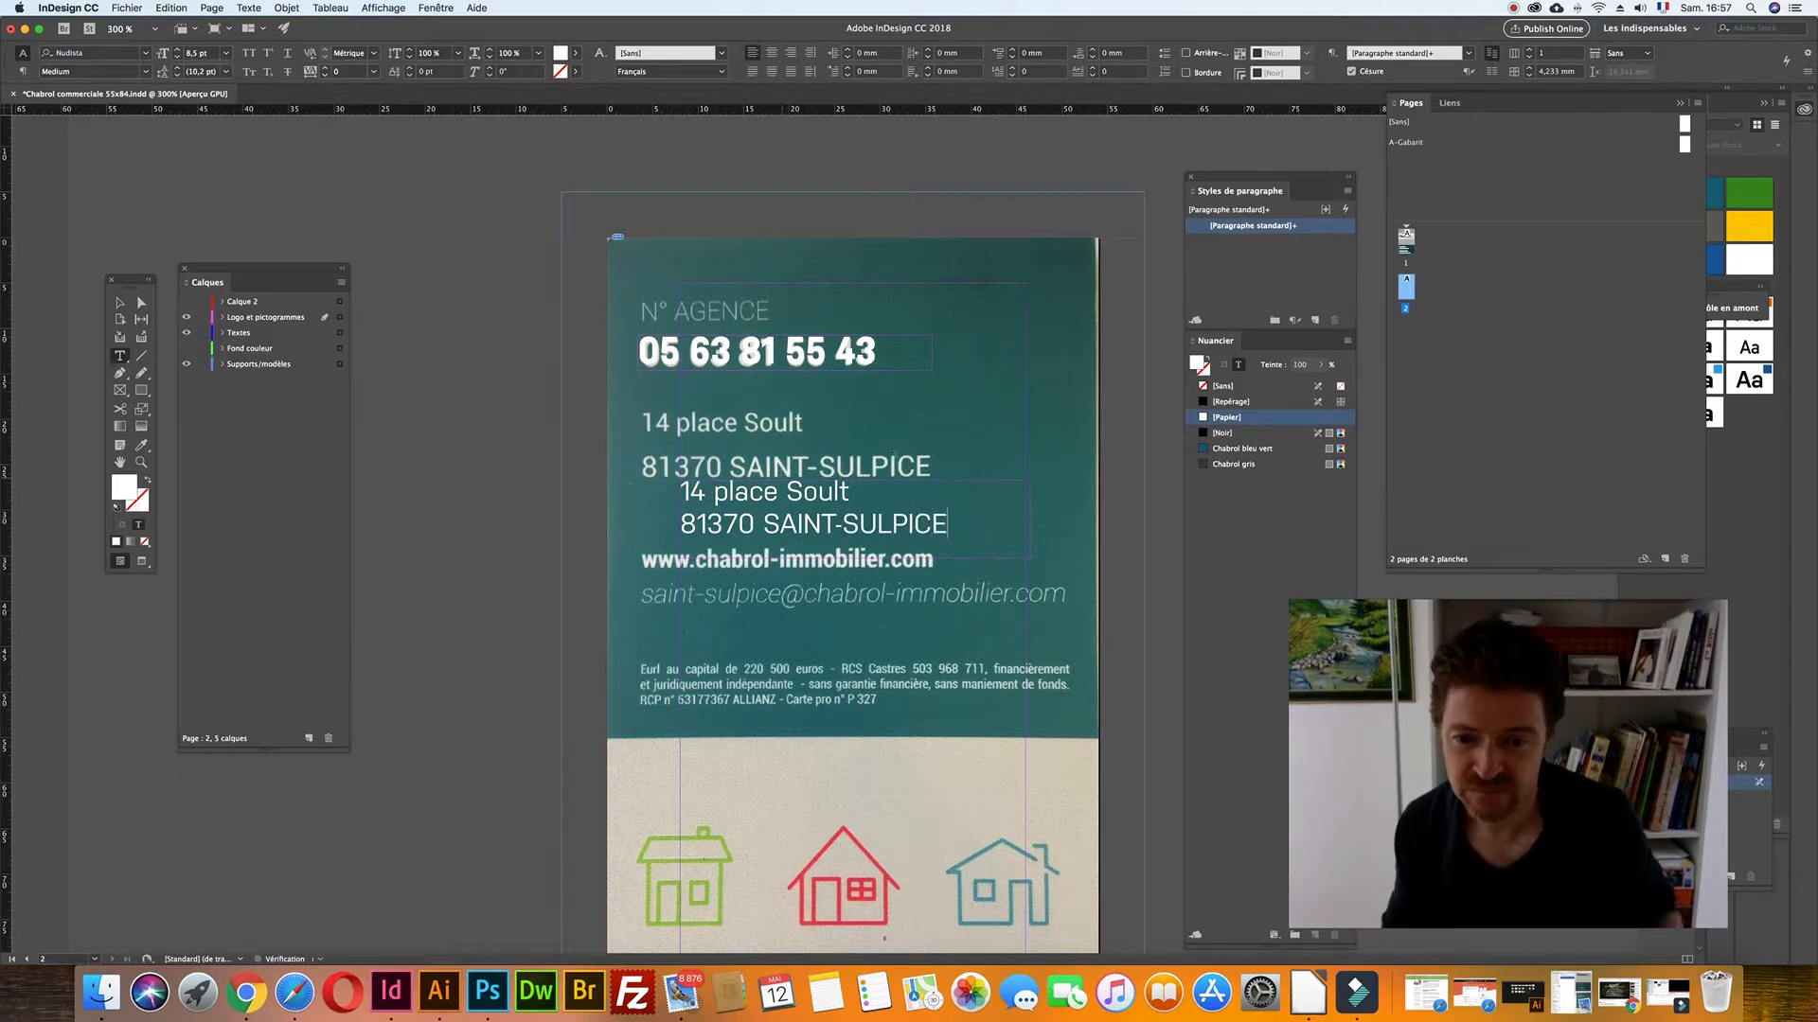
{"action": "key", "text": "Escape"}
{"action": "left_click_drag", "start_coordinate": [785, 505], "coordinate": [742, 436]}
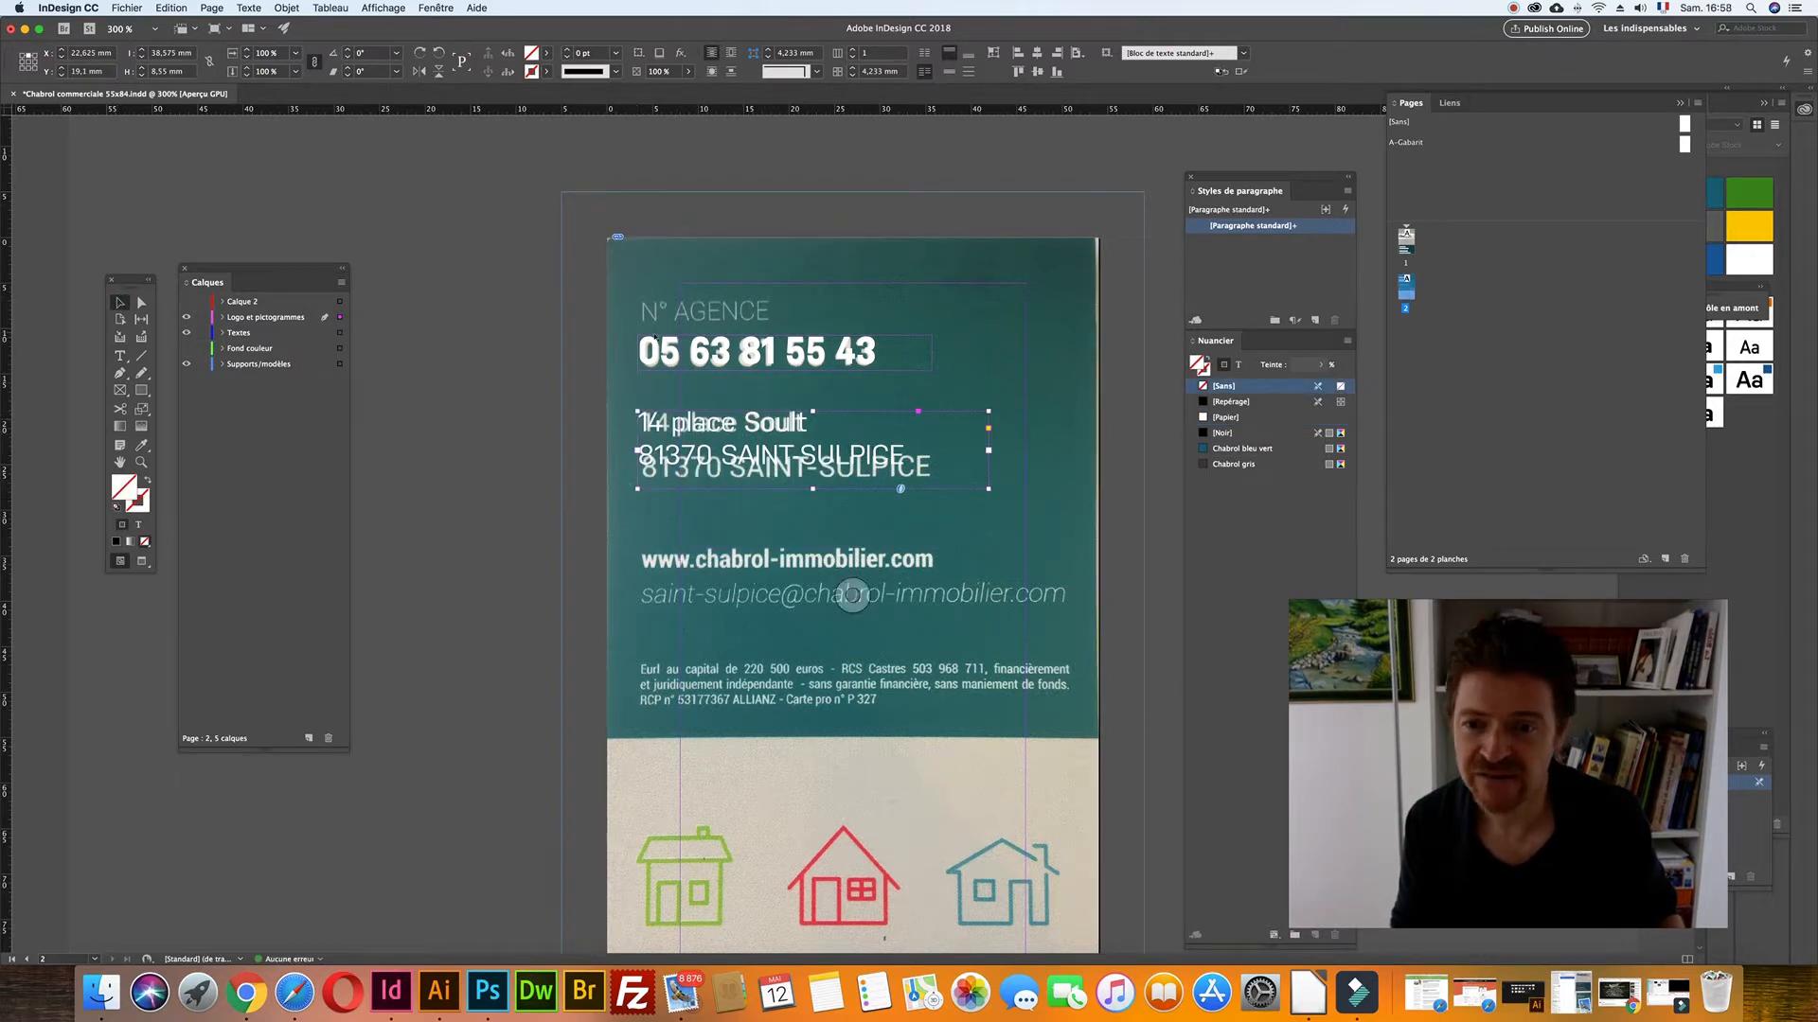
{"action": "mouse_move", "coordinate": [657, 430]}
{"action": "left_mouse_down"}
{"action": "mouse_move", "coordinate": [674, 422]}
{"action": "mouse_move", "coordinate": [643, 420]}
{"action": "left_mouse_up"}
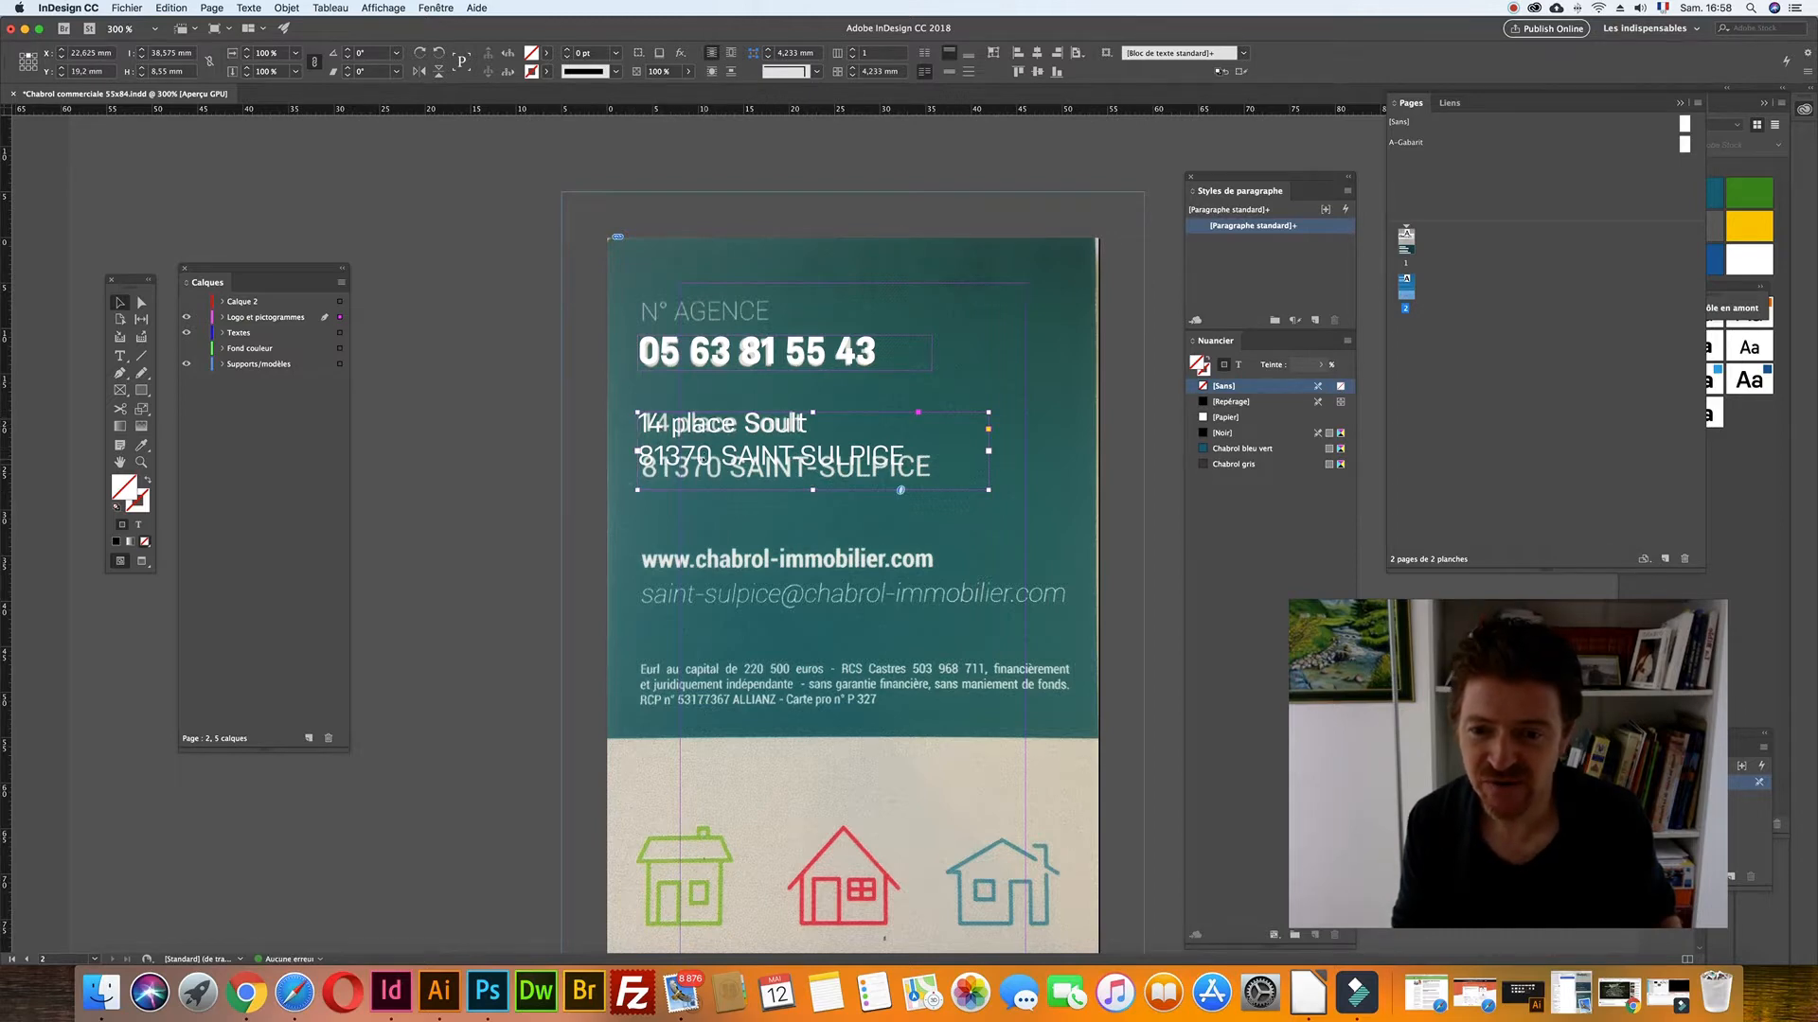
- Give the 81370 SAINT-SULPICE line 13 pt leading and 110 % horizontal scale
{"action": "double_click", "coordinate": [833, 457]}
{"action": "triple_click", "coordinate": [833, 458]}
{"action": "left_click", "coordinate": [199, 71]}
{"action": "key", "text": "Up"}
{"action": "key", "text": "Up"}
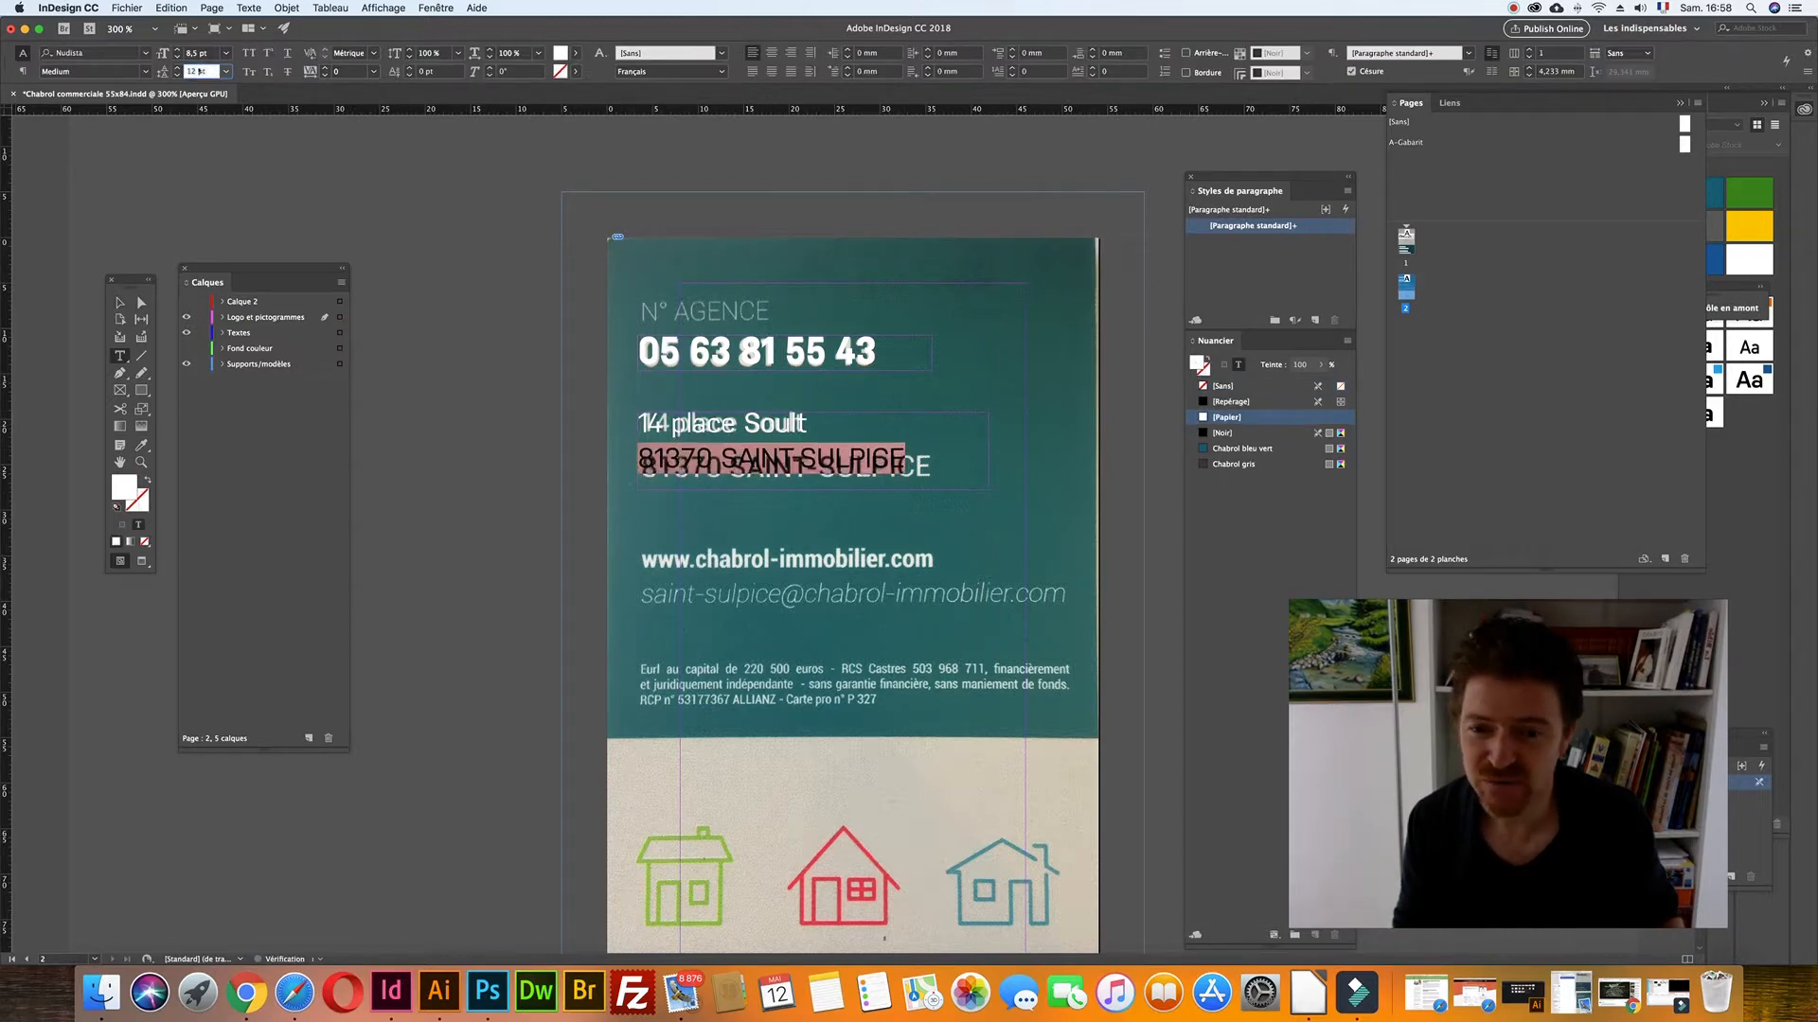
{"action": "key", "text": "Up"}
{"action": "key", "text": "Up"}
{"action": "key", "text": "Down"}
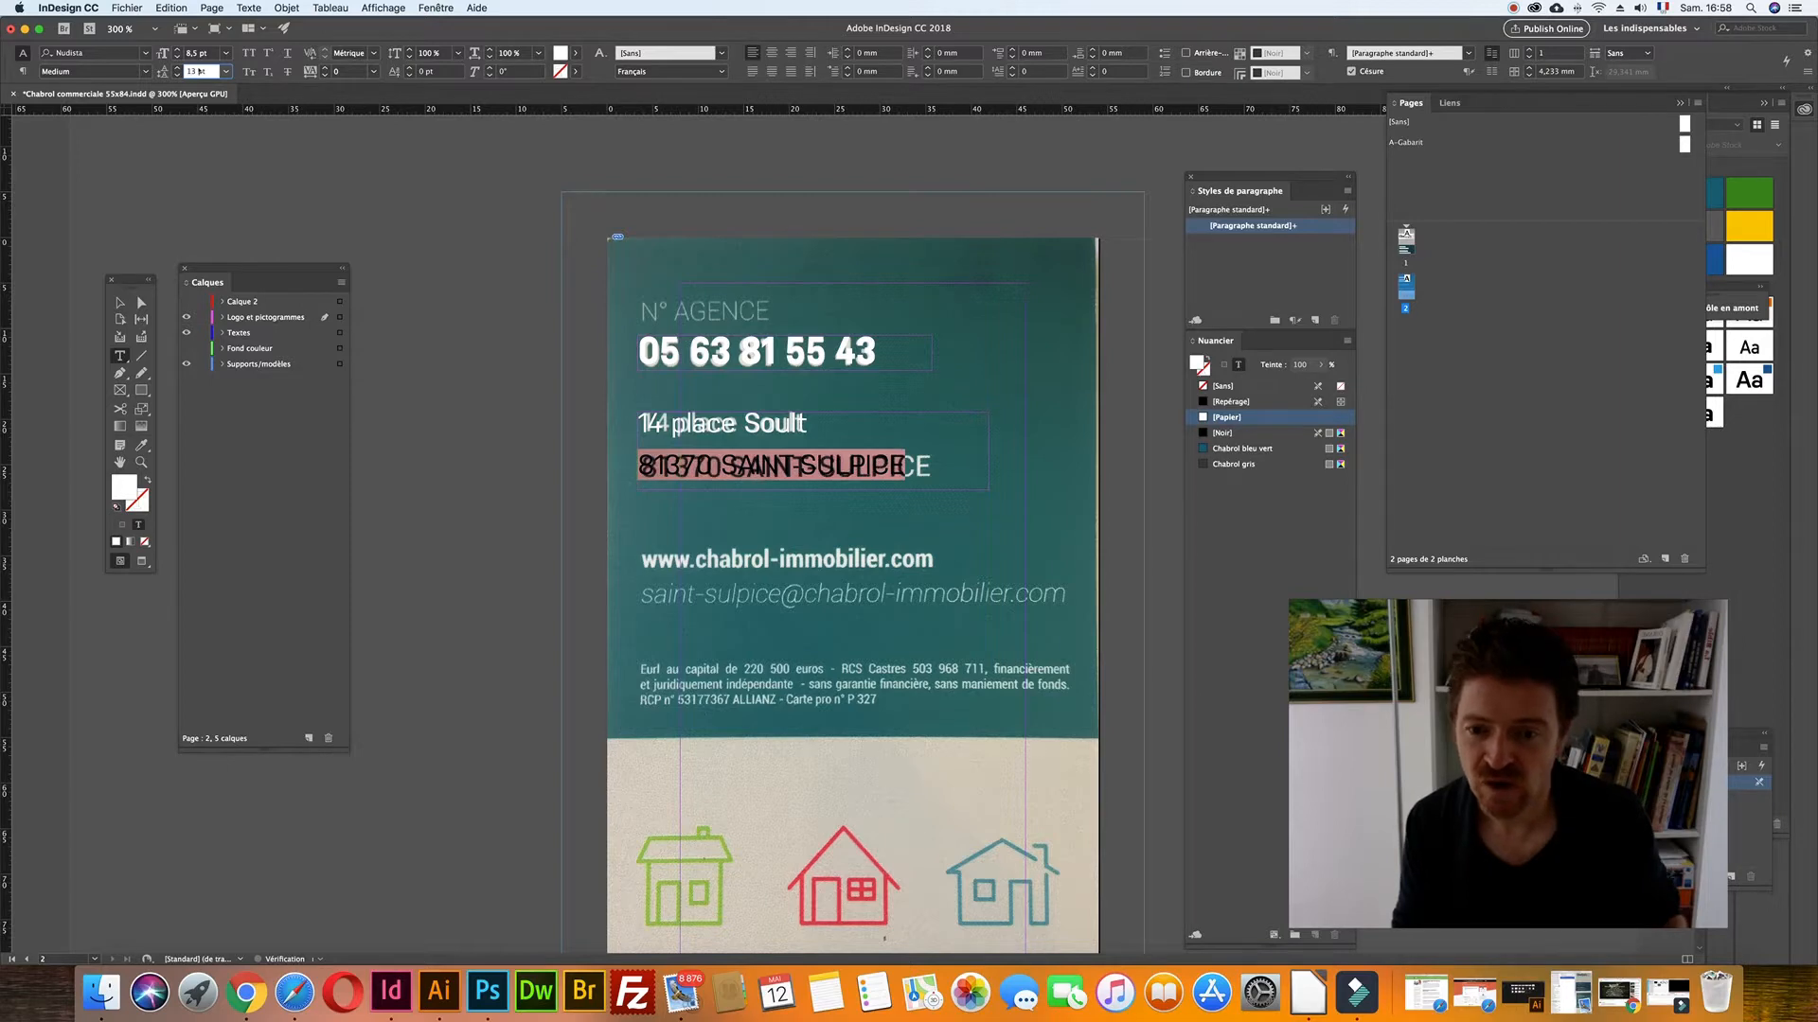
{"action": "left_click", "coordinate": [508, 53]}
{"action": "key", "text": "Up"}
{"action": "key", "text": "Up"}
{"action": "key", "text": "Up"}
{"action": "key", "text": "Up"}
{"action": "key", "text": "Up"}
{"action": "key", "text": "Up"}
{"action": "key", "text": "Up"}
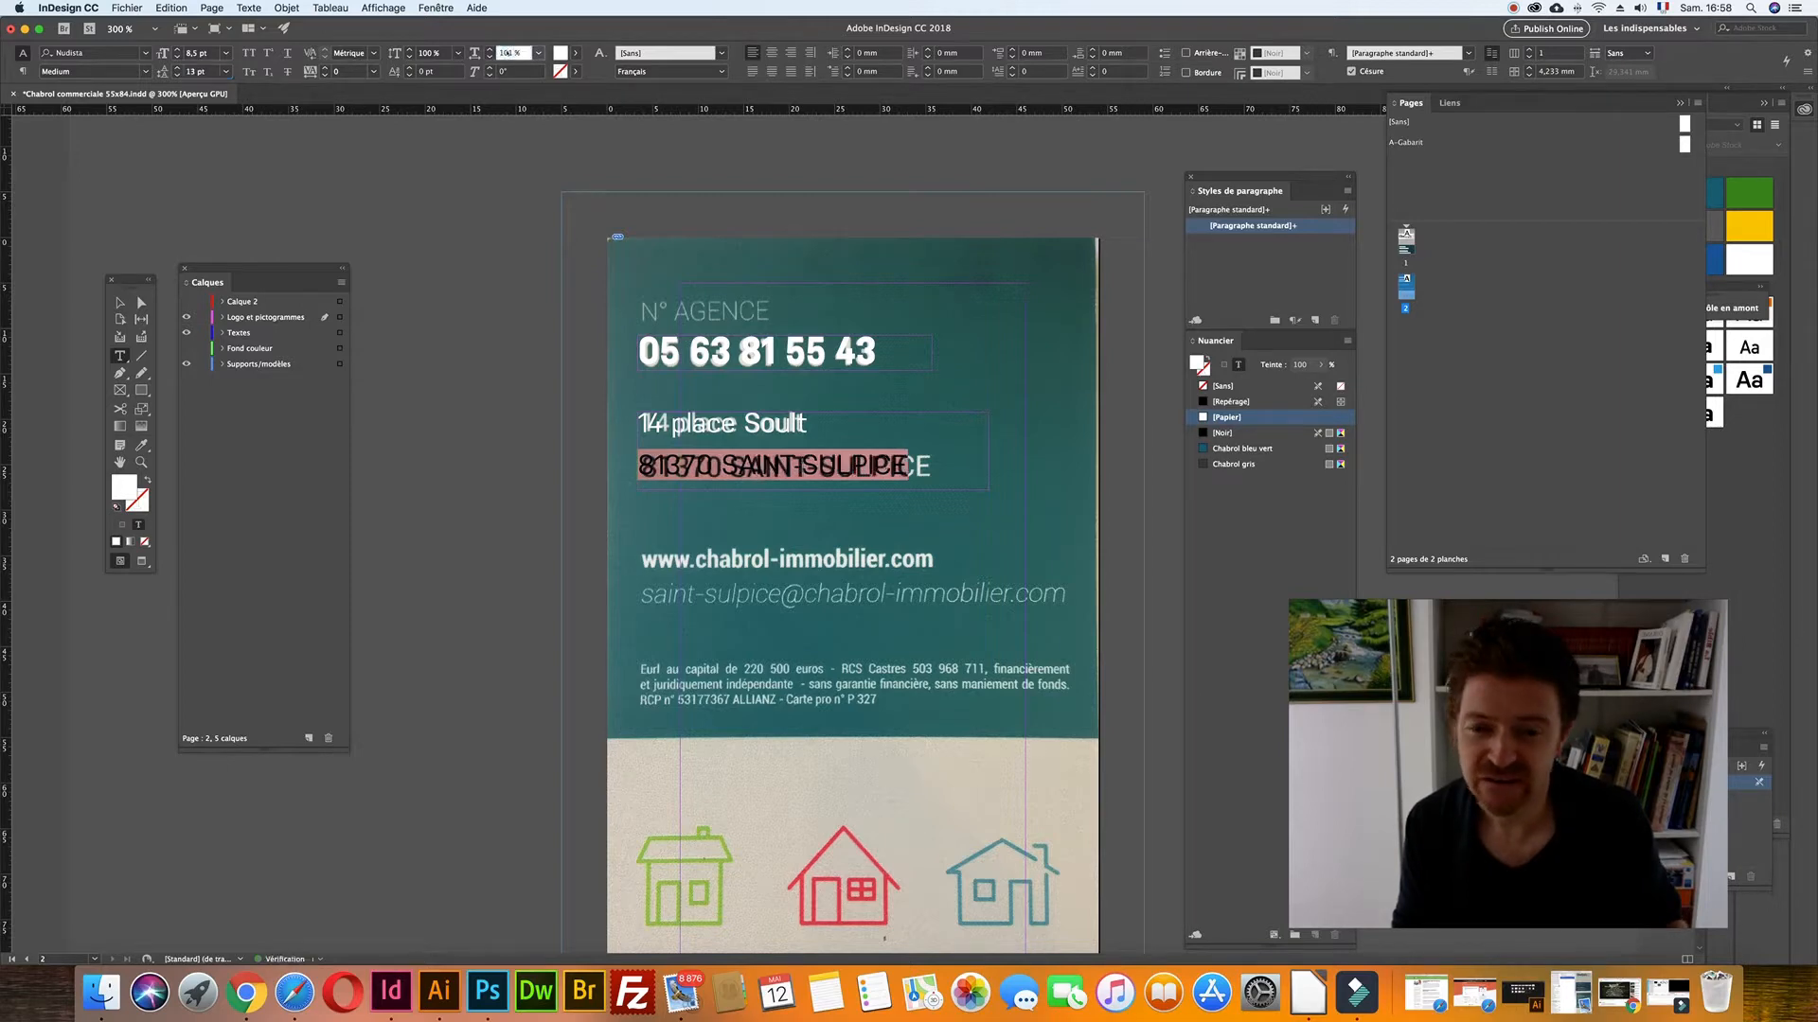
{"action": "key", "text": "Up"}
{"action": "key", "text": "Up"}
{"action": "key", "text": "Up"}
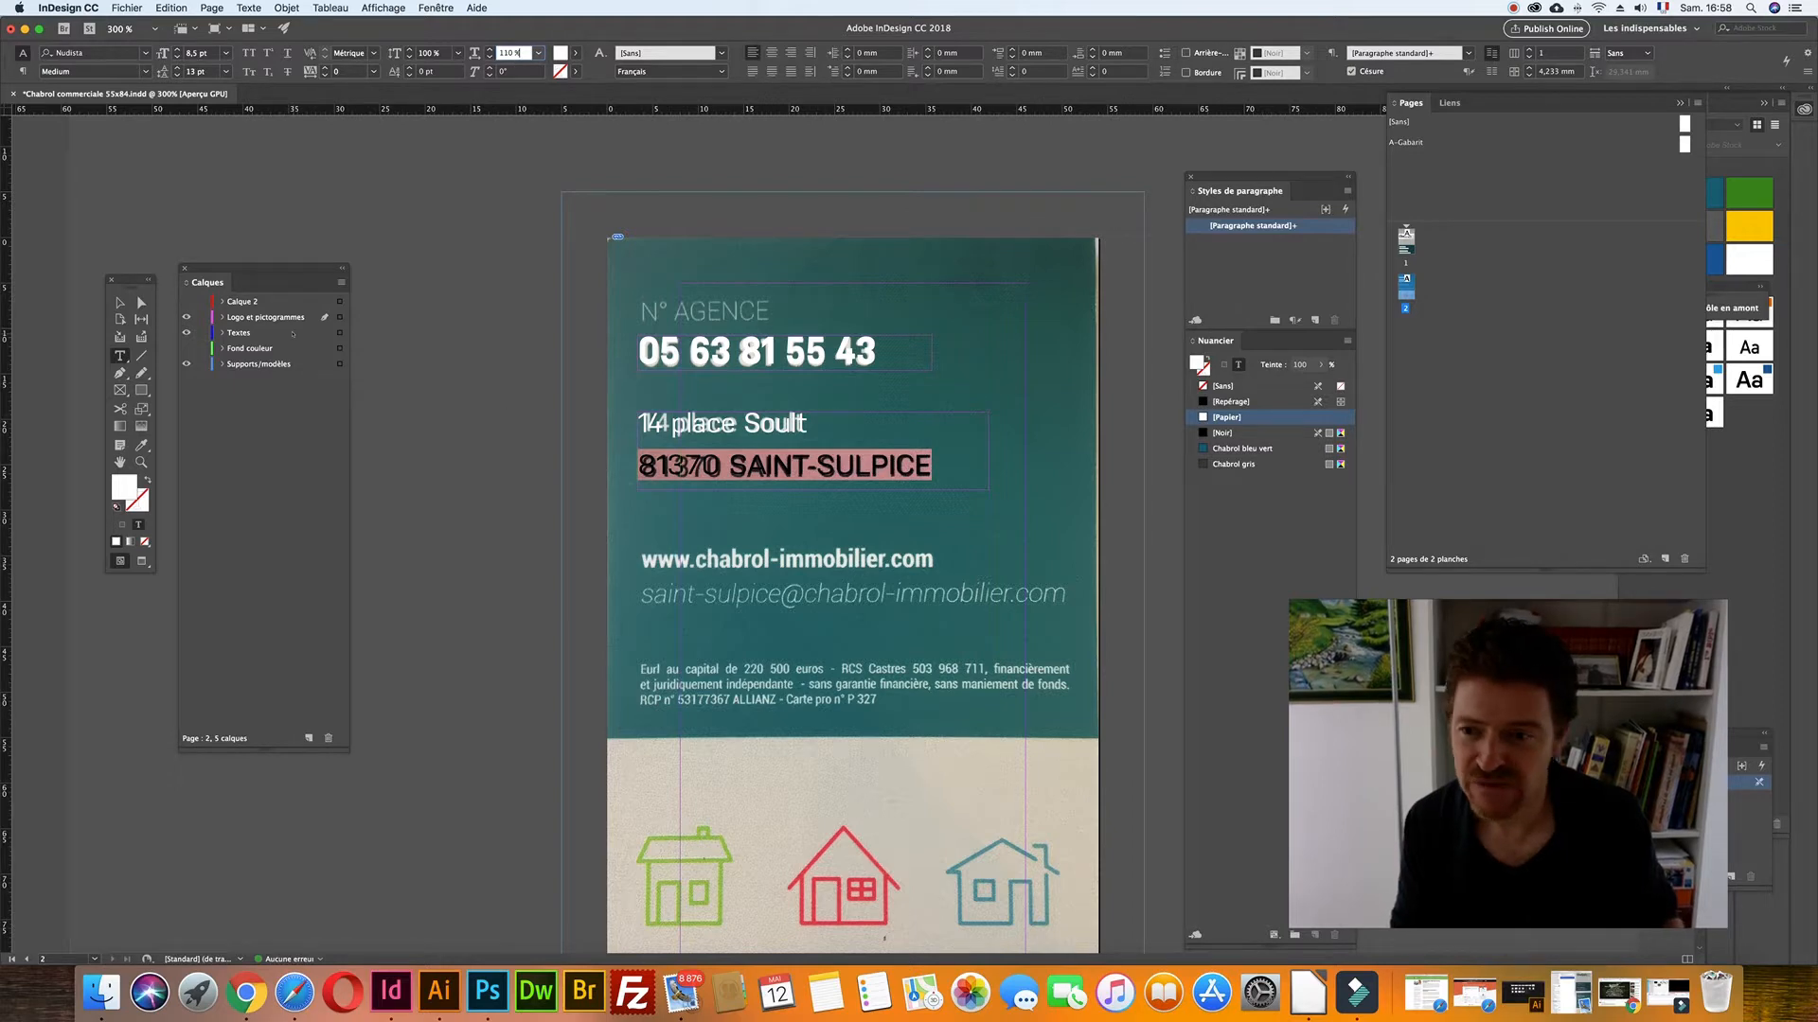
{"action": "key", "text": "Escape"}
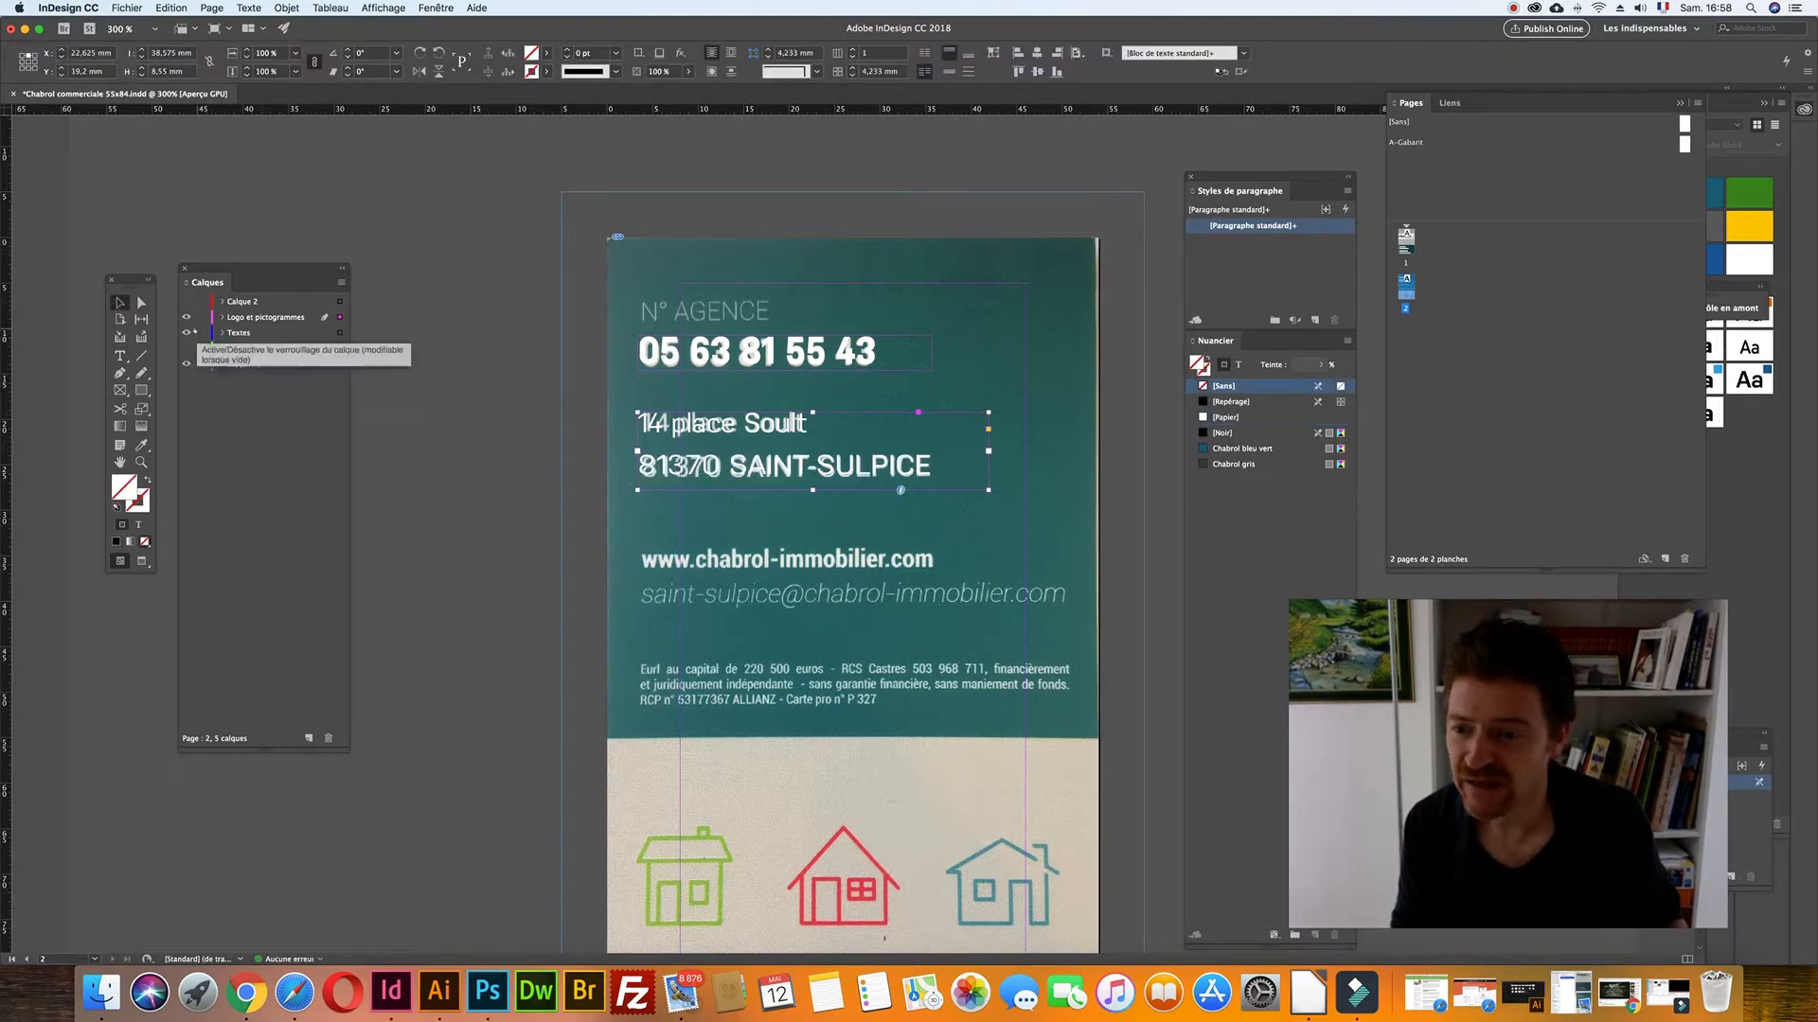
- Toggle the Supports/modèles, Fond couleur and Calque 2 layers to check the frames
{"action": "left_click", "coordinate": [186, 364]}
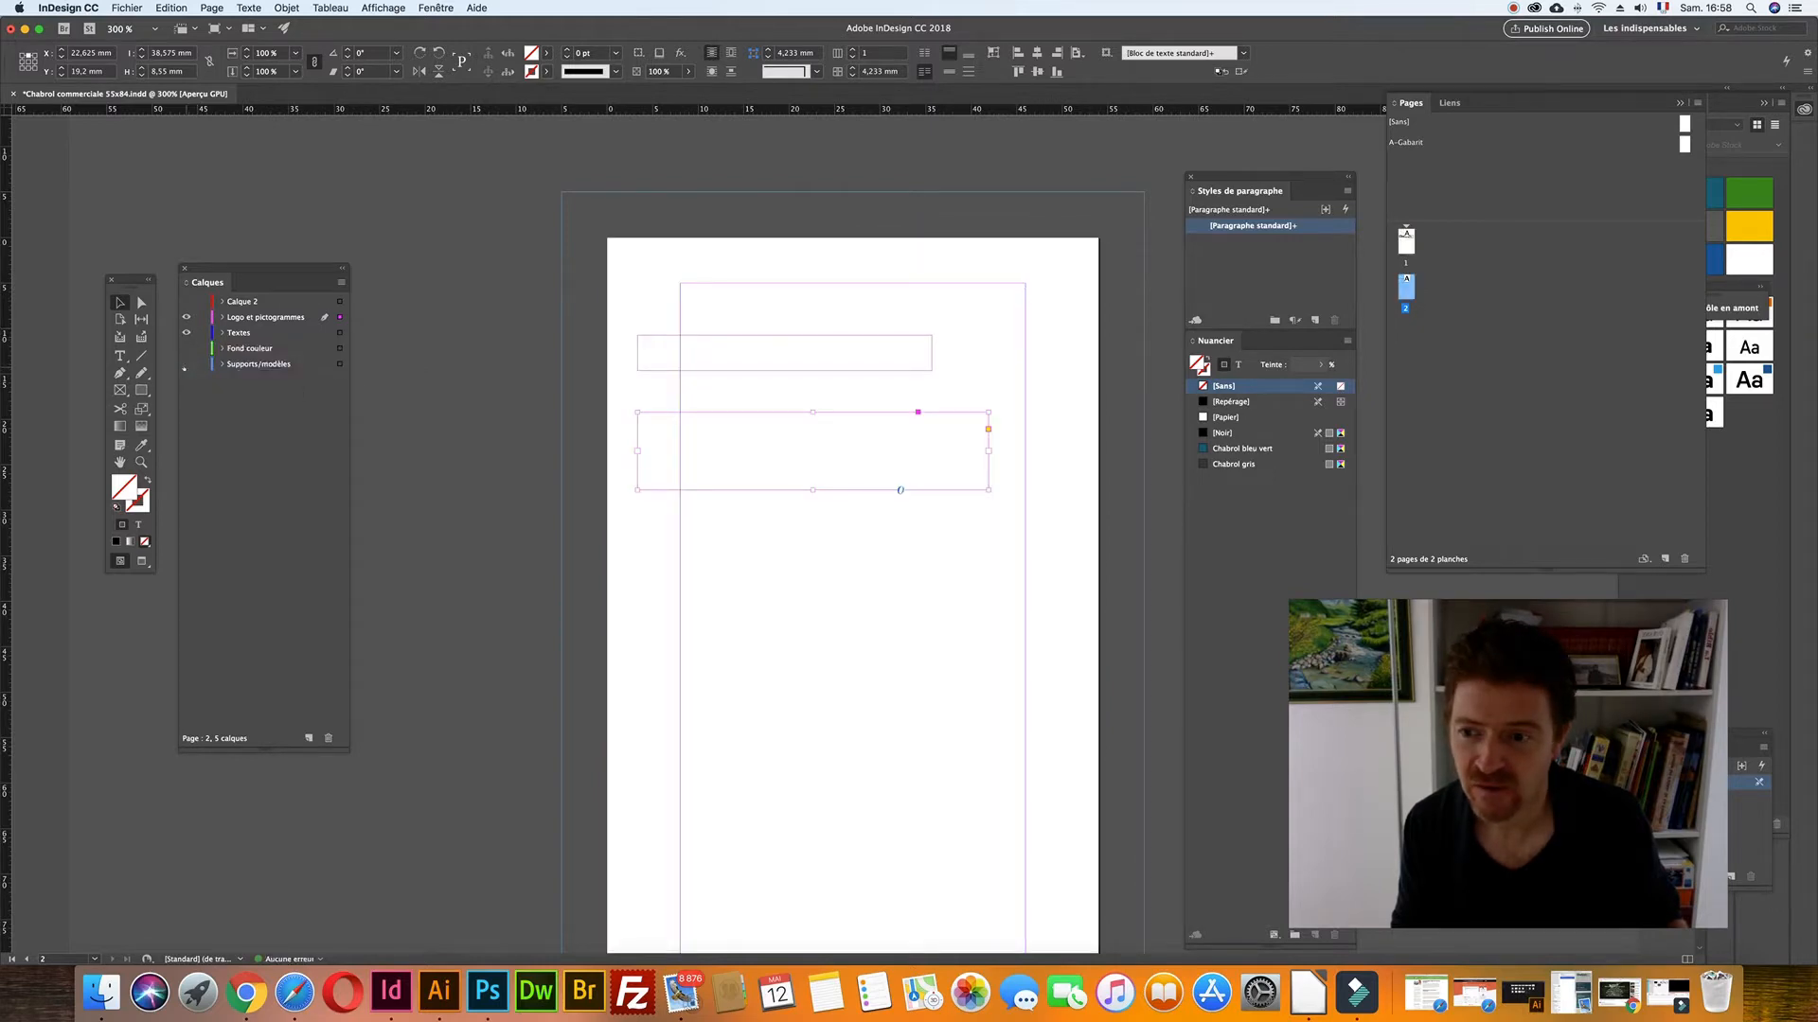
{"action": "left_click", "coordinate": [185, 365]}
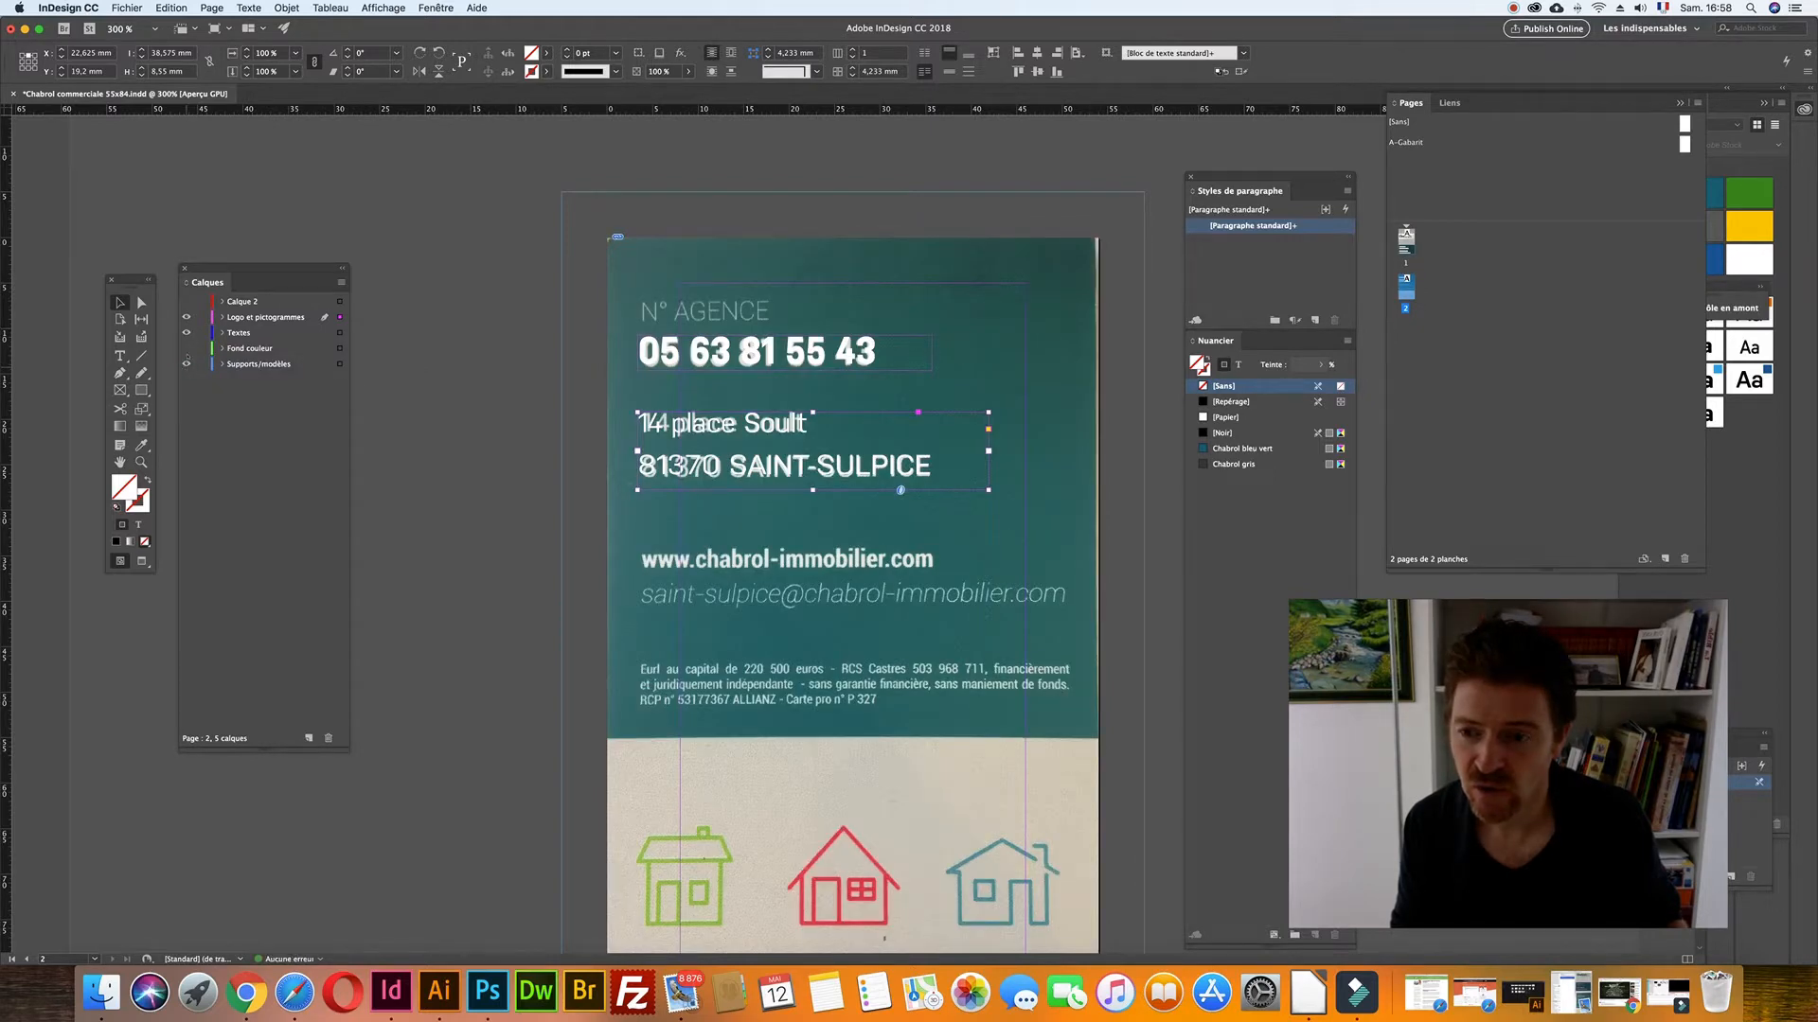
{"action": "left_click", "coordinate": [186, 349]}
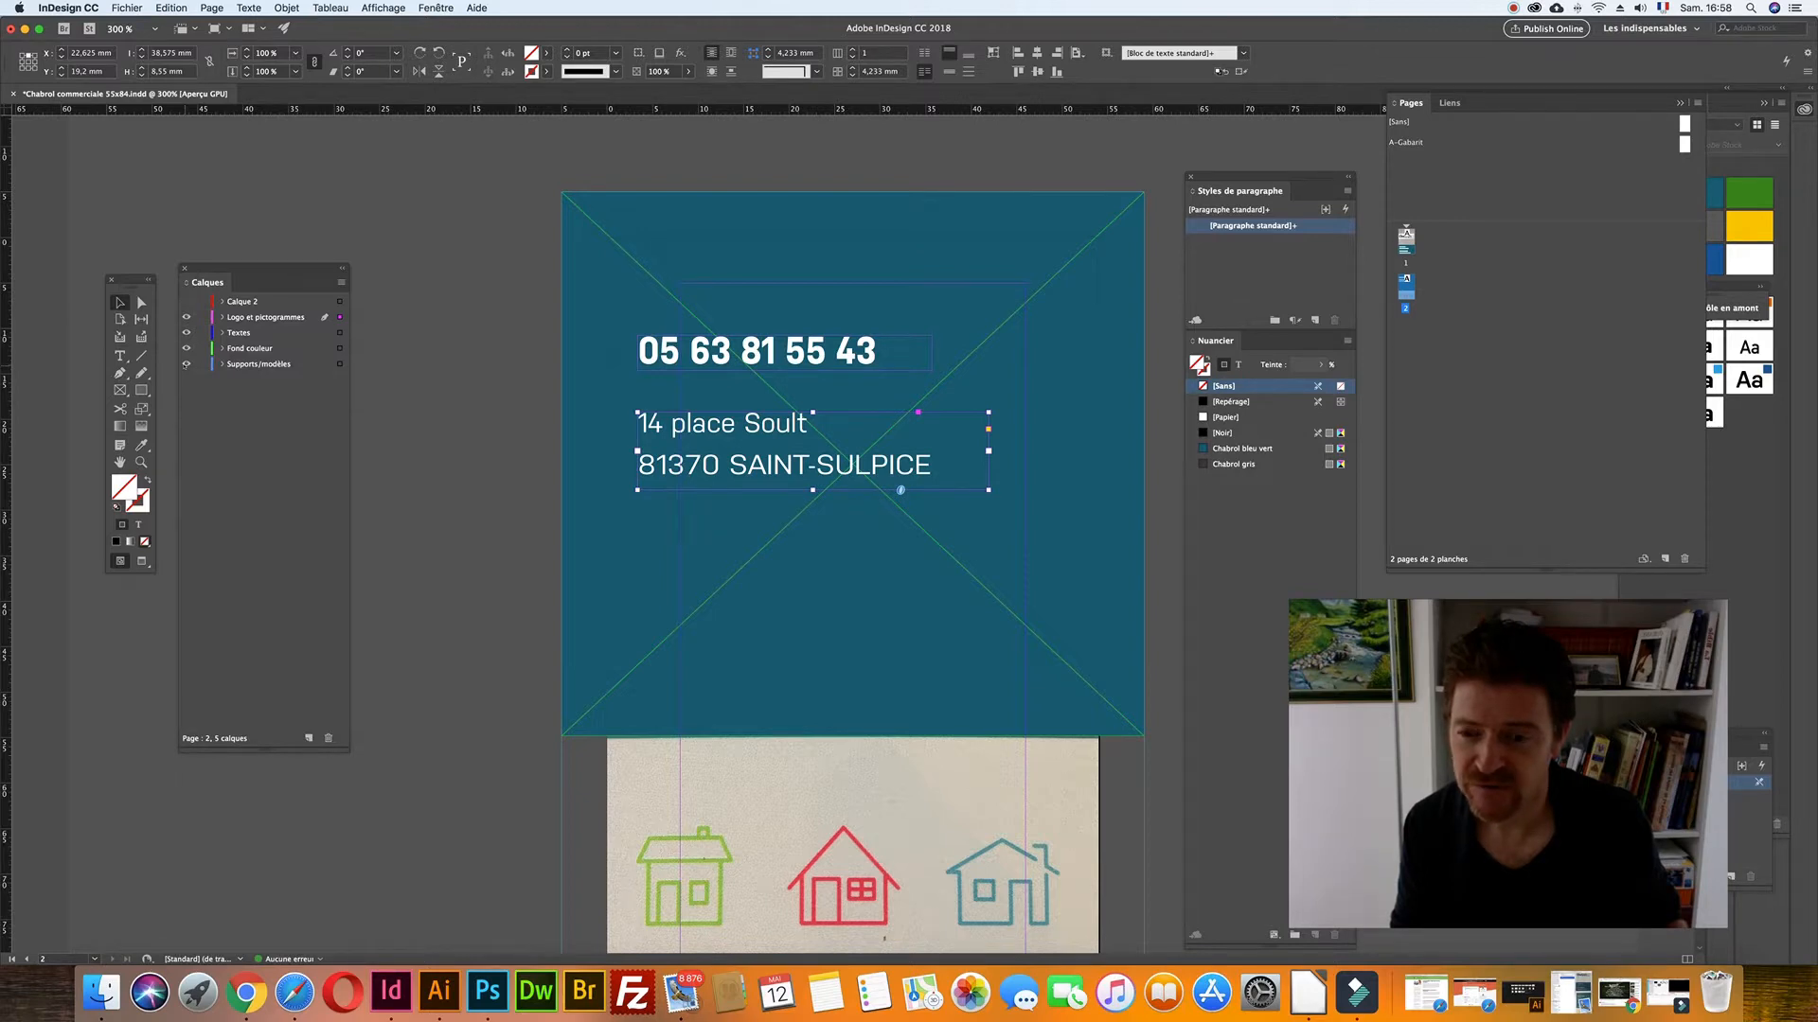
{"action": "left_click", "coordinate": [186, 301]}
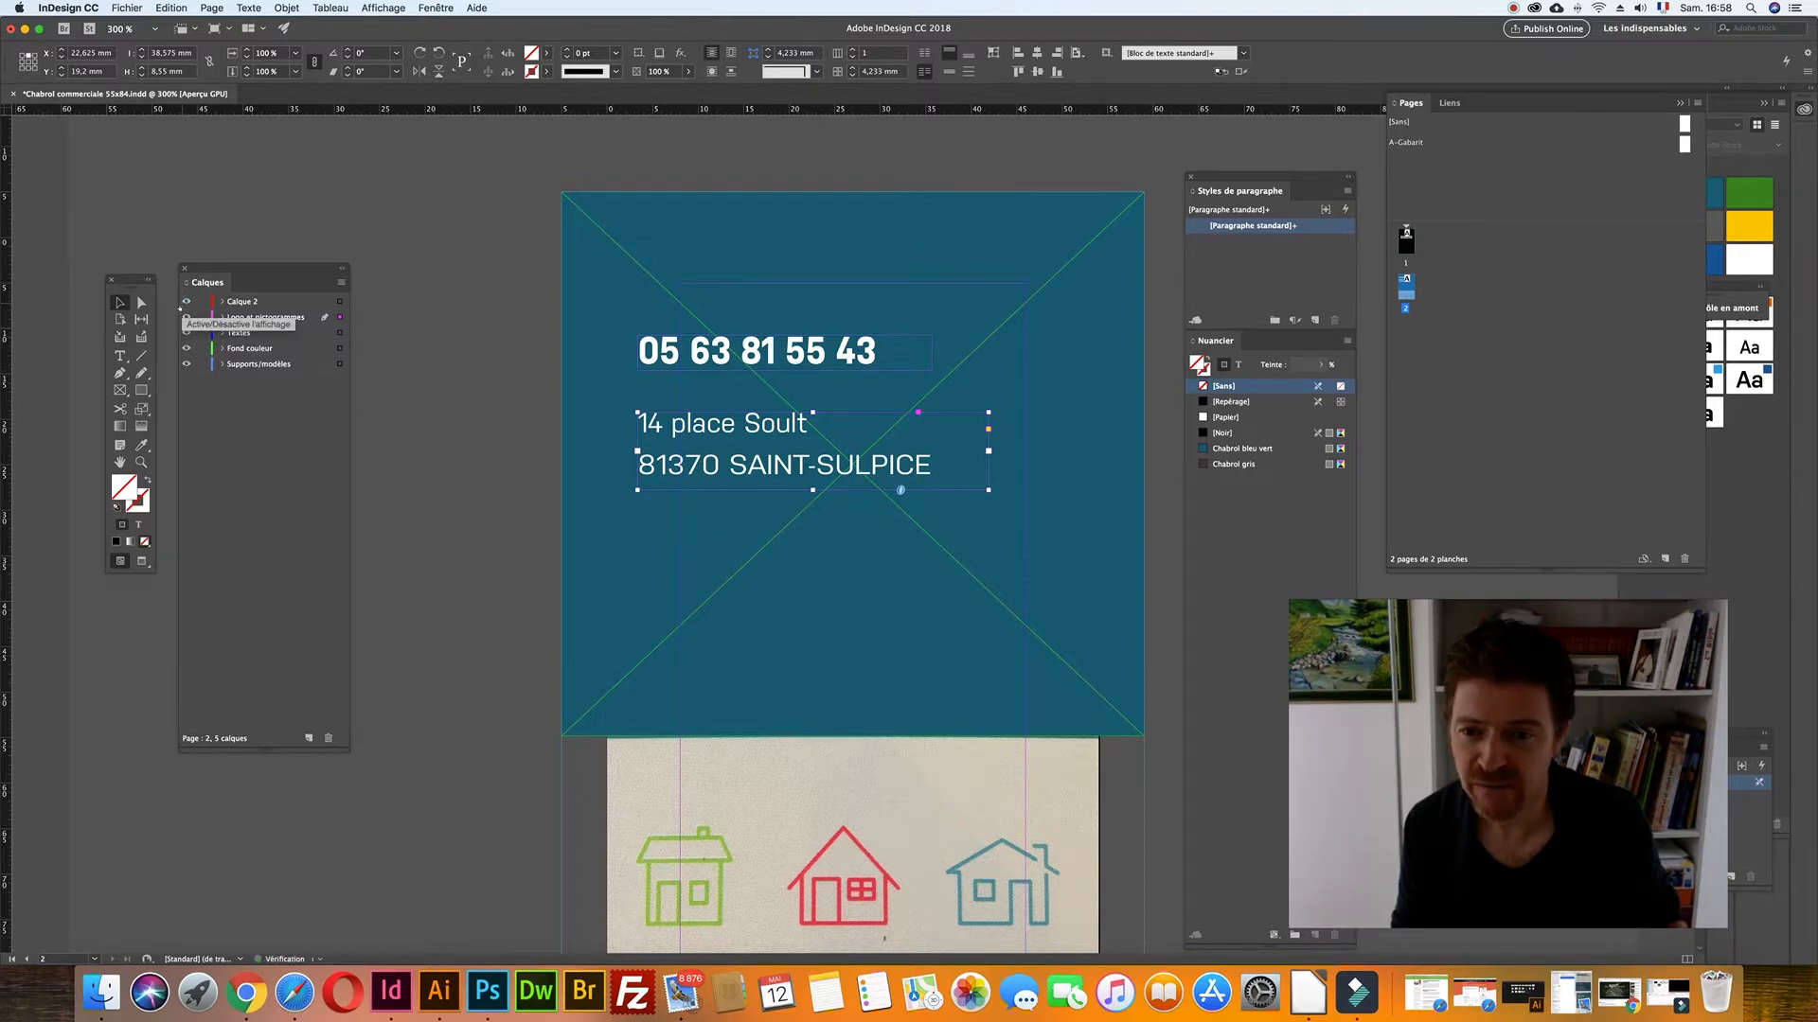
{"action": "left_click", "coordinate": [186, 348]}
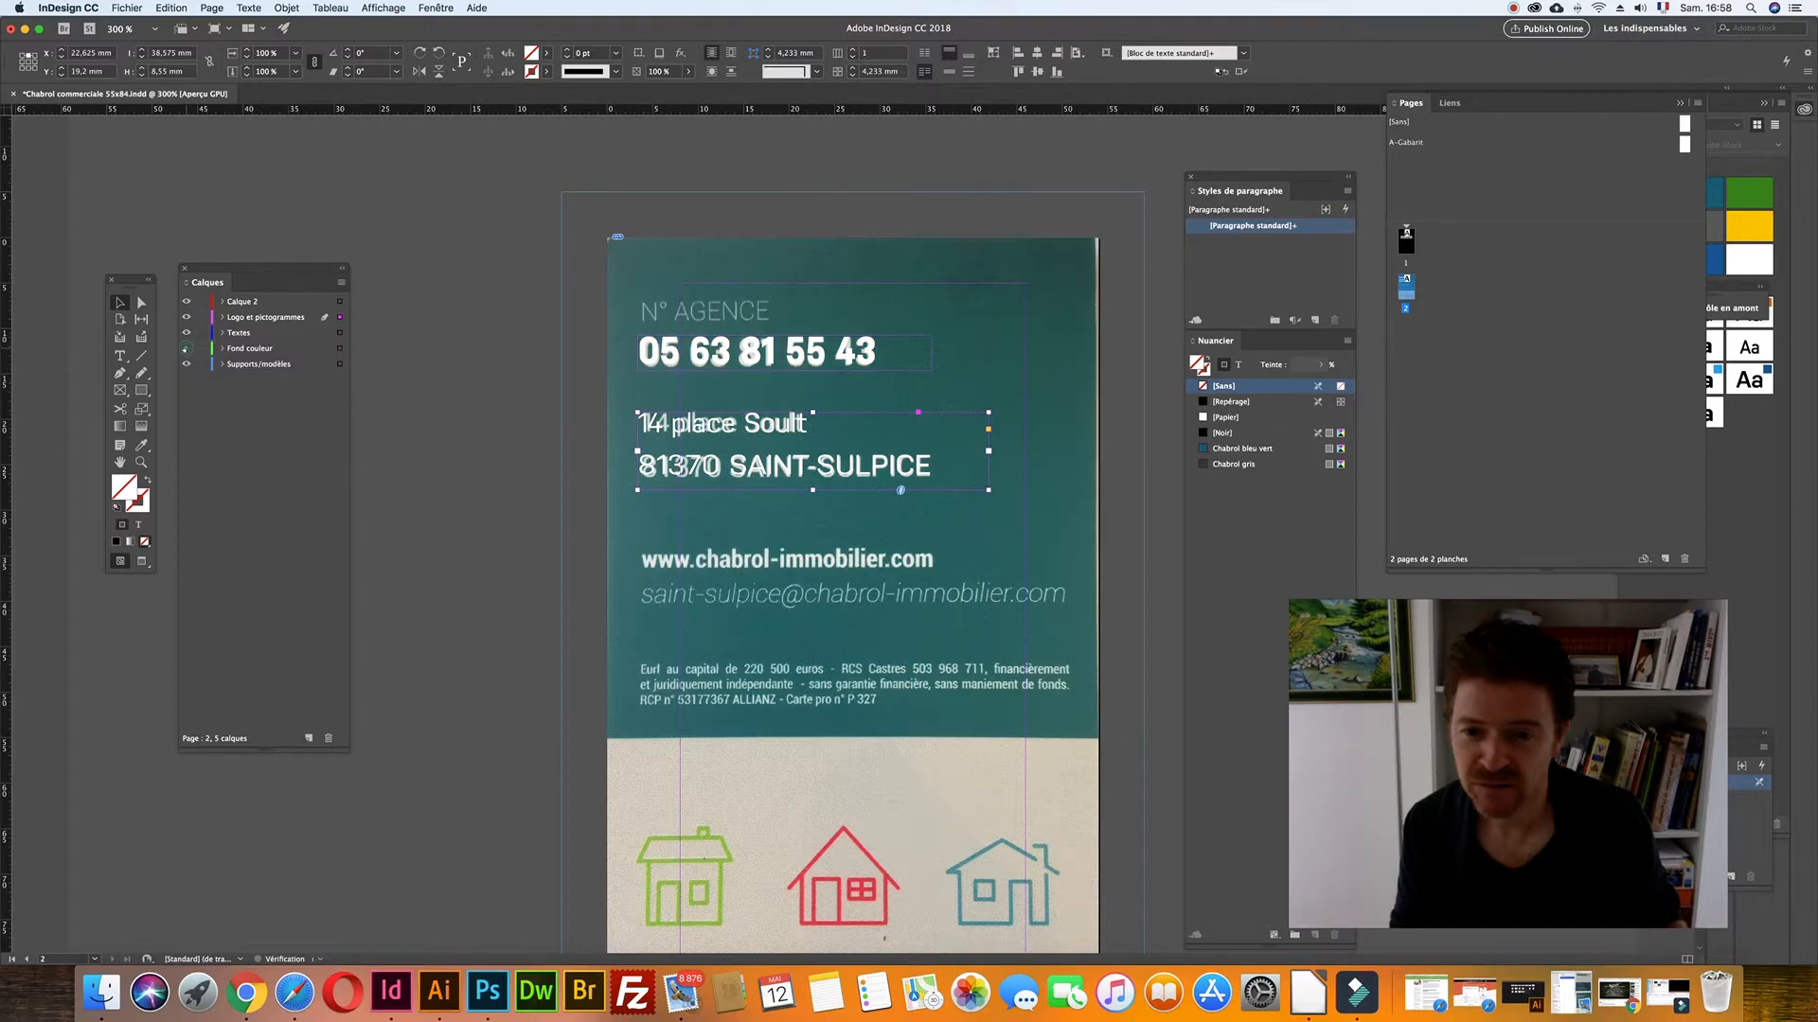
{"action": "left_click", "coordinate": [388, 420]}
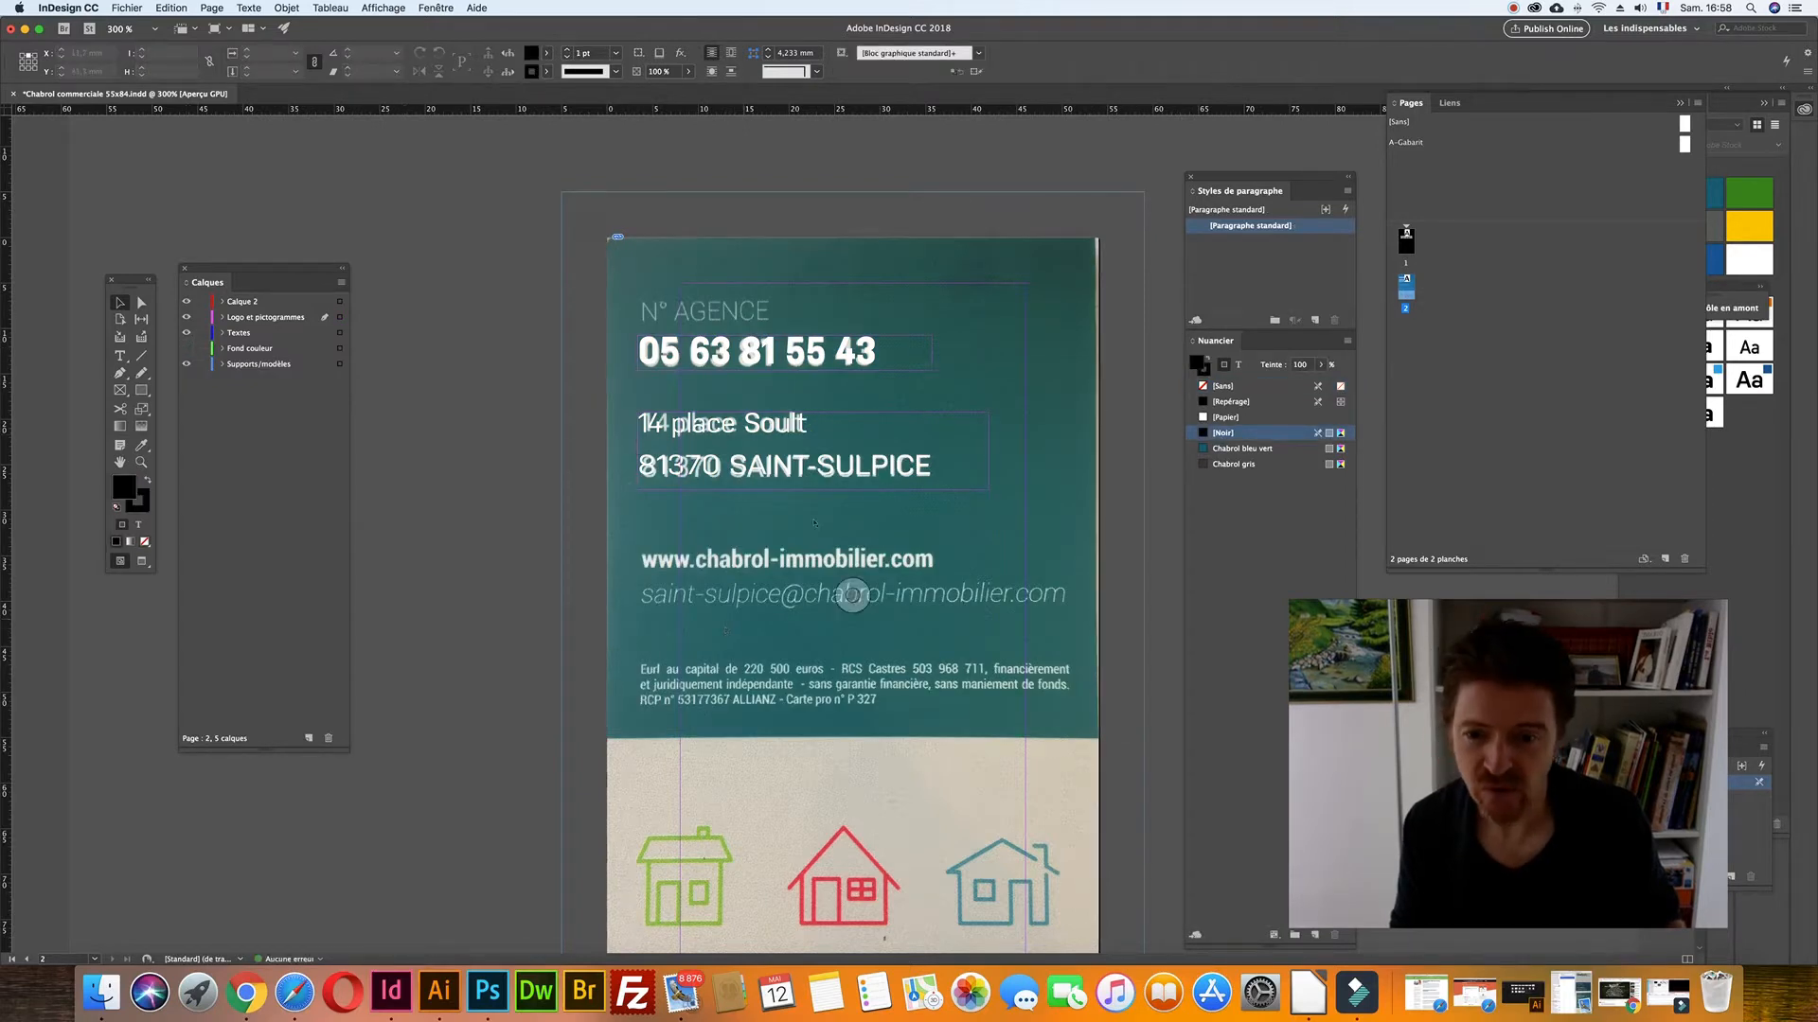
{"action": "scroll", "coordinate": [810, 512], "scroll_direction": "up", "scroll_amount": 10}
{"action": "scroll", "coordinate": [808, 503], "scroll_direction": "down", "scroll_amount": 10}
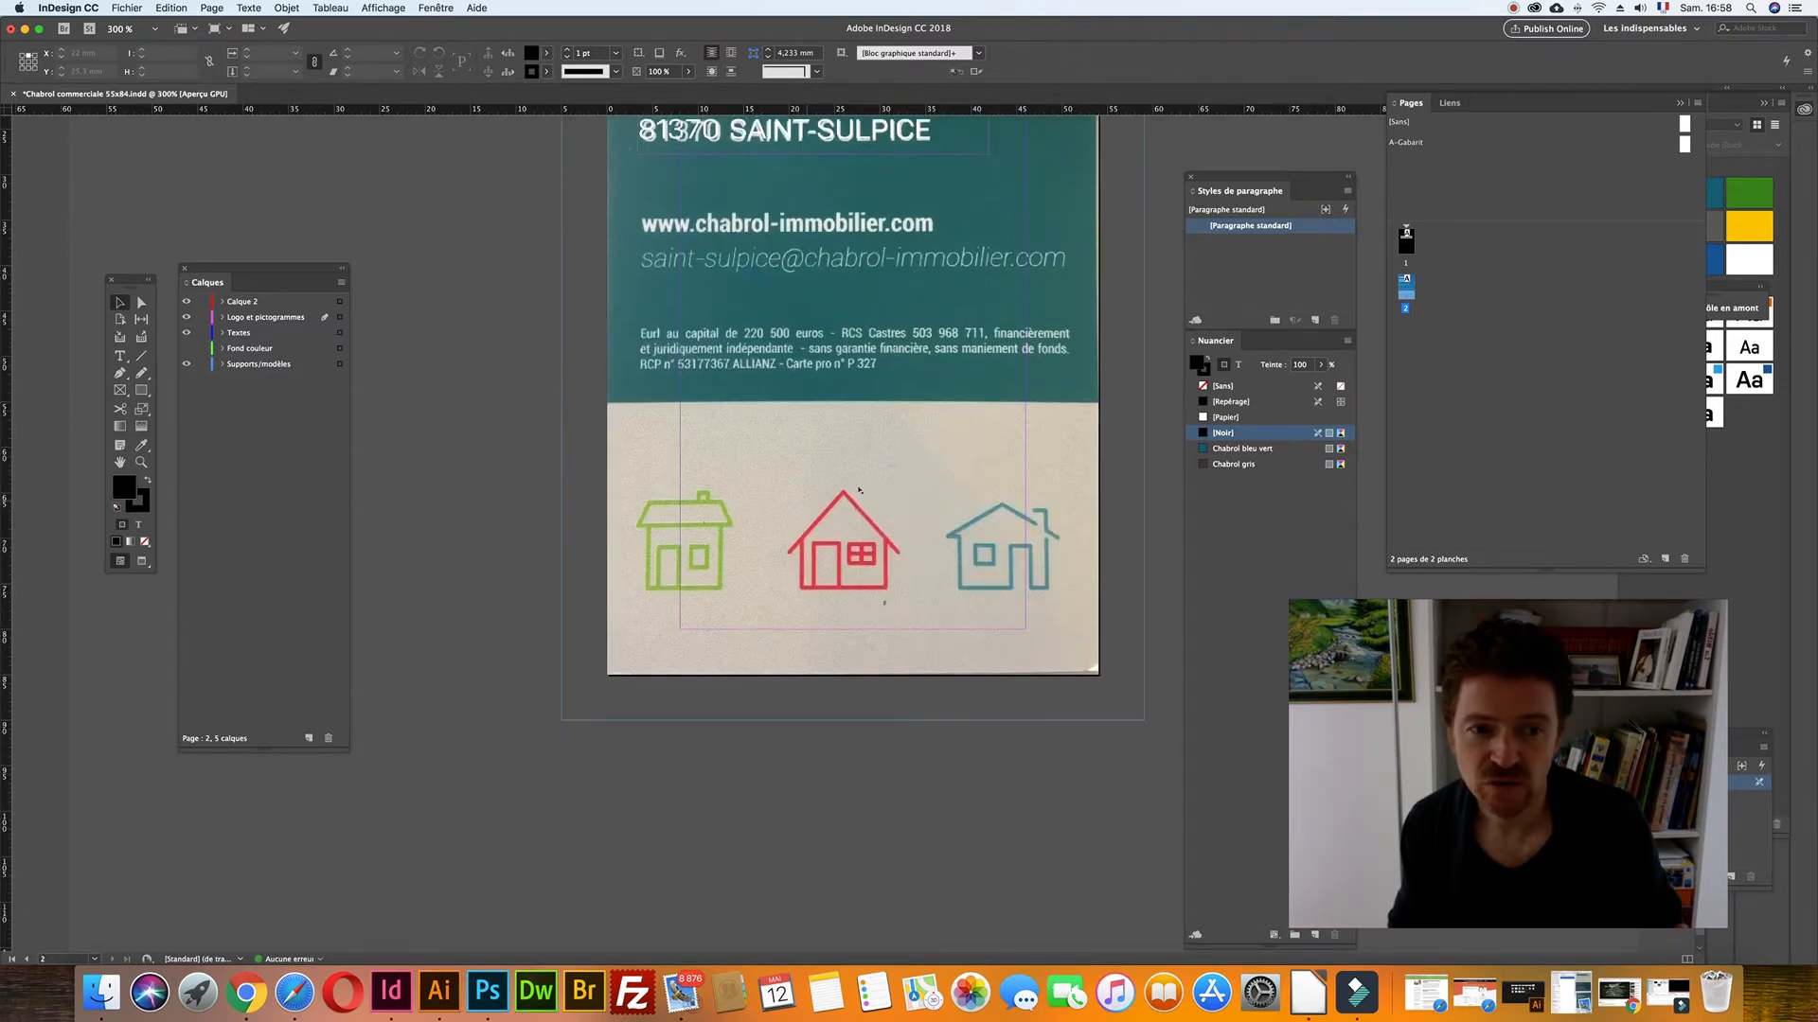
{"action": "left_click", "coordinate": [186, 301]}
{"action": "scroll", "coordinate": [558, 401], "scroll_direction": "up", "scroll_amount": 8}
{"action": "scroll", "coordinate": [558, 401], "scroll_direction": "down", "scroll_amount": 5}
{"action": "scroll", "coordinate": [558, 402], "scroll_direction": "up", "scroll_amount": 1}
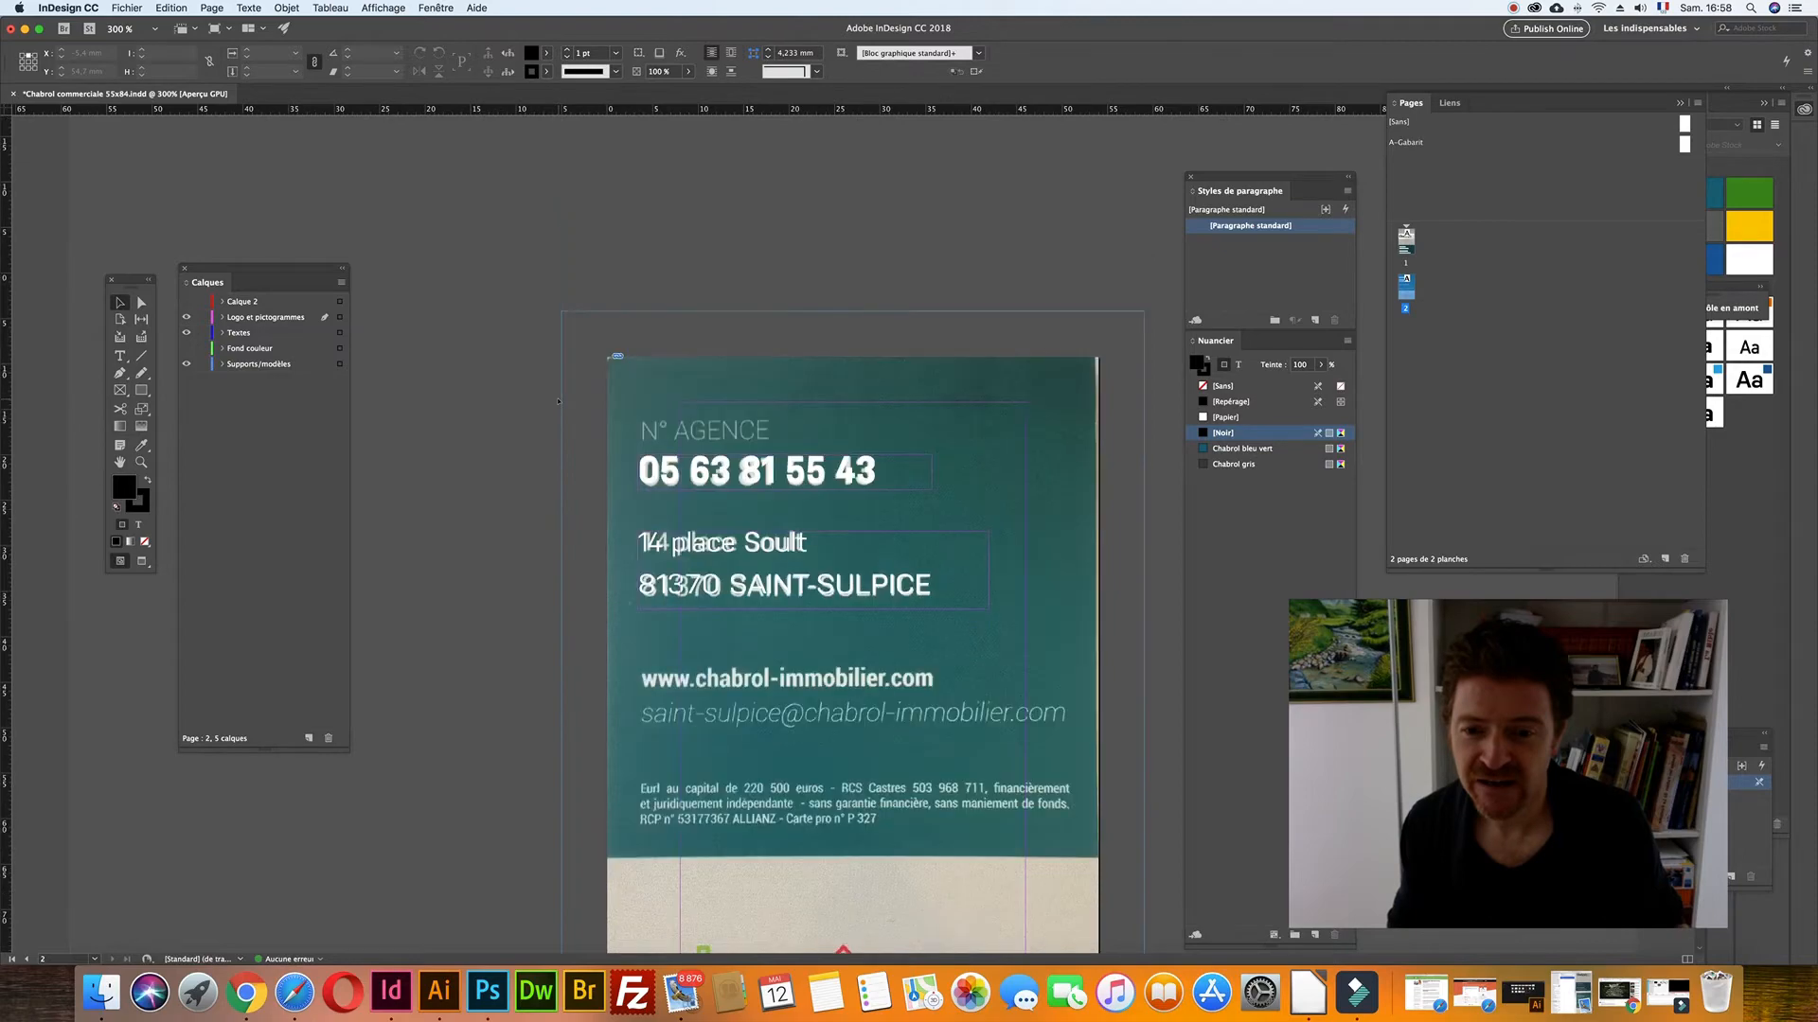
{"action": "scroll", "coordinate": [559, 401], "scroll_direction": "up", "scroll_amount": 10}
{"action": "scroll", "coordinate": [559, 401], "scroll_direction": "down", "scroll_amount": 2}
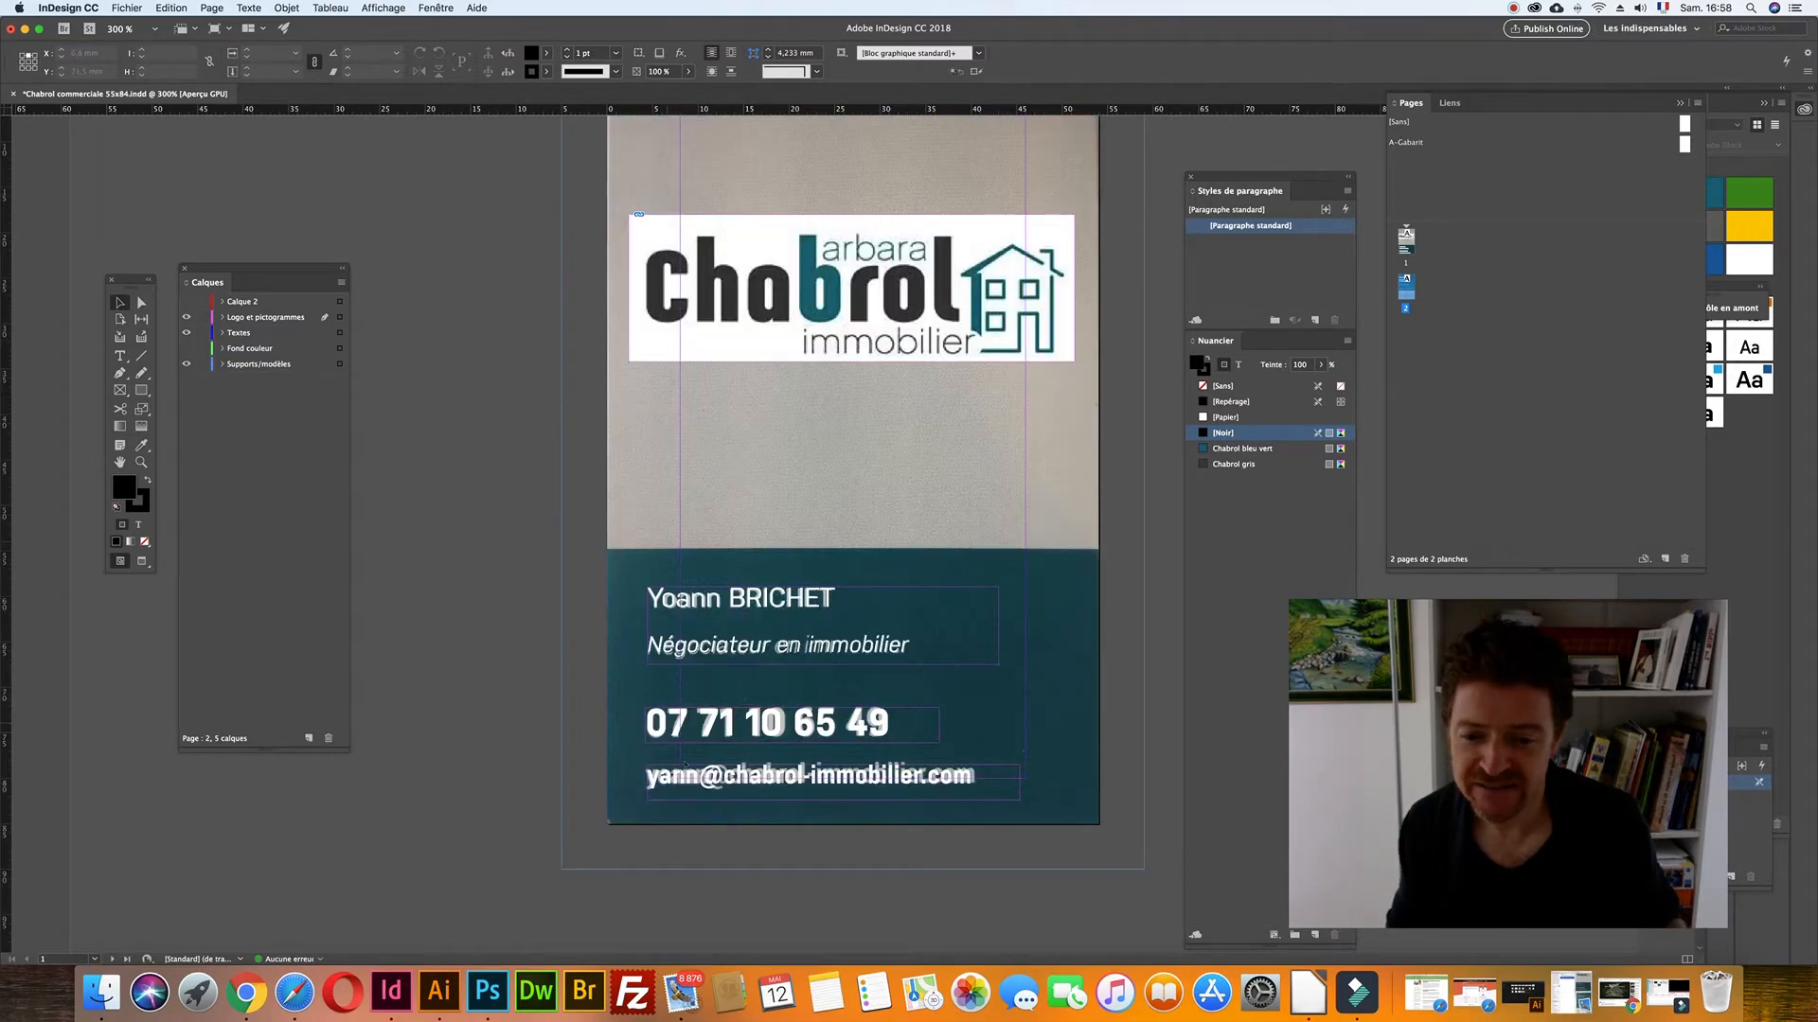
{"action": "left_click", "coordinate": [685, 767]}
{"action": "scroll", "coordinate": [676, 753], "scroll_direction": "down", "scroll_amount": 2}
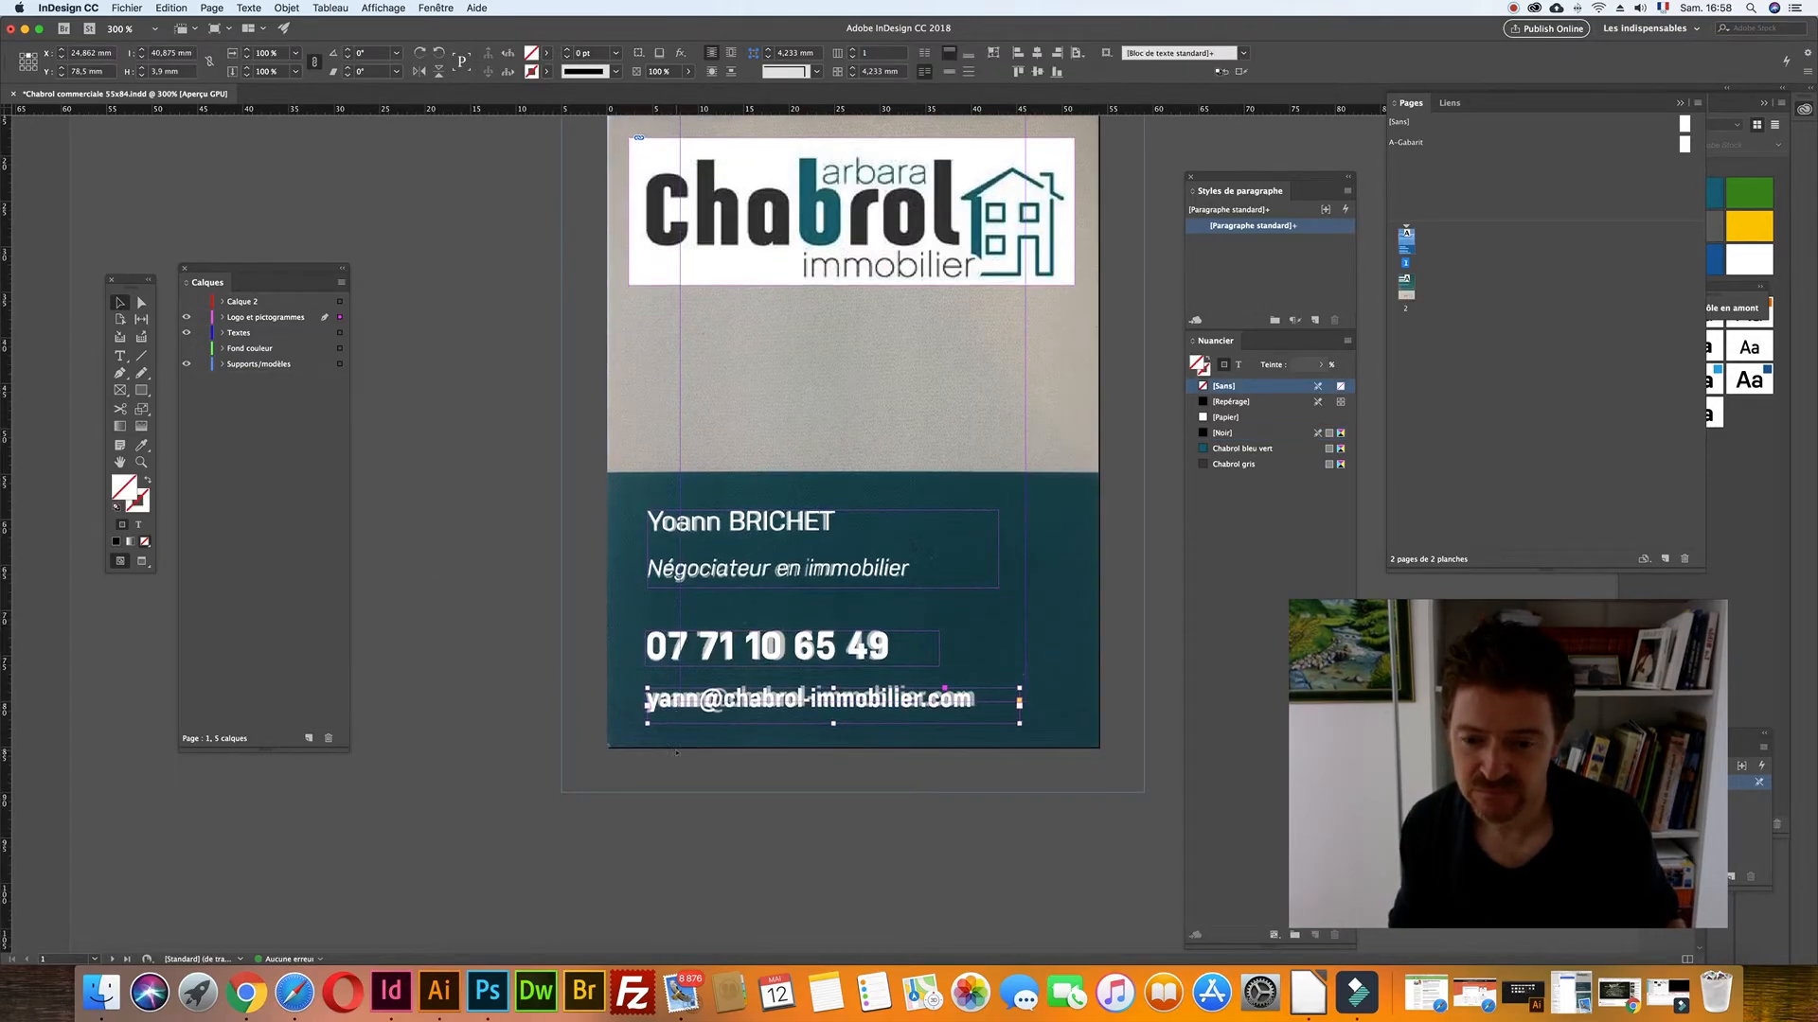
{"action": "scroll", "coordinate": [676, 753], "scroll_direction": "down", "scroll_amount": 10}
{"action": "left_click", "coordinate": [760, 534]}
{"action": "left_click_drag", "start_coordinate": [760, 534], "coordinate": [749, 294]}
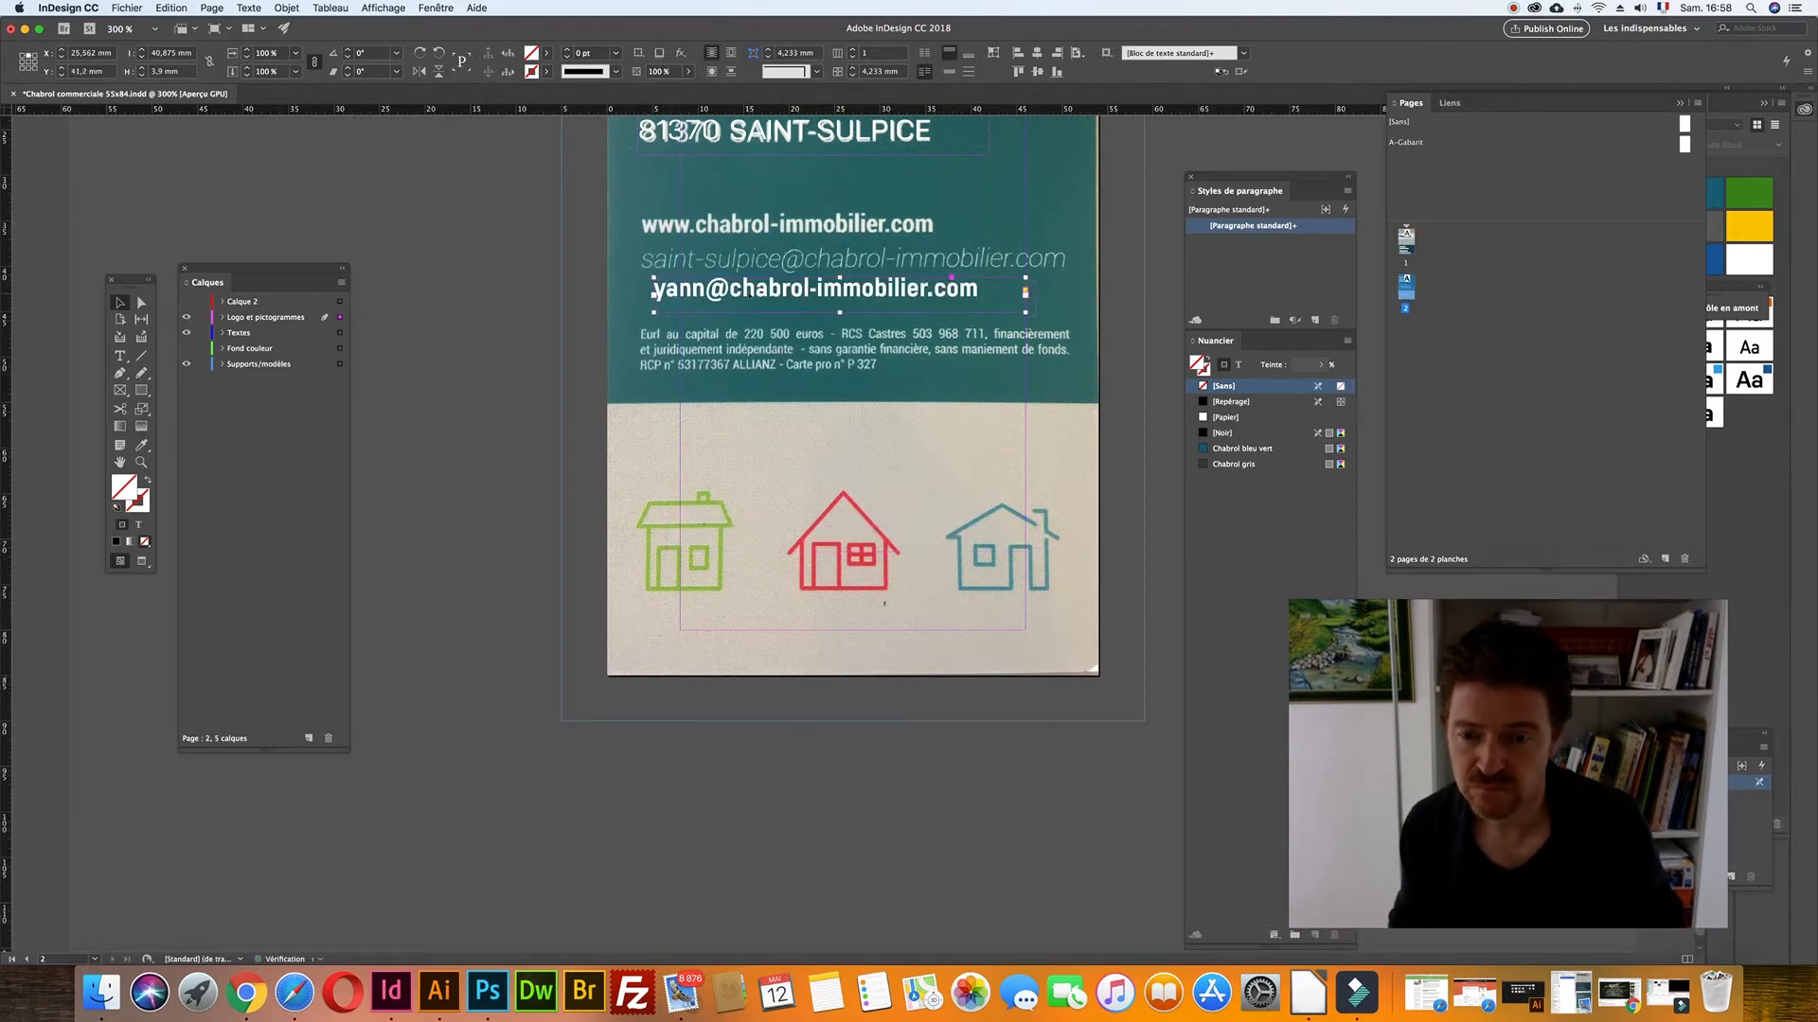
{"action": "double_click", "coordinate": [655, 288]}
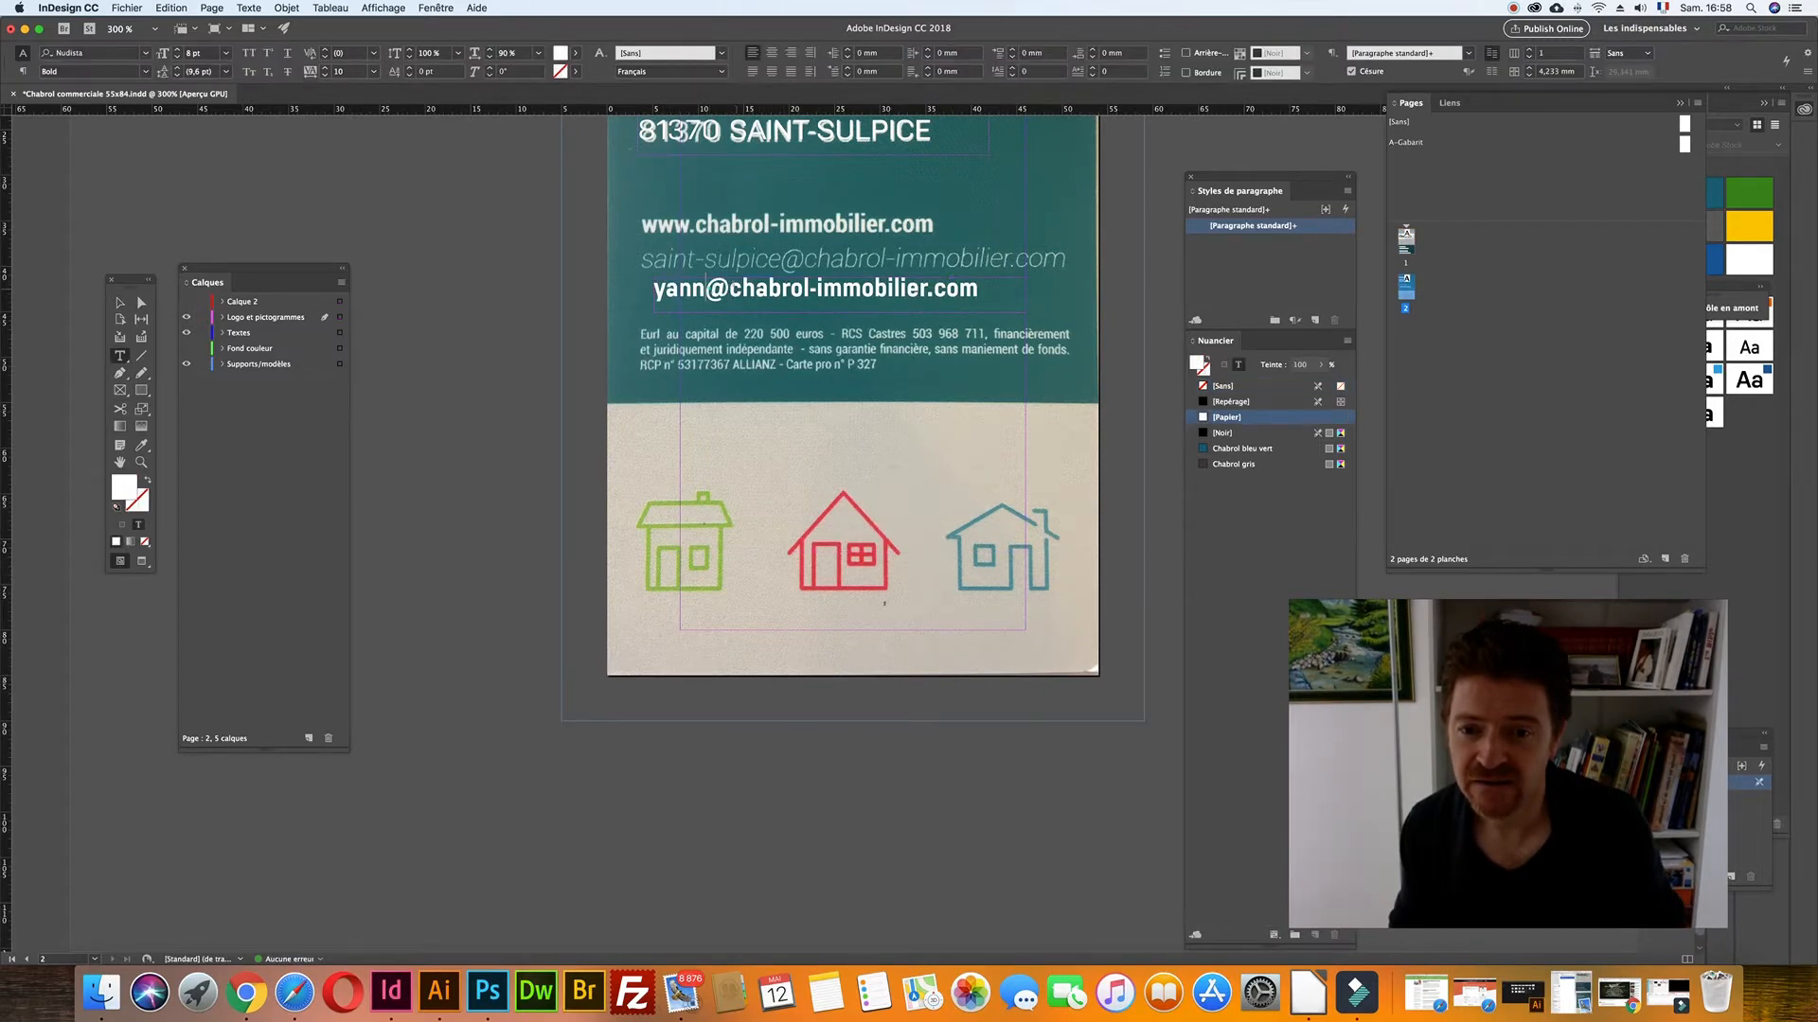
{"action": "left_click_drag", "start_coordinate": [653, 289], "coordinate": [733, 289]}
{"action": "type", "text": "WW"}
{"action": "key", "text": "BackSpace"}
{"action": "key", "text": "BackSpace"}
{"action": "type", "text": "www."}
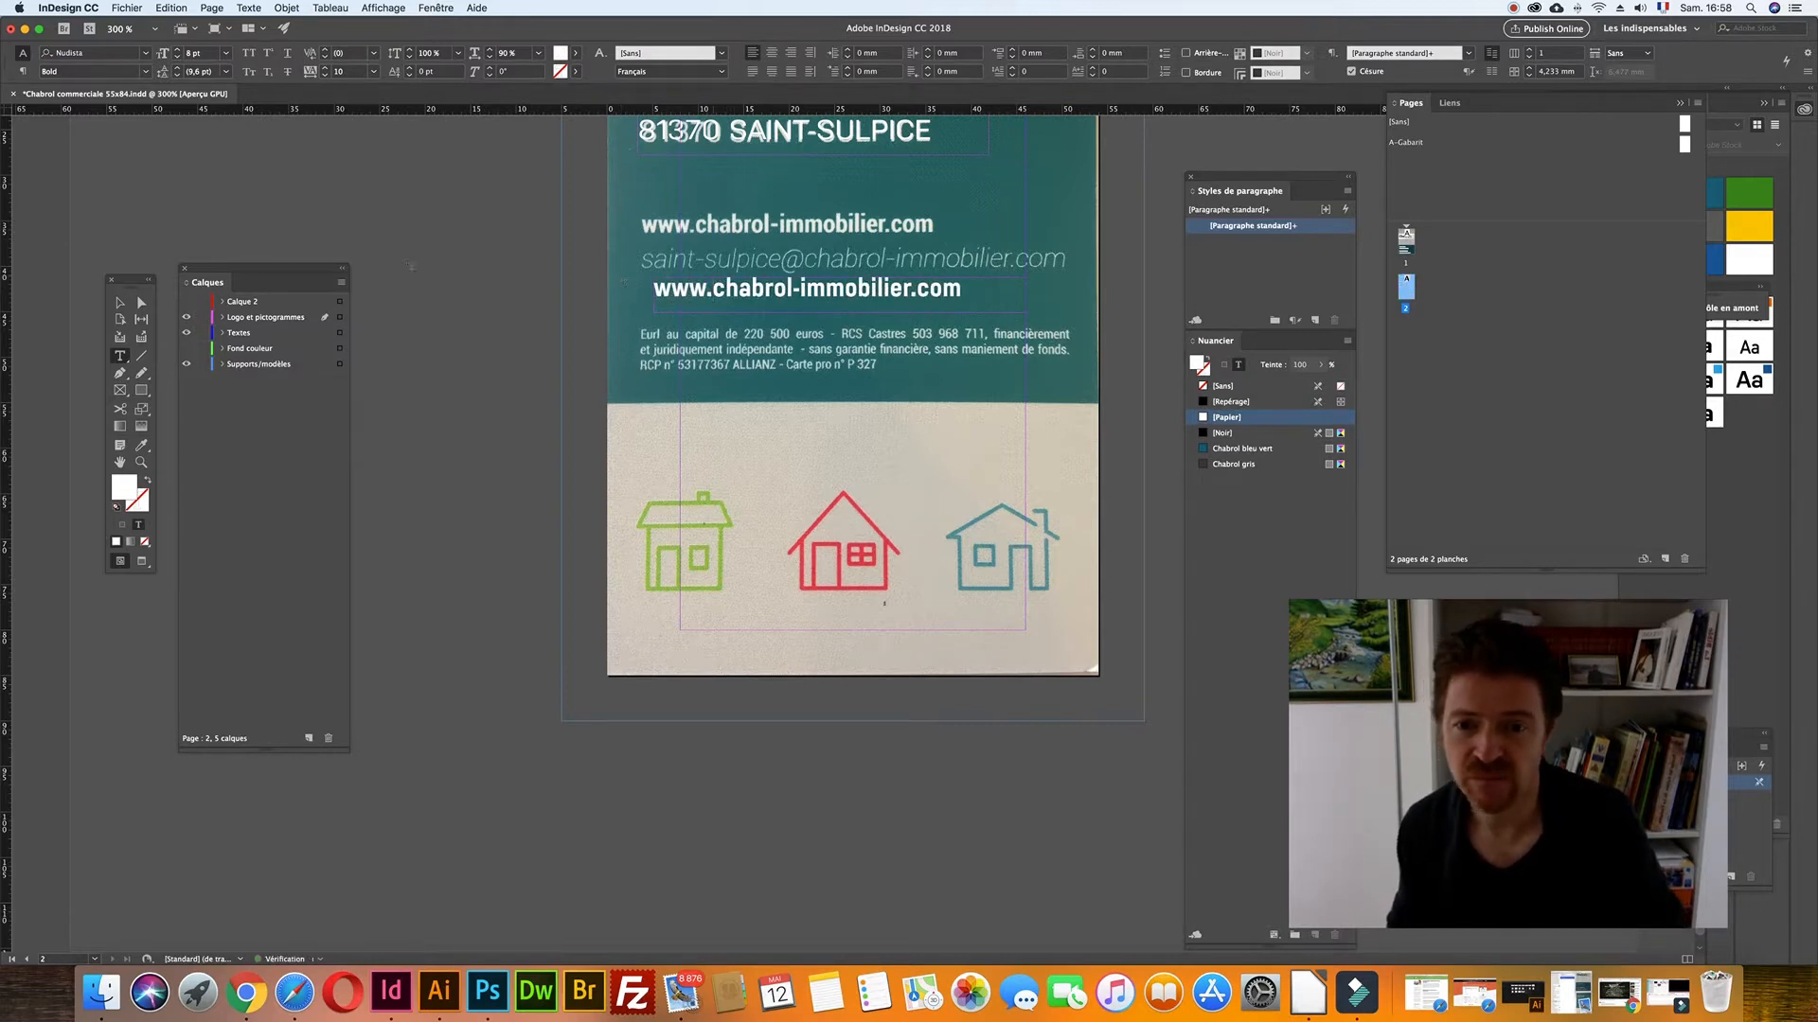
{"action": "key", "text": "Escape"}
- Nudge the website line onto the scanned web address, then place a widened copy below the e-mail
{"action": "key", "text": "Up"}
{"action": "key", "text": "Up"}
{"action": "key", "text": "Up"}
{"action": "key", "text": "Up"}
{"action": "key", "text": "Up"}
{"action": "key", "text": "Up"}
{"action": "key", "text": "Up"}
{"action": "key", "text": "Up"}
{"action": "key", "text": "Up"}
{"action": "key", "text": "Up"}
{"action": "key", "text": "Up"}
{"action": "key", "text": "Up"}
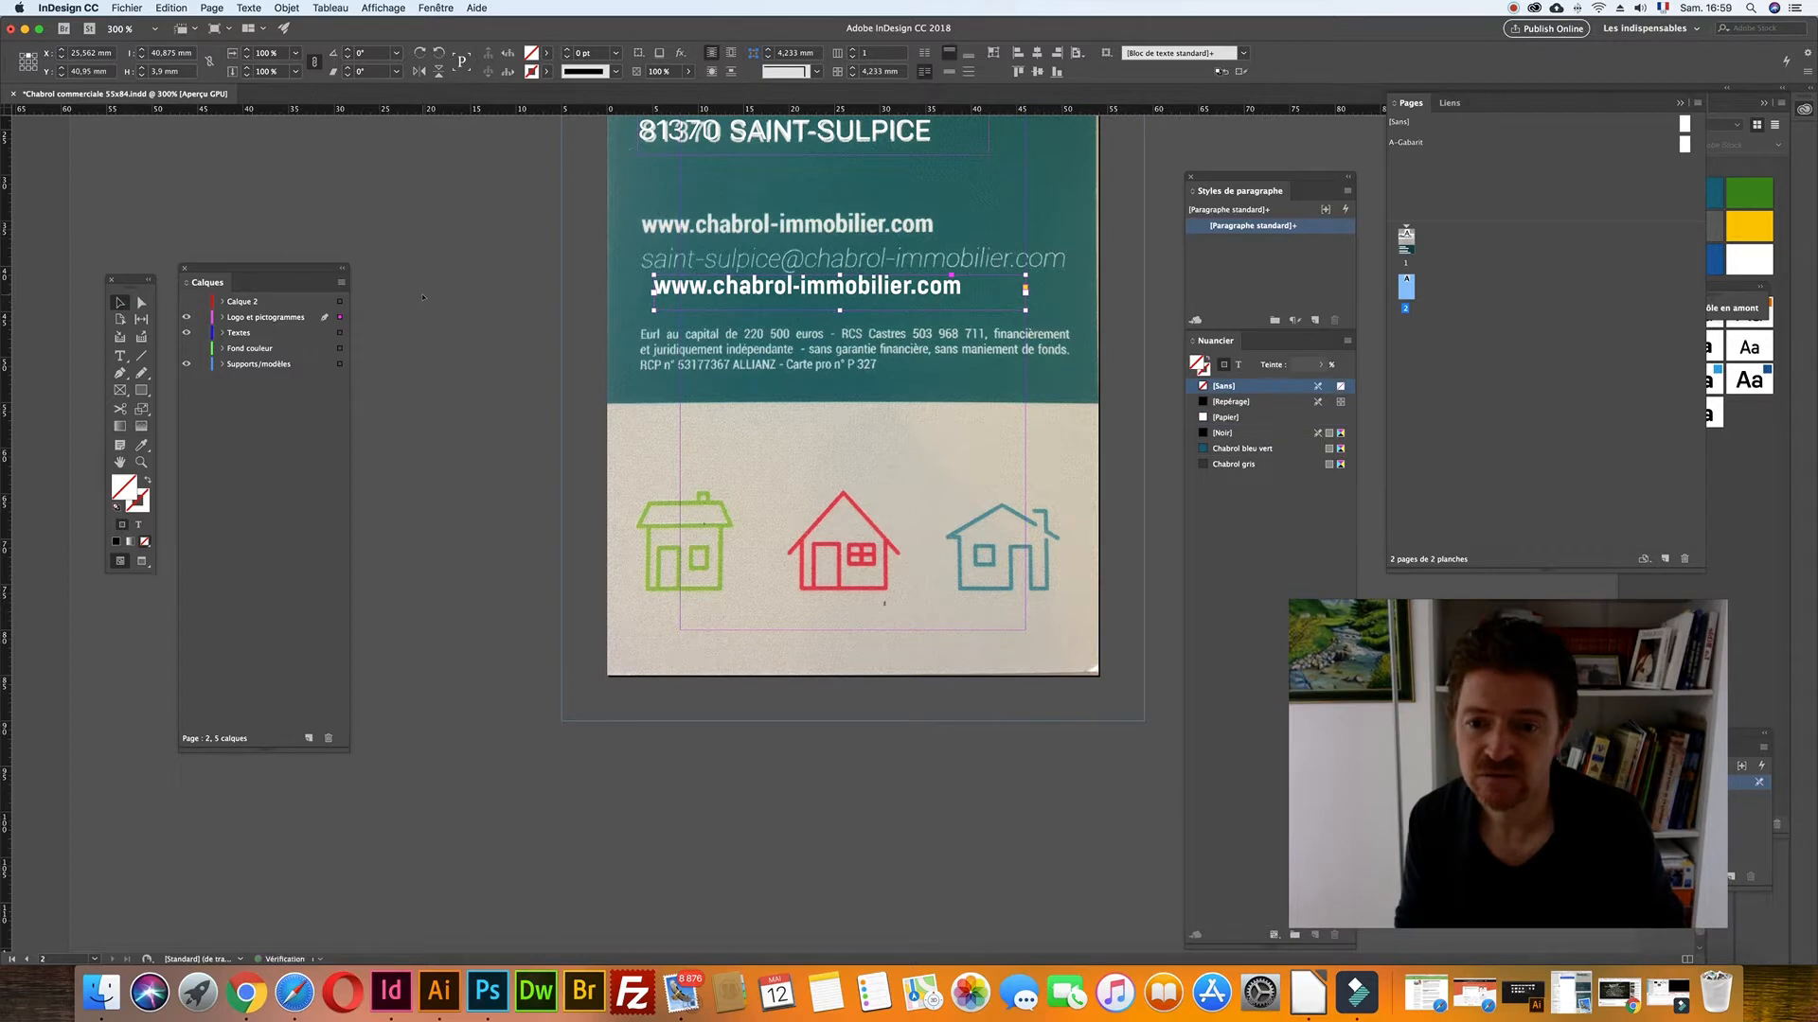
{"action": "key", "text": "Up"}
{"action": "key", "text": "Up"}
{"action": "key", "text": "Up"}
{"action": "key", "text": "Up"}
{"action": "key", "text": "Up"}
{"action": "key", "text": "Up"}
{"action": "key", "text": "Up"}
{"action": "key", "text": "Up"}
{"action": "key", "text": "Up"}
{"action": "key", "text": "Up"}
{"action": "key", "text": "Up"}
{"action": "key", "text": "Up"}
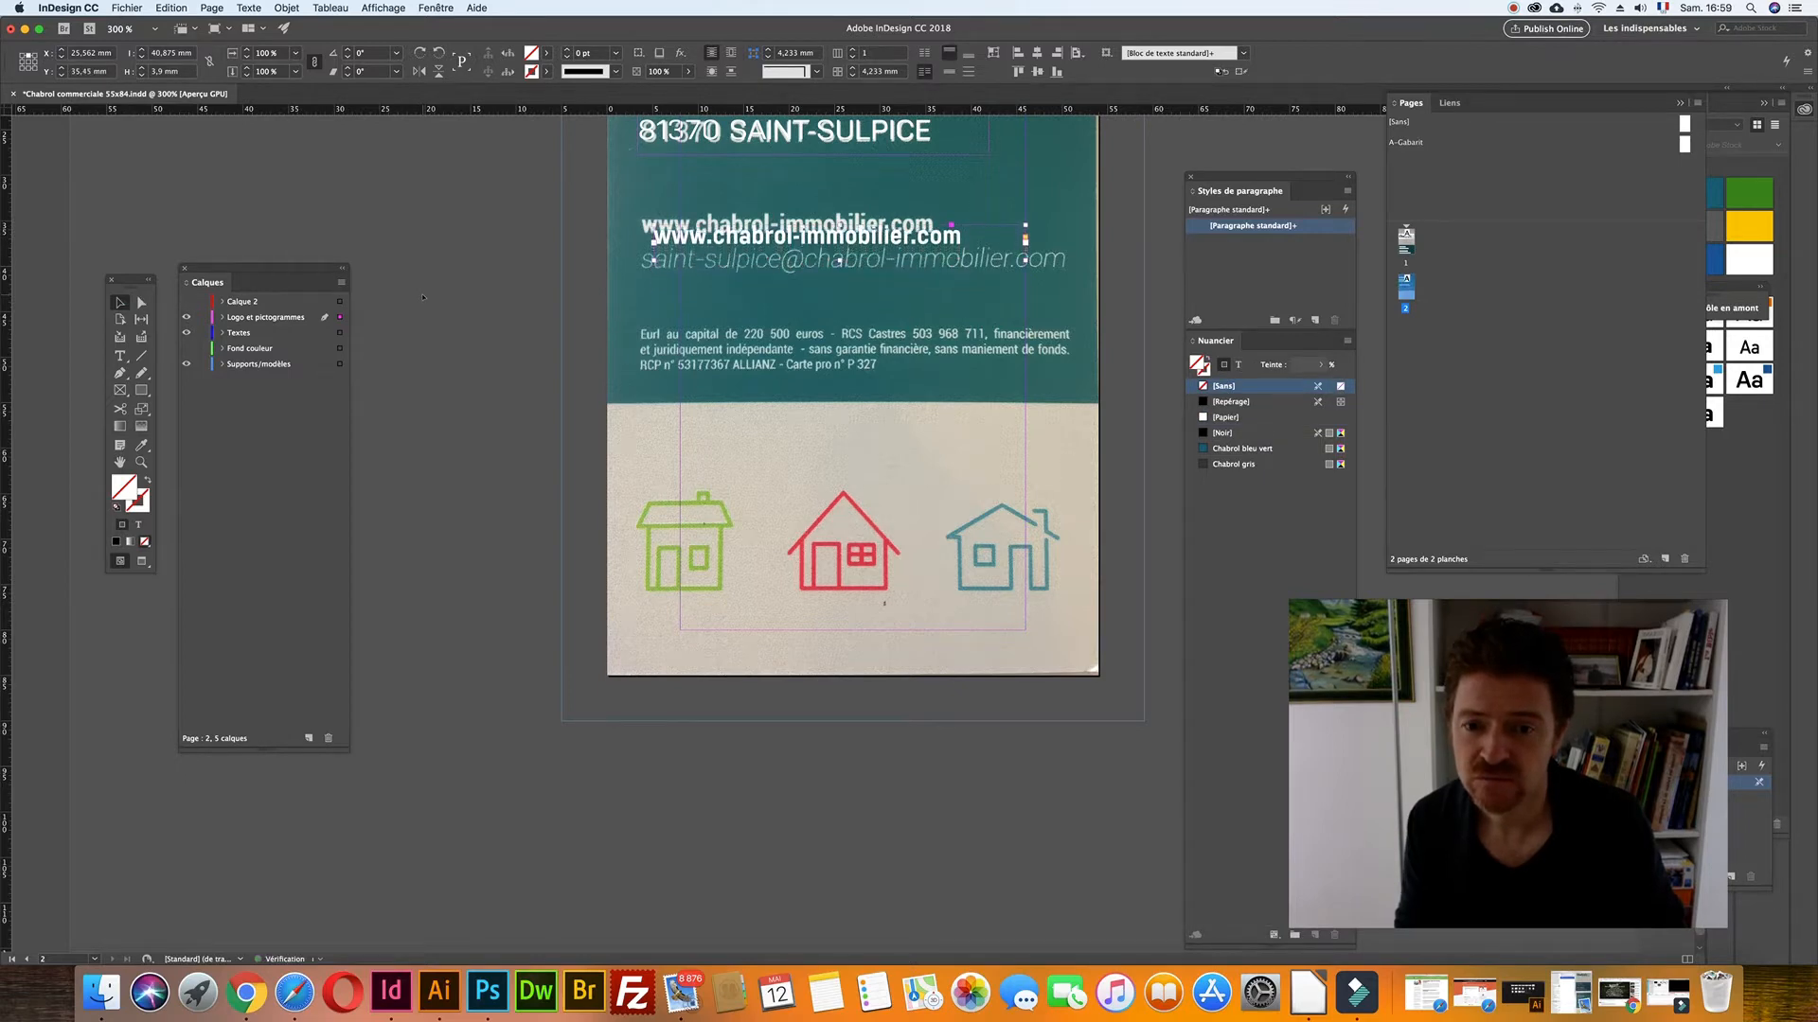
{"action": "key", "text": "Left"}
{"action": "key", "text": "Left"}
{"action": "key", "text": "Left"}
{"action": "key", "text": "Left"}
{"action": "key", "text": "Left"}
{"action": "key", "text": "Down"}
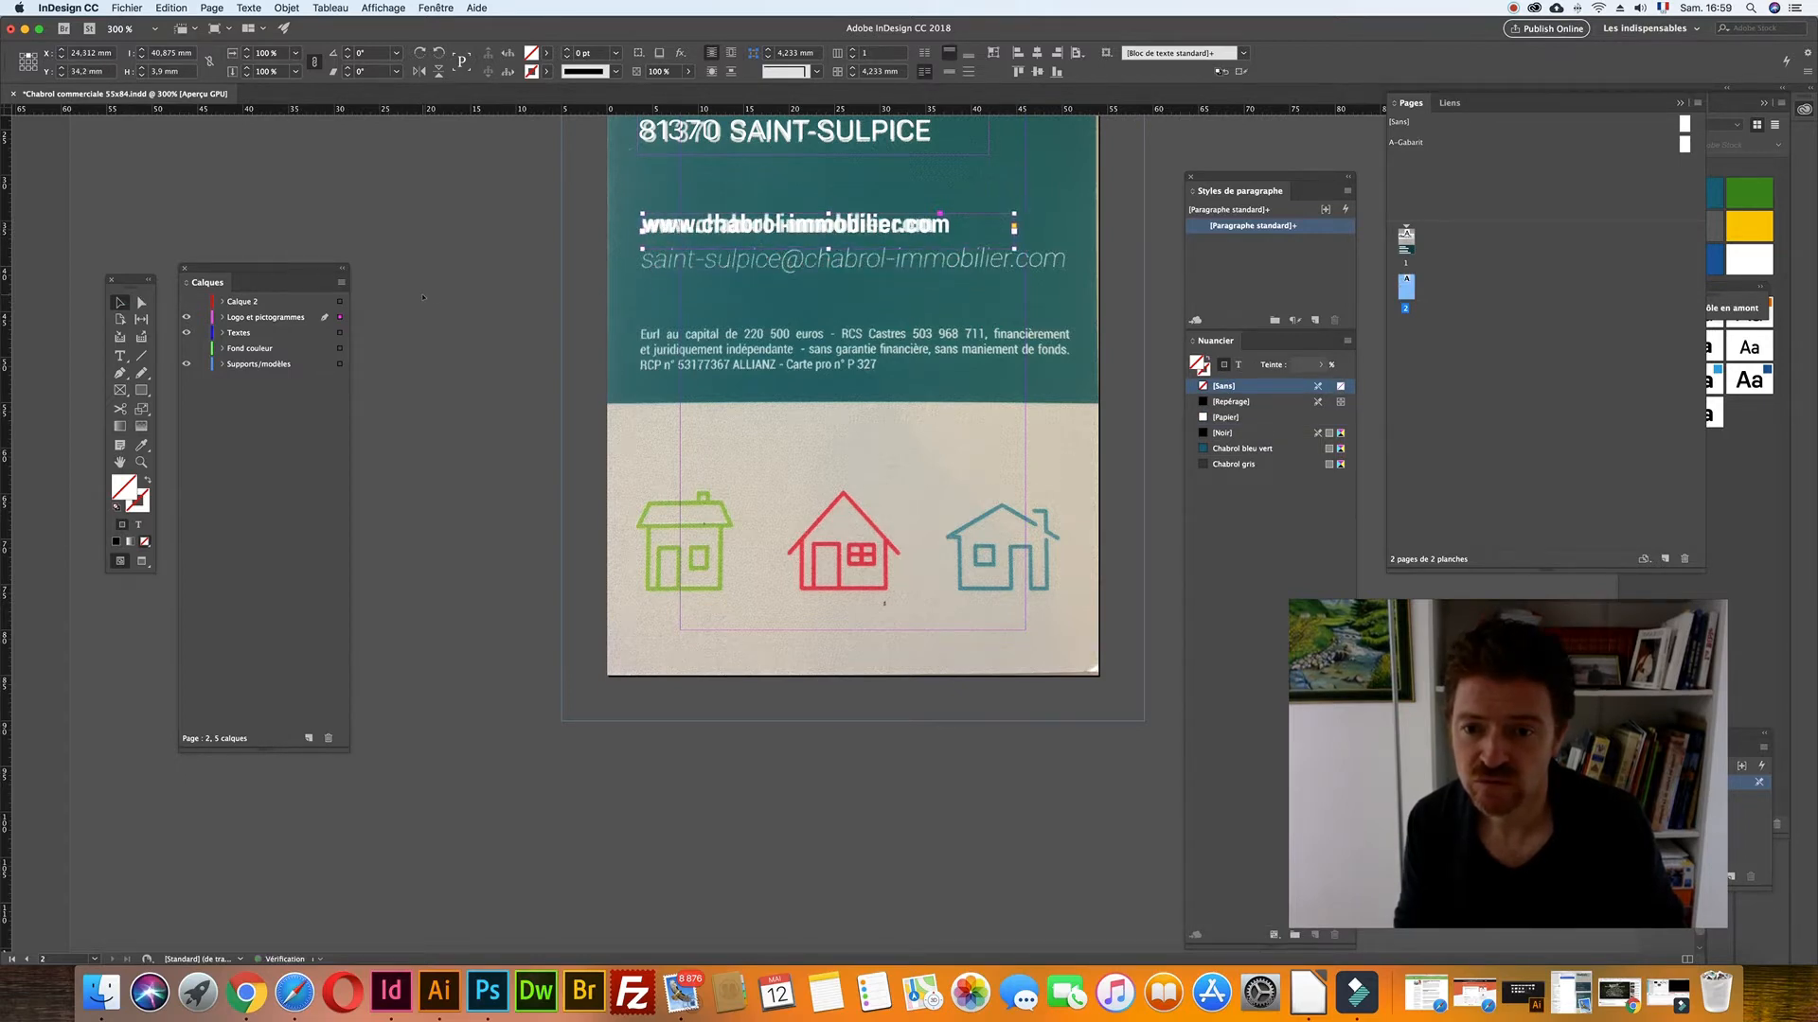
{"action": "left_click_drag", "start_coordinate": [664, 211], "coordinate": [659, 209]}
{"action": "key", "text": "Down"}
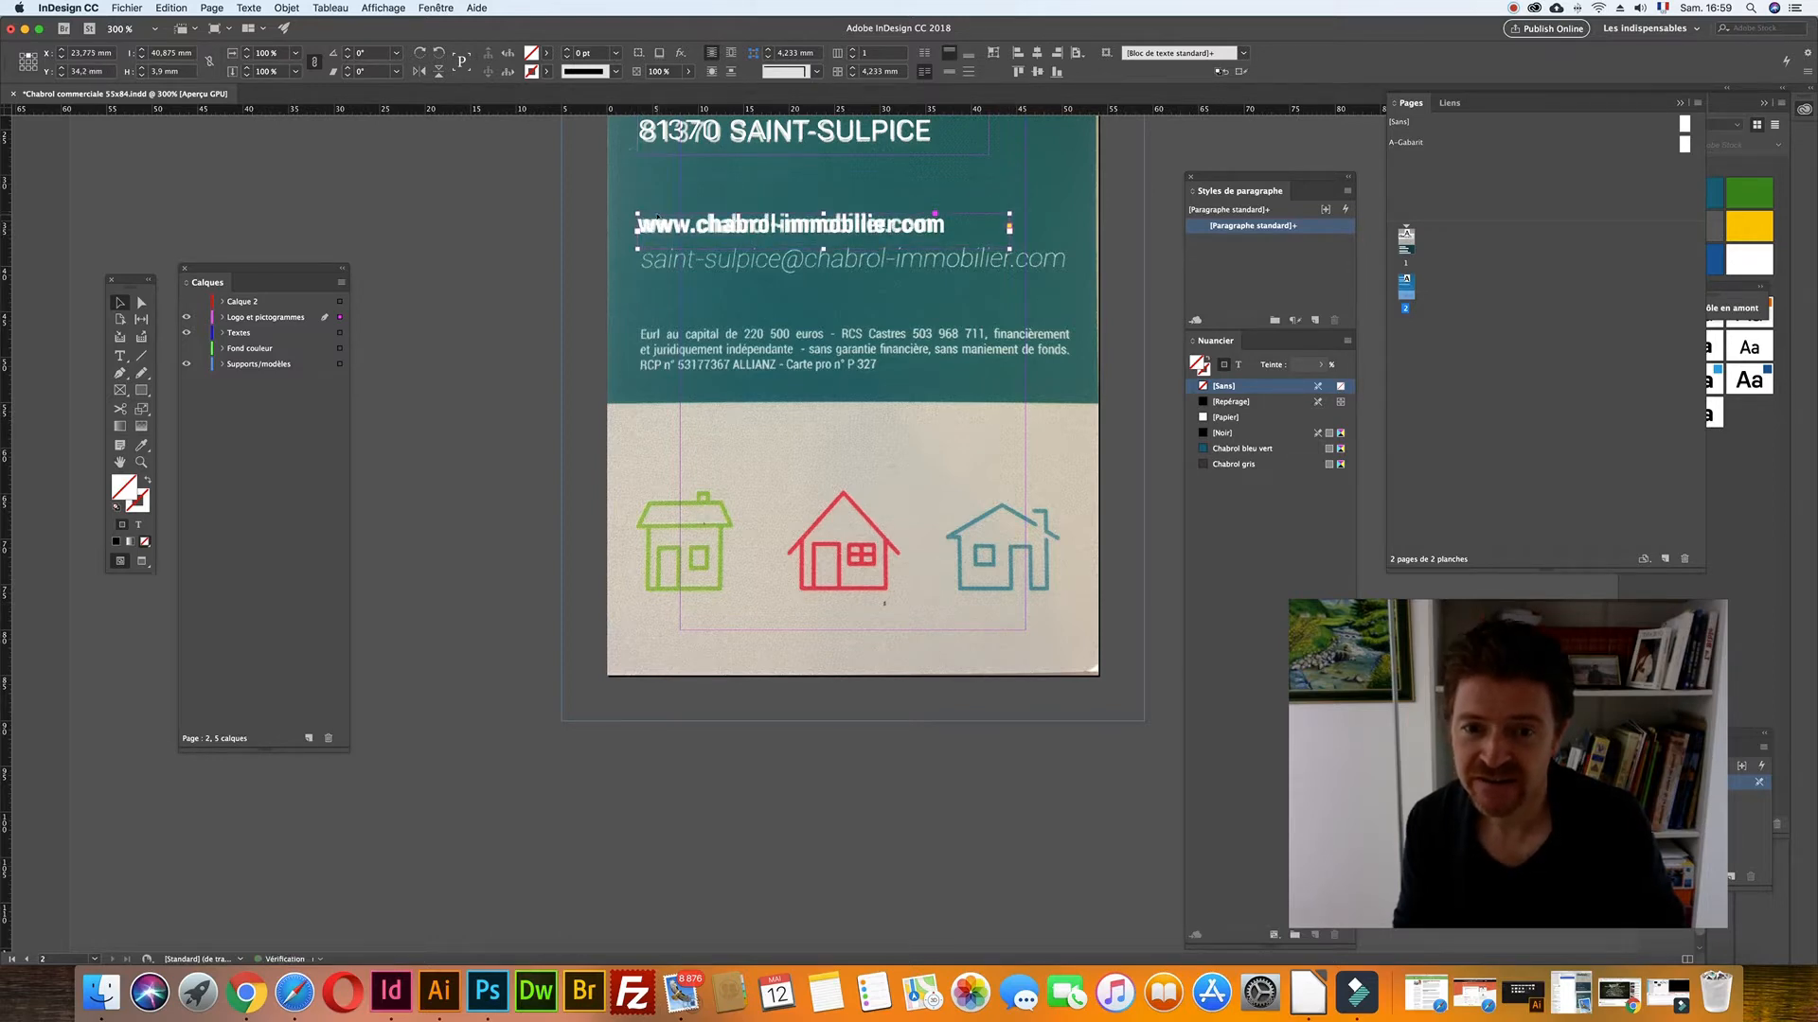
{"action": "scroll", "coordinate": [657, 216], "scroll_direction": "up", "scroll_amount": 10}
{"action": "scroll", "coordinate": [656, 264], "scroll_direction": "down", "scroll_amount": 10}
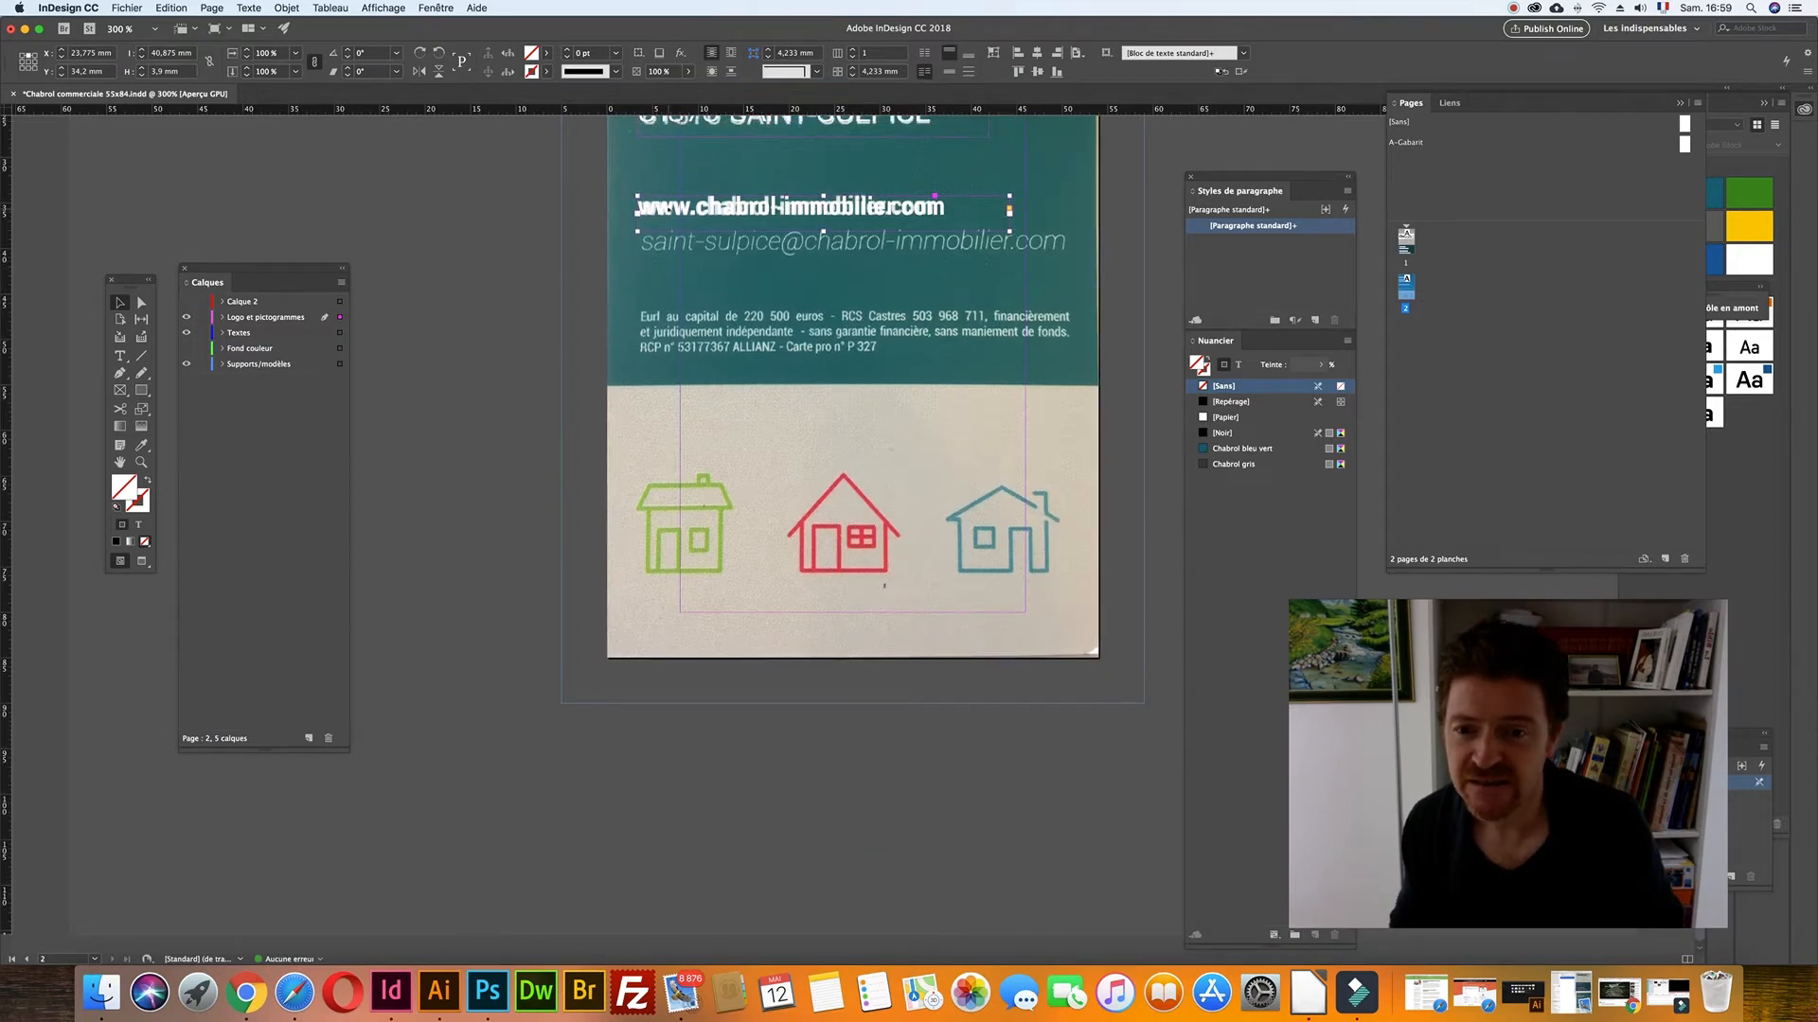
{"action": "left_click_drag", "start_coordinate": [668, 272], "coordinate": [667, 274]}
{"action": "left_click_drag", "start_coordinate": [1009, 295], "coordinate": [1101, 308]}
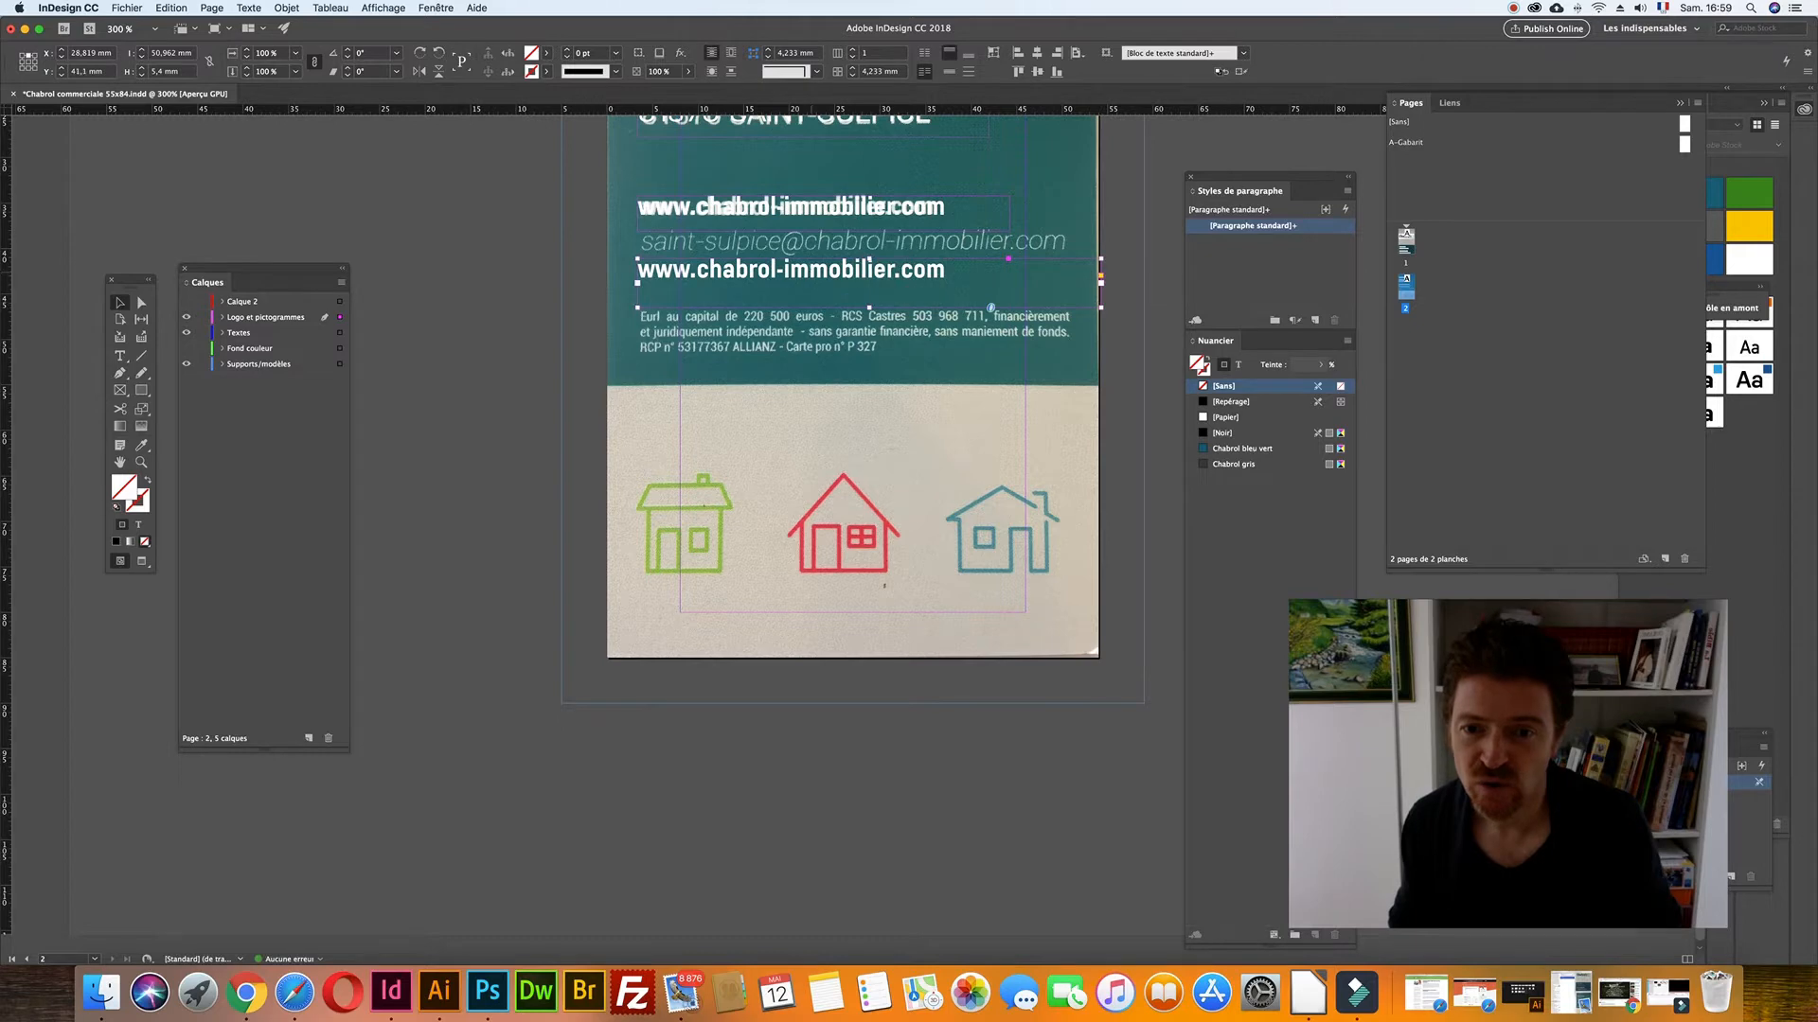
{"action": "double_click", "coordinate": [791, 270]}
{"action": "key", "text": "super+a"}
{"action": "left_click", "coordinate": [144, 71]}
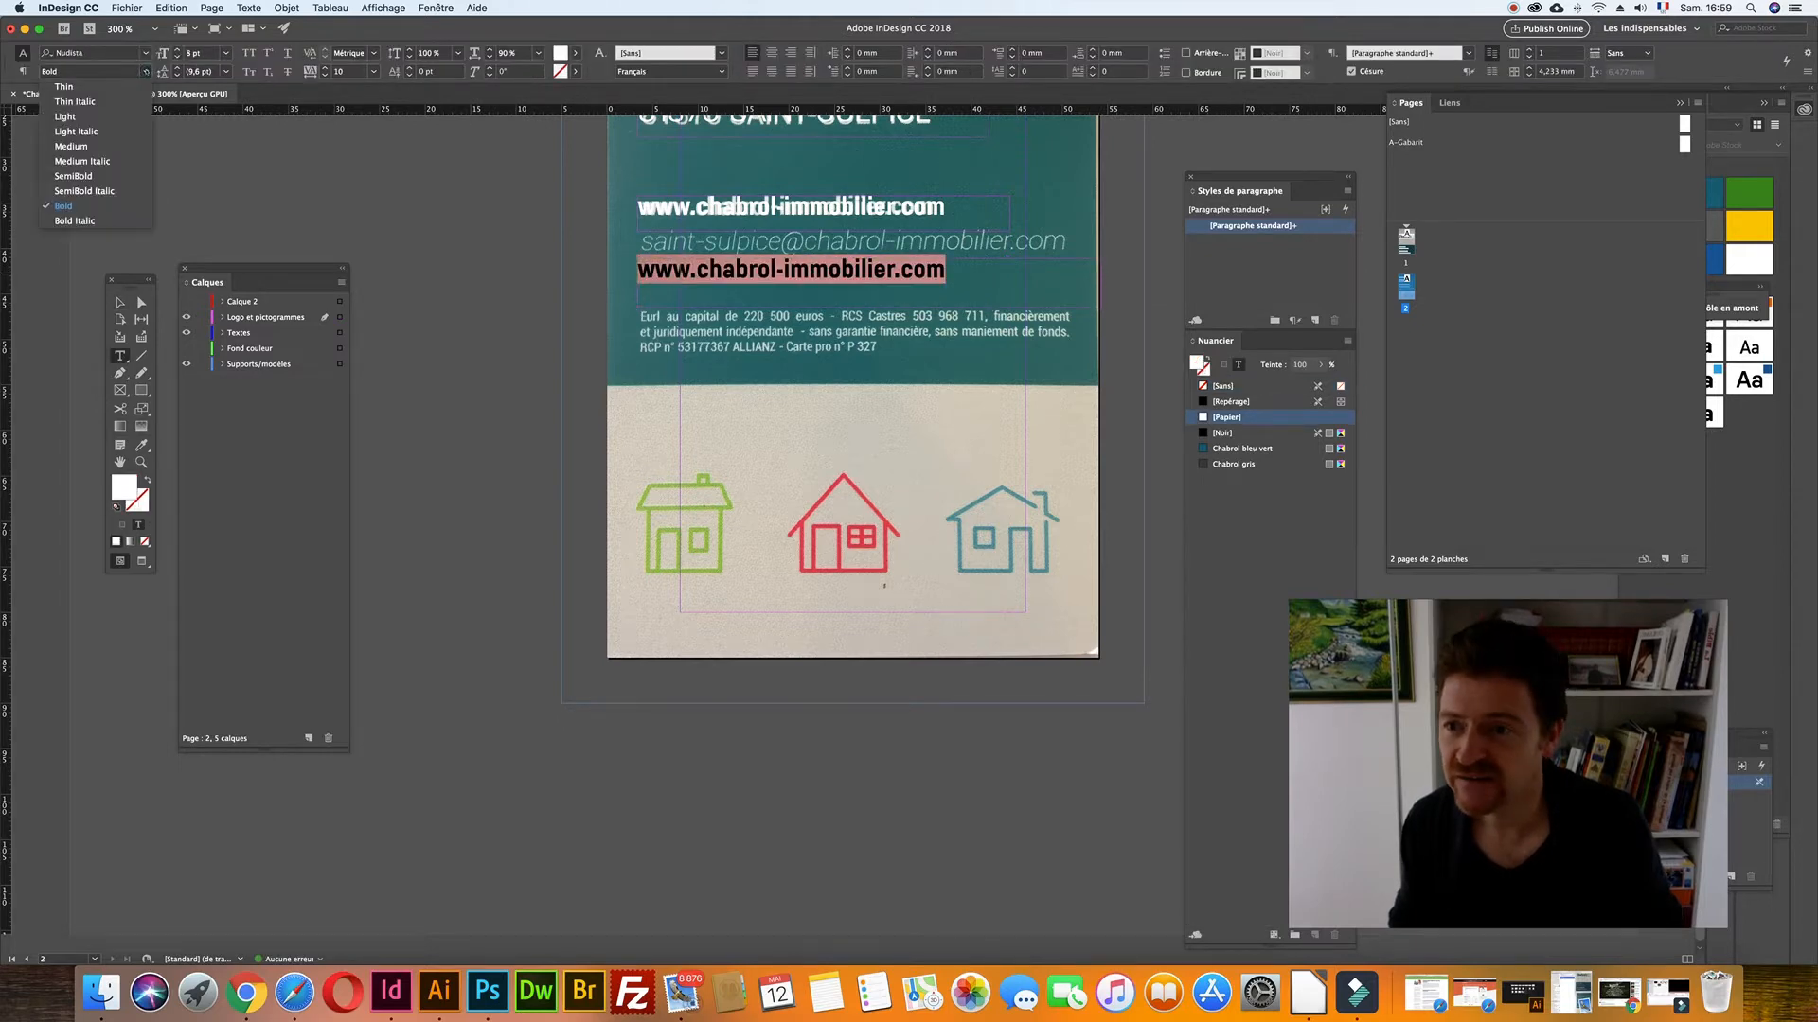
{"action": "left_click", "coordinate": [94, 101]}
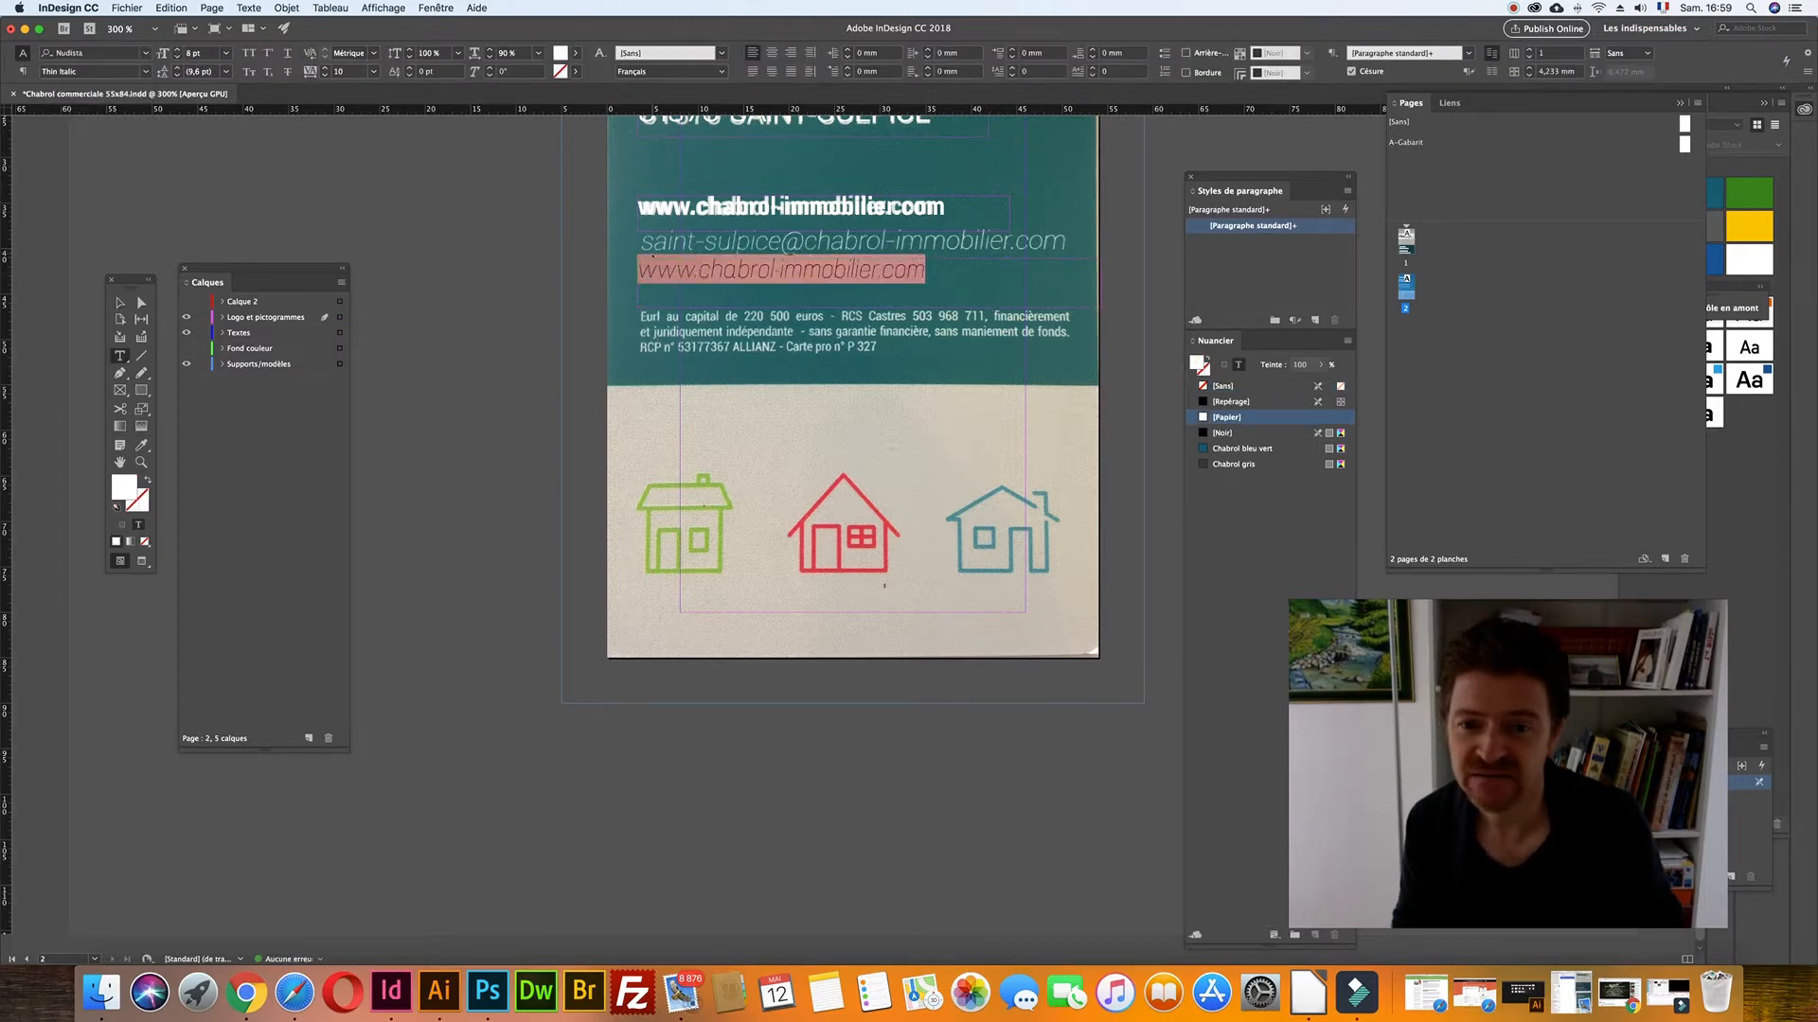
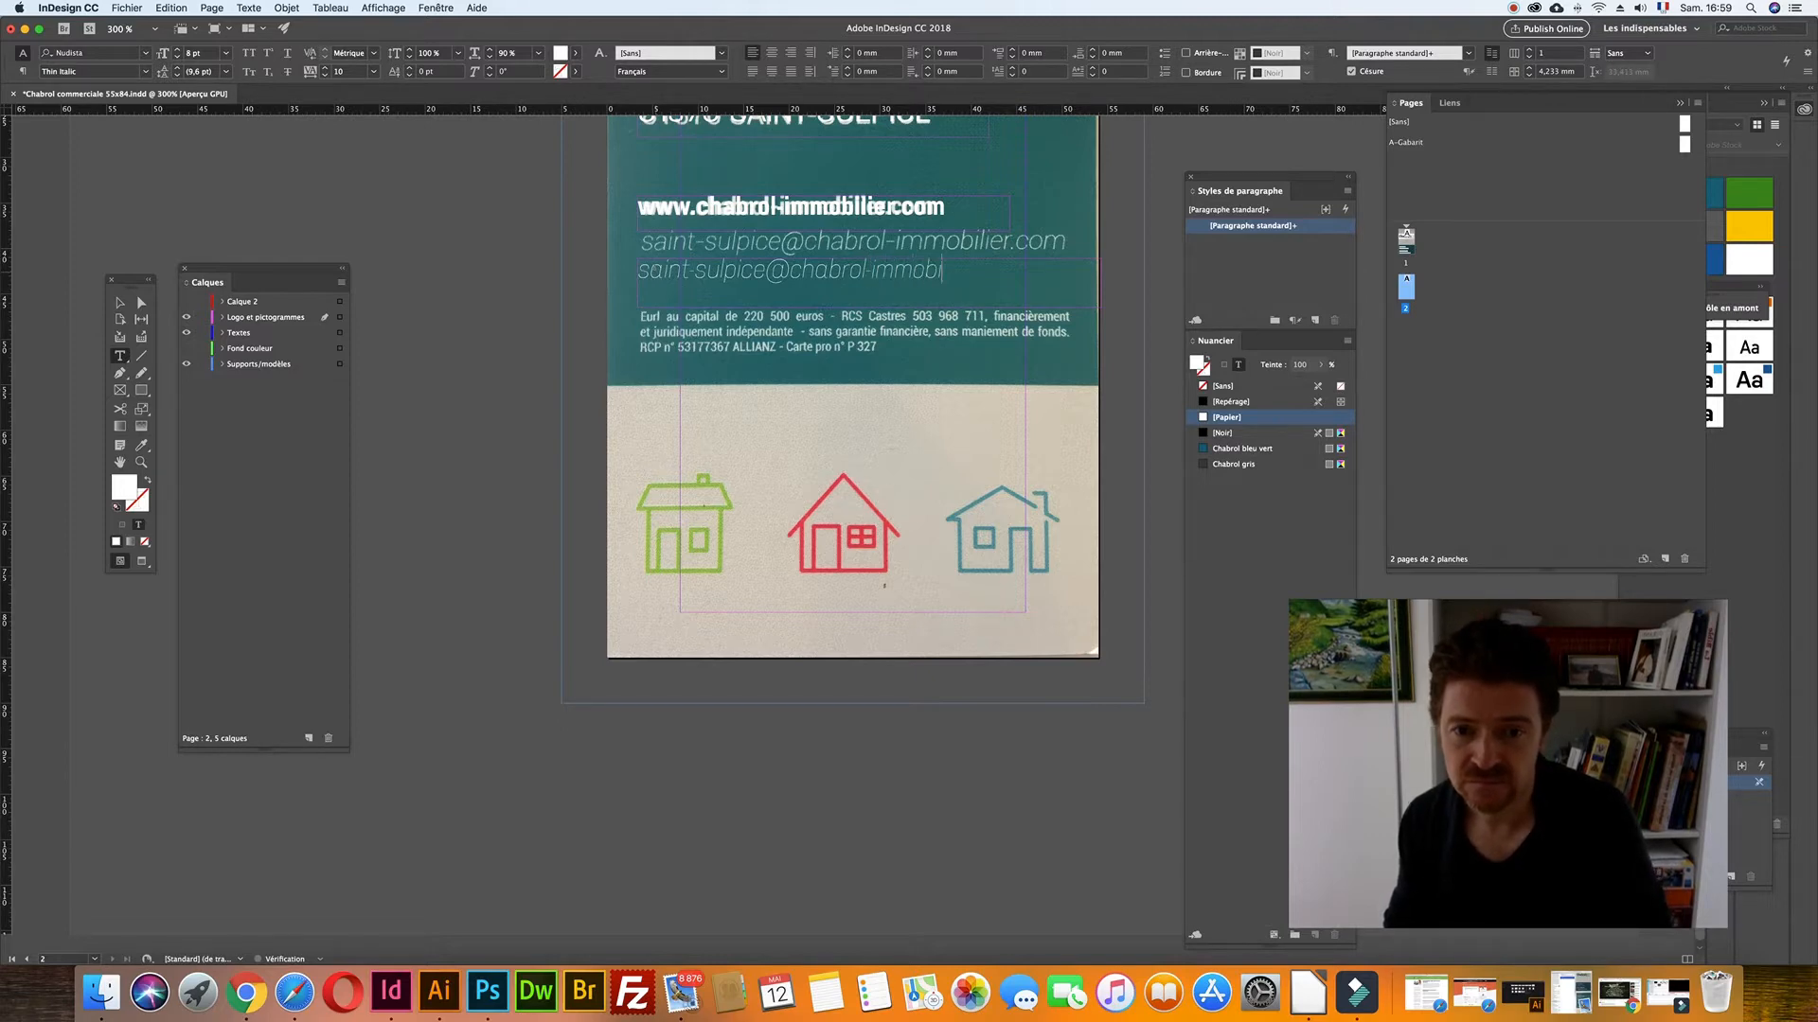
- Switch the e-mail line to Light Italic at 99 % horizontal scale and nudge it onto the scan
{"action": "key", "text": "super+a"}
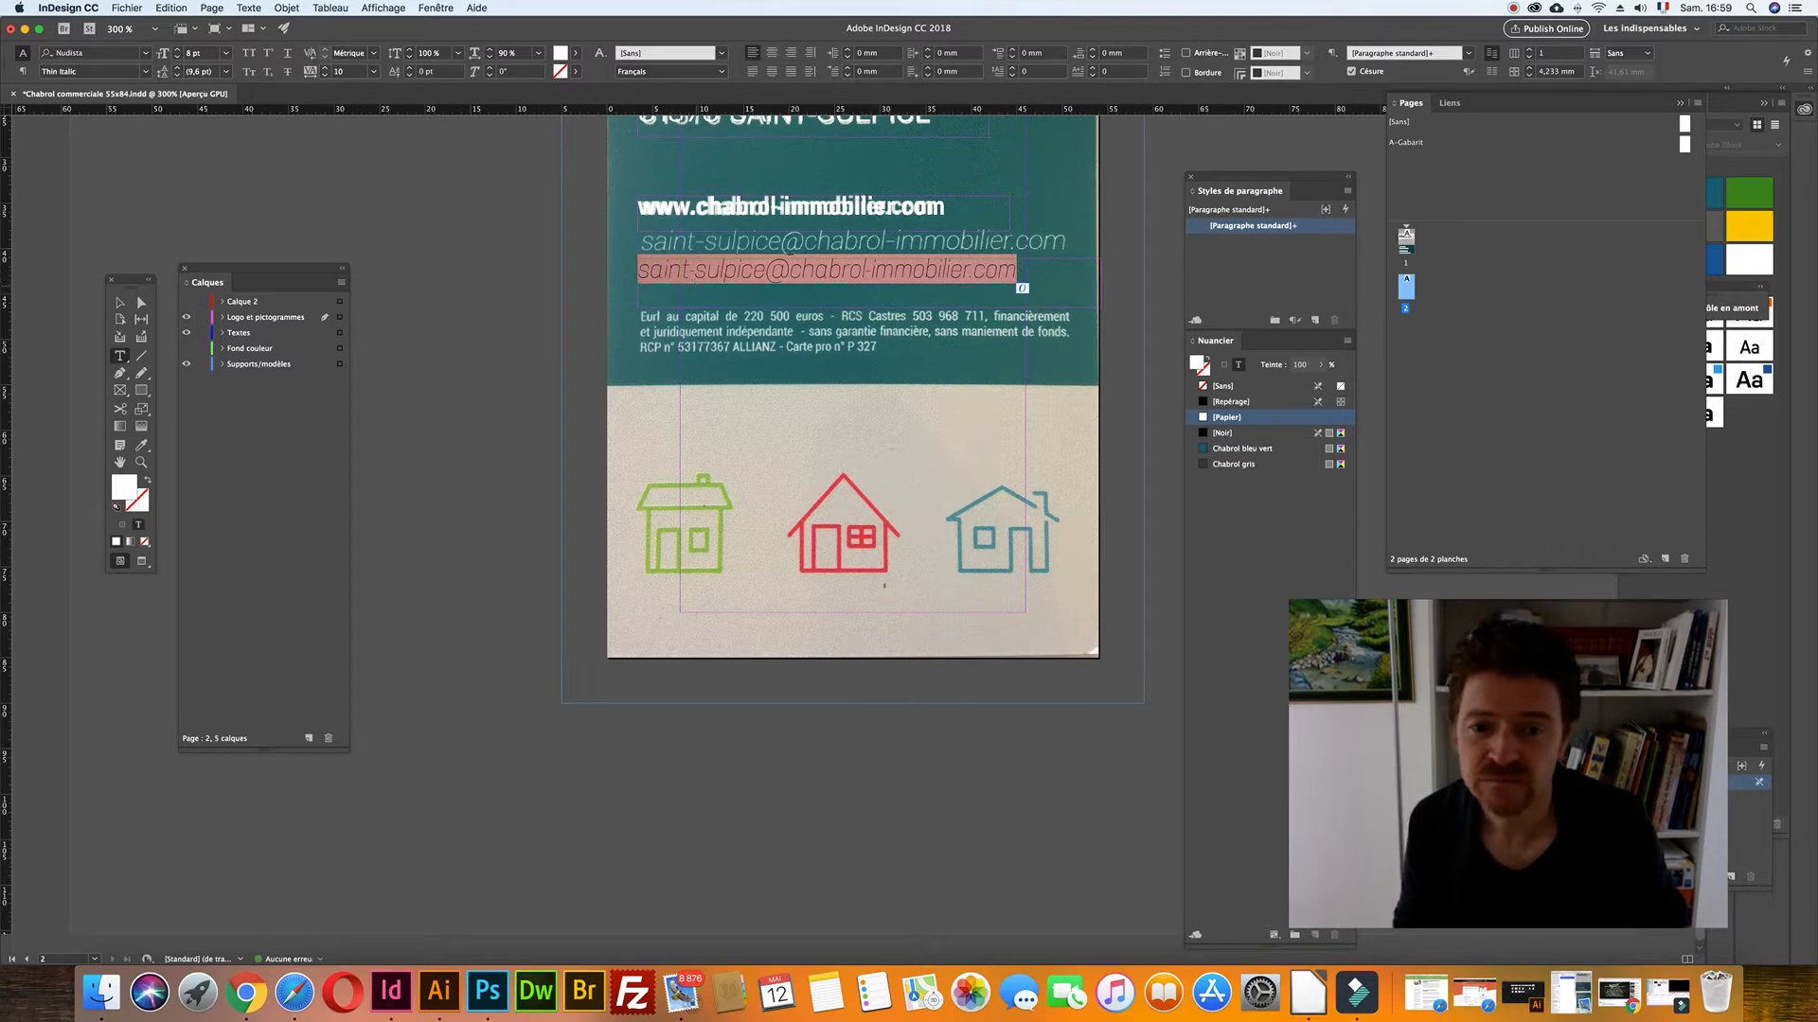
{"action": "left_click", "coordinate": [145, 71]}
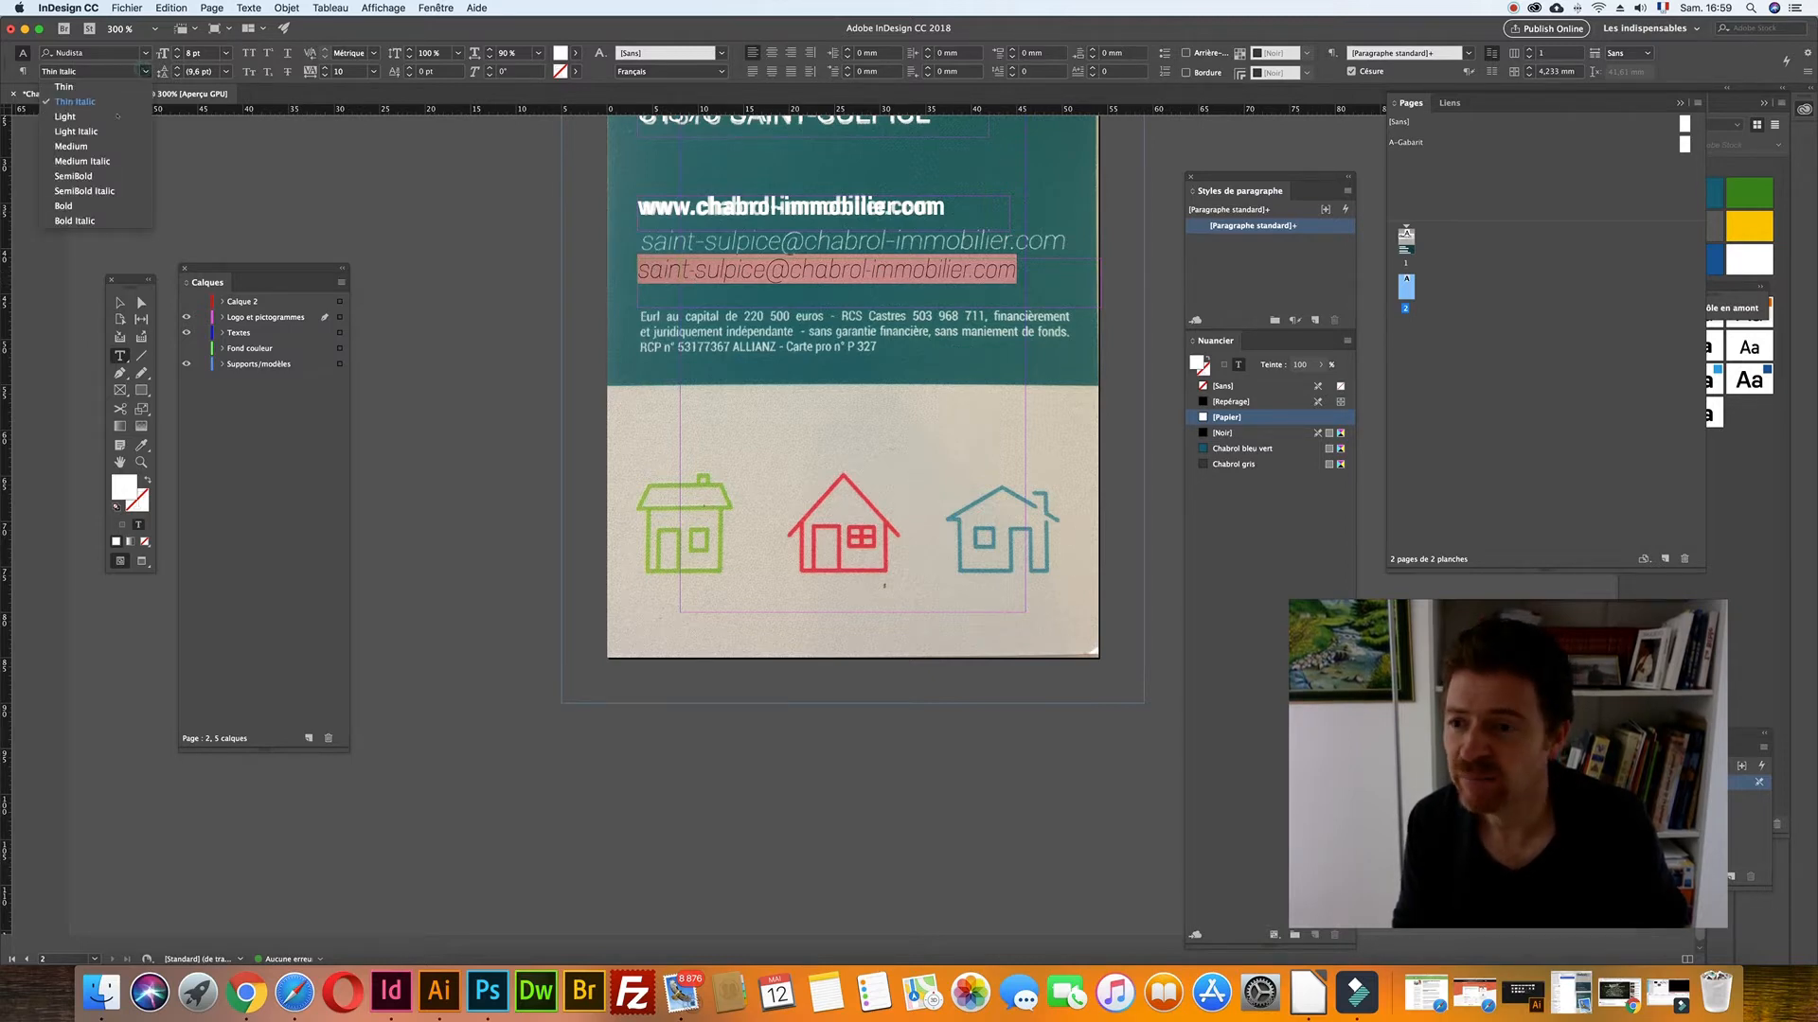
{"action": "left_click", "coordinate": [111, 131]}
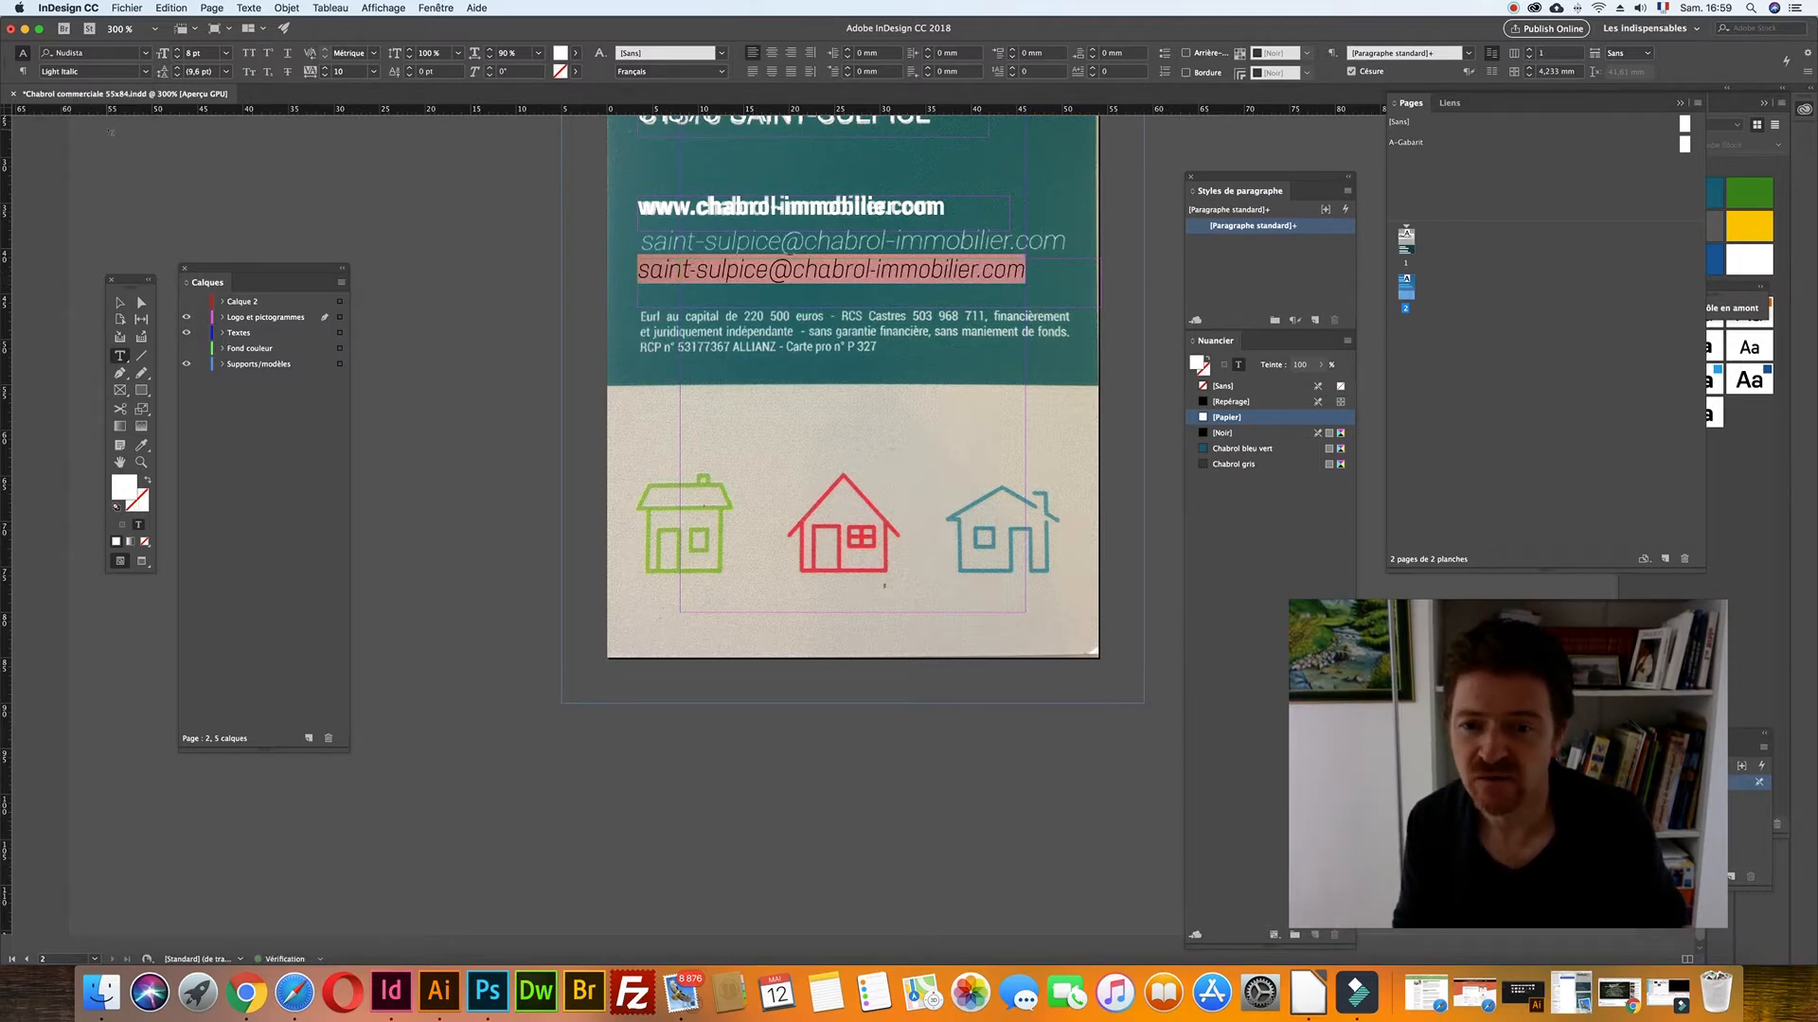
{"action": "left_click", "coordinate": [512, 53]}
{"action": "key", "text": "Up"}
{"action": "key", "text": "Up"}
{"action": "key", "text": "Up"}
{"action": "key", "text": "Up"}
{"action": "key", "text": "Up"}
{"action": "key", "text": "Up"}
{"action": "key", "text": "Up"}
{"action": "key", "text": "Up"}
{"action": "key", "text": "Up"}
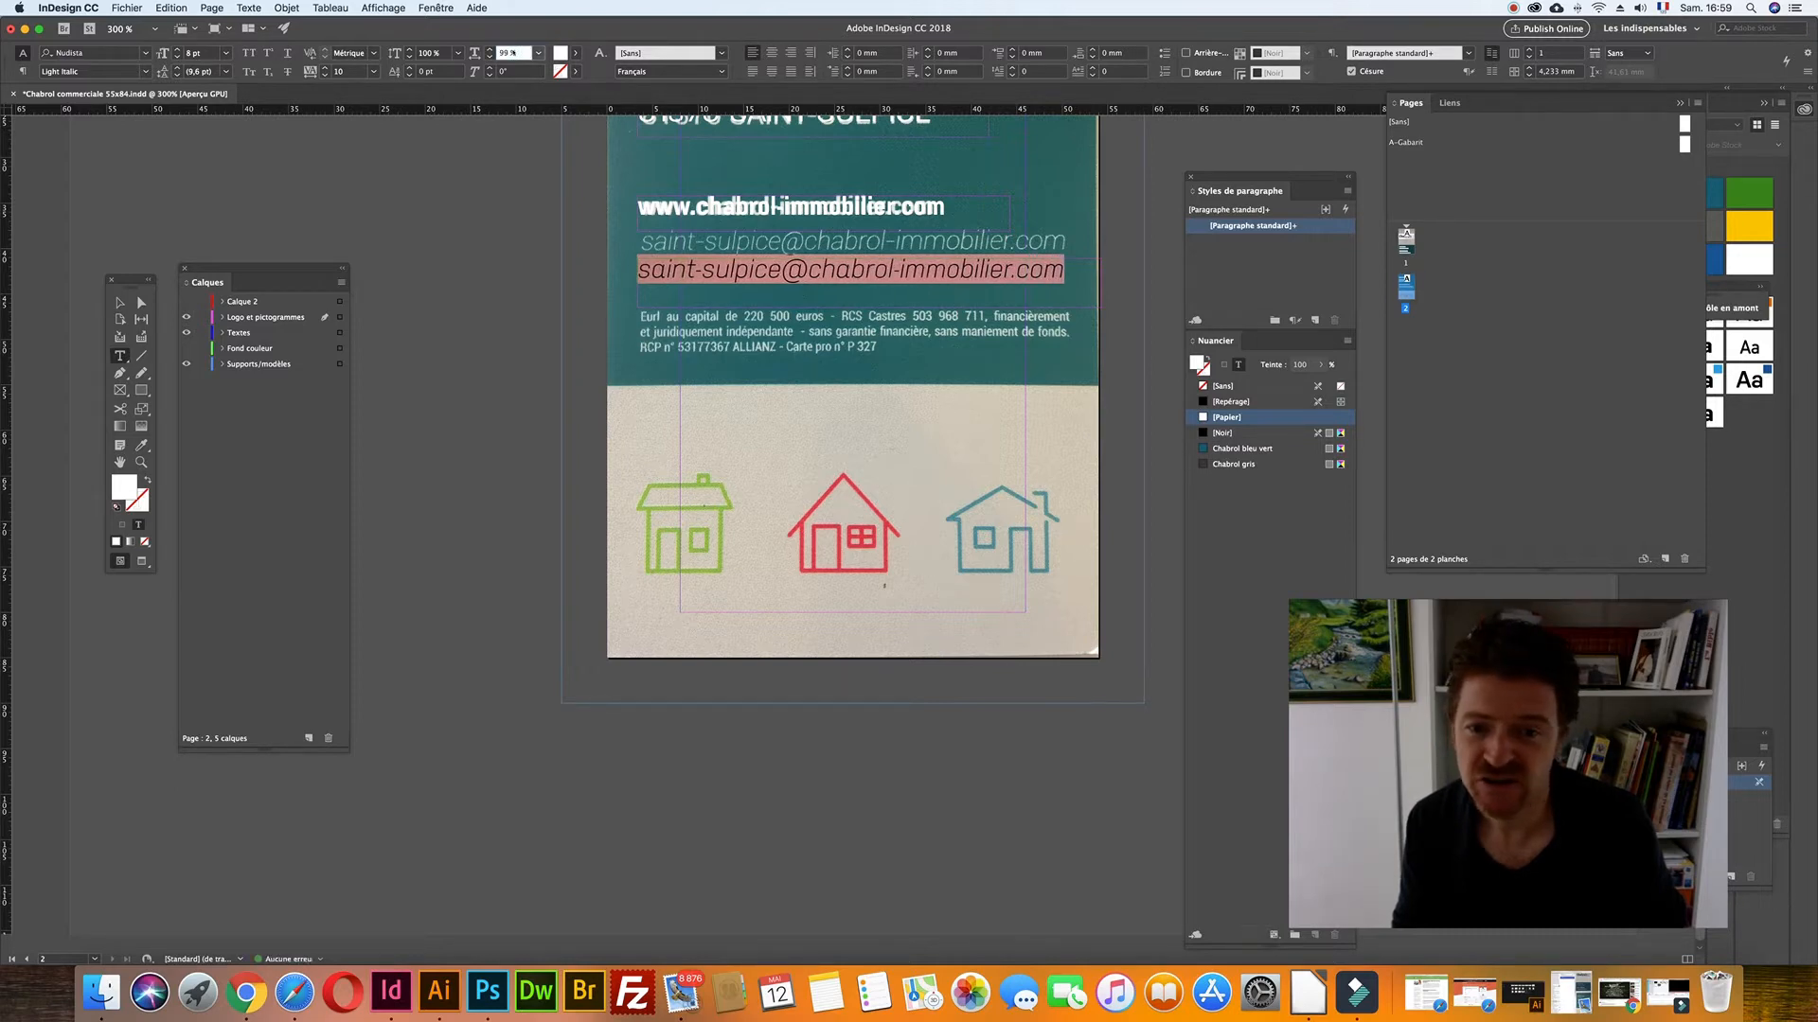
{"action": "left_click", "coordinate": [119, 302]}
{"action": "key", "text": "Up"}
{"action": "key", "text": "Up"}
{"action": "key", "text": "Up"}
{"action": "key", "text": "Up"}
{"action": "key", "text": "Up"}
{"action": "key", "text": "Up"}
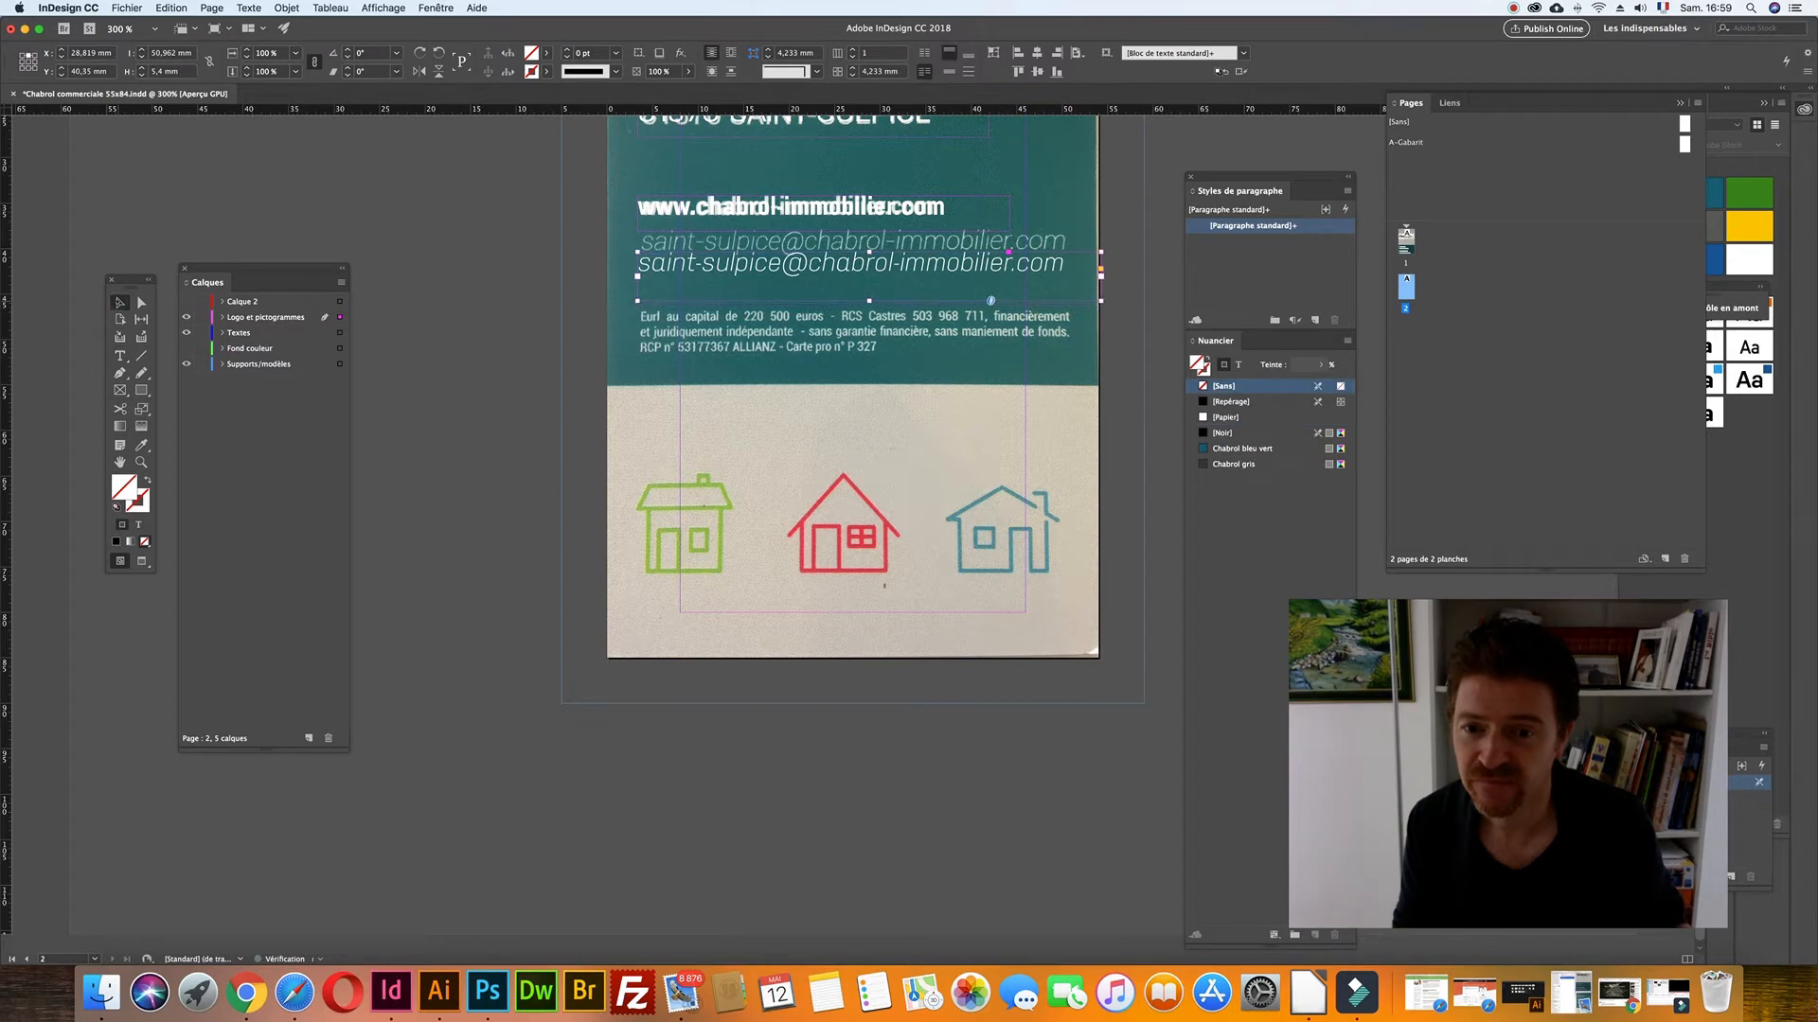
{"action": "key", "text": "Up"}
{"action": "key", "text": "Up"}
{"action": "key", "text": "Up"}
{"action": "key", "text": "Up"}
{"action": "key", "text": "Up"}
{"action": "key", "text": "Up"}
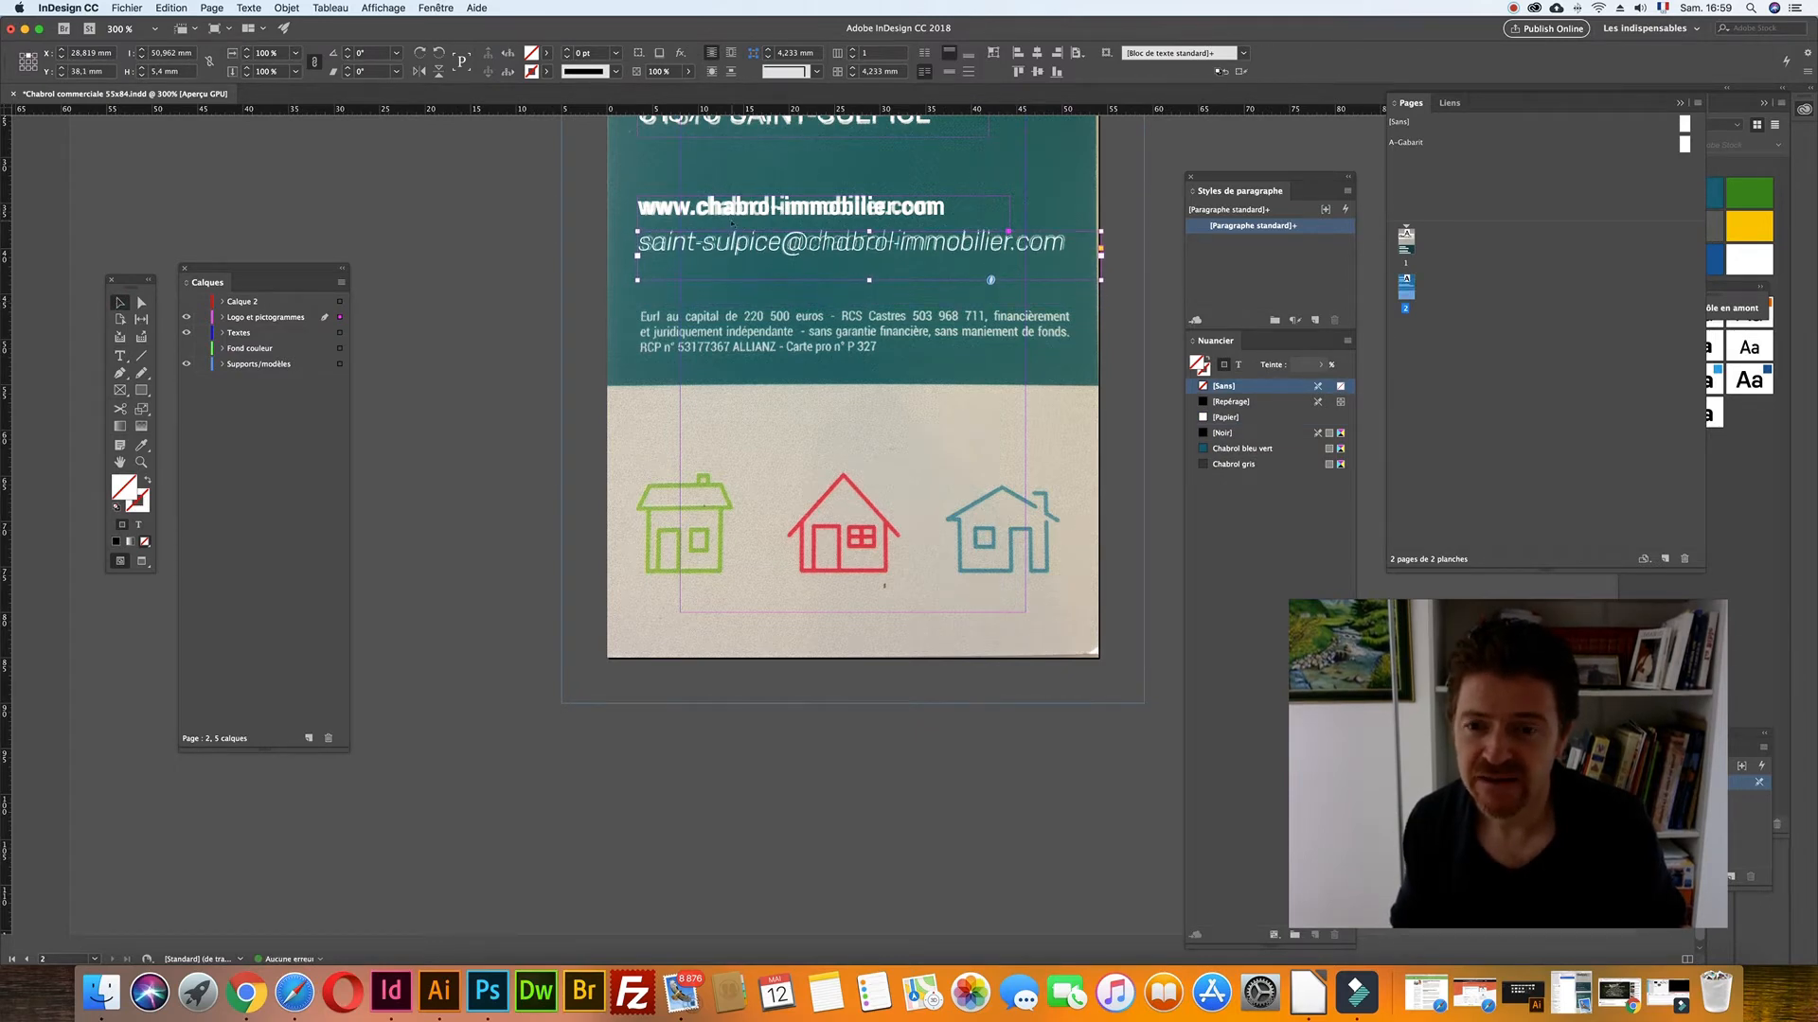
{"action": "scroll", "coordinate": [732, 223], "scroll_direction": "up", "scroll_amount": 2}
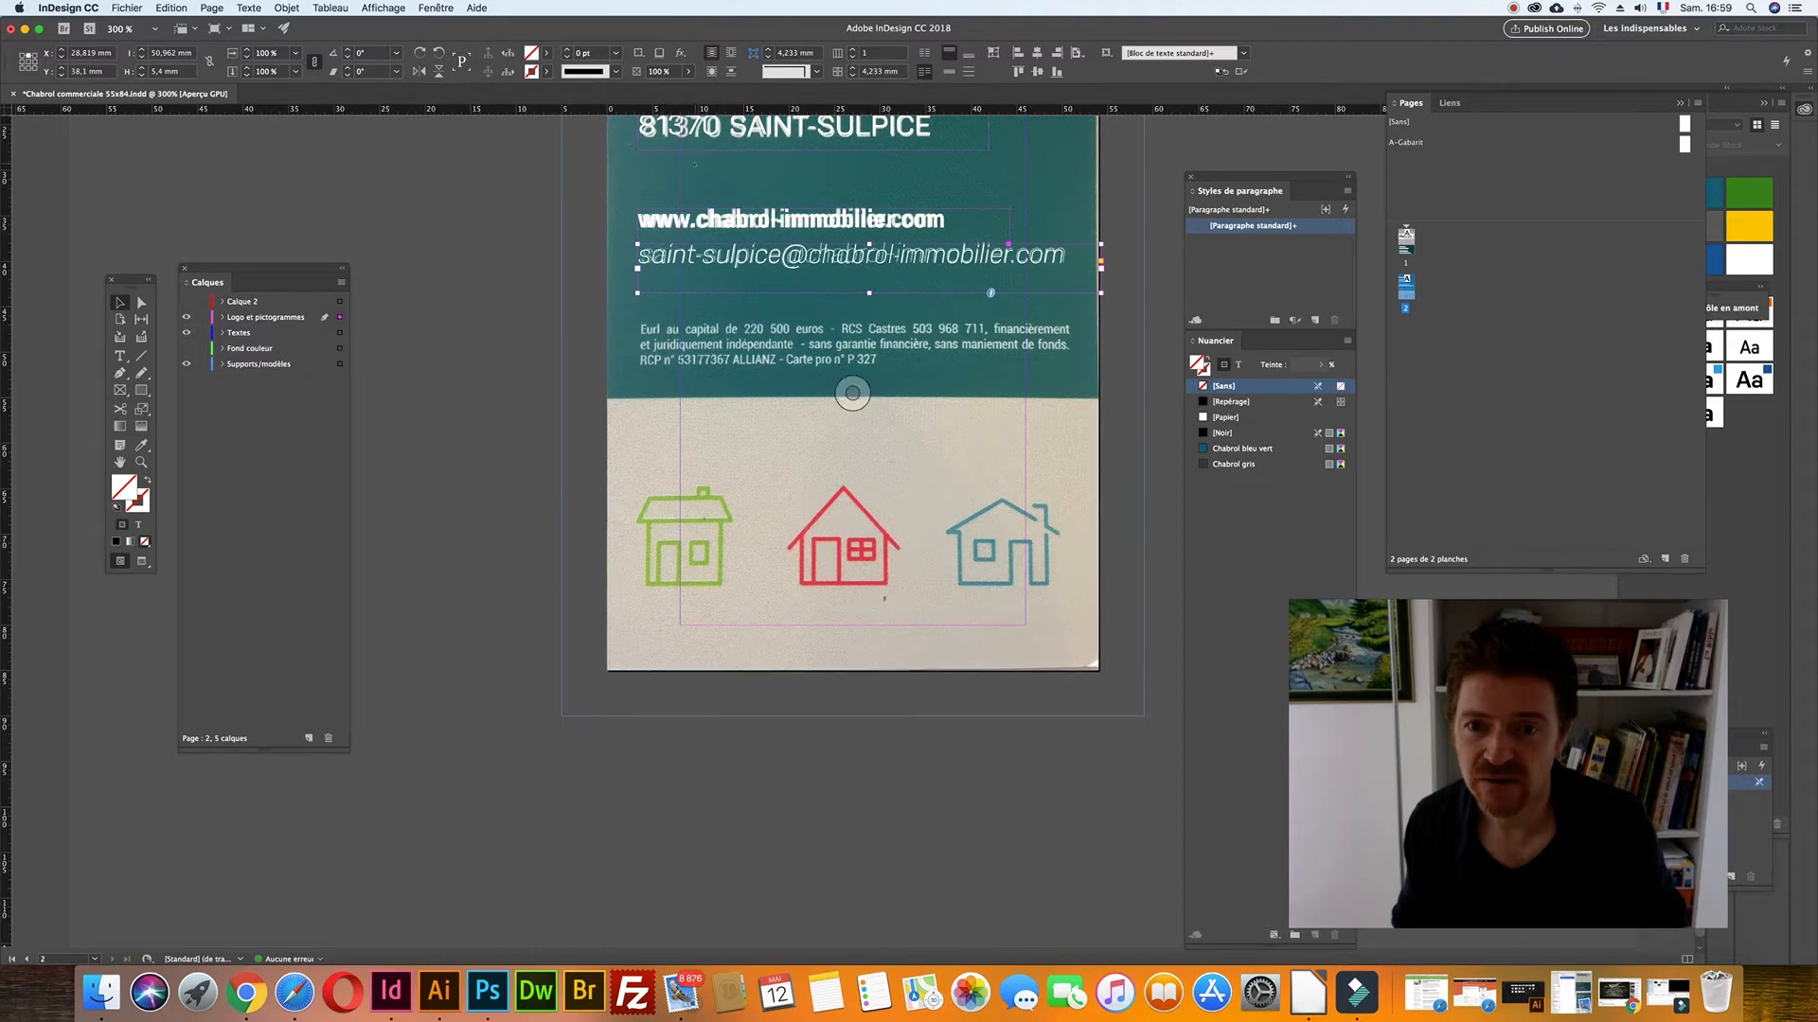
{"action": "scroll", "coordinate": [548, 227], "scroll_direction": "up", "scroll_amount": 10}
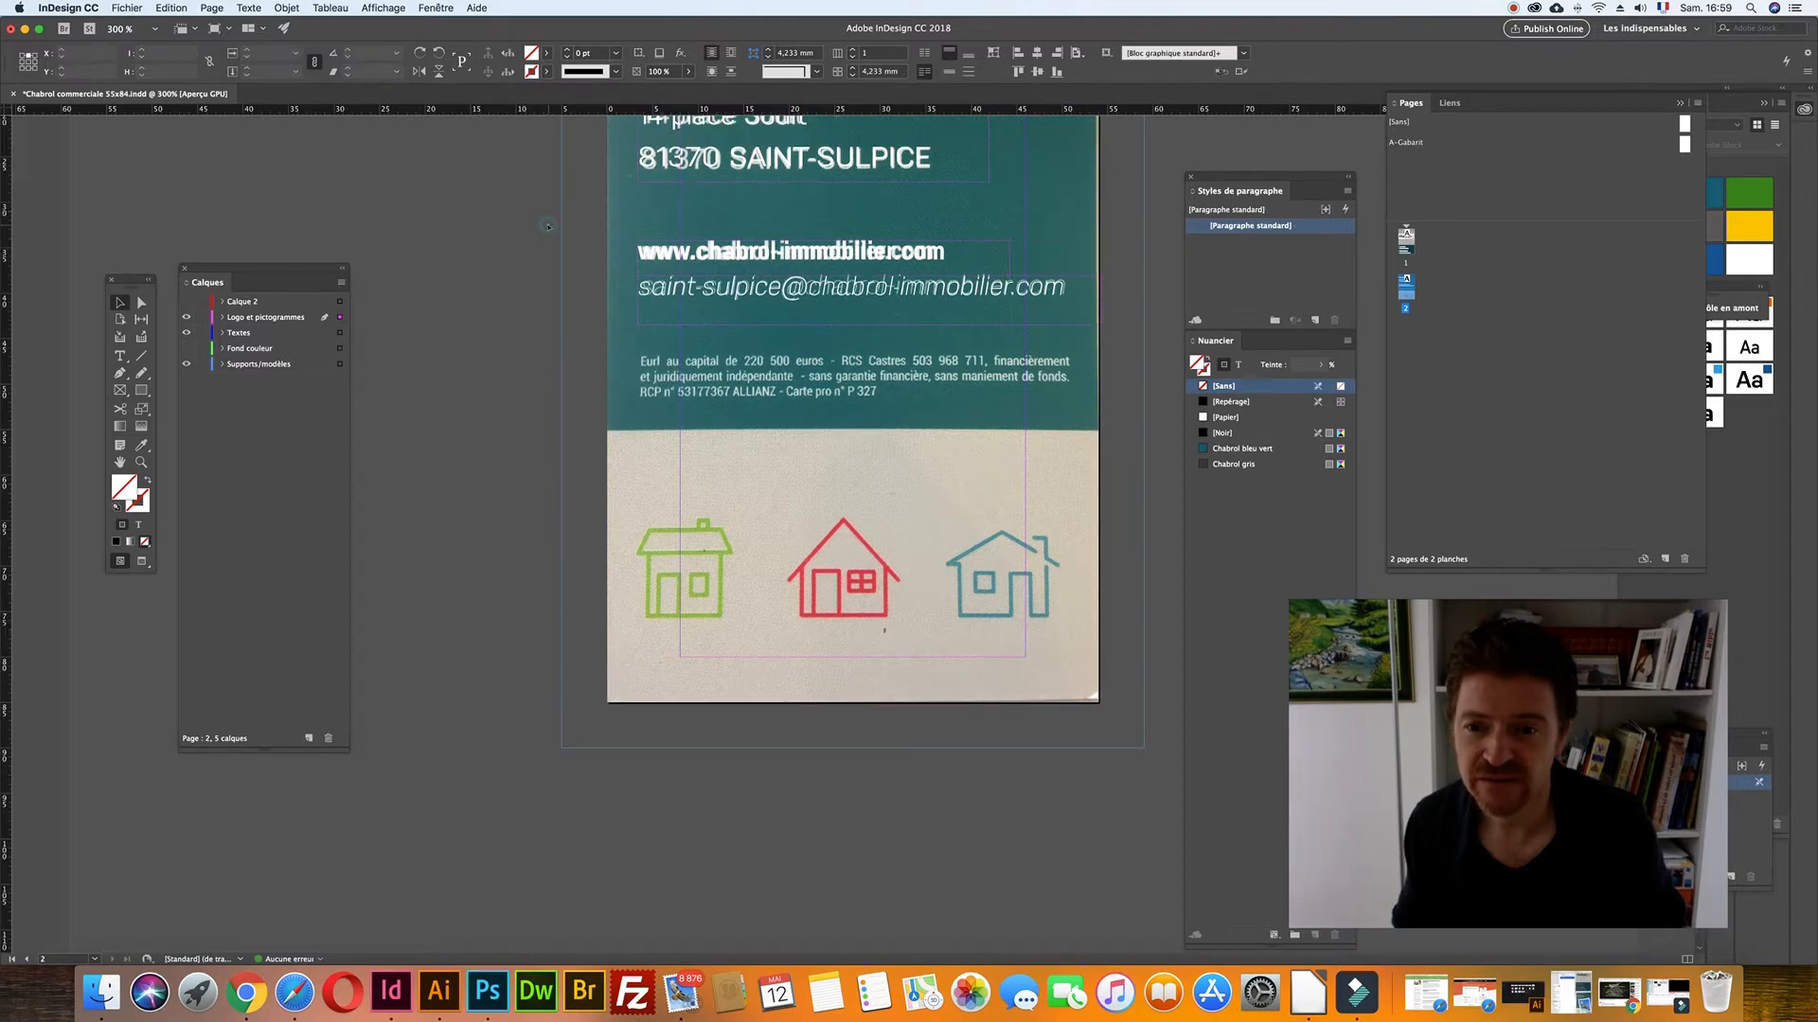
- Duplicate the address frame and retype it as 'N° AGENCE' in the Light weight
{"action": "left_click", "coordinate": [549, 227]}
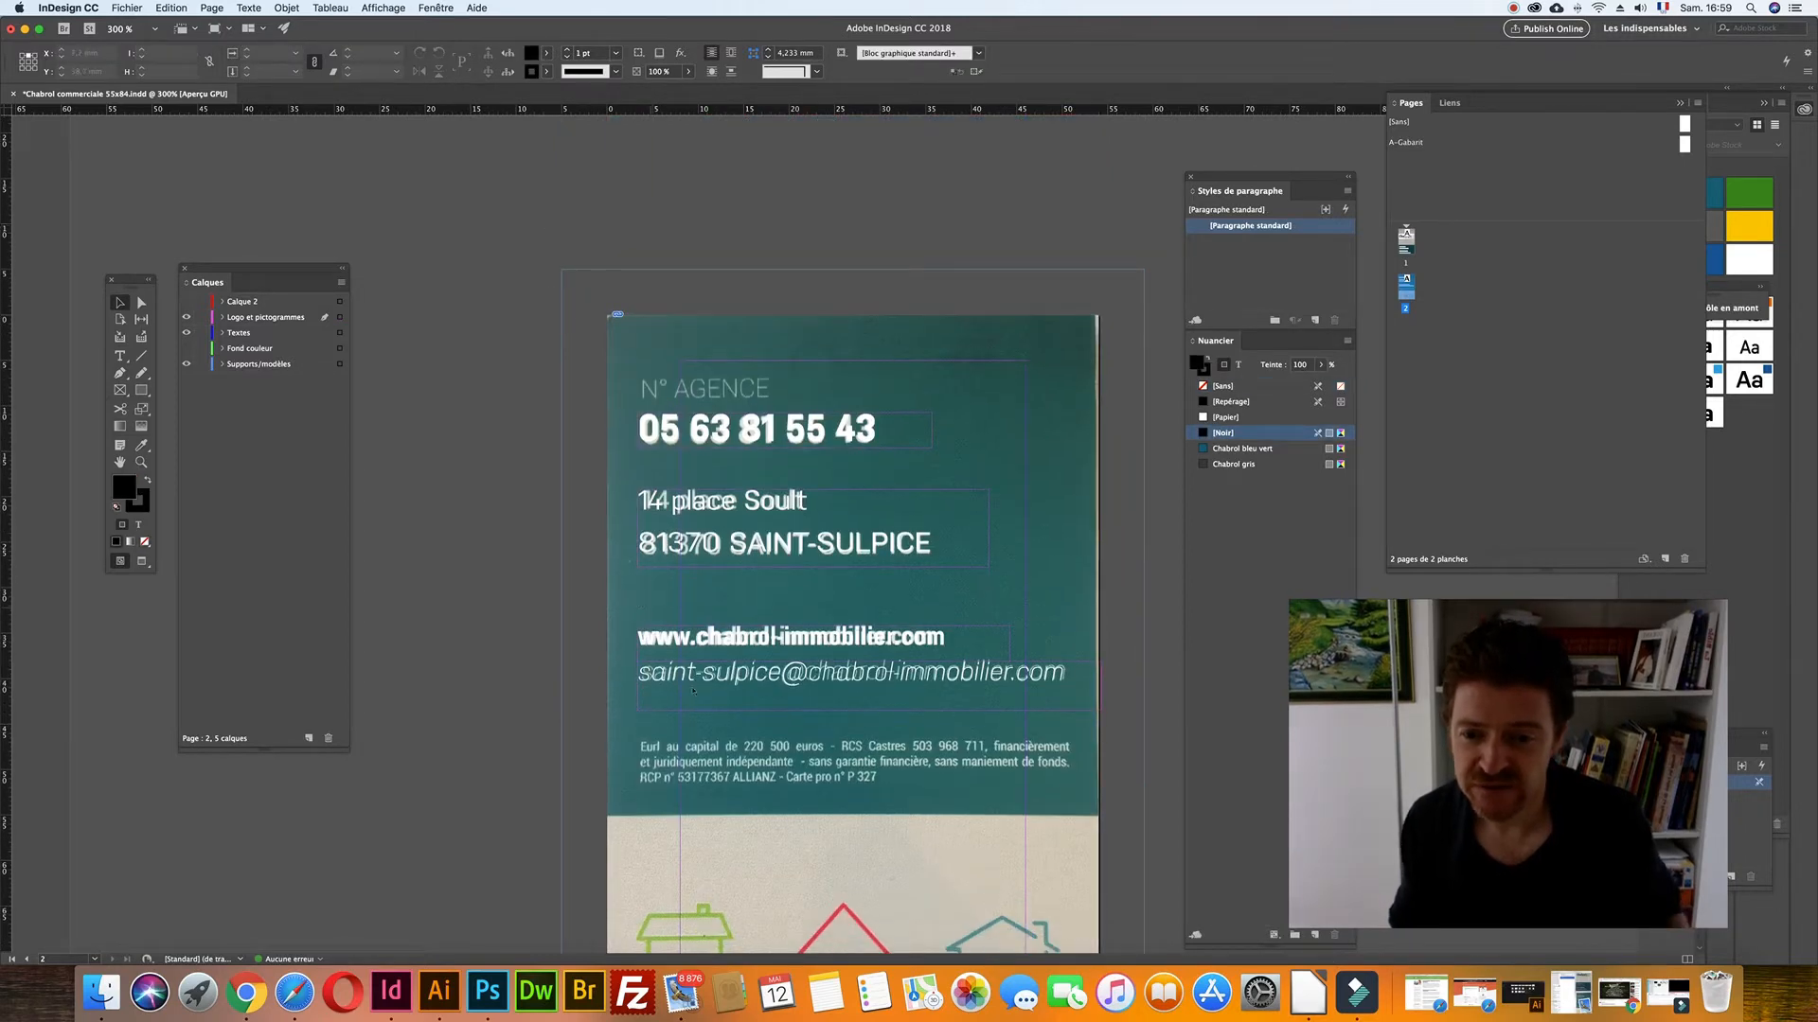
{"action": "left_click_drag", "start_coordinate": [669, 478], "coordinate": [673, 468]}
{"action": "double_click", "coordinate": [673, 468]}
{"action": "key", "text": "super+a"}
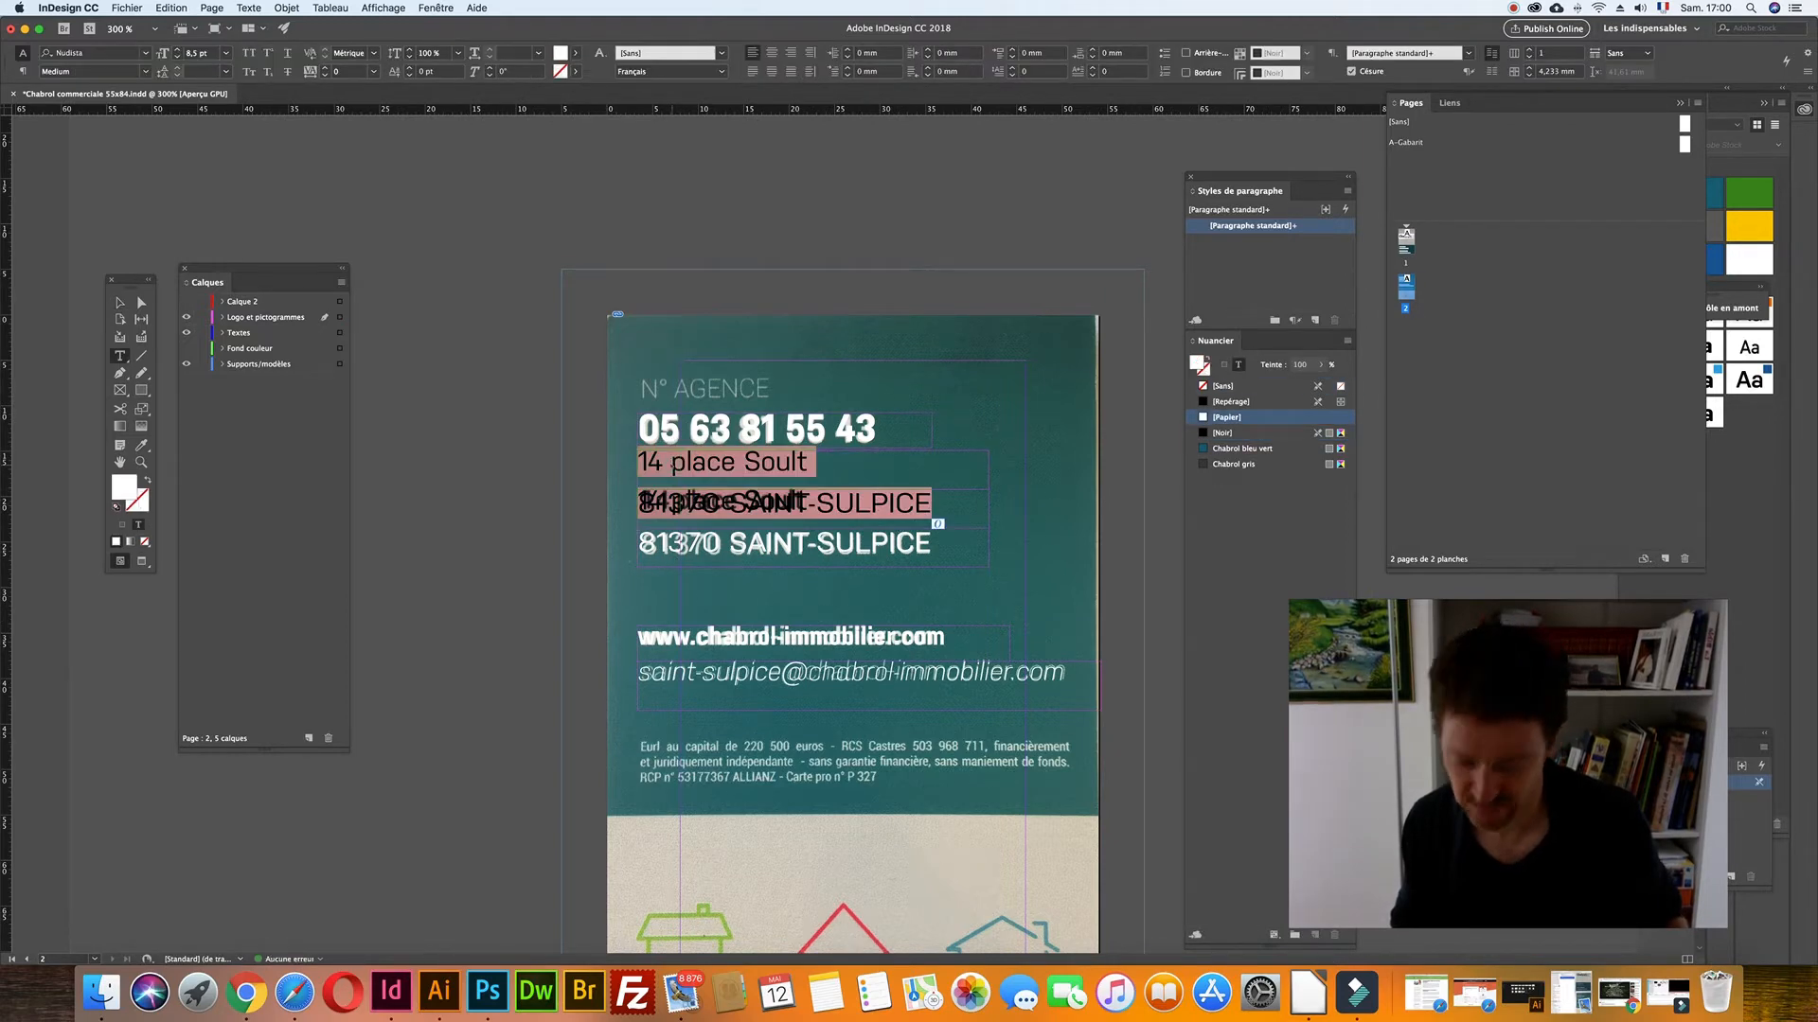
{"action": "type", "text": "n"}
{"action": "key", "text": "BackSpace"}
{"action": "type", "text": "NO"}
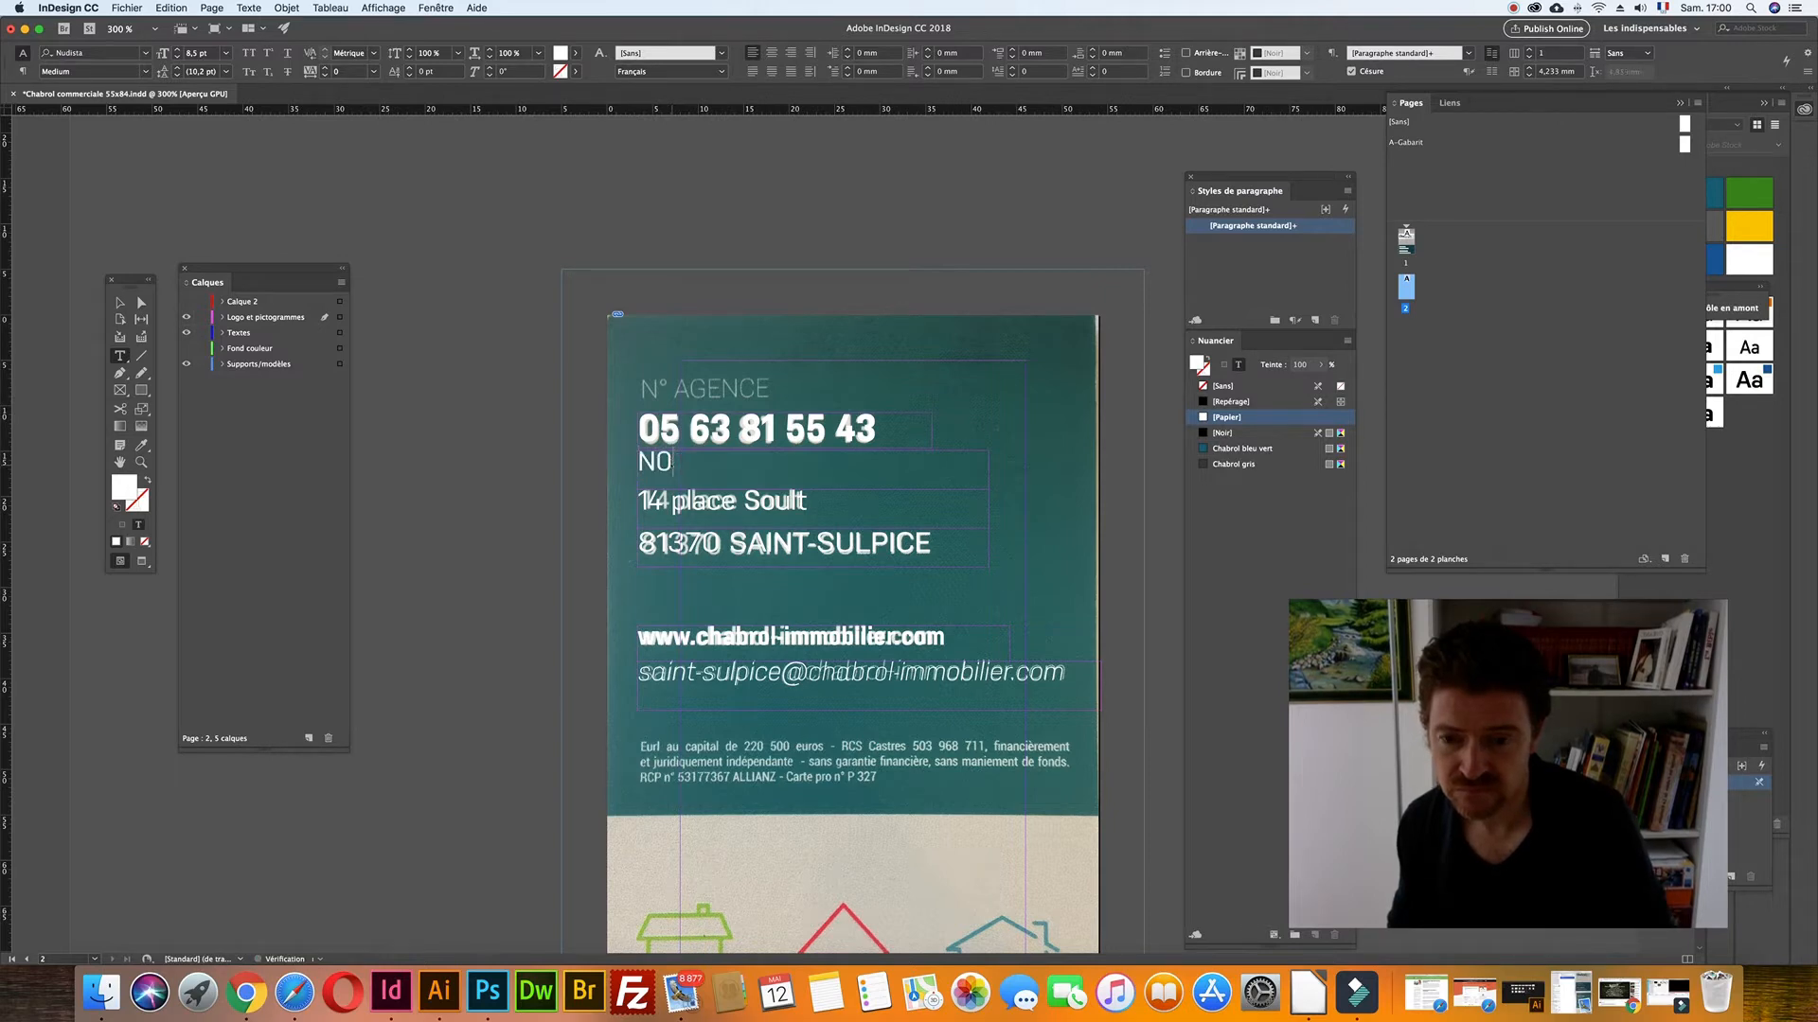
{"action": "type", "text": " AGENCE"}
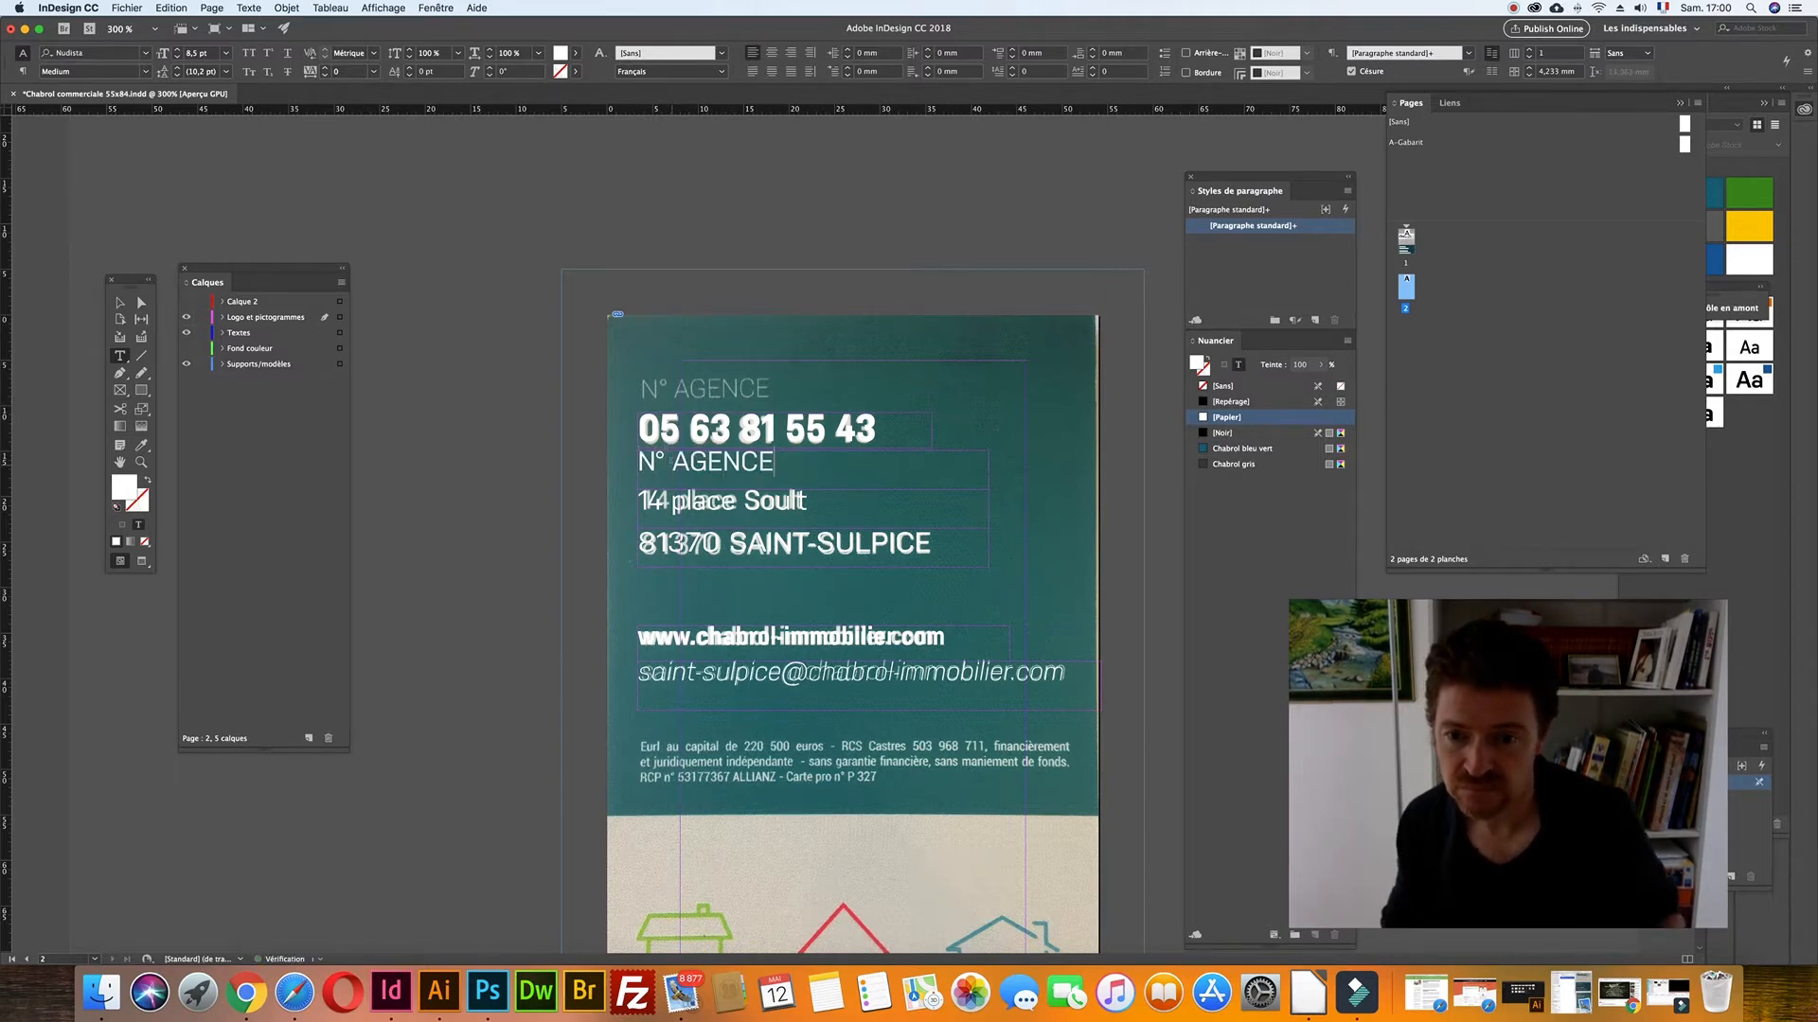
{"action": "triple_click", "coordinate": [775, 469]}
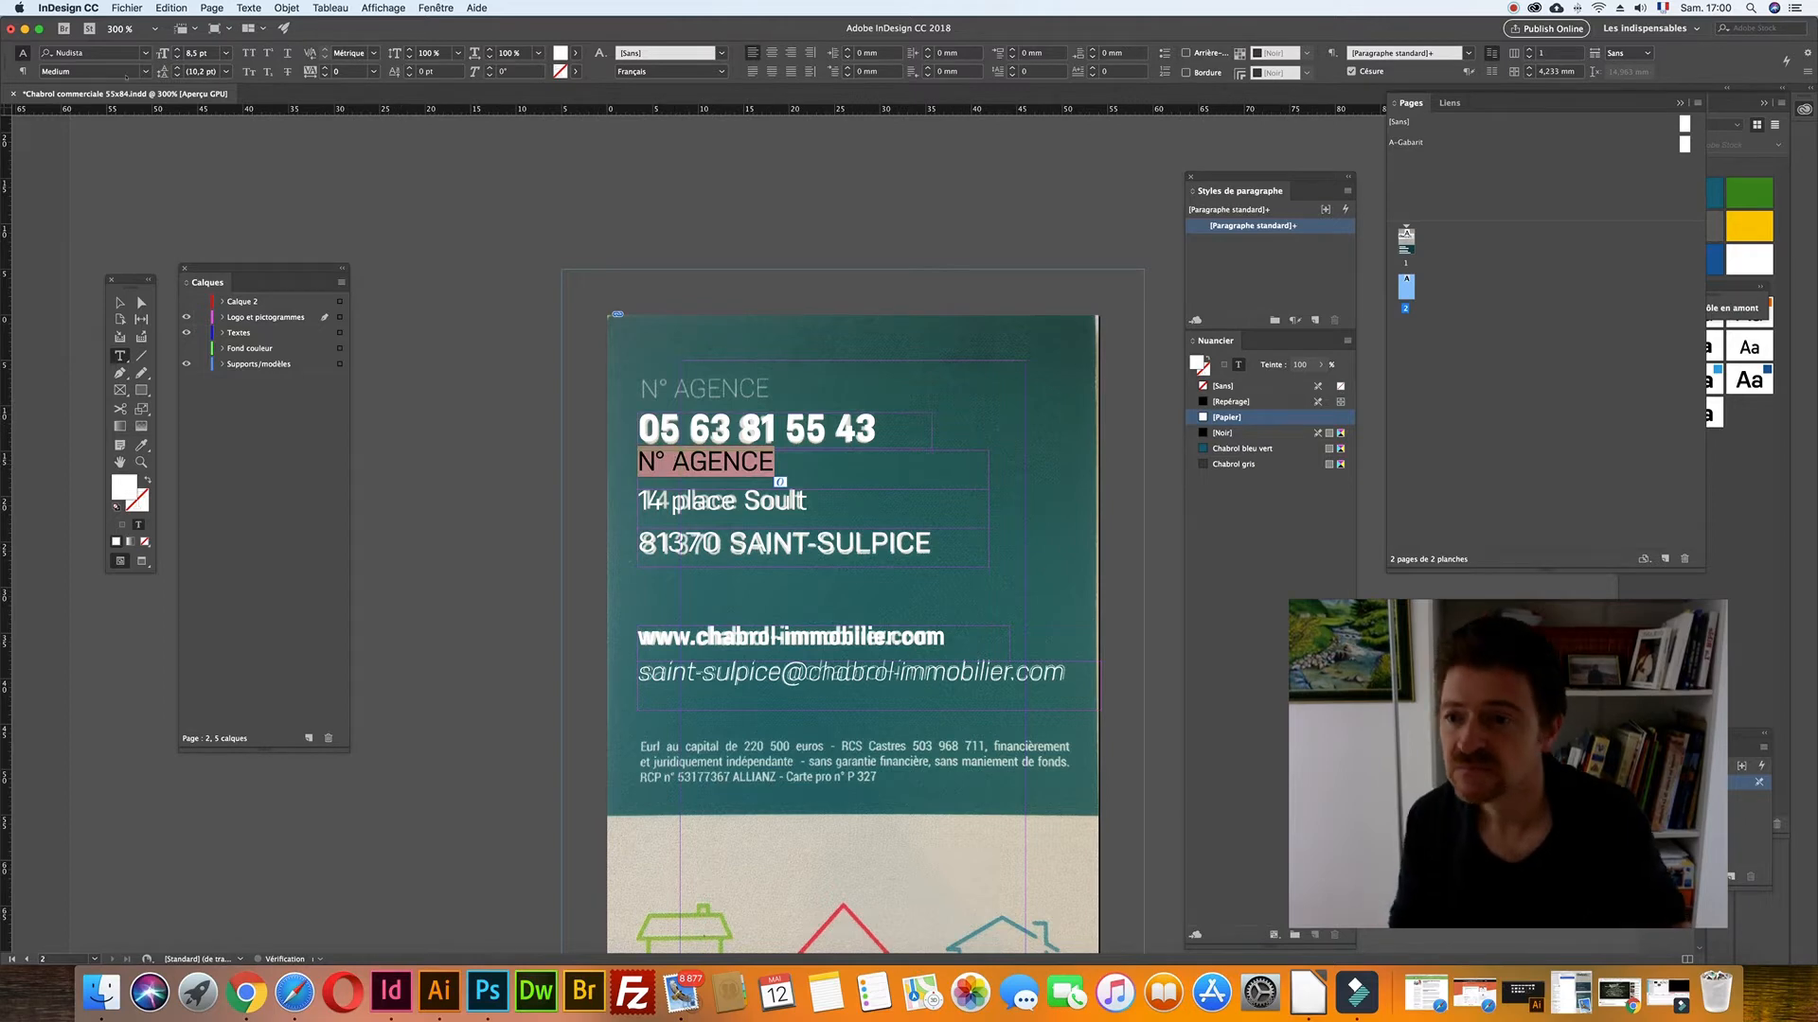
{"action": "left_click", "coordinate": [145, 71]}
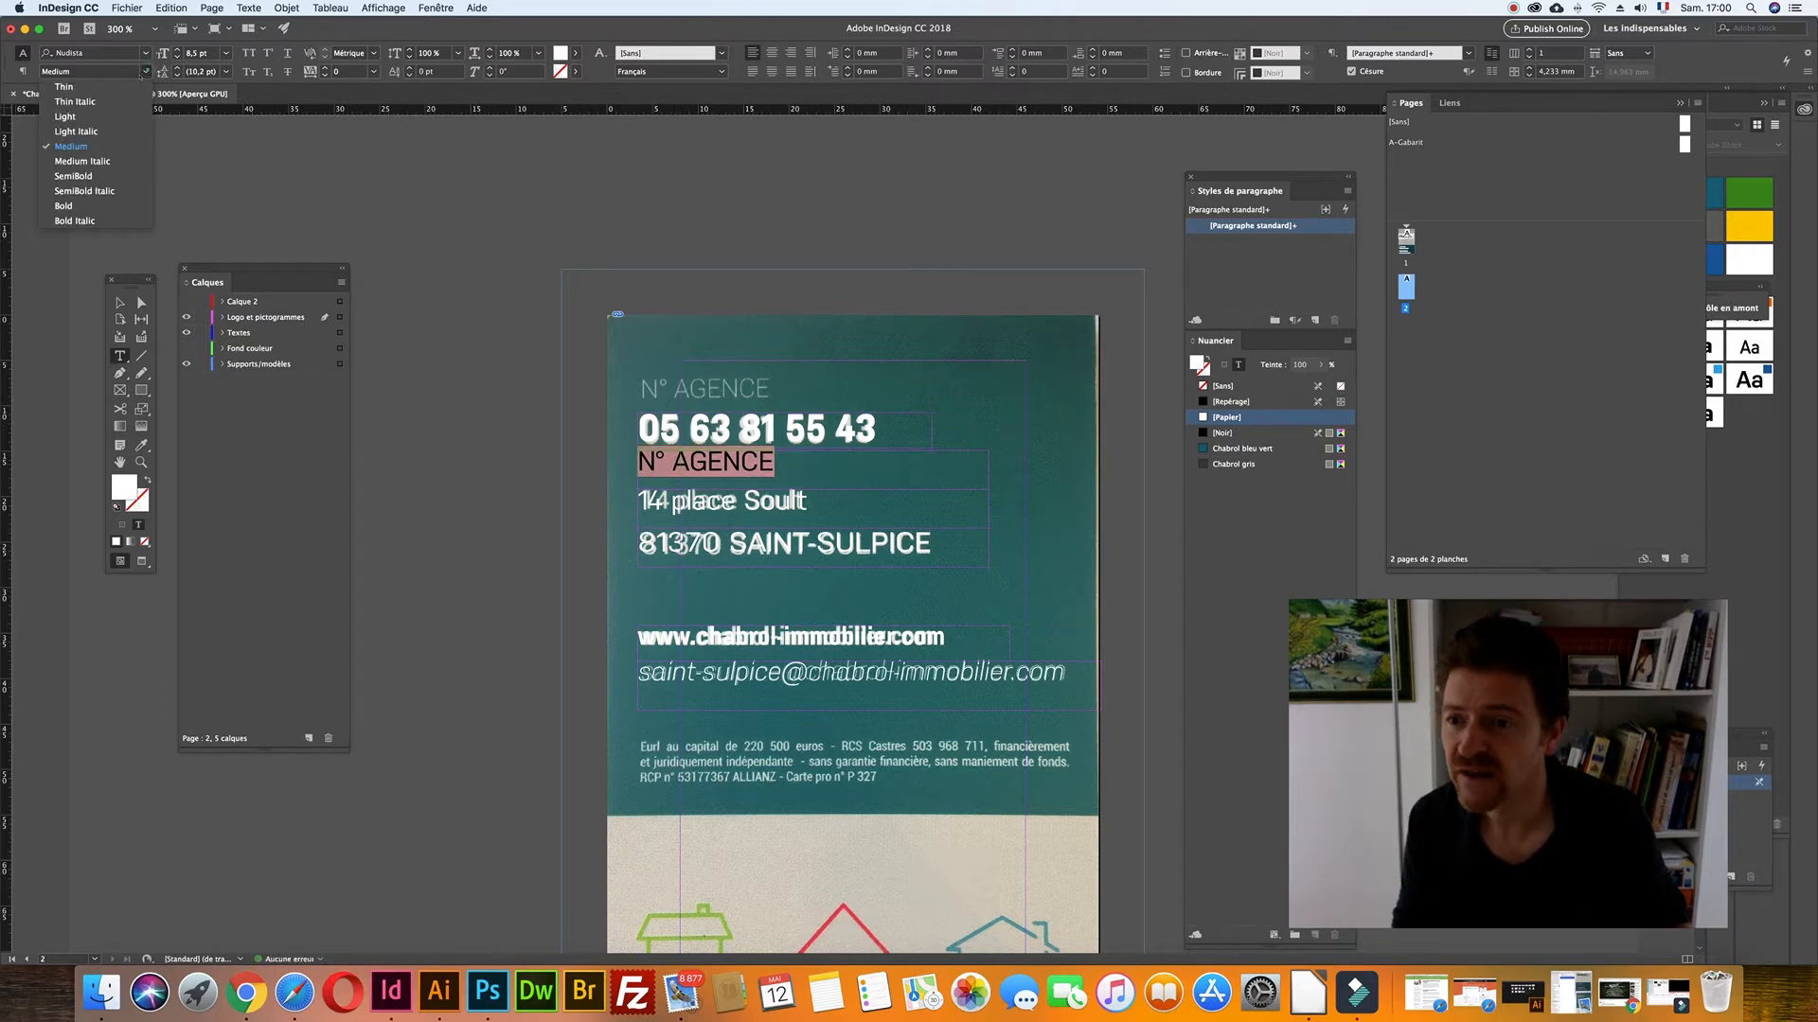
{"action": "left_click", "coordinate": [66, 117]}
- Nudge the N° AGENCE frame up, fit it to its text, then move it into the beige area
{"action": "key", "text": "Escape"}
{"action": "key", "text": "Up"}
{"action": "key", "text": "Up"}
{"action": "key", "text": "Up"}
{"action": "key", "text": "Up"}
{"action": "key", "text": "Up"}
{"action": "key", "text": "Up"}
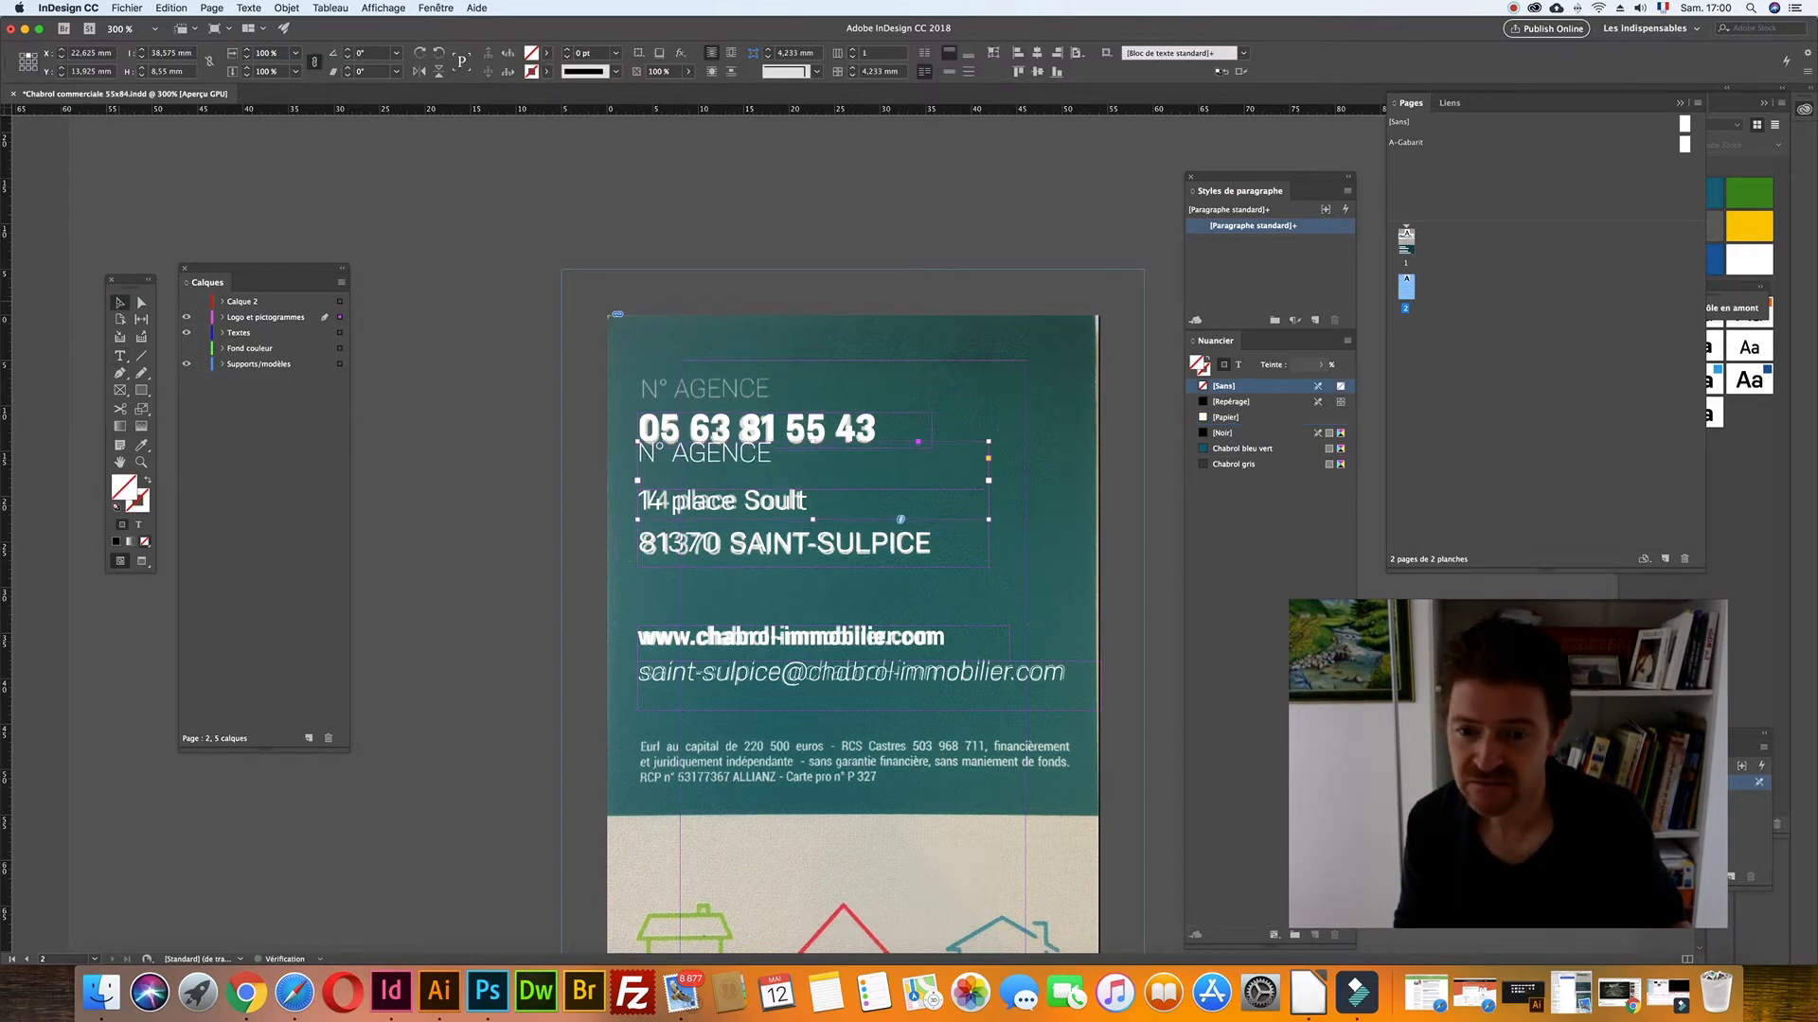
{"action": "key", "text": "Up"}
{"action": "key", "text": "Up"}
{"action": "key", "text": "Up"}
{"action": "key", "text": "Up"}
{"action": "key", "text": "Up"}
{"action": "key", "text": "Up"}
{"action": "key", "text": "Up"}
{"action": "key", "text": "Up"}
{"action": "key", "text": "Up"}
{"action": "key", "text": "Up"}
{"action": "key", "text": "Up"}
{"action": "key", "text": "Up"}
{"action": "key", "text": "Up"}
{"action": "key", "text": "Up"}
{"action": "key", "text": "Up"}
{"action": "key", "text": "Up"}
{"action": "key", "text": "Up"}
{"action": "key", "text": "Up"}
{"action": "key", "text": "Up"}
{"action": "key", "text": "Up"}
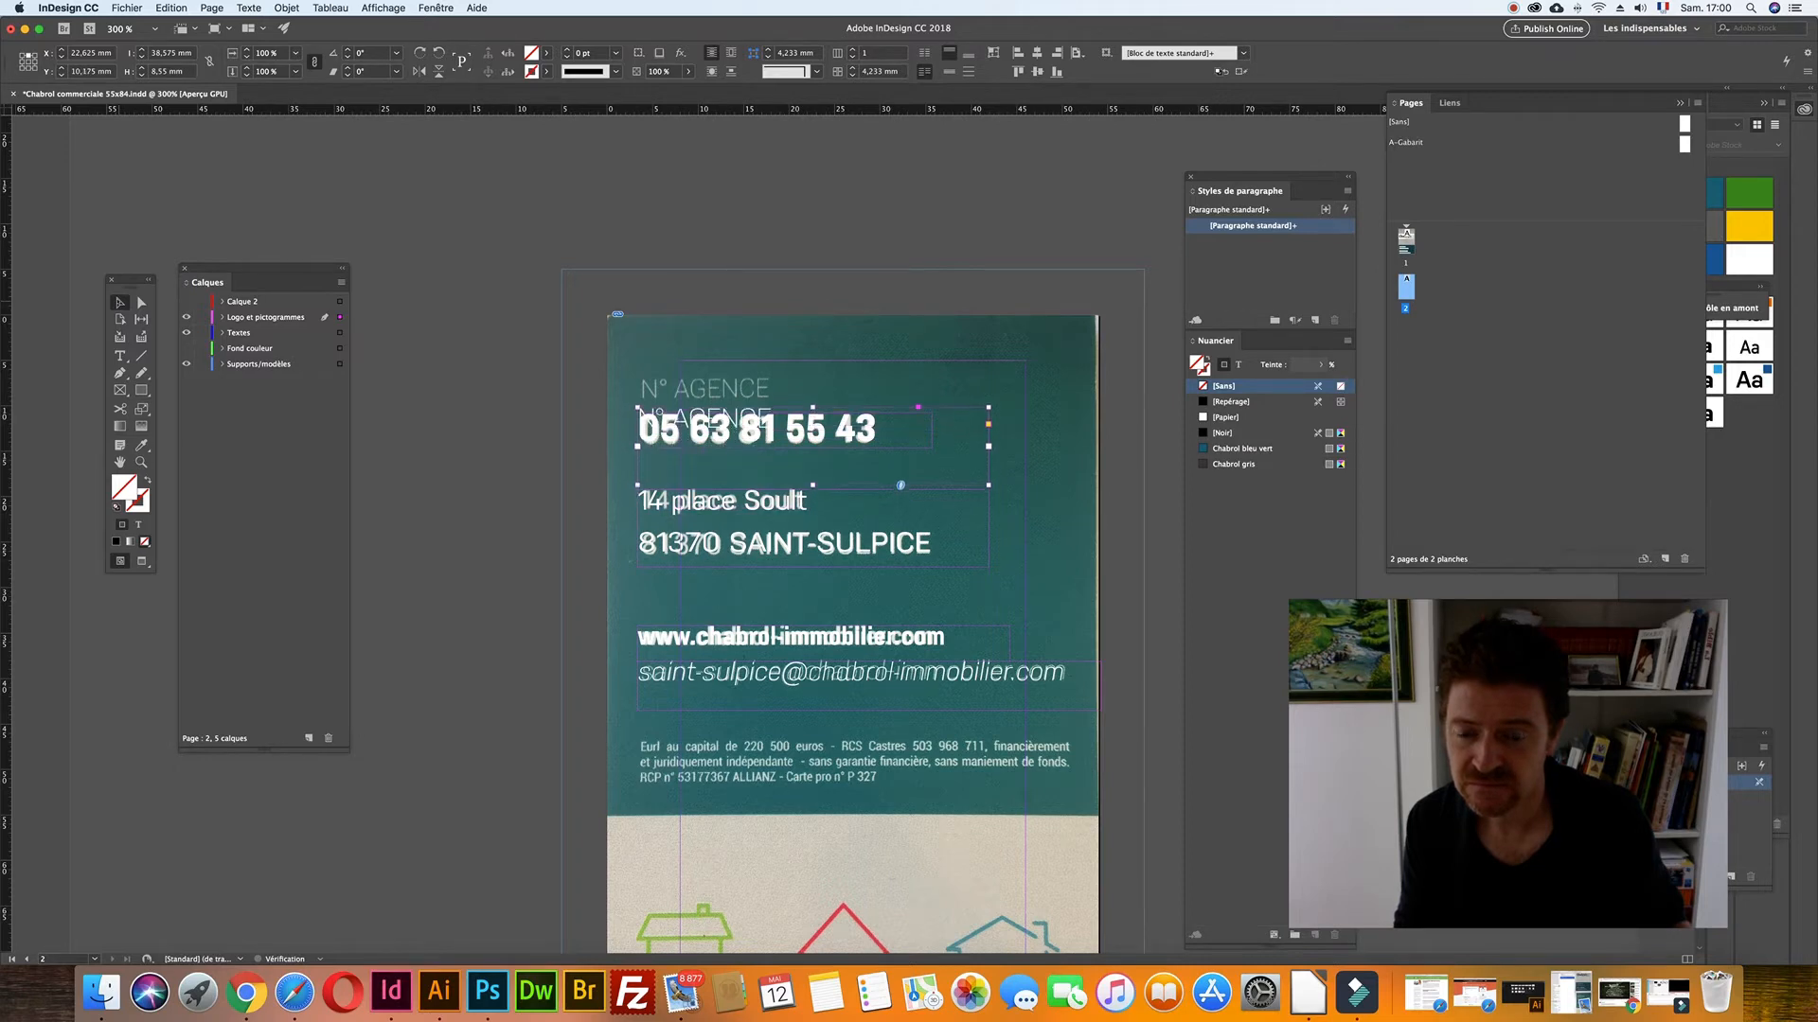
{"action": "key", "text": "Up"}
{"action": "key", "text": "Up"}
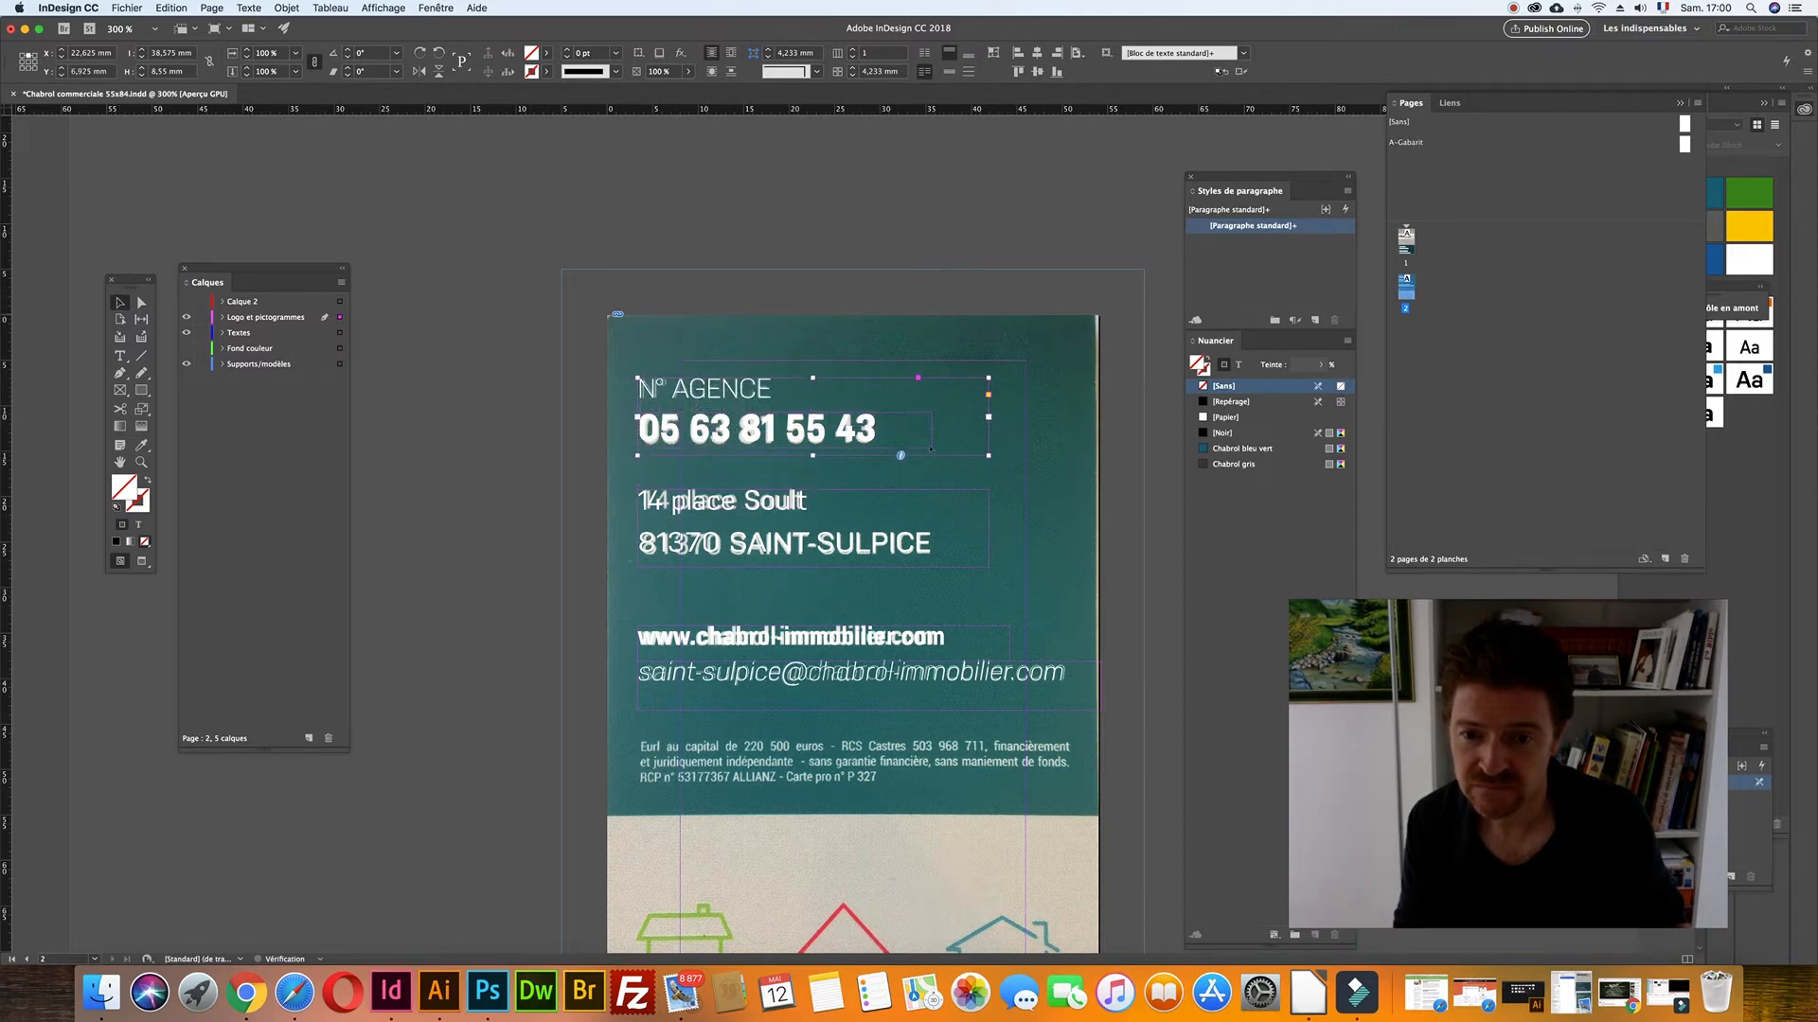
{"action": "double_click", "coordinate": [989, 455]}
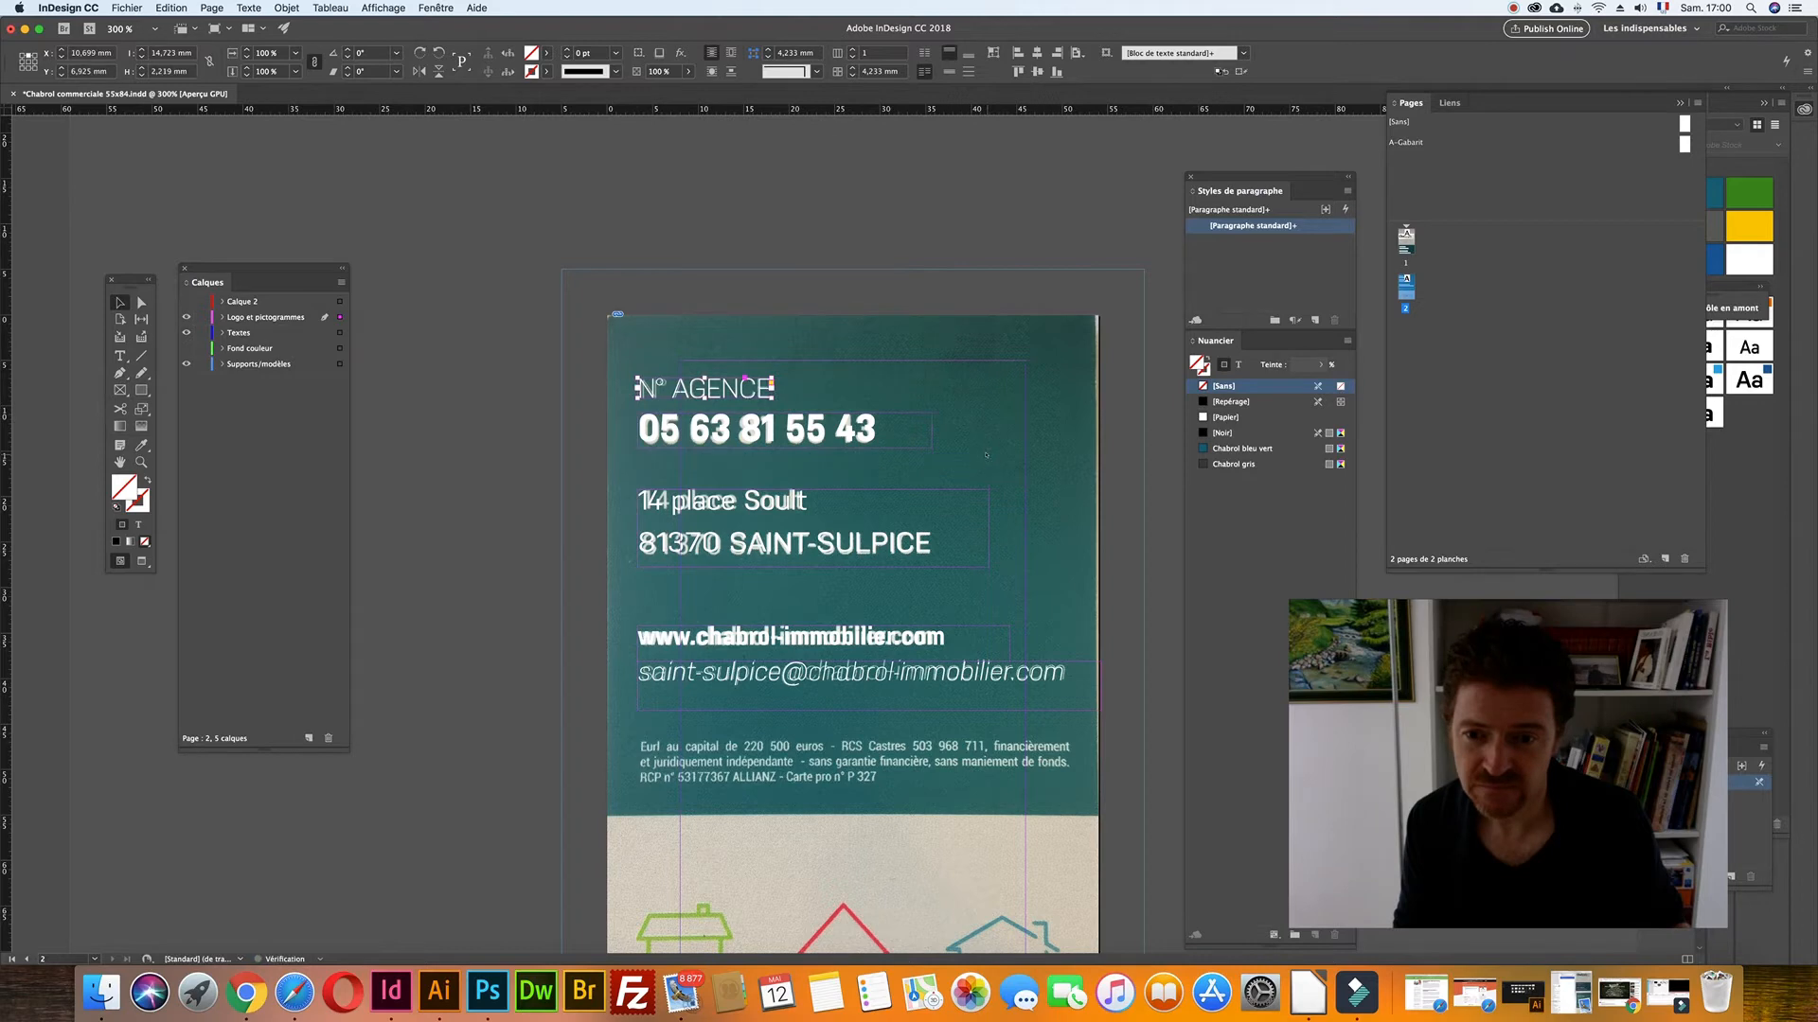
{"action": "scroll", "coordinate": [988, 457], "scroll_direction": "down", "scroll_amount": 2}
{"action": "left_click_drag", "start_coordinate": [673, 305], "coordinate": [1077, 840]}
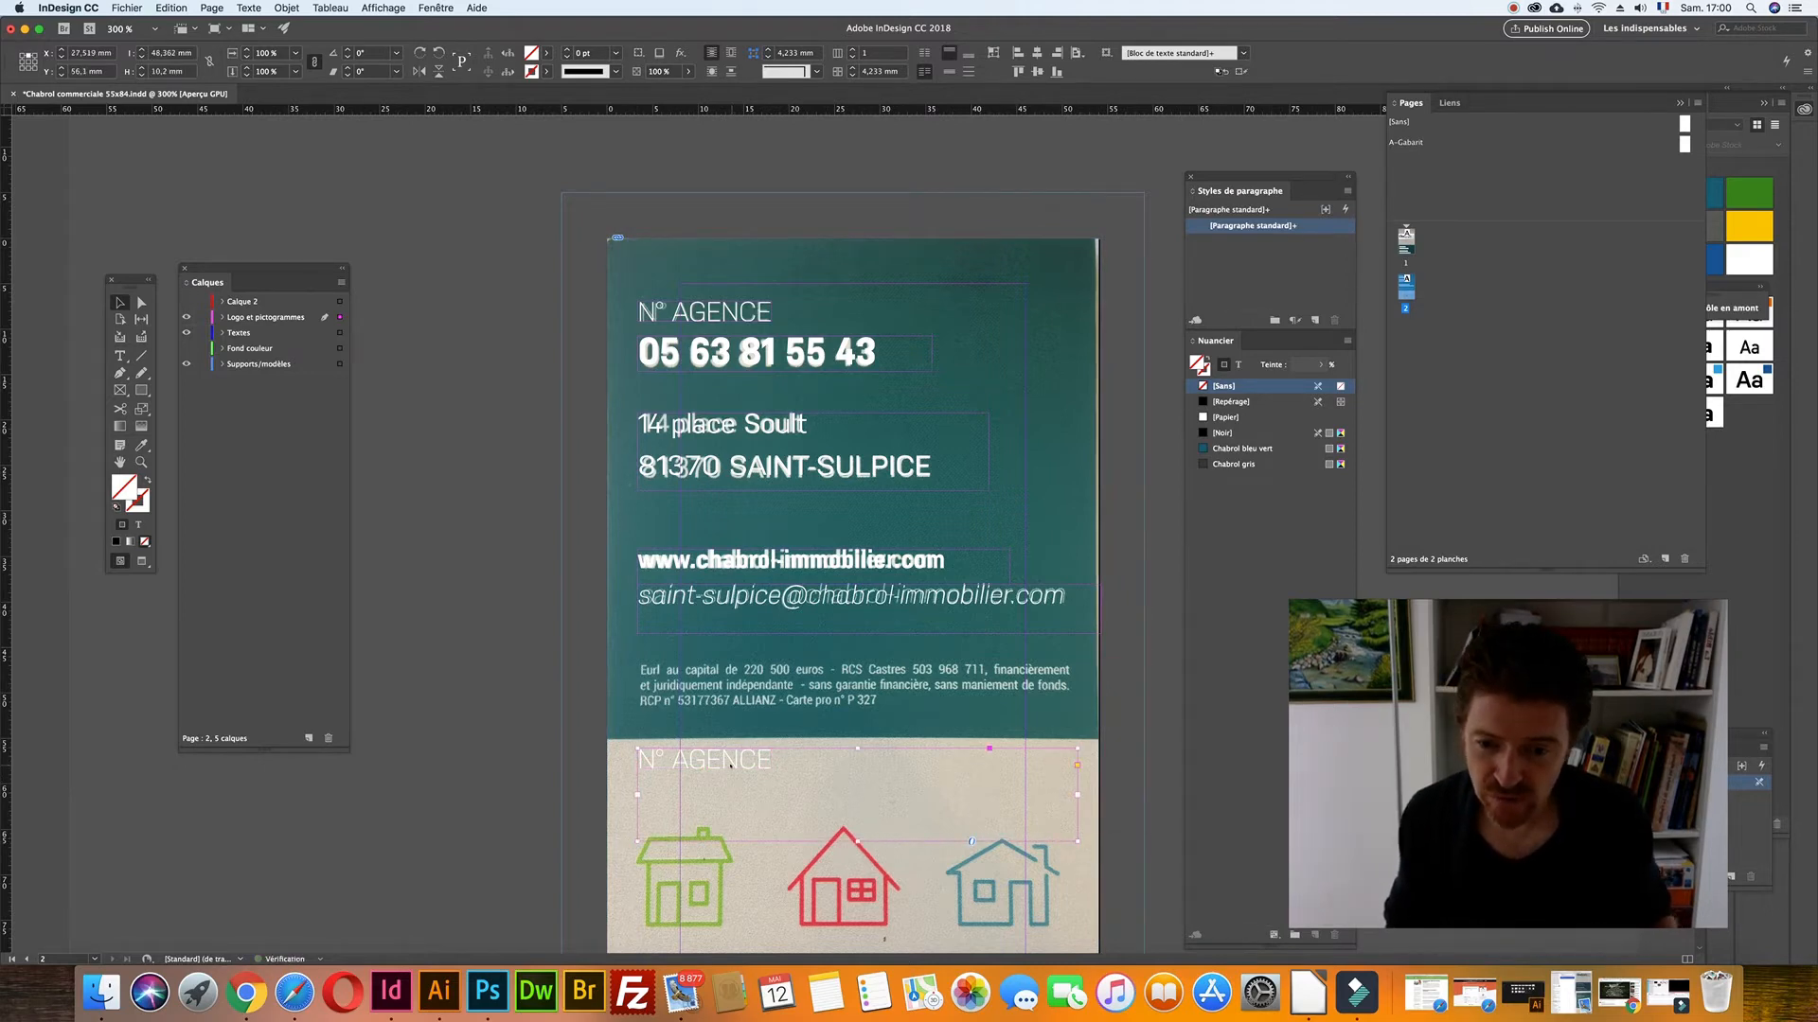
- Replace the copied label with 'Eurl au capital de' in the [Noir] swatch
{"action": "double_click", "coordinate": [729, 765]}
{"action": "key", "text": "super+a"}
{"action": "type", "text": "e"}
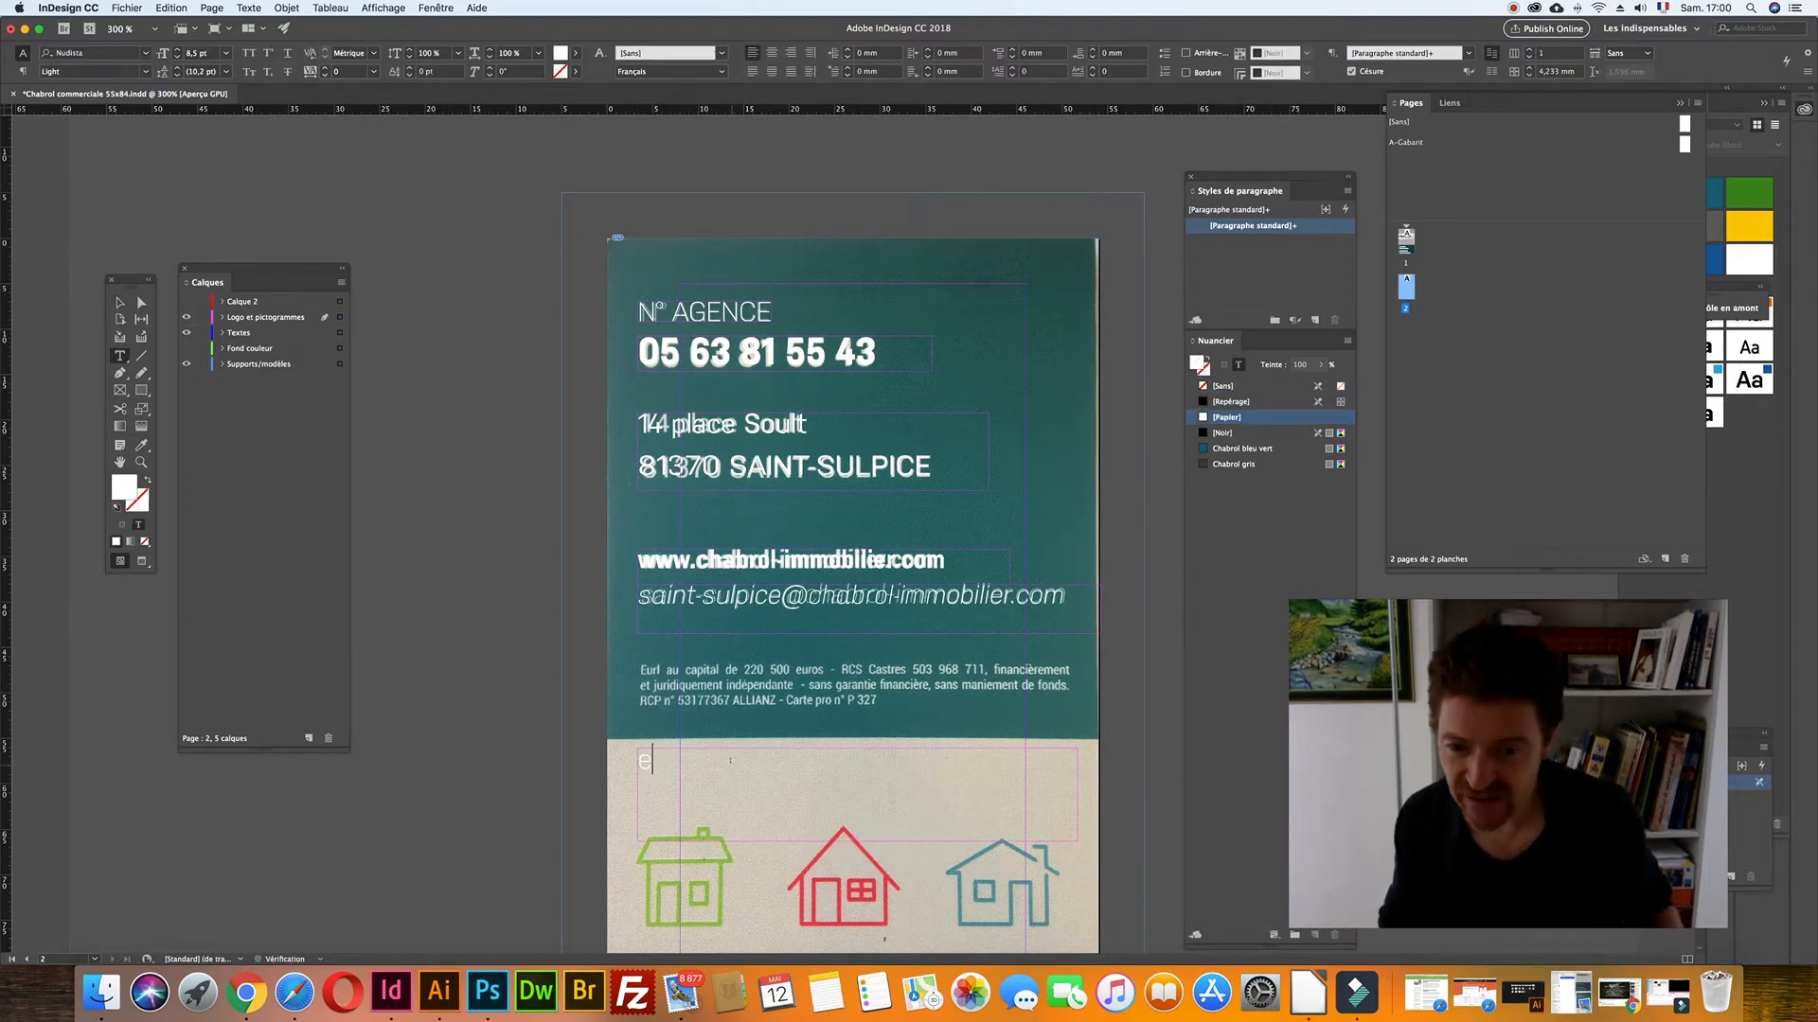
{"action": "key", "text": "super+a"}
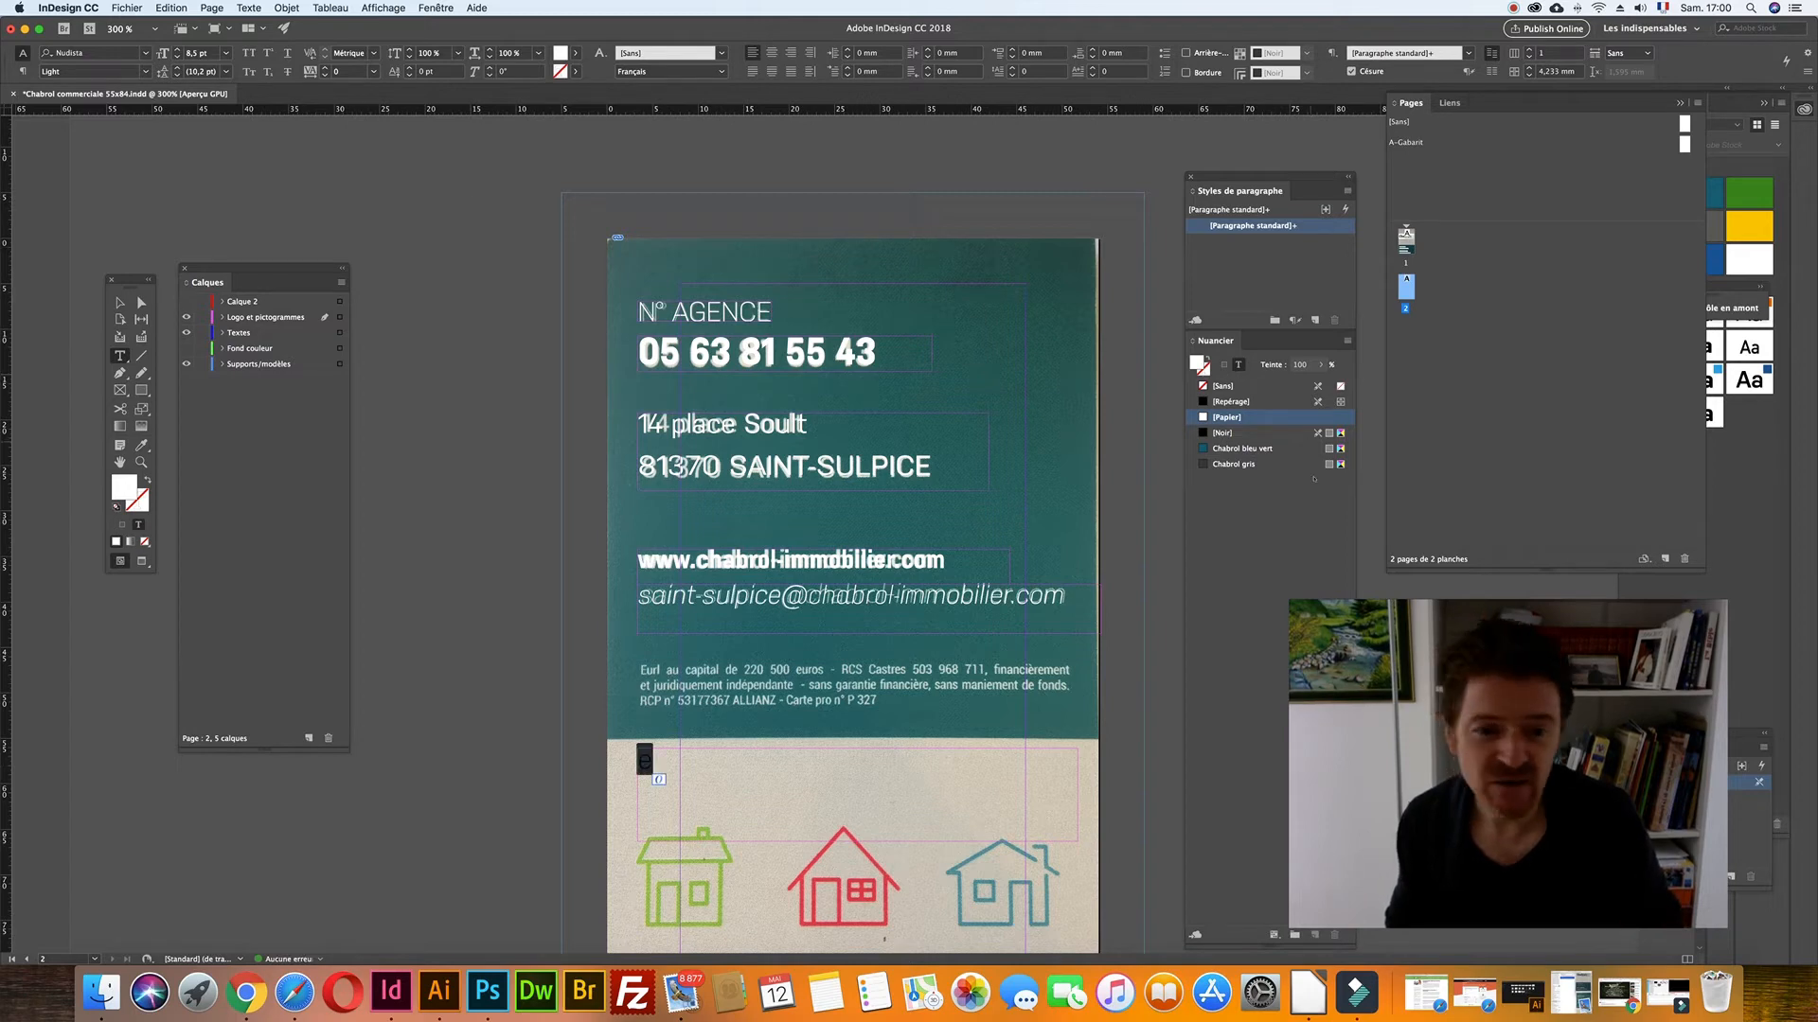
{"action": "left_click", "coordinate": [1223, 432]}
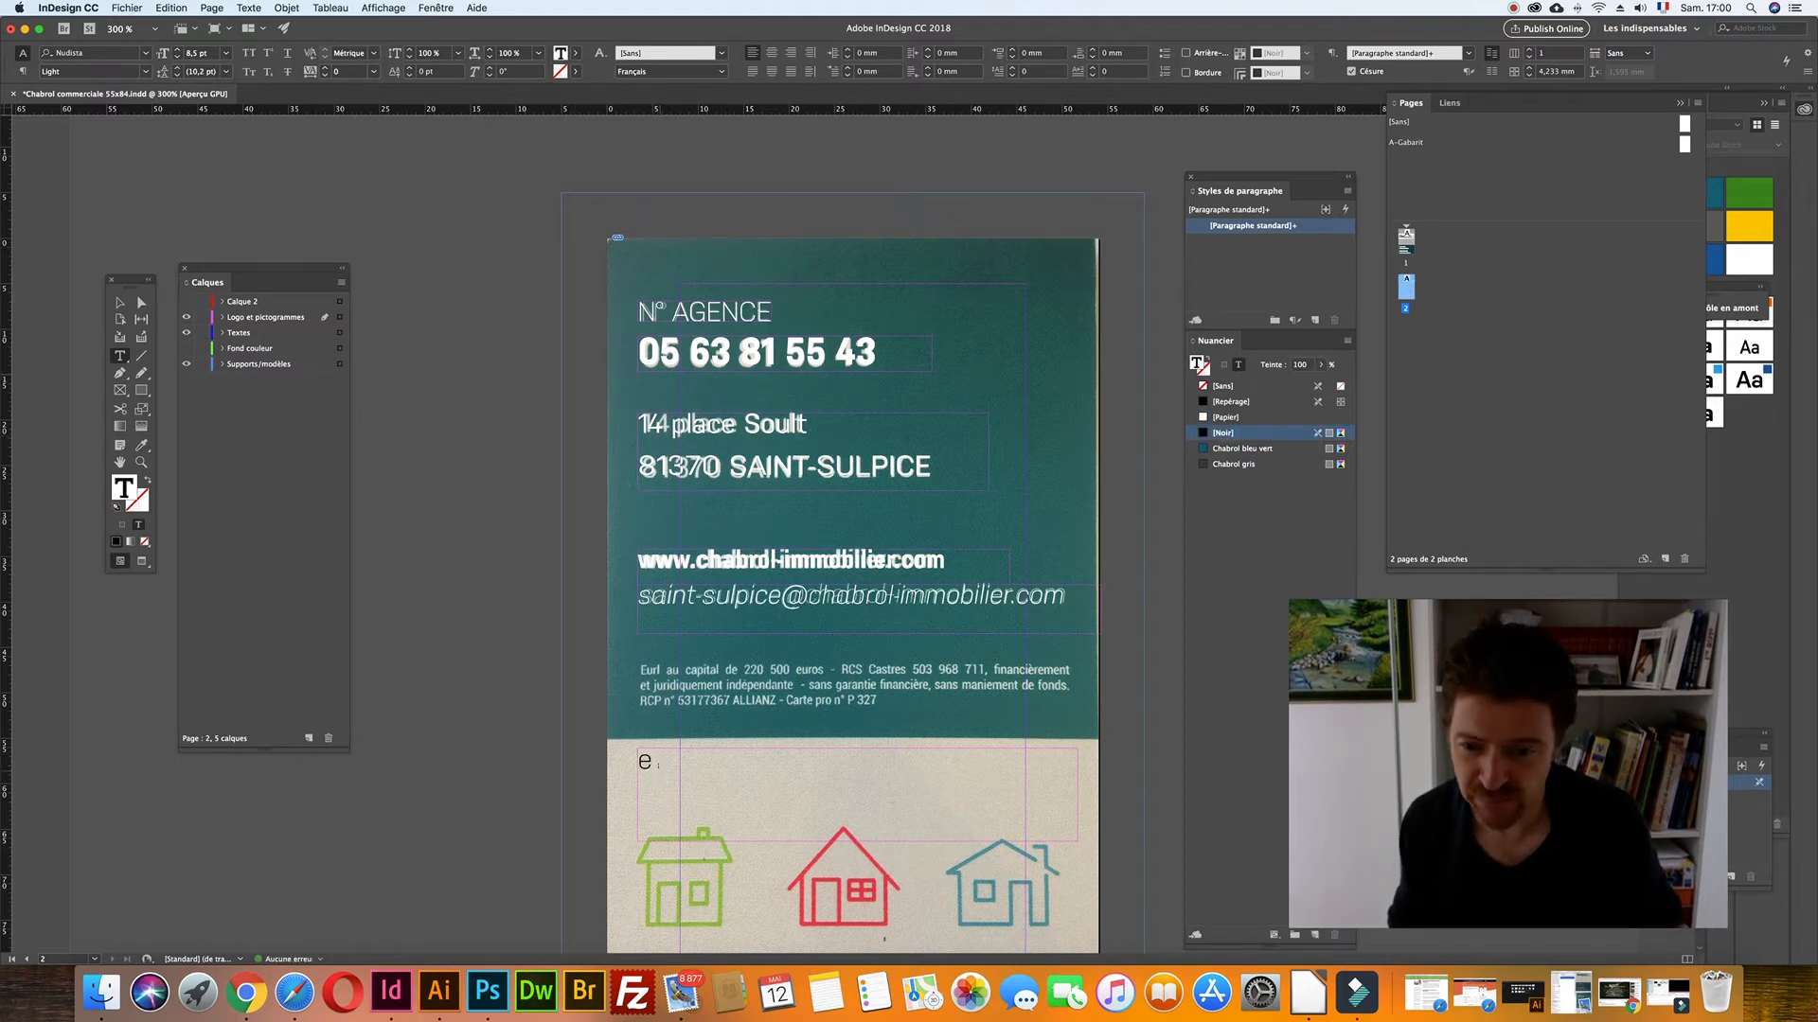
{"action": "left_click_drag", "start_coordinate": [652, 758], "coordinate": [627, 753]}
{"action": "type", "text": "E"}
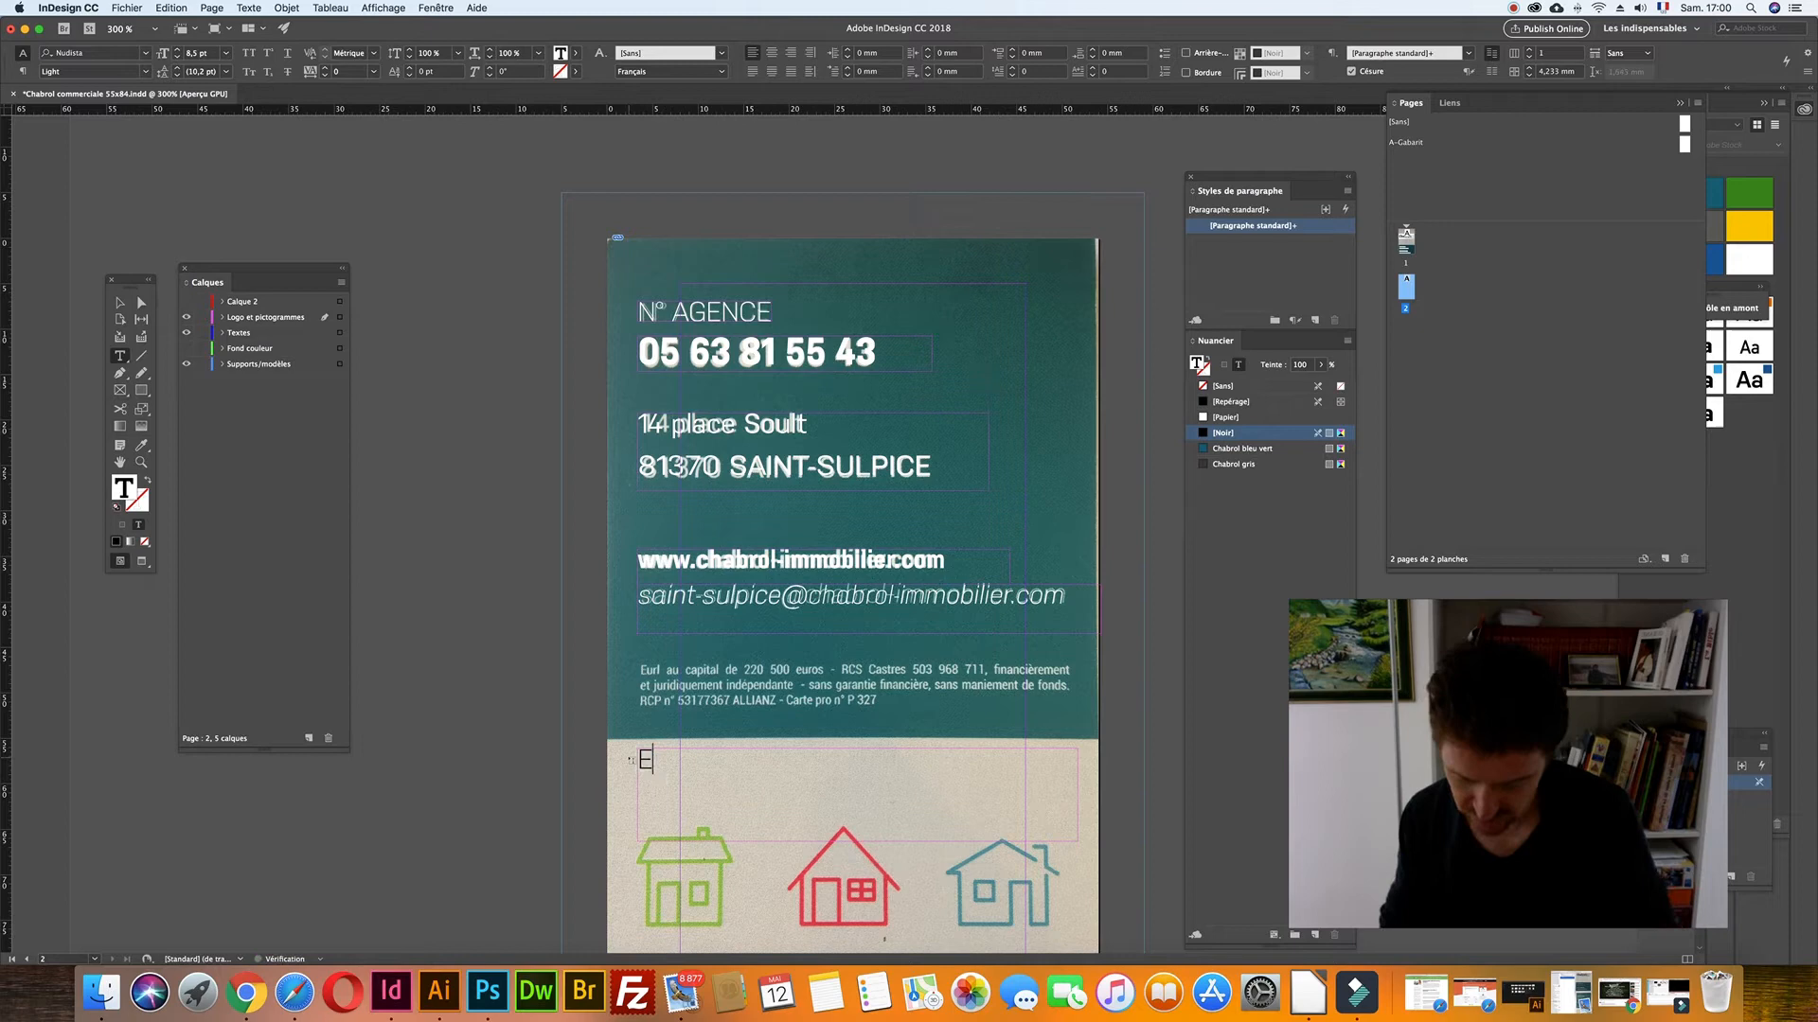
{"action": "type", "text": "url au ca"}
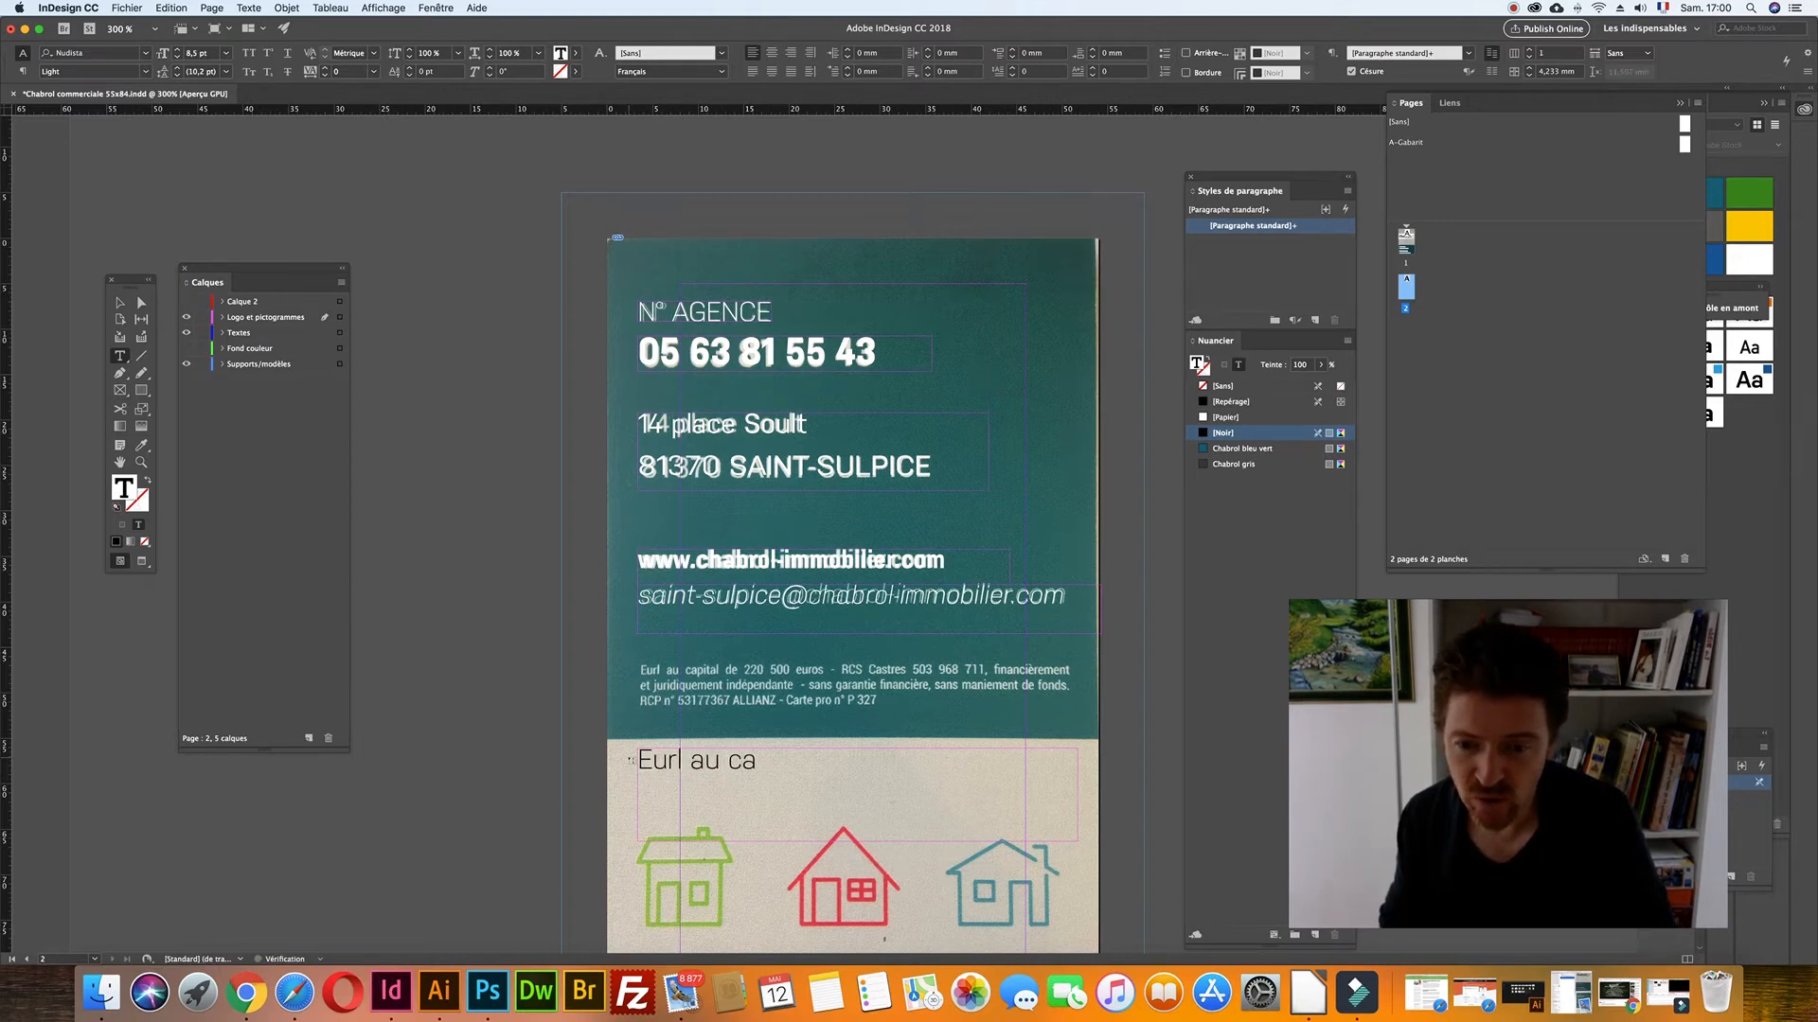
{"action": "type", "text": "pital de"}
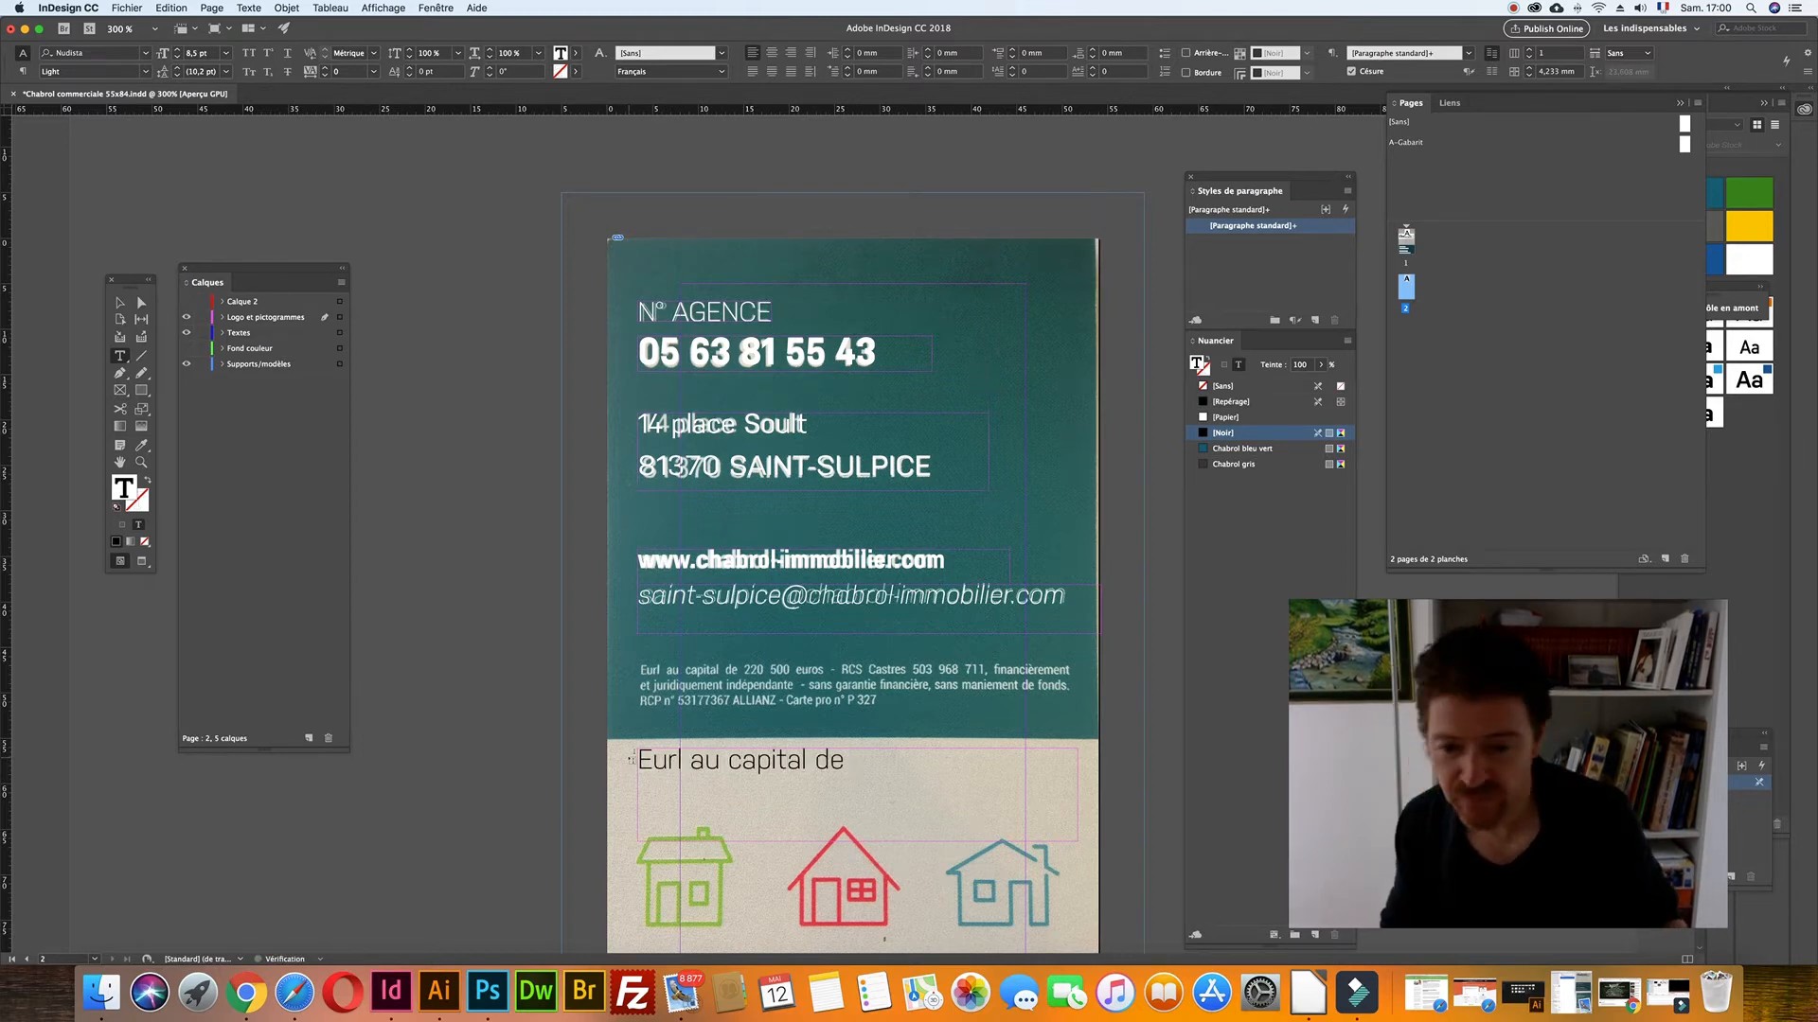
- Complete the legal line with '220 500 euros - RCS' and shrink it to 4 pt
{"action": "key", "text": "super+a"}
{"action": "left_click", "coordinate": [197, 52]}
{"action": "key", "text": "Down"}
{"action": "key", "text": "Down"}
{"action": "key", "text": "Down"}
{"action": "left_click", "coordinate": [792, 759]}
{"action": "type", "text": "2"}
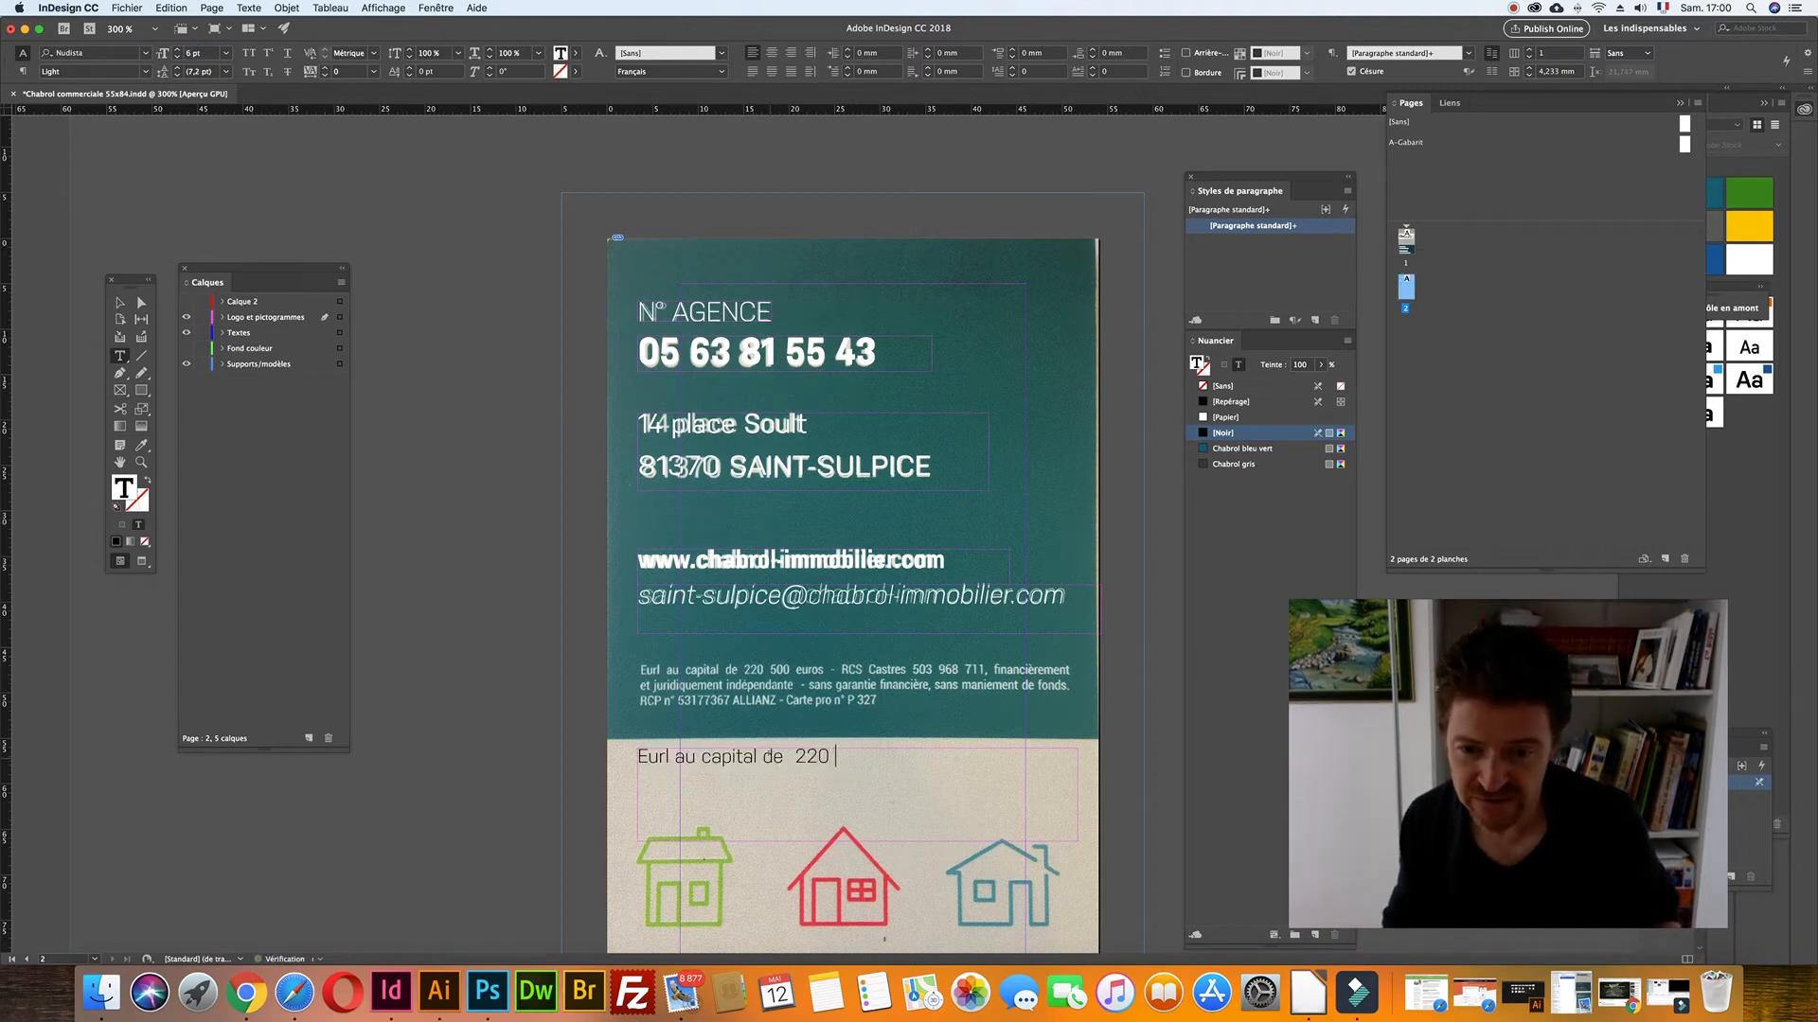
{"action": "type", "text": "20 500 euros - RCS"}
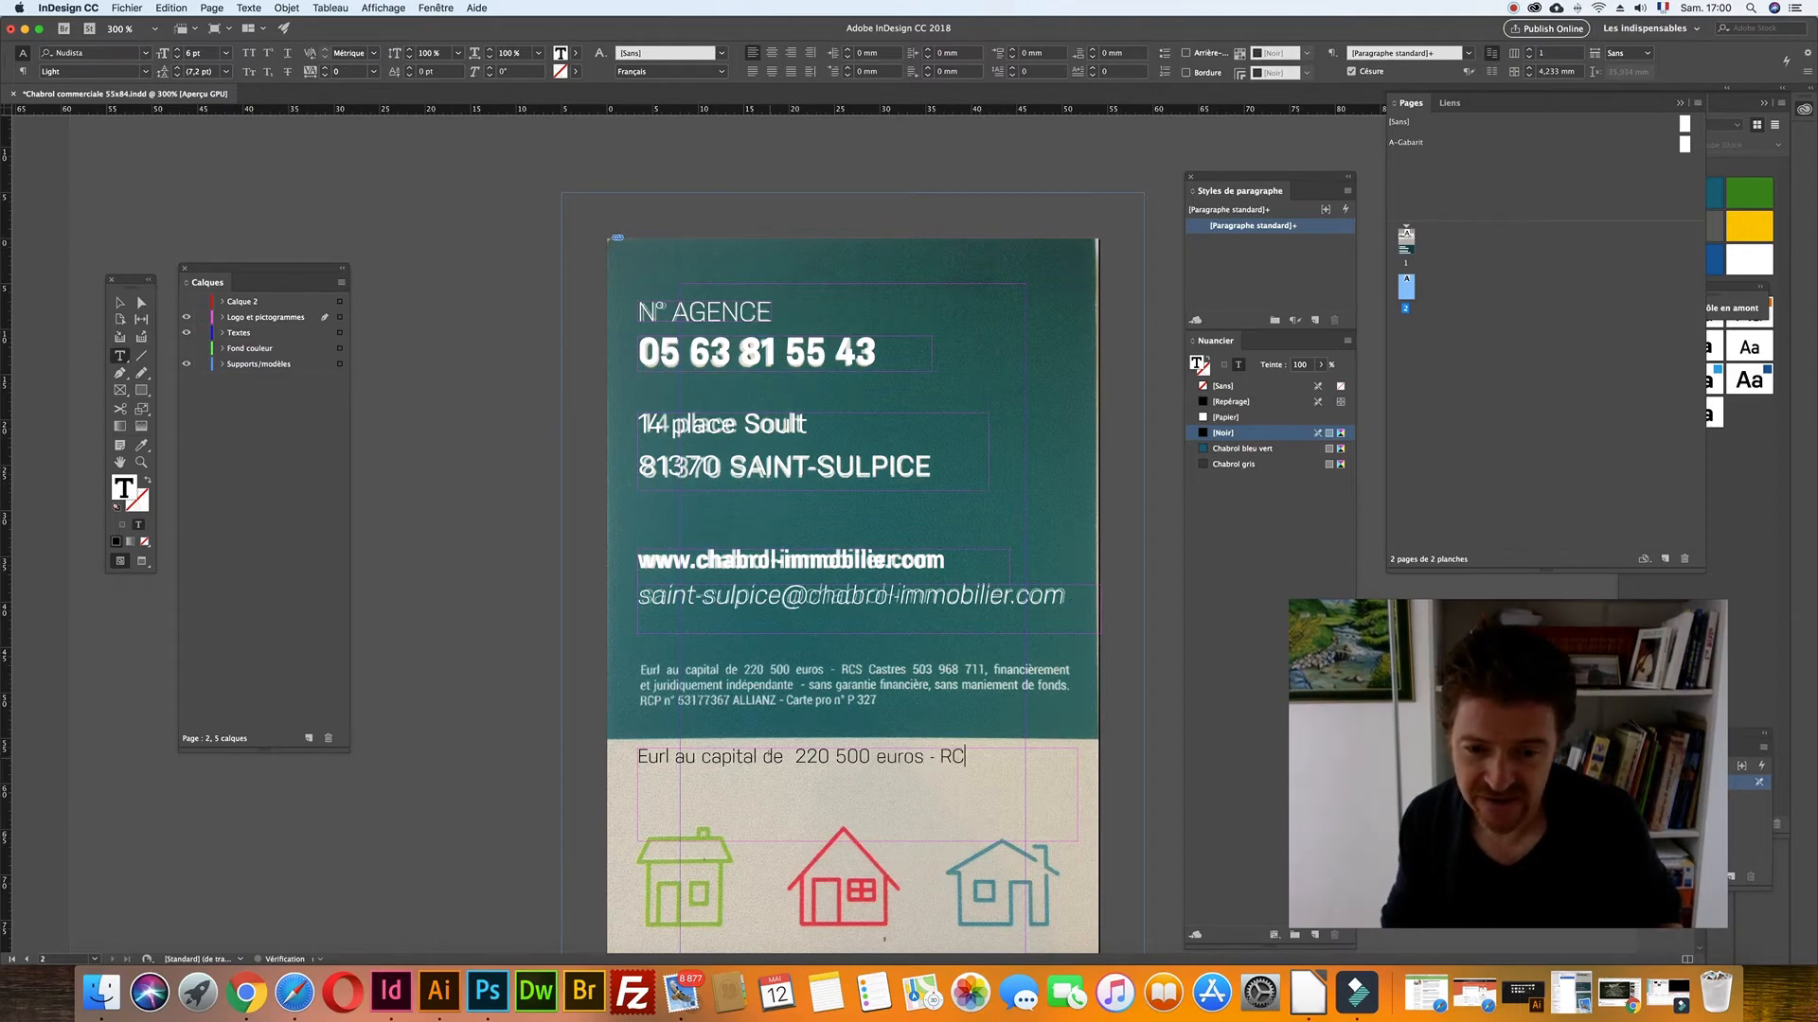
{"action": "key", "text": "super+a"}
{"action": "scroll", "coordinate": [234, 167], "scroll_direction": "down", "scroll_amount": 2}
{"action": "scroll", "coordinate": [234, 166], "scroll_direction": "down", "scroll_amount": 5}
{"action": "left_click", "coordinate": [177, 57]}
{"action": "left_click", "coordinate": [177, 57]}
{"action": "scroll", "coordinate": [852, 426], "scroll_direction": "up", "scroll_amount": 2}
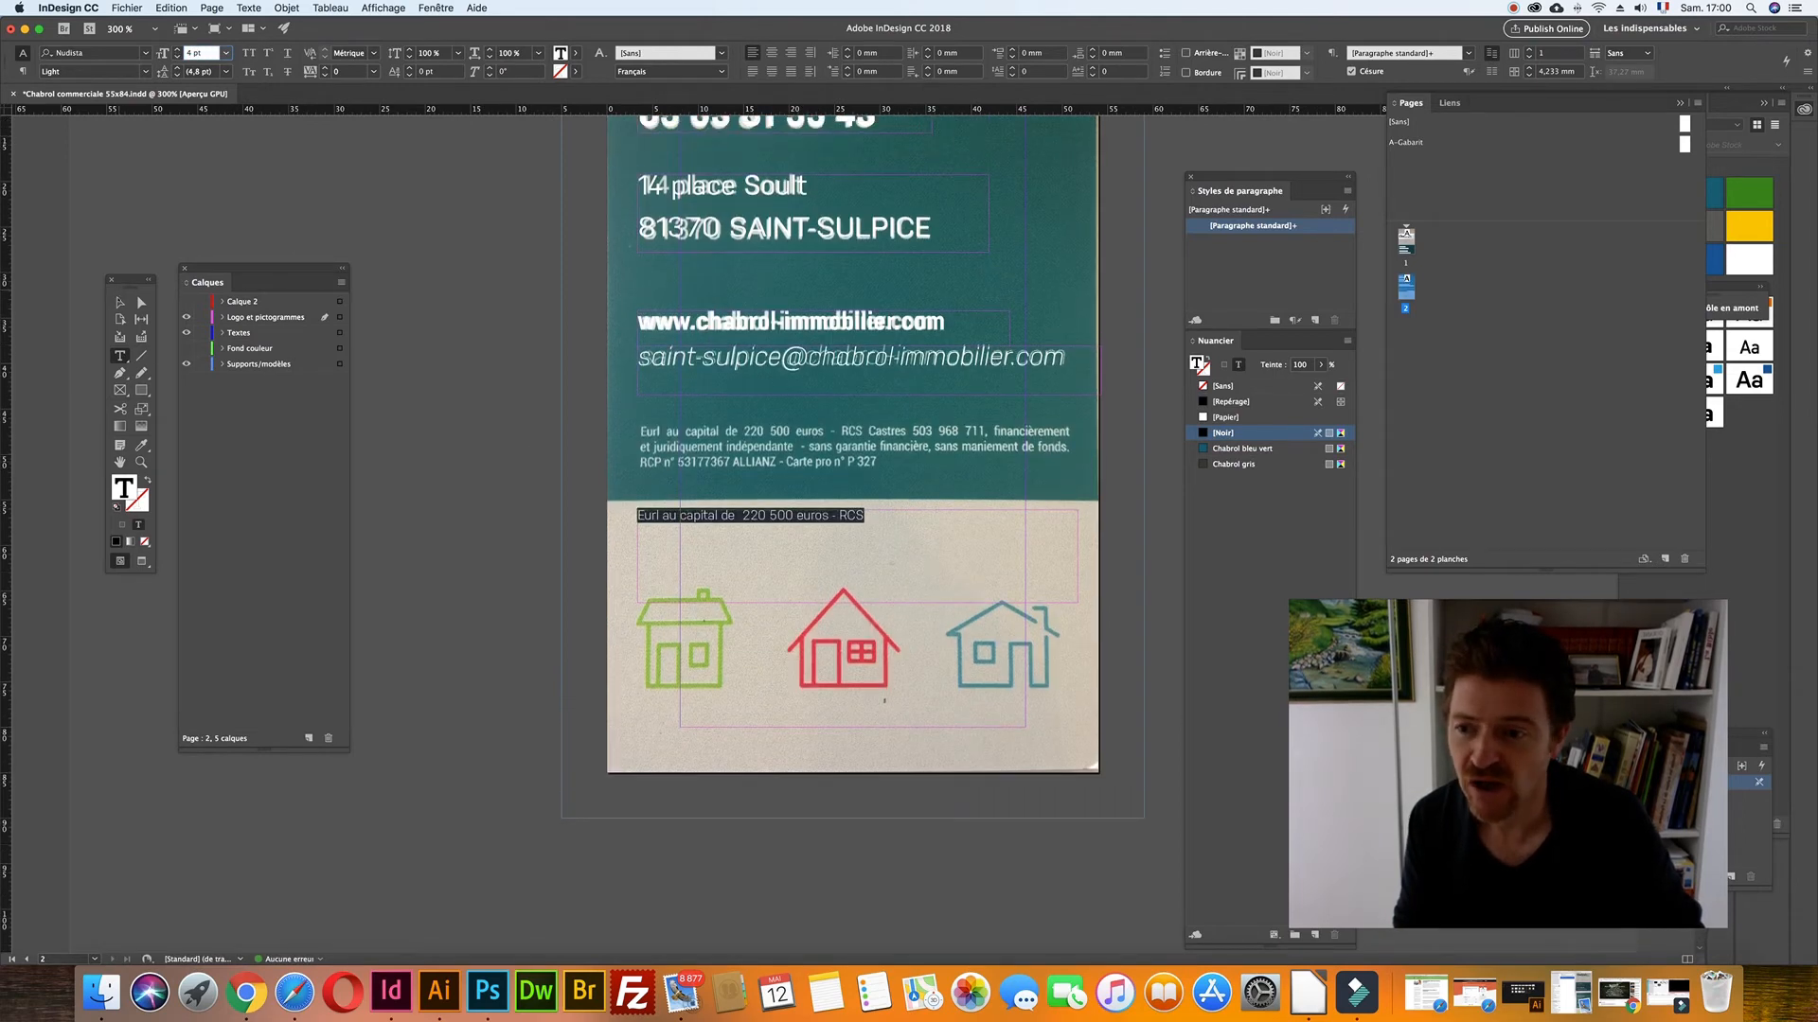
- Leave text editing and save the document
{"action": "key", "text": "Escape"}
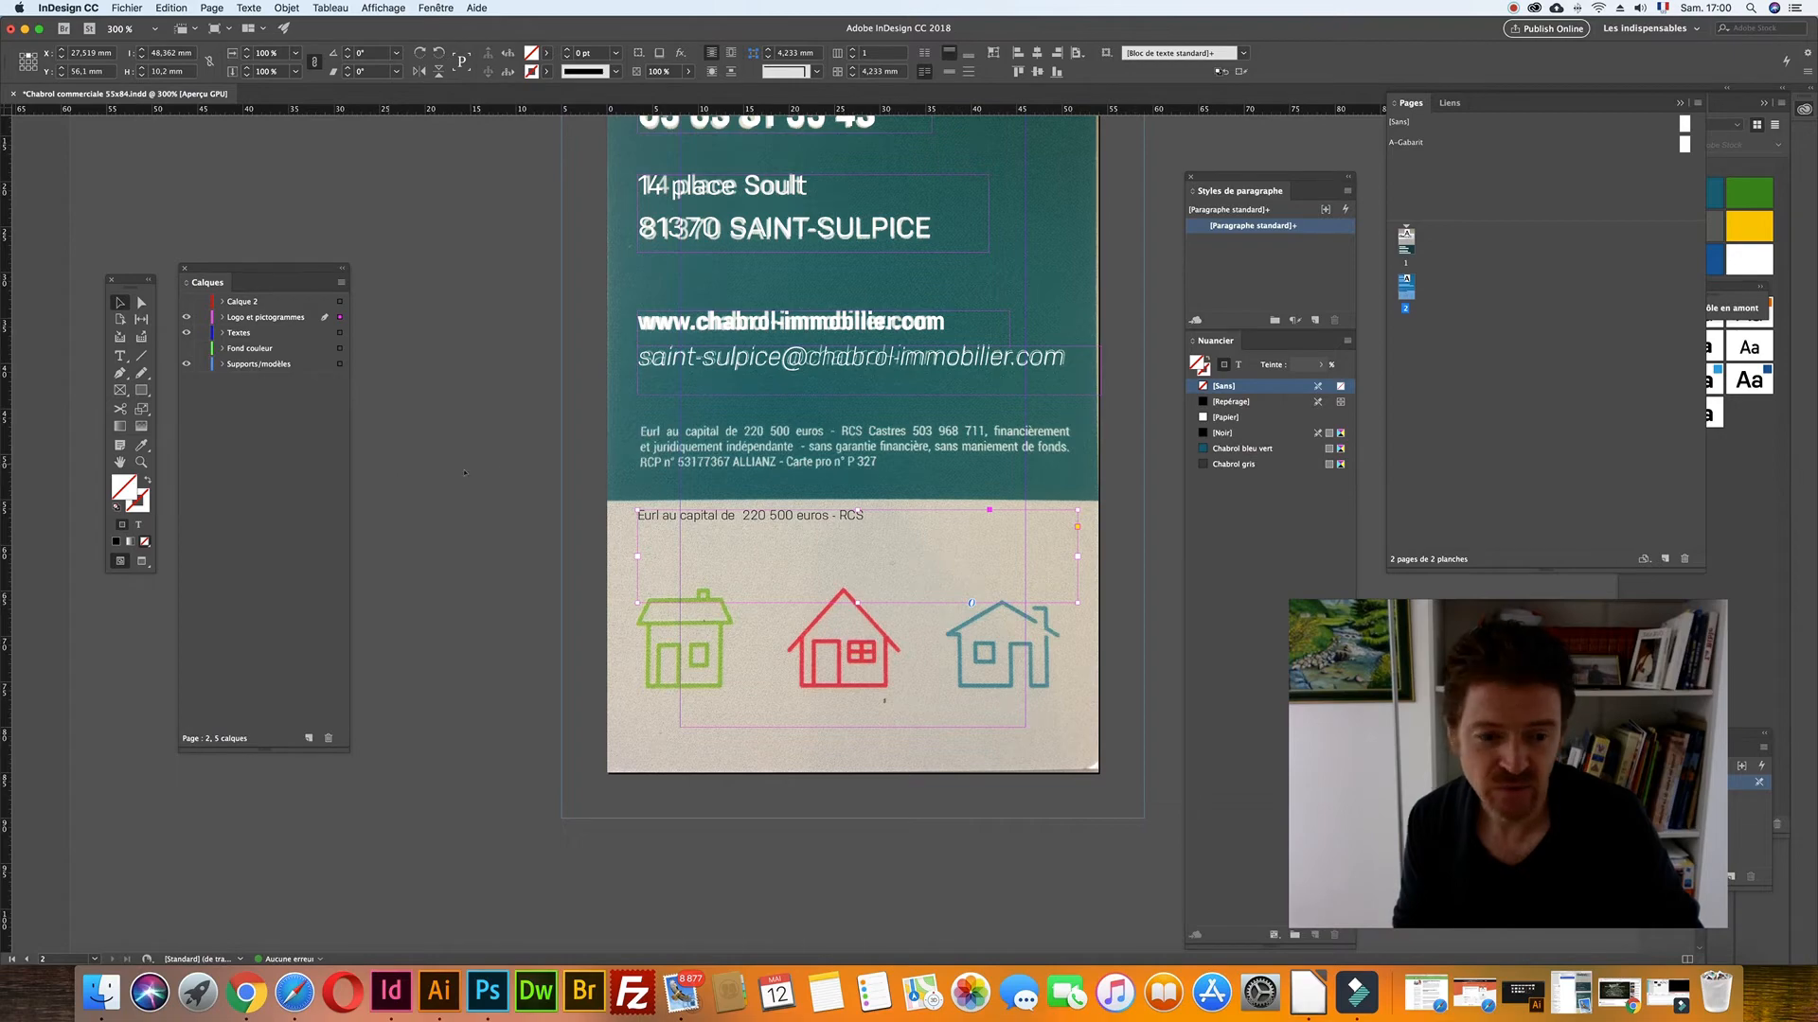
{"action": "scroll", "coordinate": [492, 471], "scroll_direction": "up", "scroll_amount": 3}
{"action": "key", "text": "super+s"}
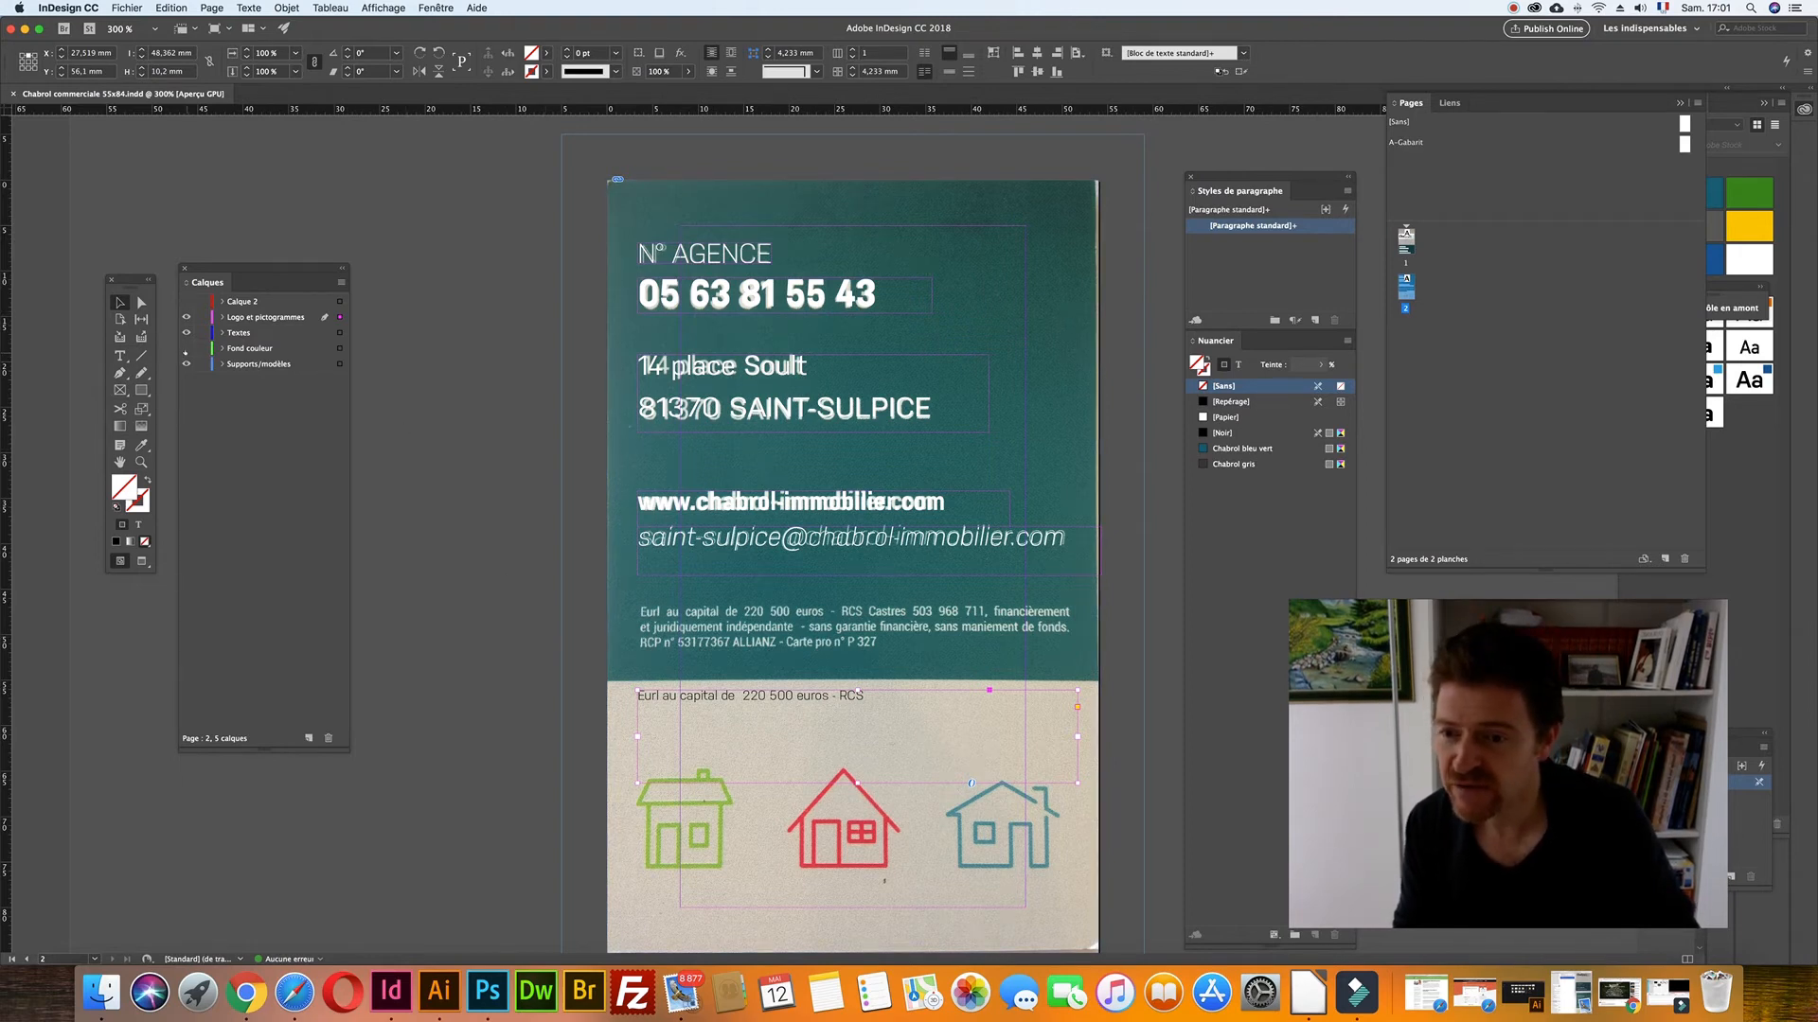
- Hide the Supports/modèles layer and preview the card in Aperçu screen mode
{"action": "left_click", "coordinate": [186, 364]}
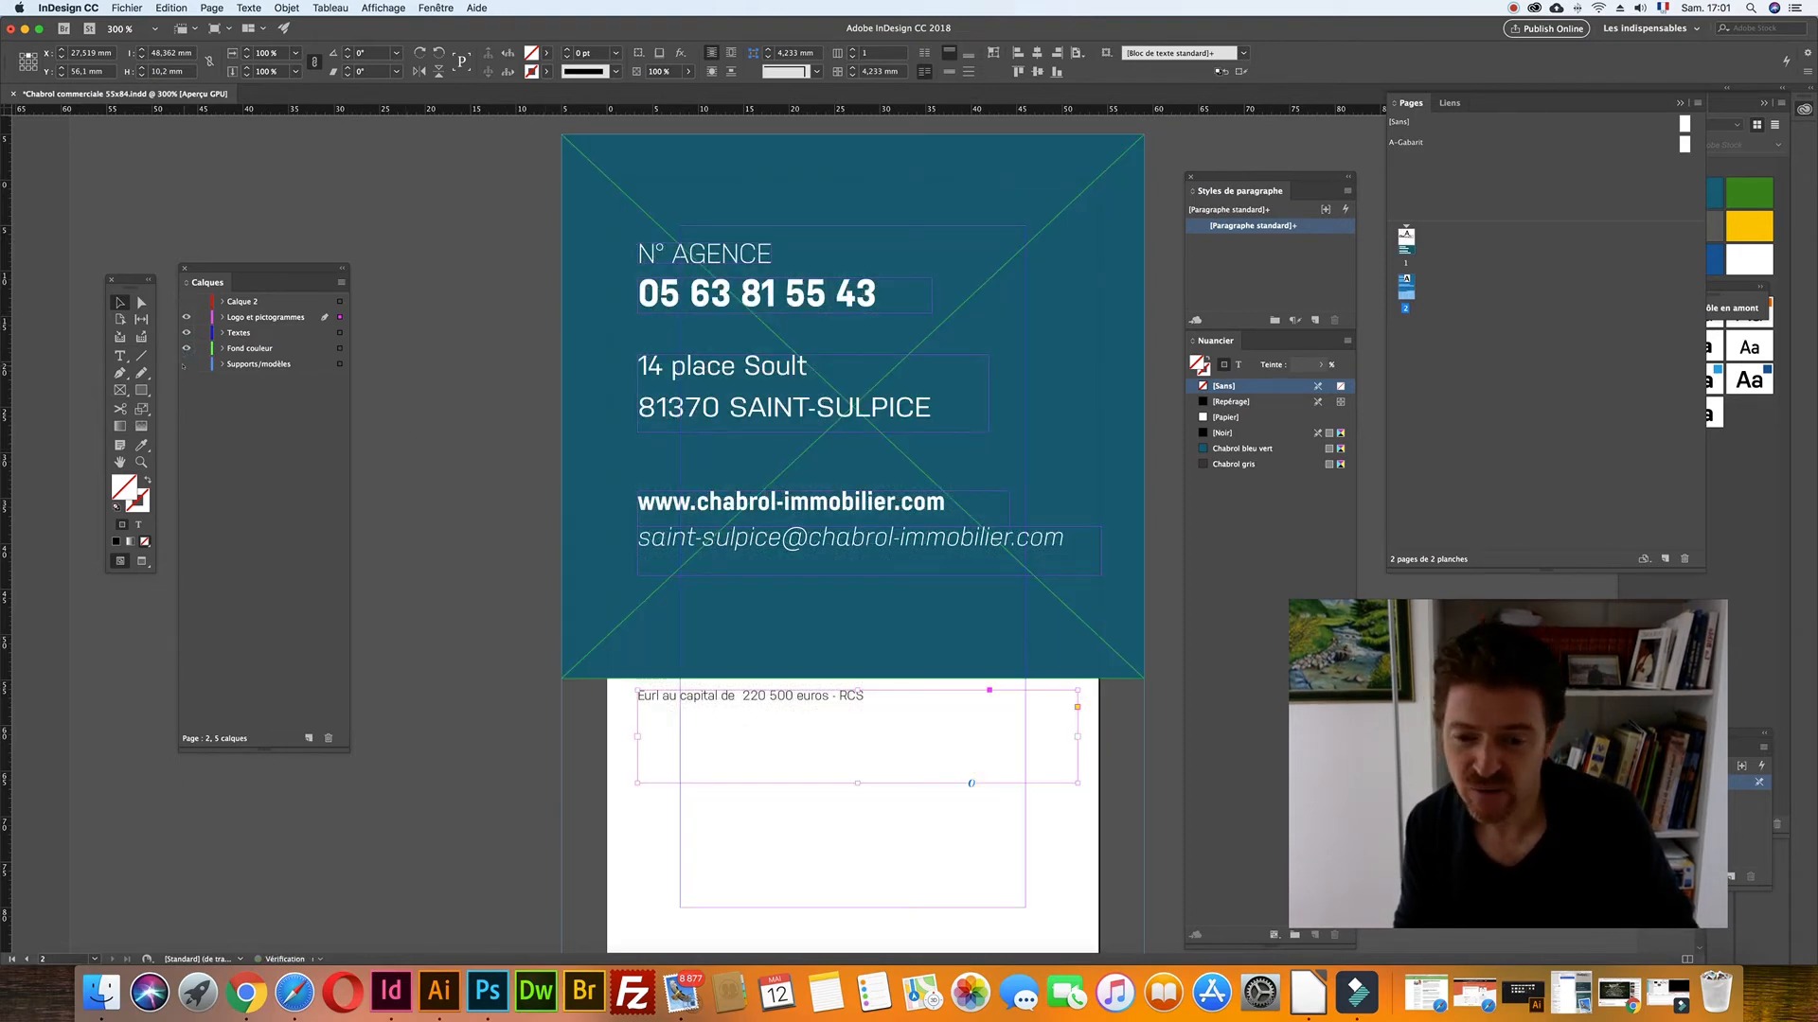
{"action": "left_click", "coordinate": [410, 442]}
{"action": "left_click", "coordinate": [216, 28]}
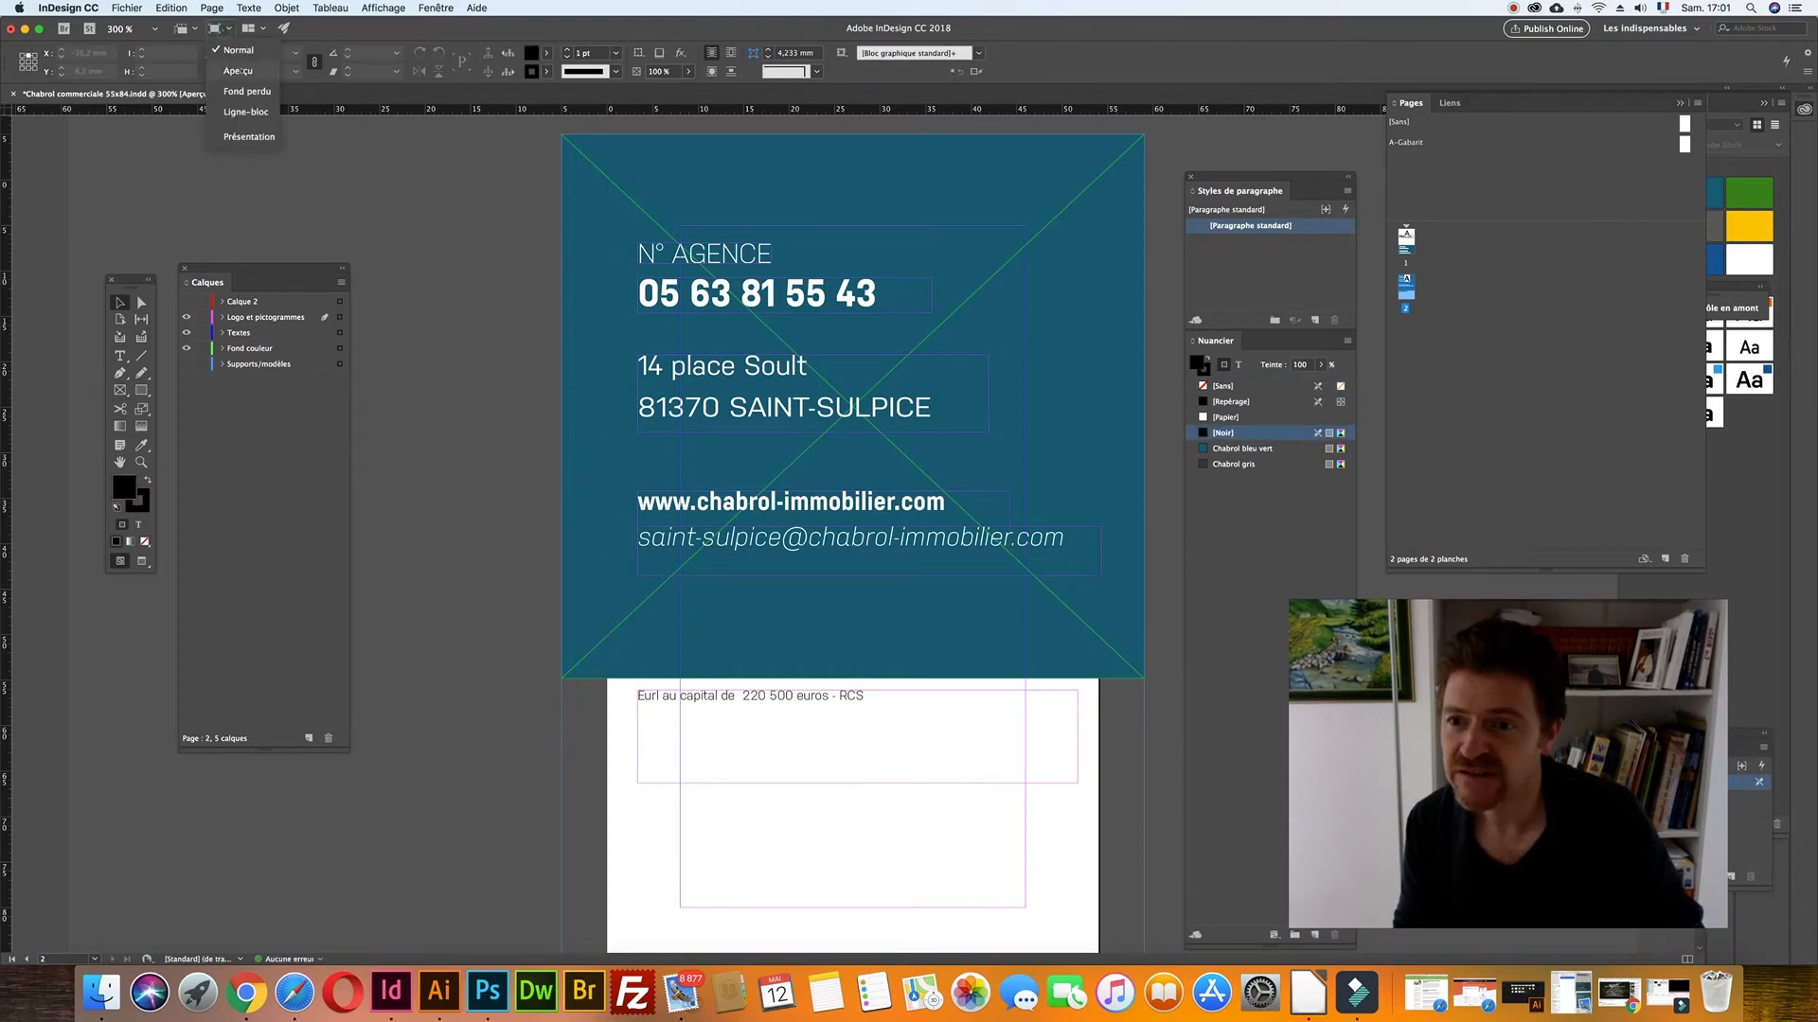
{"action": "left_click", "coordinate": [243, 70]}
{"action": "scroll", "coordinate": [813, 765], "scroll_direction": "down", "scroll_amount": 5}
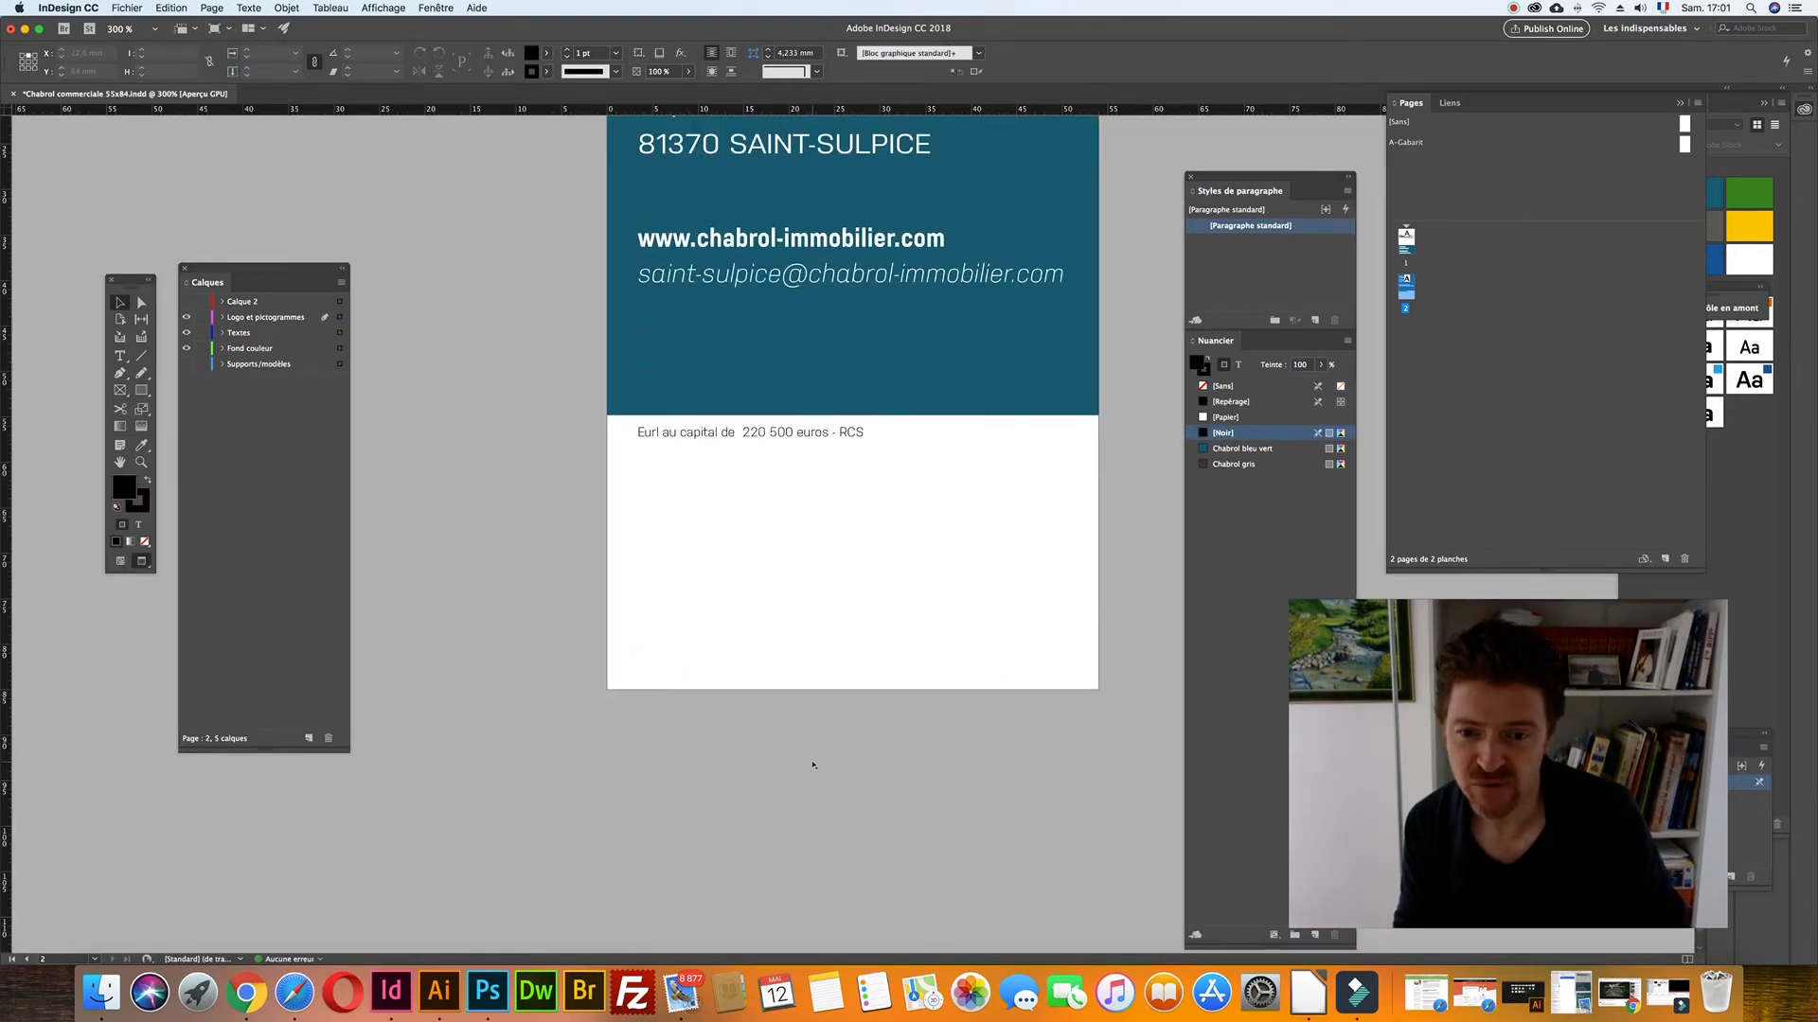
{"action": "scroll", "coordinate": [723, 636], "scroll_direction": "up", "scroll_amount": 10}
{"action": "scroll", "coordinate": [722, 636], "scroll_direction": "down", "scroll_amount": 3}
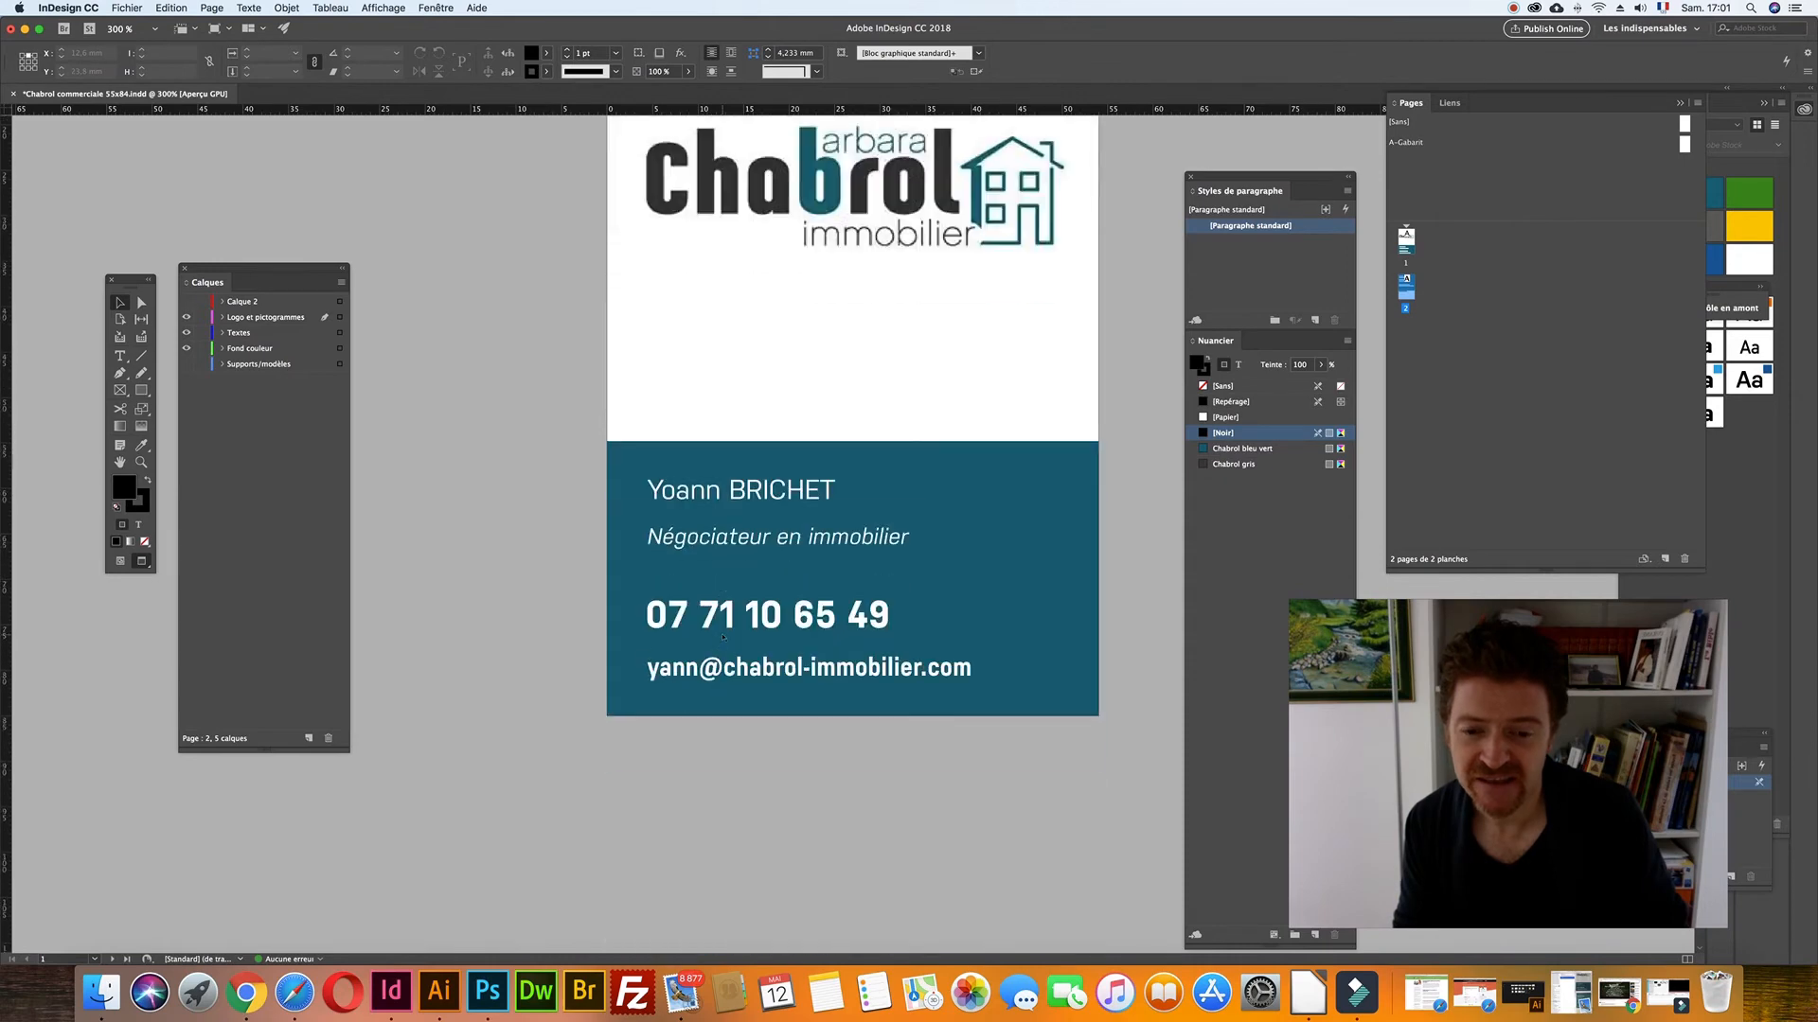
{"action": "scroll", "coordinate": [723, 638], "scroll_direction": "up", "scroll_amount": 3}
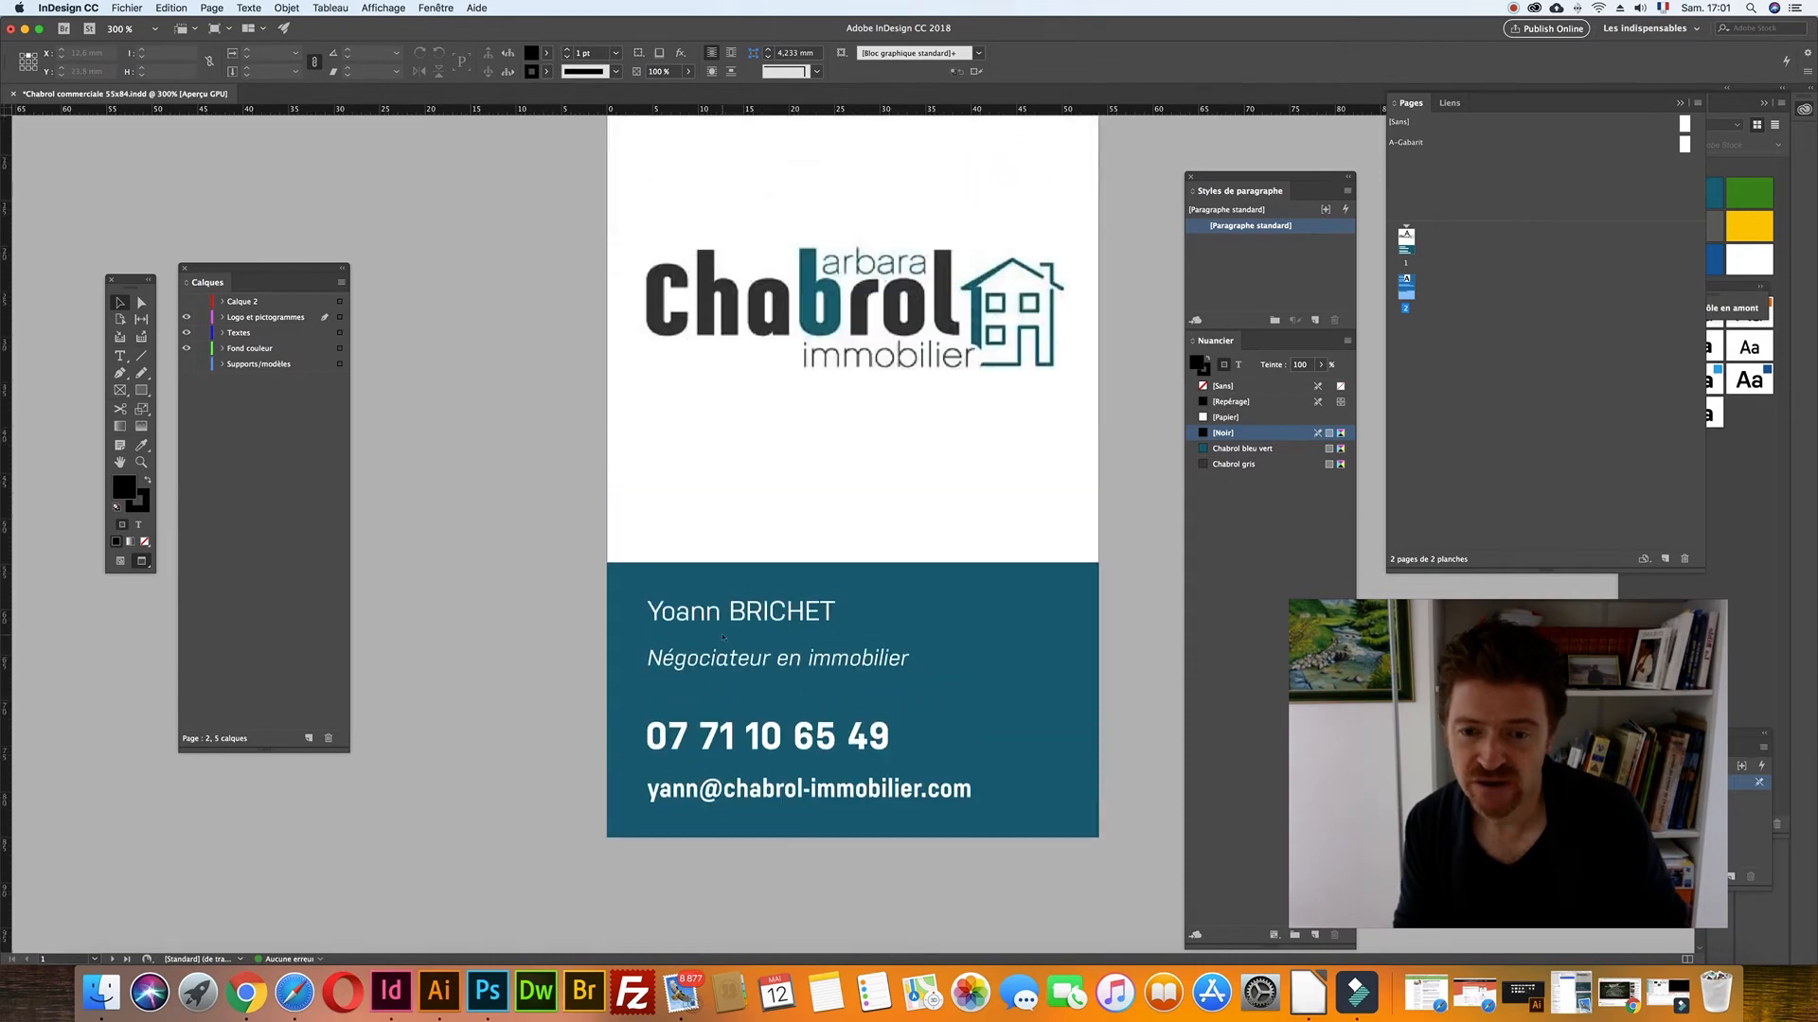
{"action": "scroll", "coordinate": [724, 639], "scroll_direction": "up", "scroll_amount": 2}
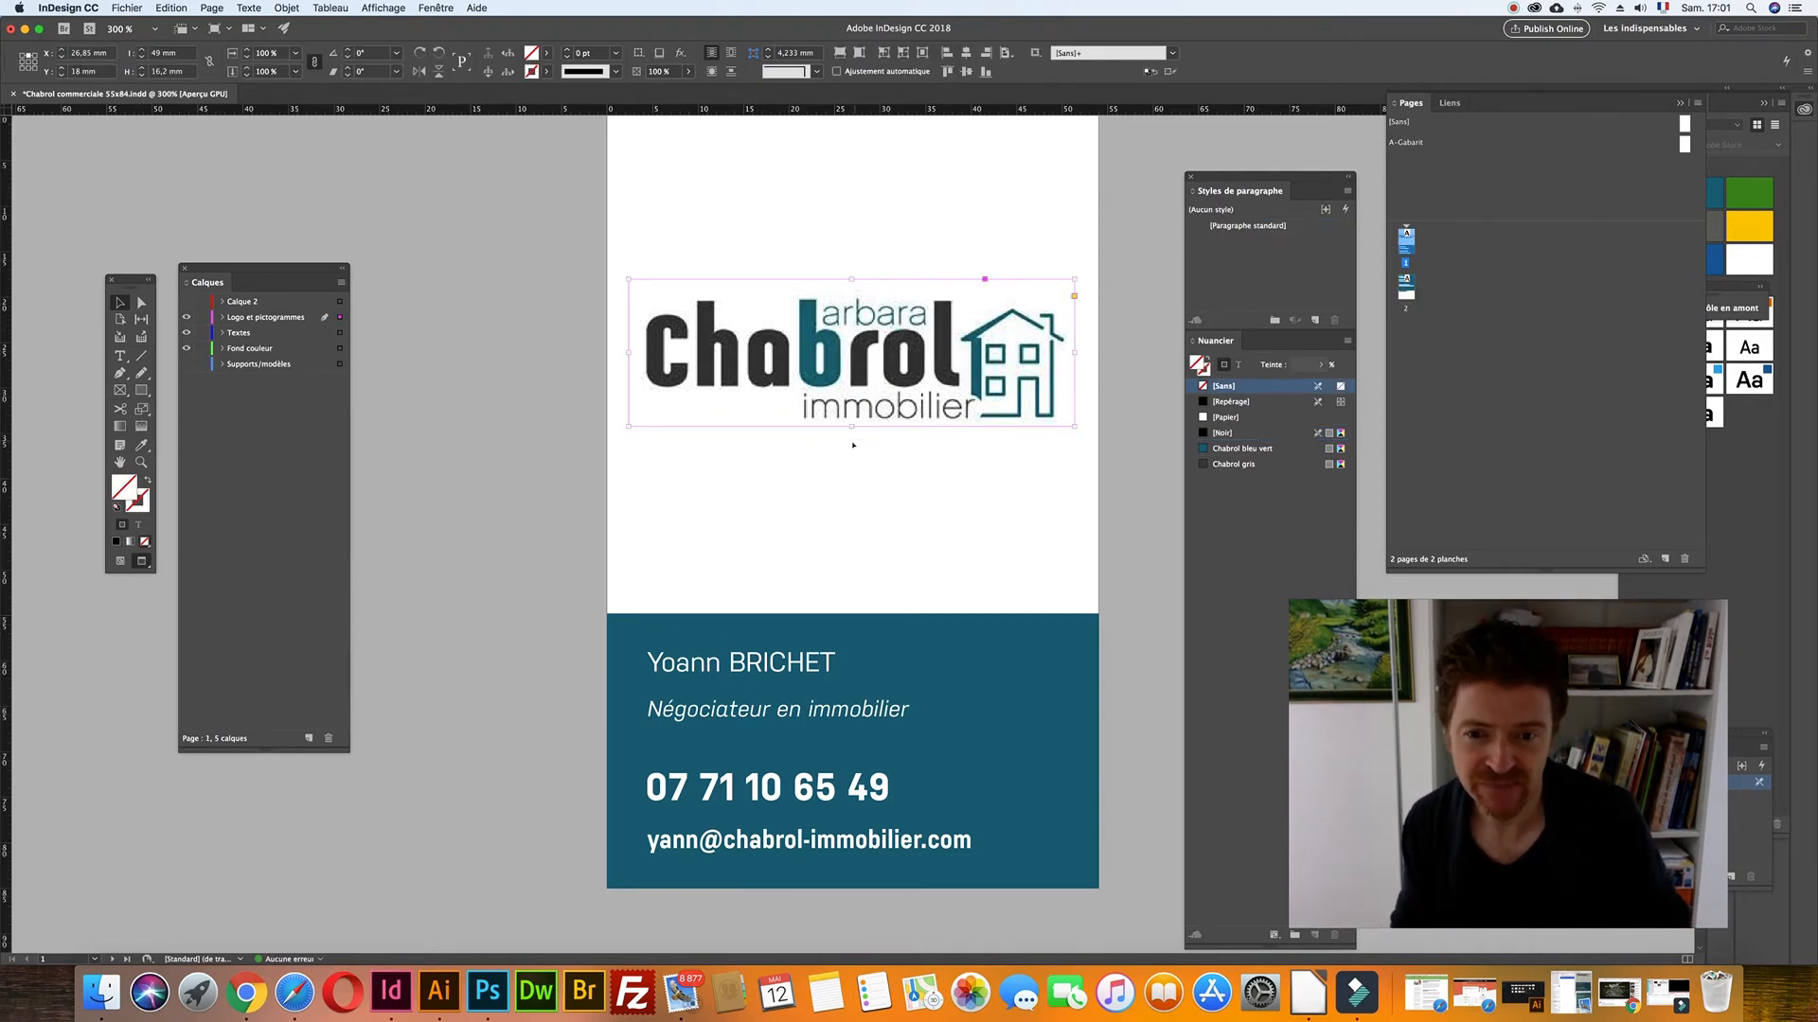
- Enlarge the logo frame on the front by pulling its edges outward
{"action": "left_click", "coordinate": [1036, 417]}
{"action": "left_click_drag", "start_coordinate": [1074, 426], "coordinate": [1089, 458]}
{"action": "left_click_drag", "start_coordinate": [1087, 274], "coordinate": [1098, 256]}
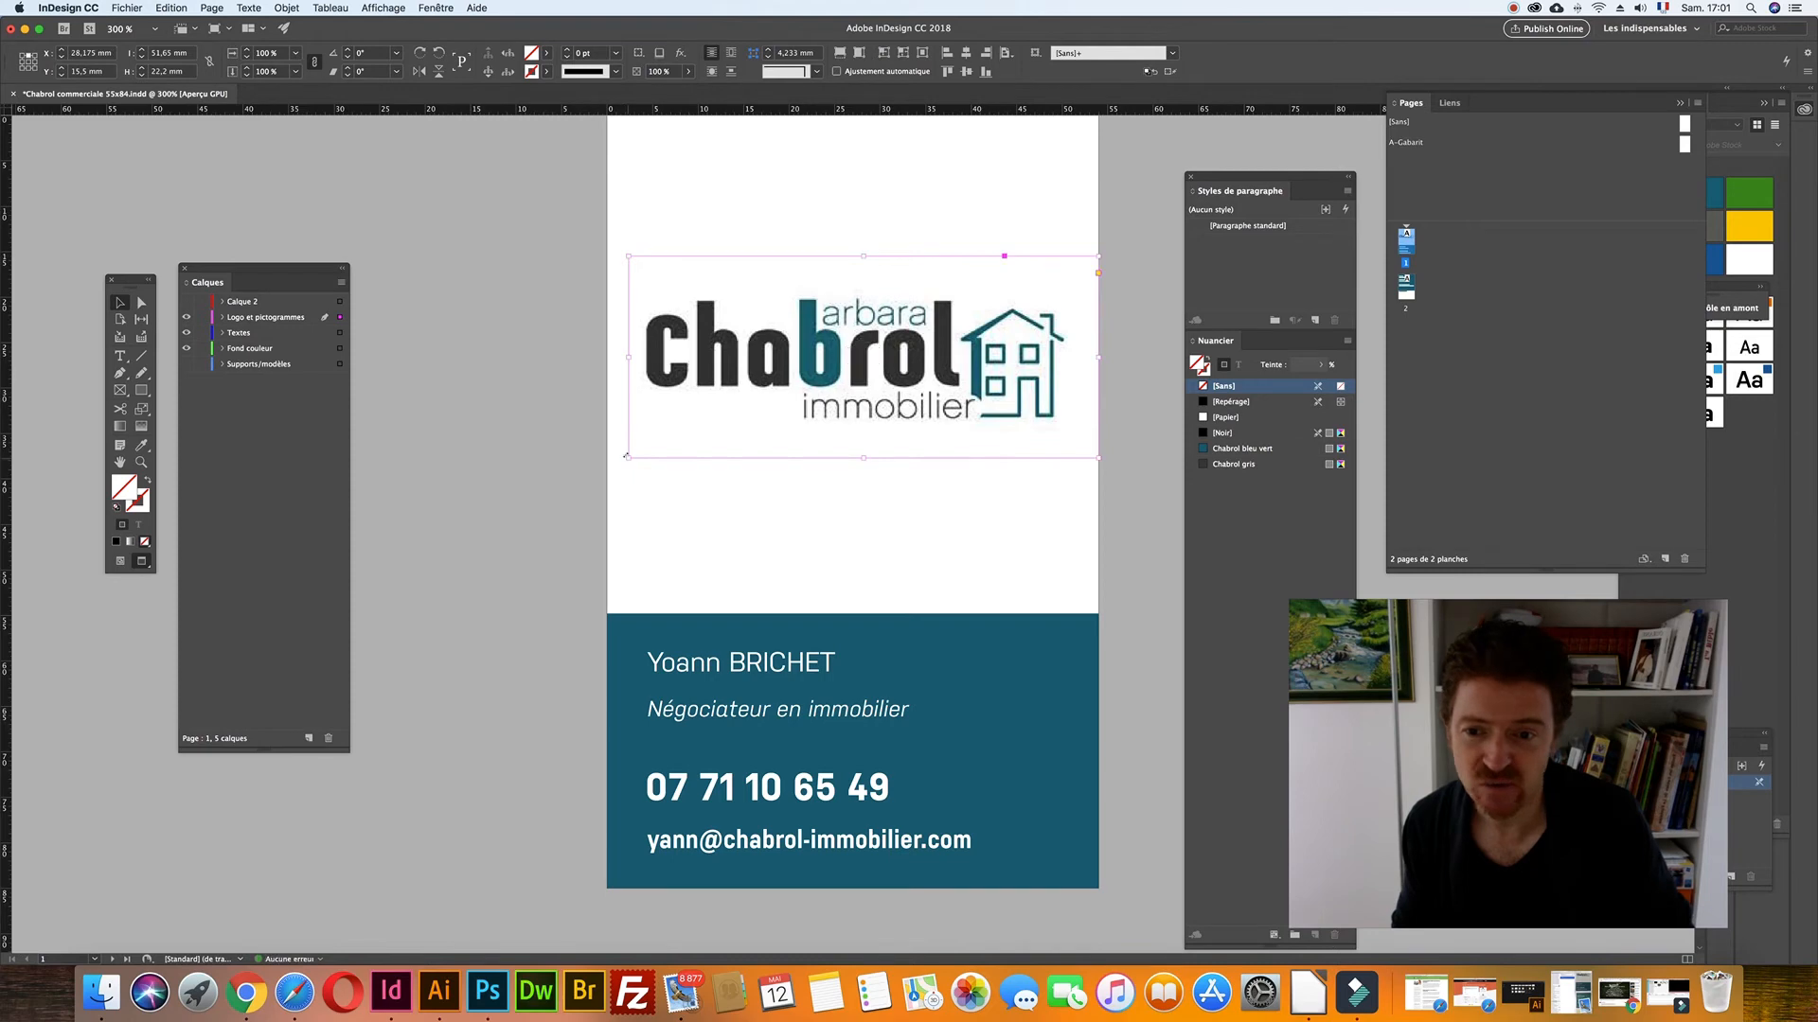
{"action": "left_click_drag", "start_coordinate": [628, 456], "coordinate": [607, 482]}
{"action": "left_click_drag", "start_coordinate": [852, 256], "coordinate": [852, 222]}
{"action": "left_click", "coordinate": [528, 258]}
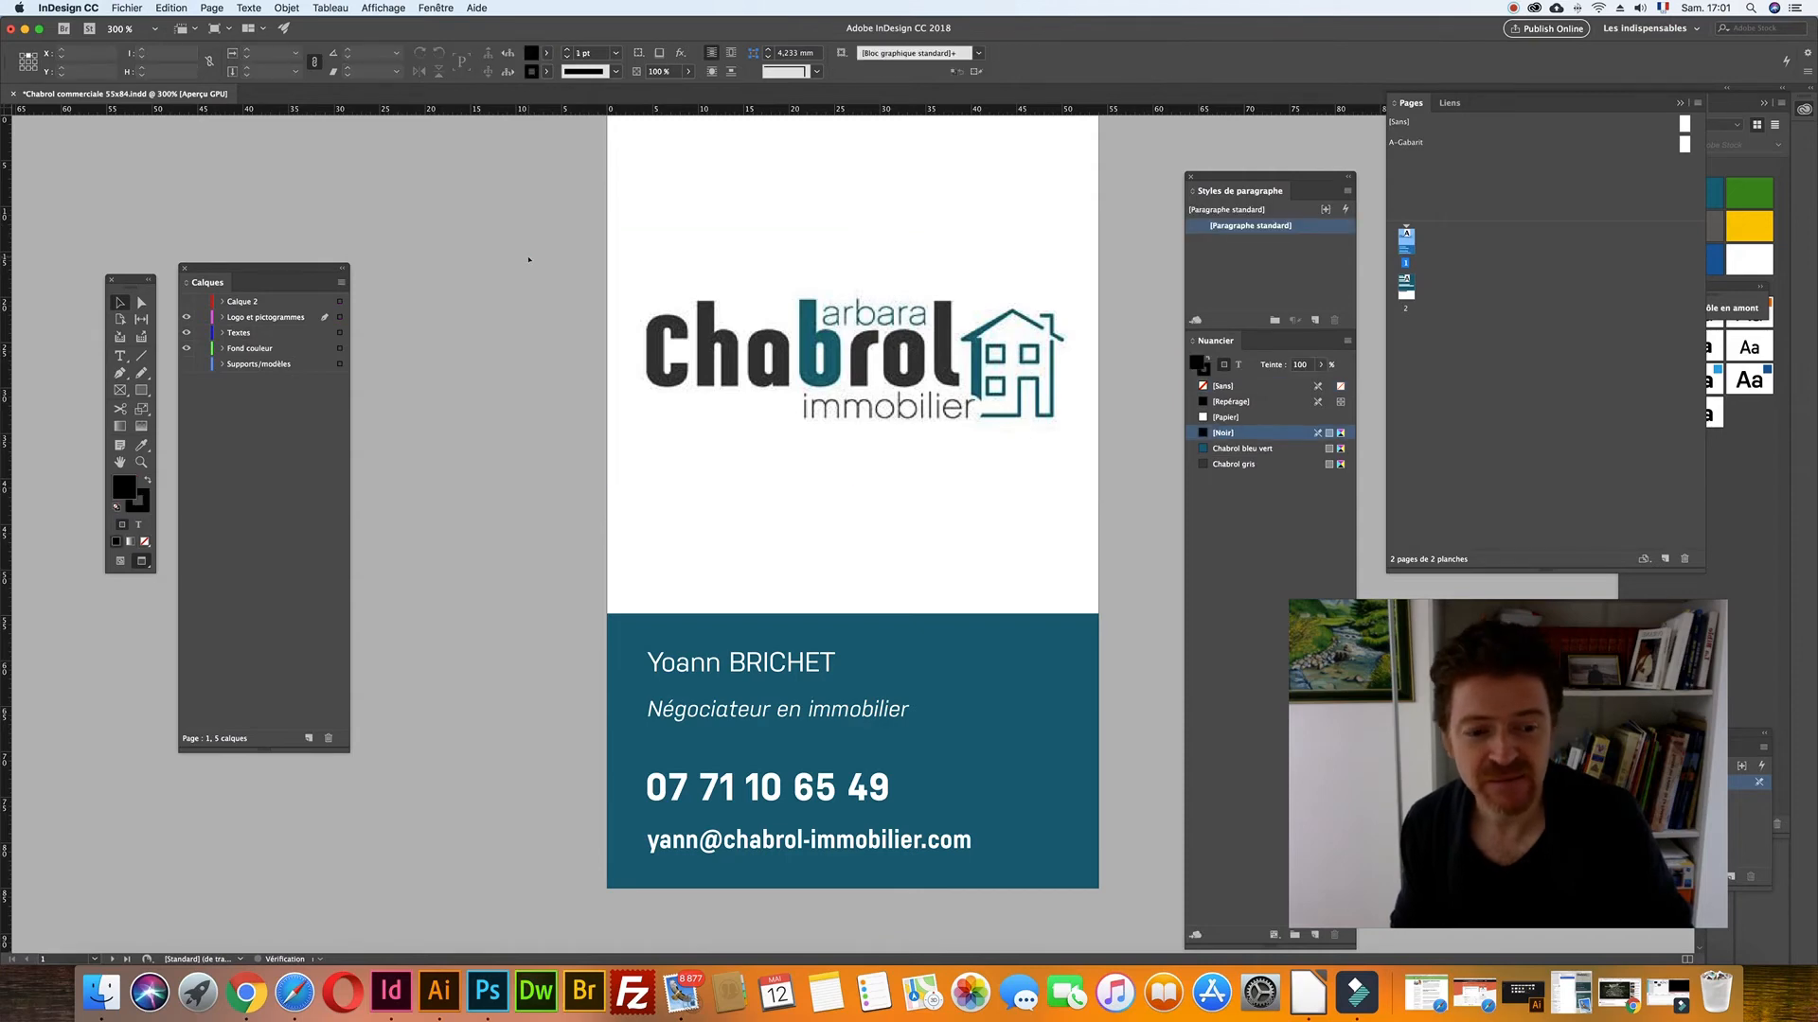
{"action": "scroll", "coordinate": [529, 258], "scroll_direction": "down", "scroll_amount": 1}
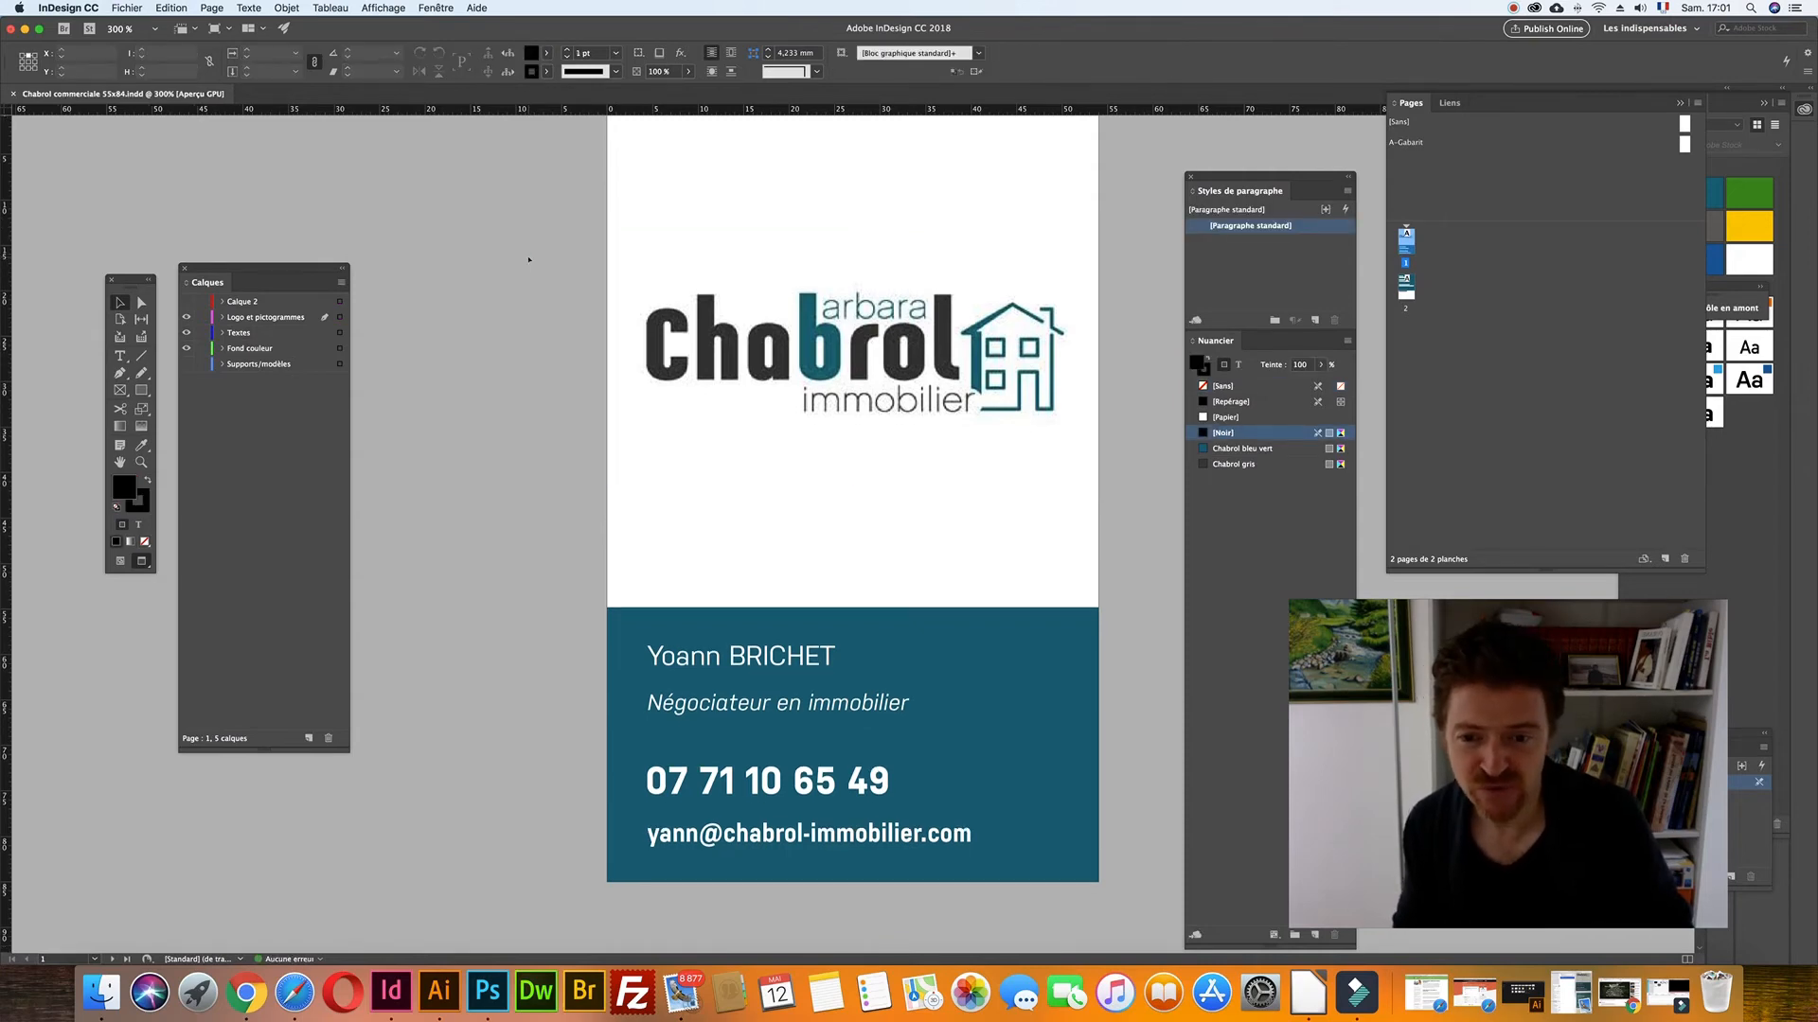
{"action": "scroll", "coordinate": [528, 259], "scroll_direction": "down", "scroll_amount": 10}
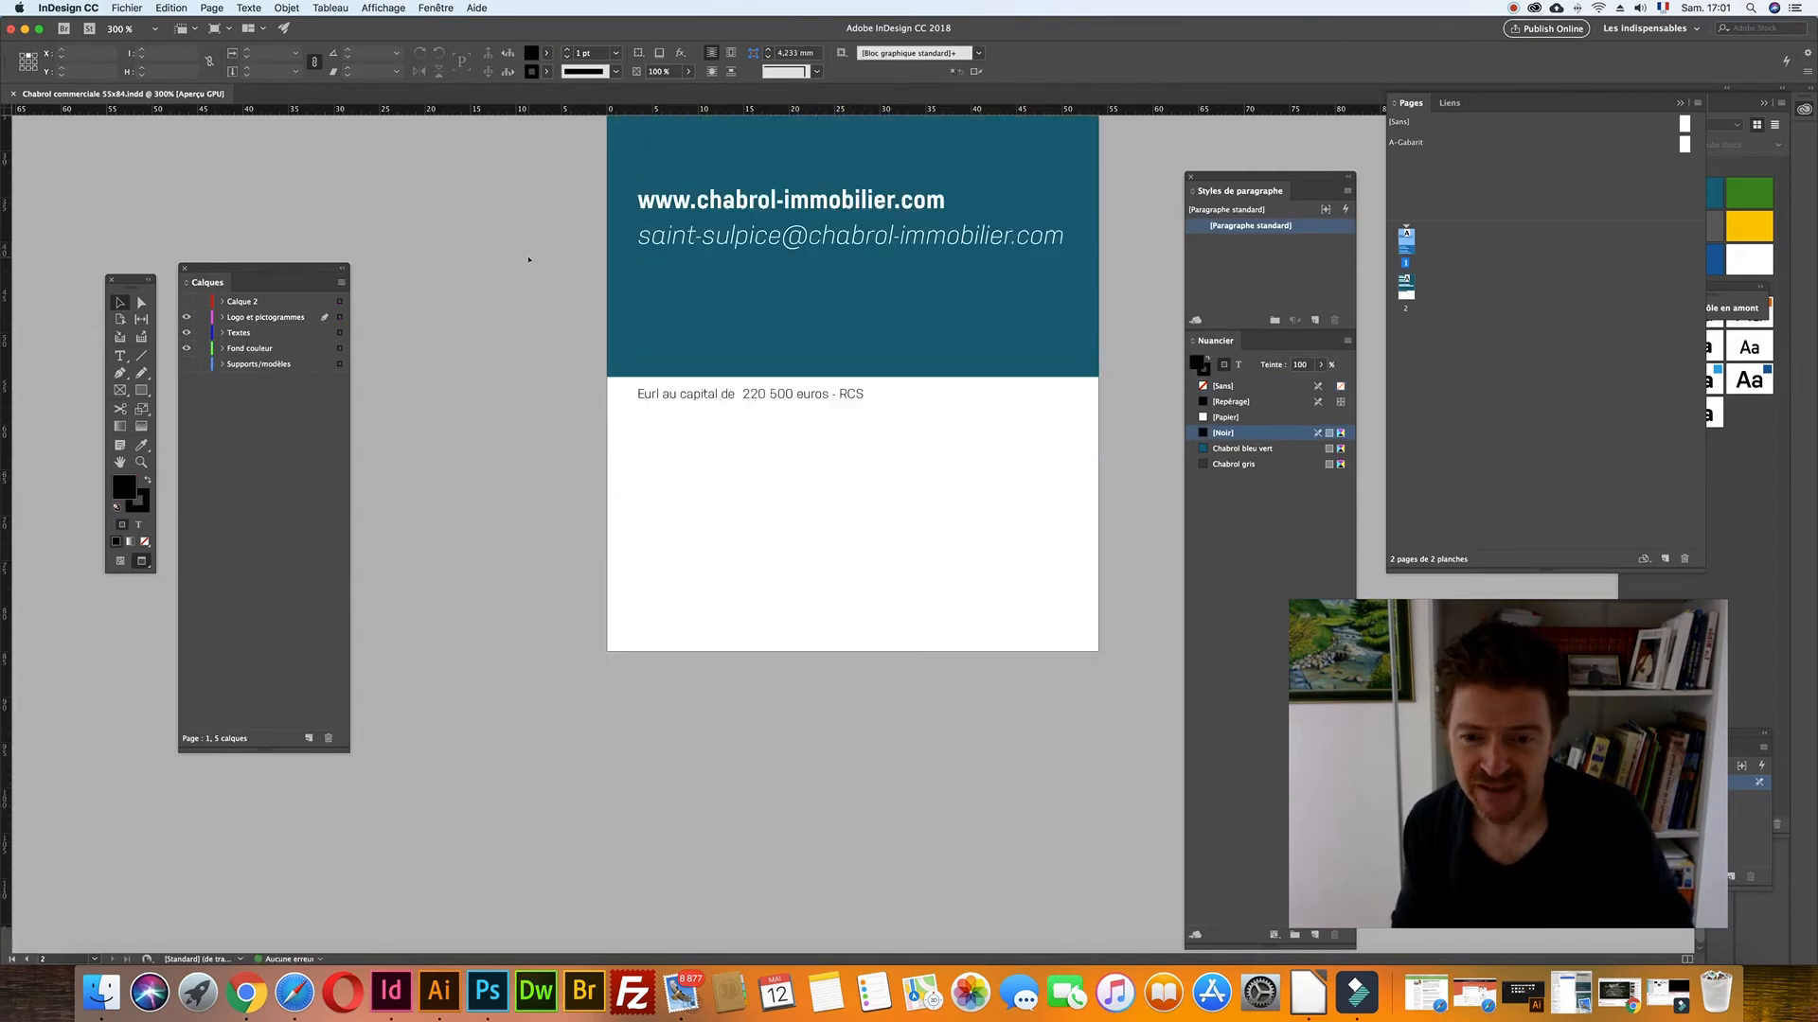
- Show the Supports/modèles layer again and compare the scan against pages 2 and 1
{"action": "left_click", "coordinate": [187, 365]}
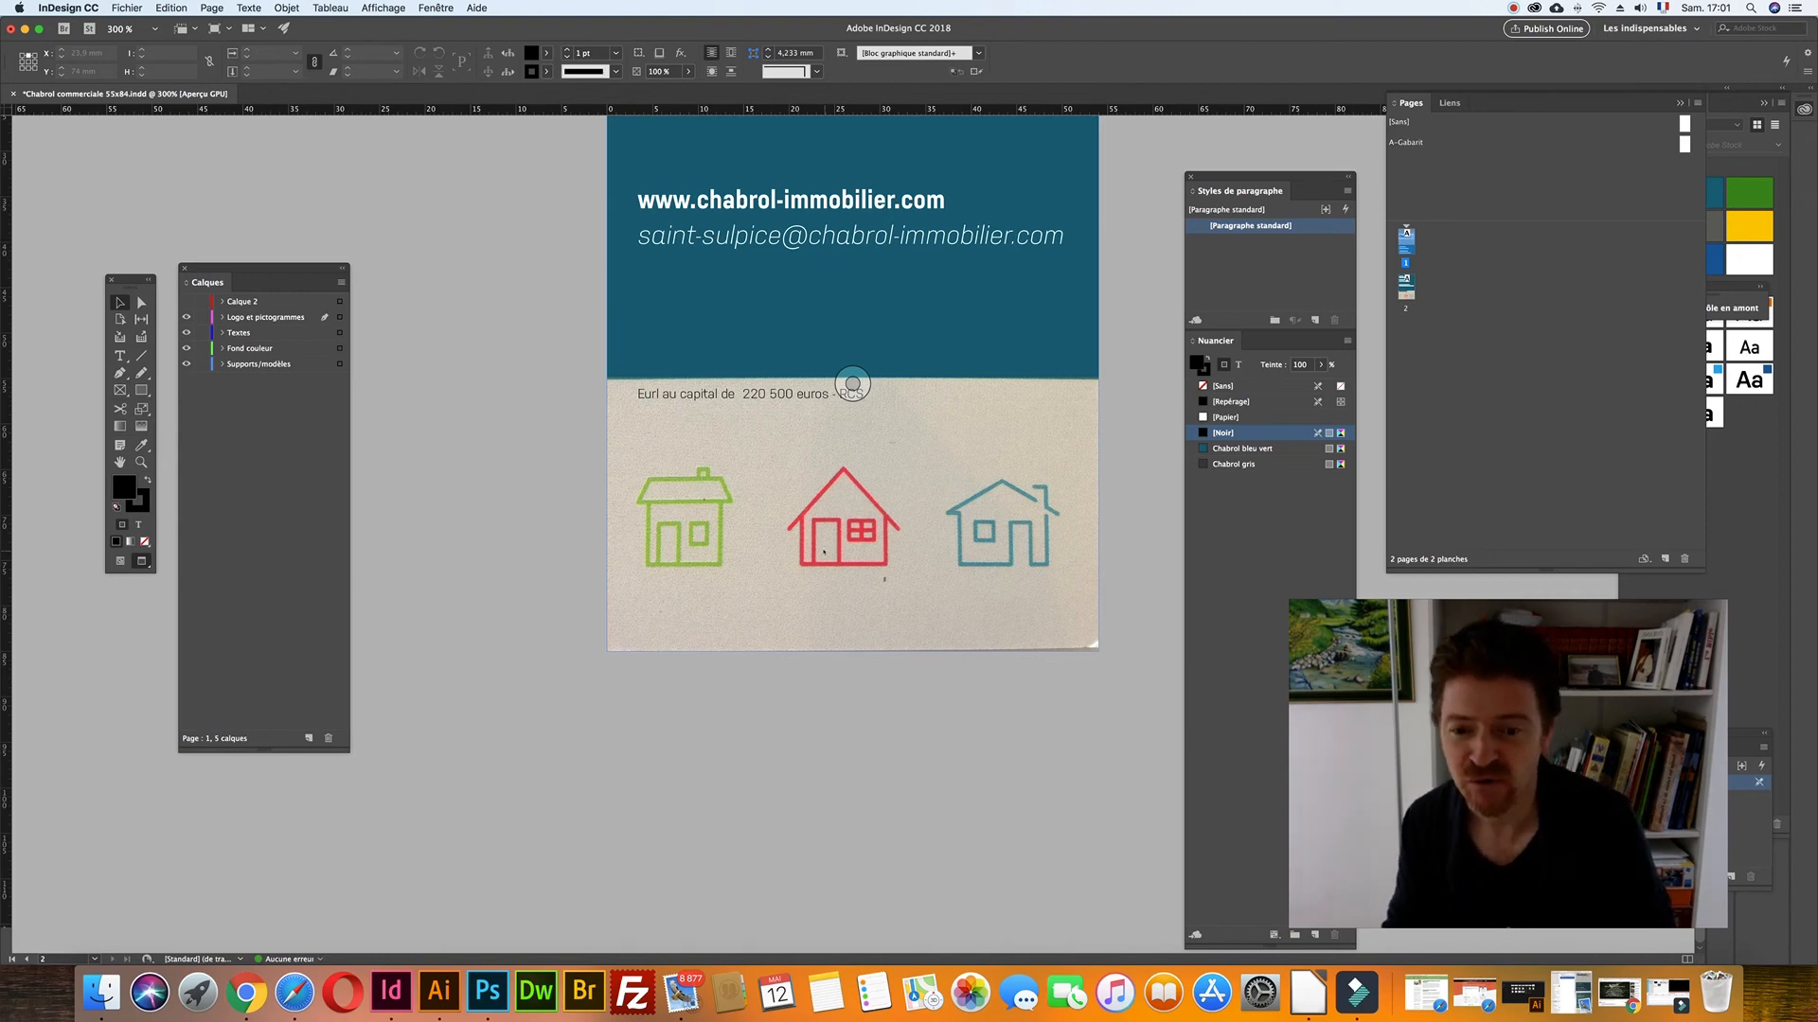
{"action": "scroll", "coordinate": [826, 554], "scroll_direction": "up", "scroll_amount": 5}
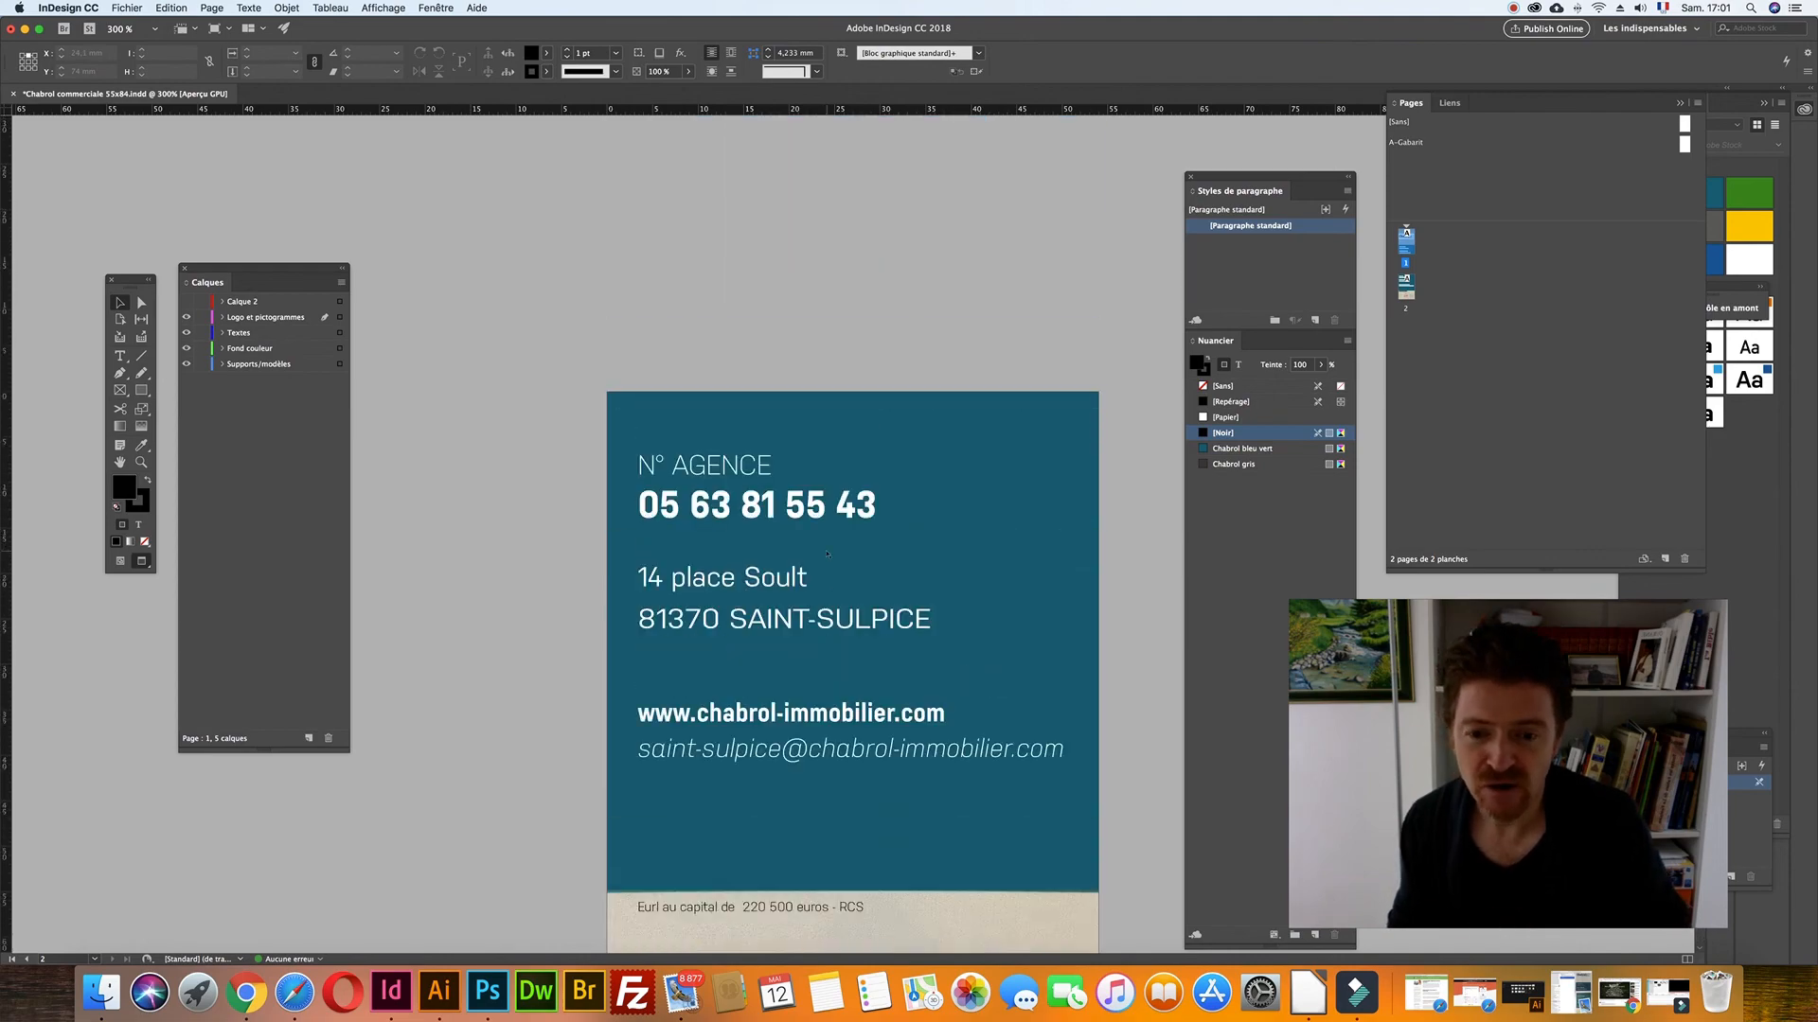
{"action": "scroll", "coordinate": [826, 554], "scroll_direction": "up", "scroll_amount": 10}
{"action": "scroll", "coordinate": [826, 554], "scroll_direction": "down", "scroll_amount": 2}
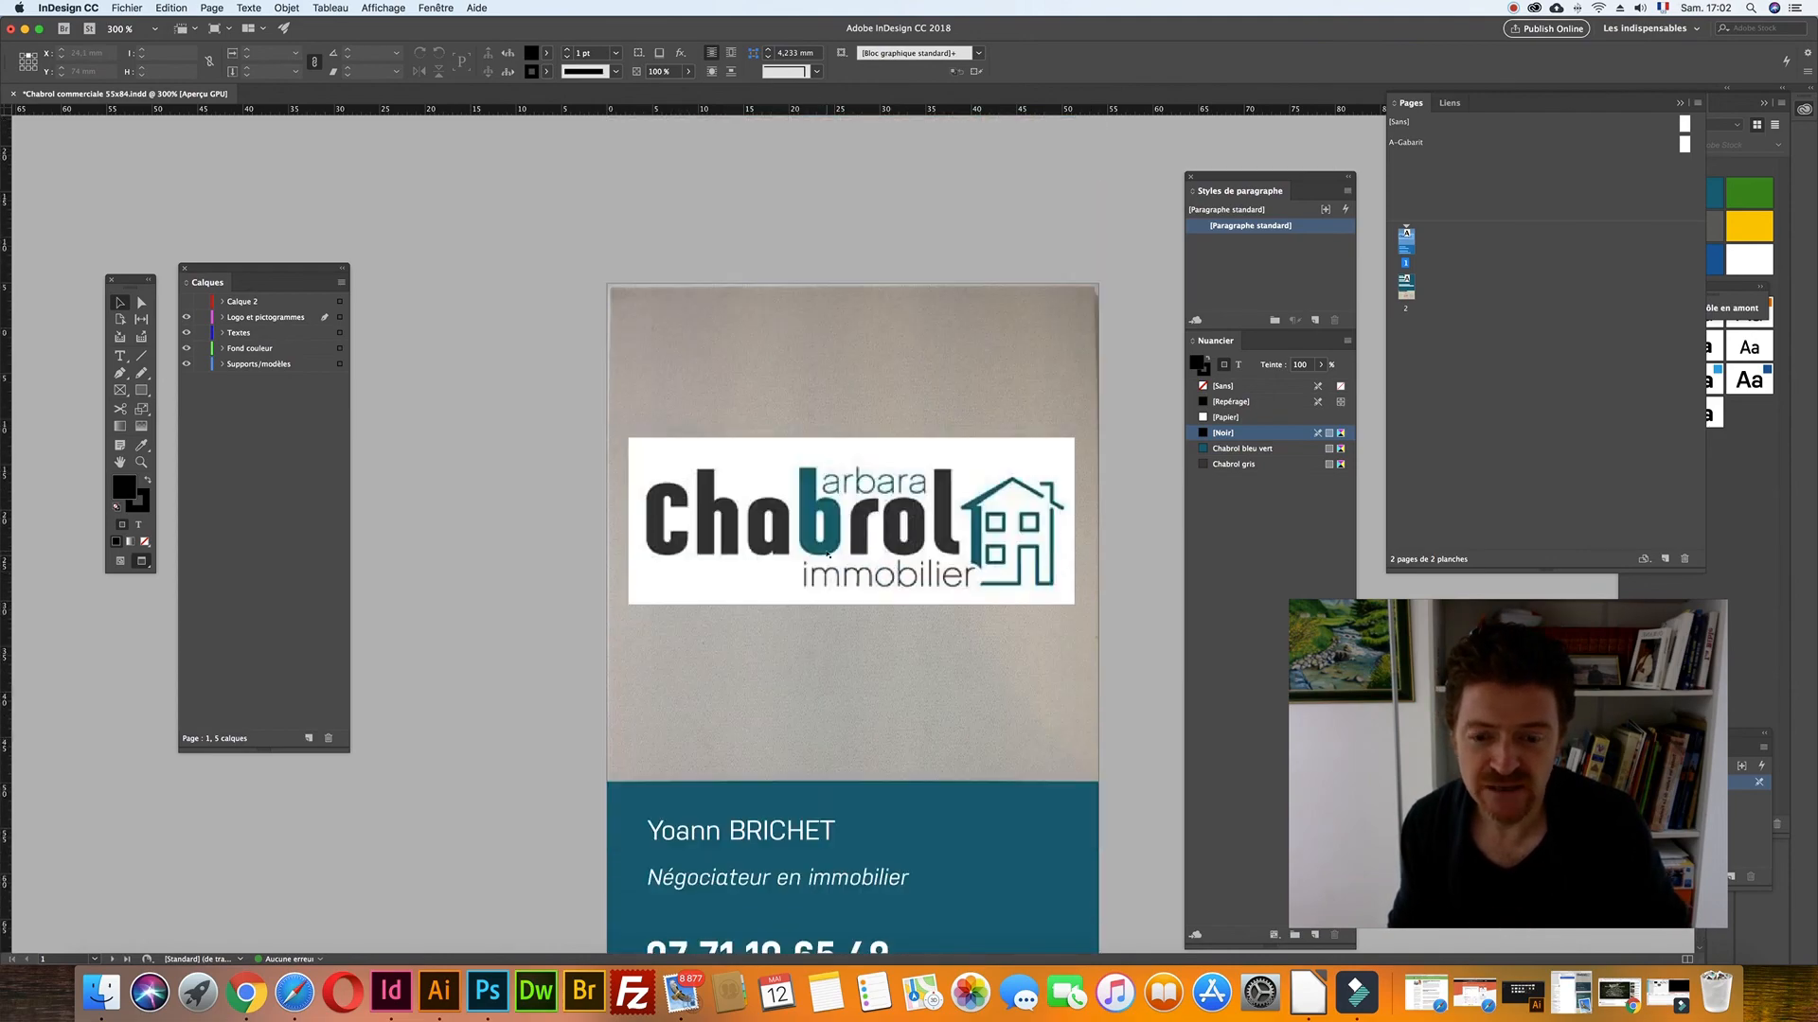
{"action": "scroll", "coordinate": [827, 553], "scroll_direction": "down", "scroll_amount": 1}
{"action": "scroll", "coordinate": [827, 553], "scroll_direction": "down", "scroll_amount": 1}
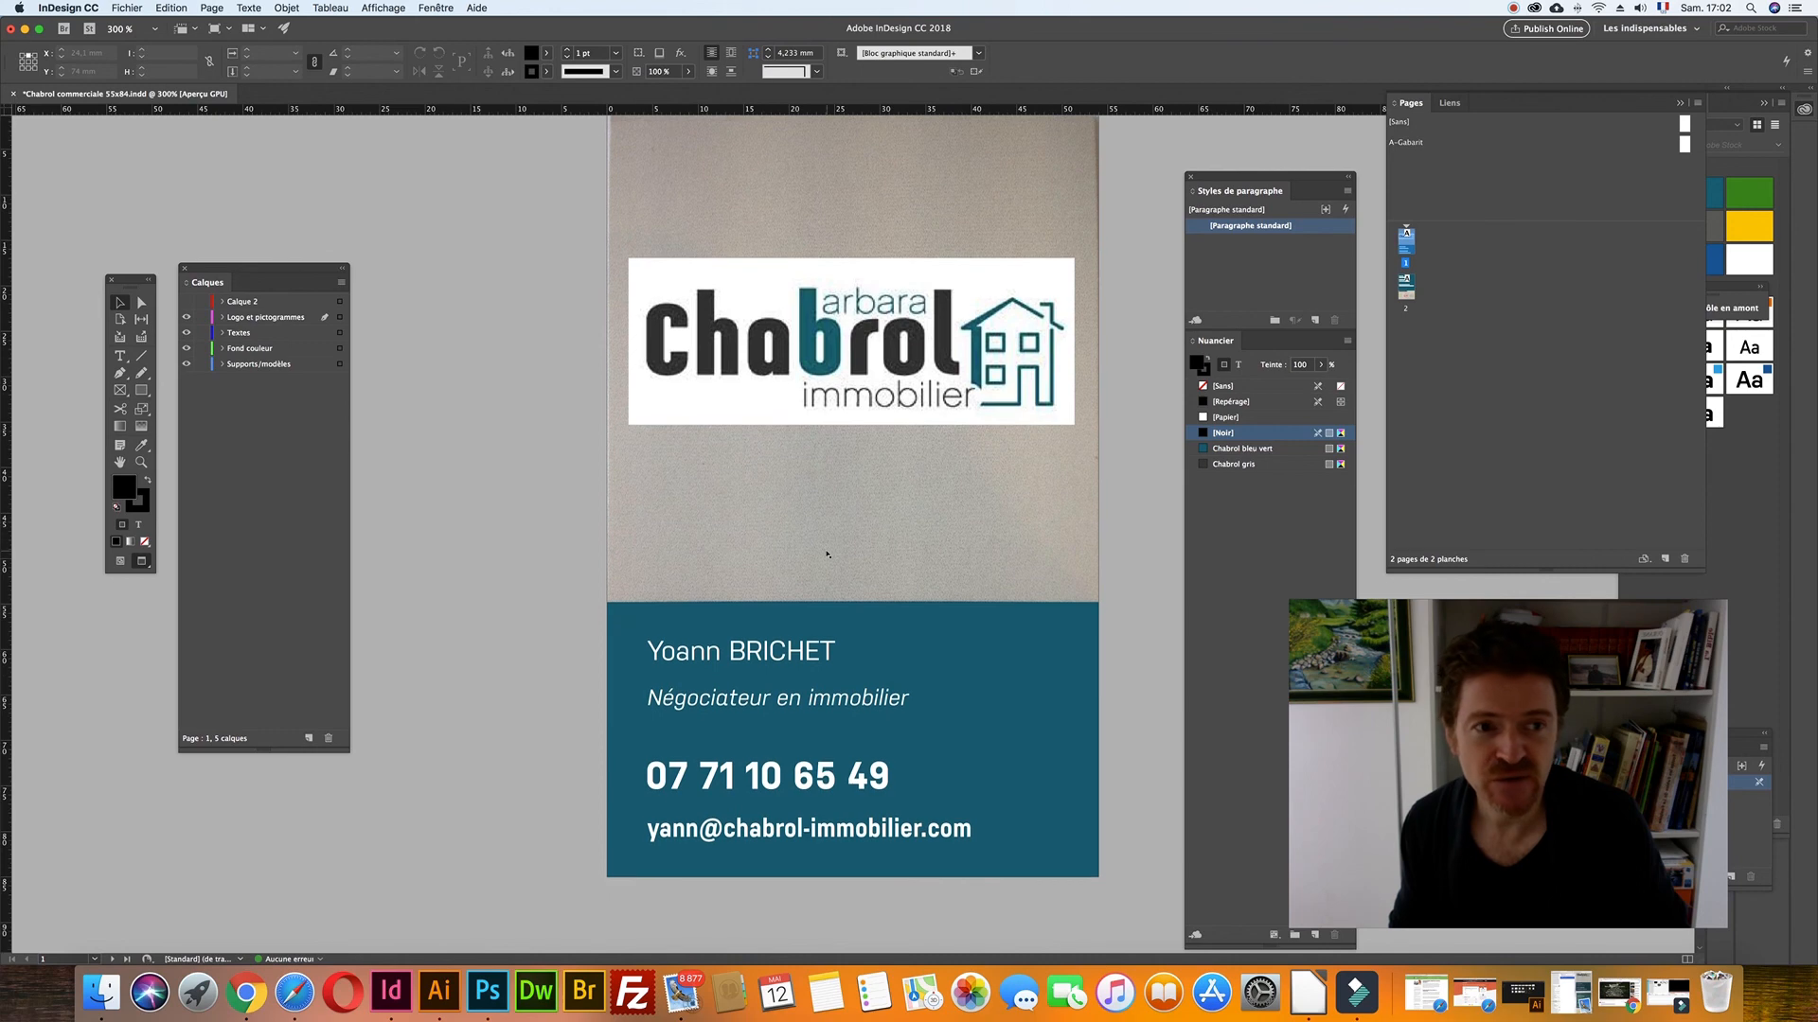
{"action": "scroll", "coordinate": [827, 554], "scroll_direction": "up", "scroll_amount": 1}
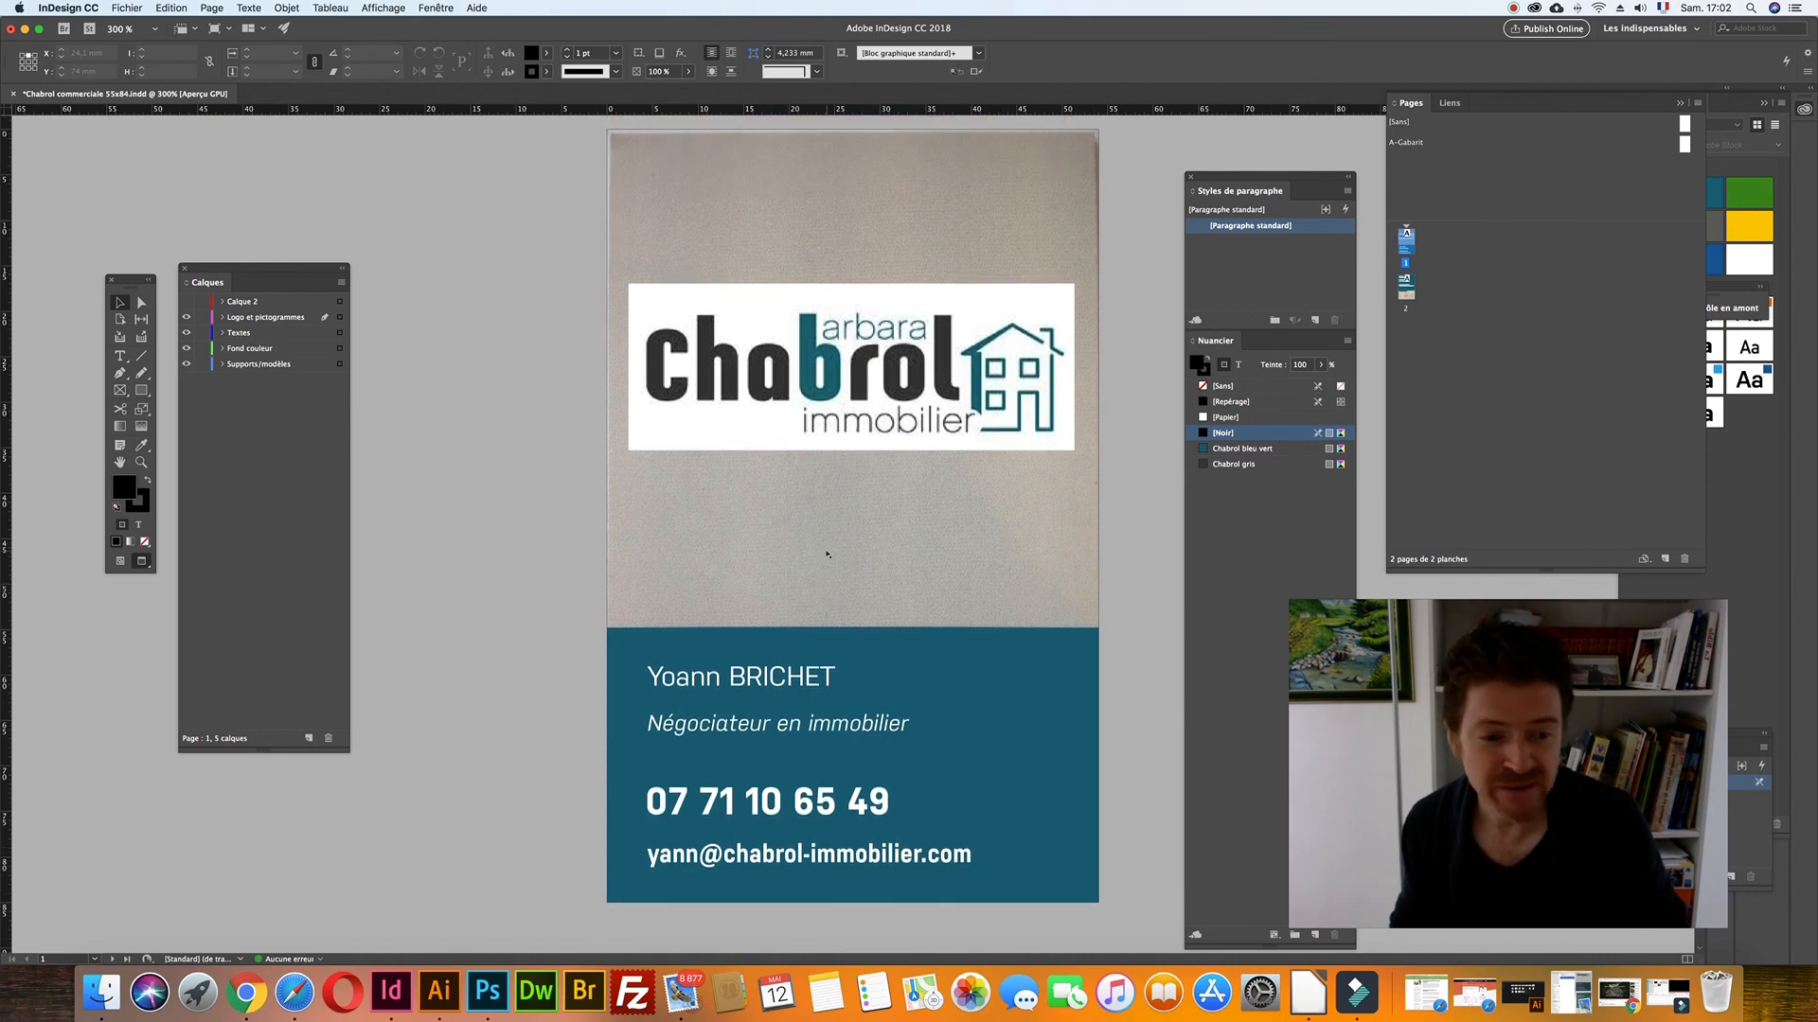
{"action": "left_click", "coordinate": [852, 516]}
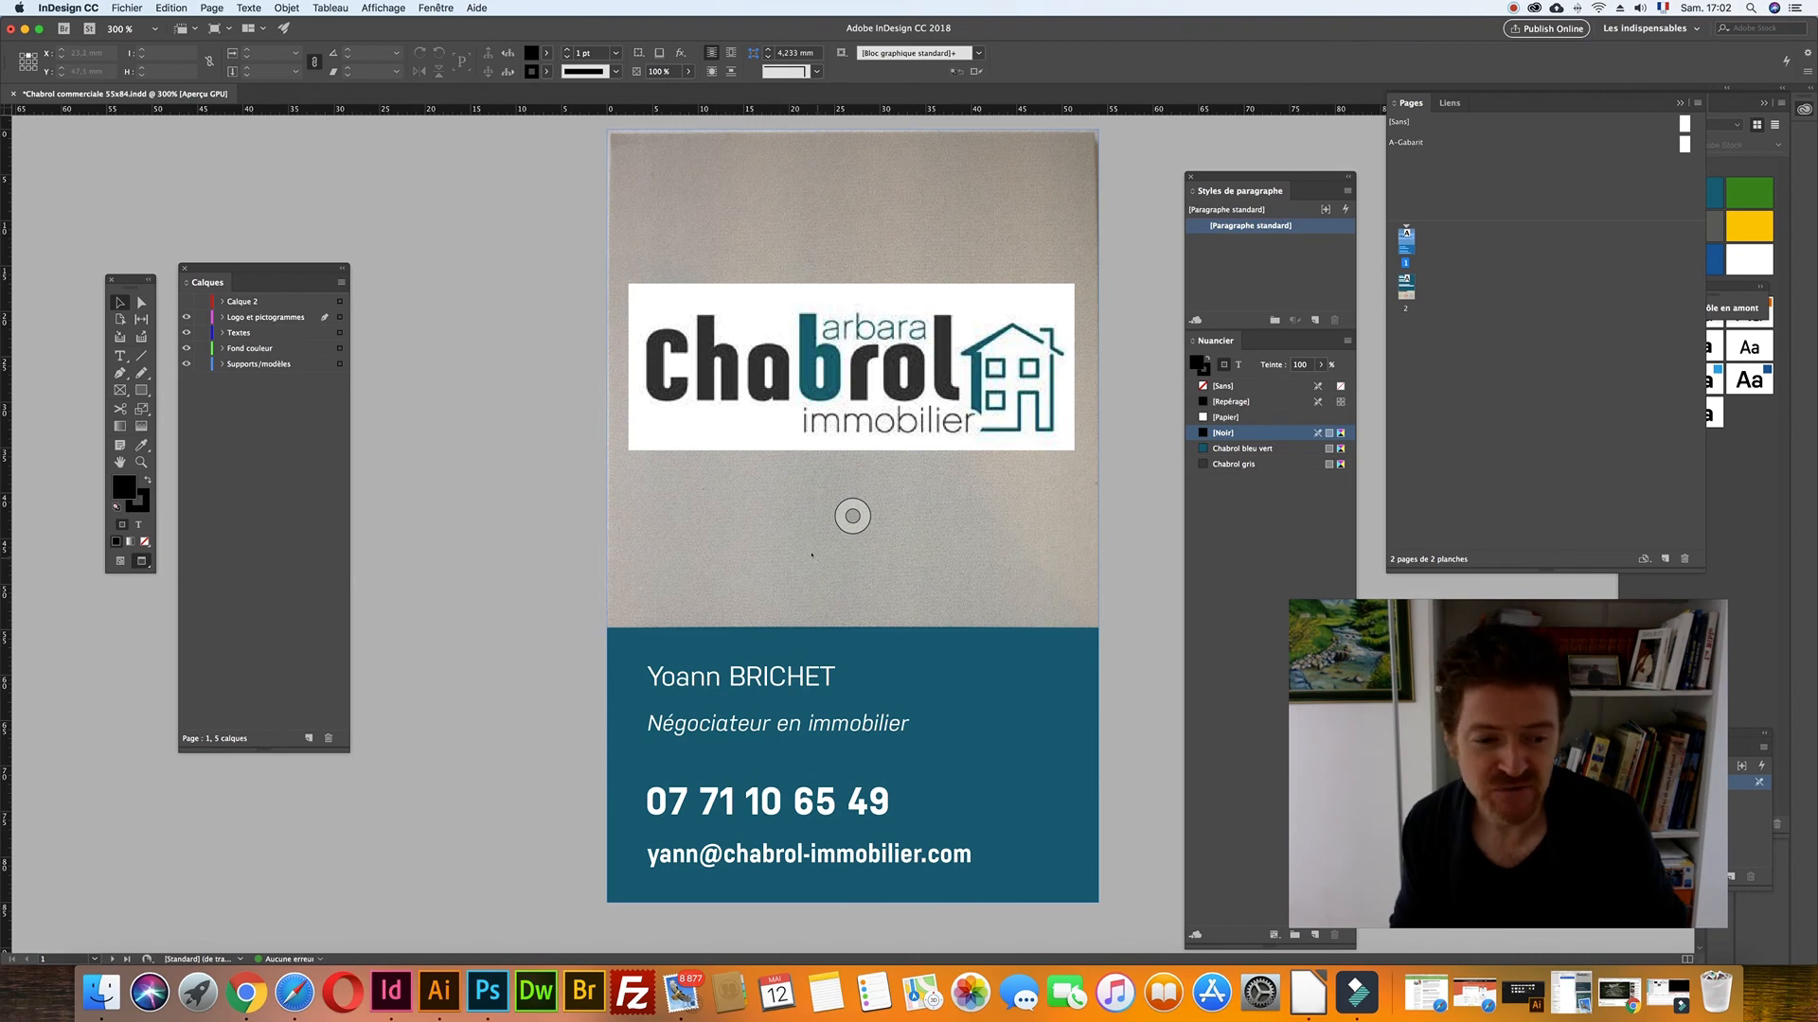